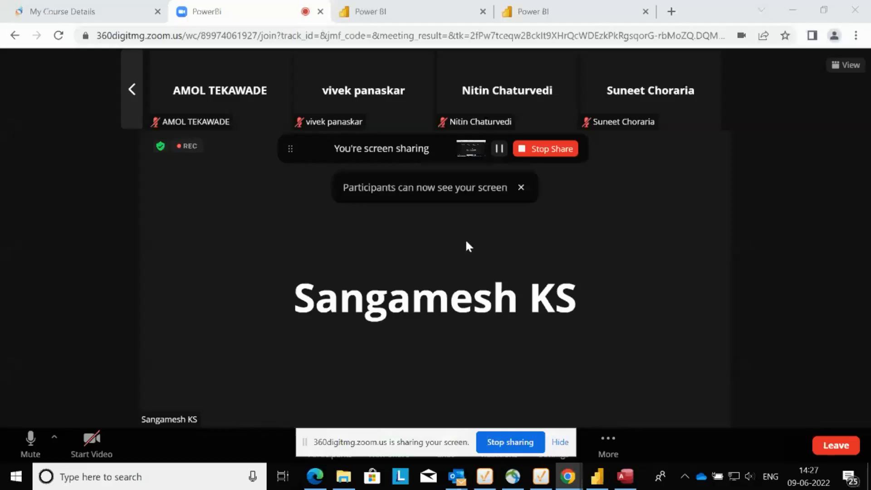
Step: Switch to the Power BI home page and open the Plant_Dashboard_ENG card under Recommended
left_click(550, 14)
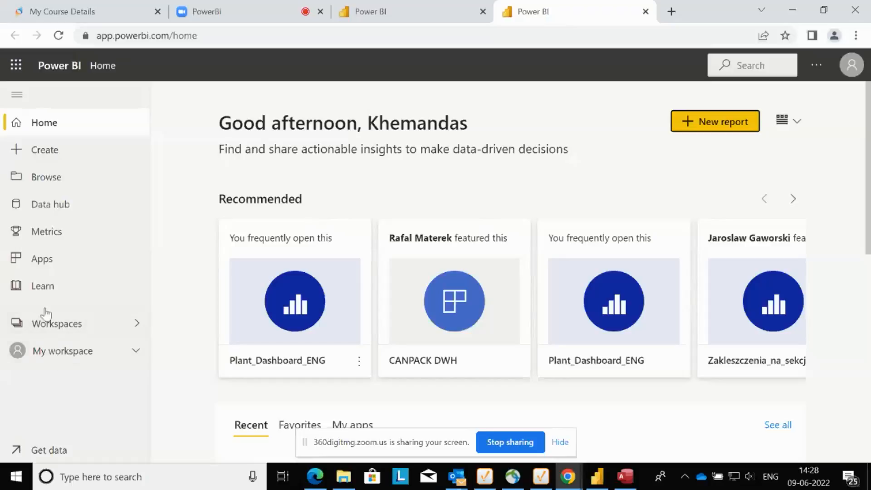
scroll(291, 325, "down", 1)
left_click(292, 325)
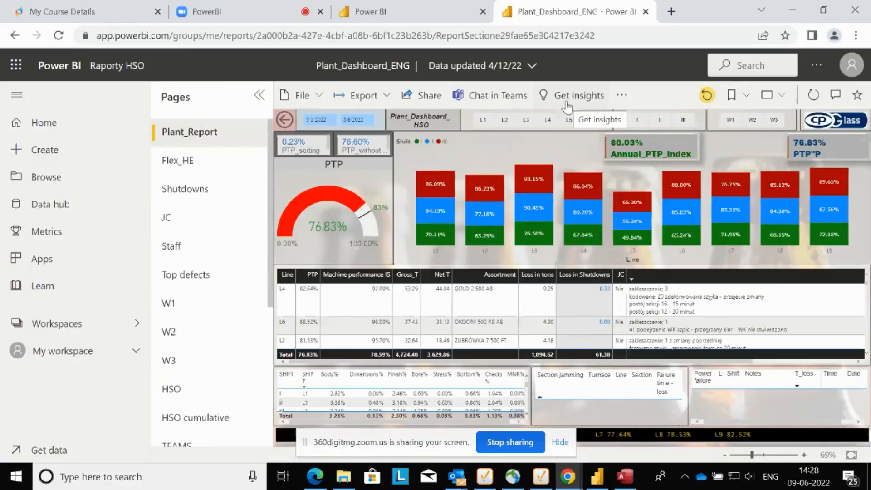
left_click(625, 95)
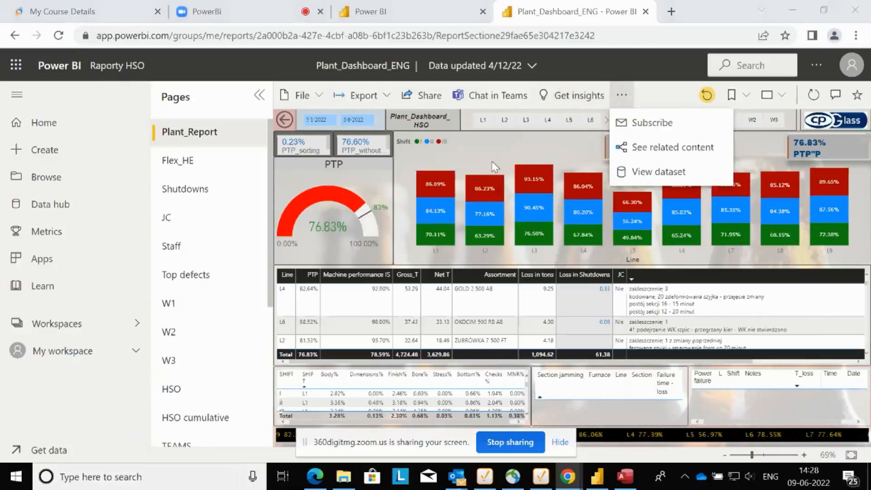
key("alt+Tab")
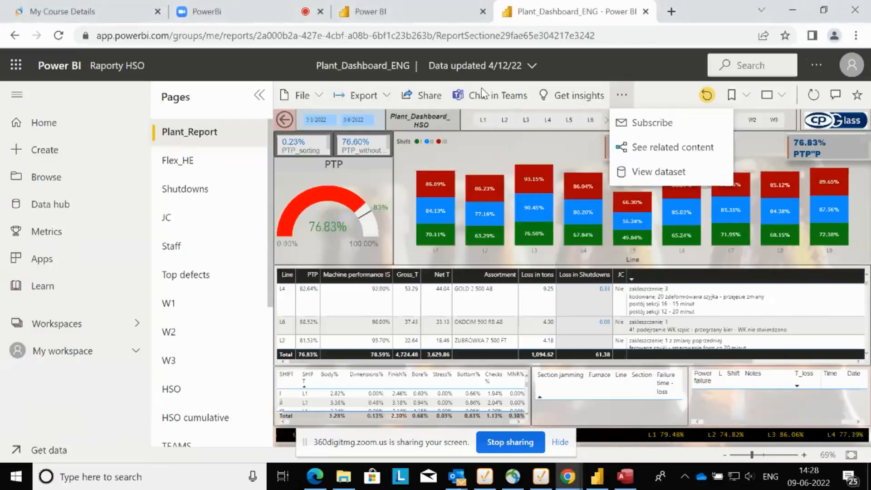
left_click(311, 101)
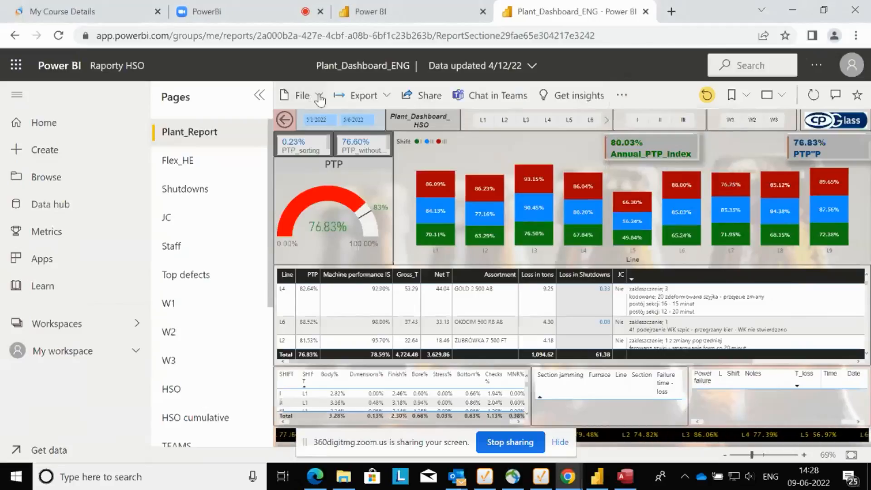
Step: Show the report toolbar's File dropdown options, then switch back to the Zoom meeting tab
left_click(319, 98)
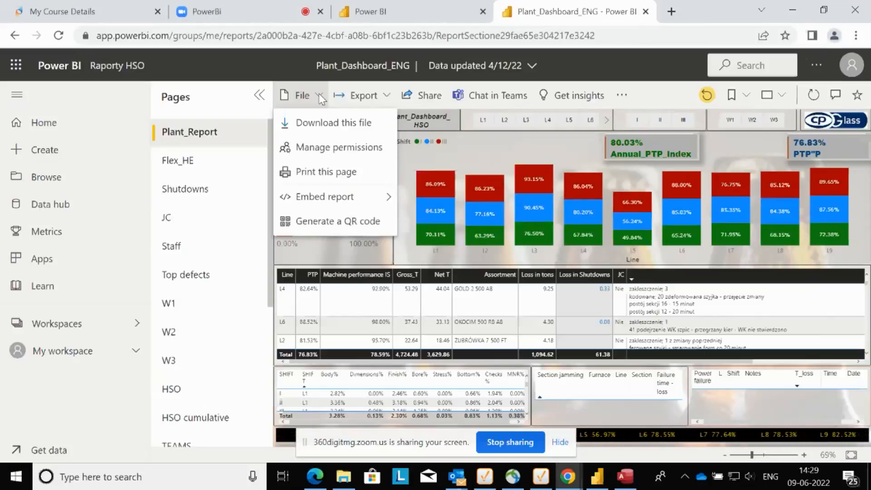
left_click(251, 6)
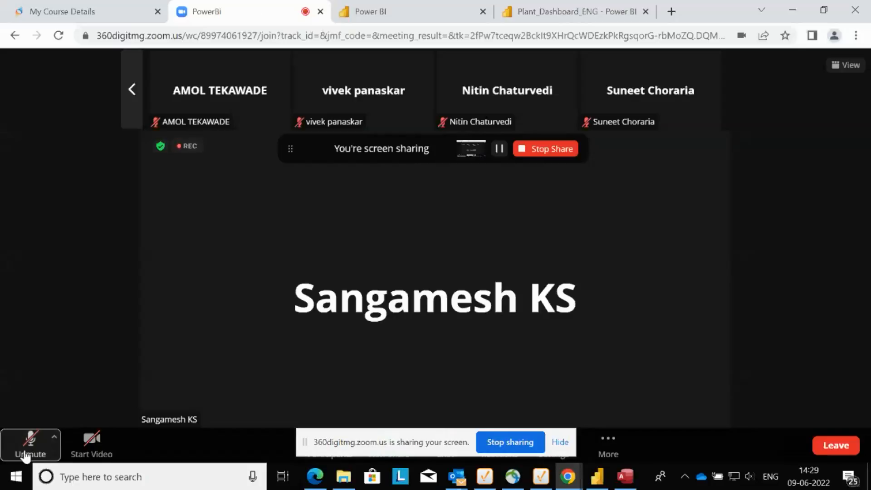
Step: Return to the Plant_Dashboard_ENG report tab and dismiss the open File dropdown
left_click(595, 20)
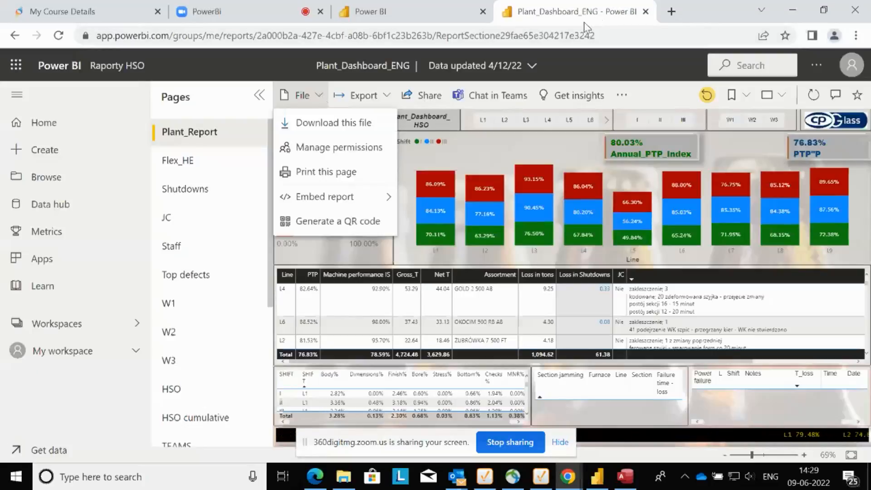
left_click(221, 107)
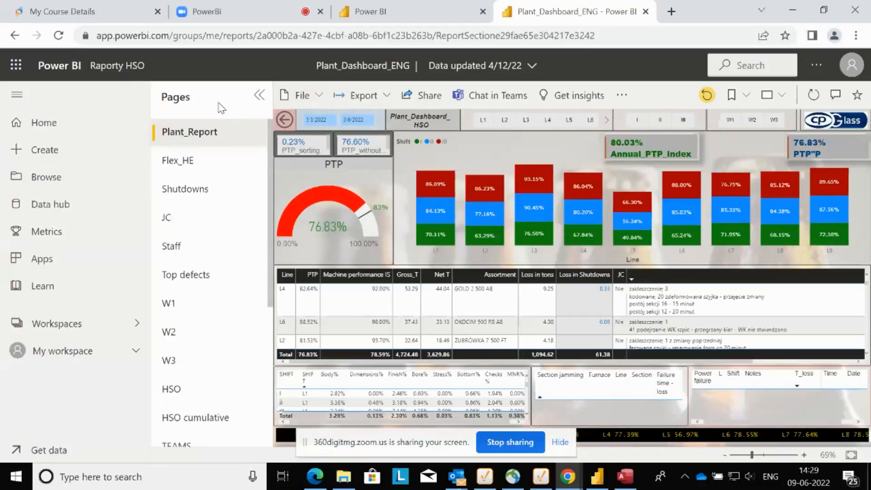
mouse_move(357, 192)
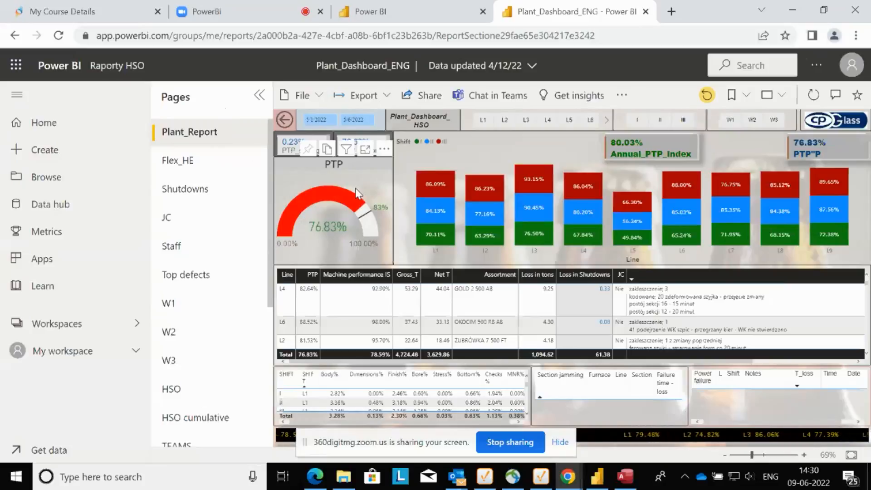
Step: On the Zoom meeting tab, unmute the microphone and end the browser screen share
left_click(271, 21)
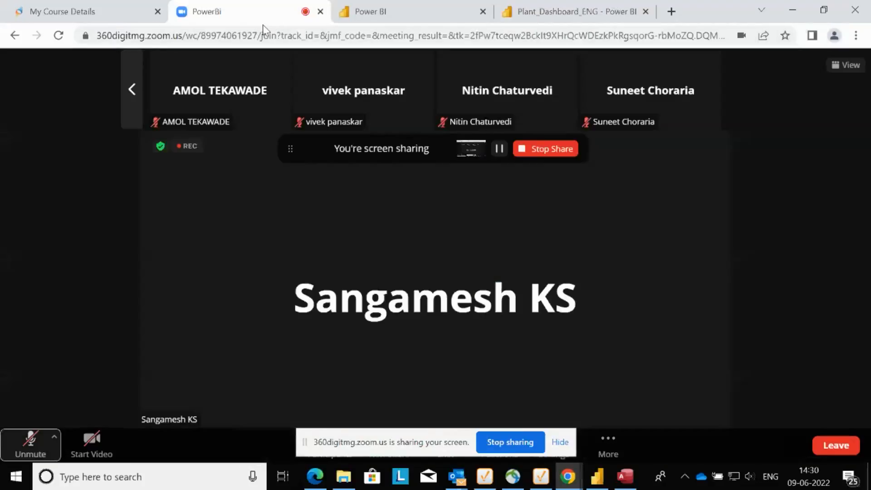
left_click(28, 446)
left_click(493, 442)
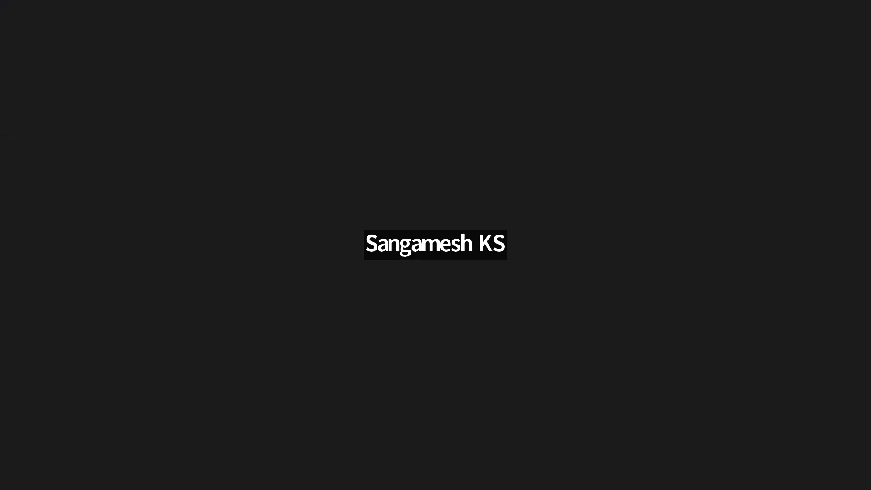
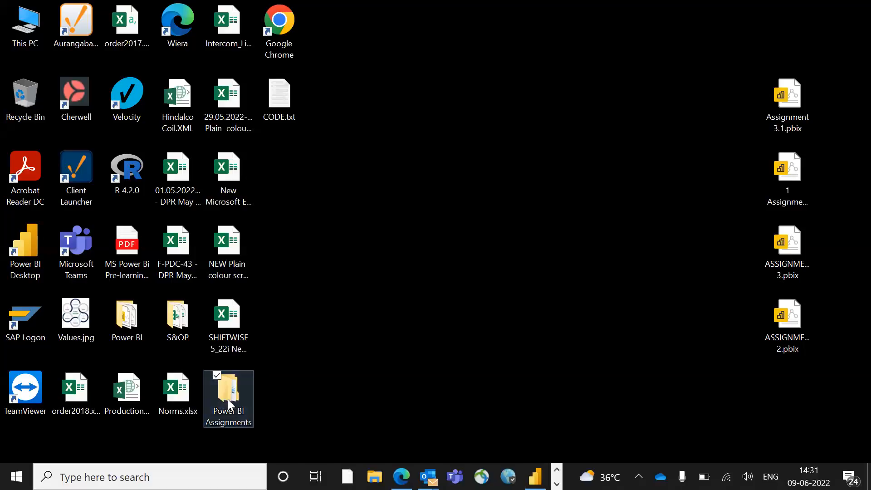
Step: Browse into Power BI Assignments\DATA\order2017 to find order2017.csv, then return to Power BI Desktop
double_click(175, 157)
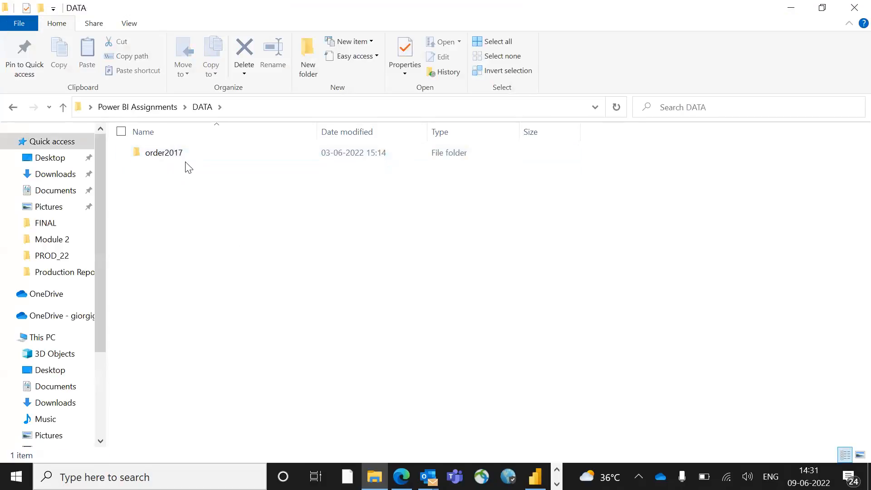
left_click(187, 151)
left_click(186, 151)
left_click(208, 170)
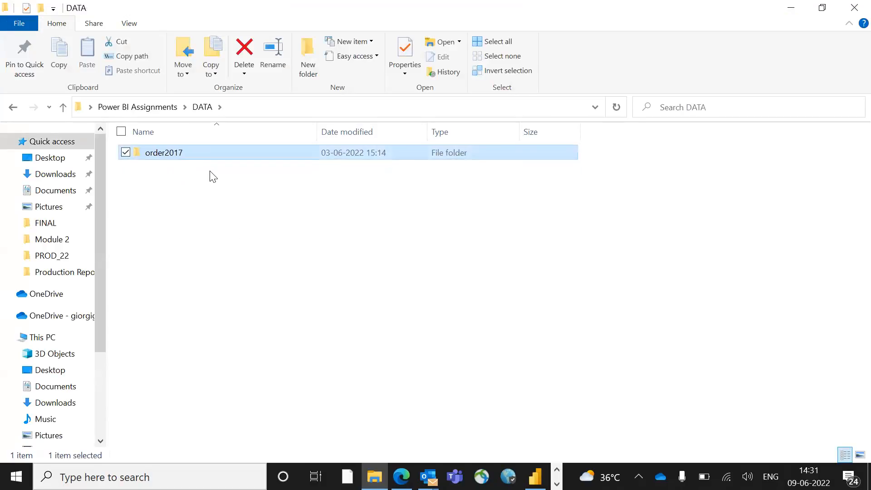
left_click(187, 151)
double_click(187, 151)
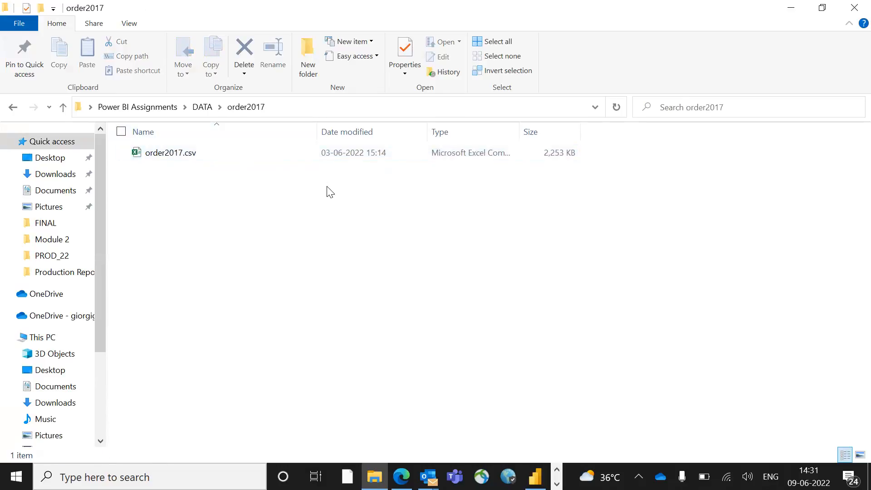
left_click(801, 10)
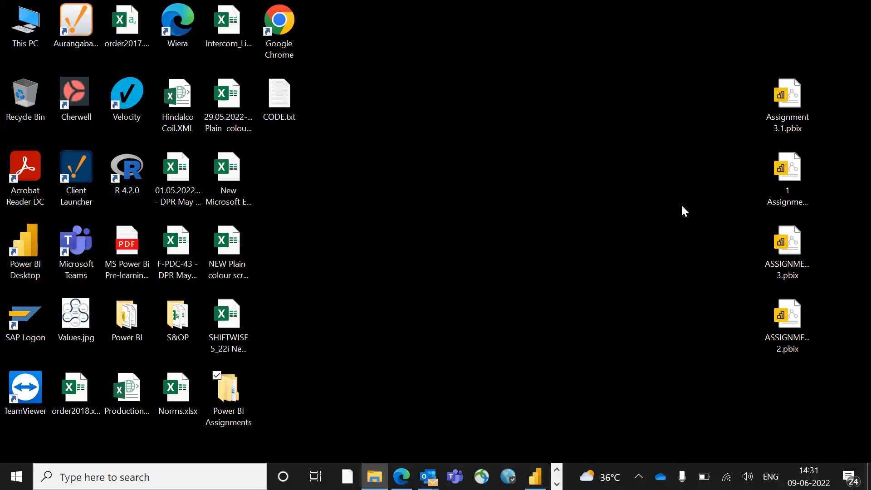
left_click(535, 476)
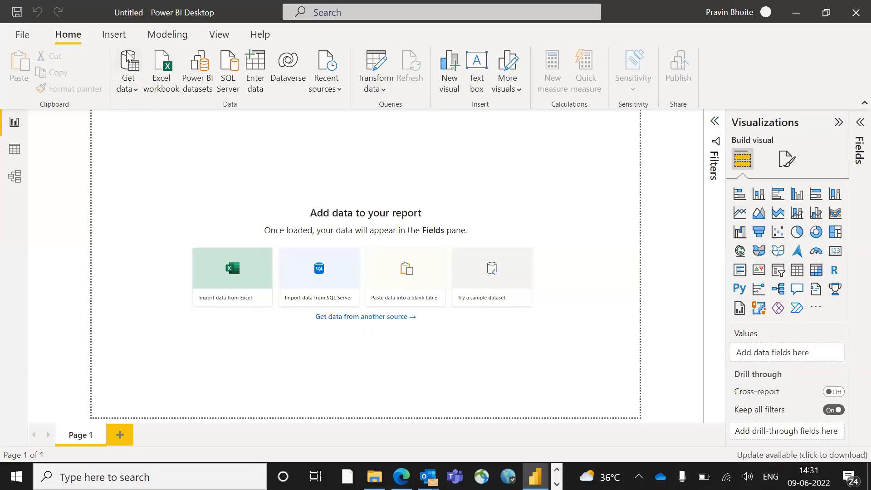
Step: Start a new R script data source through Get data > Other > R script
left_click(134, 66)
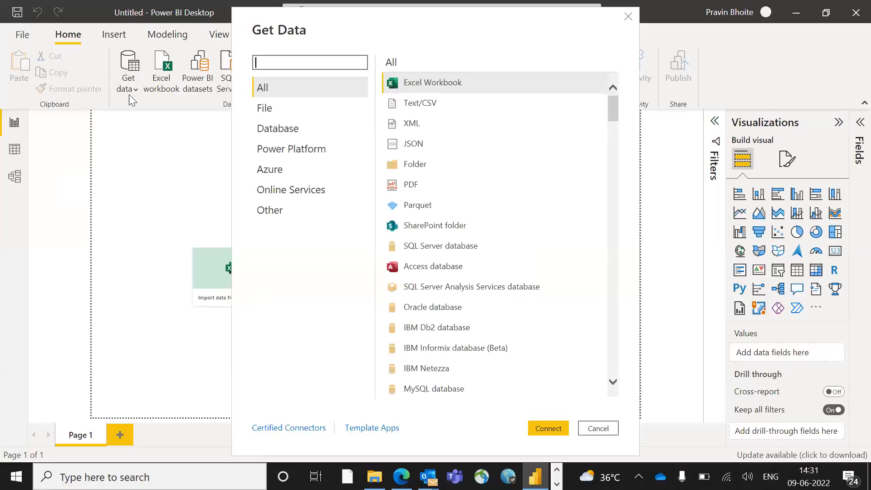
left_click(311, 214)
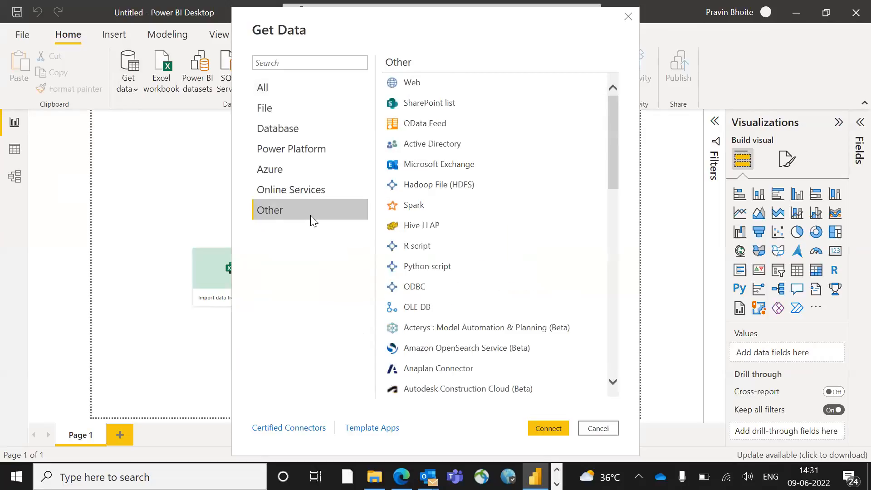
left_click(429, 245)
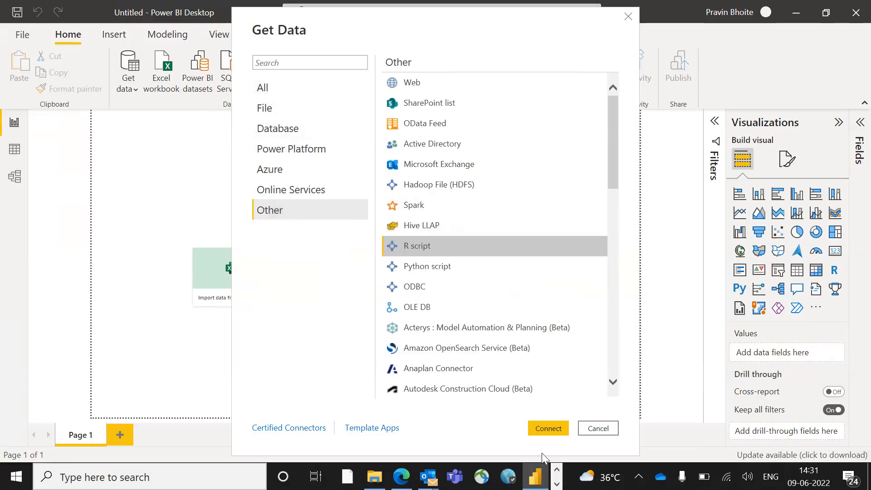
left_click(539, 427)
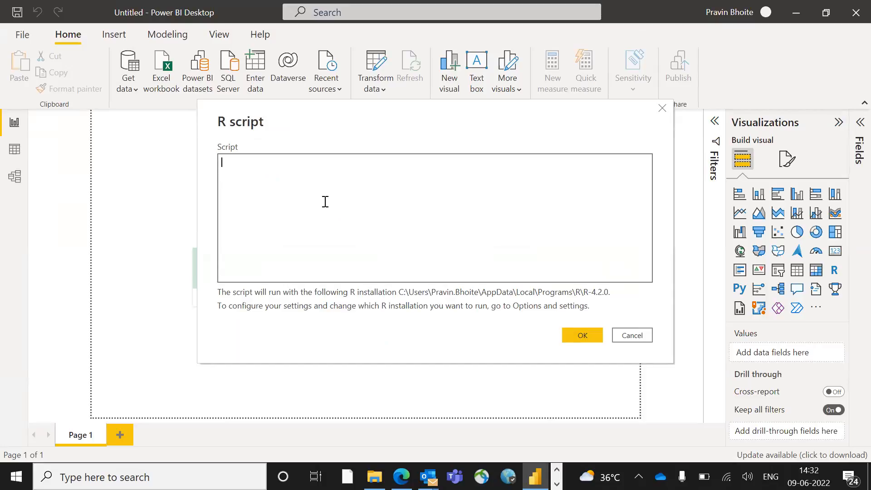
Step: Enter the partial line detaset=read.csv( in the R script box
type("detaset=r")
type("ead.csv(")
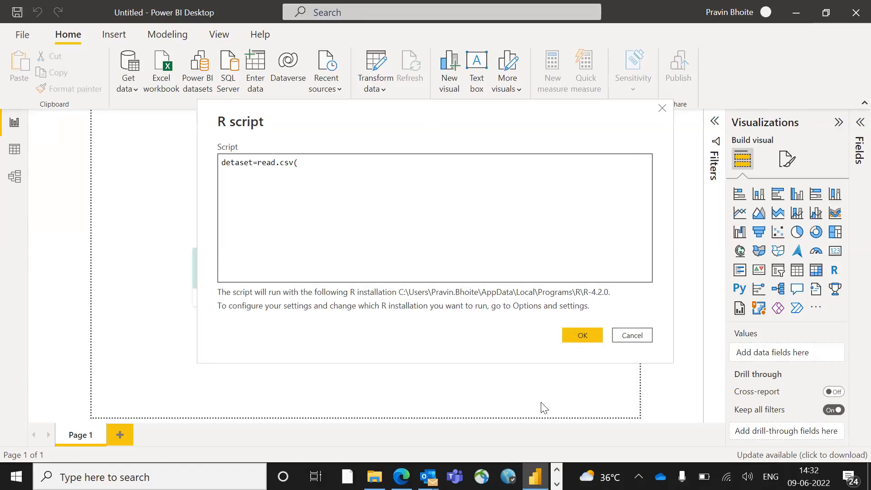
Step: Copy the Location path from order2017.csv's Properties and go back to the R script
left_click(374, 476)
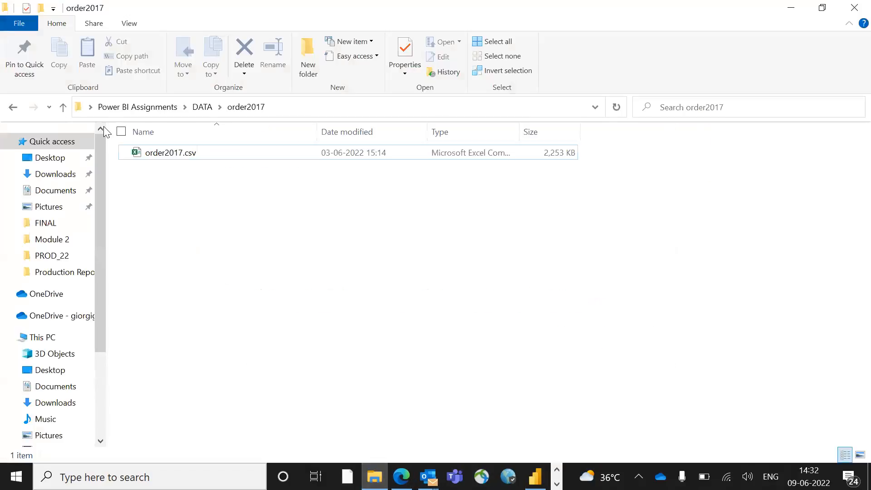
right_click(144, 154)
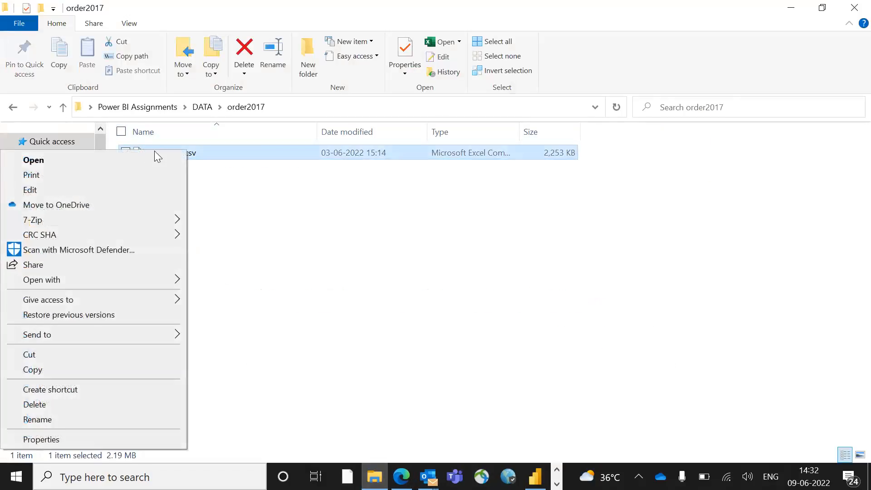
left_click(126, 437)
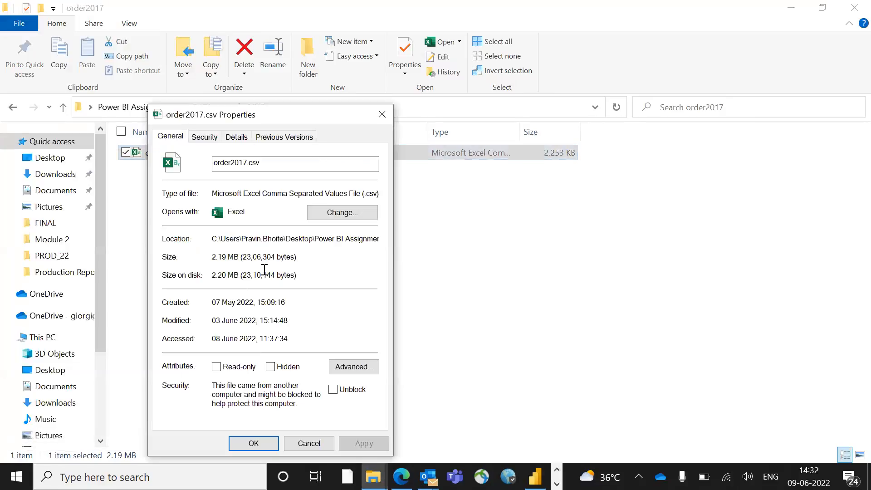
left_click_drag(213, 242, 388, 242)
key("ctrl+c")
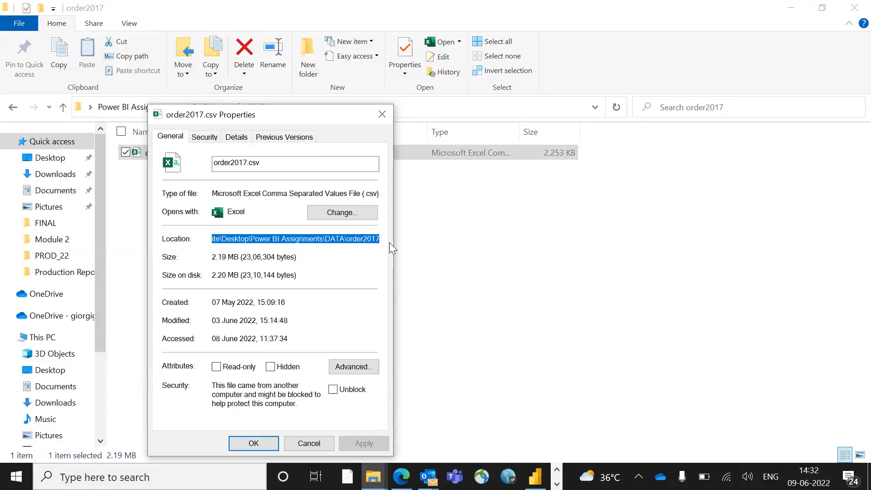
left_click(382, 114)
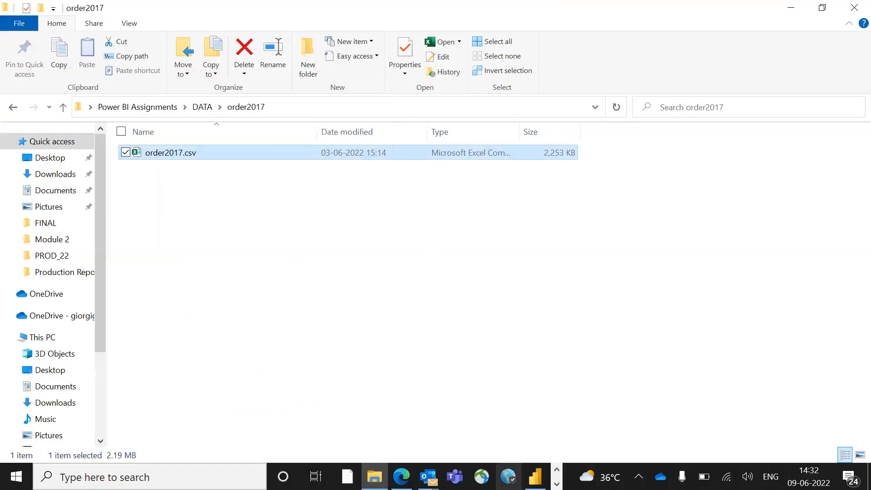
left_click(535, 476)
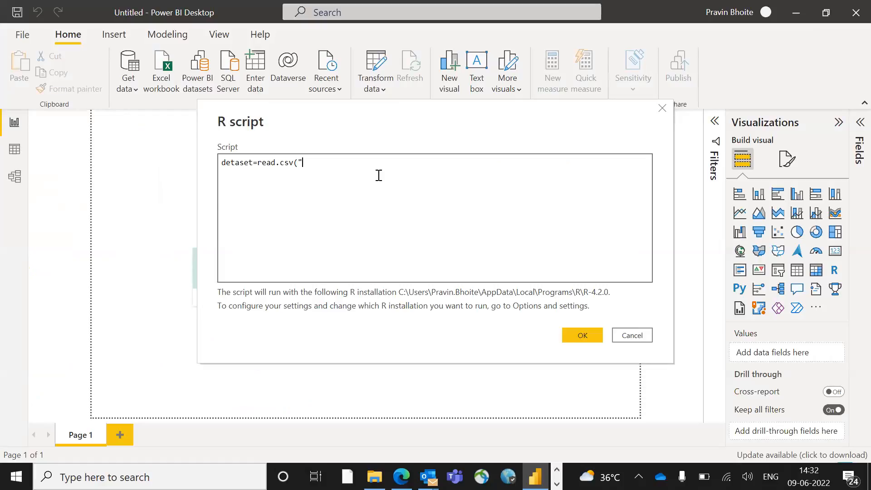
Step: Paste the copied folder path inside read.csv(" and append .csv
key("ctrl+v")
type("\"P")
key("BackSpace")
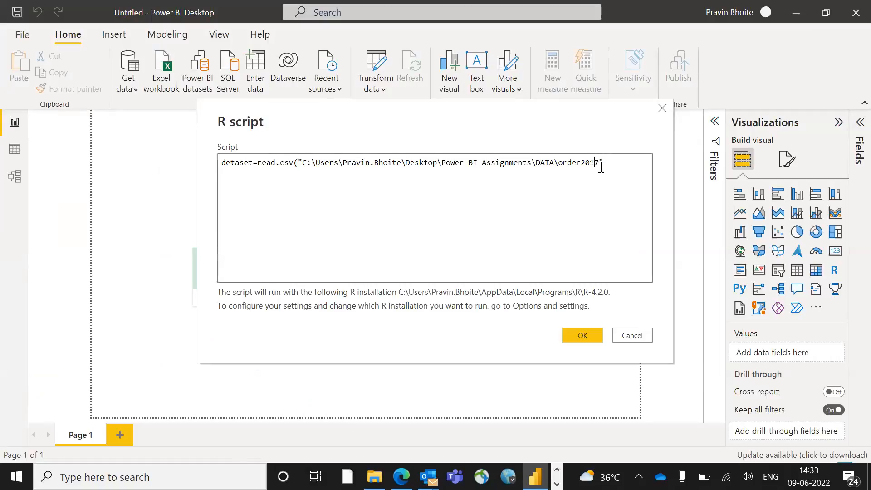
type(".csv")
Step: Insert a backslash before .csv and select order2017 in the path
left_click(375, 477)
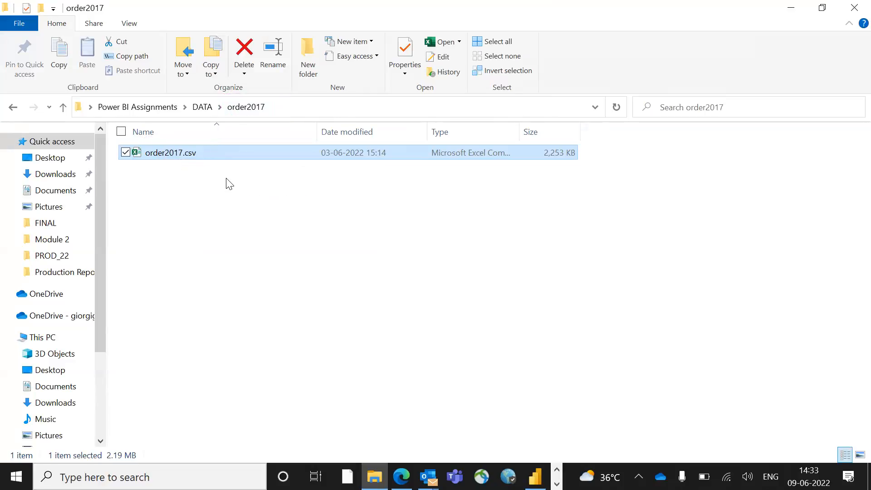
left_click(535, 476)
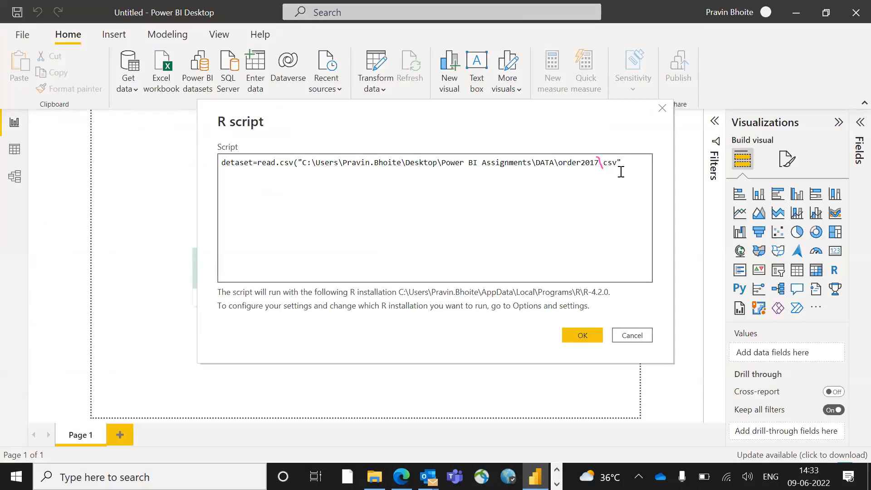
type(".")
key("BackSpace")
type("\\")
left_click_drag(599, 162, 559, 162)
key("ctrl+c")
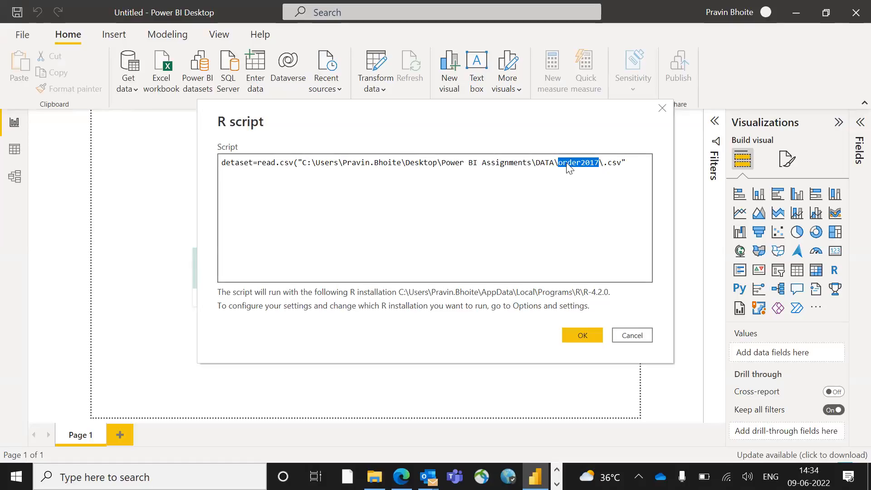
Step: Insert order2017 as the file name before .csv and close the call with )
left_click(602, 162)
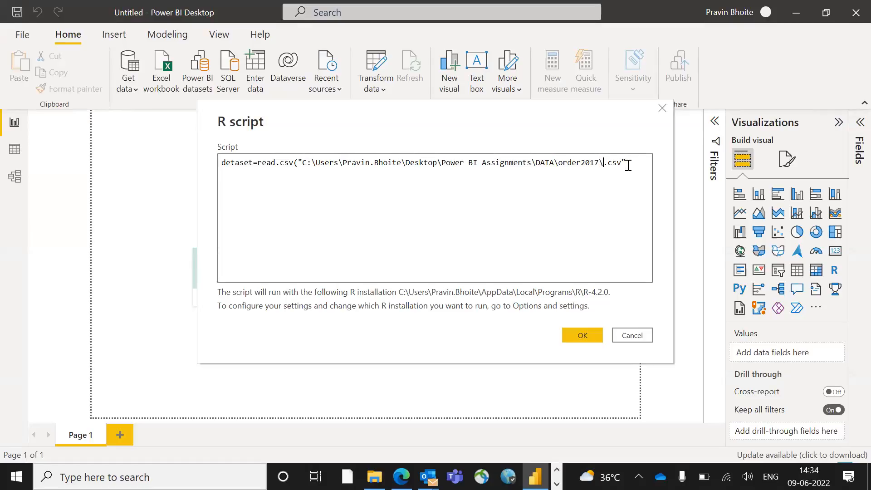
key("ctrl+v")
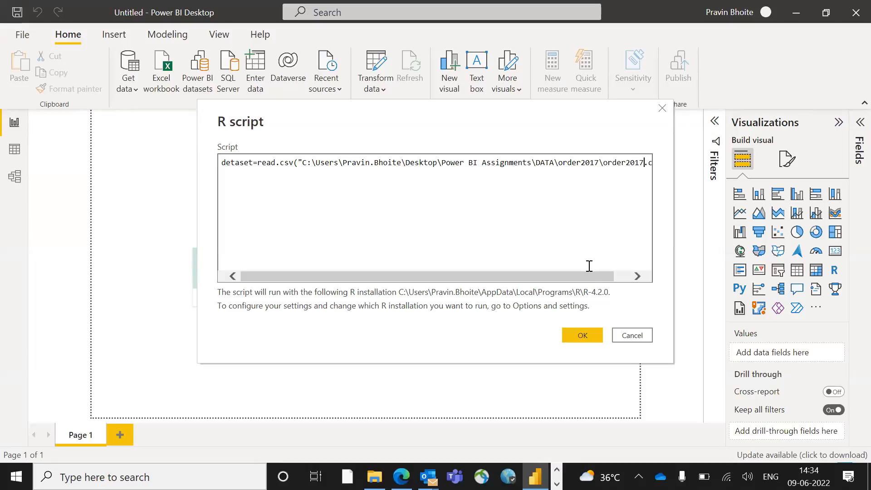
left_click_drag(590, 278, 637, 278)
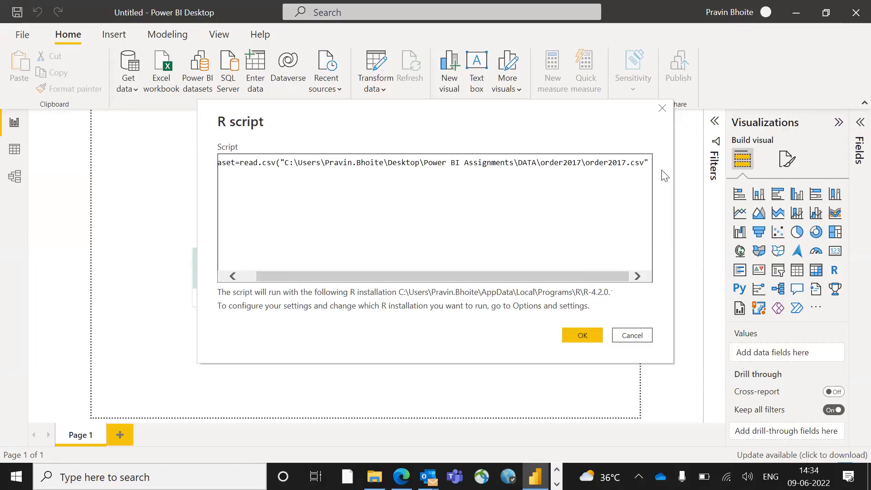
type(")")
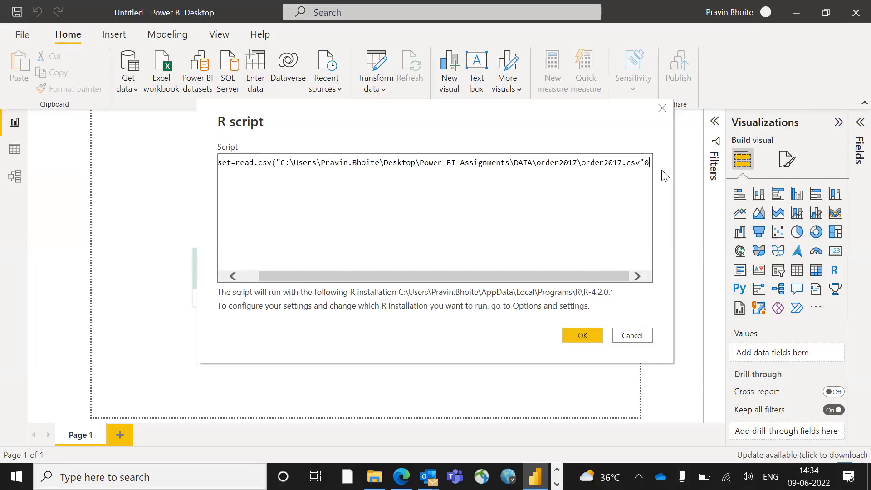
key("BackSpace")
type(")")
Step: Run the R script, which fails with a '\U' hex-digits connection error
left_click_drag(647, 162, 186, 157)
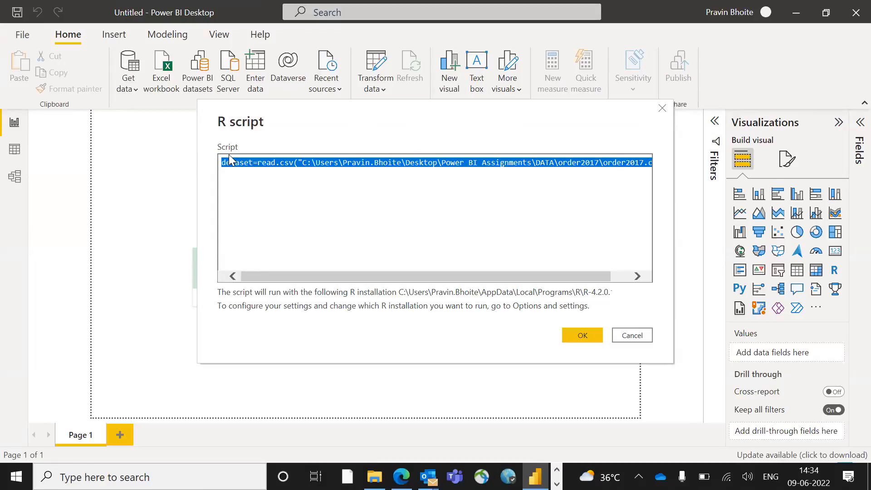
key("ctrl+x")
key("ctrl+v")
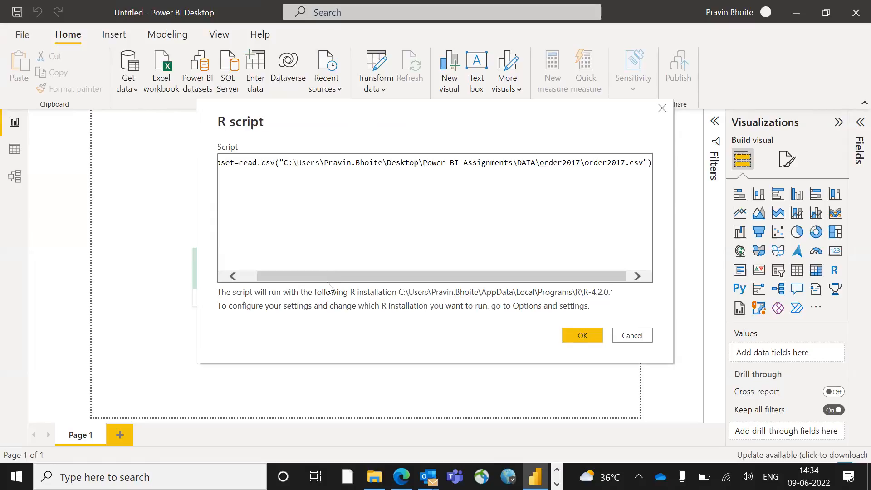
mouse_move(326, 279)
left_mouse_down()
mouse_move(294, 278)
mouse_move(336, 271)
left_mouse_up()
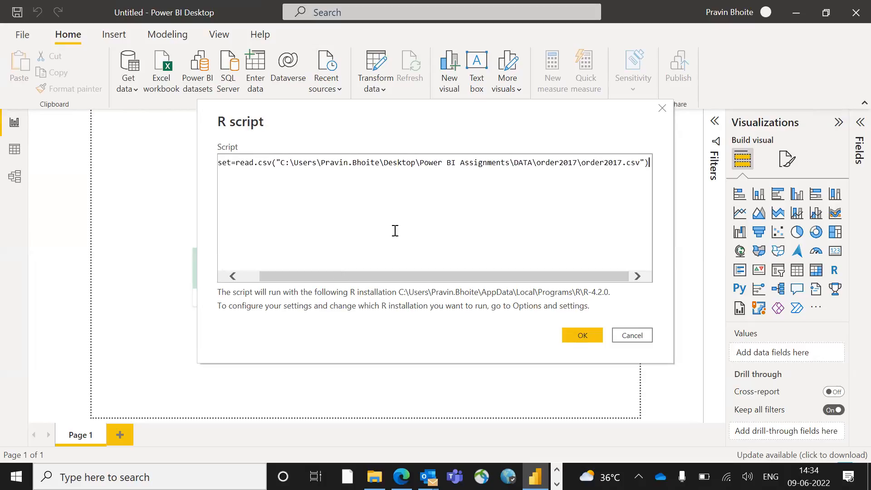
triple_click(380, 167)
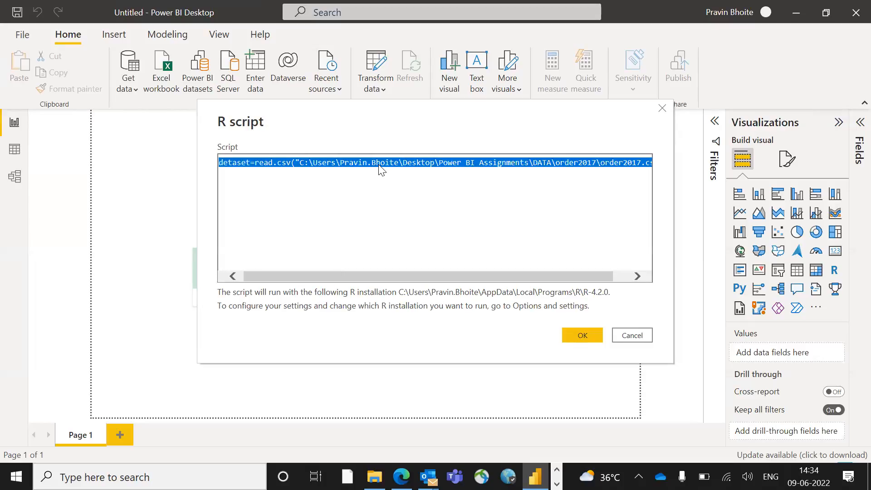
left_click(470, 254)
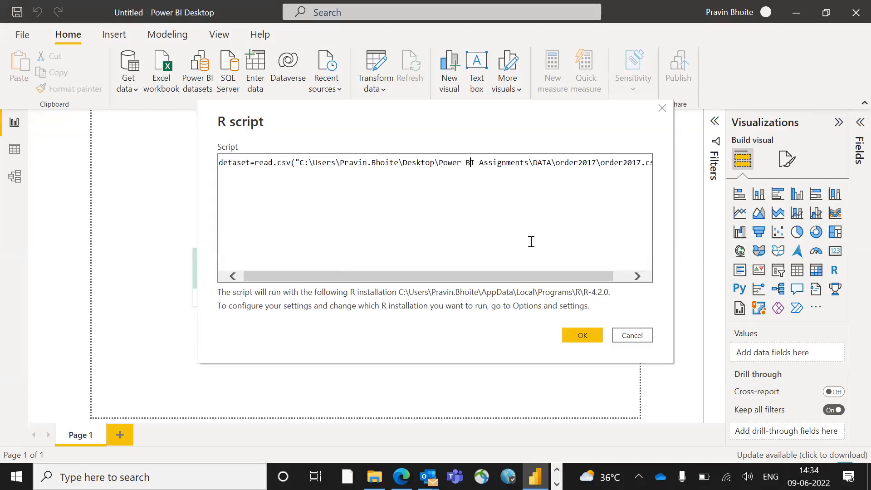
left_click(584, 335)
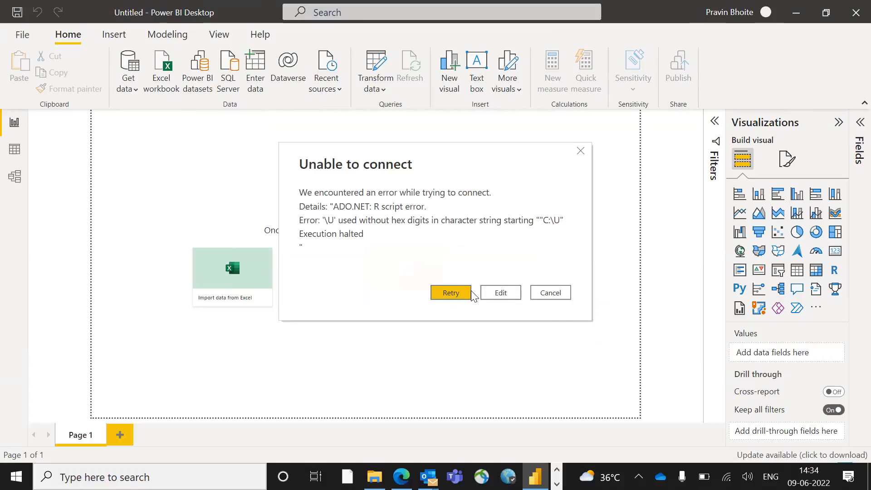
Step: Reopen the script and double the backslashes after C:, Users and Desktop in the path
left_click(494, 294)
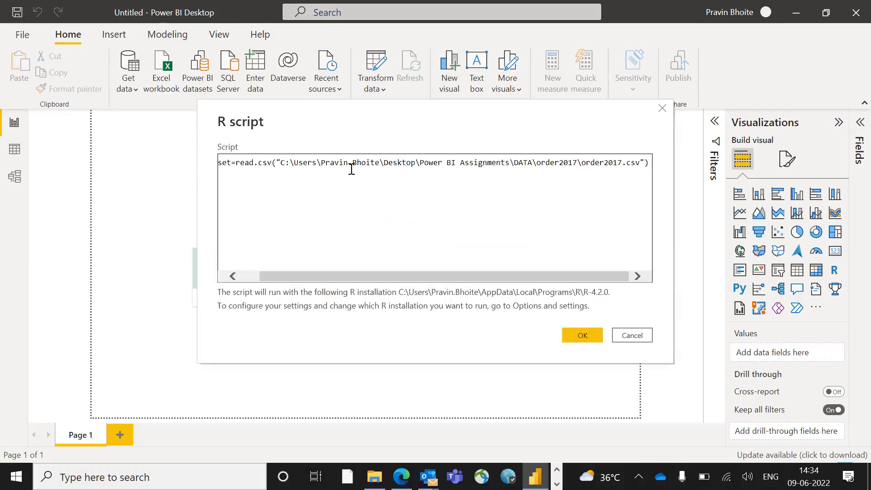
left_click(289, 163)
type("\\")
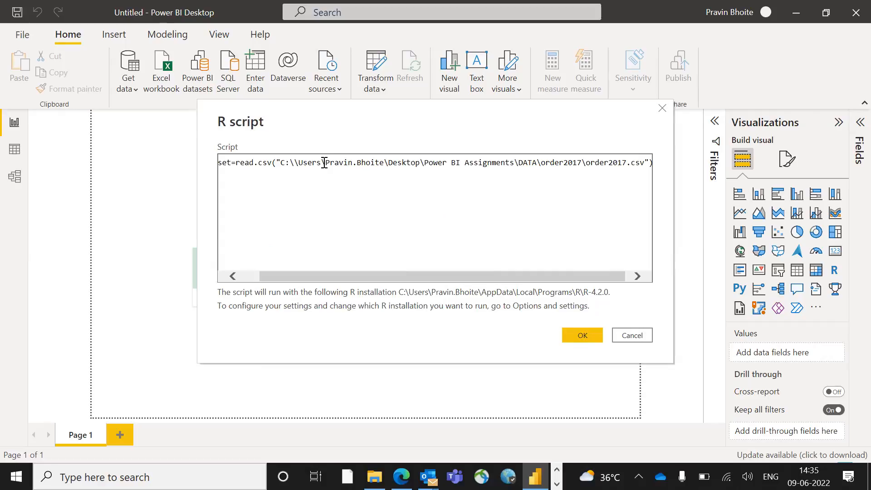
left_click_drag(324, 163, 380, 174)
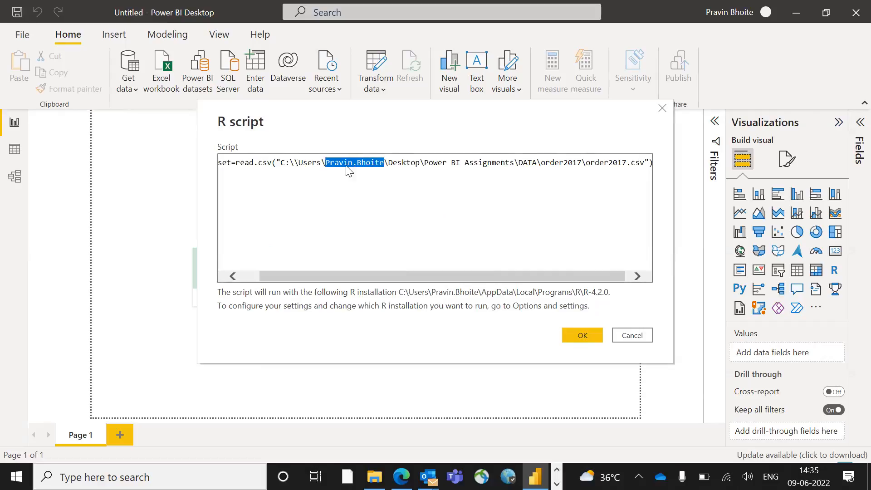
left_click(330, 159)
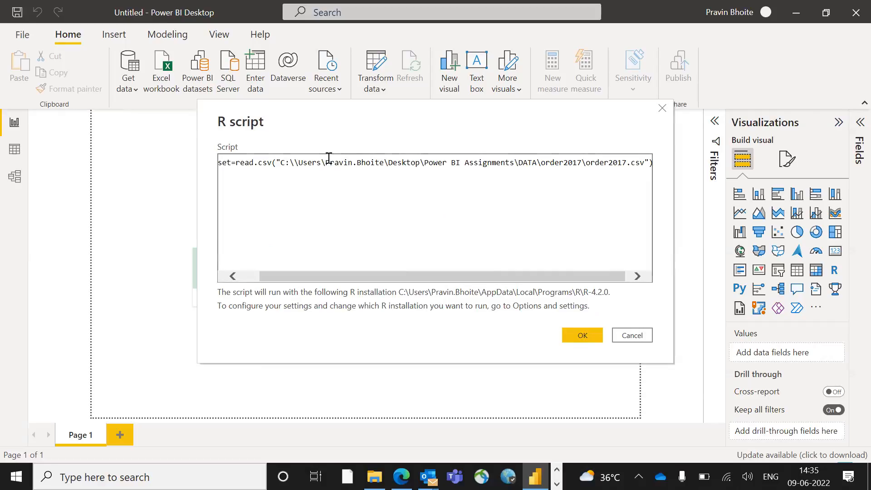
type("\\")
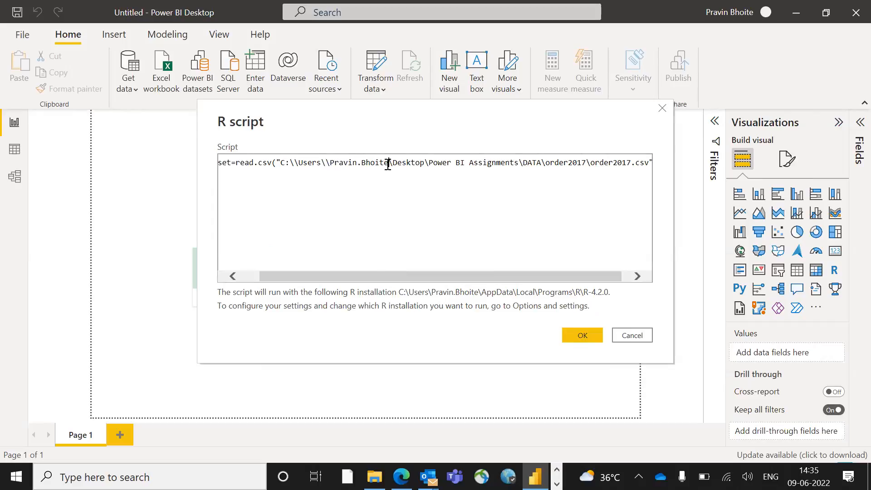
type("\\")
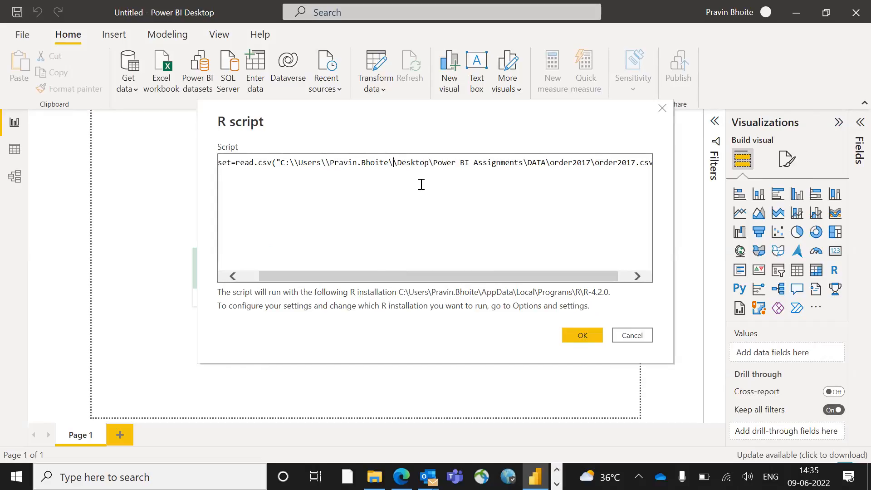
left_click(428, 162)
type("\\")
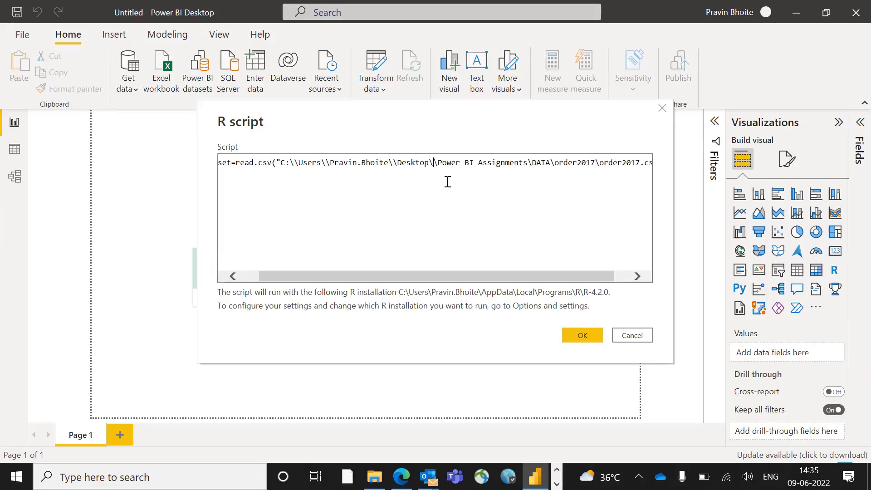
Step: Double the backslashes after Power BI Assignments, DATA and order2017, then run the script
left_click(528, 162)
type("\\")
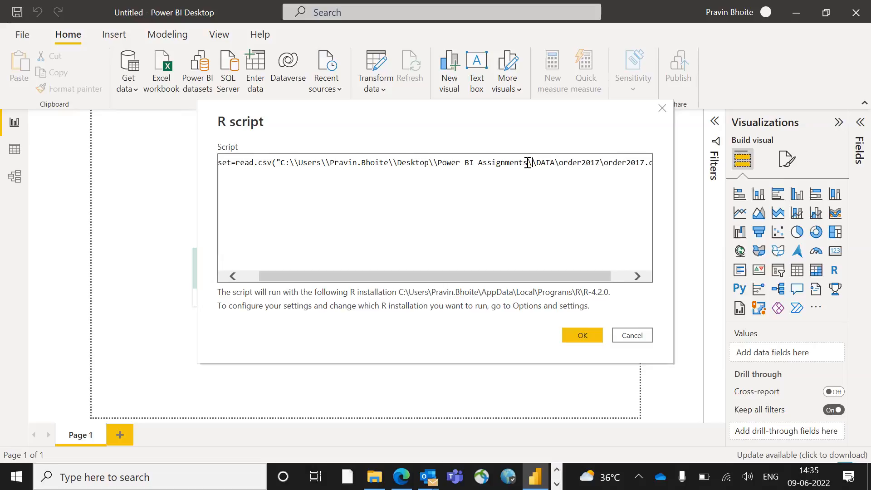
left_click(555, 162)
type("\\")
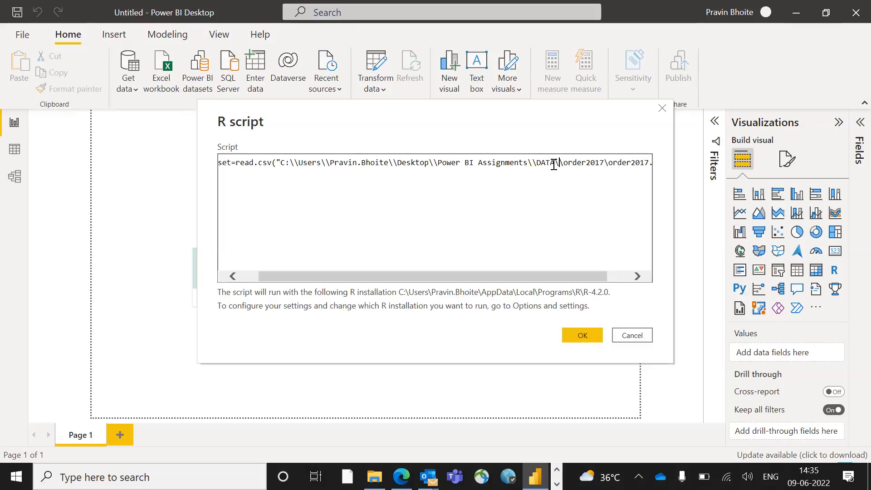
left_click(605, 163)
type("\\")
left_click_drag(593, 275, 618, 276)
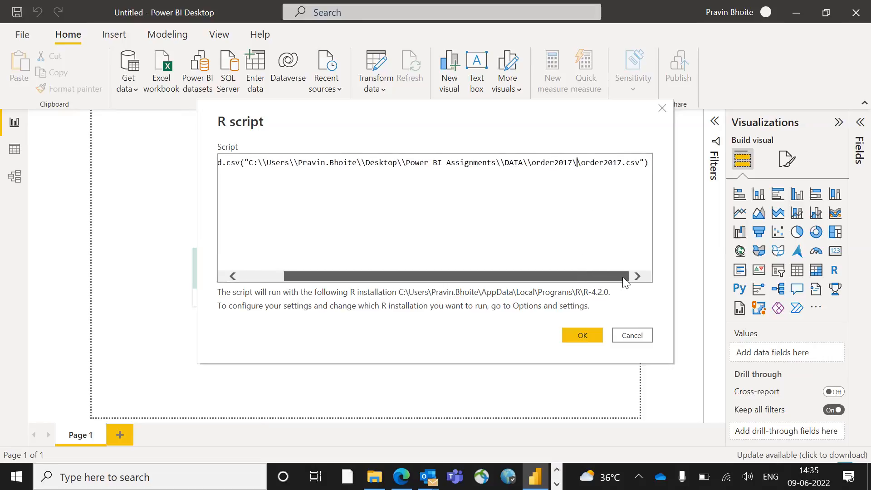
left_click(591, 340)
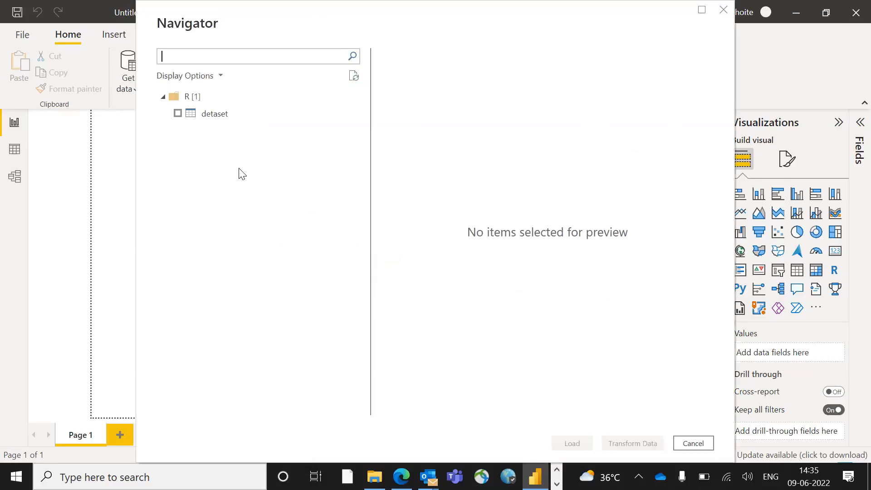
Step: Preview and tick the detaset table in the Navigator, then load it
left_click(227, 121)
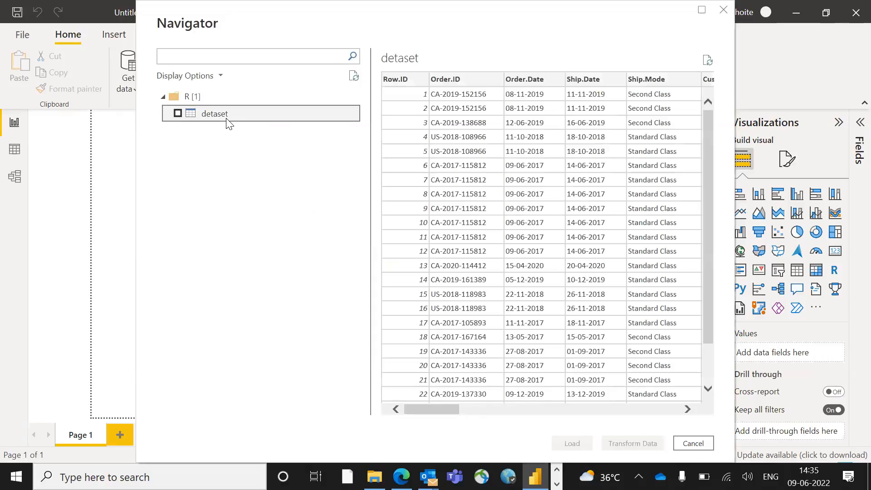
left_click(178, 113)
left_click(579, 446)
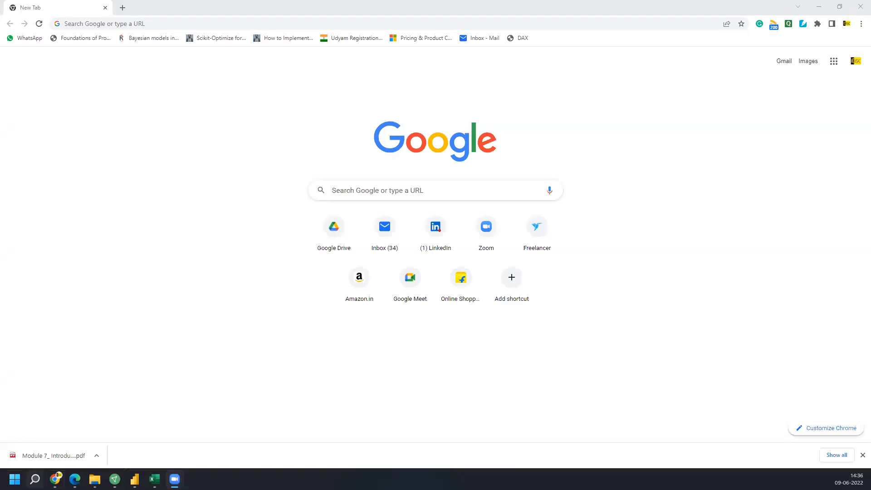
Step: Launch RStudio from Windows search, maximize it, and run ?read.csv() in the console
left_click(34, 478)
type("rStudio")
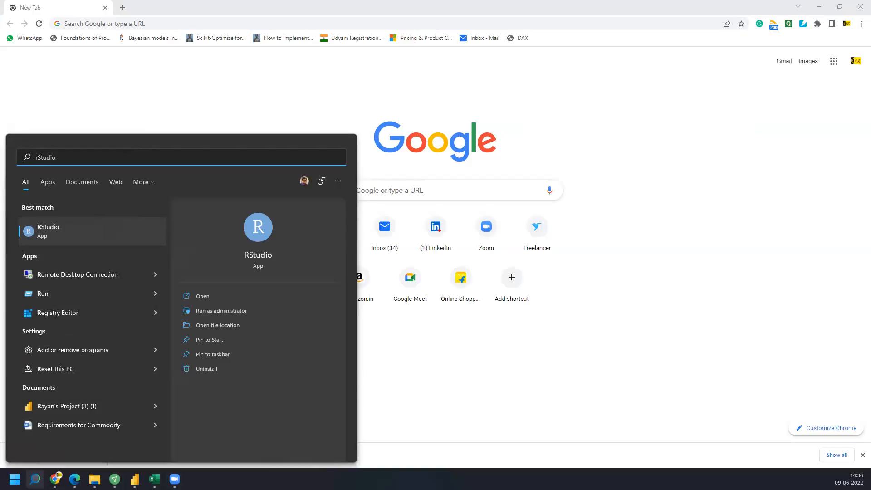
key("Return")
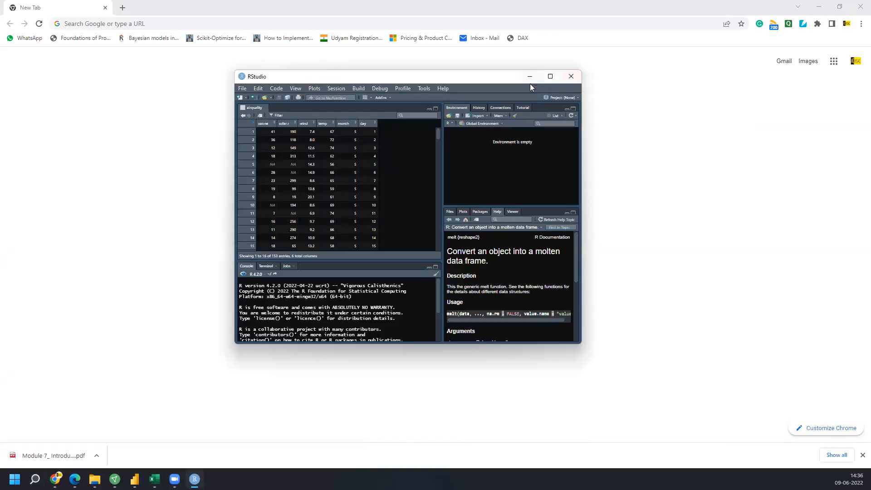
left_click(549, 76)
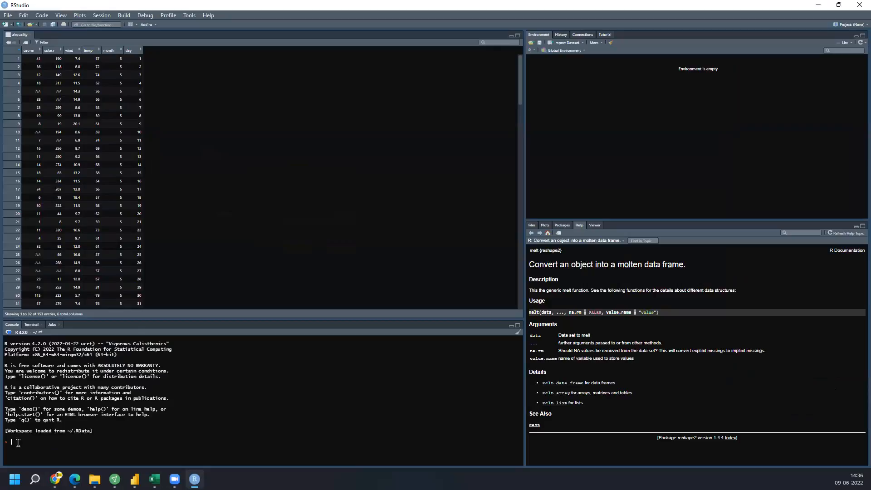
type("ad.")
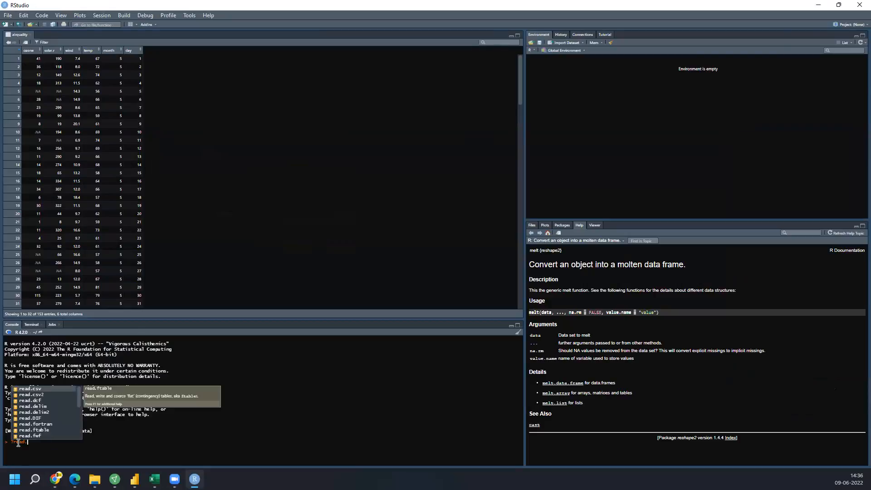
type("csv")
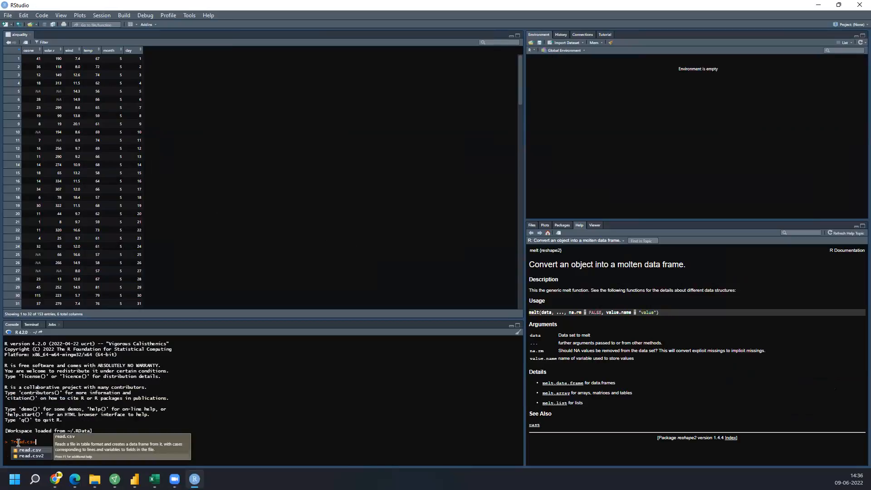
type("(")
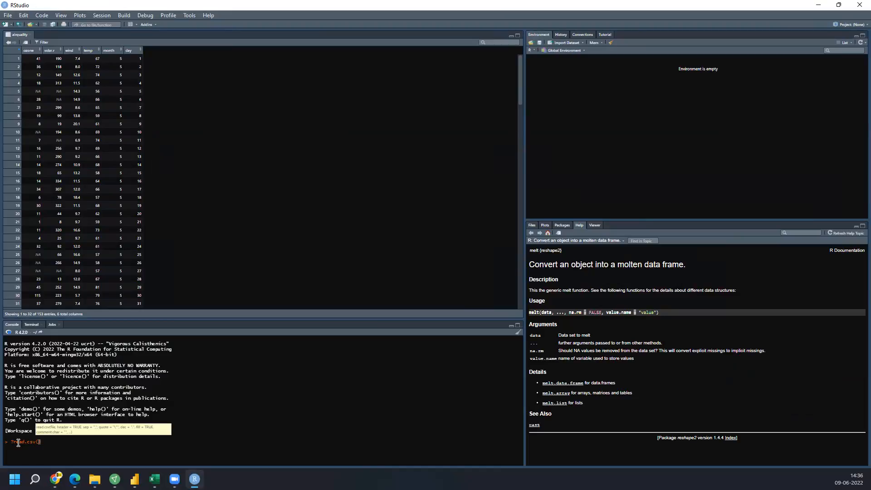
key("Return")
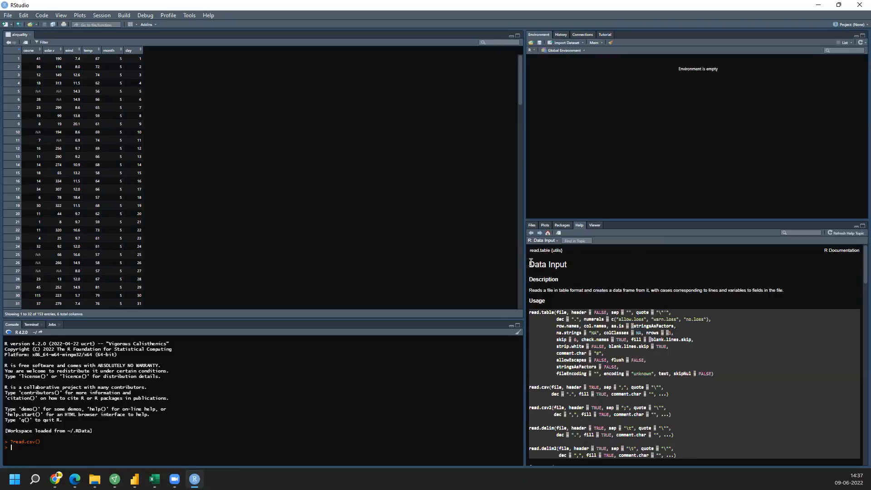
Step: Highlight the read.csv help page's description, function signature and Arguments heading
left_click_drag(530, 263, 588, 318)
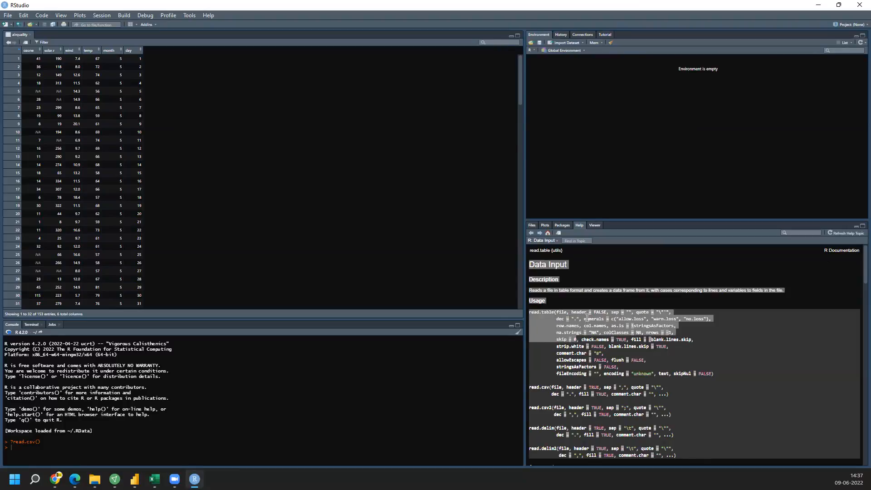
left_click(556, 296)
scroll(542, 375, "down", 1)
left_click_drag(530, 359, 669, 363)
scroll(543, 368, "down", 3)
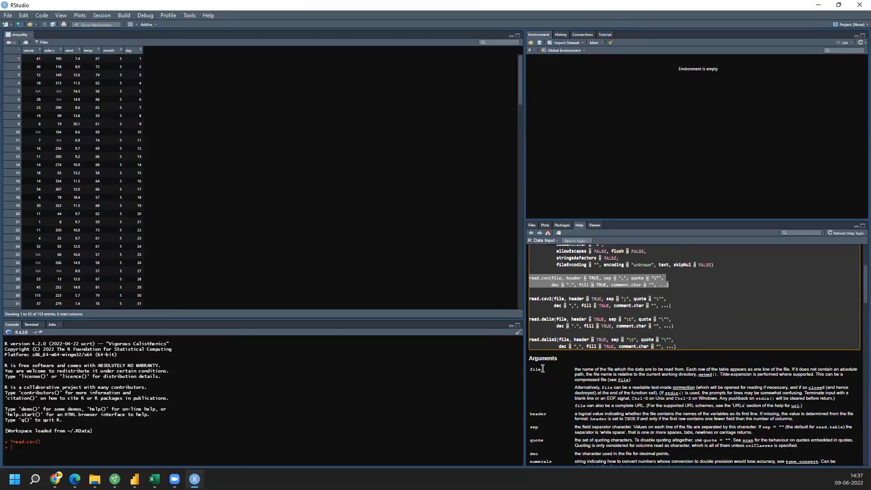
left_click_drag(529, 358, 558, 358)
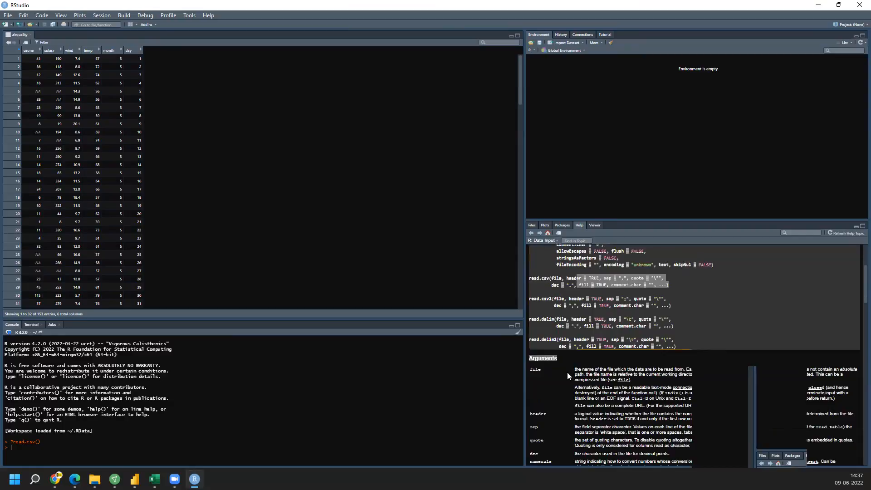
Step: Scroll to the Examples code block, highlight it, then close RStudio
scroll(567, 372, "down", 10)
scroll(569, 430, "down", 15)
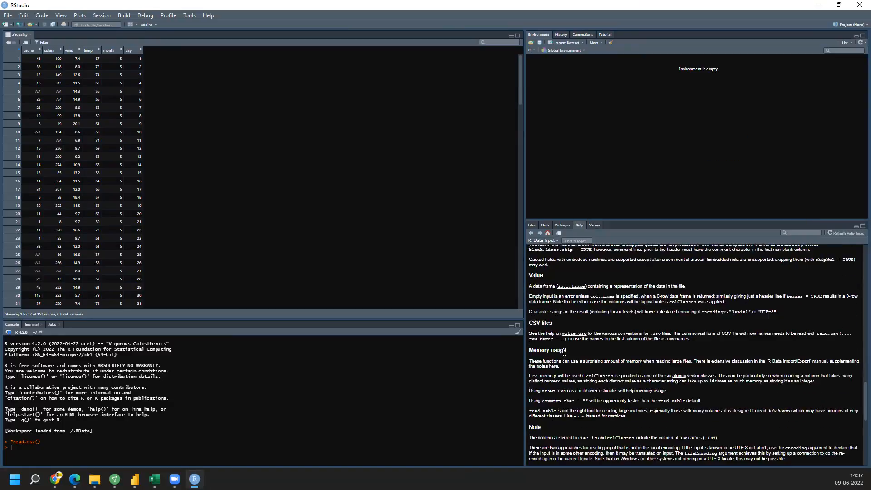
scroll(563, 352, "down", 10)
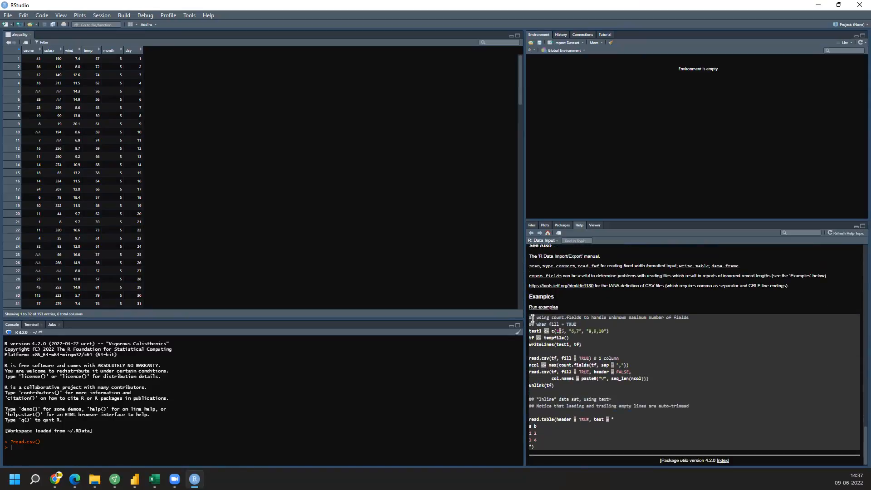
left_click_drag(530, 318, 582, 446)
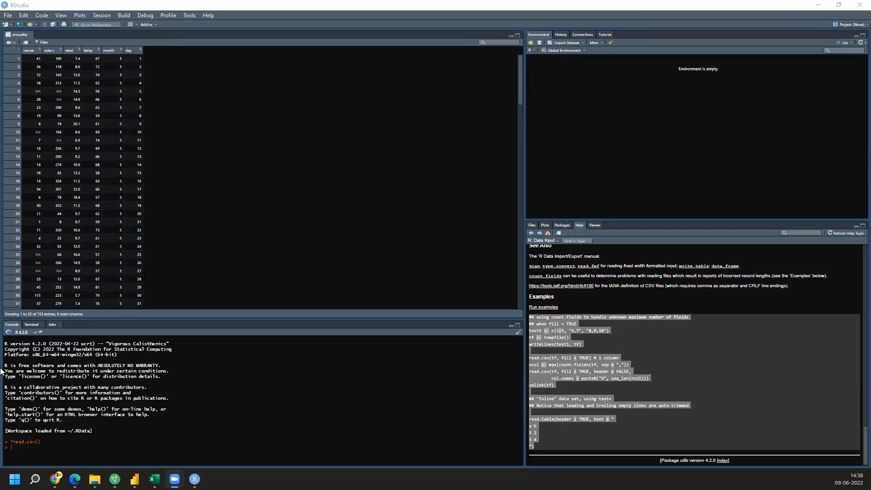
mouse_move(35, 479)
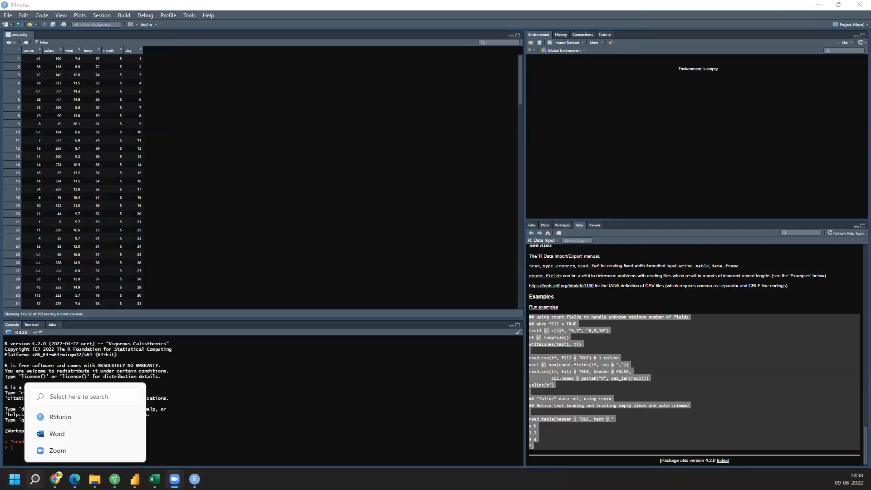
left_click(858, 6)
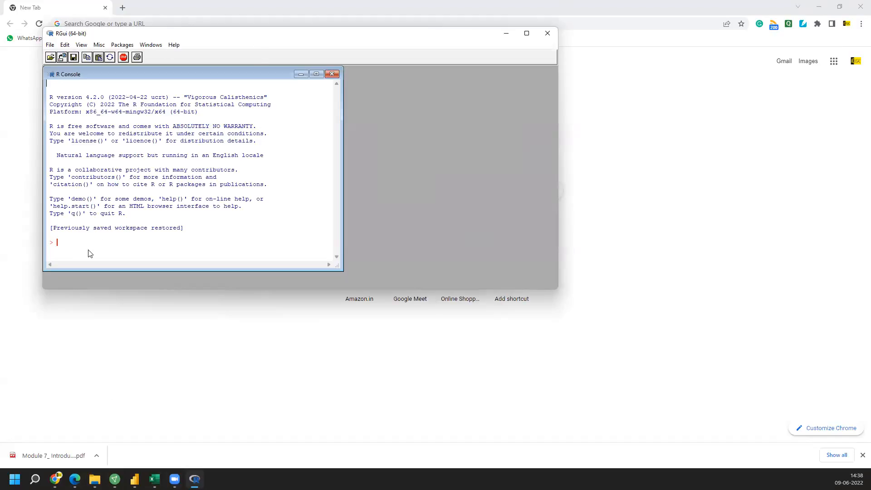
Step: Run ?read.csv() in the R Console to open the read.csv Data Input help page
type("?read.csv()")
key("Return")
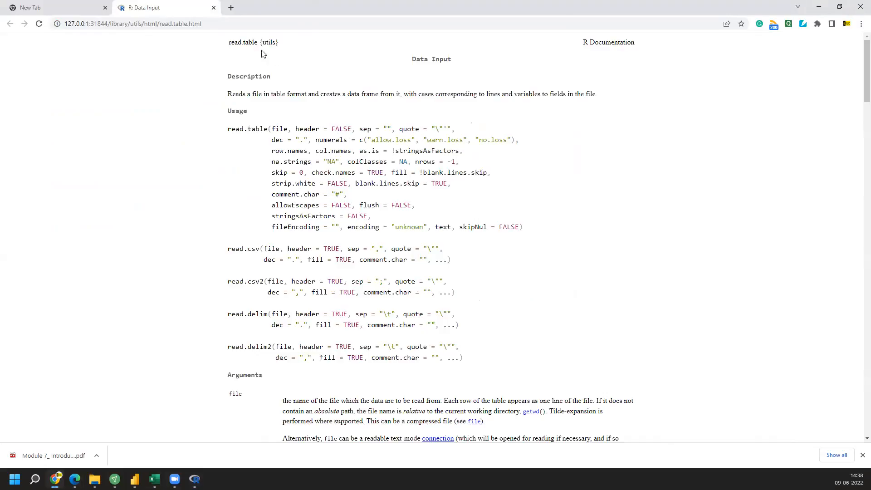
Step: Scroll the read.table help page and highlight the stringsAsFactors and fileEncoding descriptions
scroll(245, 74, "down", 1)
scroll(266, 120, "down", 14)
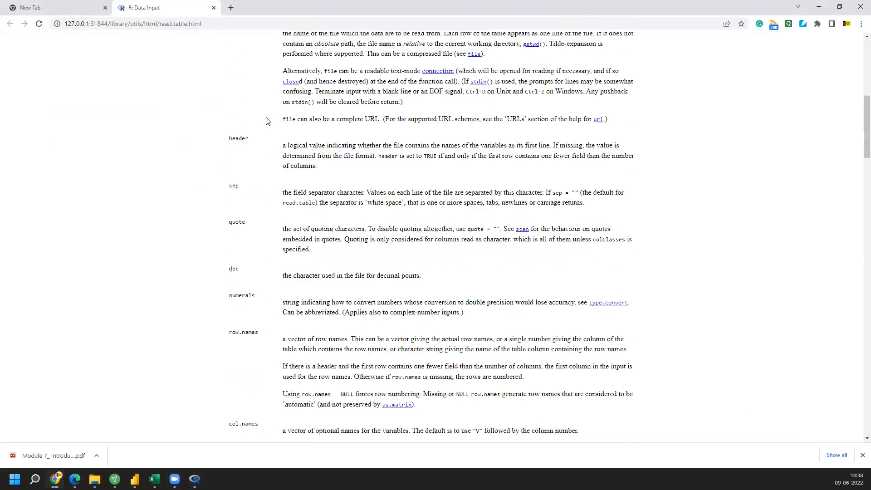
scroll(267, 121, "down", 8)
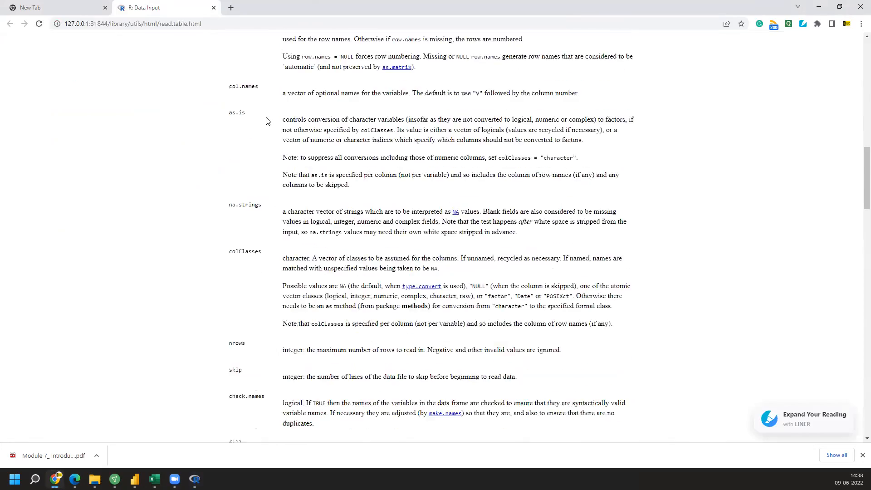
scroll(307, 201, "down", 2)
left_click_drag(283, 203, 650, 205)
left_click(363, 314)
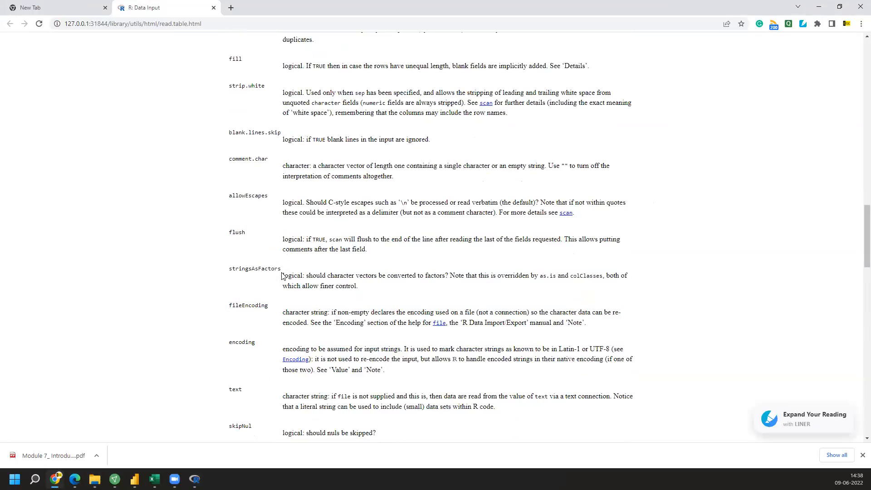
left_click_drag(283, 275, 443, 286)
left_click_drag(284, 312, 590, 327)
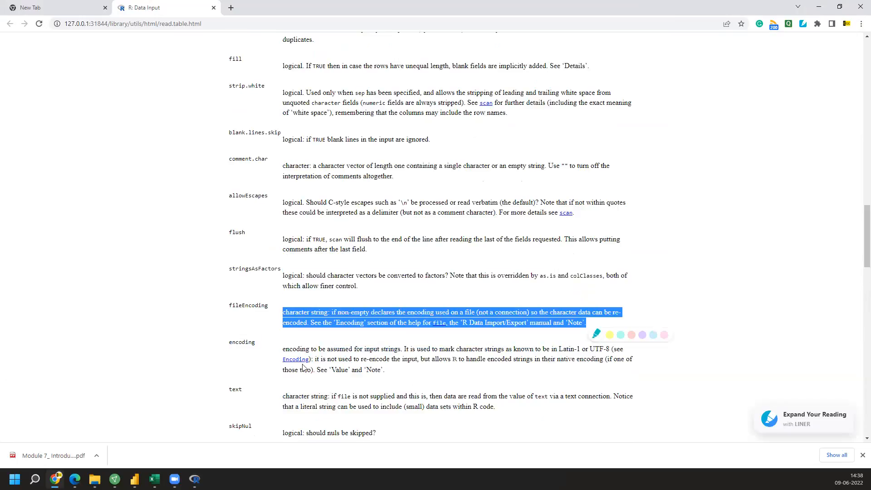
Step: Highlight the encoding description's Latin-1 note, then read on to CSV files and Memory usage
mouse_move(283, 349)
left_mouse_down()
mouse_move(464, 388)
mouse_move(466, 370)
left_mouse_up()
left_click(598, 346)
left_click_drag(609, 349, 580, 349)
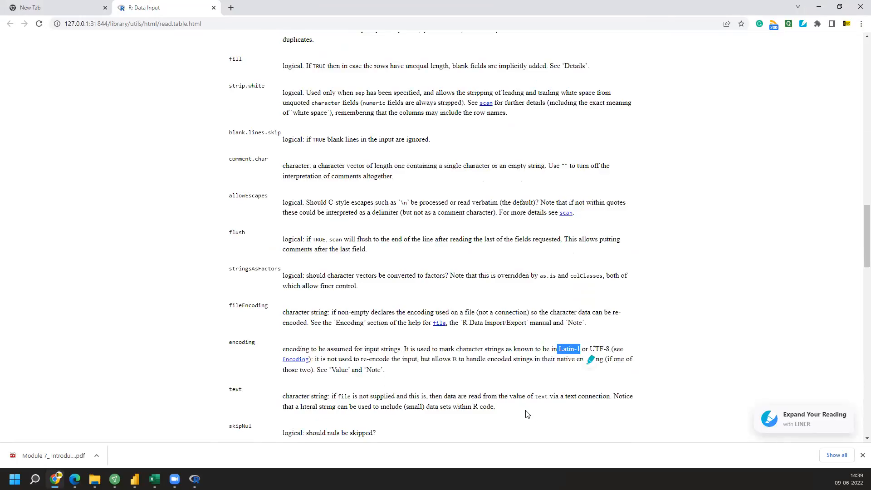
scroll(416, 304, "down", 3)
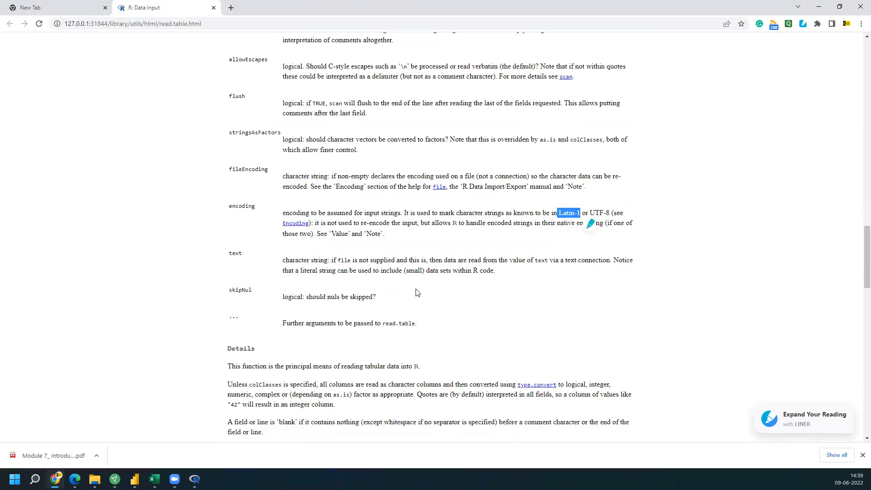
scroll(417, 292, "down", 8)
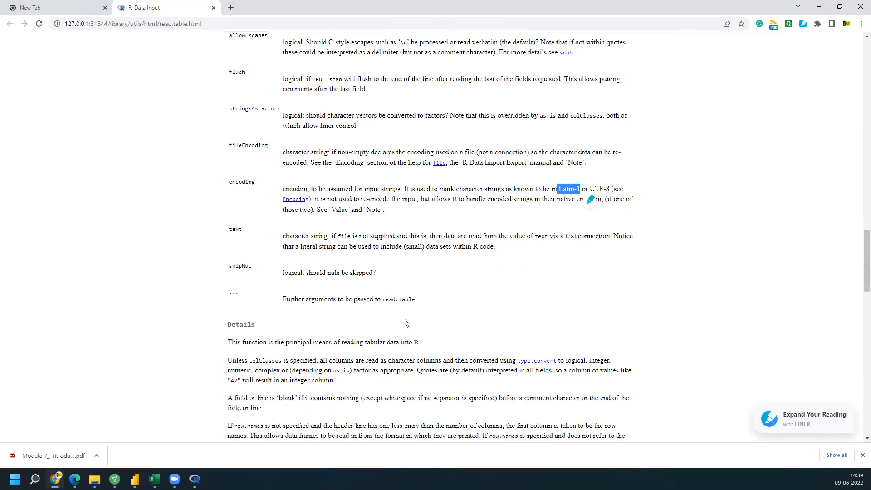
scroll(431, 236, "down", 2)
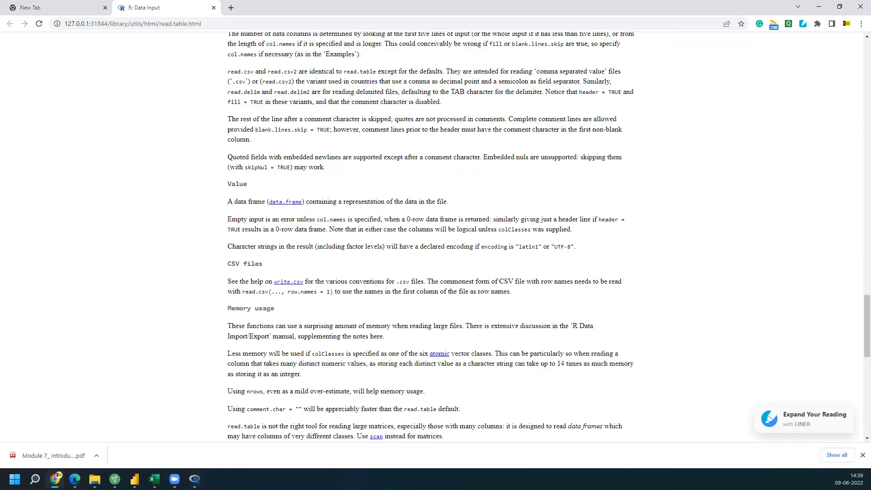
Step: Bring the RGui R Console window back in front of Chrome
left_click(194, 479)
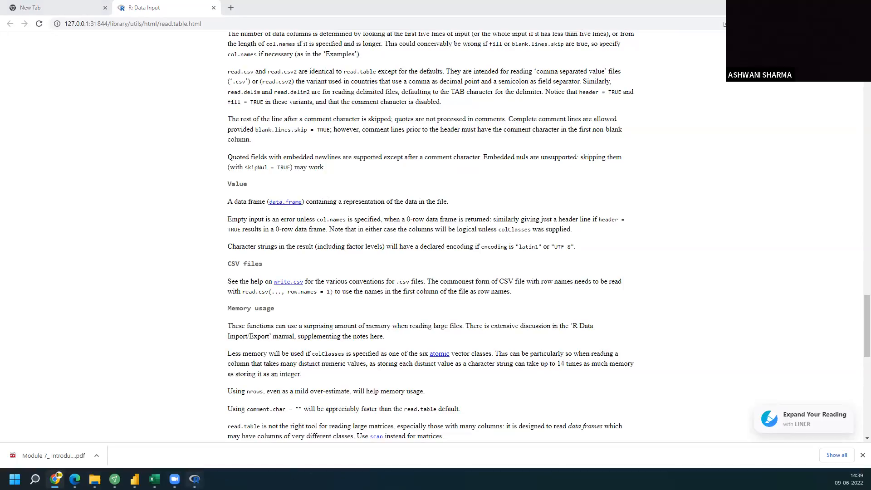
left_click(195, 479)
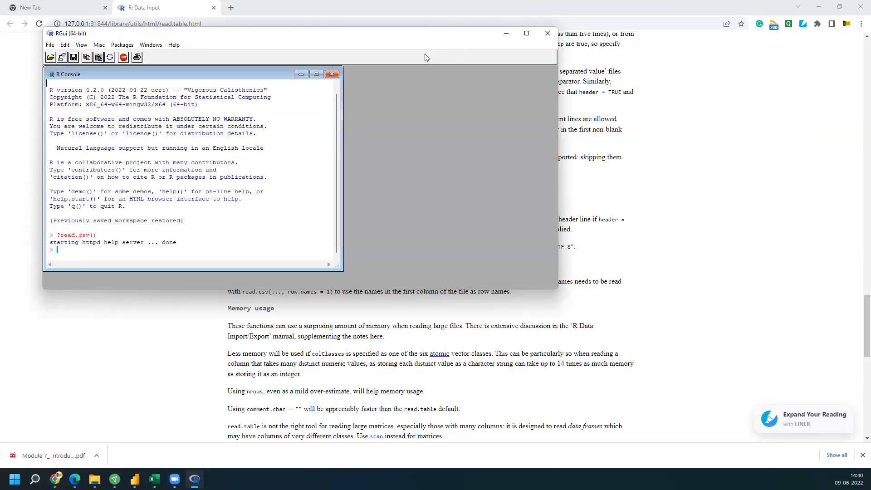
Step: Quit R without saving the workspace image, launch Spyder from Windows Search, and minimize the browser
left_click(327, 76)
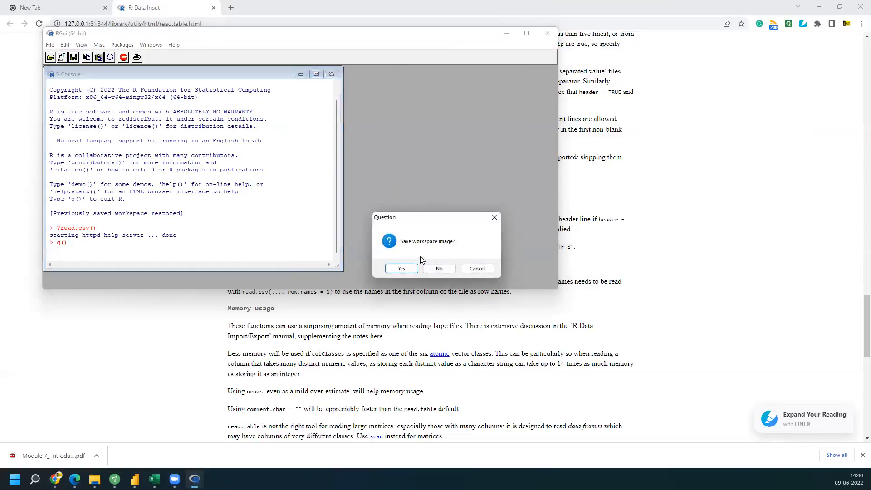
left_click(438, 268)
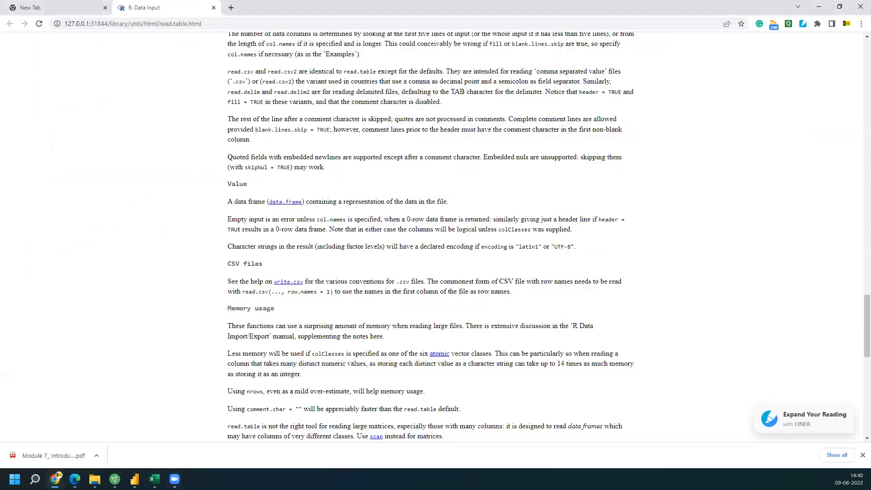
left_click(35, 479)
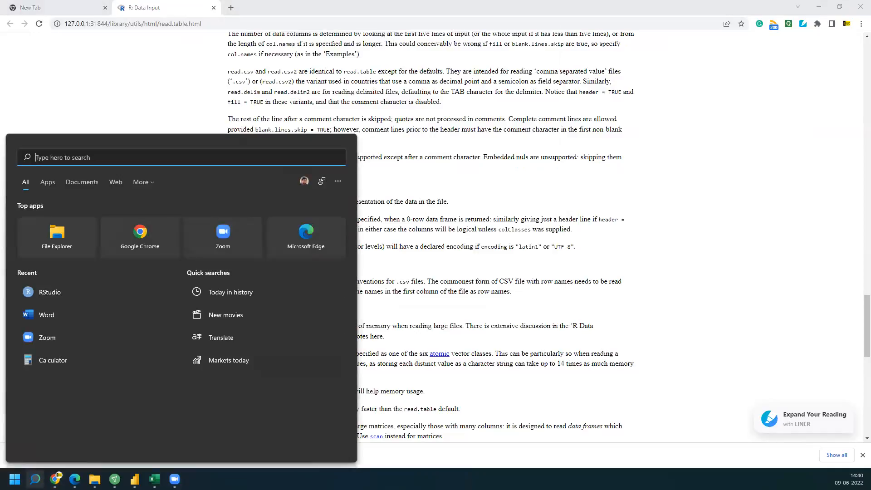
type("skype")
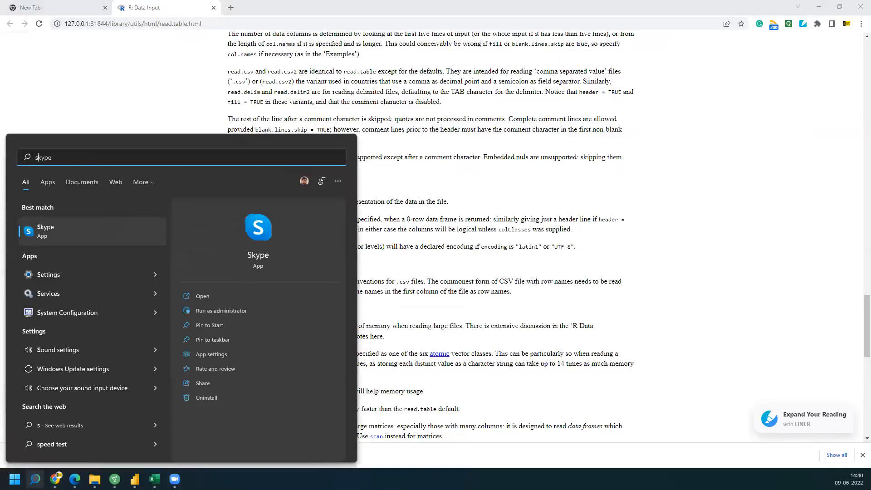
type("p")
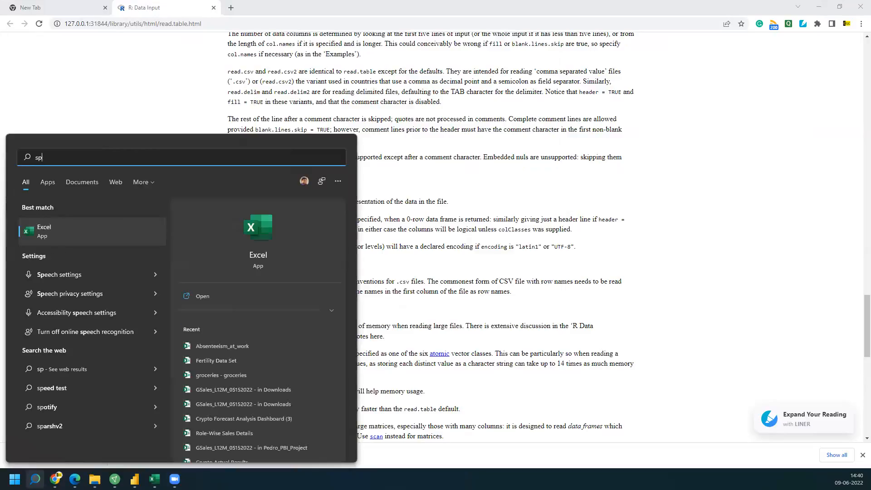
type("yder")
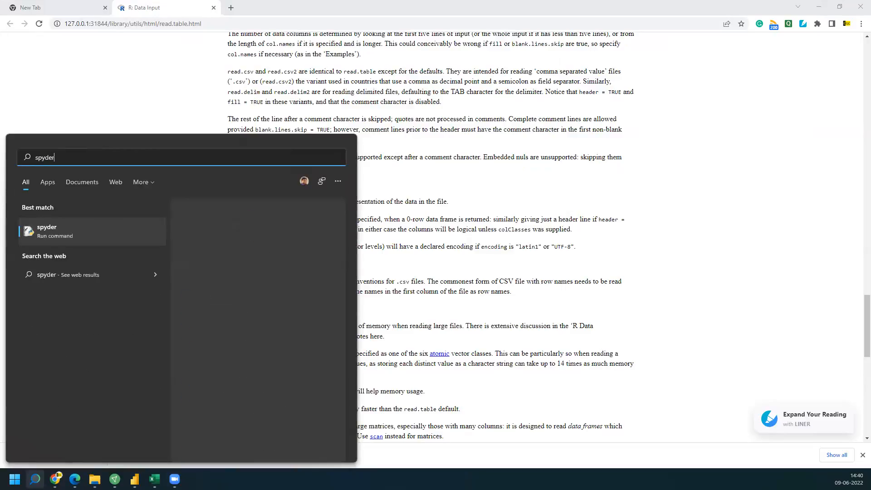
key("Return")
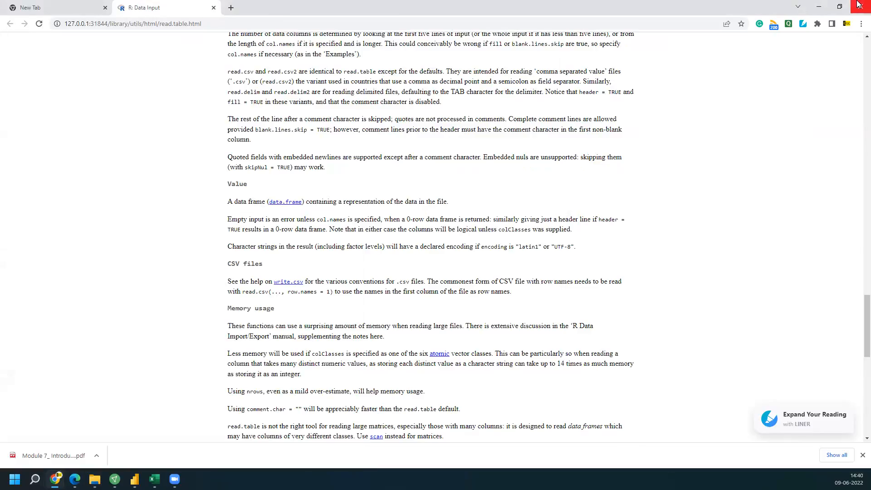
left_click(815, 11)
Step: Search 'vs' to start Visual Studio Code and restart Spyder after its scale-change warning
left_click(815, 12)
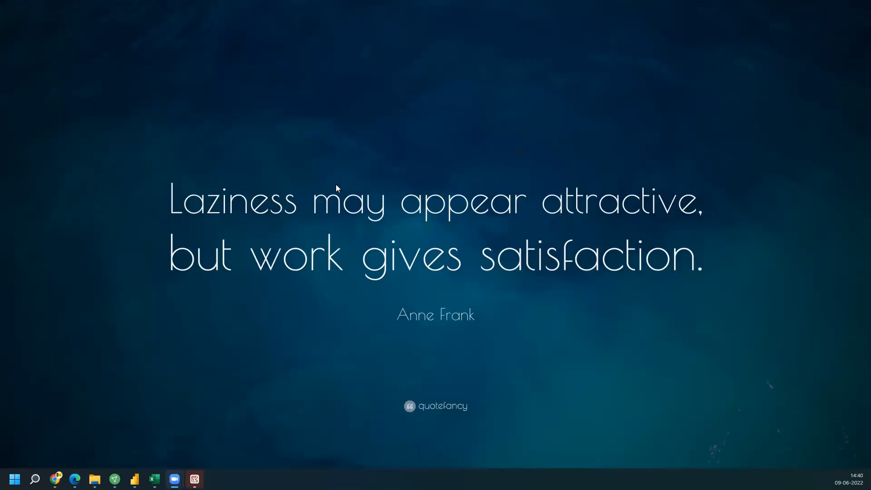
left_click(195, 479)
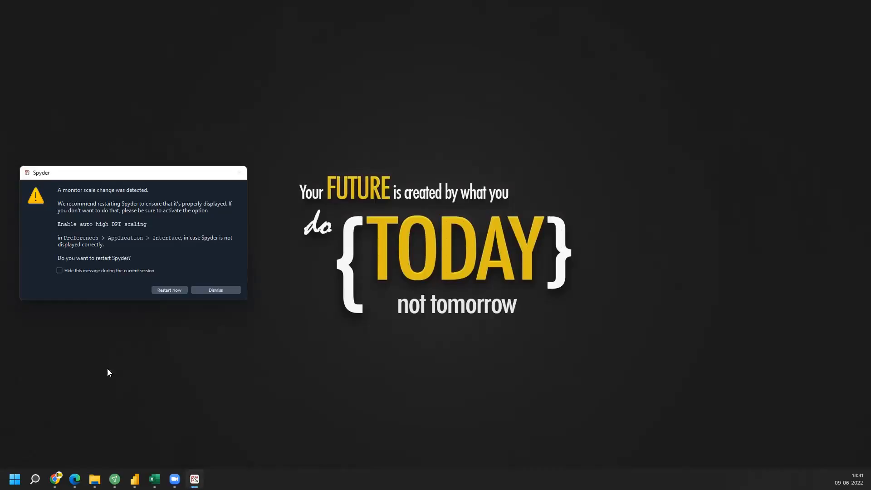
left_click(35, 478)
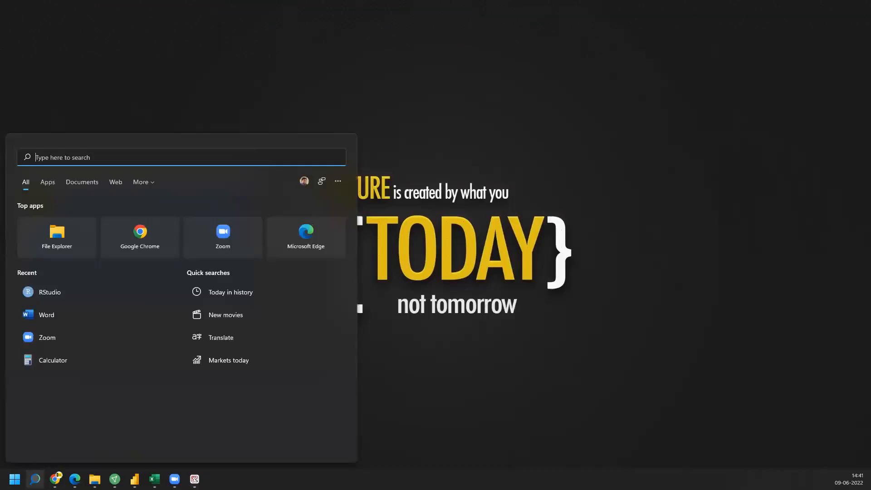
type("vs")
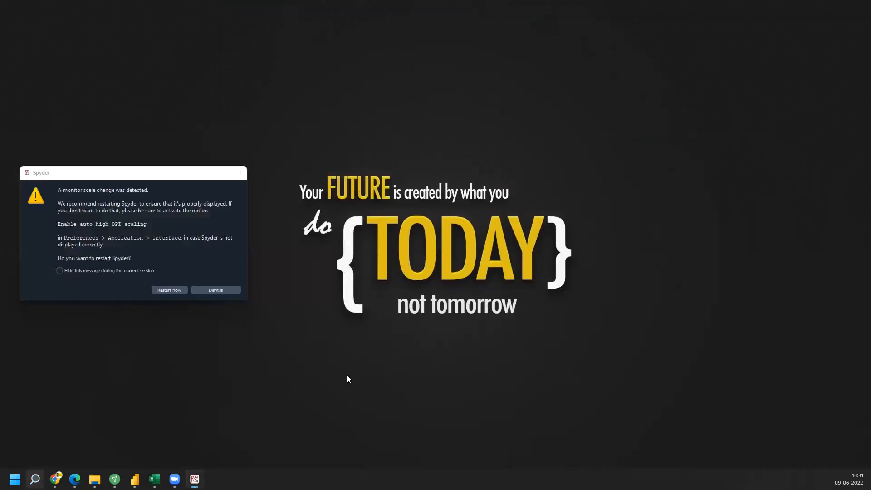
left_click(169, 290)
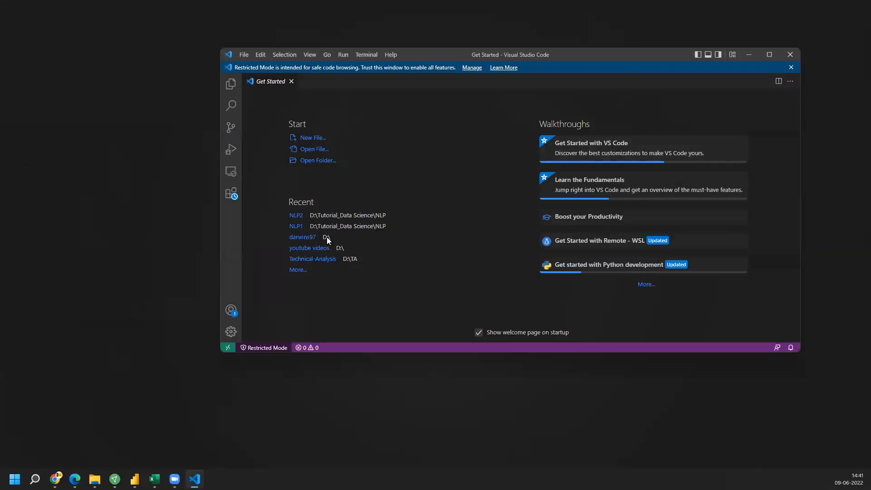
Step: Create a new Python file from the Get Started page's New File... list
left_click(317, 137)
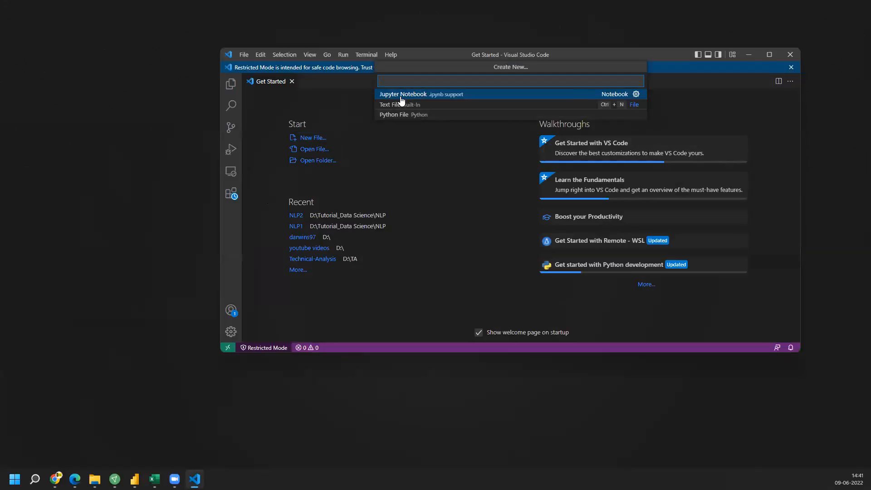
left_click(401, 114)
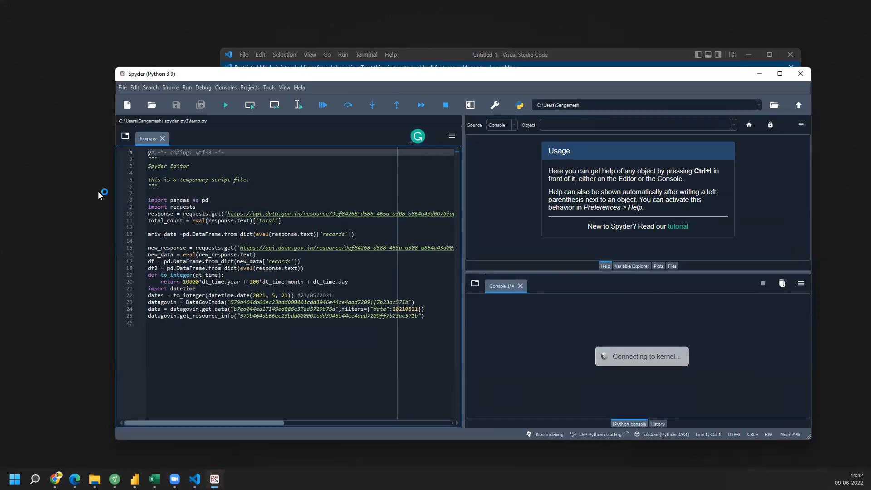
Step: Start a new untitled0.py script in Spyder, then switch back to Chrome
left_click(136, 108)
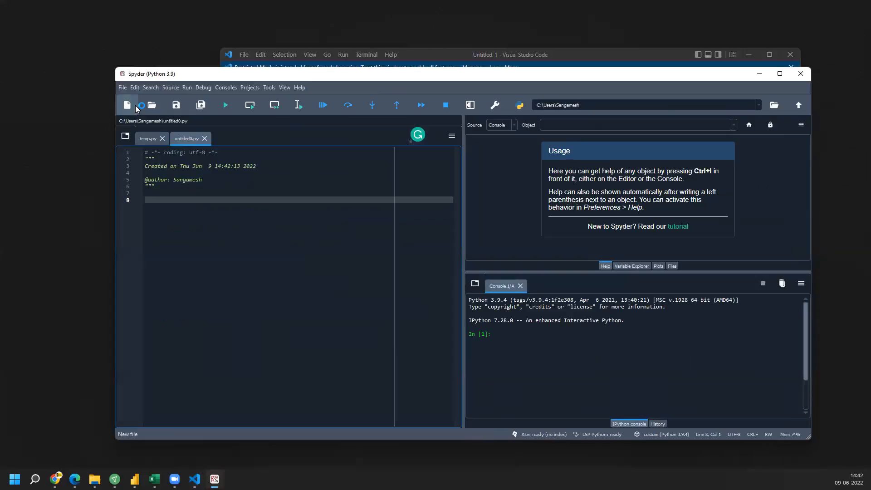
left_click(56, 479)
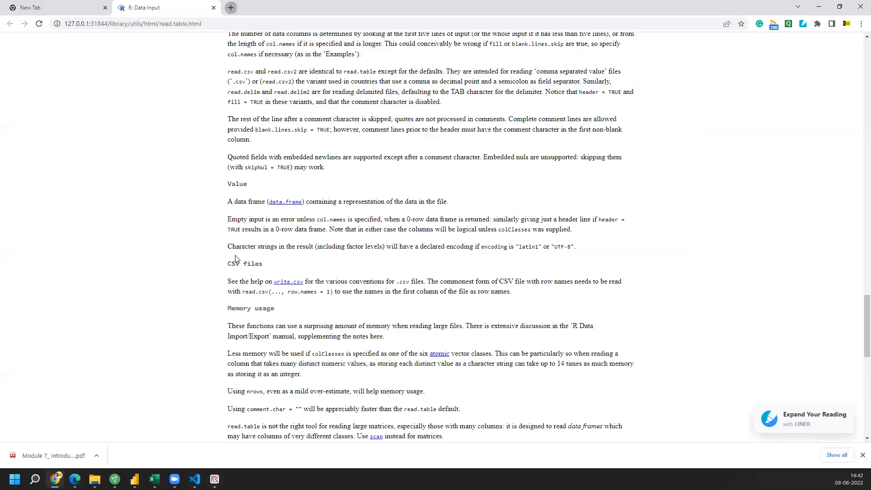
Step: Google 'pandas', browse the results, then switch back to Spyder
type("pa")
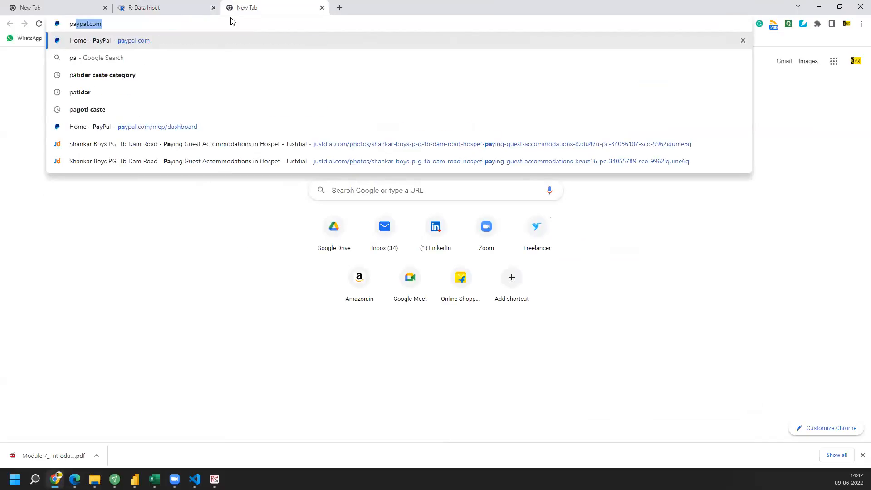
type("ndas")
key("Return")
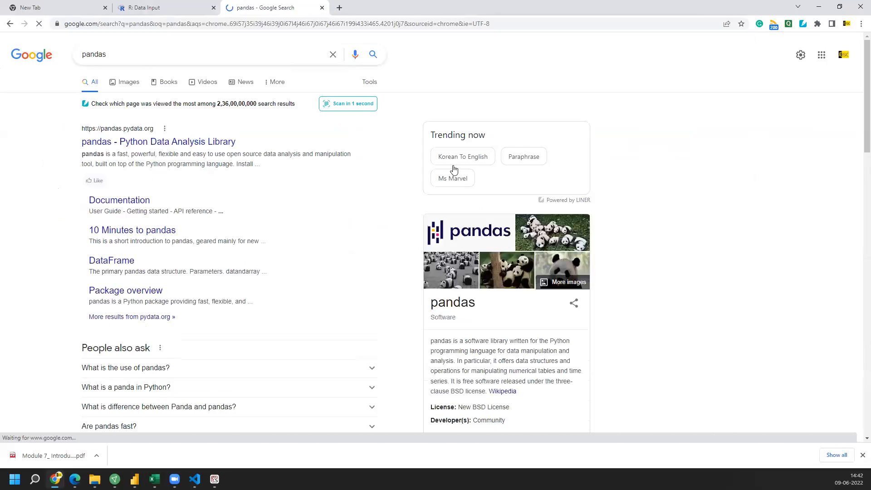
scroll(454, 169, "down", 1)
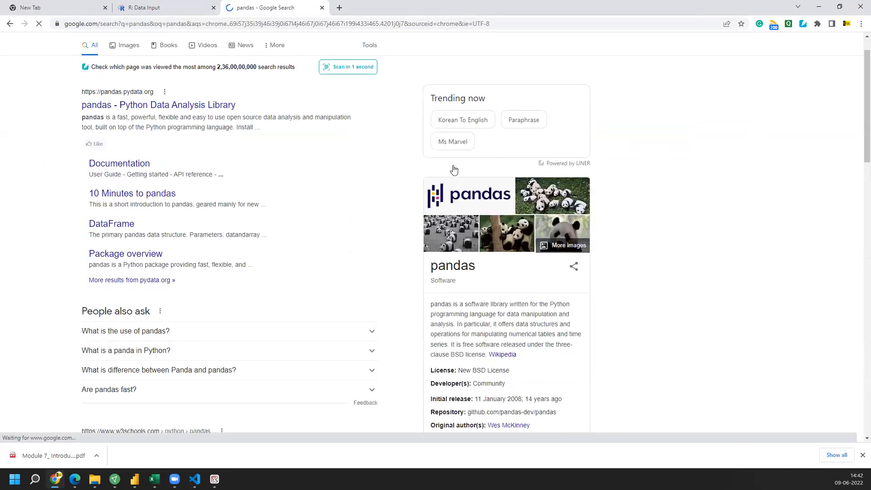
scroll(453, 169, "down", 4)
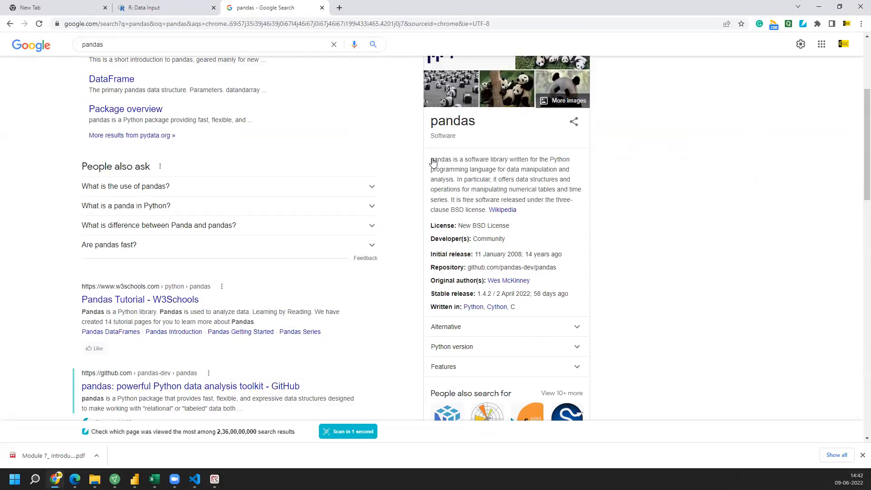
scroll(432, 164, "up", 4)
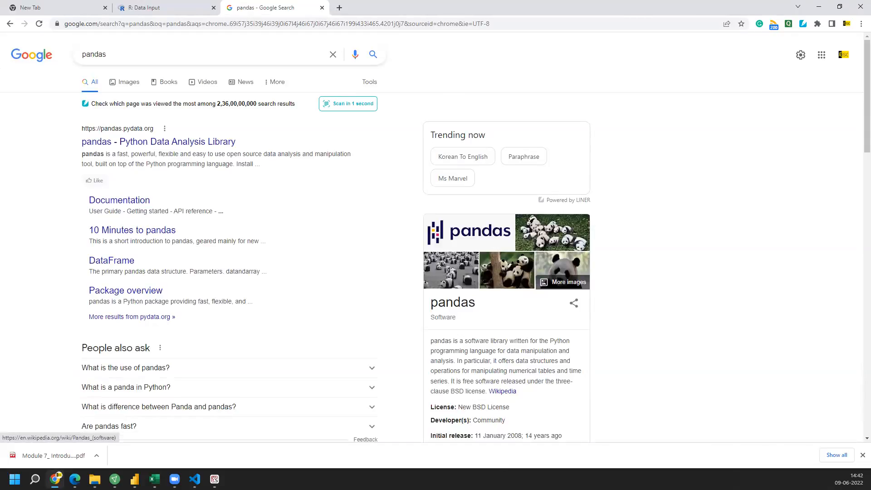
left_click(215, 479)
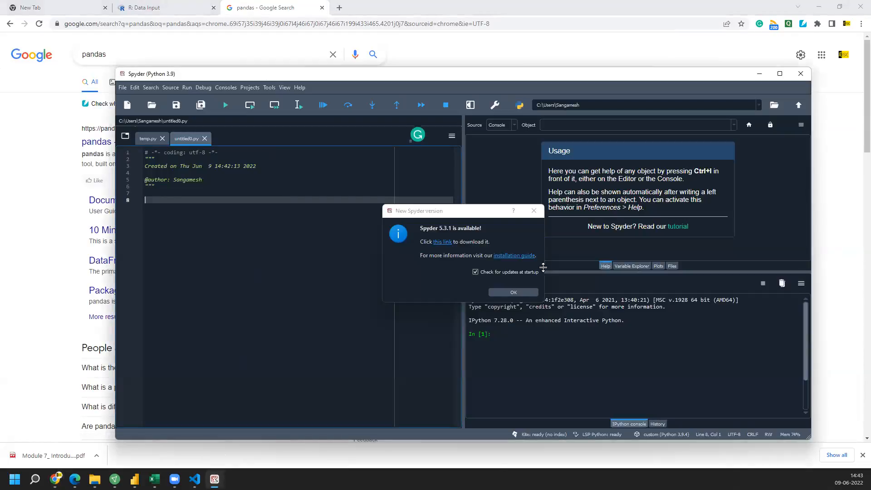
Step: Dismiss the update notice, write 'import pandas as pd' in untitled0.py, and return to Chrome
left_click(522, 293)
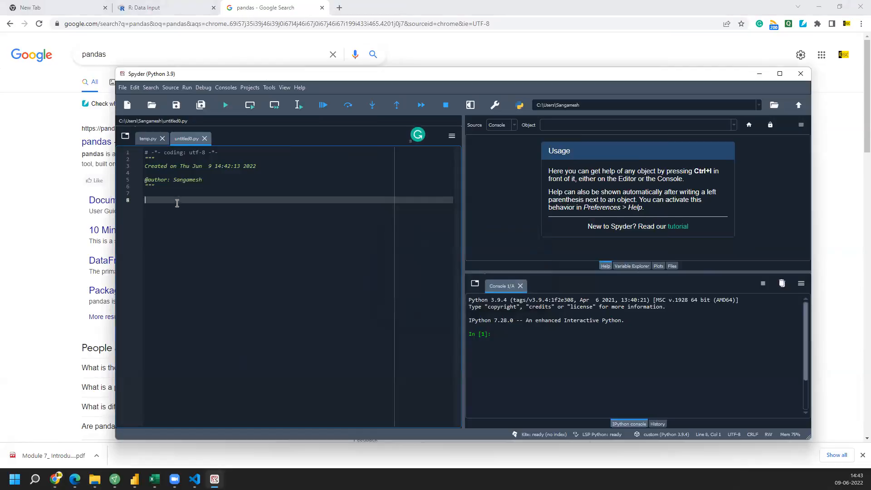
type("import pandas as pd")
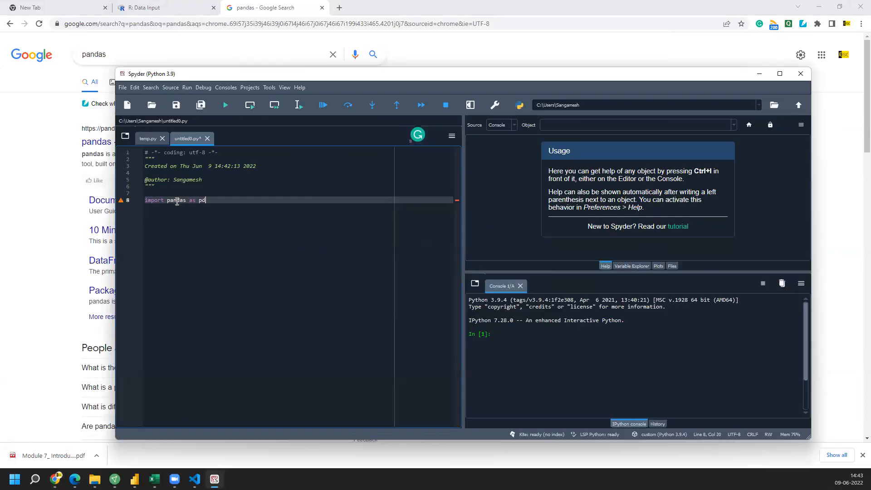
left_click_drag(219, 202, 111, 196)
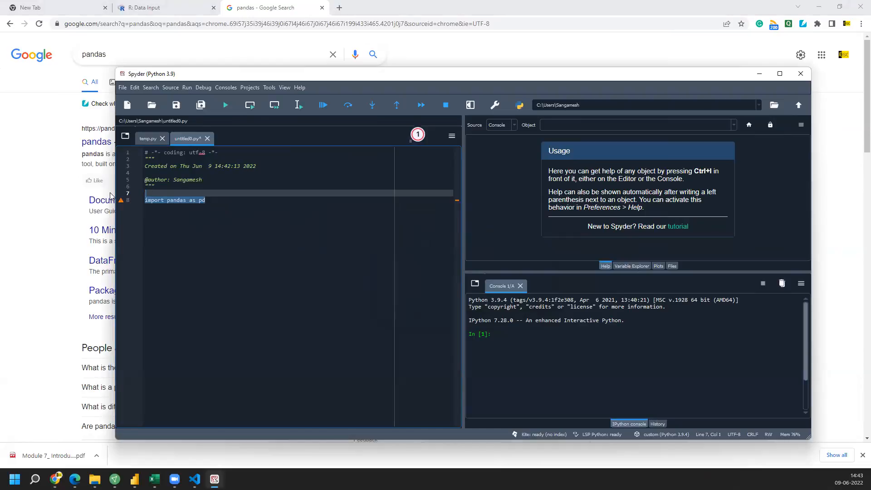
left_click(148, 58)
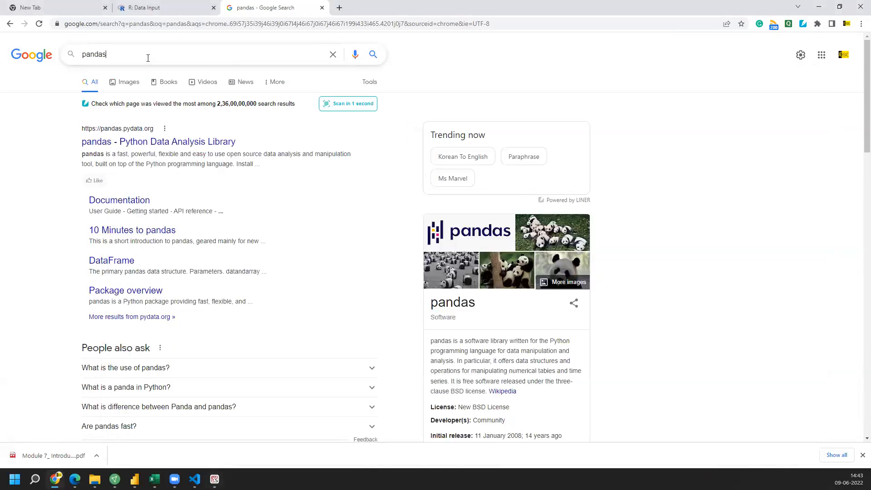
Step: Search 'pip install pandas', open the pandas PyPI page, and copy its pip install command
type("import")
key("Return")
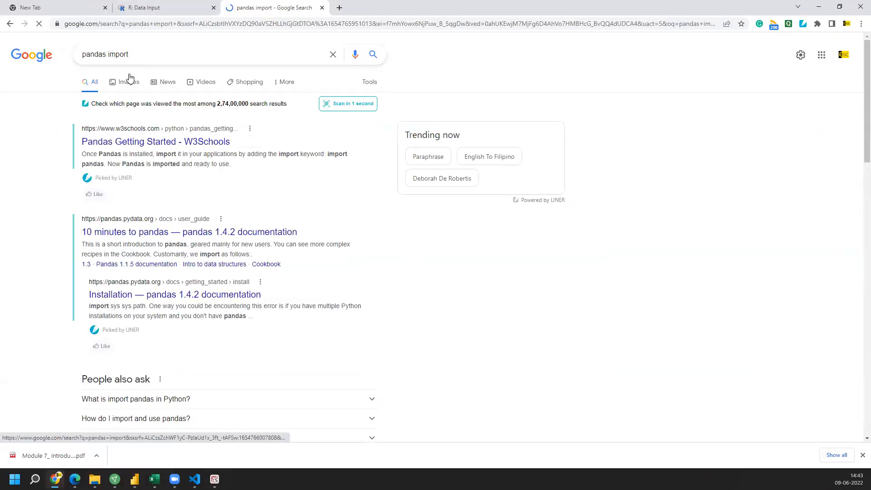
triple_click(127, 56)
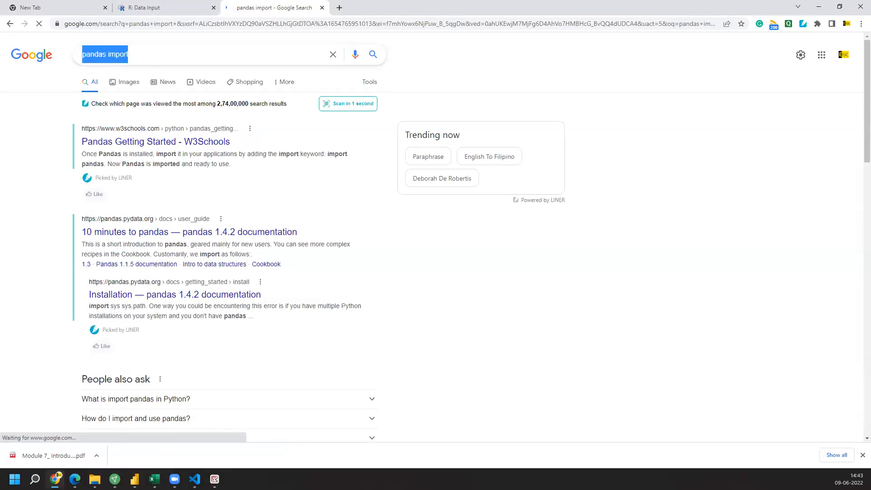
type("pip inst")
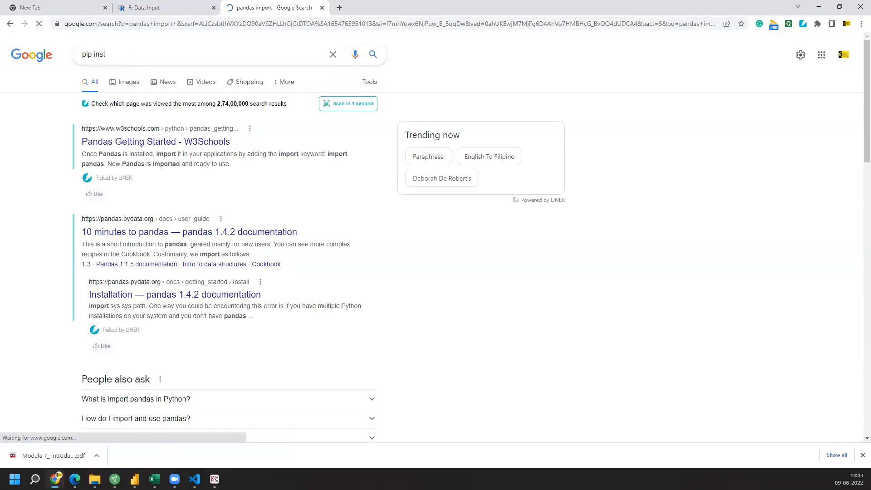
type("all pandas")
key("Return")
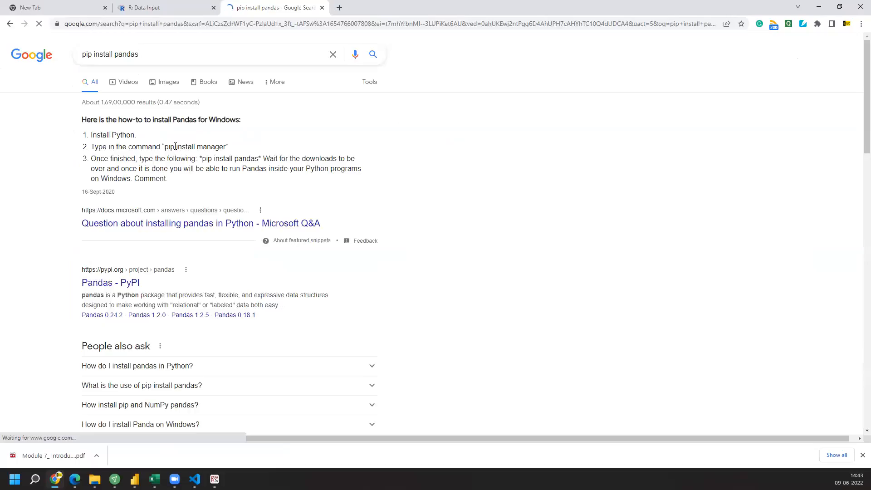
scroll(122, 272, "down", 2)
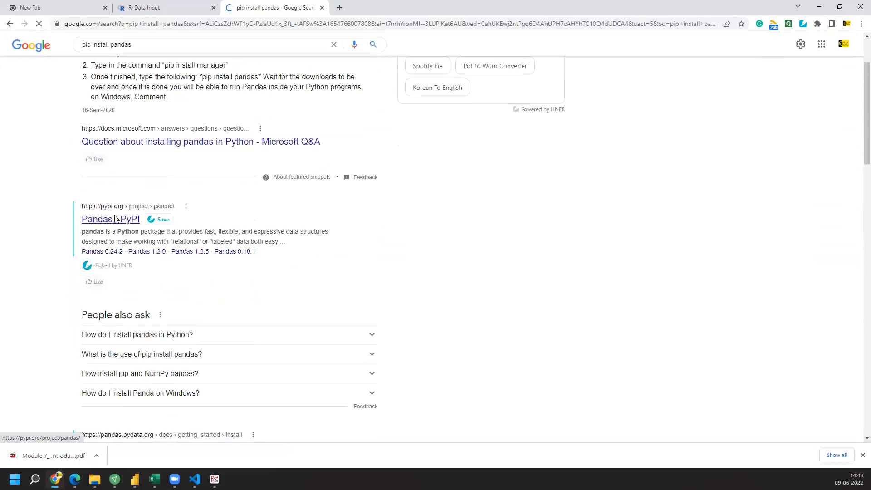
left_click(116, 219)
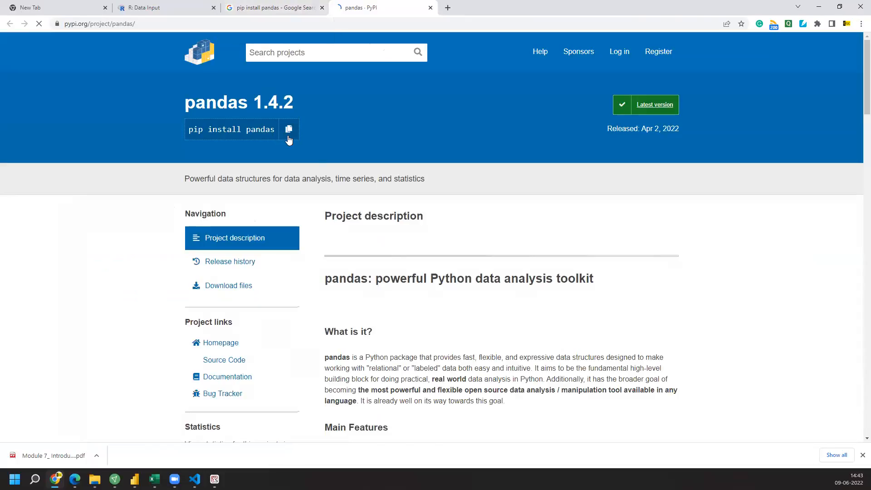
left_click(289, 138)
Step: Open a Command Prompt by searching 'cmd' in Windows Search
left_click(35, 479)
type("cmd")
key("Return")
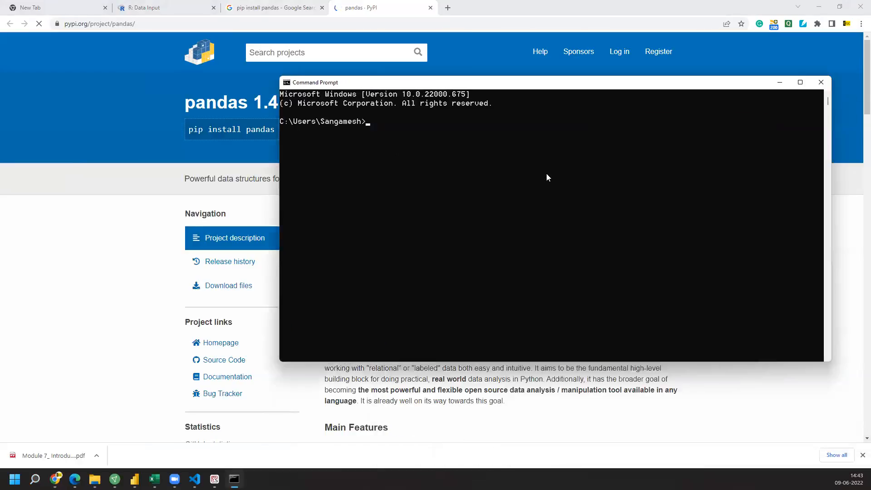
Step: Run pip install pandas (already satisfied), then select the import pandas as pd line in Spyder
key("ctrl+v")
key("Return")
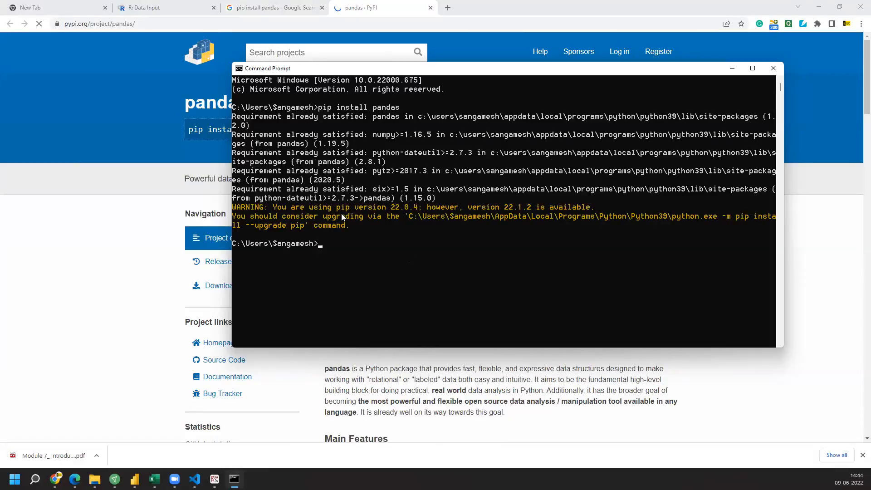
left_click(215, 479)
left_click(210, 199)
key("shift+Home")
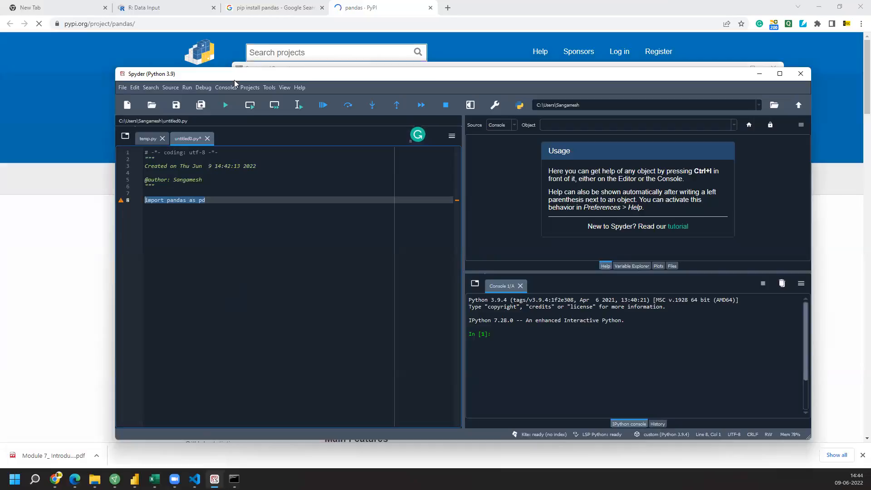
Step: Run the script, which fails with a file-not-found error, and reselect the import line
left_click(227, 106)
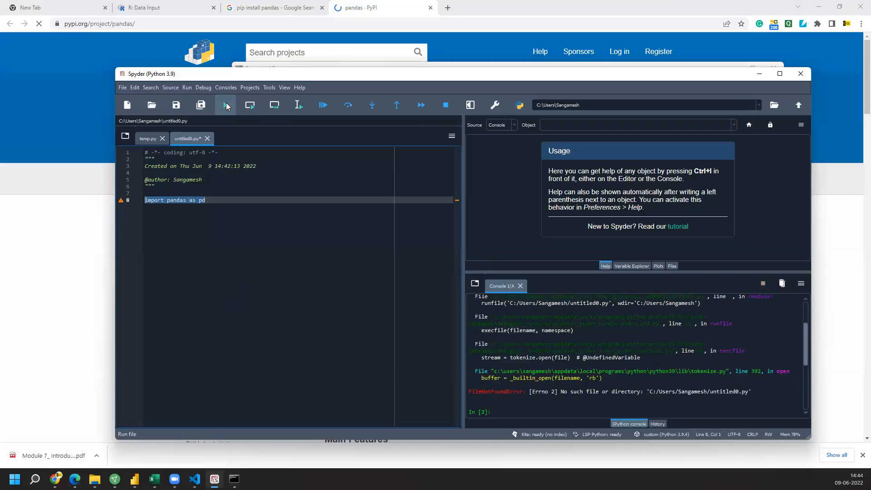
left_click(216, 193)
left_click_drag(216, 220, 111, 194)
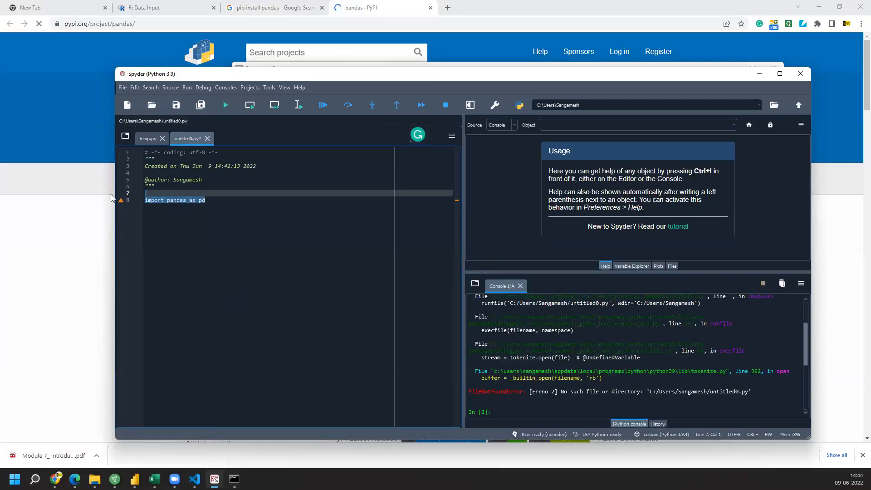
Step: Review the earlier commands in Spyder's History pane
left_click(491, 412)
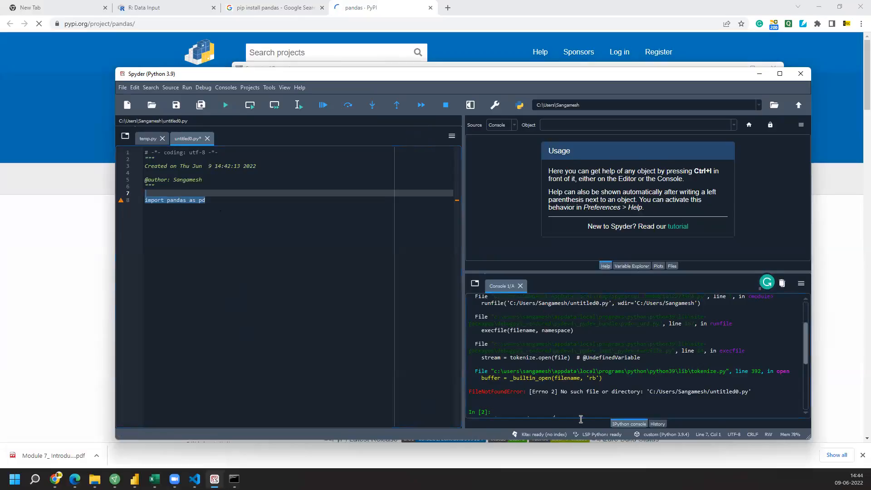
scroll(581, 420, "down", 1)
scroll(567, 402, "down", 2)
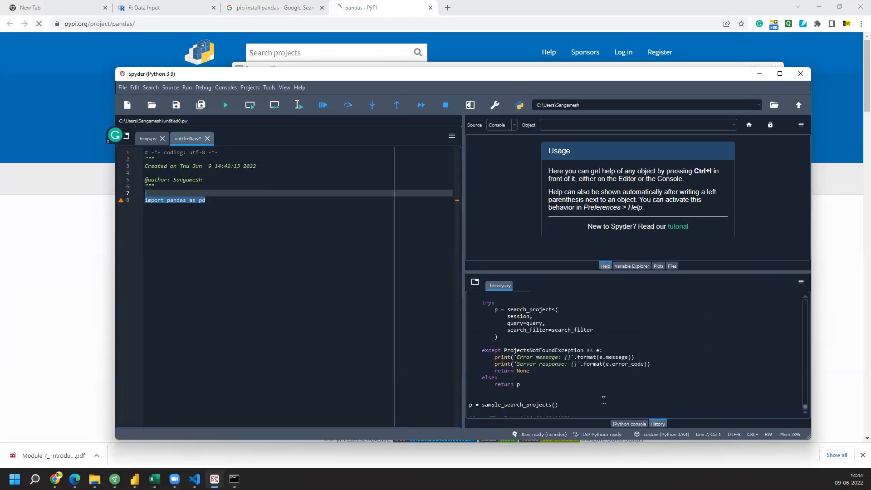
scroll(560, 408, "down", 1)
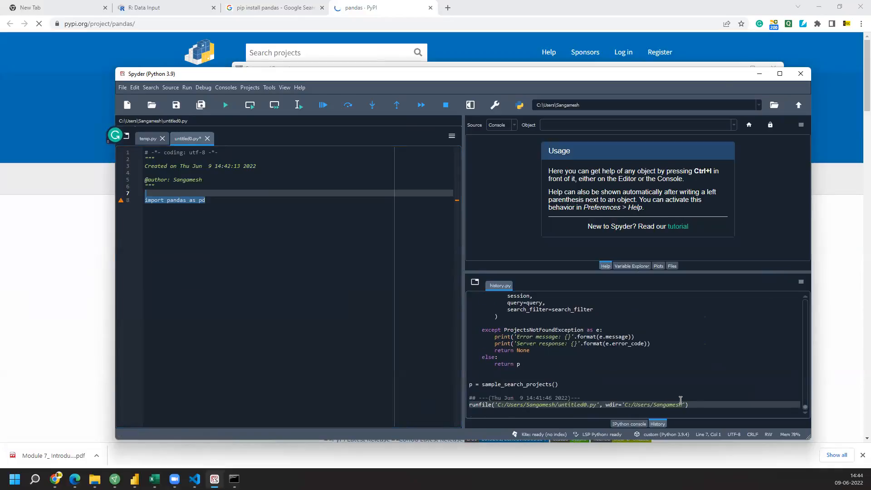
left_click(221, 202)
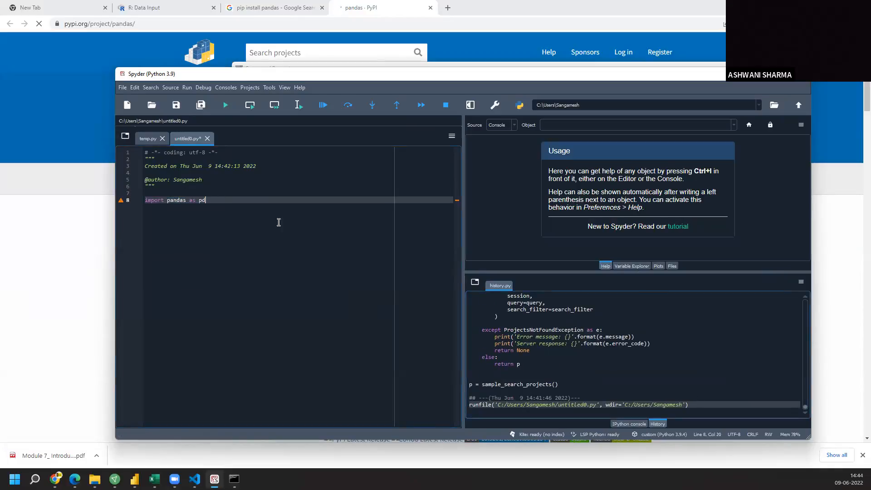
Step: Check the Variable Explorer, then select the whole import pandas as pd line
left_click(624, 266)
left_click(604, 266)
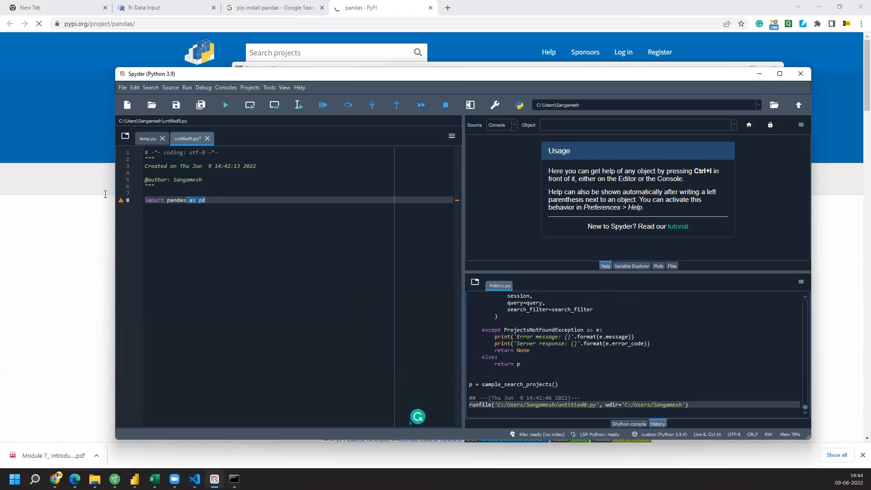
key("End")
key("shift+Home")
key("ctrl+c")
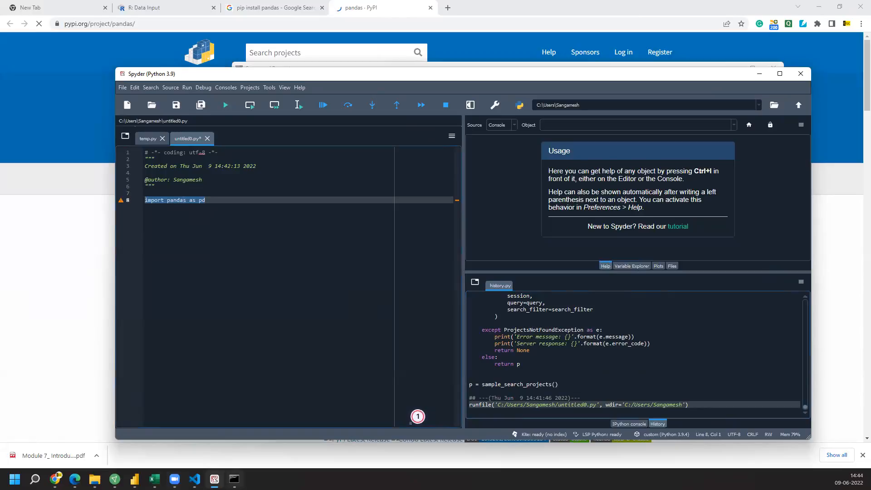
left_click(234, 478)
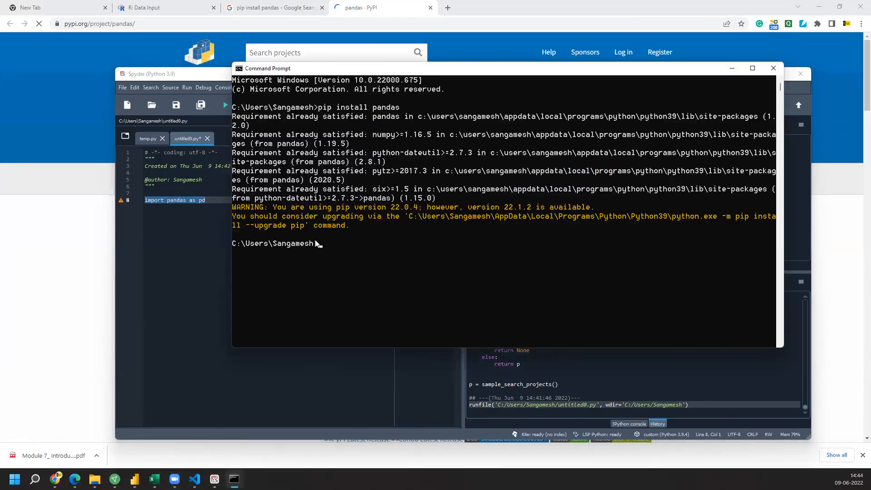
Step: Start python in Command Prompt and import pandas as pd, then add a line below Spyder's import
type("python")
key("Return")
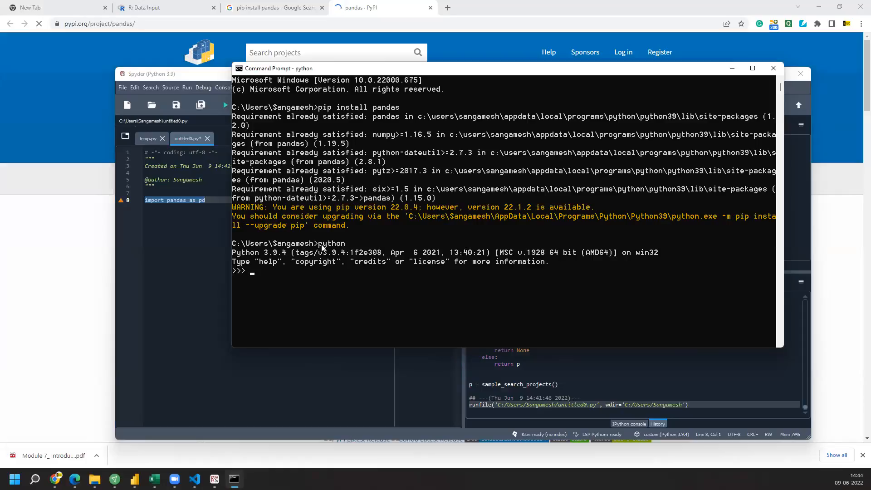
key("ctrl+v")
left_click(214, 204)
key("Return")
Step: Write pd.read_csv("") with empty quotes on line 9 of the Spyder script
type("pd")
left_click(184, 200)
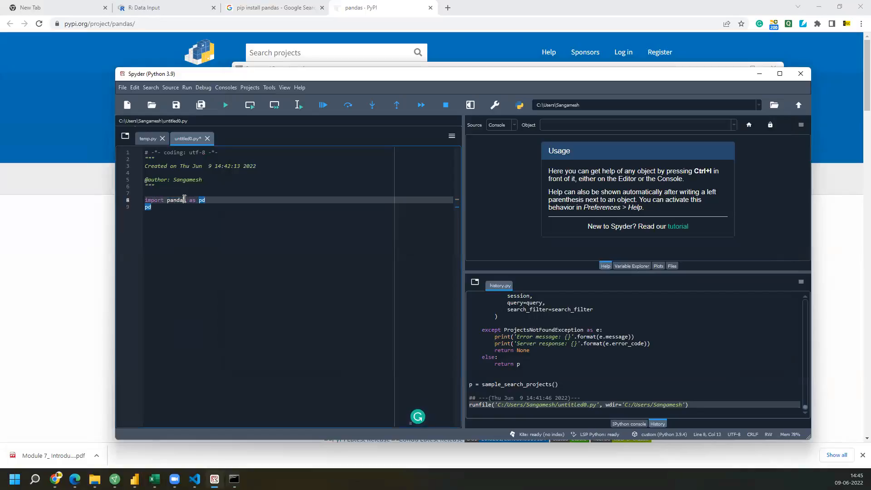
left_click(172, 206)
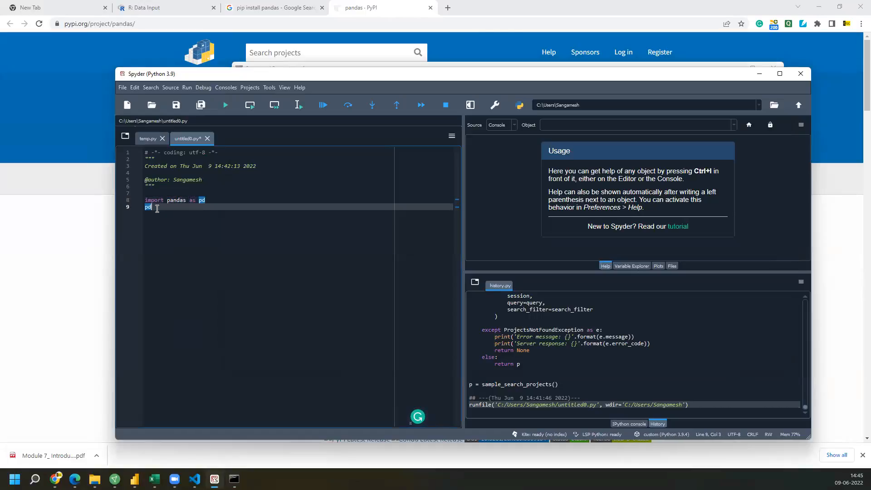
type(".read_csv")
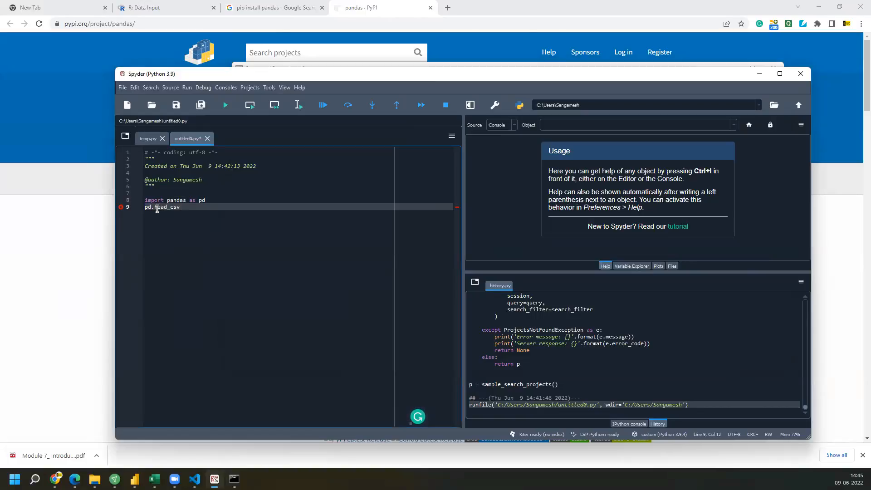
type("(\"")
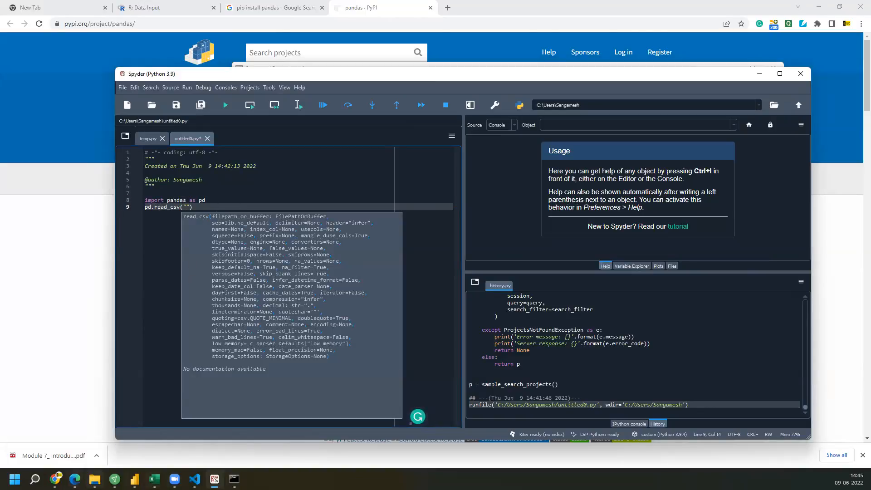
left_click(95, 479)
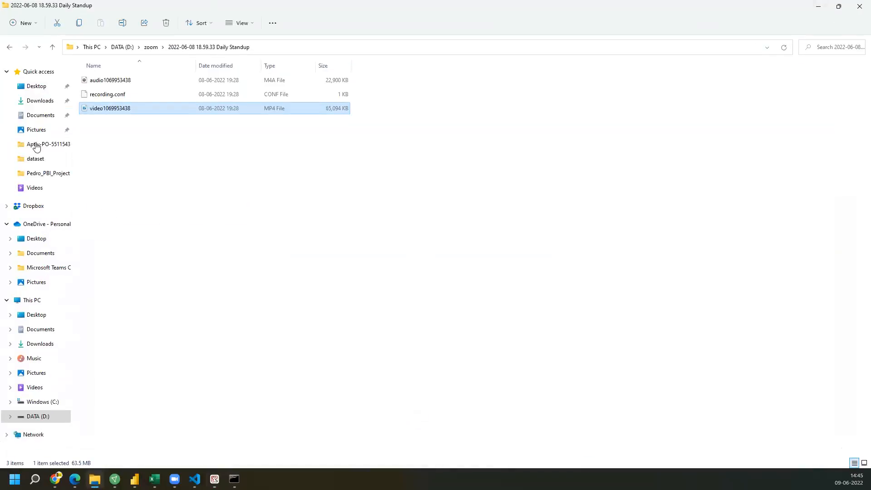
Step: Go to Downloads and filter Type to Microsoft Excel Comma Separated Values File
left_click(41, 415)
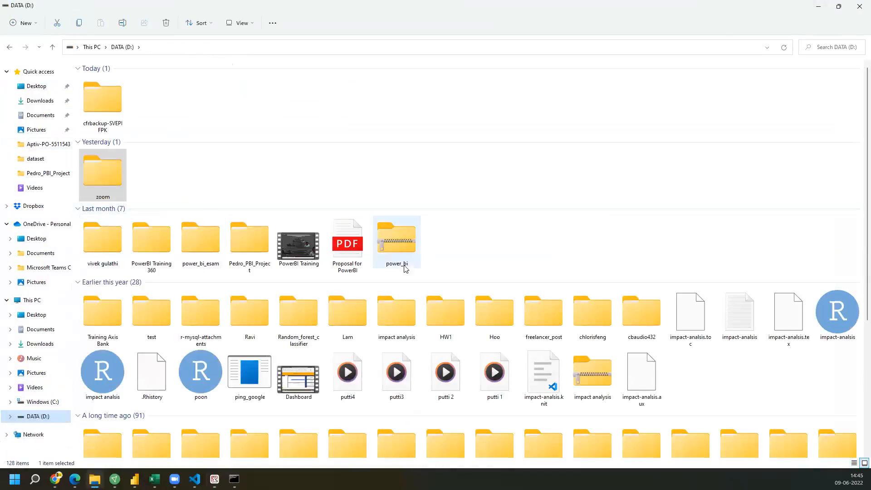
scroll(337, 285, "down", 6)
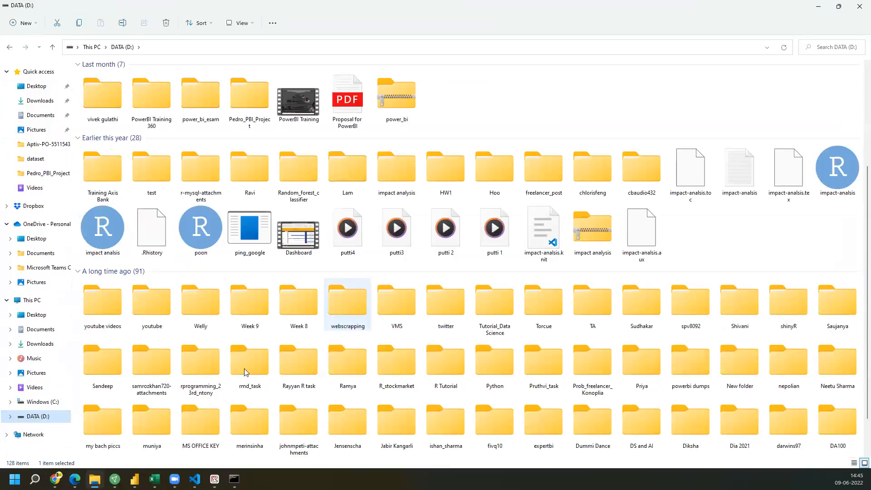
scroll(435, 304, "up", 2)
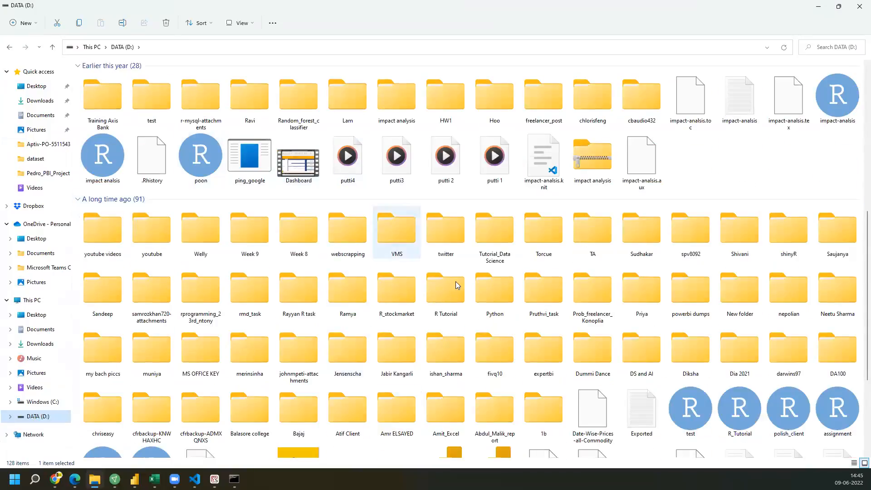
scroll(766, 200, "down", 3)
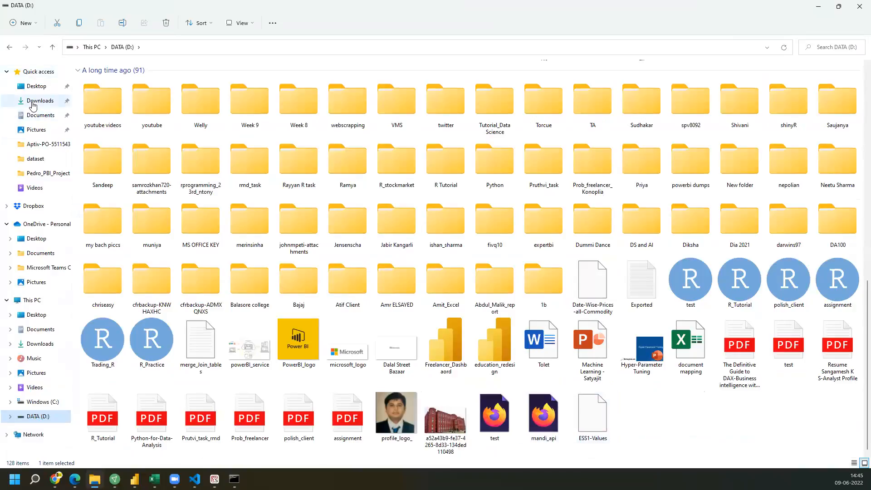
left_click(37, 100)
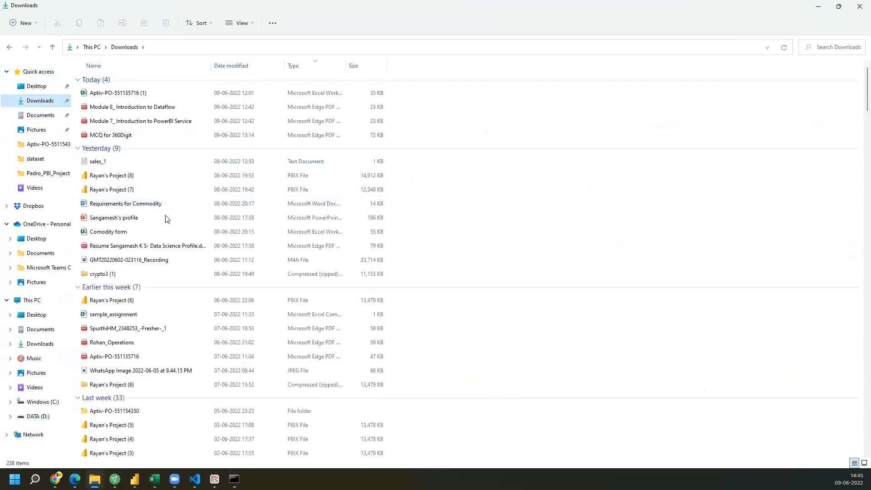
left_click(342, 66)
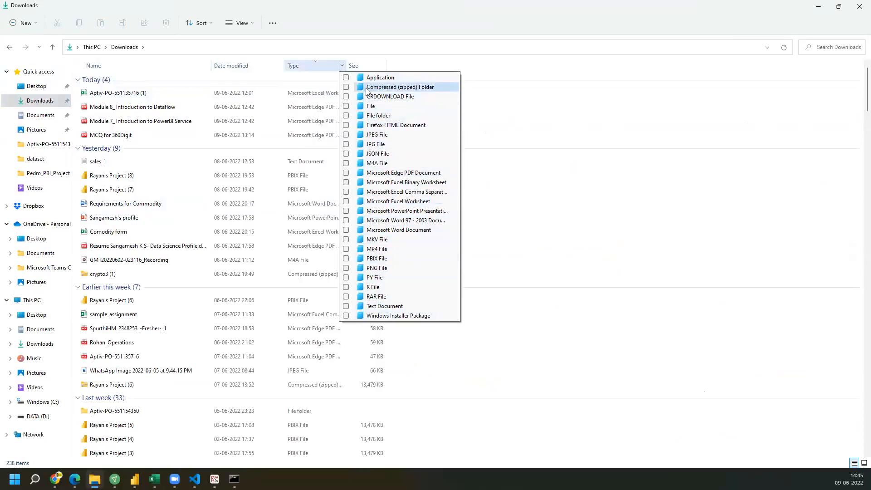
left_click(362, 192)
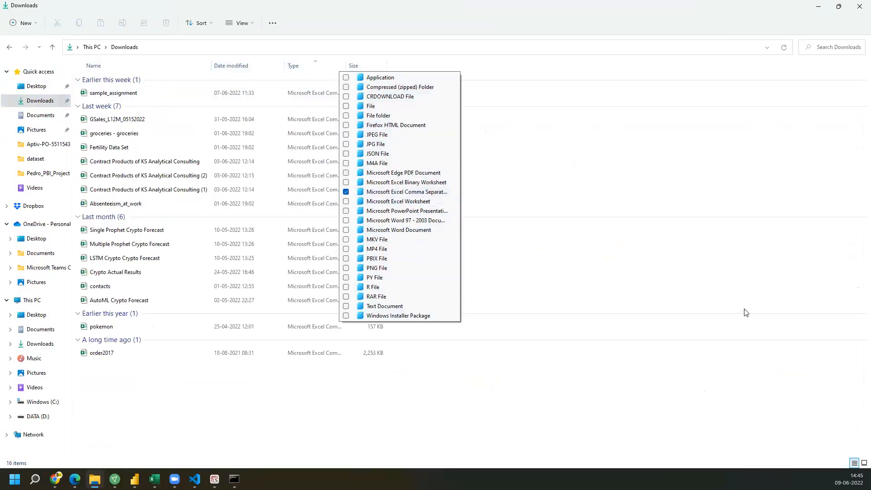
left_click(340, 435)
Step: Open order2017's Properties and select its folder Location path
left_click(119, 354)
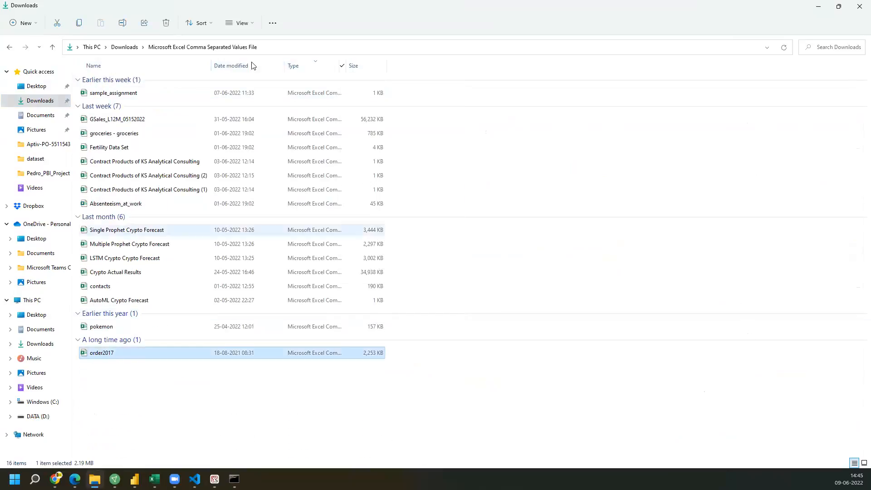
left_click(280, 45)
double_click(142, 352)
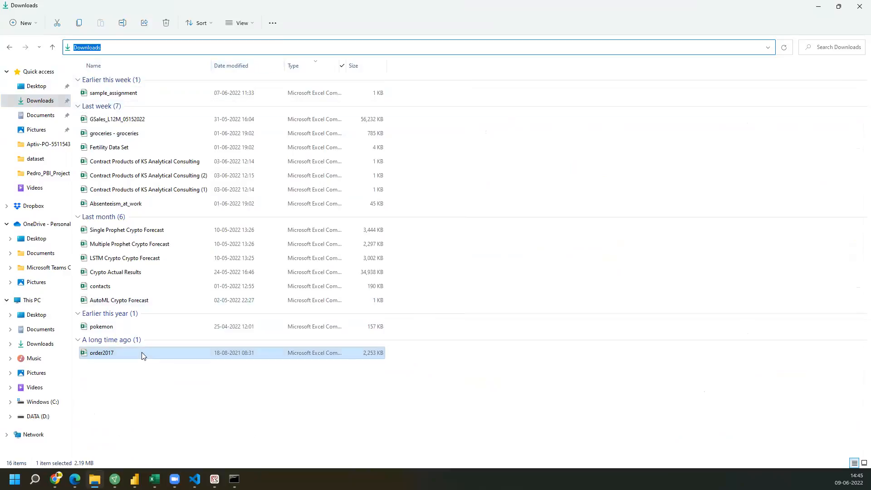
right_click(142, 352)
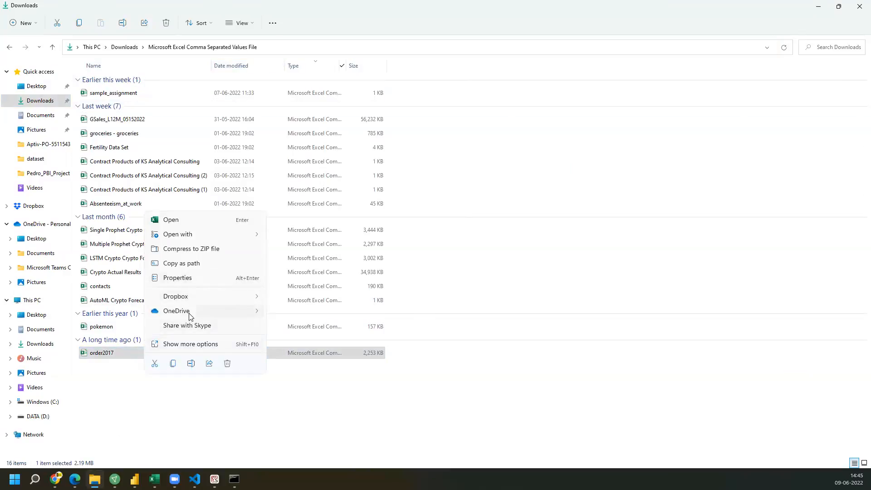
left_click(194, 277)
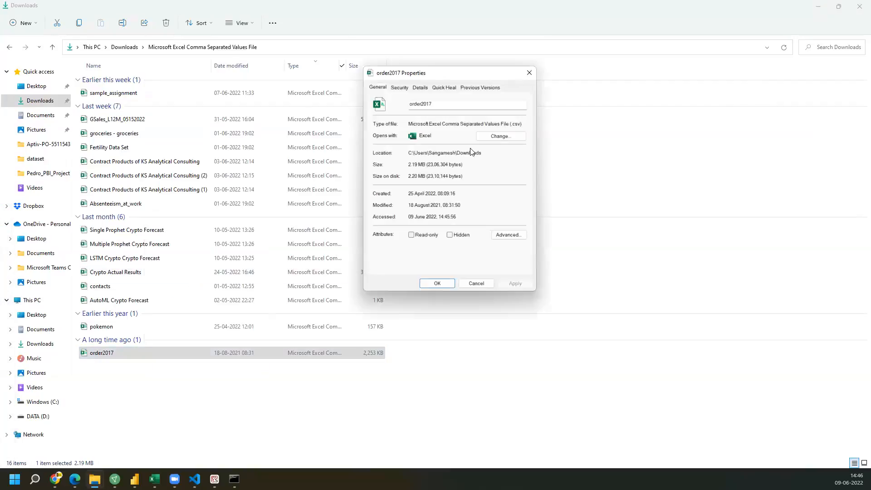
left_click_drag(478, 155, 525, 155)
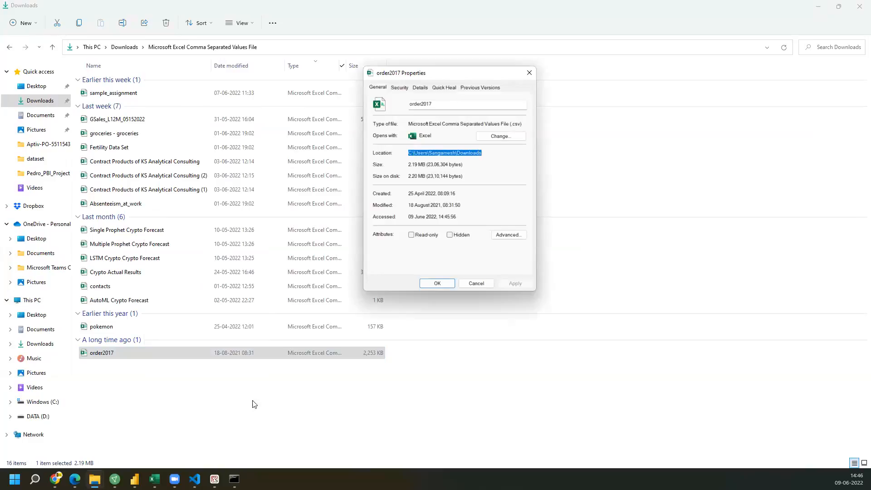
key("alt+Tab")
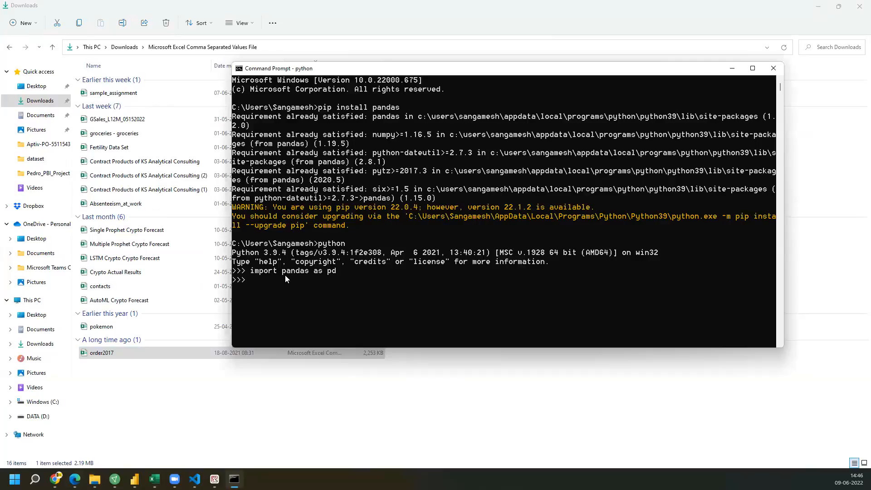
Step: Run pd.read_csv on the Downloads order2017.csv path, which raises a unicodeescape SyntaxError
type("pd.read_cs")
key("BackSpace")
key("BackSpace")
key("BackSpace")
type("_csa")
key("BackSpace")
type("v(\"C:\\Users\\Sangamesh\\Downloads")
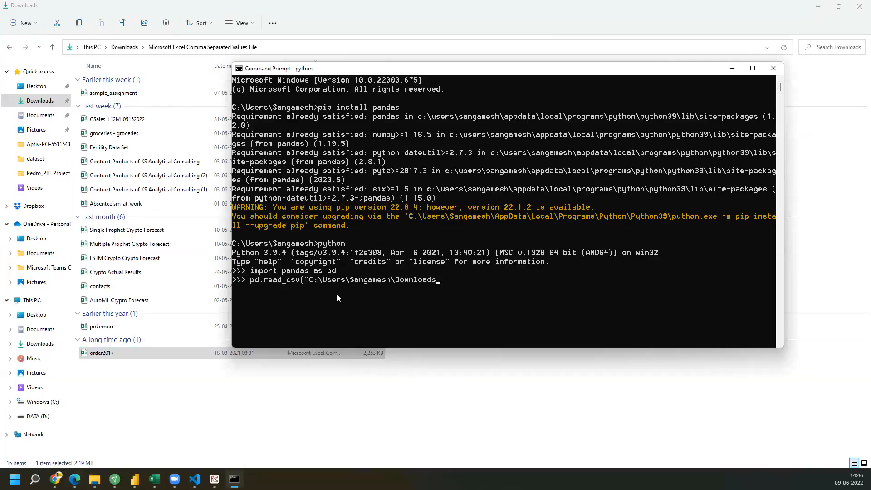
type("\\order2017.csv\")")
key("Return")
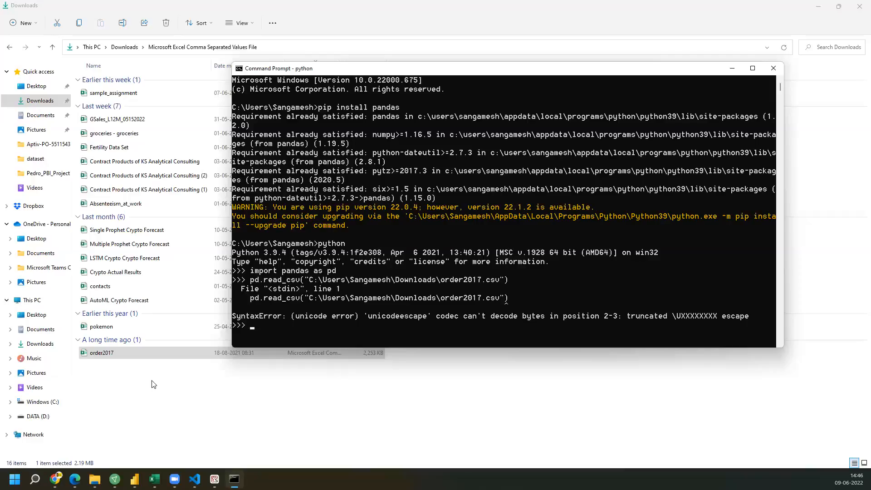
Step: Search Google for 'pd.read_csv in python' and skim the results
left_click(55, 479)
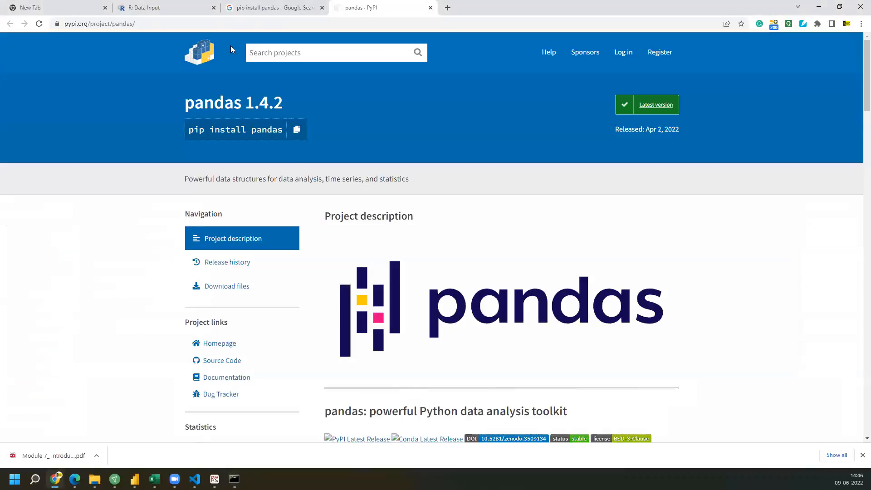
left_click(230, 24)
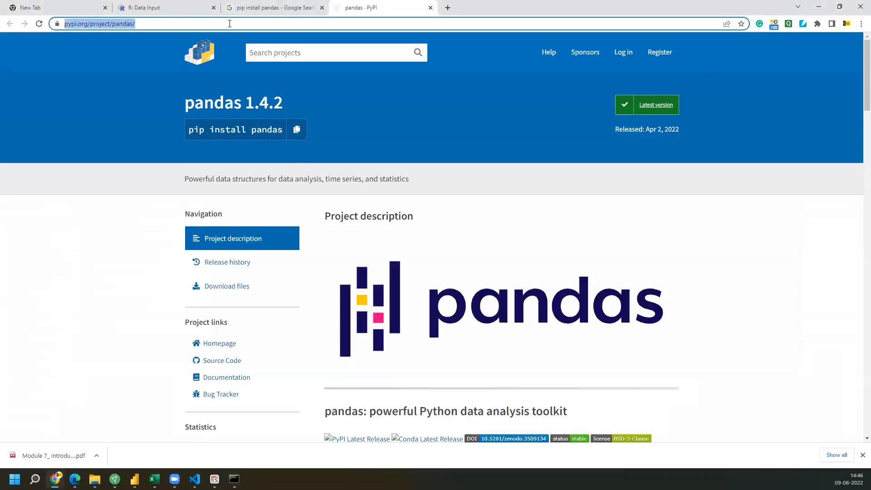
type("pd.read")
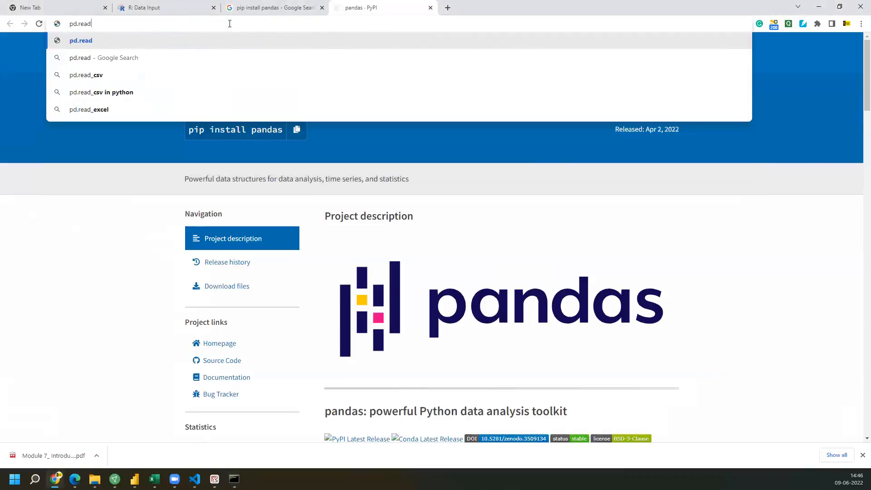
type("_csv")
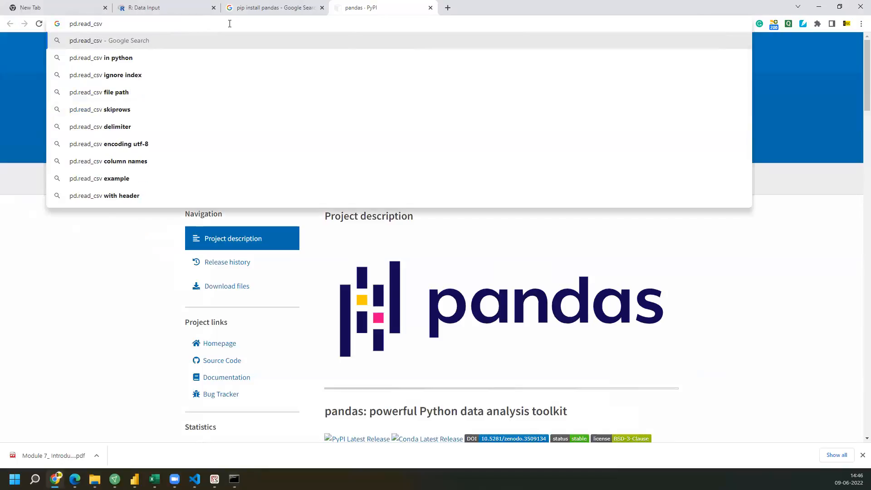
key("Down")
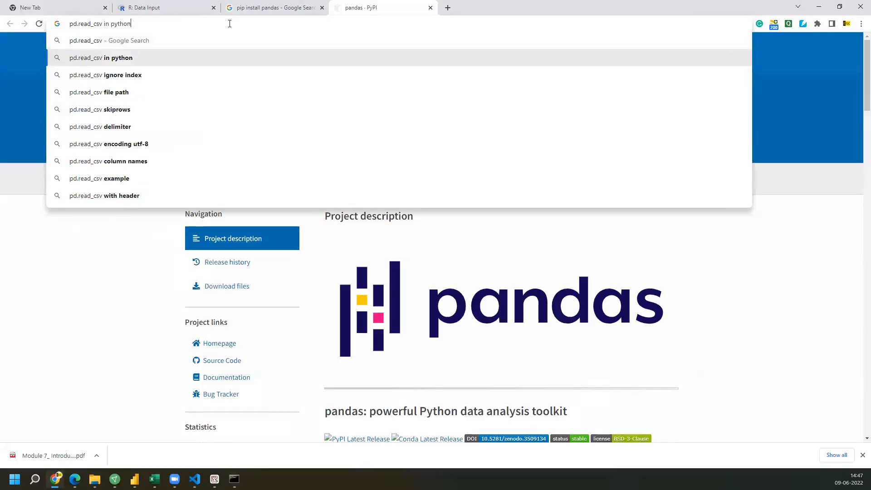
key("Return")
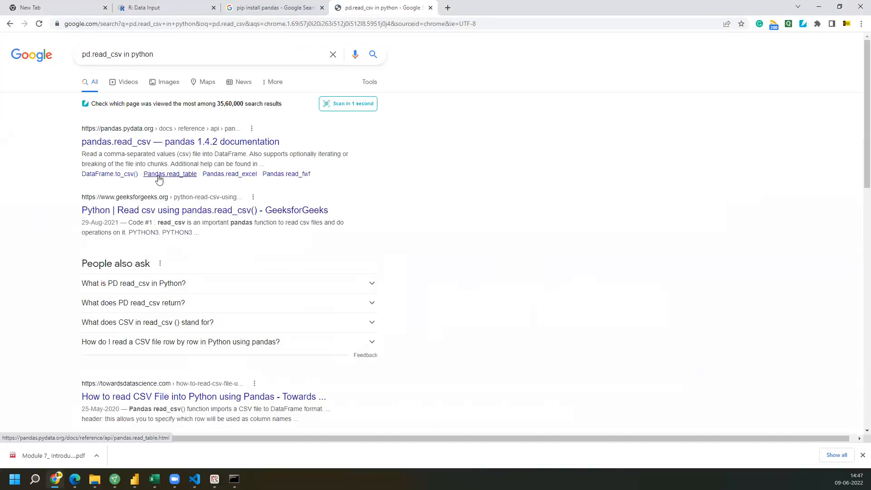
scroll(162, 335, "down", 5)
scroll(179, 297, "down", 4)
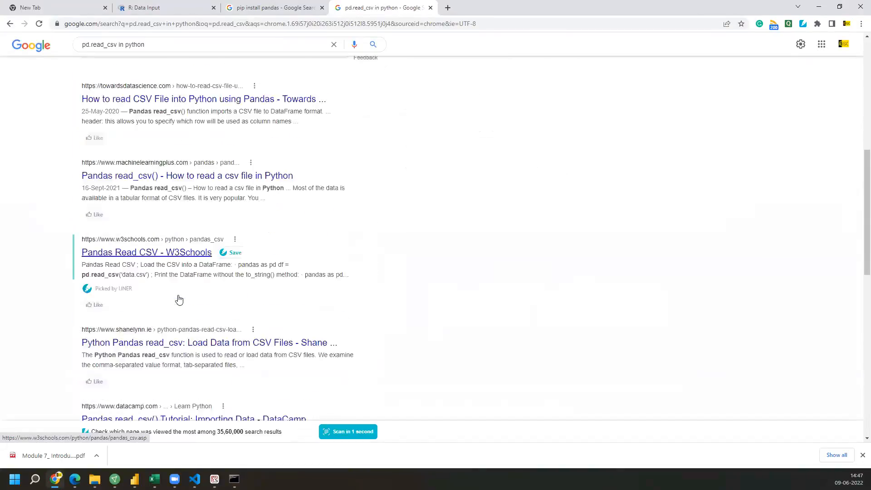
scroll(202, 276, "up", 5)
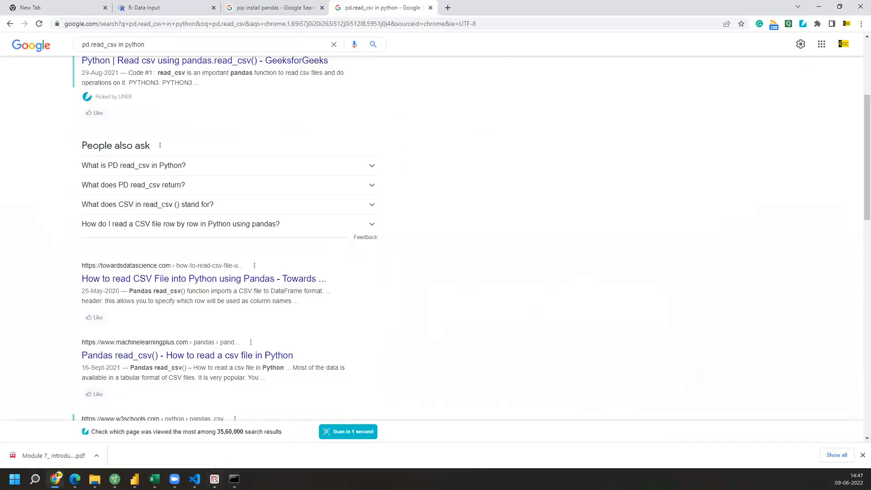
left_click(234, 479)
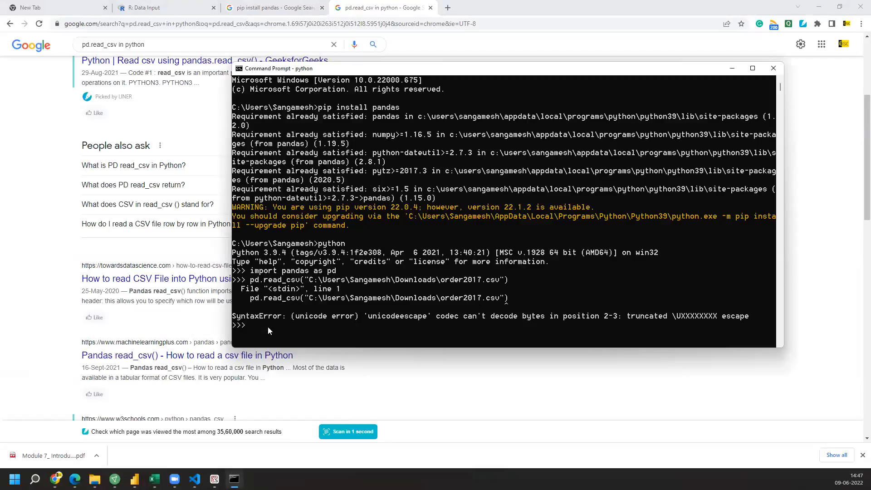
Step: Rerun the read_csv command assigned to df and copy the resulting unicodeescape SyntaxError text
key("Up")
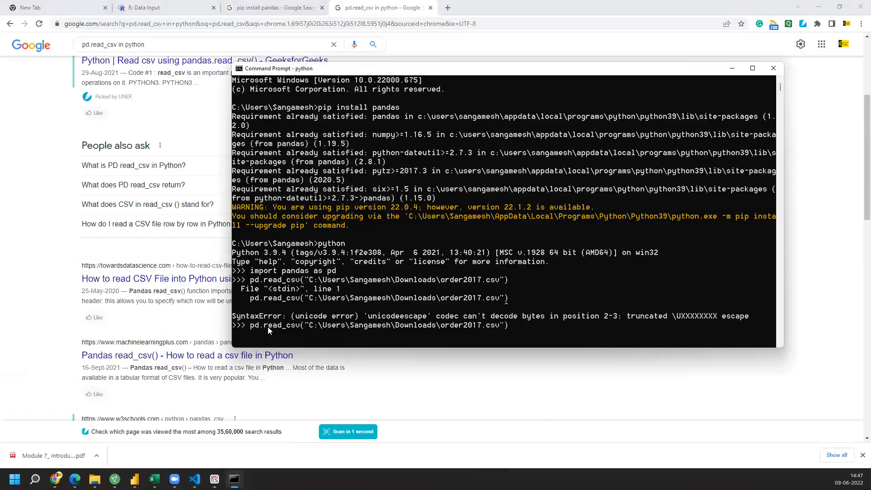
key("Home")
type("=")
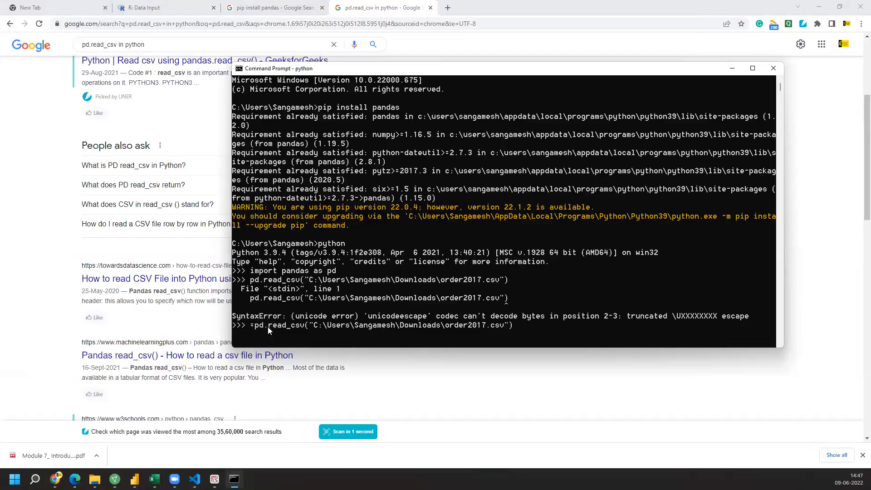
type("df")
key("Return")
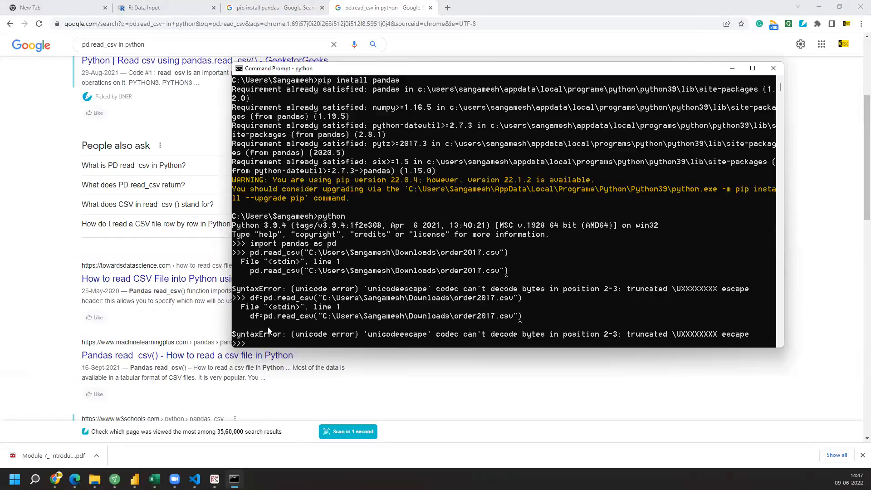
left_click_drag(753, 334, 232, 311)
key("ctrl+c")
Step: Search Google for the pasted unicodeescape error with the file path removed
left_click(182, 48)
key("ctrl+a")
key("ctrl+v")
key("Return")
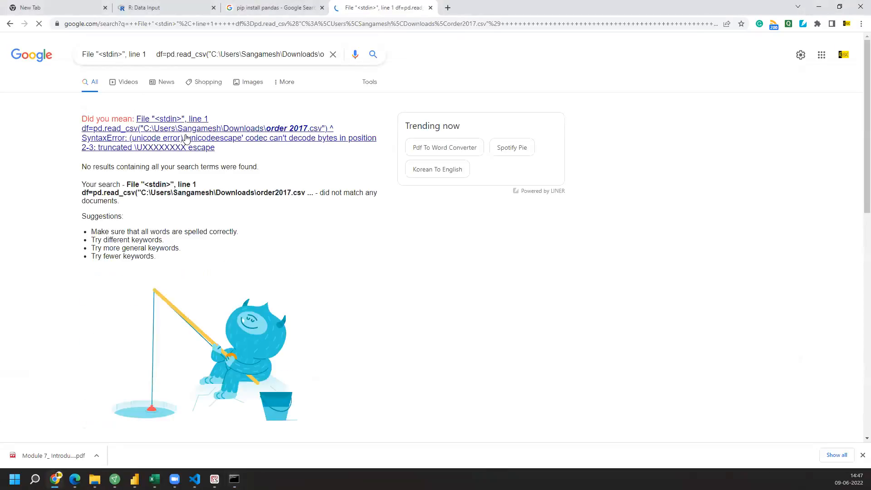
left_click(185, 138)
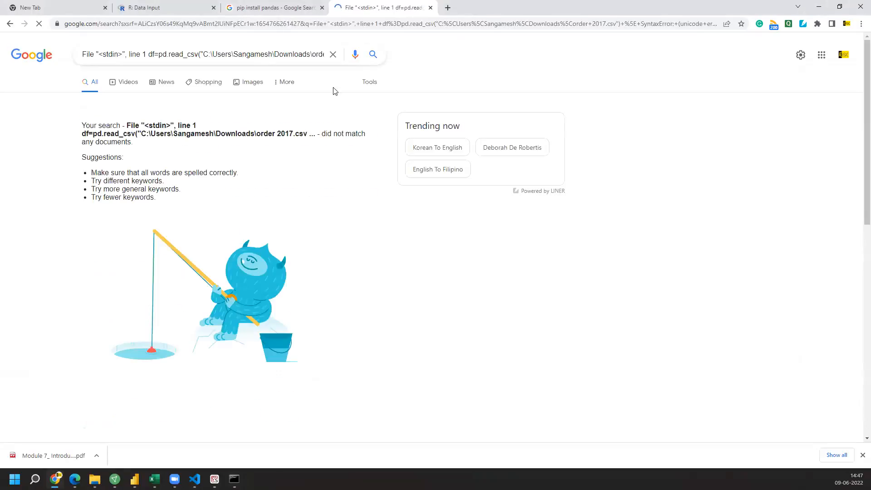
left_click_drag(203, 52, 254, 61)
key("BackSpace")
key("Return")
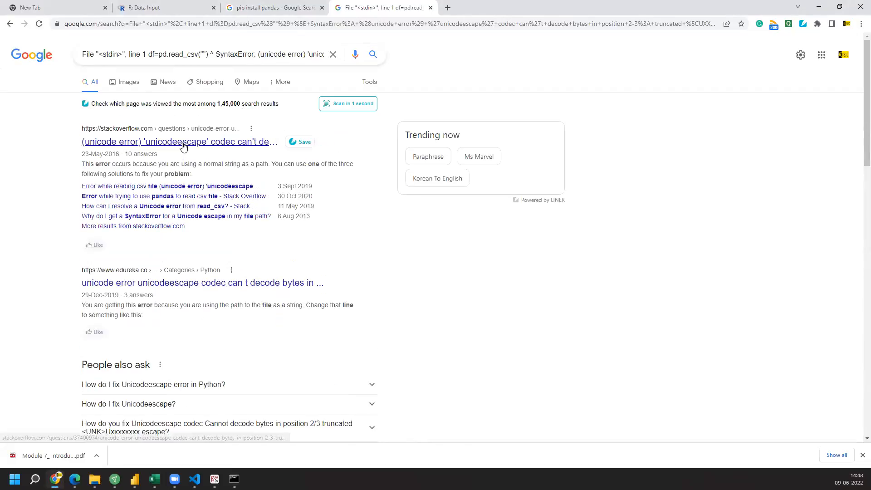
Step: Read the Stack Overflow answers on the unicodeescape path error and its raw-string fix
left_click(184, 143)
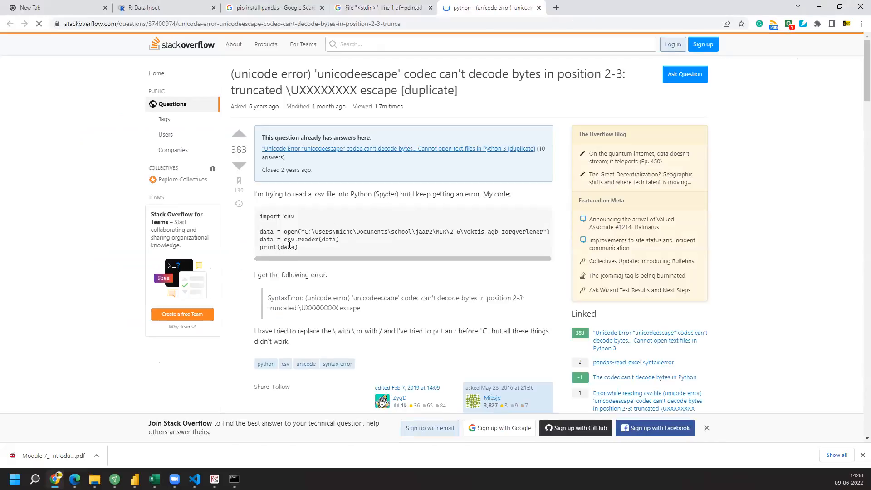
scroll(289, 245, "down", 3)
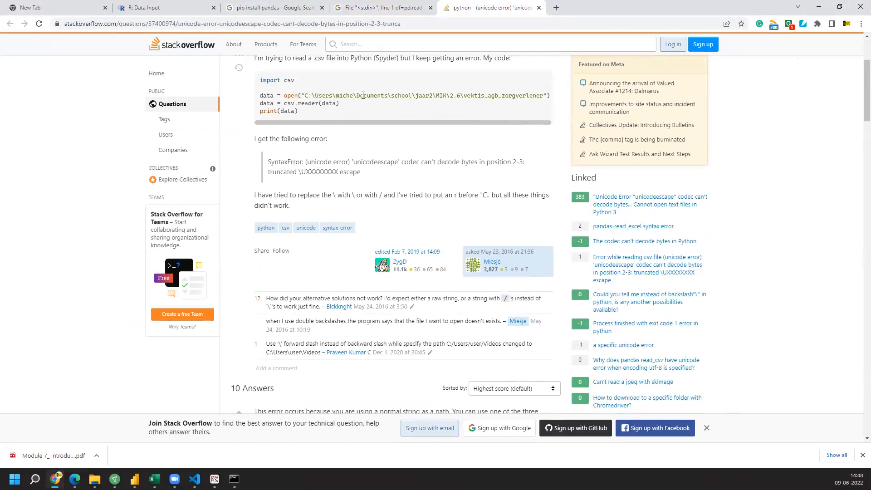
scroll(321, 195, "down", 7)
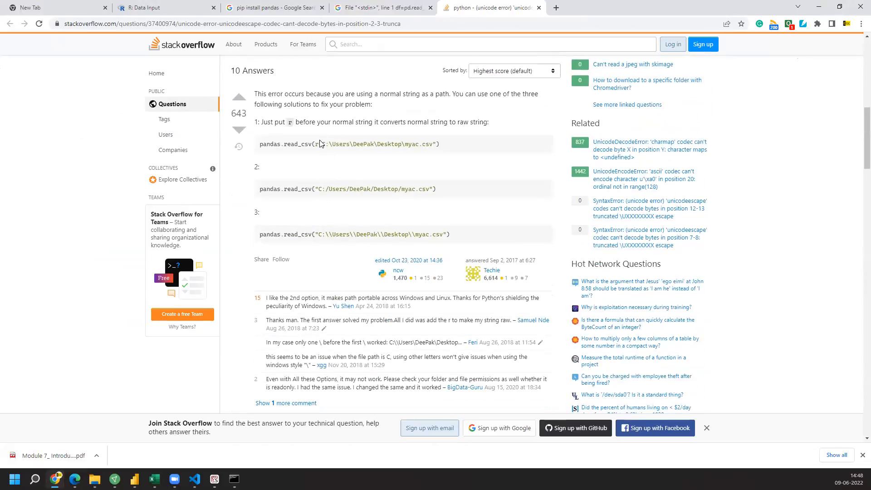
left_click(234, 479)
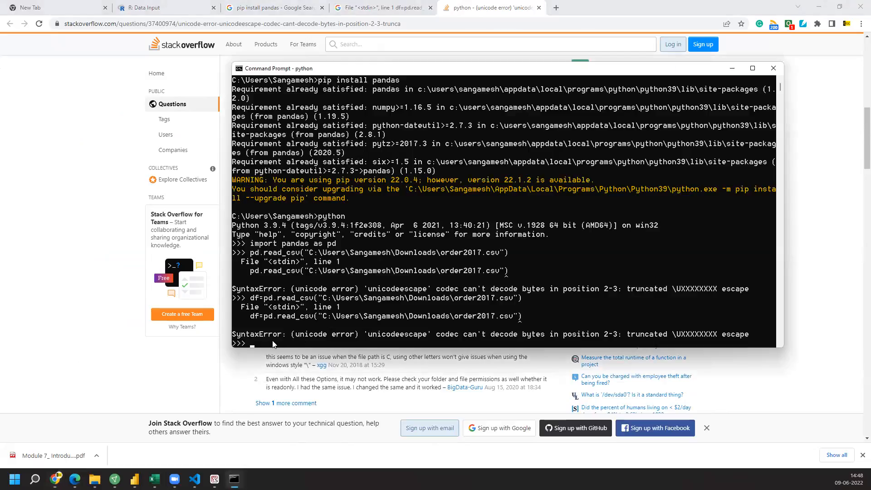
Step: Retry the df read_csv command with an r raw-string prefix on the path
key("Up")
key("Left")
key("Left")
key("Left")
key("Left")
key("Left")
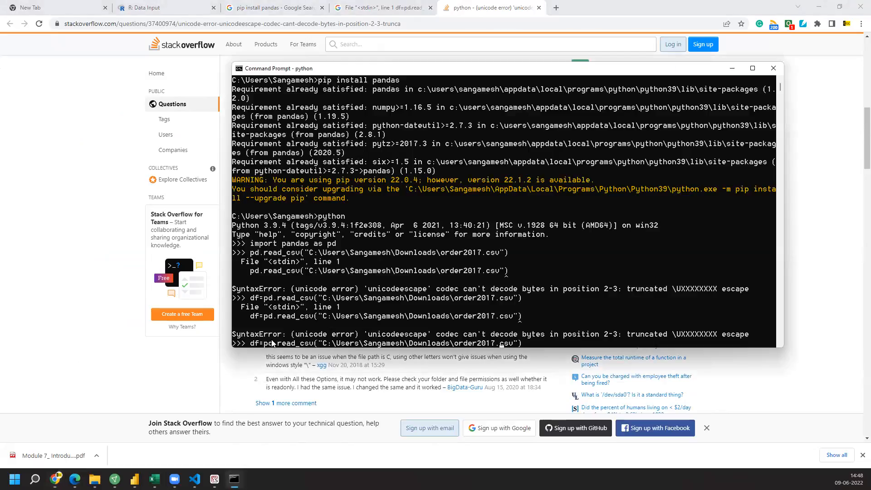
key("Left")
key("Left")
key("Left")
key("Left")
key("Left")
key("Left")
key("Left")
key("Left")
type("r")
key("Return")
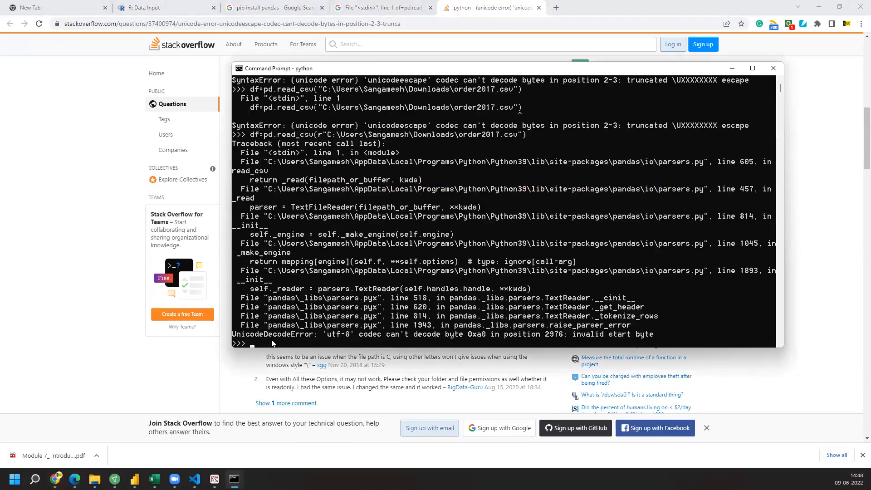
Step: Rerun the read with doubled backslashes and no r prefix, which ends in a UnicodeDecodeError
key("Up")
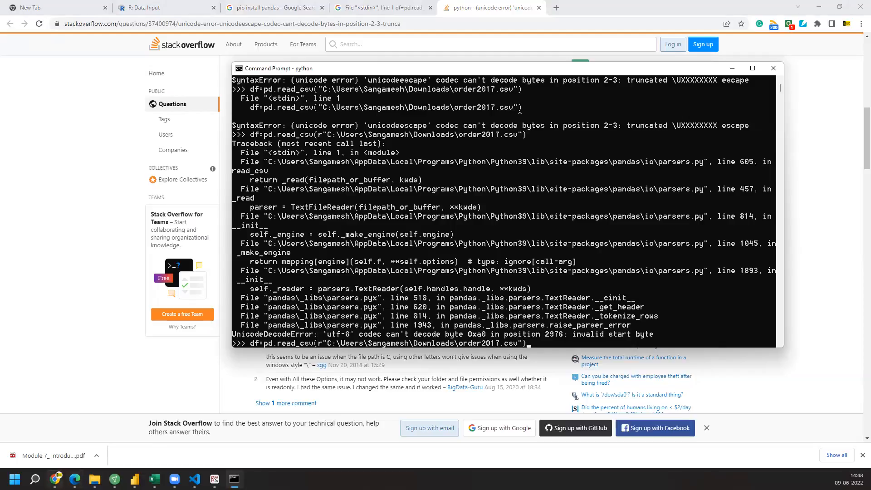
left_click(54, 478)
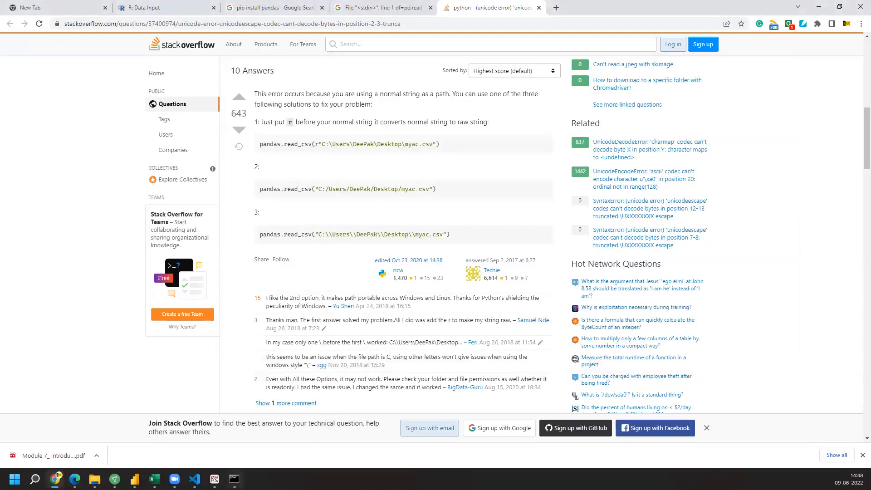
left_click(234, 478)
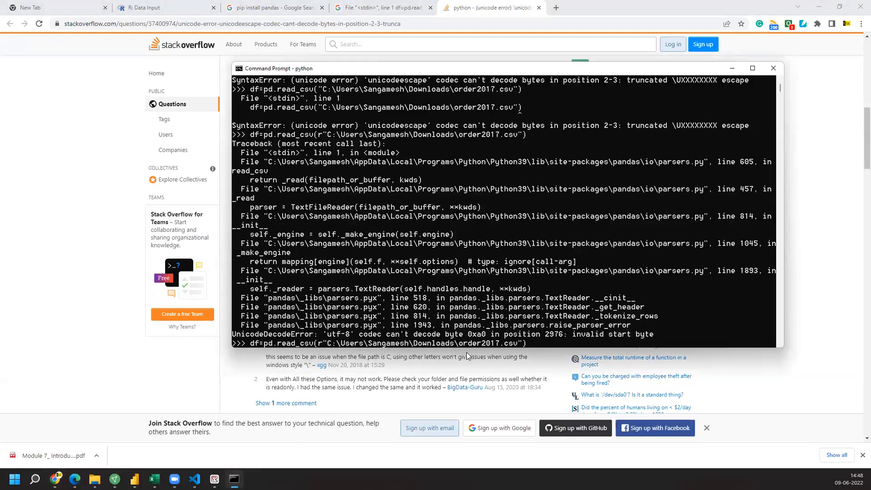
left_click(321, 343)
key("BackSpace")
key("Left")
type("\\")
key("Left")
key("Left")
type("\\")
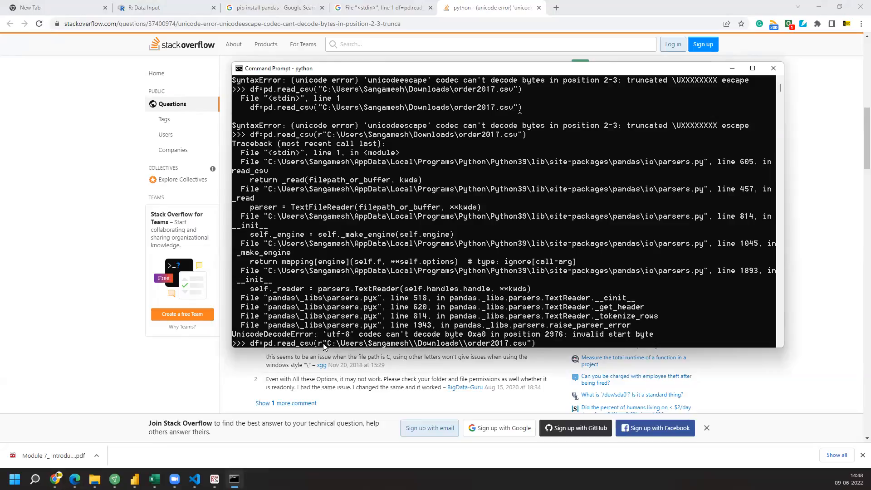
type("\\")
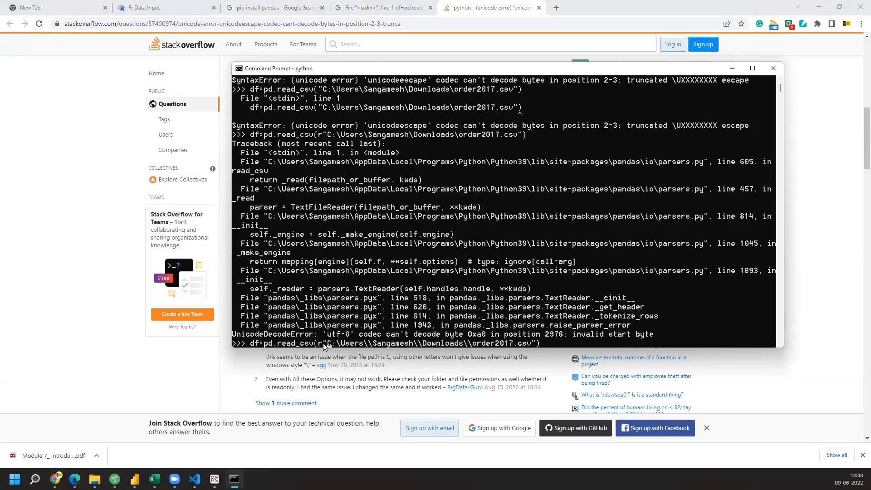
type("\\")
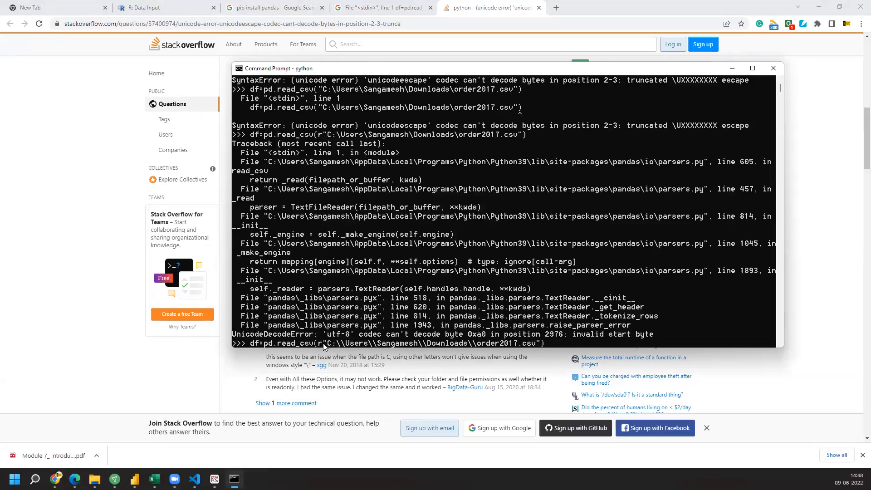
key("BackSpace")
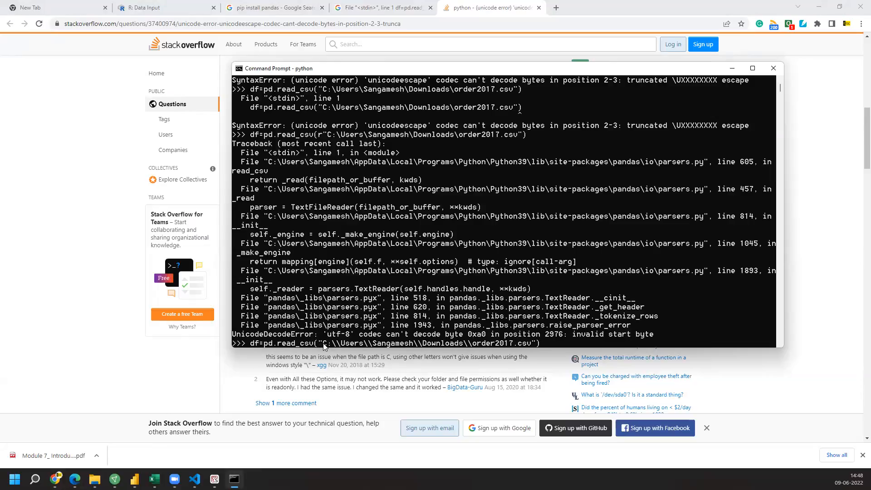
key("Return")
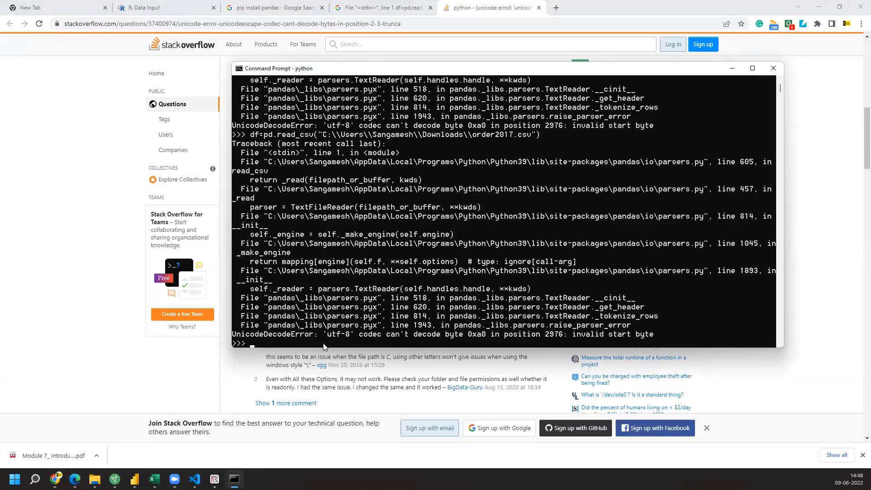
Step: Enter df to check whether the table exists, then recall the read_csv command
type("df")
key("Return")
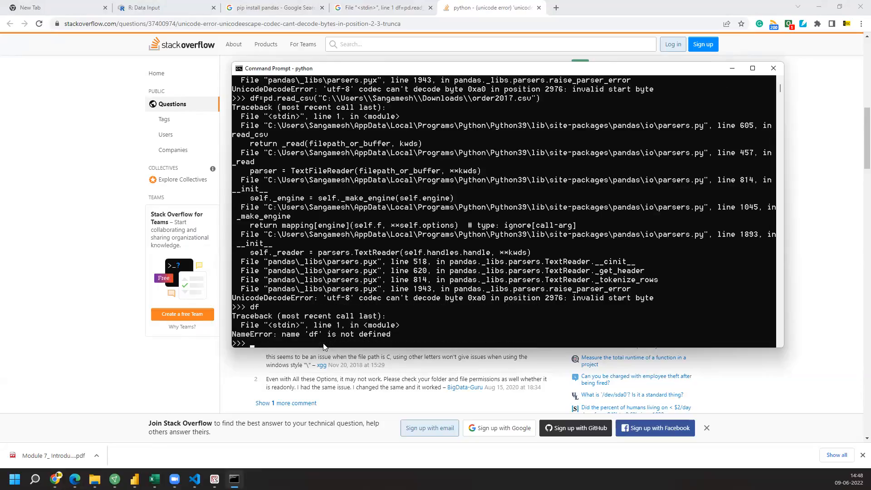
type("df")
key("Up")
key("Up")
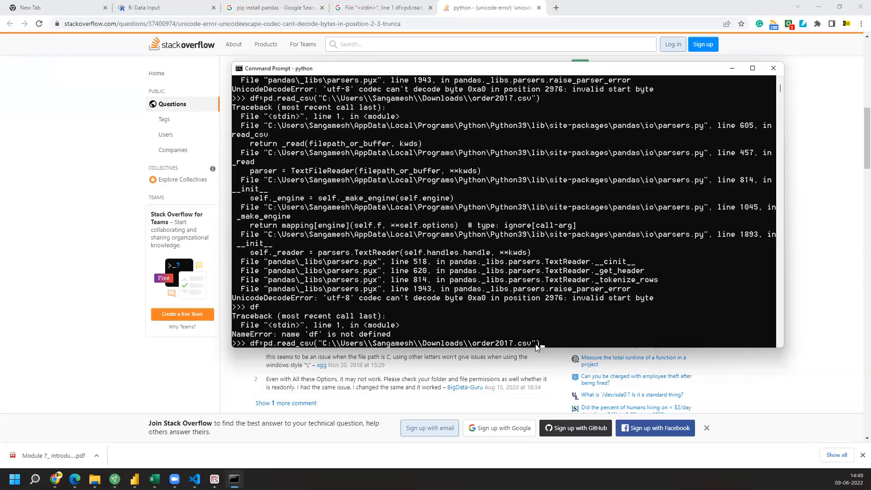
scroll(358, 263, "down", 8)
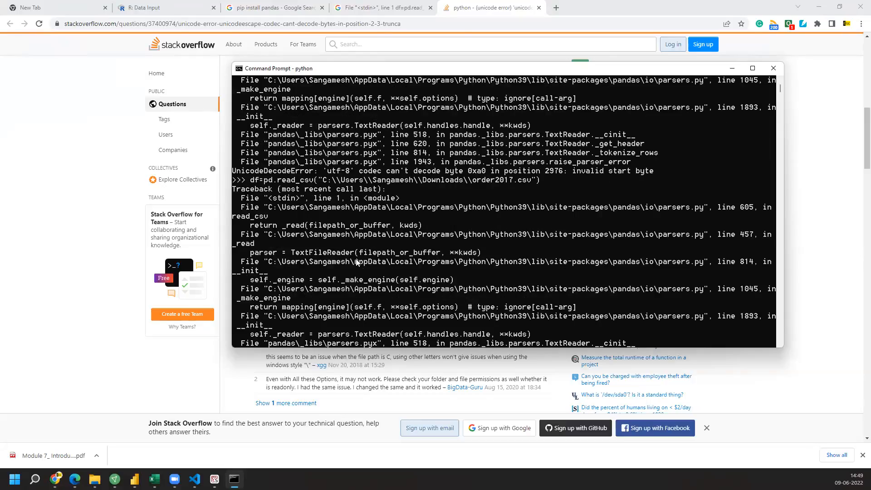
left_click(215, 479)
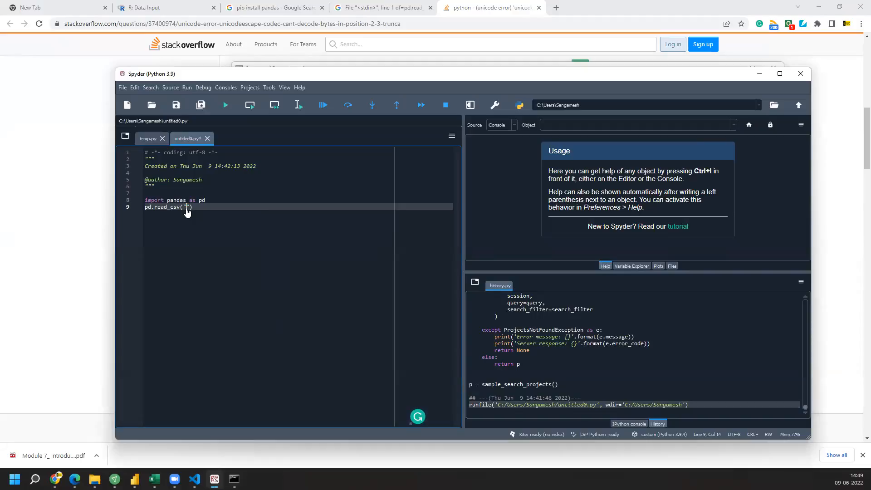
Step: Undo a wrong paste, then copy order2017's folder location from its Properties dialog
type("File \"<stdin>\", line 1     df=pd.read_csv(\"C:\\Users\\Sangamesh\\Downloads\\order2017.csv\")                                                                ^ SyntaxError: (unicode error) 'unicodeescape' codec can't decode bytes in position 2-3: truncated \\UXXXXXXXX escape")
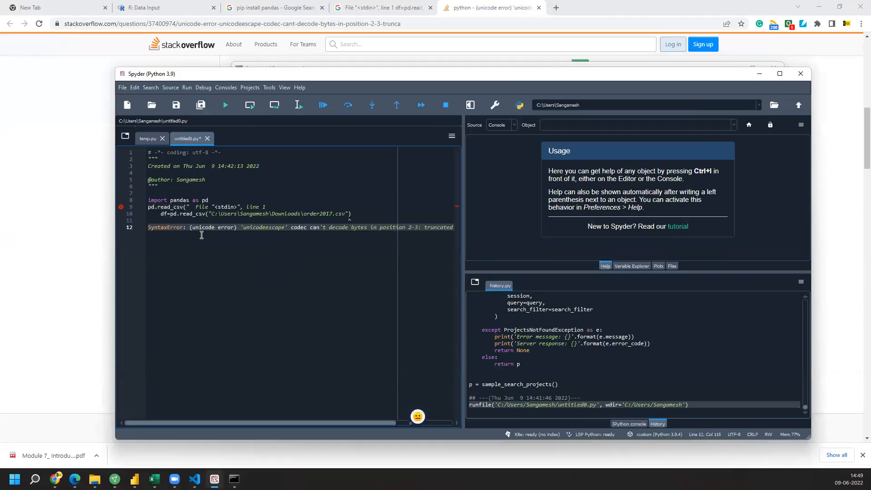
key("ctrl+z")
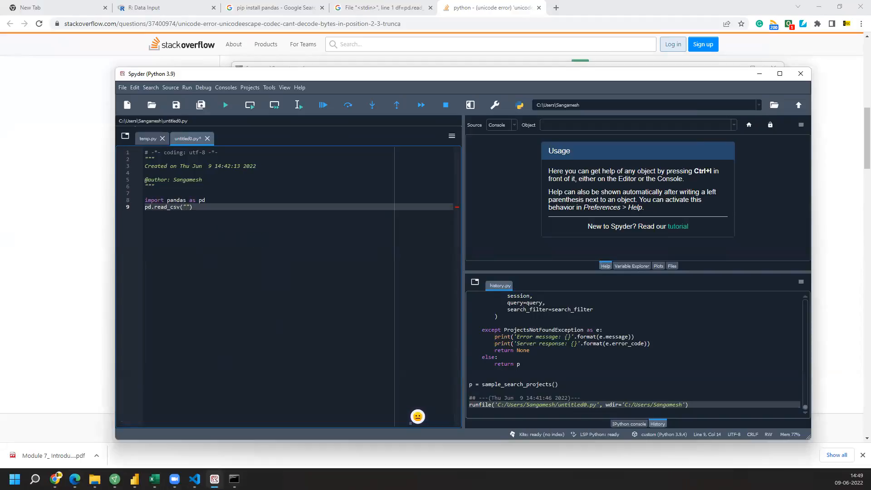
left_click(94, 479)
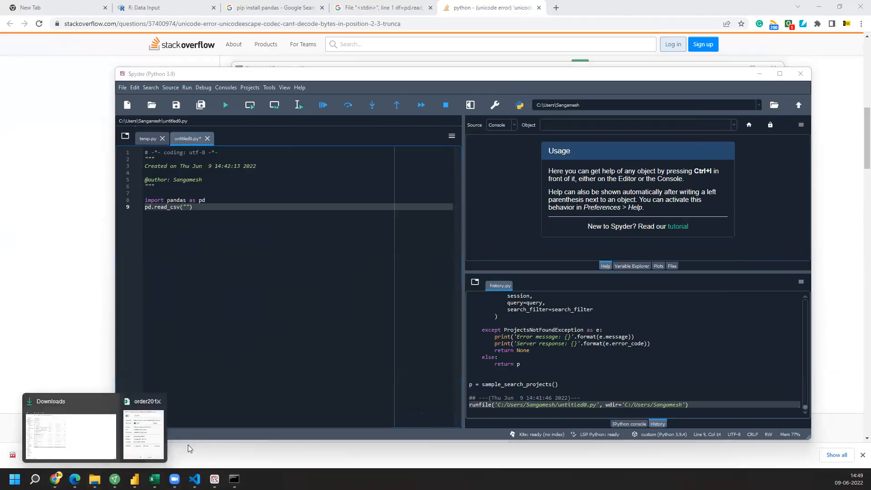
left_click(154, 434)
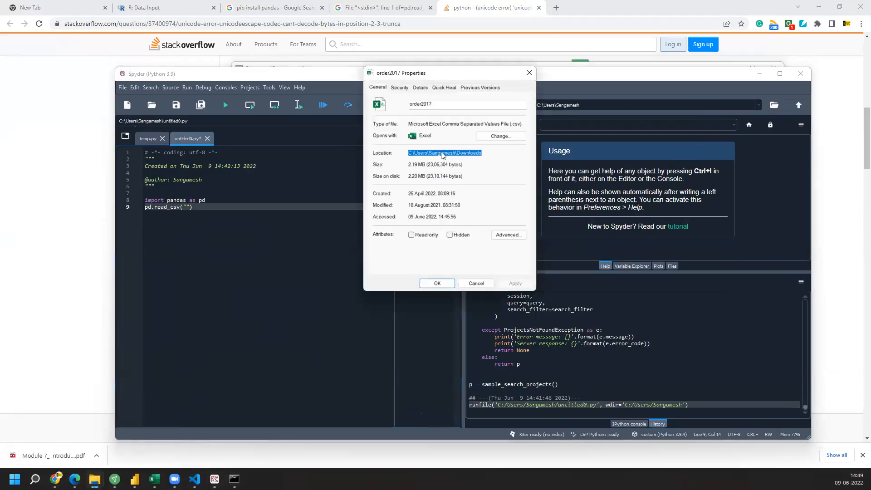
right_click(443, 154)
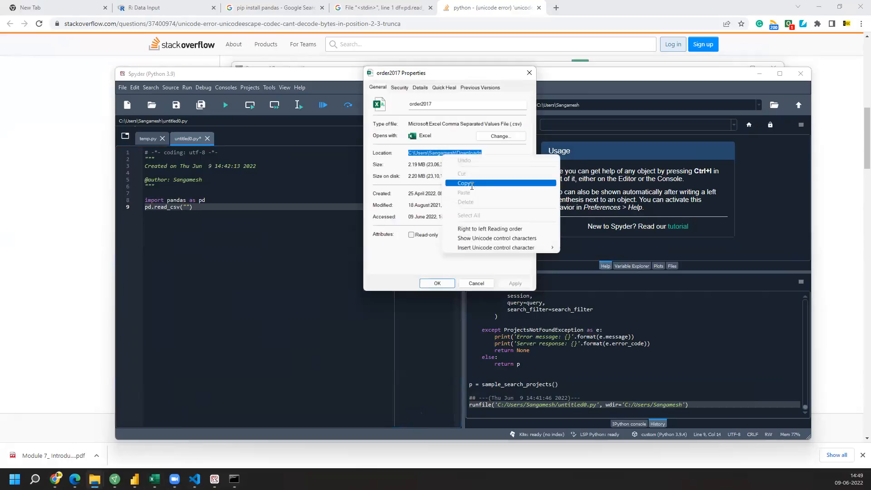
left_click(471, 182)
Step: Paste the Downloads folder path into read_csv and append \\order2017.csv to it
mouse_move(194, 478)
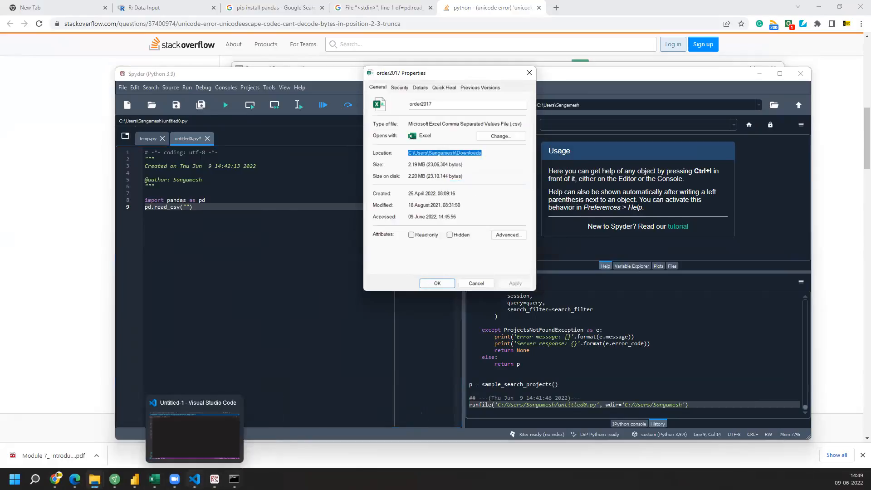
left_click(214, 479)
key("ctrl+v")
type(".csv")
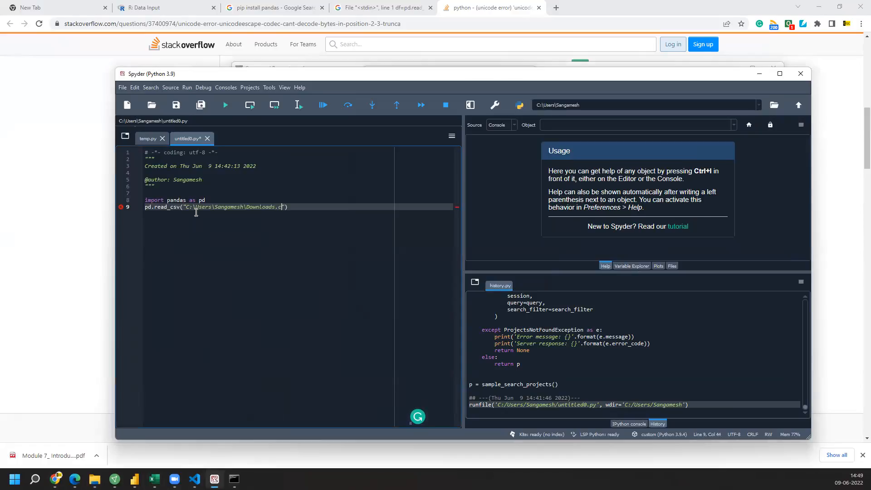
left_click(276, 207)
type("\\\\order2017")
Step: Double every backslash in the path, then select the import and read_csv lines
mouse_move(120, 208)
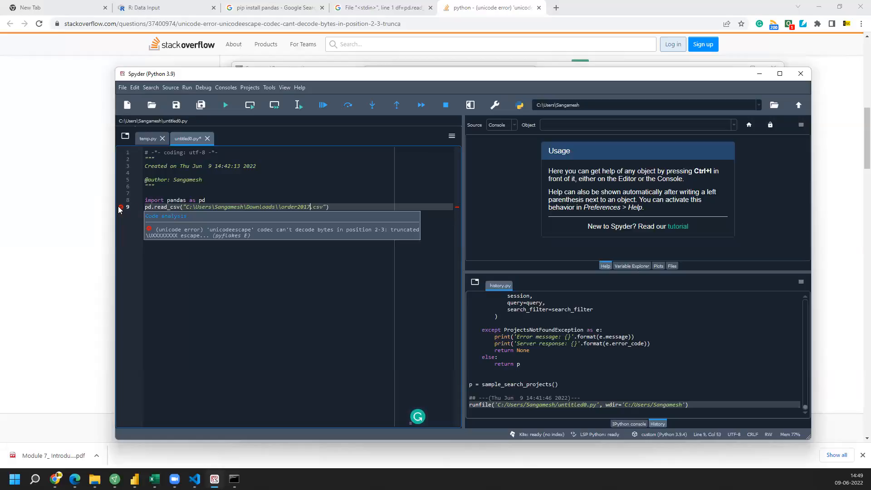
left_click(194, 207)
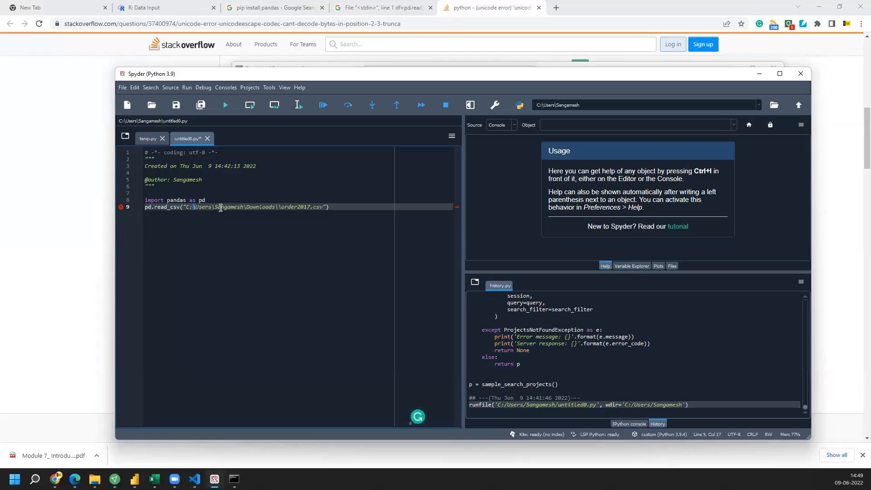
type("\\")
key("Right")
key("Right")
key("Right")
type("\\")
key("Right")
type("\\")
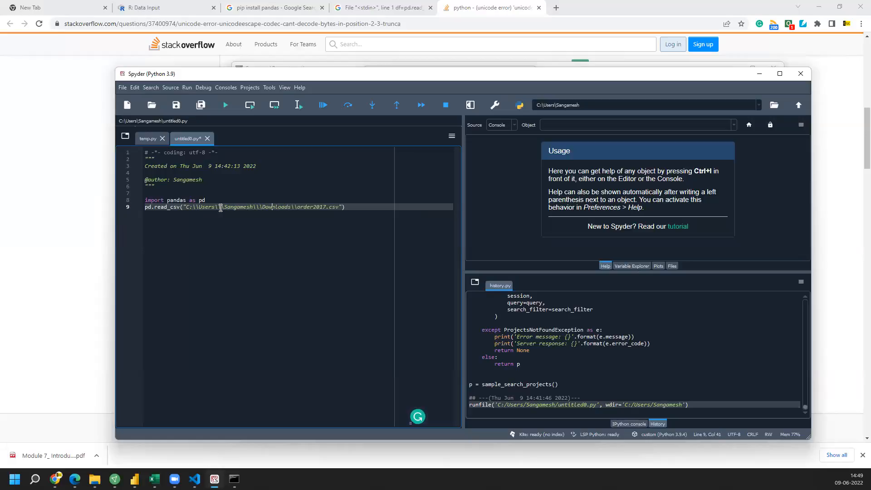
key("BackSpace")
key("Right")
key("Right")
key("Right")
key("Right")
key("Right")
key("Right")
key("Right")
key("Right")
key("Right")
key("Right")
left_click_drag(358, 208, 86, 193)
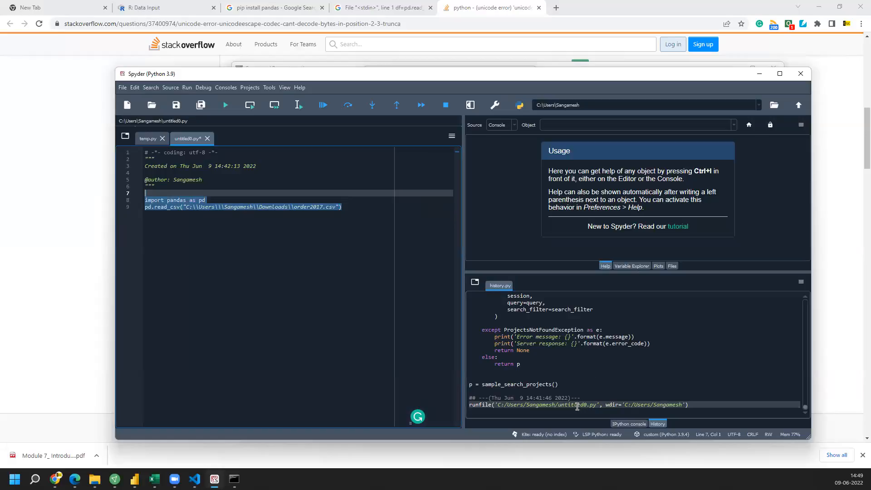
left_click(565, 390)
left_click(520, 408)
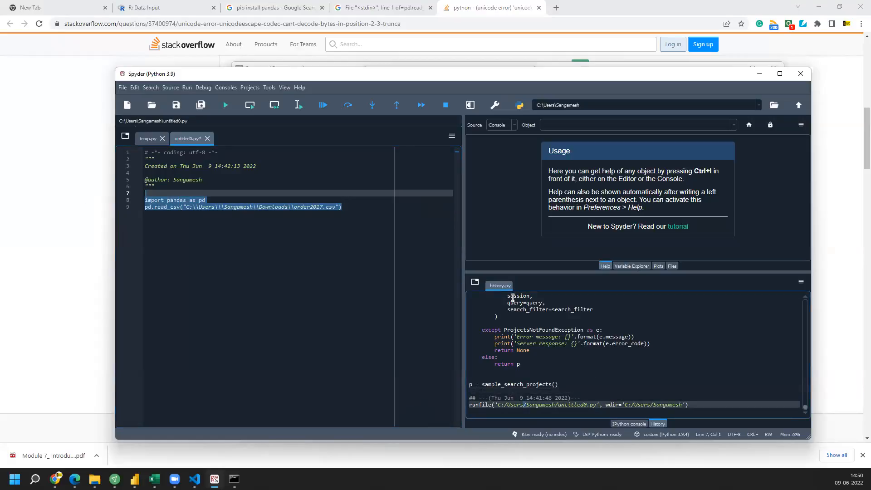
Step: Run the pandas import and read_csv lines in the IPython console and select the resulting UnicodeDecodeError
left_click(626, 423)
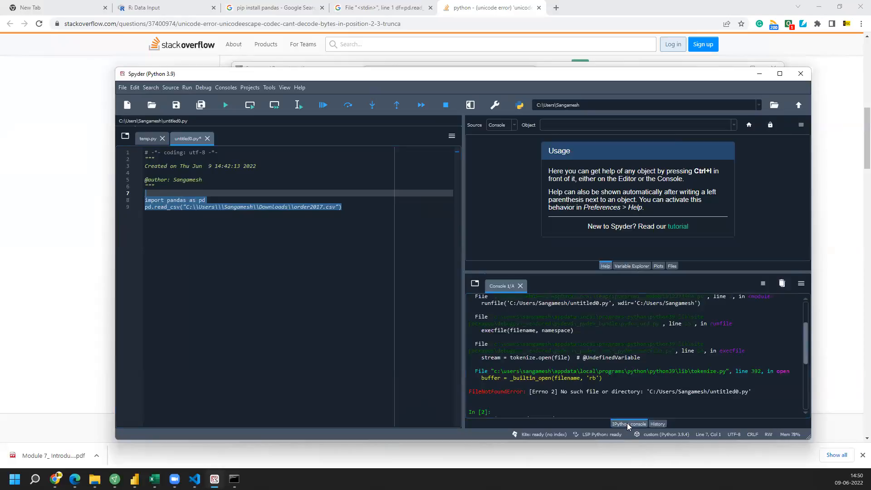
scroll(506, 411, "down", 5)
scroll(501, 369, "up", 3)
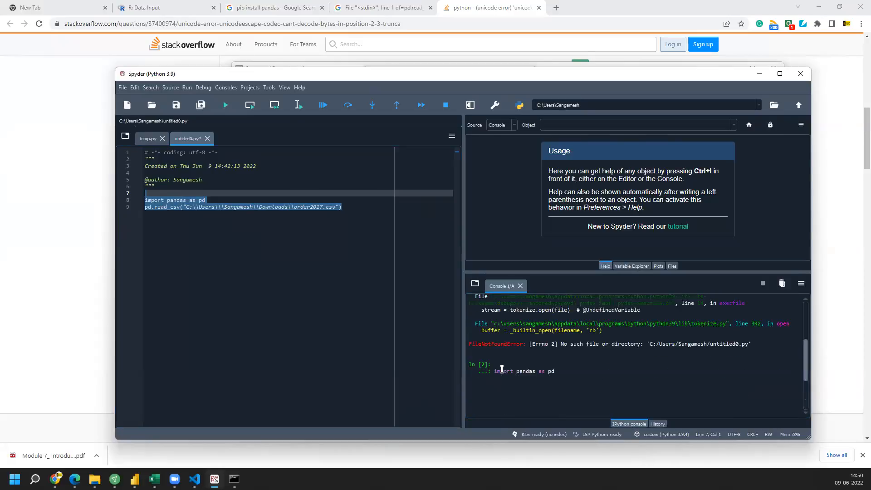
key("Return")
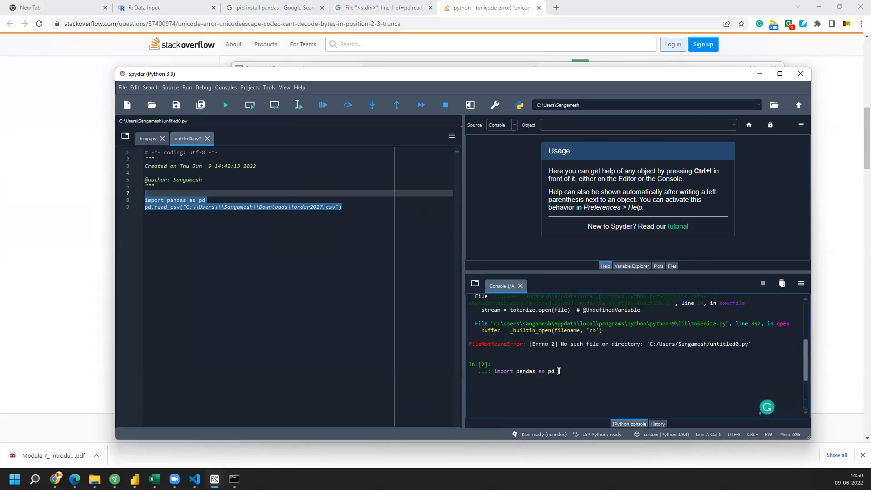
key("ctrl+v")
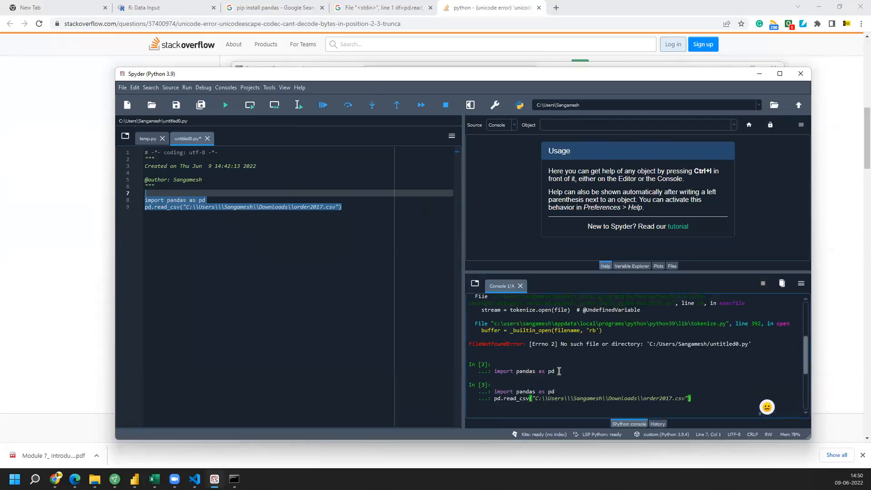
key("Return")
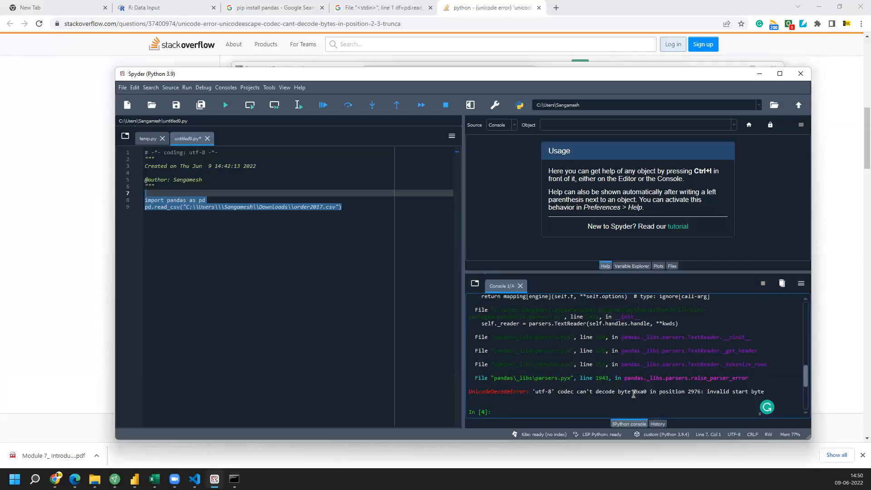
left_click_drag(765, 392, 470, 392)
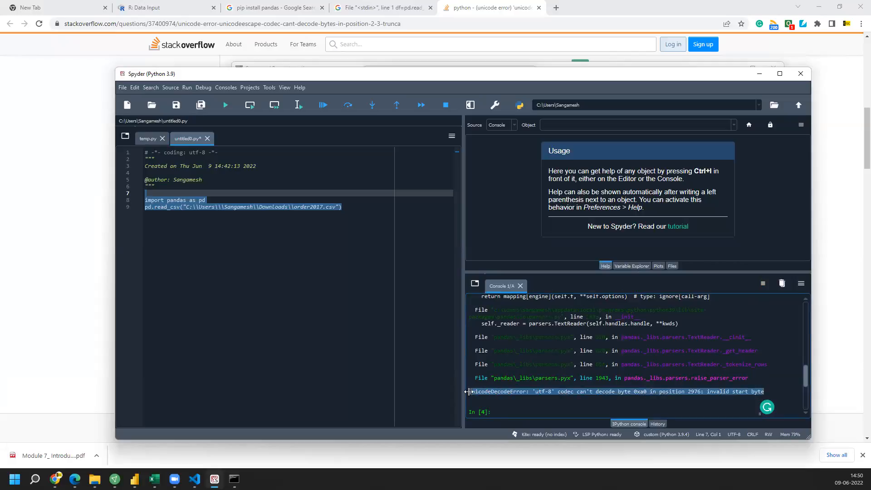
left_click(307, 21)
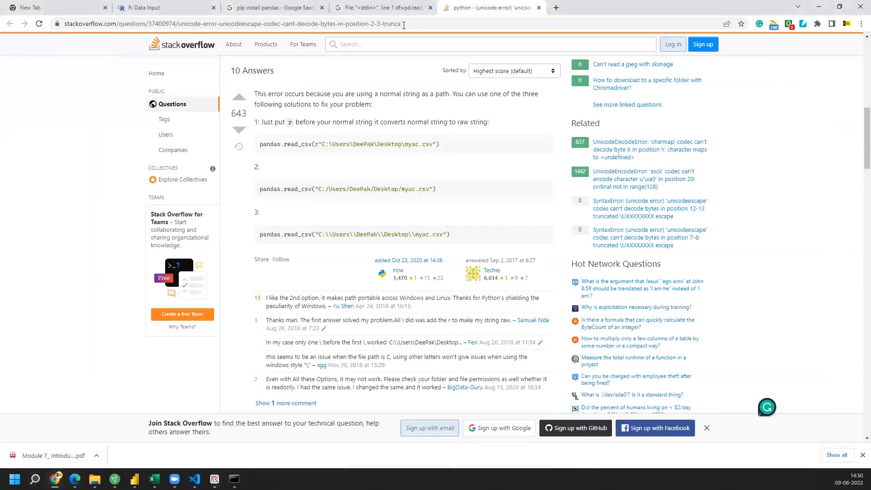
Step: Search the web for the UnicodeDecodeError message and open the first Stack Overflow result
left_click(404, 25)
key("ctrl+v")
key("Return")
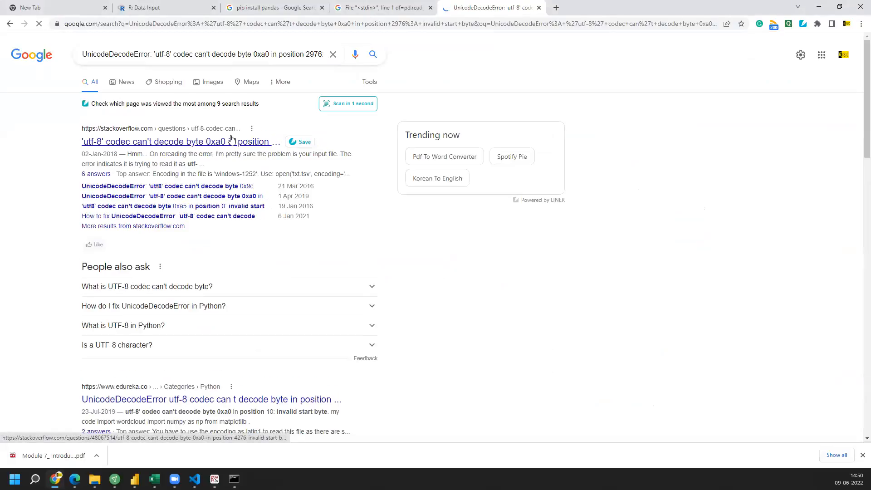
left_click(231, 139)
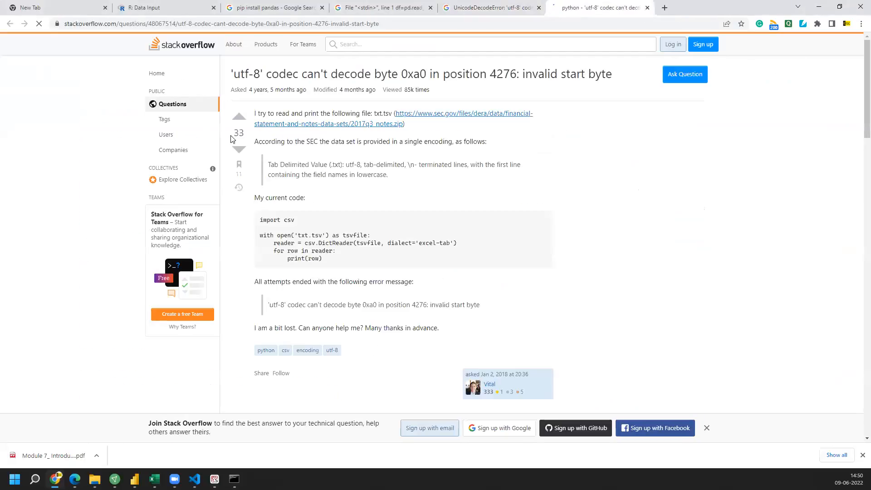
Step: Copy encoding='windows-1254' from the Turkish-data answer
scroll(306, 252, "down", 8)
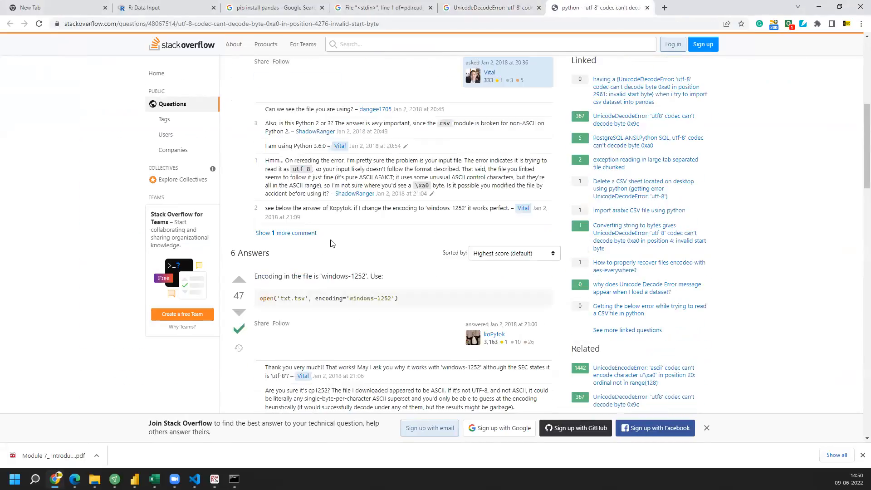
scroll(355, 202, "down", 4)
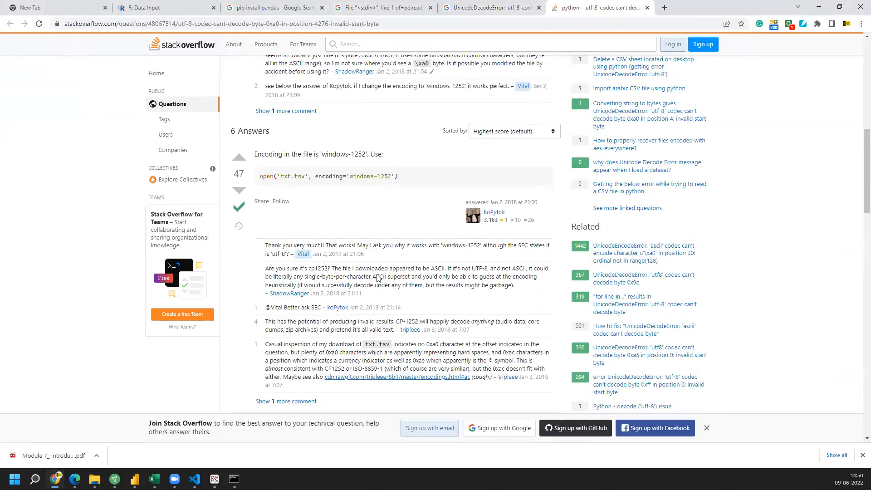
mouse_move(357, 291)
left_mouse_down()
mouse_move(449, 293)
mouse_move(437, 291)
left_mouse_up()
key("ctrl+c")
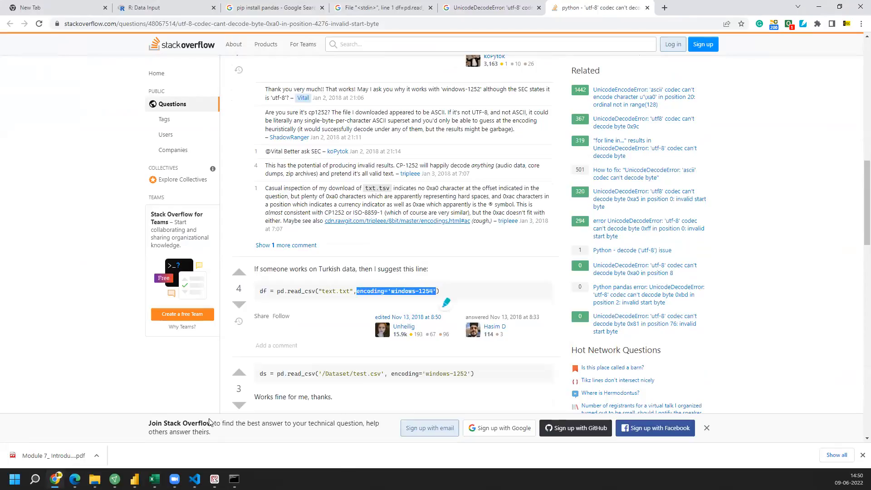
left_click(215, 478)
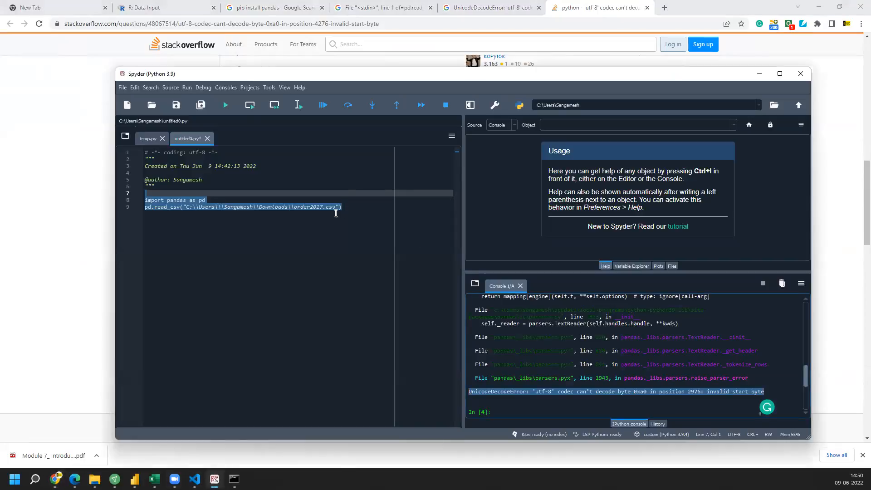
Step: Add the encoding='windows-1254' argument to line 9's read_csv call and select the line
left_click(346, 208)
type(",")
key("ctrl+v")
left_click(433, 203)
left_click_drag(431, 207, 110, 209)
key("ctrl+c")
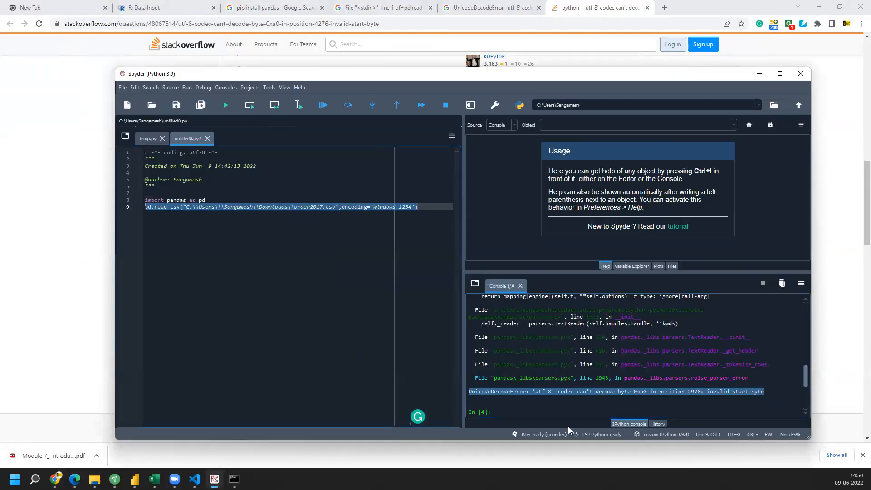
Step: Run df= plus the read_csv call in the console and print df
left_click(500, 412)
type("df")
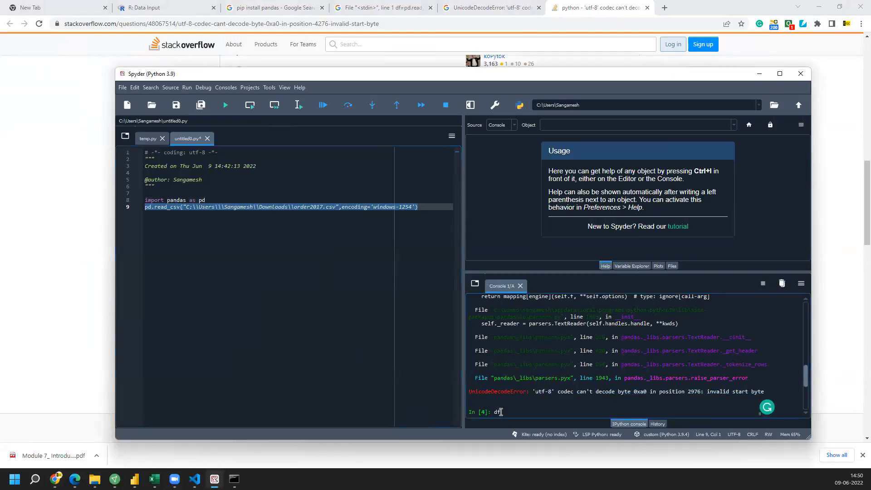
type("=")
key("ctrl+v")
key("Return")
type("df")
key("Return")
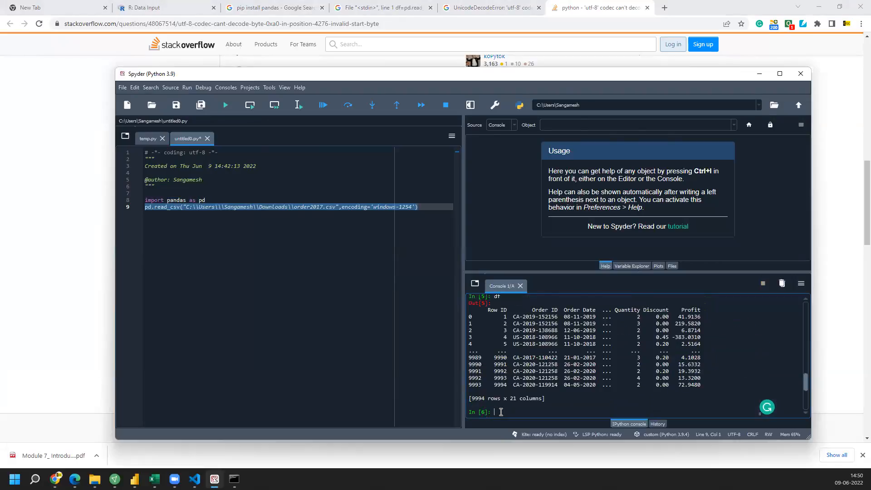
Step: Open df in Variable Explorer to check its 9994 rows and 21 columns
left_click(629, 266)
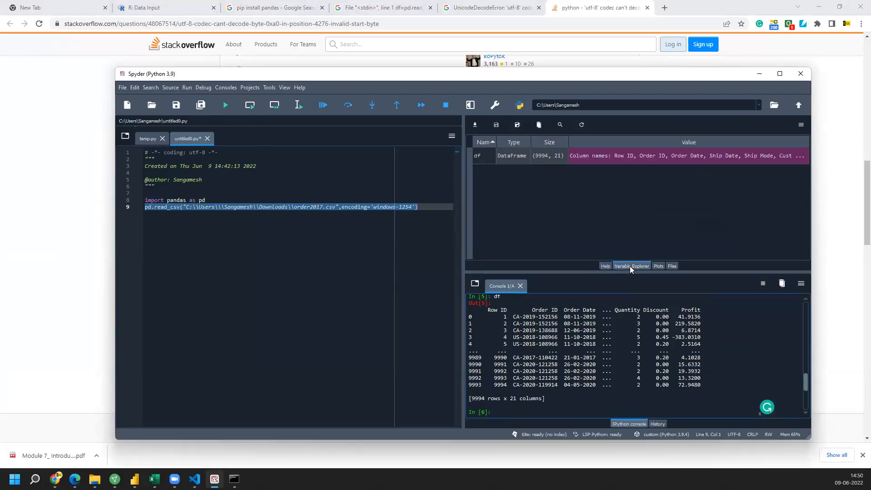
left_click(641, 156)
double_click(641, 156)
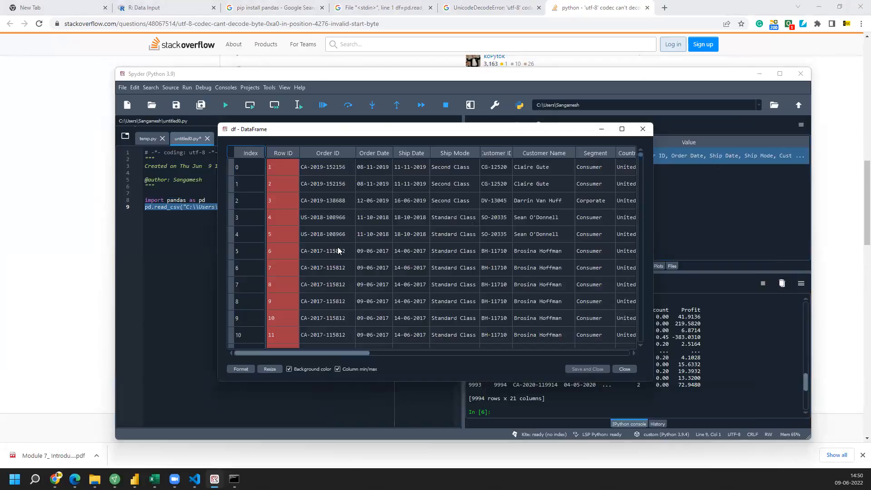
left_click(641, 131)
Step: Select line 9's read_csv call for reuse in Power BI Desktop
left_click(422, 208)
left_click_drag(423, 208, 143, 209)
key("ctrl+c")
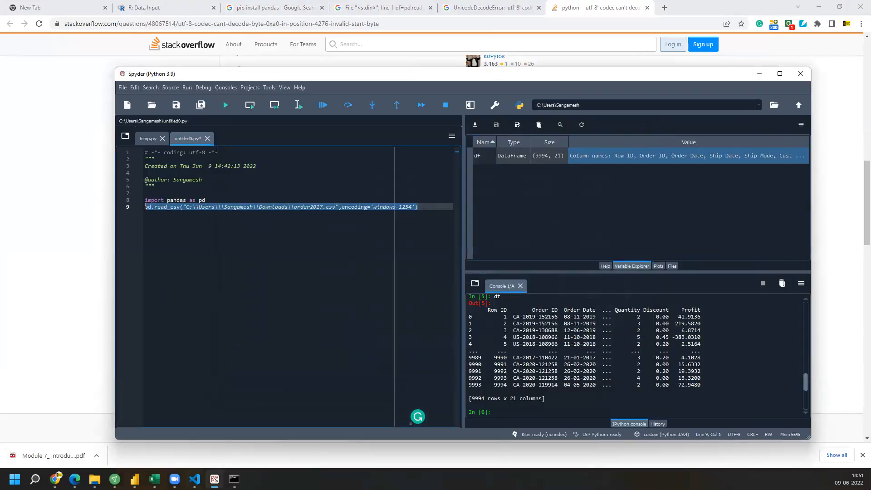
left_click(134, 479)
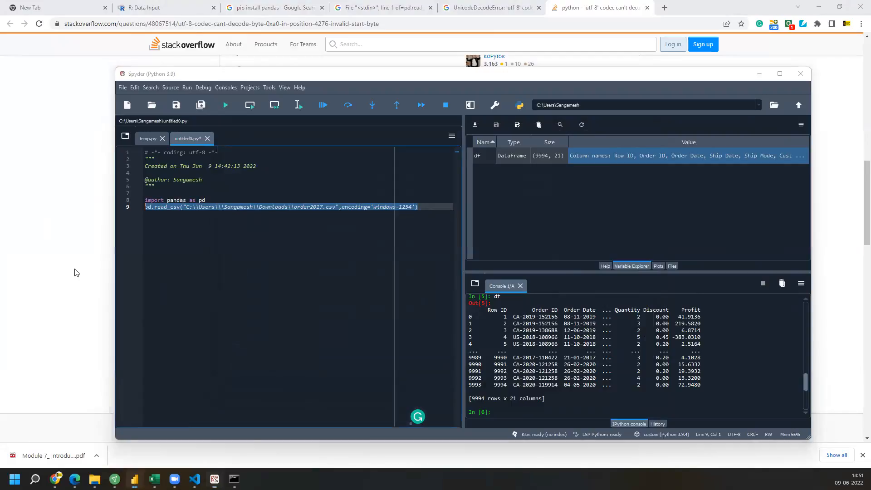
left_click(46, 25)
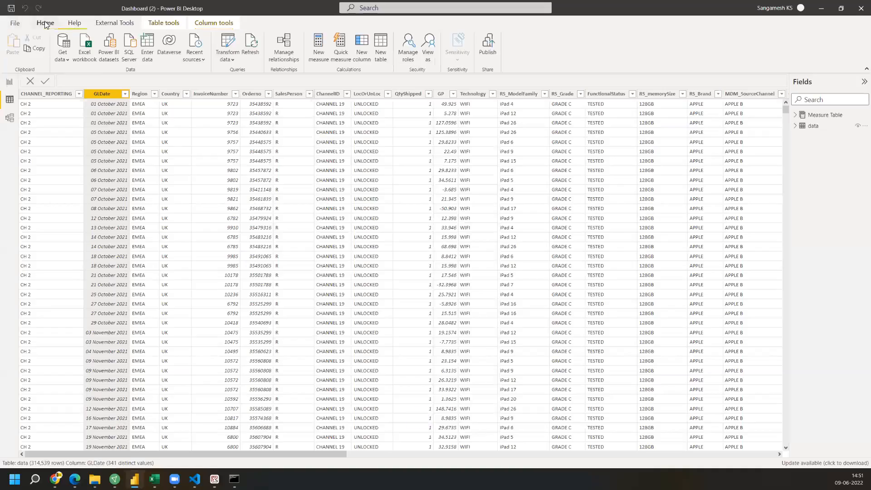
Step: Choose the Python script connector from Get data's Other category
left_click(63, 59)
left_click(86, 253)
left_click(337, 223)
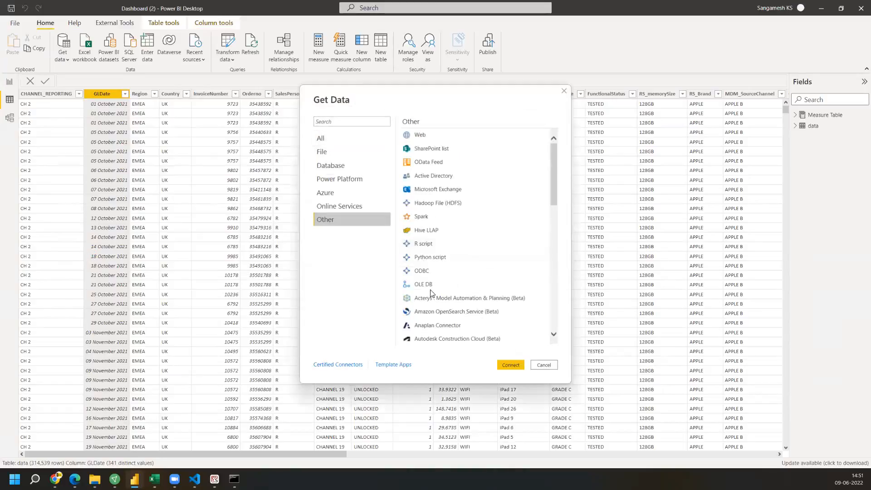
left_click(435, 261)
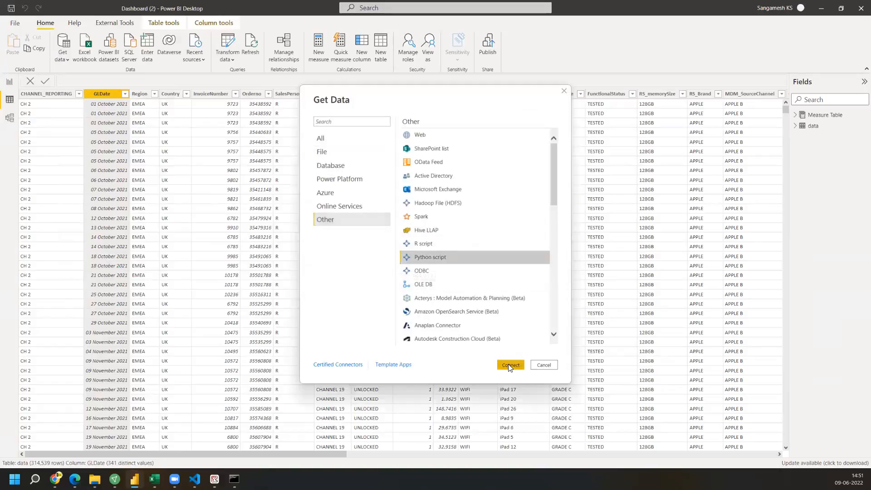
left_click(507, 364)
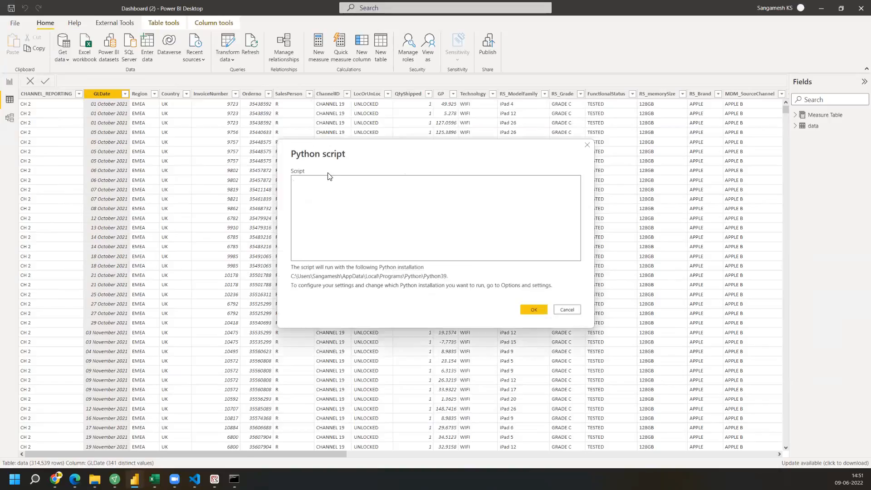
Step: Enter df= with the pasted read_csv line as the script and run it, which fails
type("df=")
key("ctrl+v")
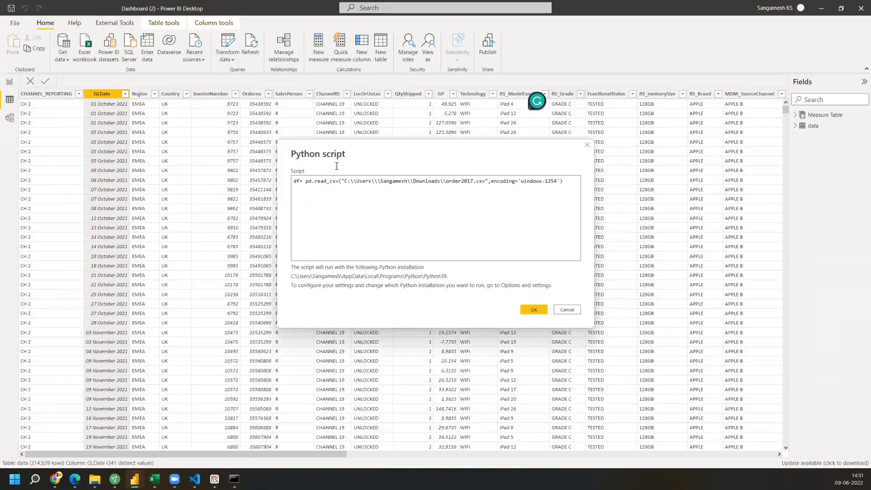
left_click(534, 309)
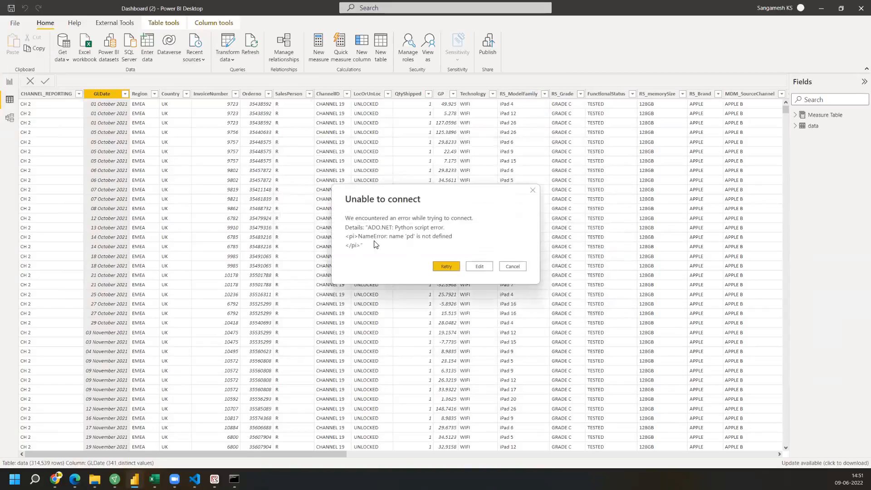
left_click(474, 270)
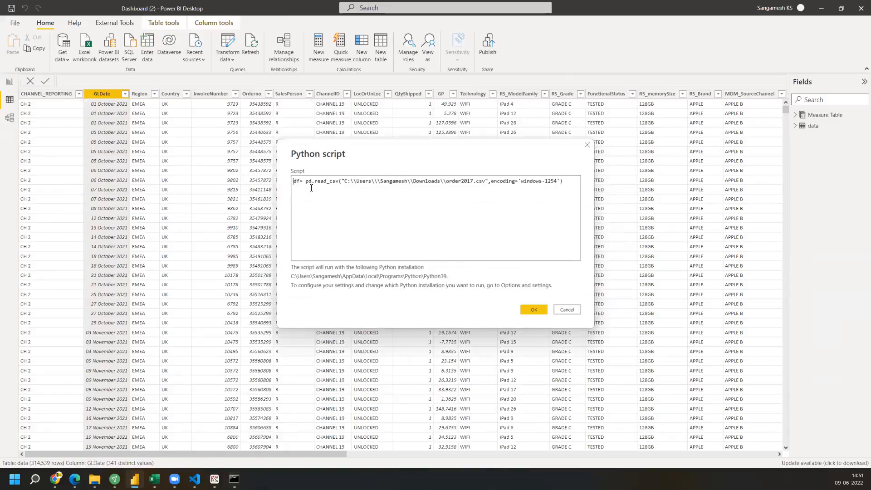
Step: Copy import pandas as pd from Spyder above the df line and rerun the script
left_click(234, 479)
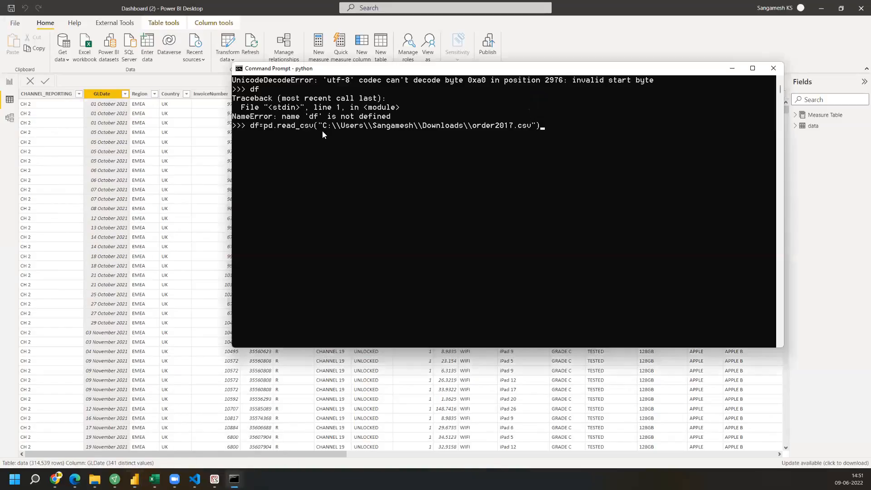
left_click(214, 478)
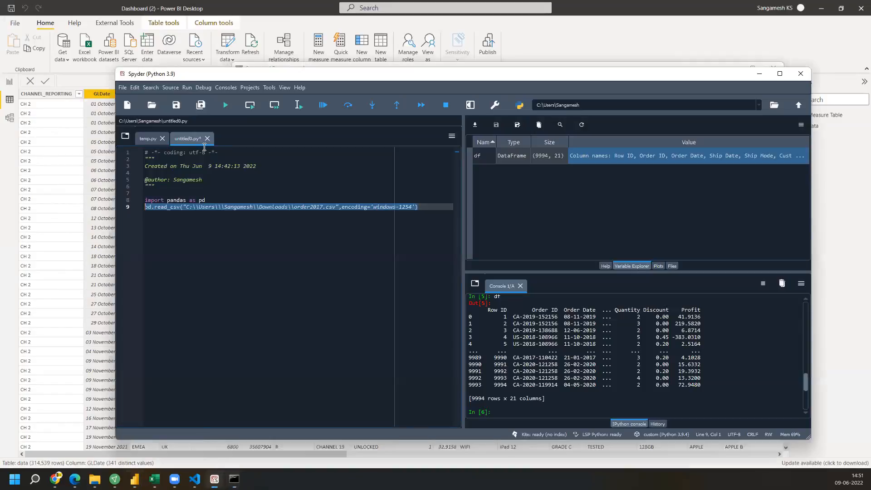
left_click_drag(213, 201, 139, 195)
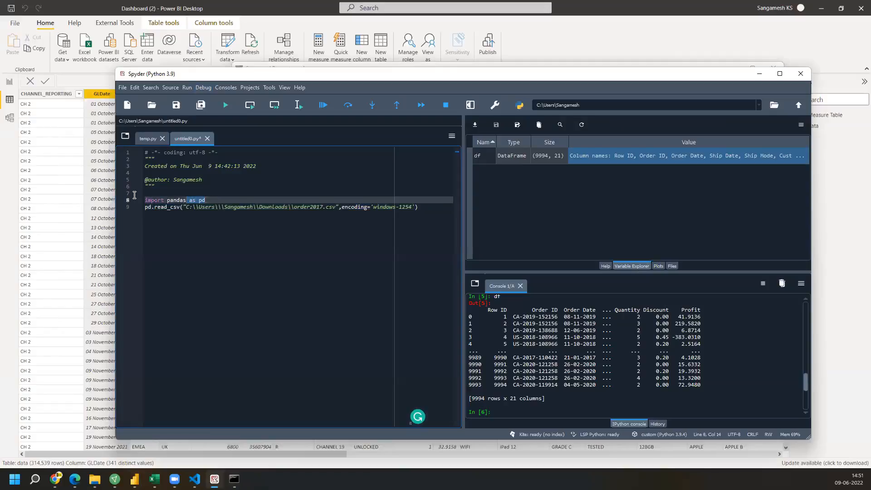
left_click(213, 201)
left_click_drag(209, 200, 132, 196)
key("ctrl+c")
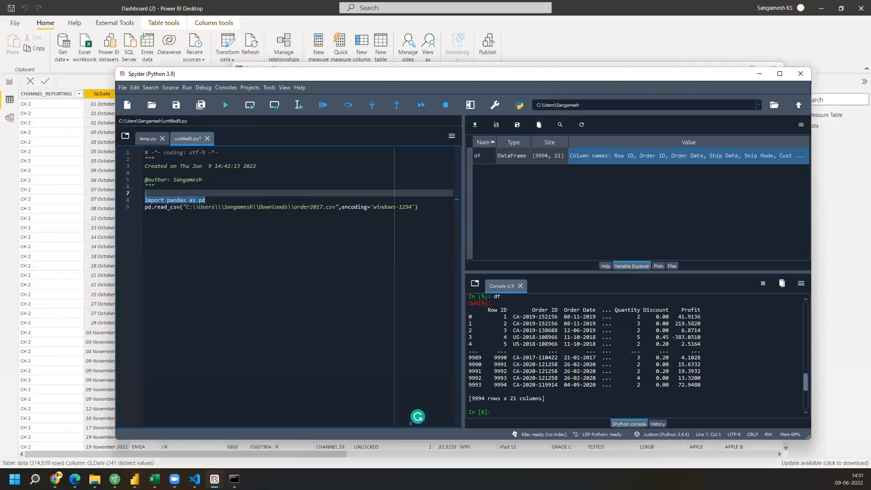
left_click(134, 479)
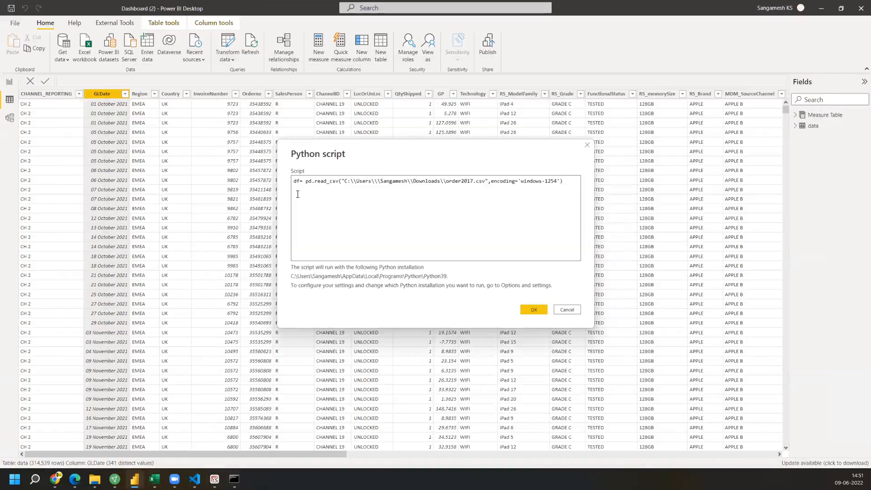
key("Return")
key("Up")
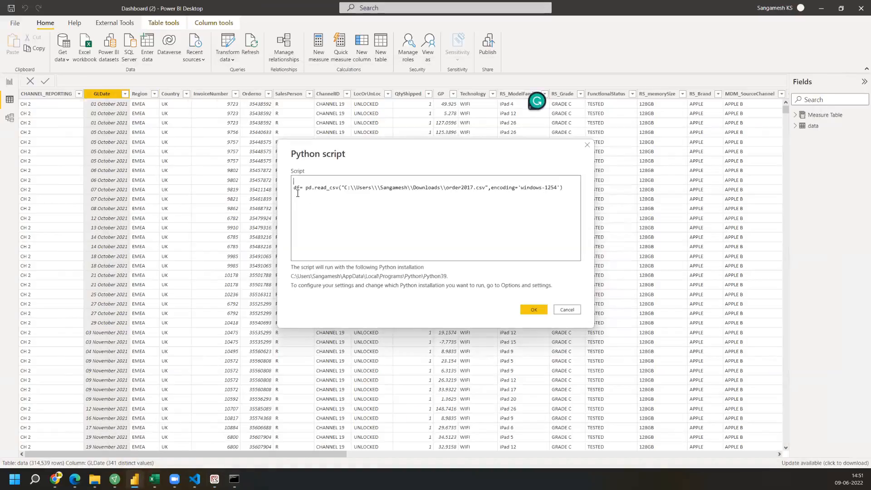
key("ctrl+v")
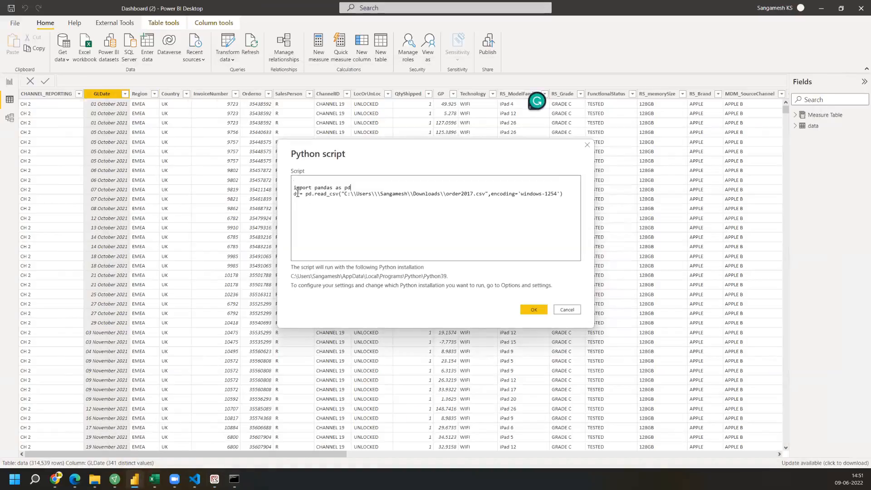
left_click(533, 310)
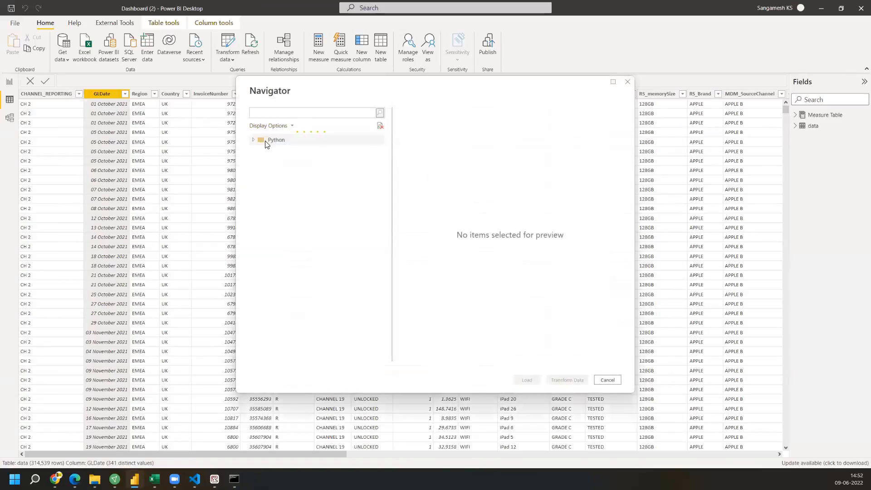
Step: Expand the Python source, preview the df table's rows, and cancel the Navigator
left_click(254, 140)
left_click(264, 151)
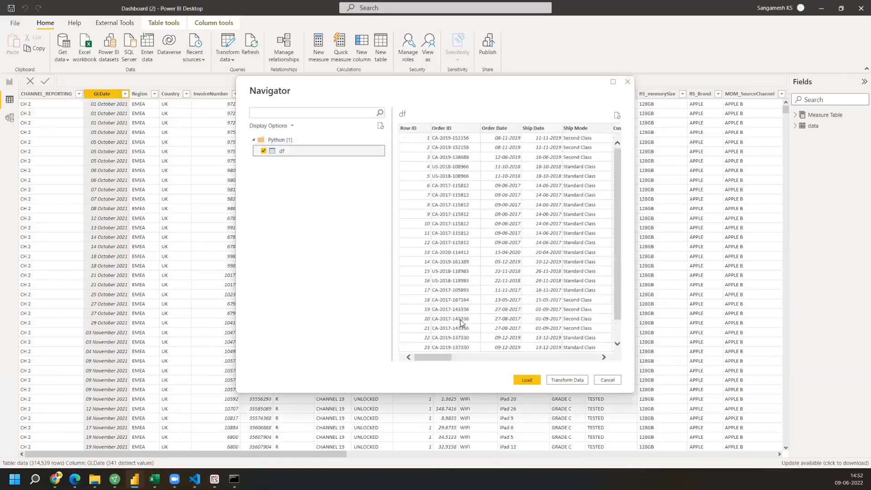
left_click_drag(444, 358, 401, 360)
left_click(608, 380)
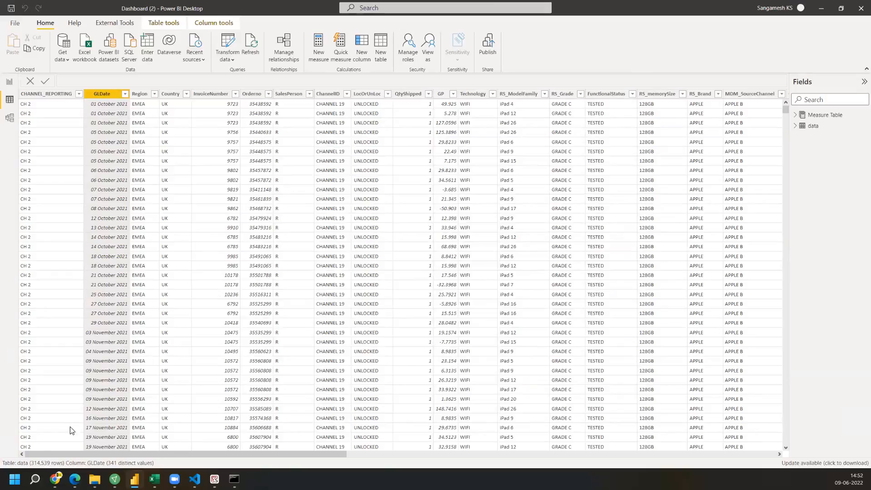
left_click(54, 479)
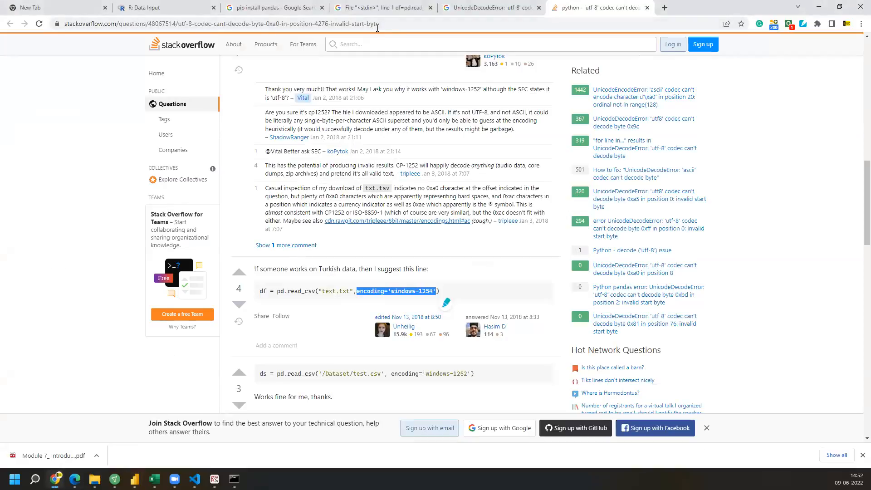
left_click(377, 27)
type("ma")
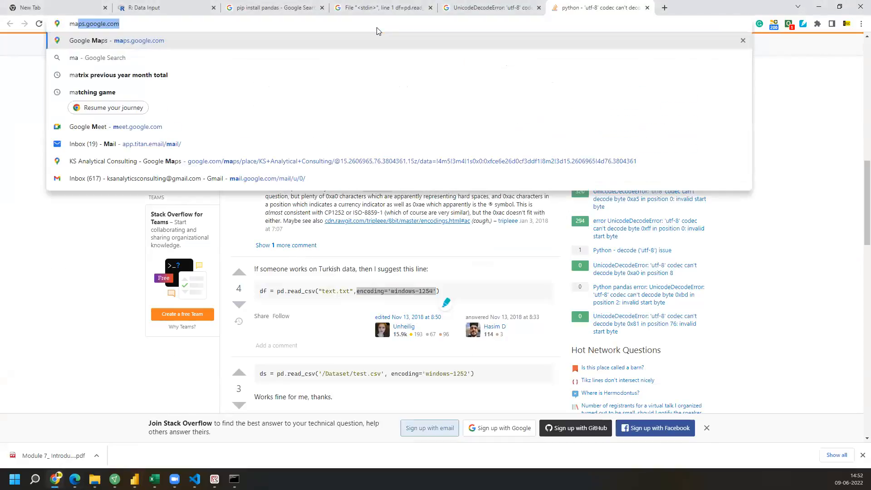
type("tpltlib")
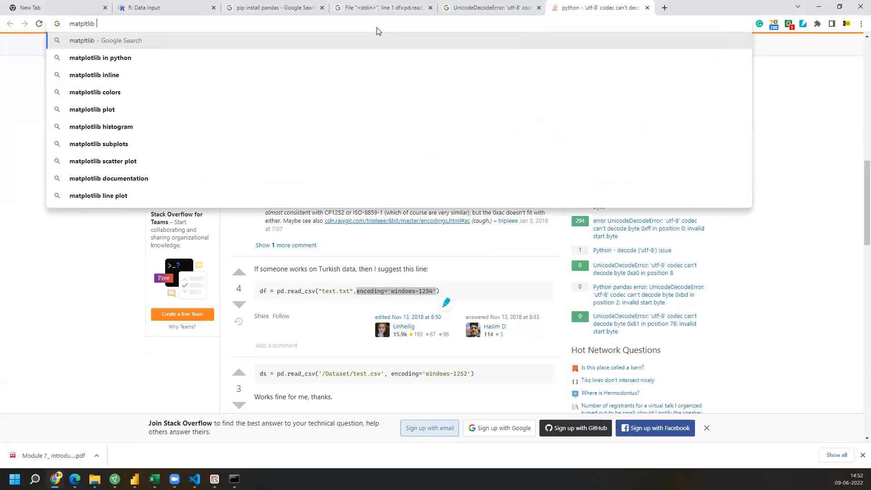
key("Down")
key("Return")
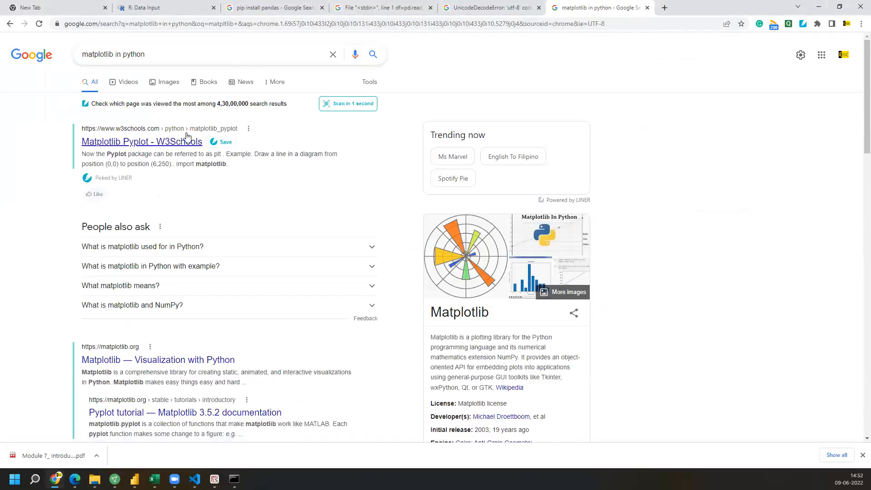
scroll(516, 329, "down", 2)
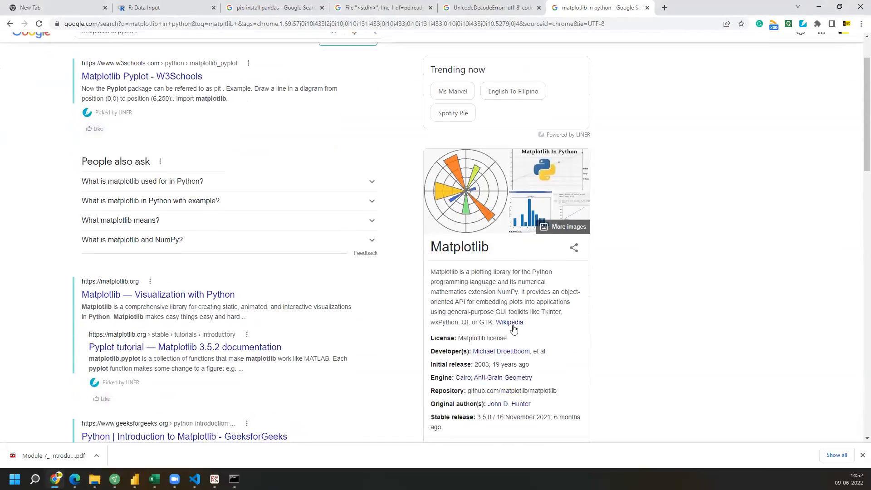
scroll(514, 329, "down", 2)
scroll(514, 329, "down", 2)
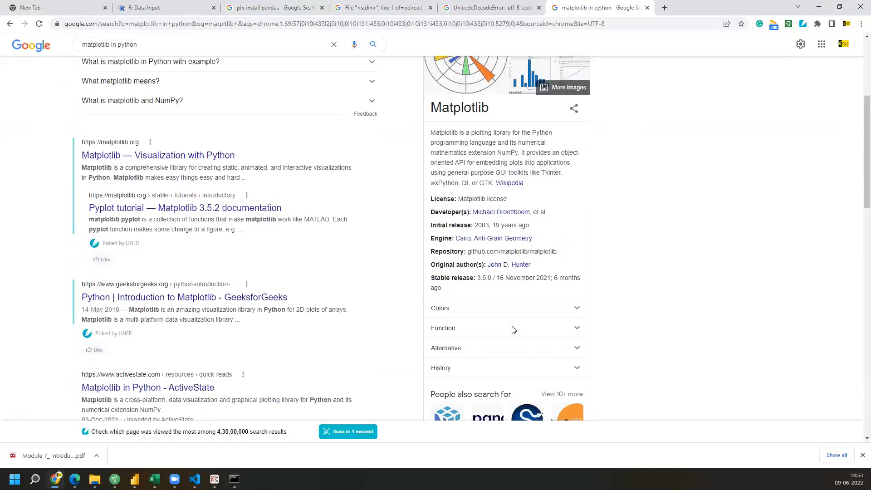
scroll(514, 329, "down", 3)
scroll(514, 330, "up", 6)
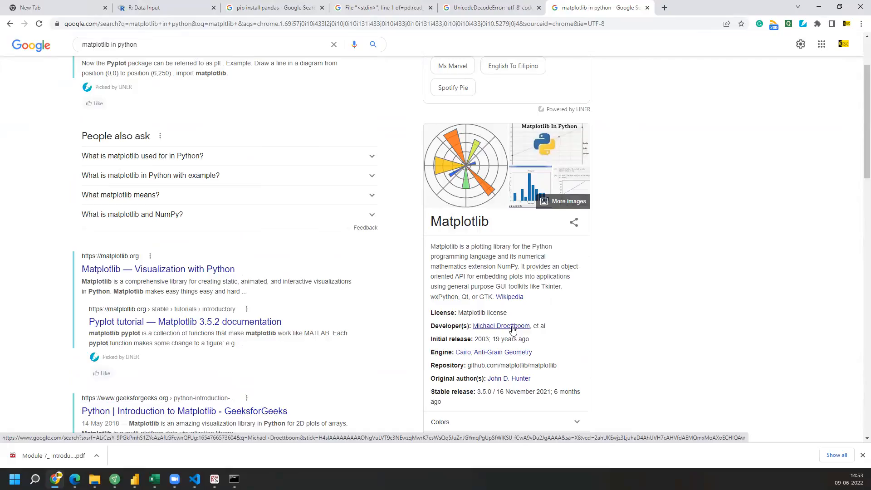
left_click_drag(148, 46, 3, 51)
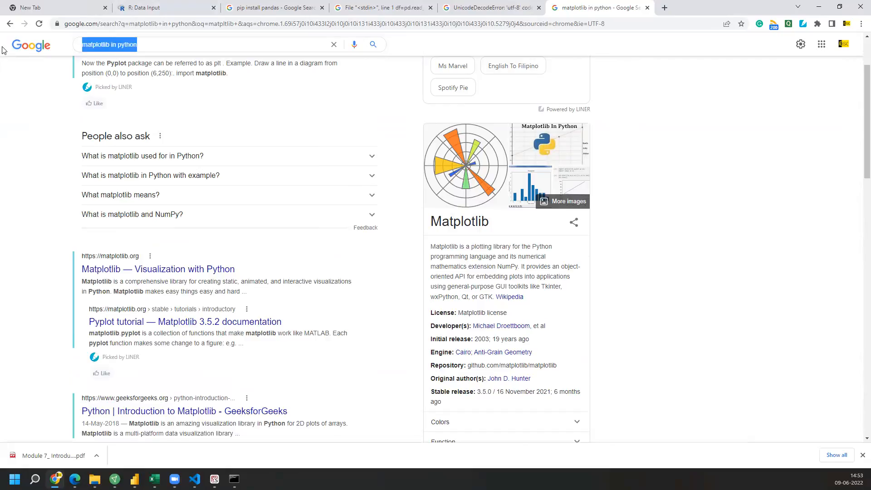
Step: Search Google for ARMA ARIMA, close that results tab, and bring up the Downloads File Explorer window
type("AR")
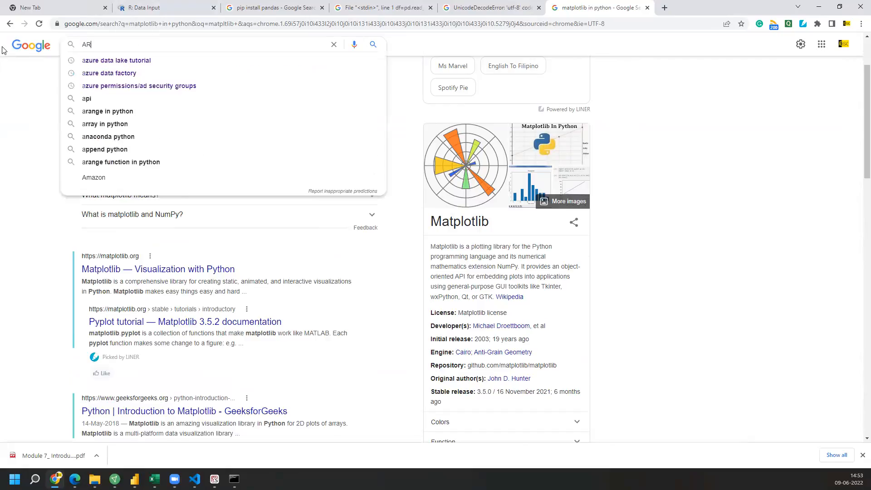
type("MA")
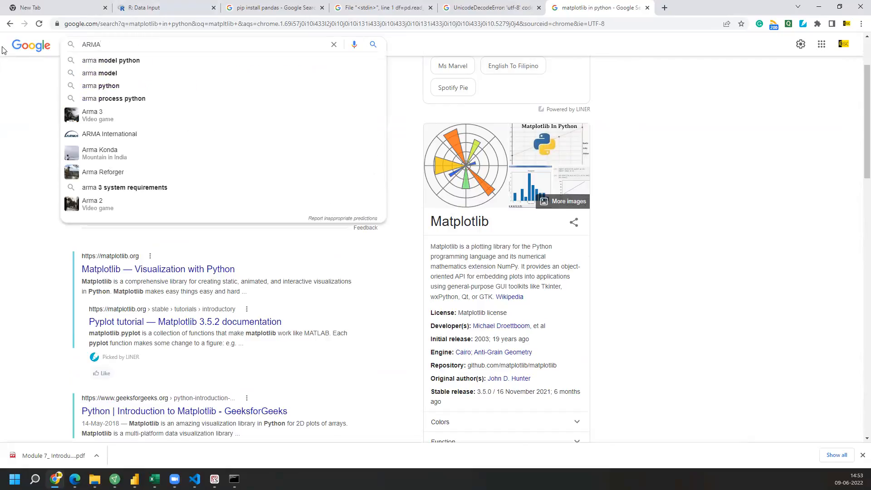
type(" ARIMA")
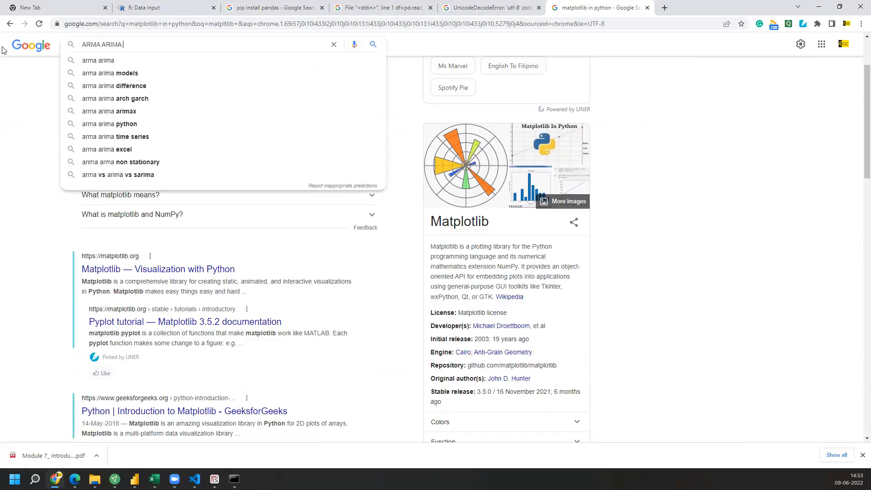
key("Return")
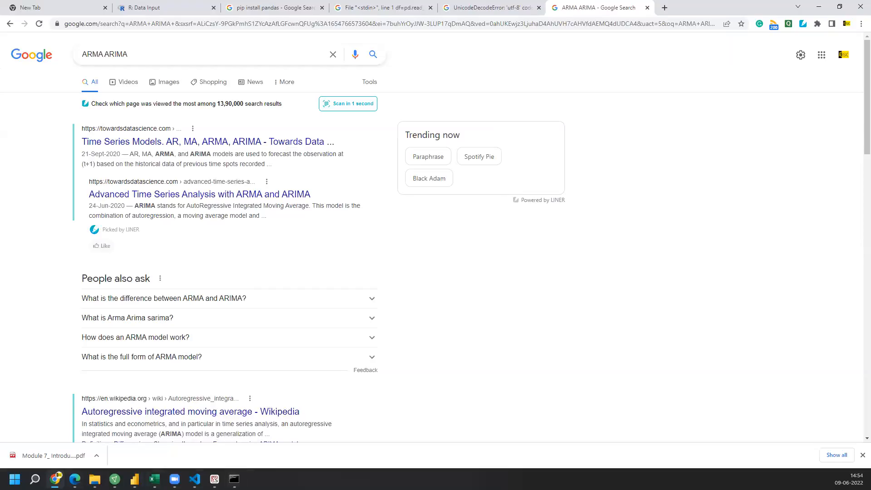
left_click(135, 479)
left_click(56, 479)
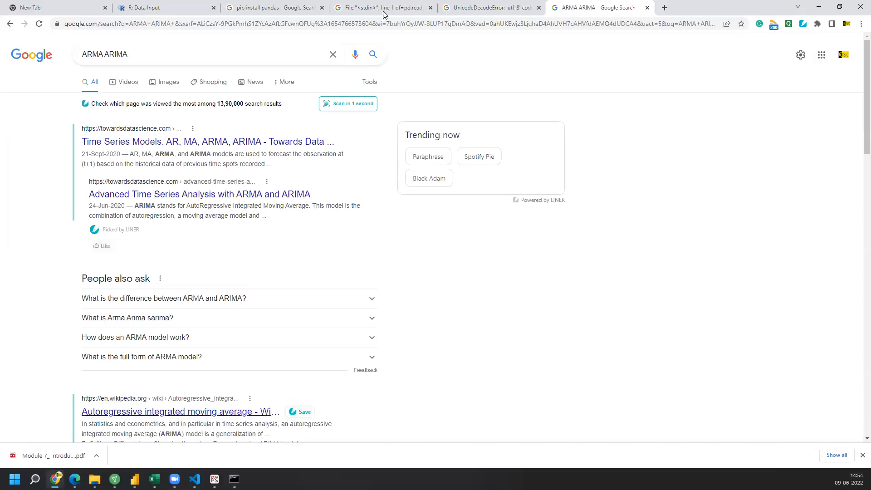
left_click(647, 8)
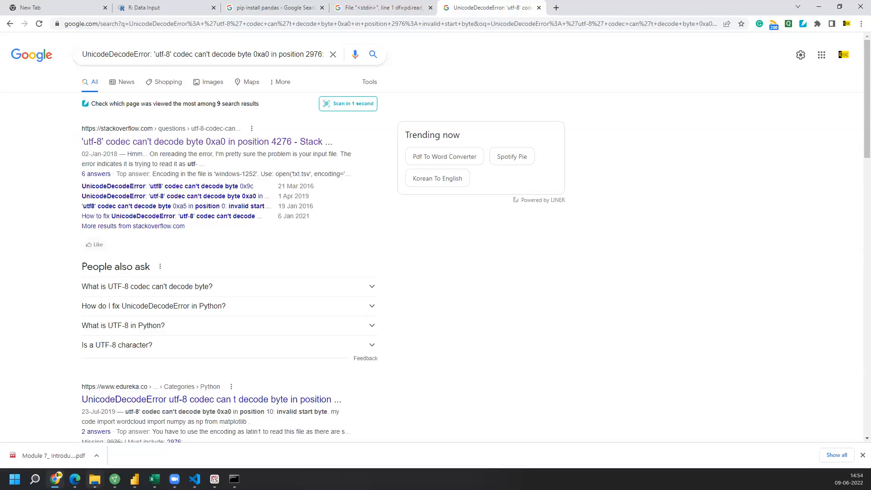
left_click(94, 478)
left_click(100, 410)
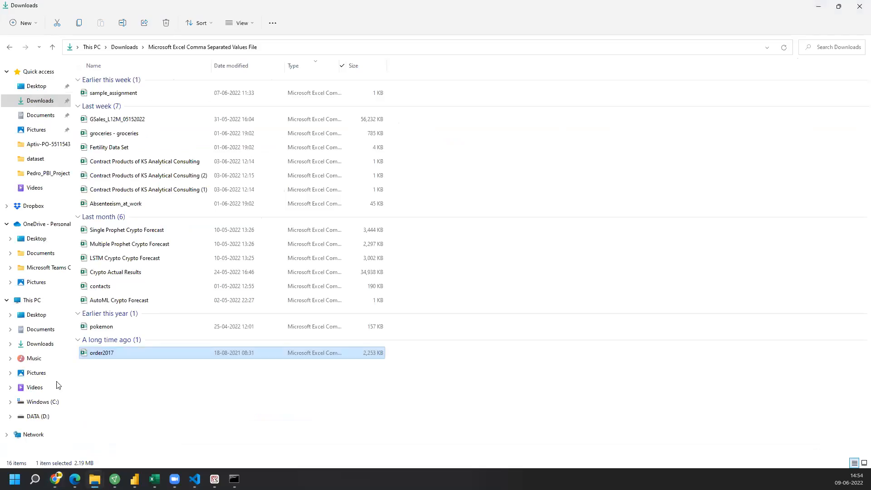
Step: Open D:\PowerBI Training 360\dataset\pythonscript in Visual Studio Code
left_click(55, 414)
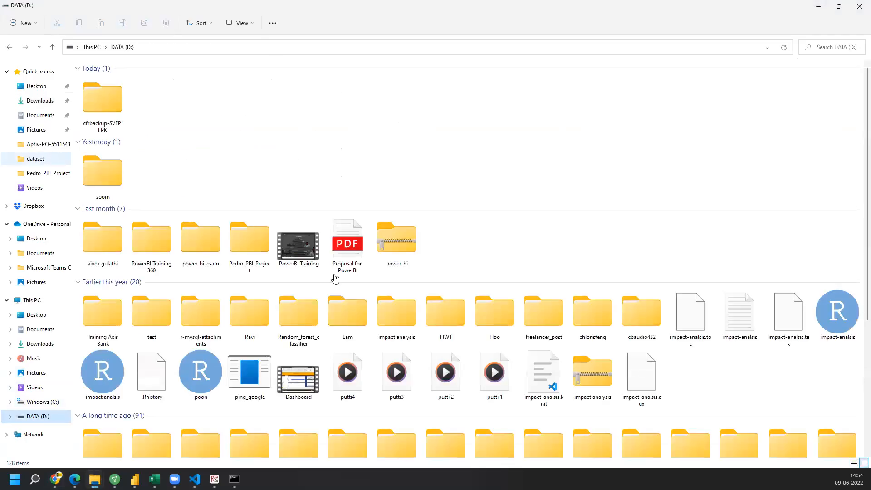
scroll(207, 268, "down", 6)
scroll(181, 254, "up", 6)
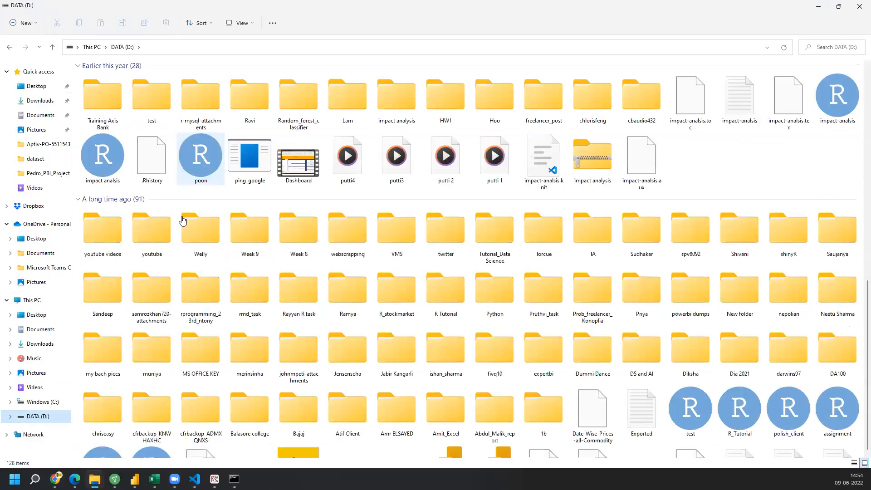
double_click(156, 264)
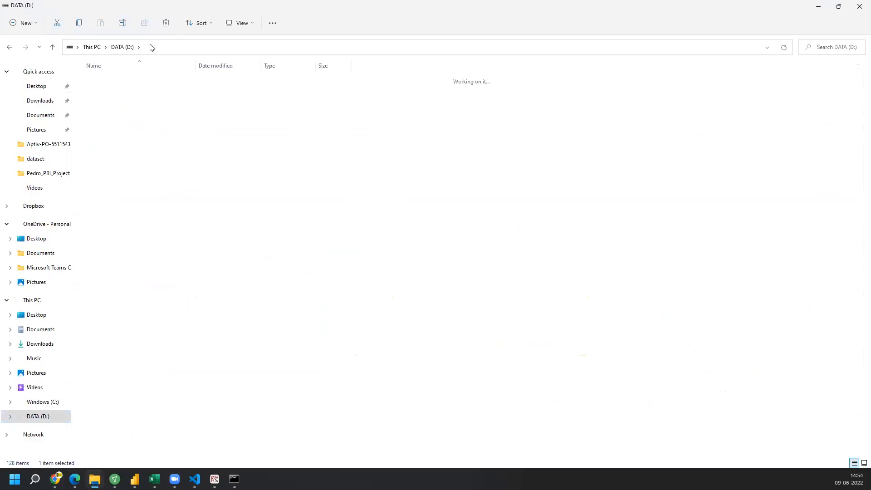
double_click(135, 81)
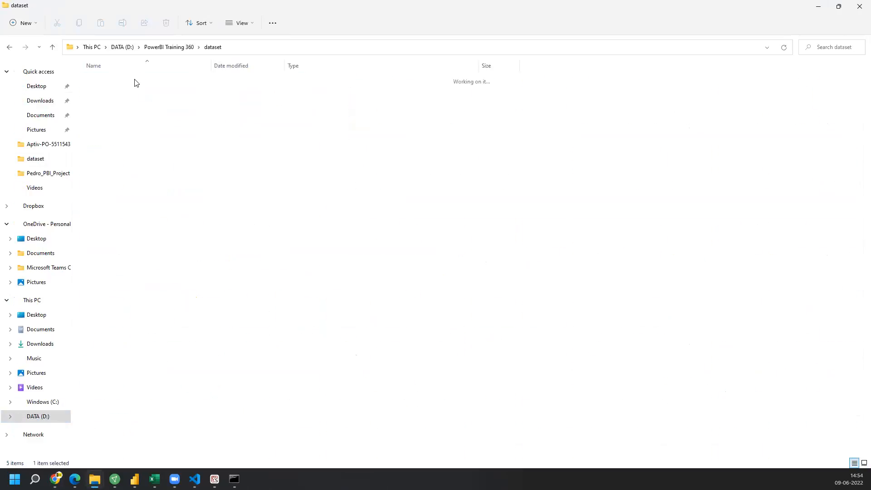
double_click(131, 137)
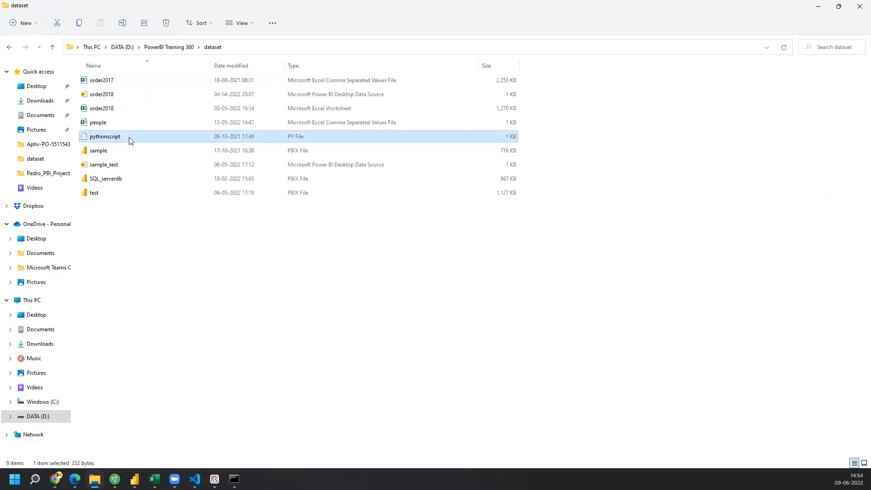
left_click(388, 184)
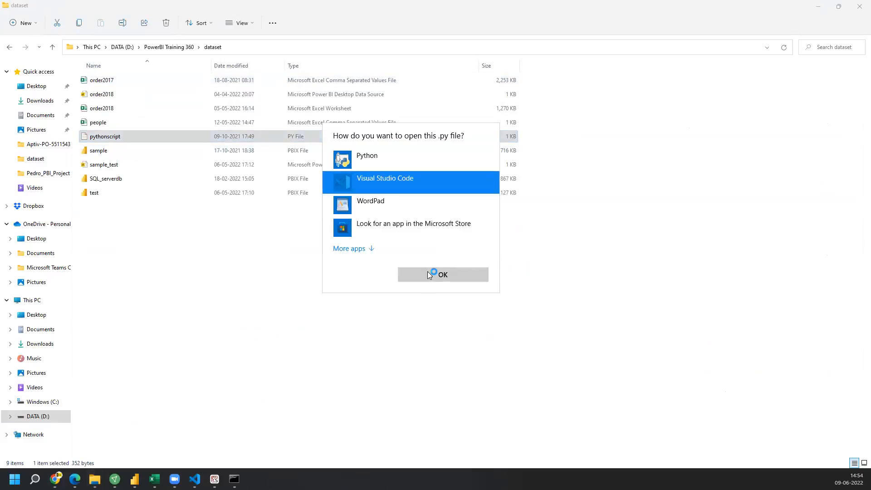
left_click(427, 275)
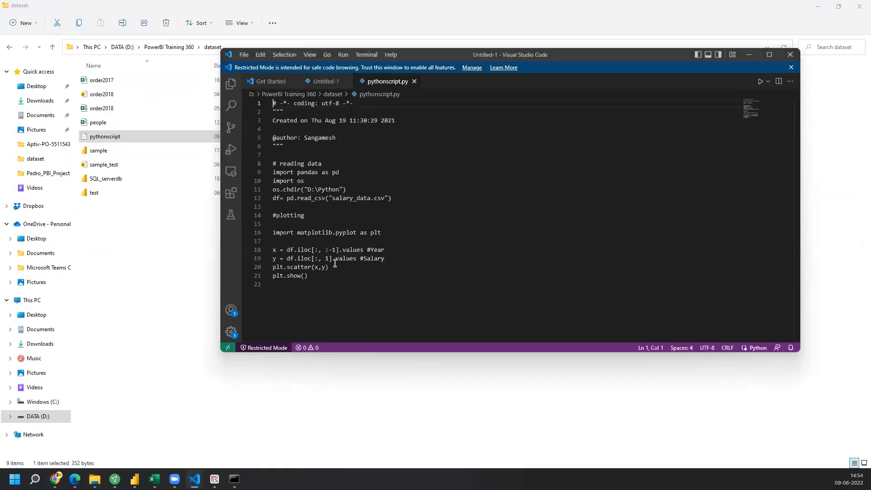
left_click_drag(263, 234, 262, 169)
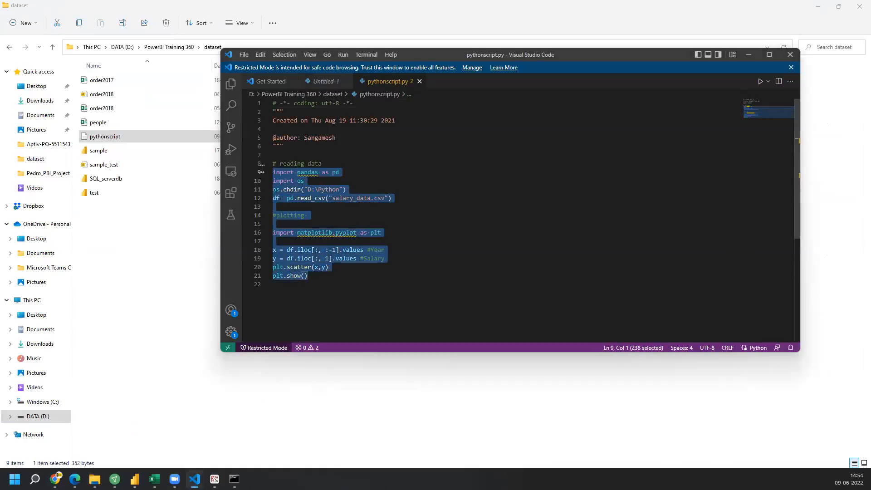
mouse_move(336, 225)
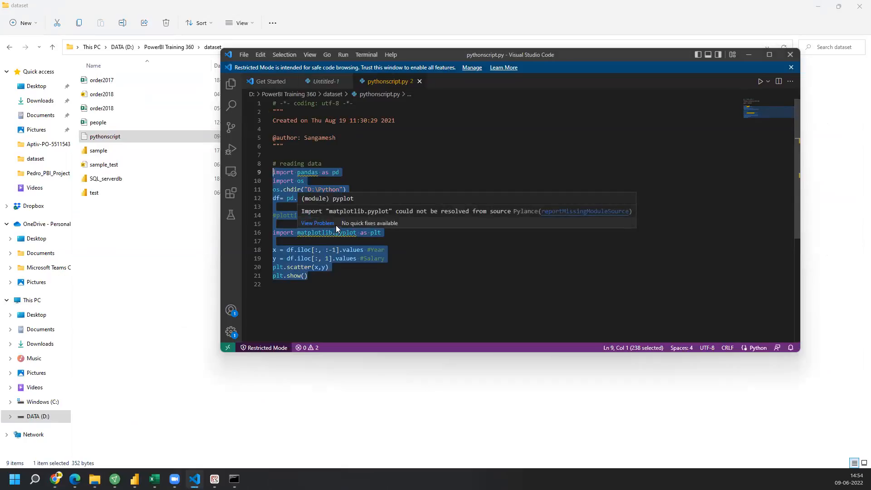
left_click(319, 224)
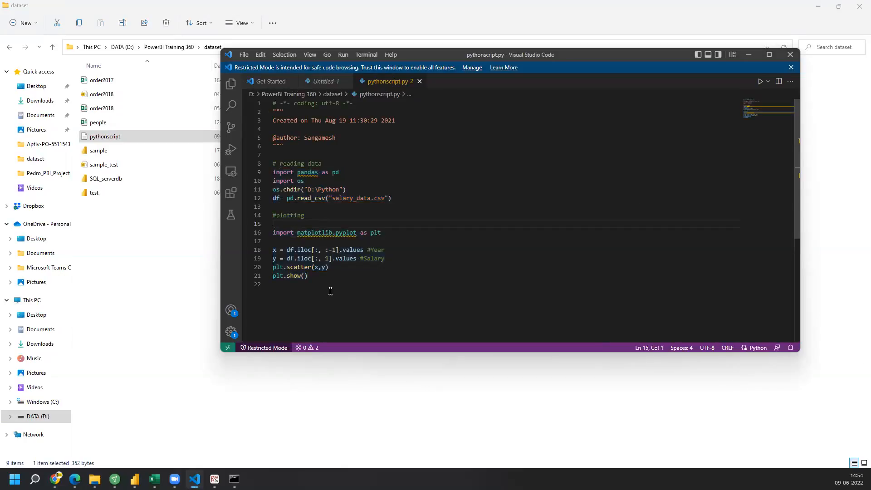
left_click_drag(311, 278, 267, 232)
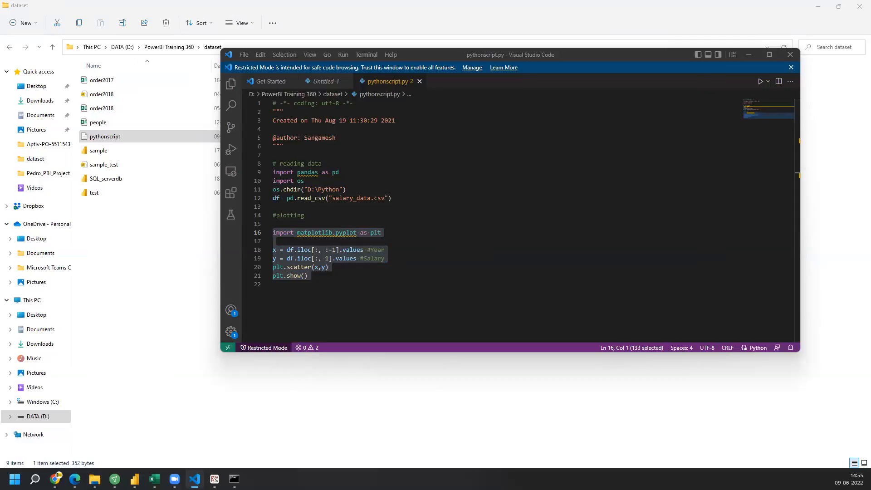
left_click(392, 250)
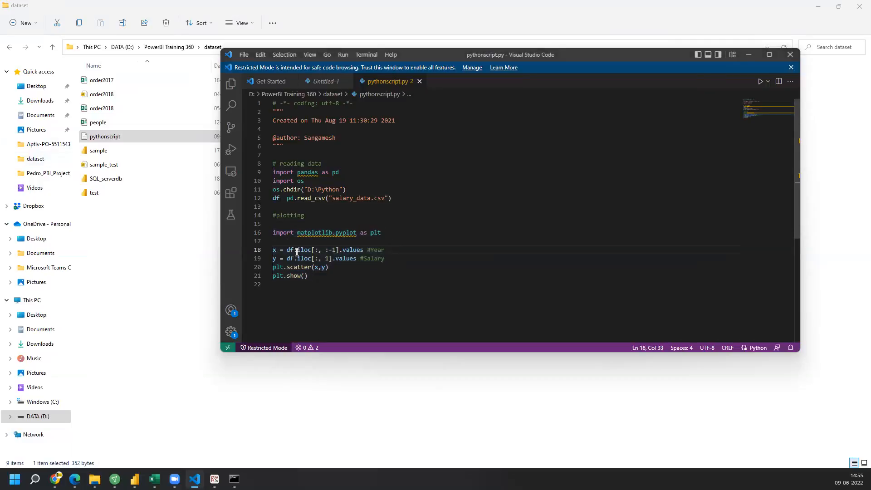
left_click_drag(294, 250, 287, 258)
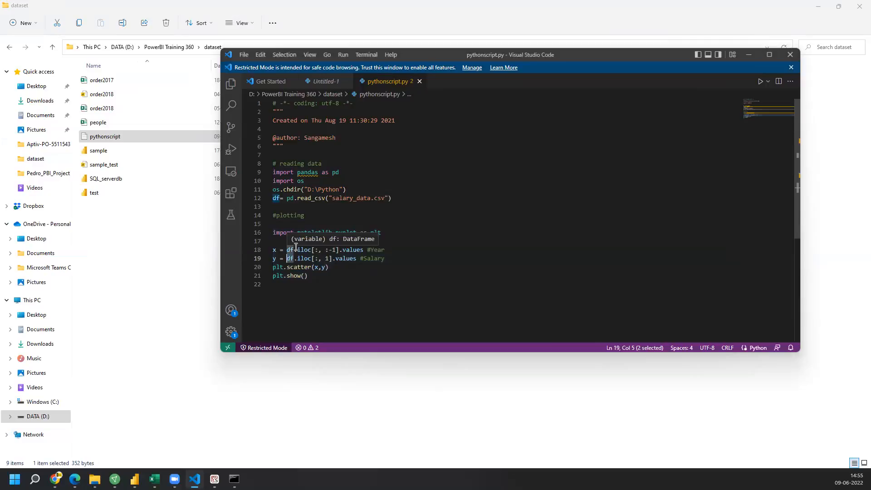
left_click_drag(308, 276, 269, 252)
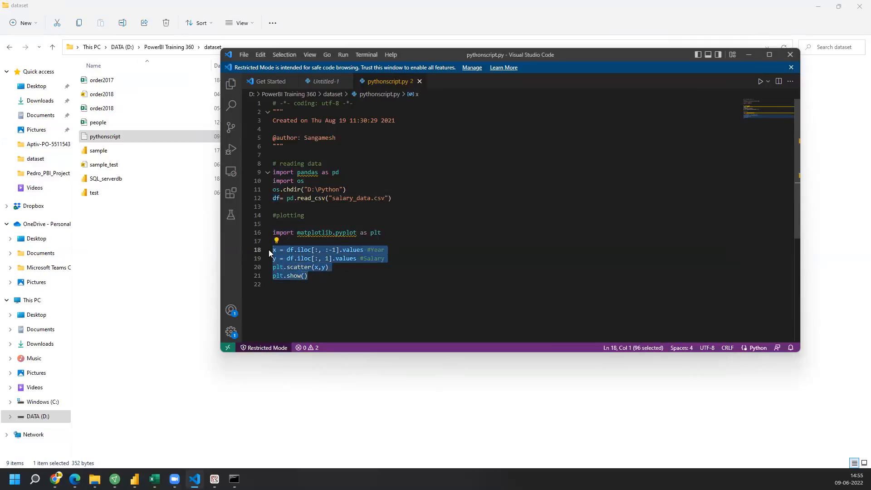
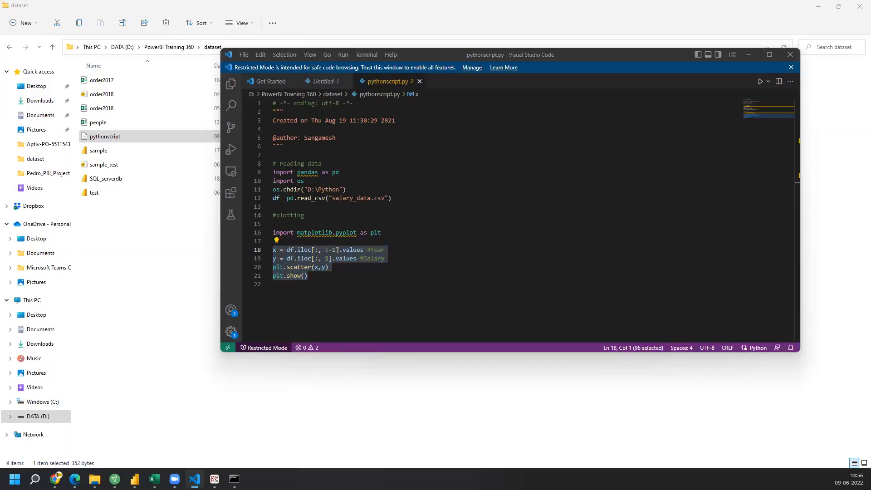
Step: Select plotting lines 18-21 in pythonscript.py and minimise VS Code
left_click(321, 275)
left_click_drag(260, 261, 261, 251)
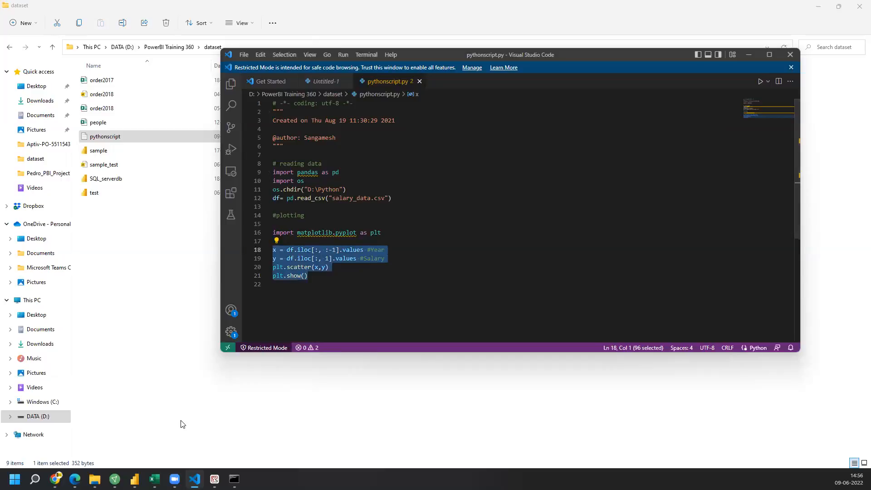
left_click(194, 479)
Step: Glance at Spyder, then return to Power BI Desktop's Report view
mouse_move(234, 479)
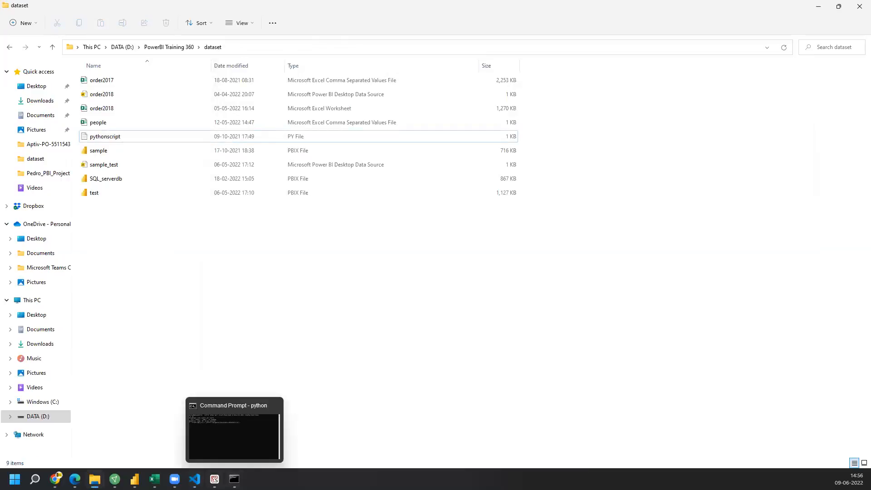
left_click(214, 479)
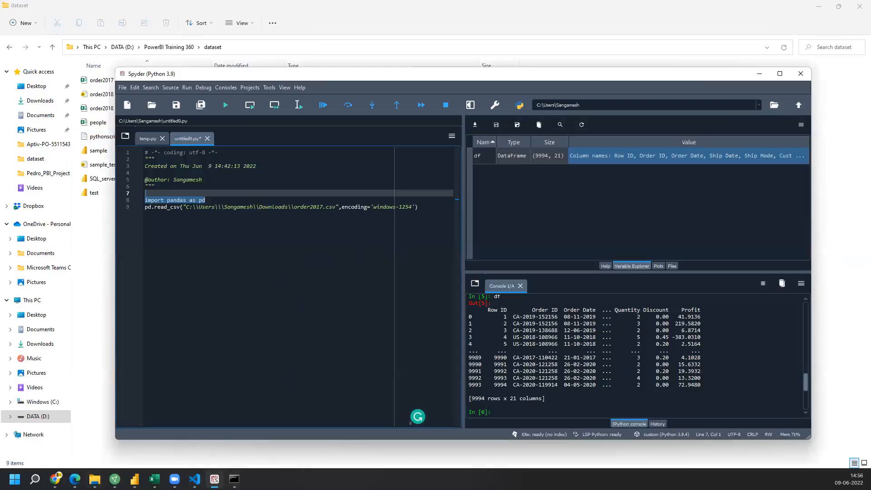
mouse_move(214, 479)
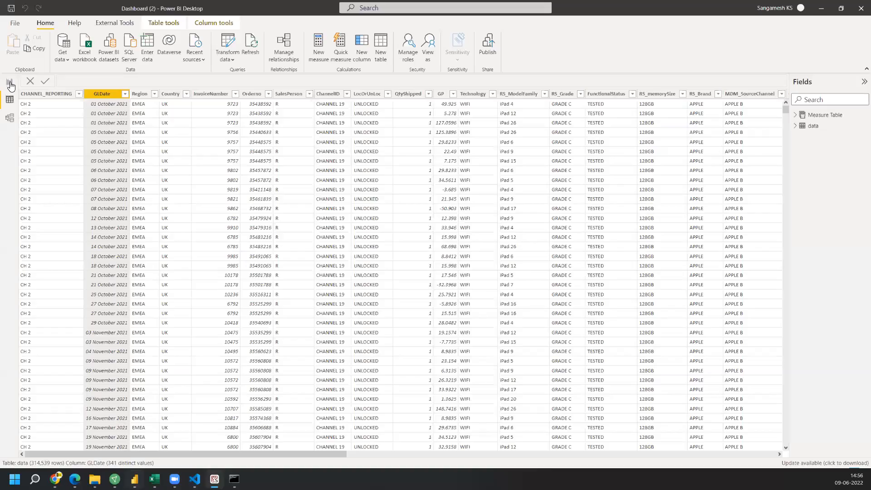
key("alt+Tab")
left_click(9, 82)
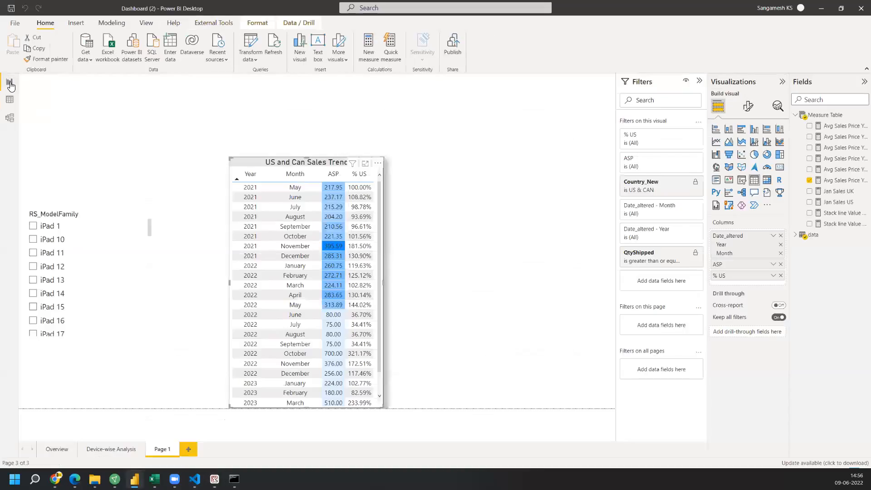
Step: Add a blank Page 2 and connect to the Python script data source under Other
left_click(189, 449)
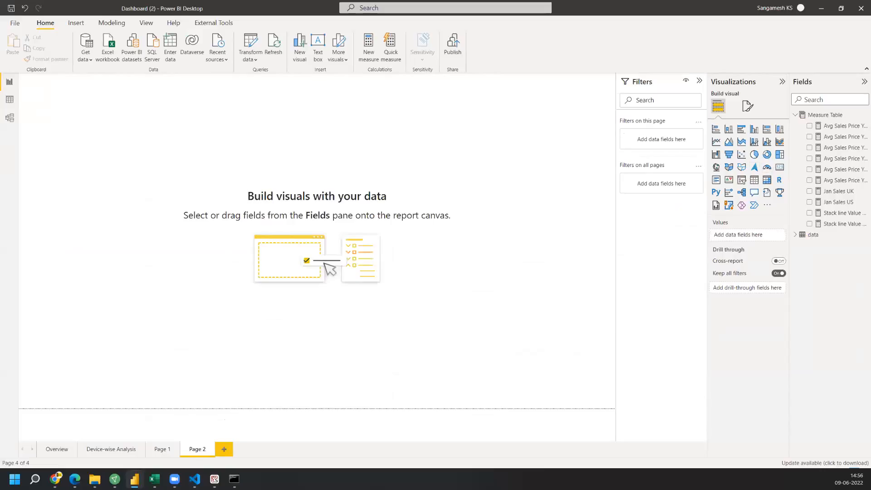
left_click(87, 59)
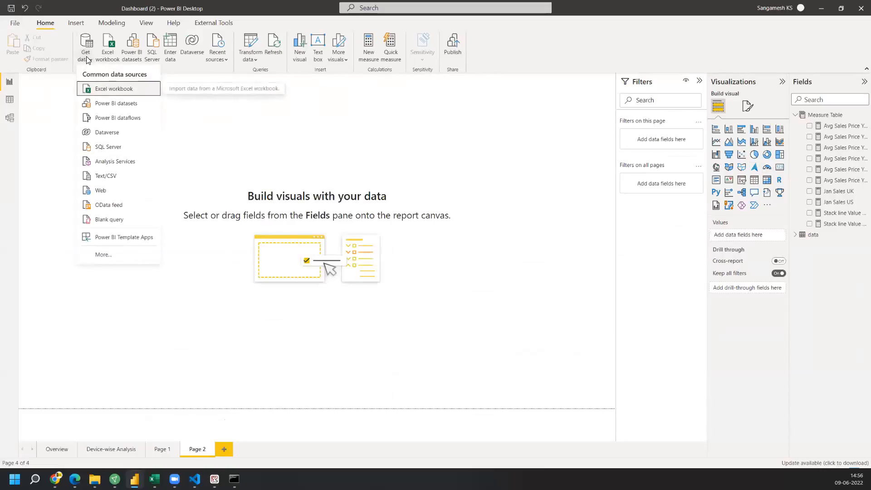
left_click(112, 259)
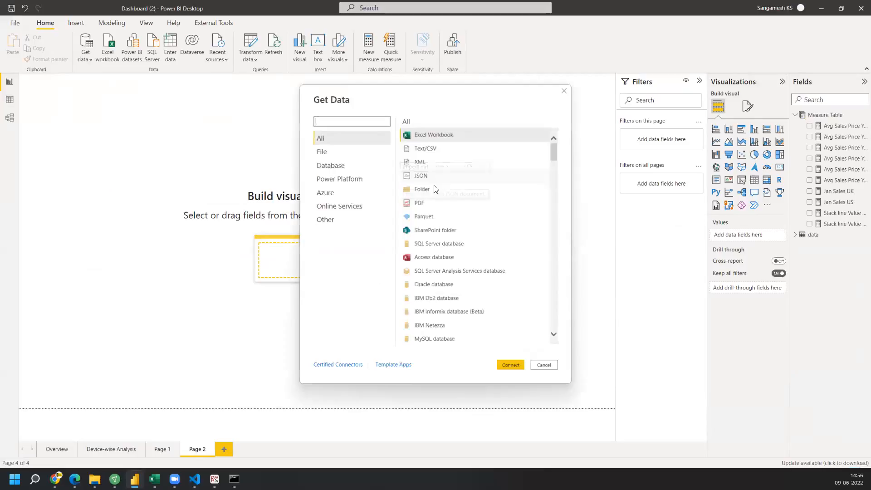
left_click(332, 219)
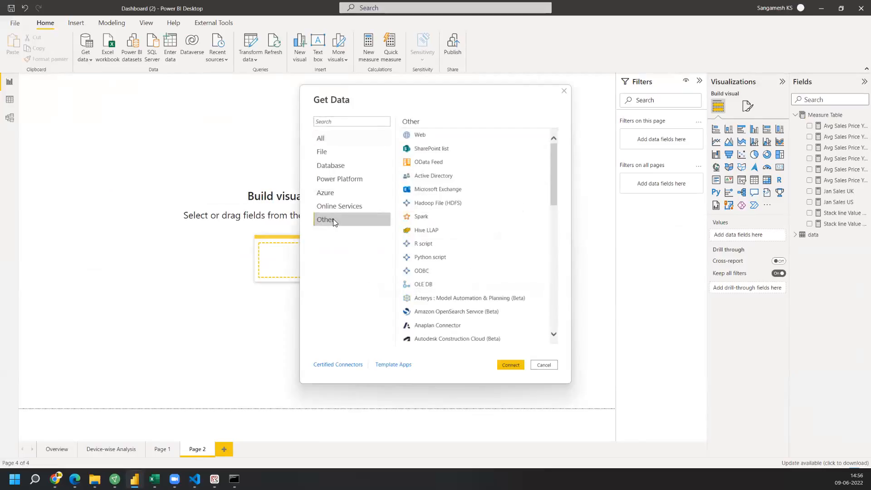
left_click(431, 257)
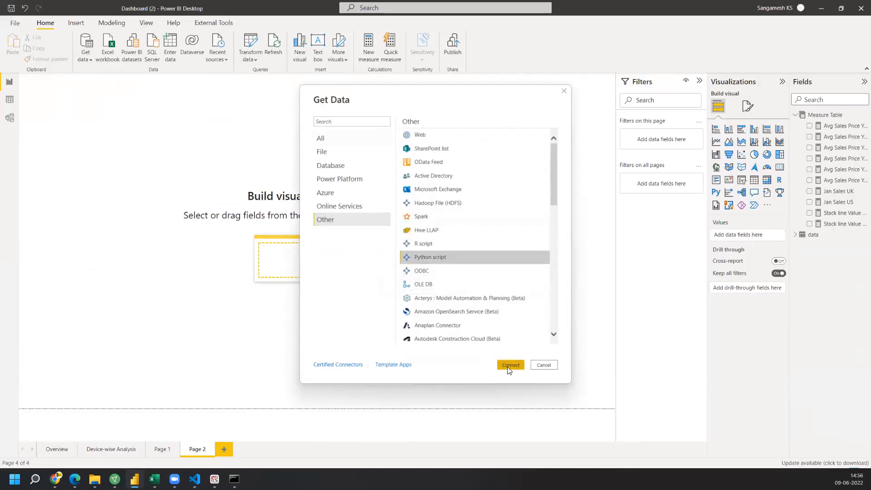
left_click(510, 365)
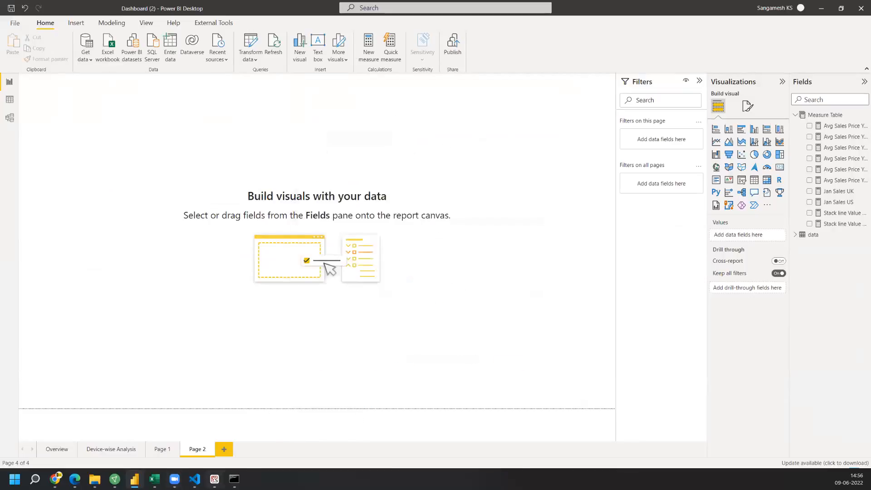
Step: Review the read_csv lines 9-12 in pythonscript.py, then return to the empty Python script box
left_click(215, 479)
left_click(234, 479)
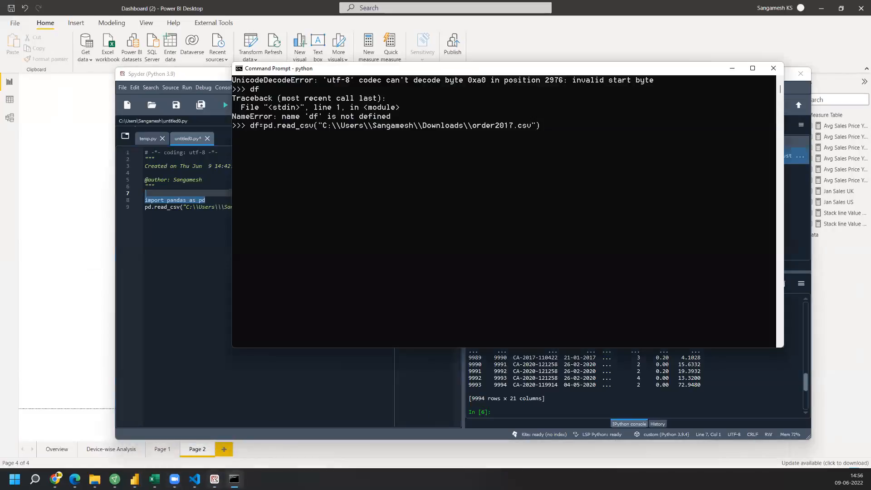
left_click(215, 479)
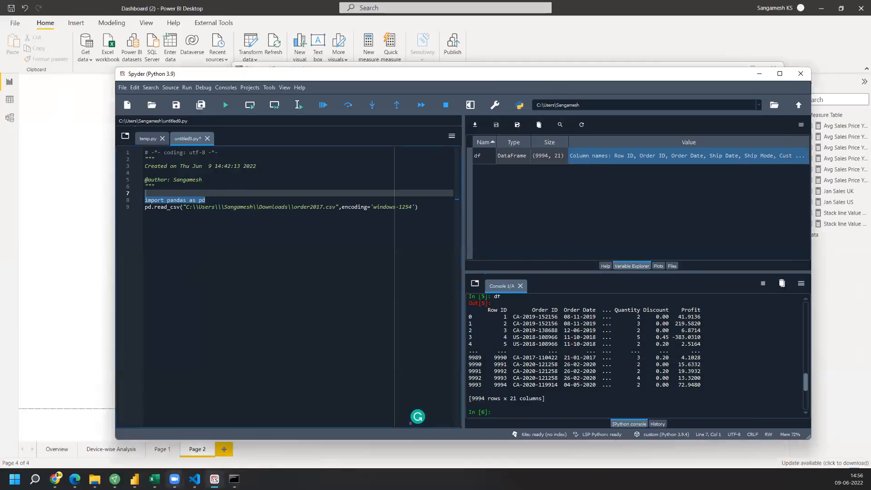
left_click(195, 479)
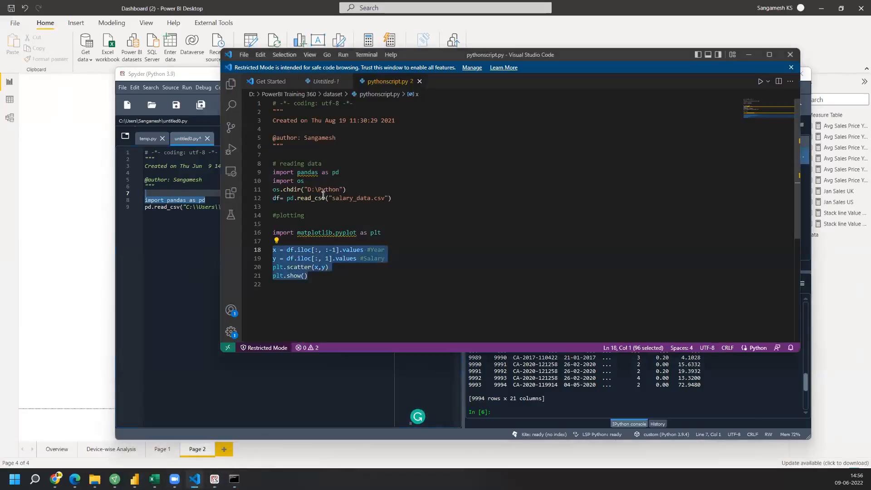
left_click(398, 198)
left_click_drag(398, 197, 271, 171)
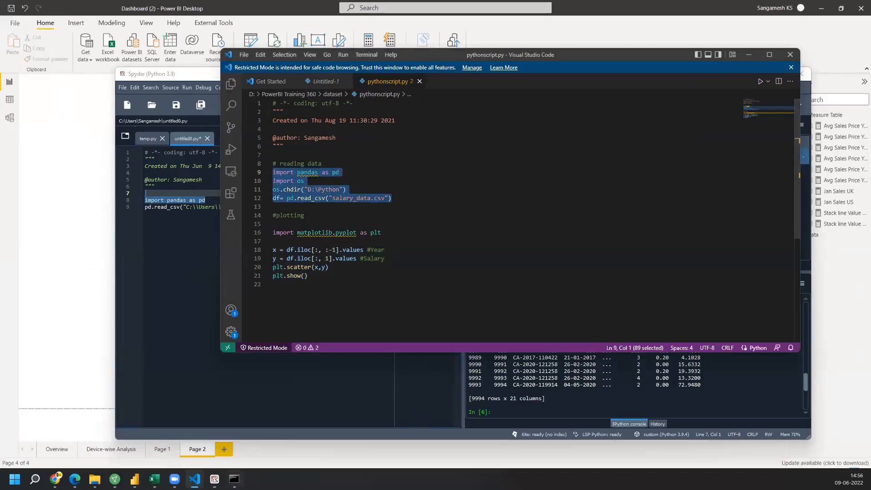
left_click(214, 479)
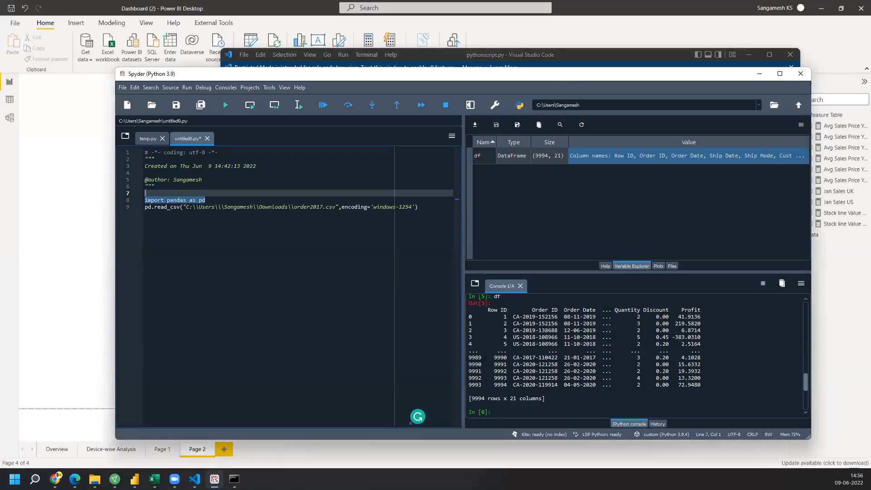
mouse_move(135, 479)
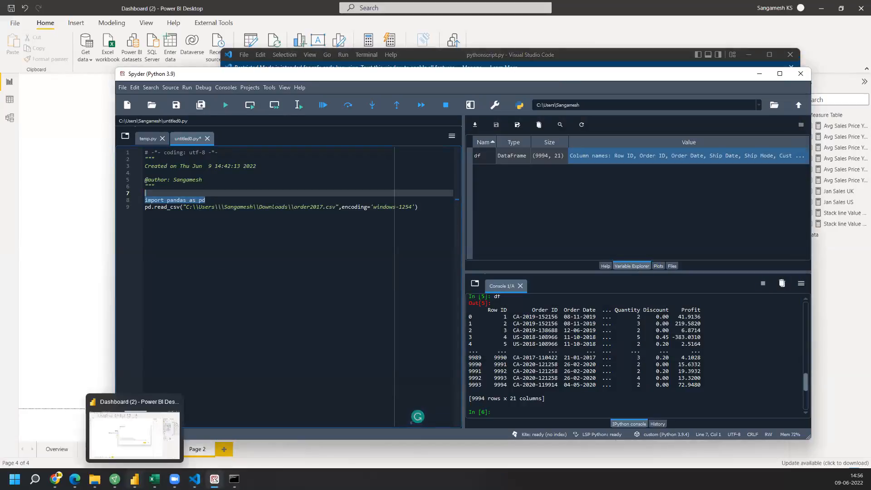
left_click(134, 433)
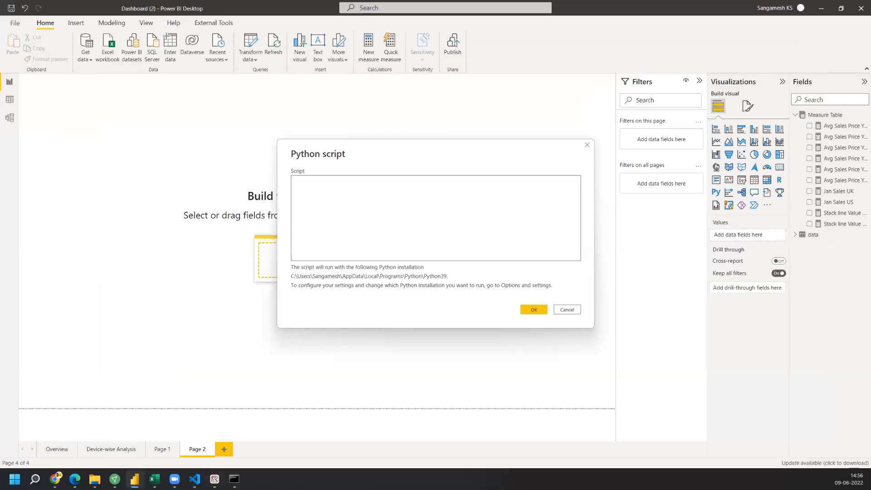
Step: Cancel the Python script data source dialog without running a script
left_click(567, 309)
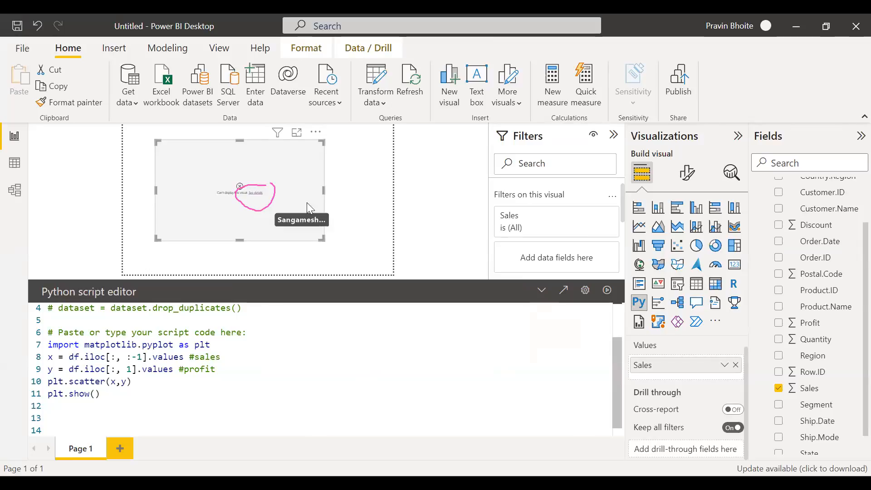
Step: Collapse the script editor, read the visual's matplotlib ModuleNotFoundError details, and close them
left_click(540, 291)
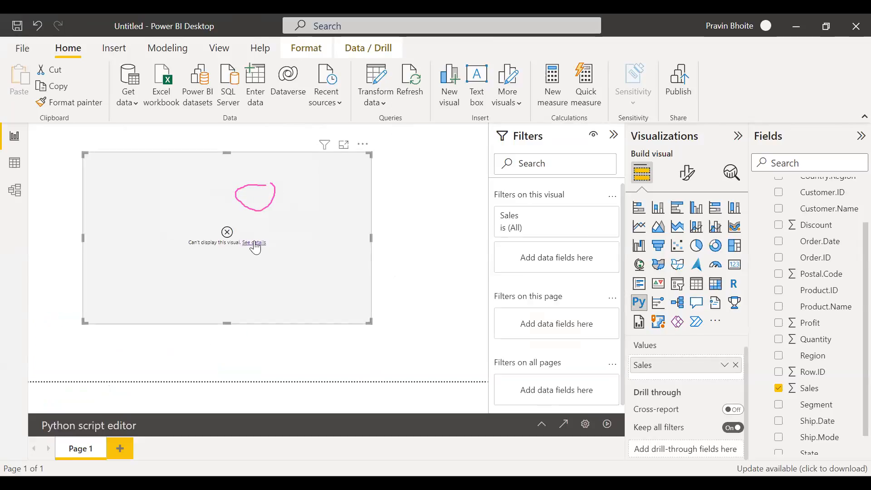
left_click(255, 243)
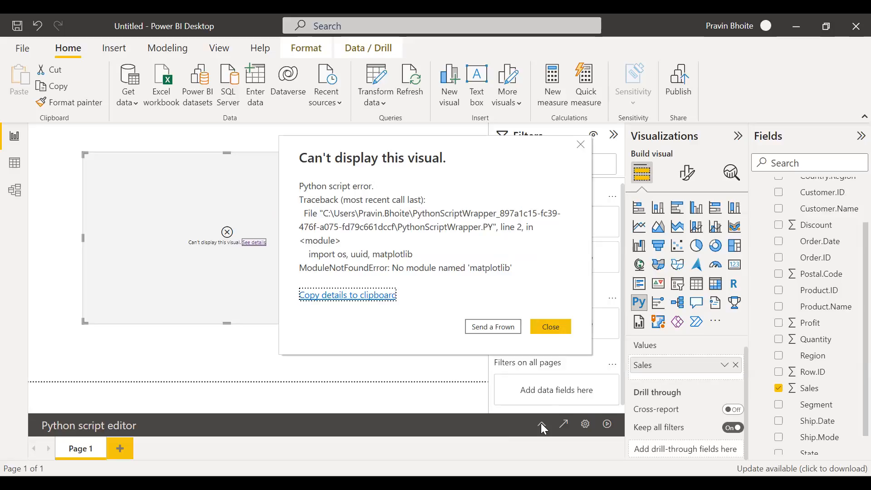
left_click(554, 326)
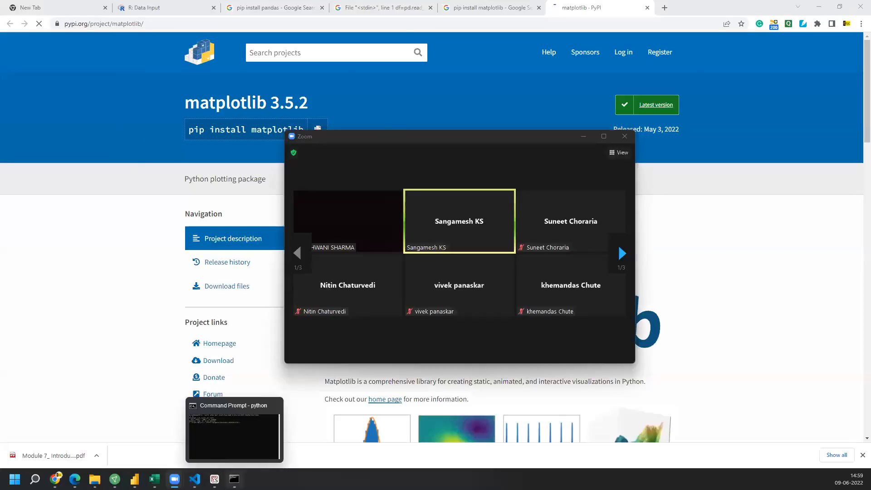
Step: Exit the Python console with q() and close the Command Prompt window
left_click(234, 479)
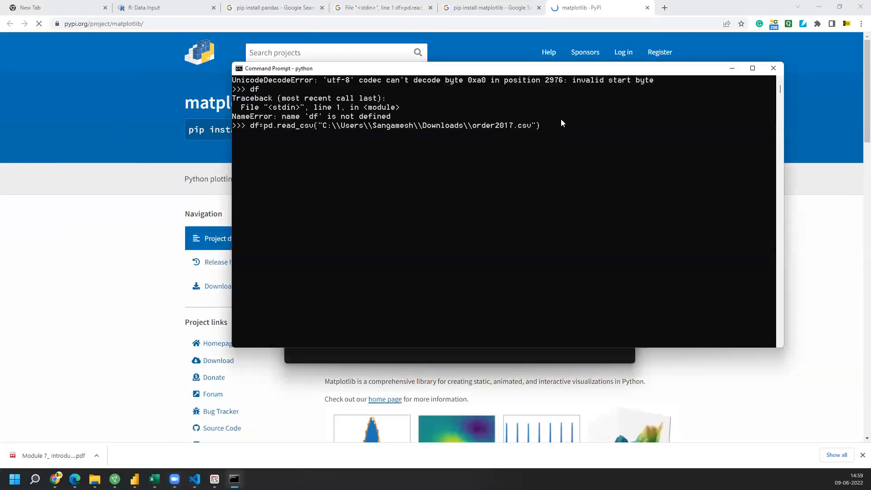
key("BackSpace")
key("BackSpace")
key("BackSpace")
key("BackSpace")
key("BackSpace")
key("BackSpace")
key("BackSpace")
key("BackSpace")
key("BackSpace")
key("BackSpace")
key("BackSpace")
key("BackSpace")
key("BackSpace")
key("BackSpace")
key("BackSpace")
key("BackSpace")
key("BackSpace")
key("BackSpace")
key("BackSpace")
key("BackSpace")
key("BackSpace")
key("BackSpace")
key("BackSpace")
key("BackSpace")
key("BackSpace")
key("BackSpace")
key("BackSpace")
key("BackSpace")
key("BackSpace")
type("q()")
key("Return")
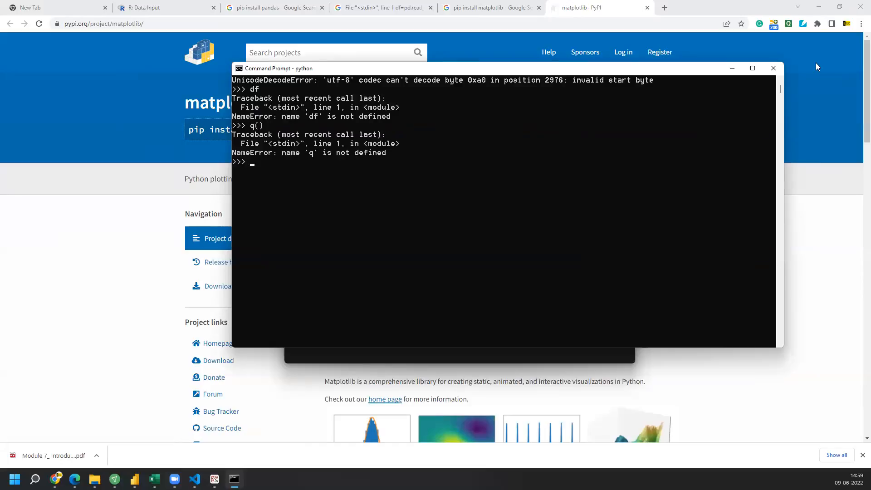
left_click(773, 68)
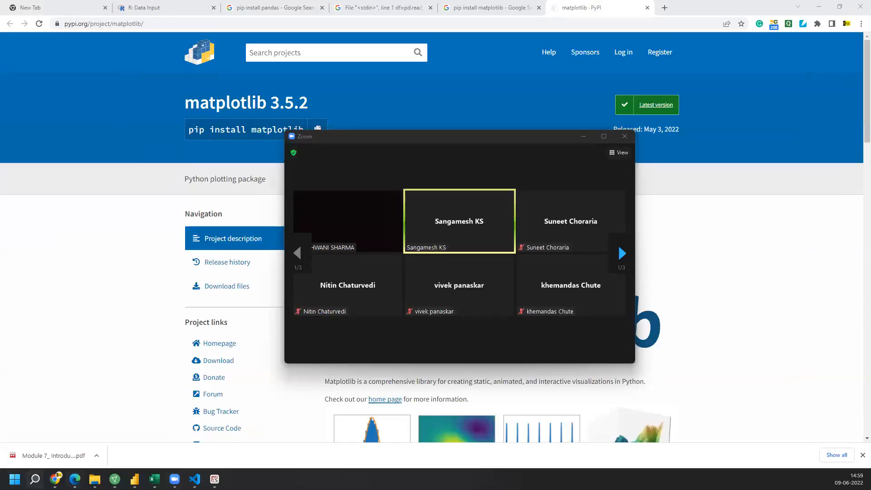
Step: Open a new Command Prompt and run 'pip install matplotlib', showing 3.3.3 already installed
left_click(35, 479)
type("cmd")
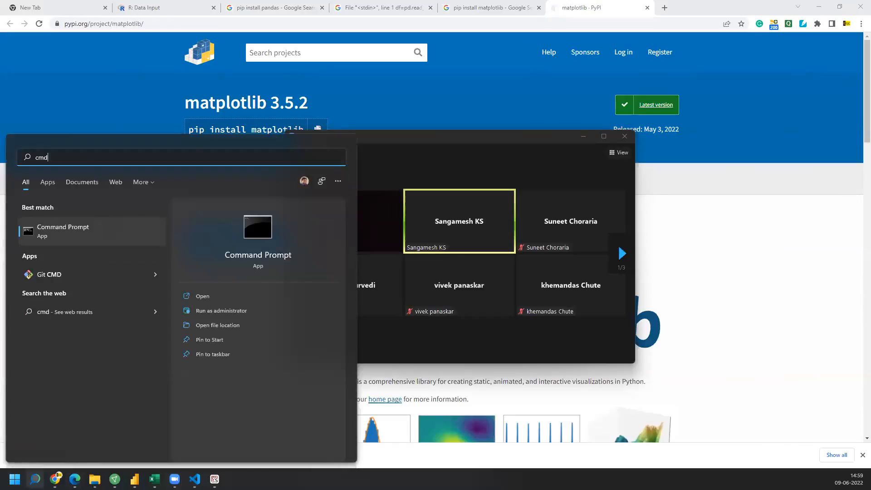
key("Escape")
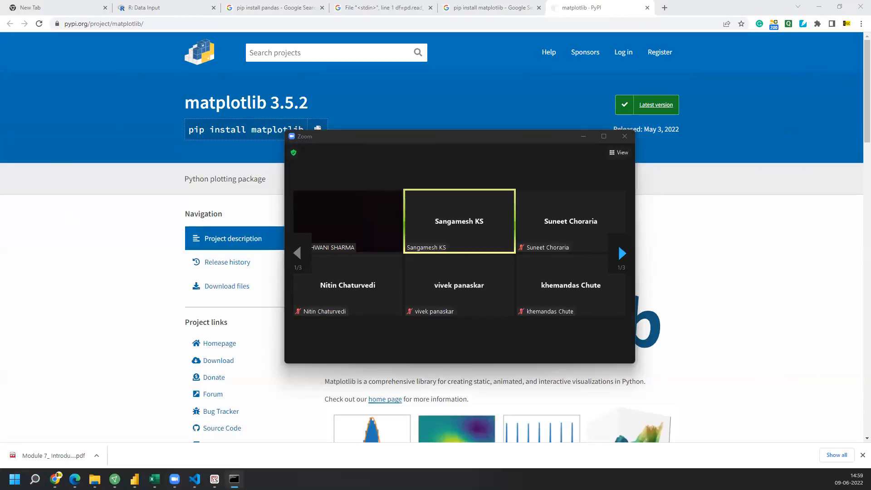
left_click_drag(0, 27, 414, 77)
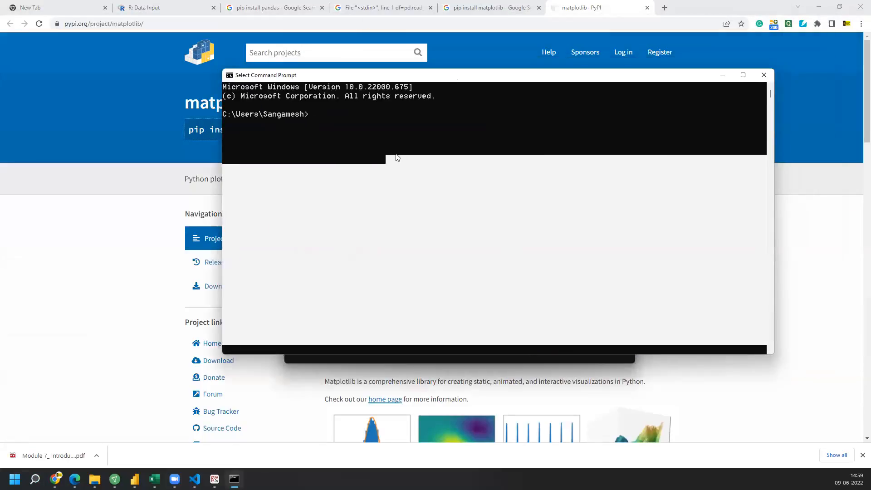
type("pip install matplotlib")
key("Return")
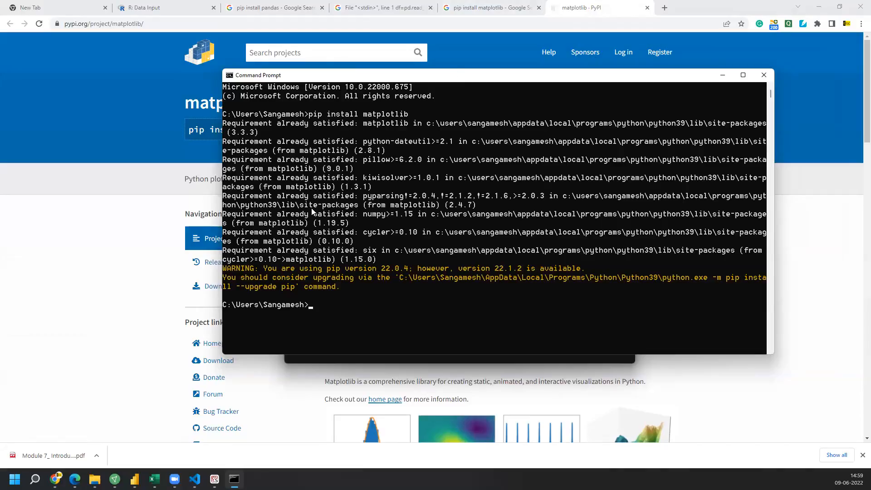
Step: Select the pip install command text, close Command Prompt, and switch to pythonscript.py in VS Code
left_click(307, 115)
left_click_drag(327, 116, 428, 119)
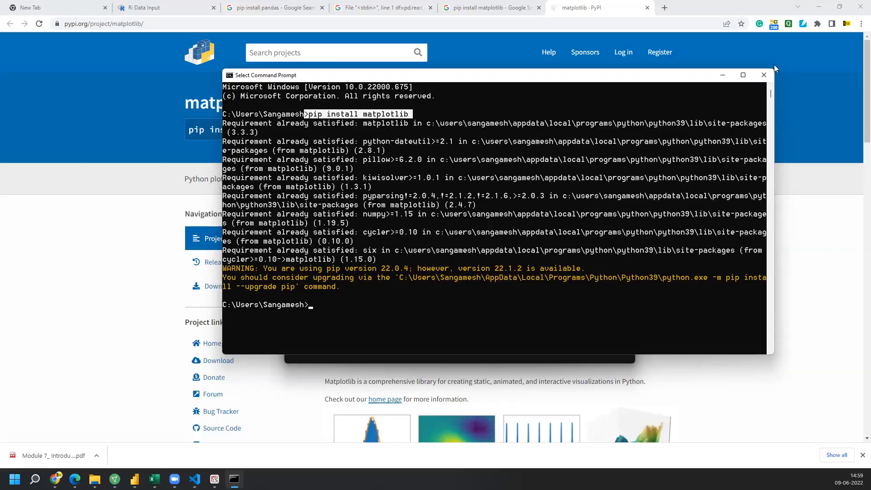
left_click(764, 74)
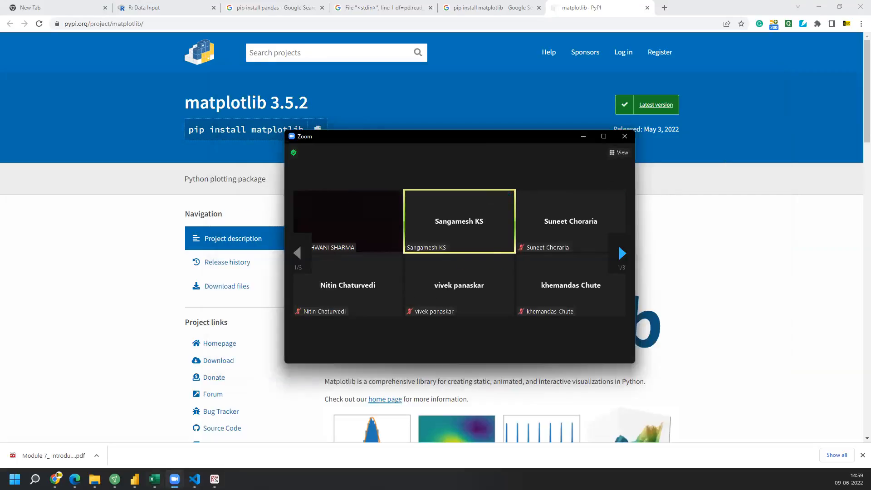
left_click(195, 479)
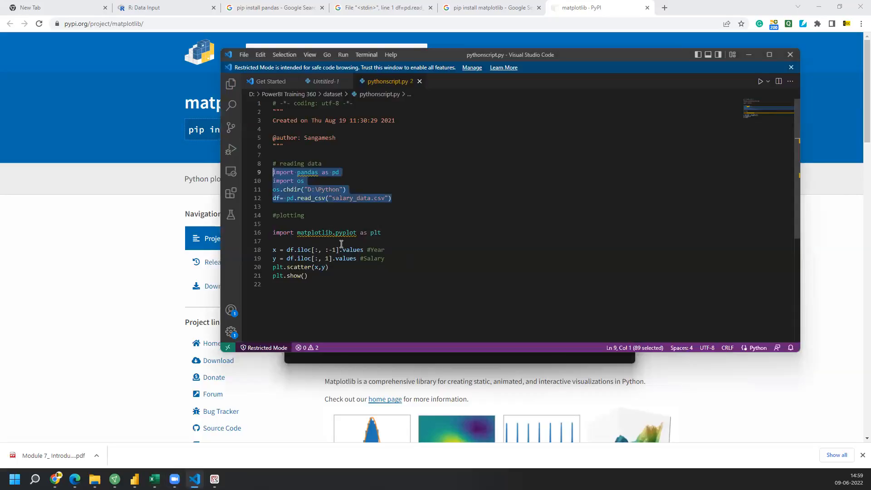
Step: Select line 16, 'import matplotlib.pyplot as plt', in pythonscript.py
left_click(382, 233)
left_click_drag(382, 233, 271, 235)
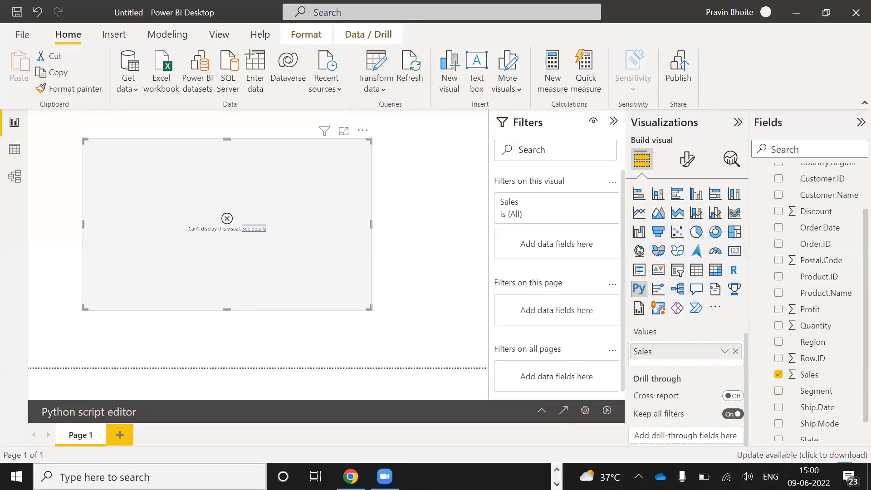
Step: Open Command Prompt via a 'coom' search and paste 'pip install matplotlib', which isn't recognised
left_click(104, 476)
type("coom")
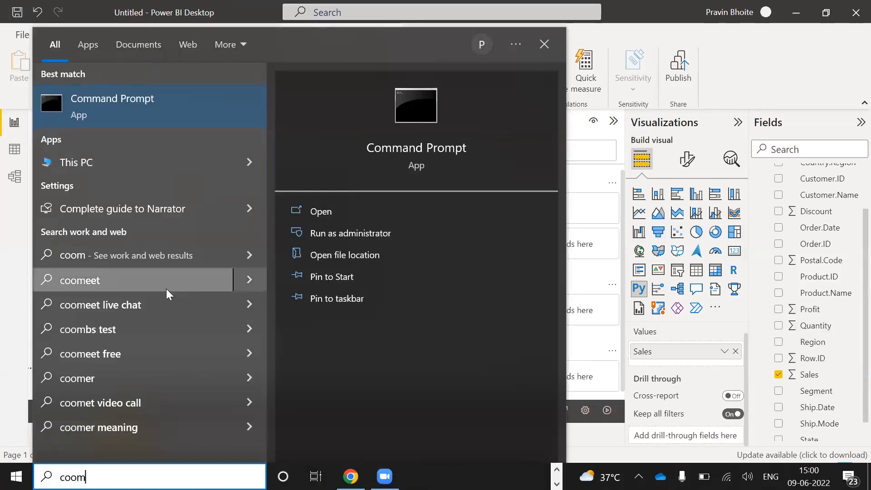
left_click(141, 118)
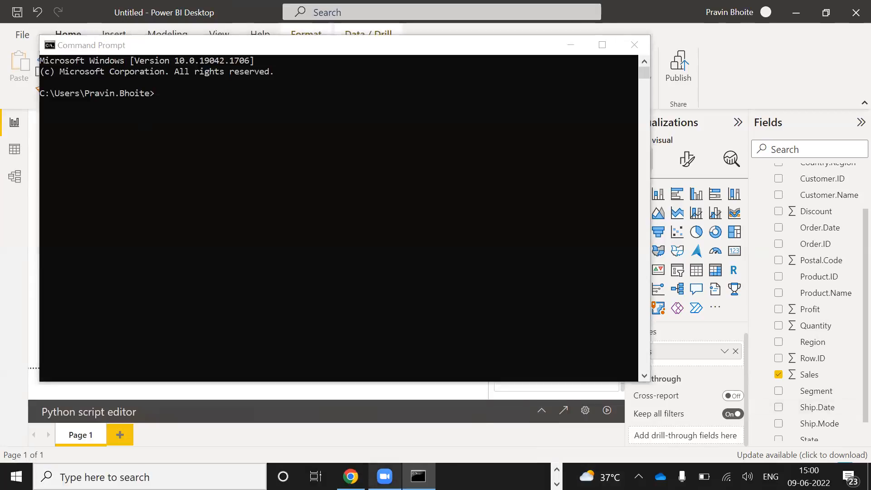
left_click(247, 98)
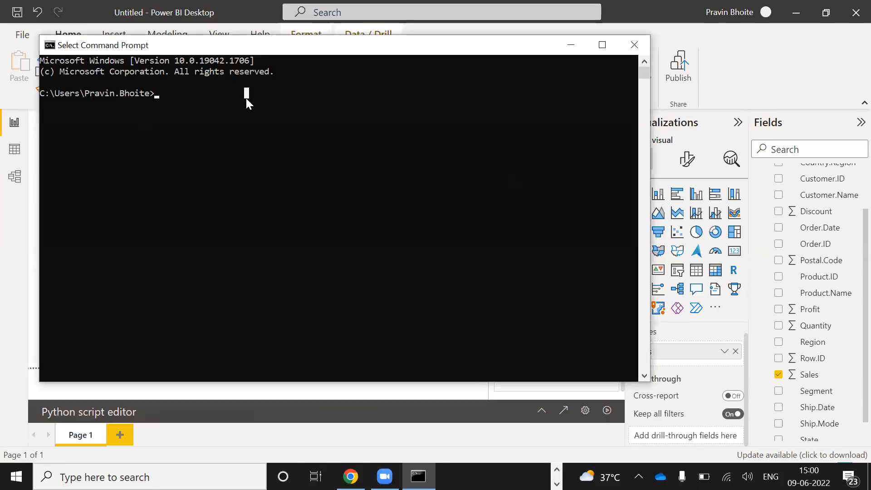
type("pip install matplotlib")
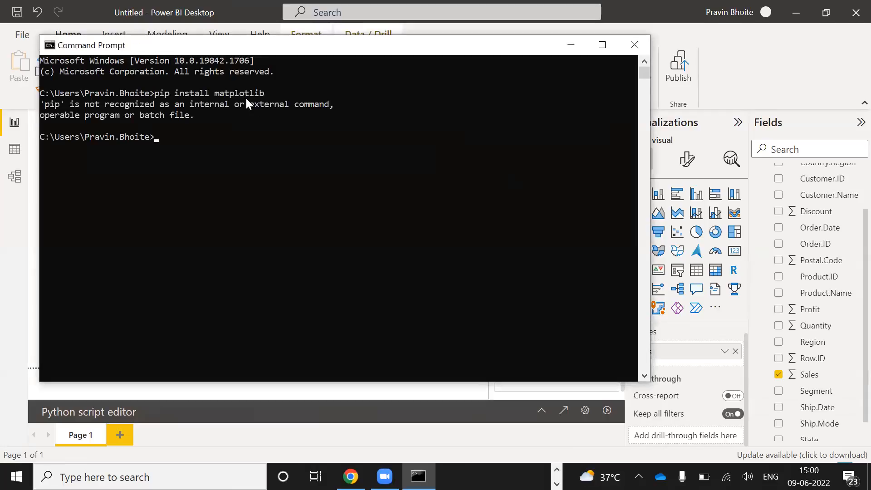
Step: Run 'python' in the console, then minimise all windows to show the desktop
left_click(175, 137)
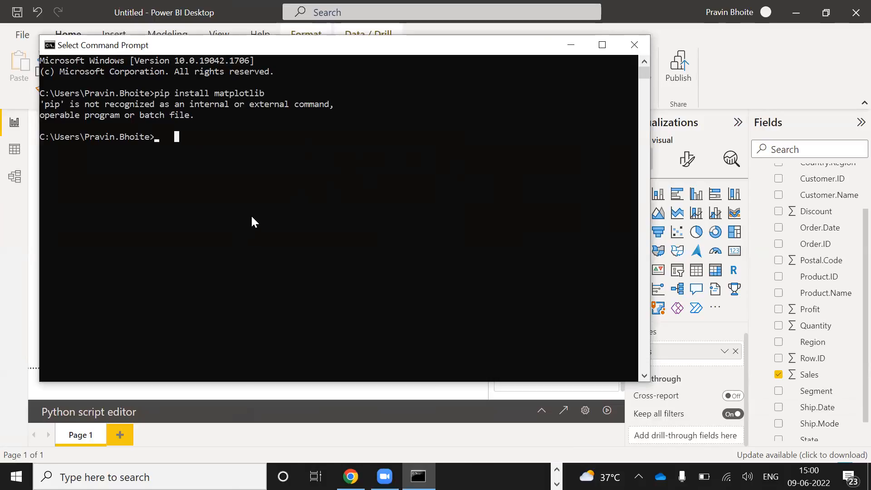
key("Escape")
type("python")
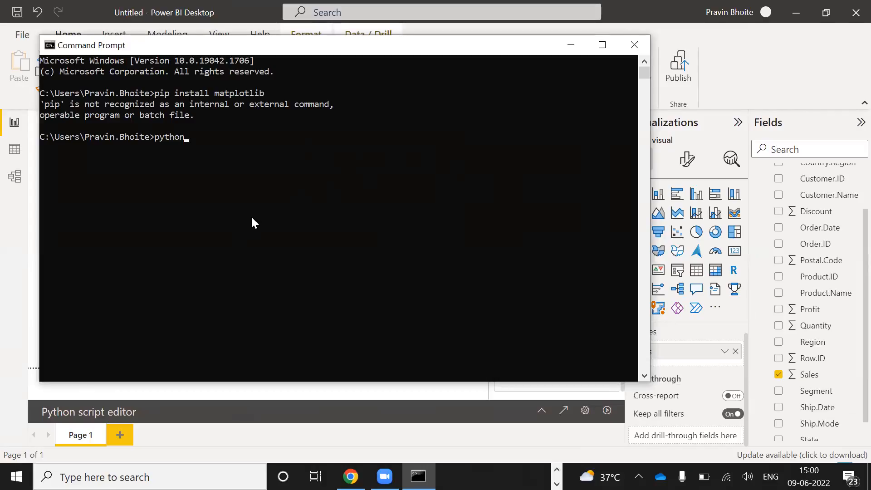
key("Return")
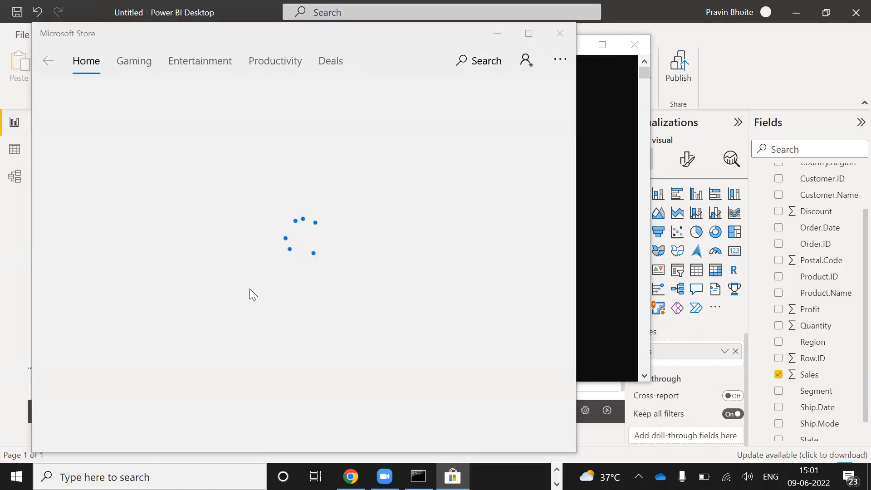
key("super+d")
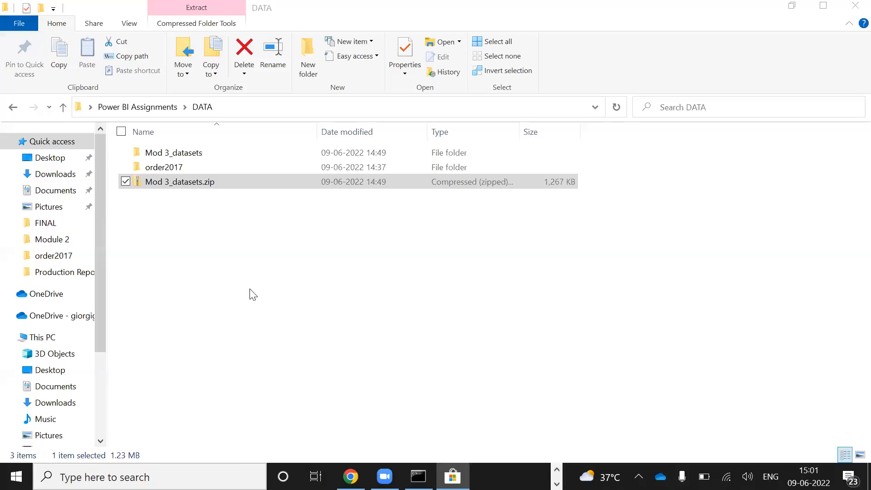
Step: Step through desktop icons starting with P to the Power BI Assignments folder and reveal more pinned apps
left_click(233, 191)
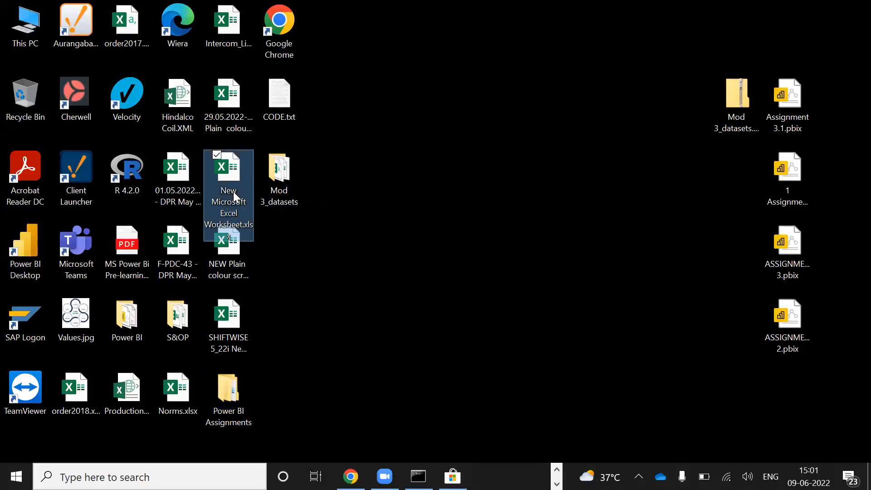
key("p")
key("p")
key("p")
key("p")
key("p")
key("p")
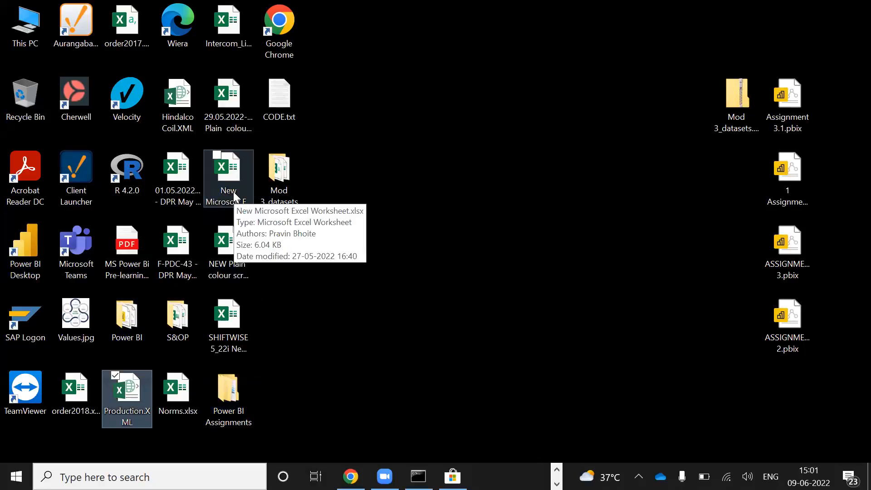
key("p")
key("p")
key("p")
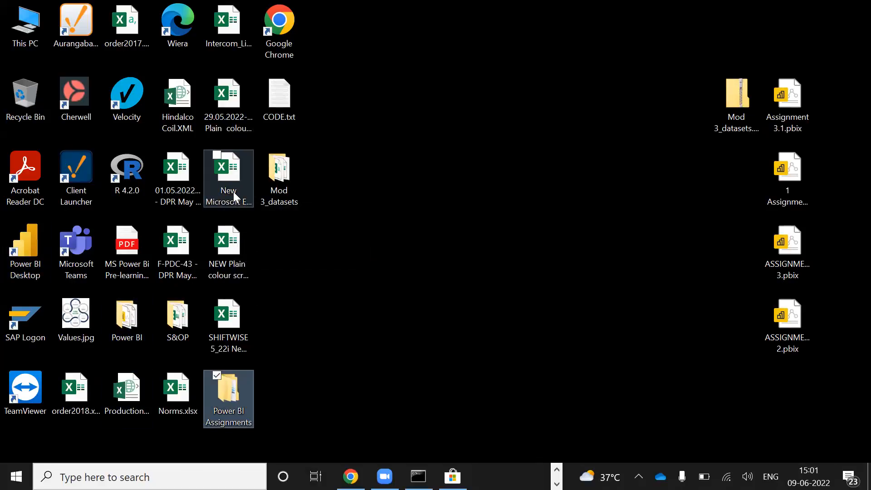
key("p")
key("p")
key("p")
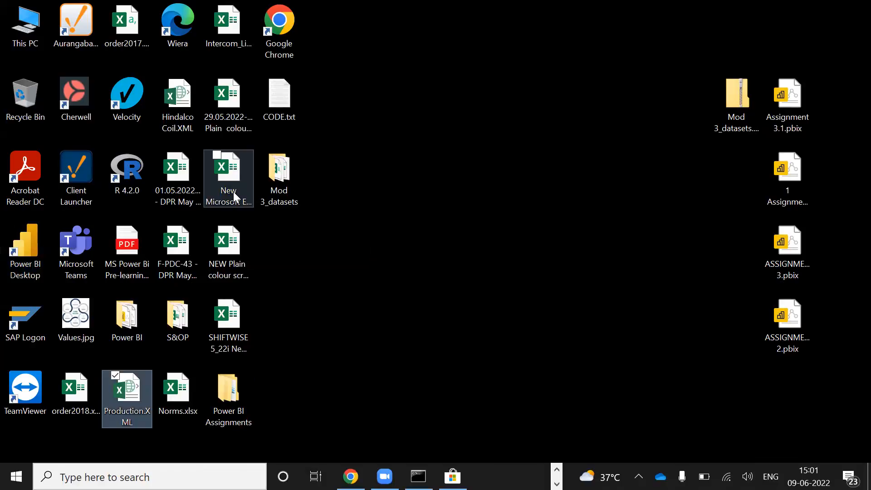
left_click(557, 469)
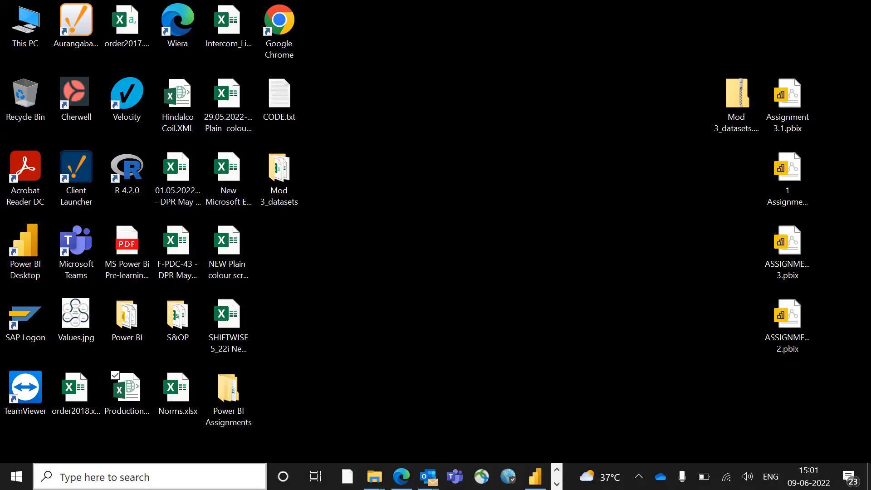
Step: Search Windows for 'pyth' so Python 3.10 (64-bit) appears as best match
left_click(150, 477)
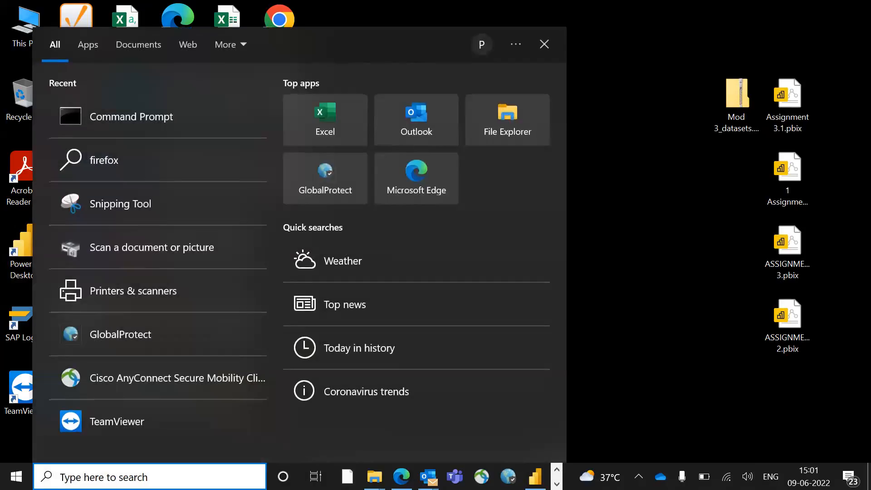
type("pa")
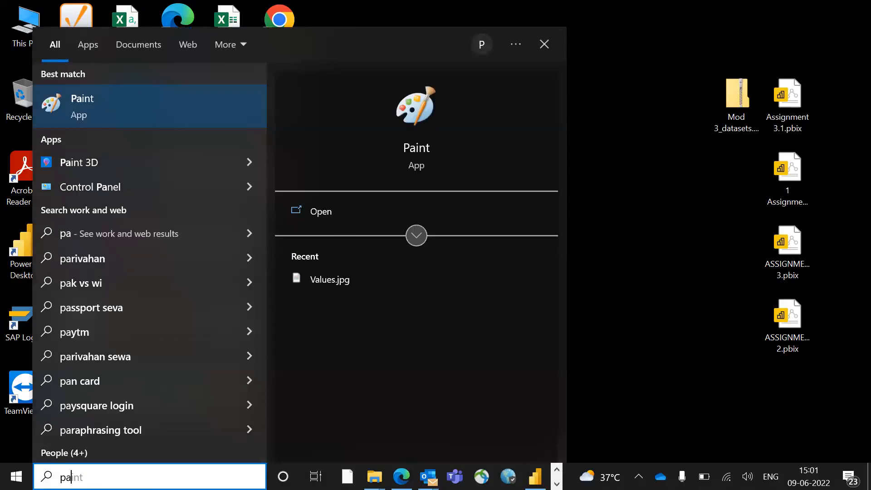
type("y")
key("Escape")
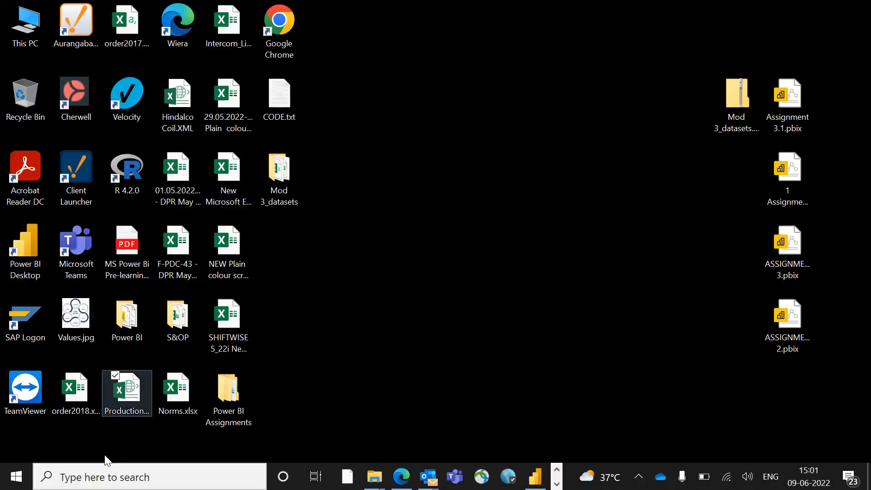
left_click(109, 476)
type("pyth")
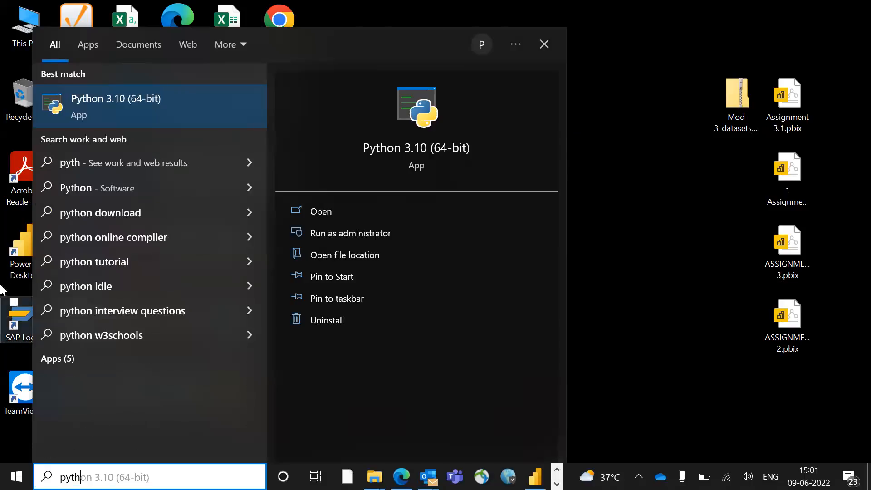
Step: Launch the Python 3.10 (64-bit) interpreter, then close its console window
left_click(136, 111)
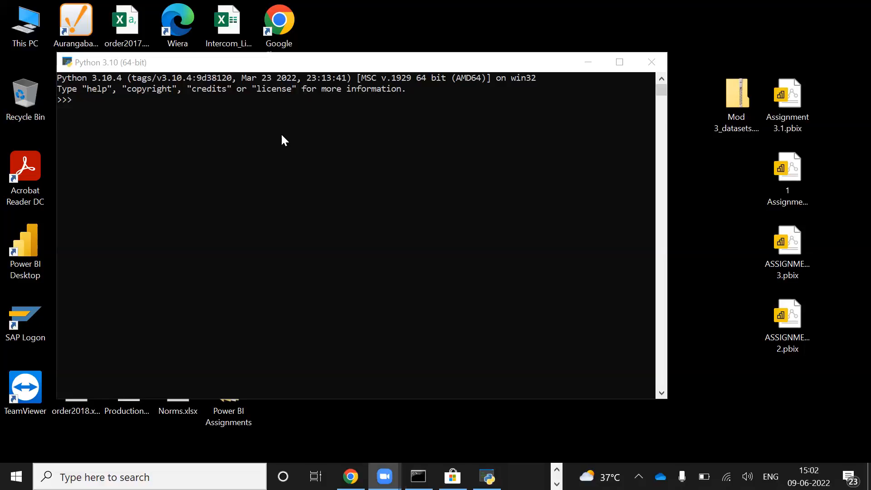
left_click(651, 62)
Step: Run 'python' in Command Prompt, then close the Microsoft Store window it opened
left_click(418, 476)
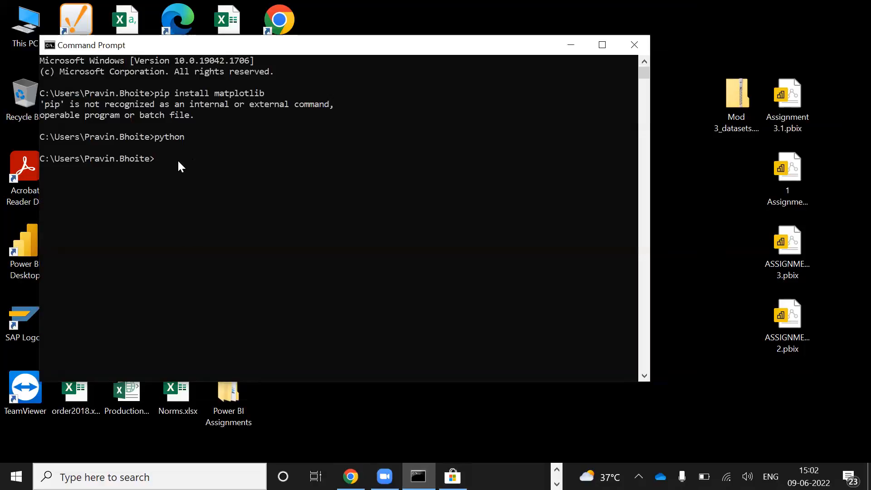
type("python")
key("Return")
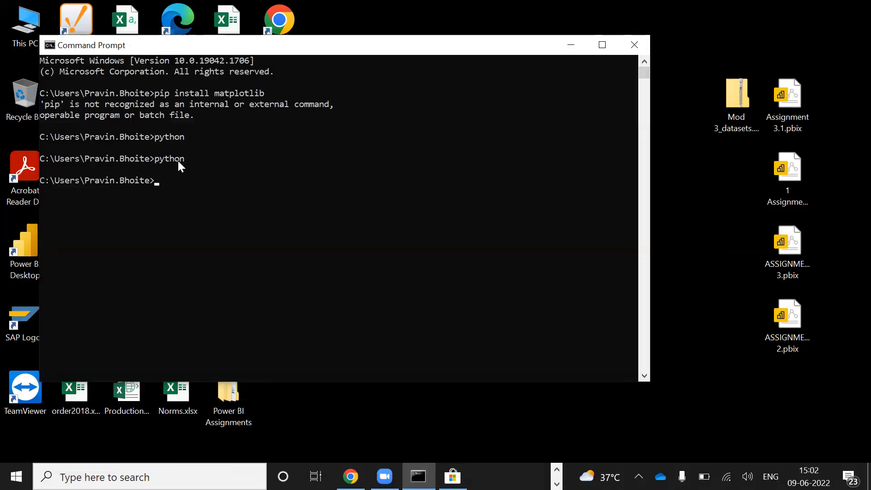
left_click(162, 20)
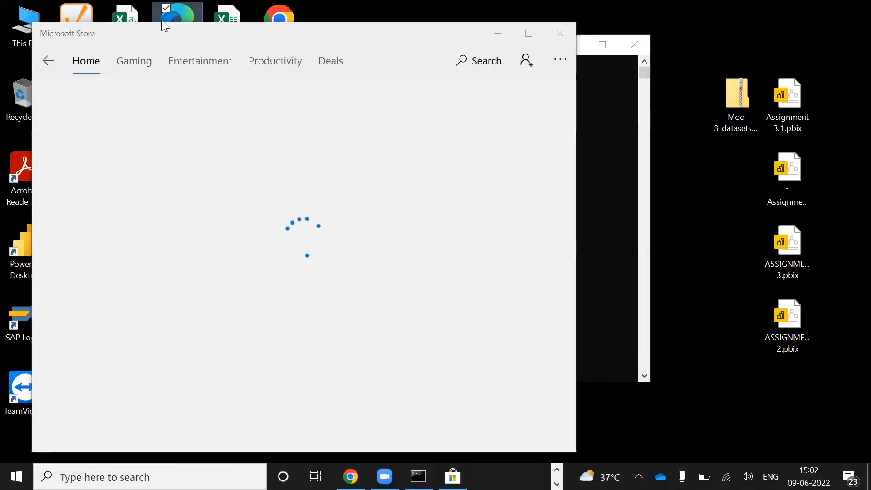
left_click(561, 33)
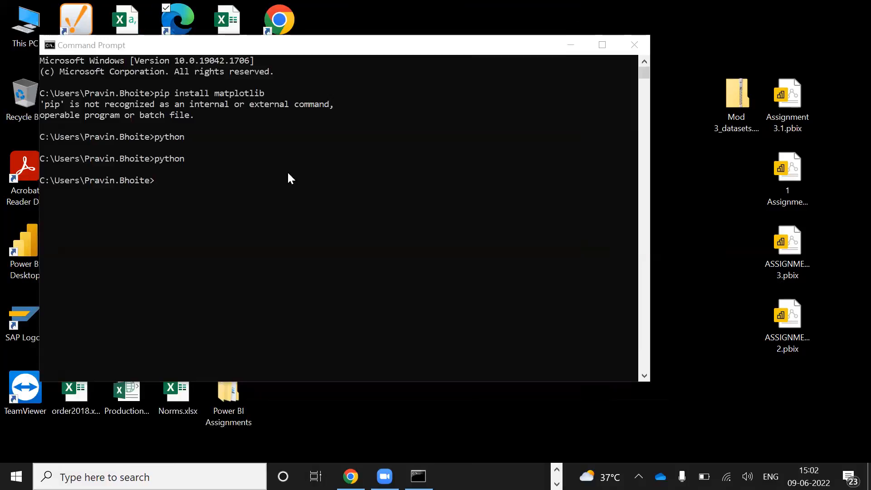
Step: Search for Python and open the file location of the Python 3.10 shortcut
left_click(114, 477)
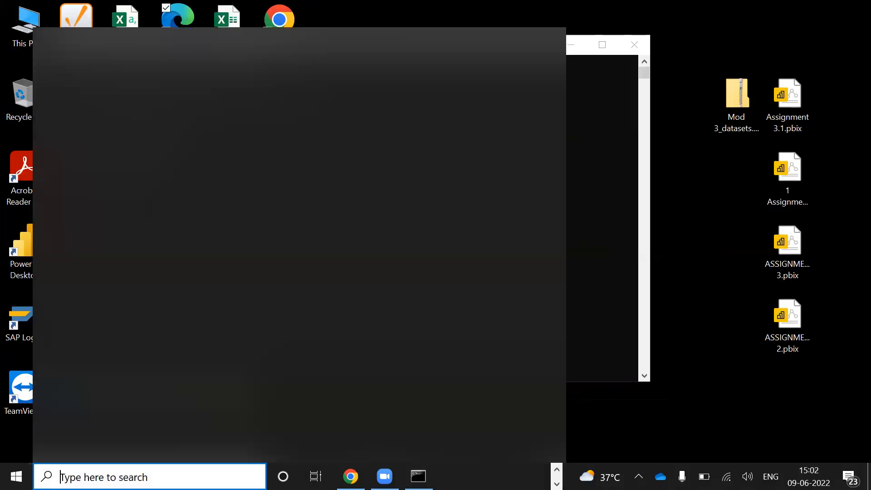
type("pytgh")
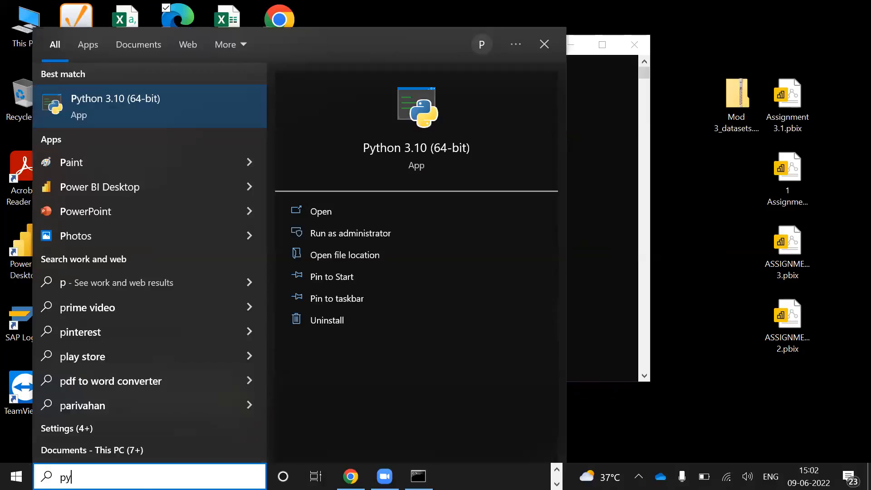
key("BackSpace")
key("BackSpace")
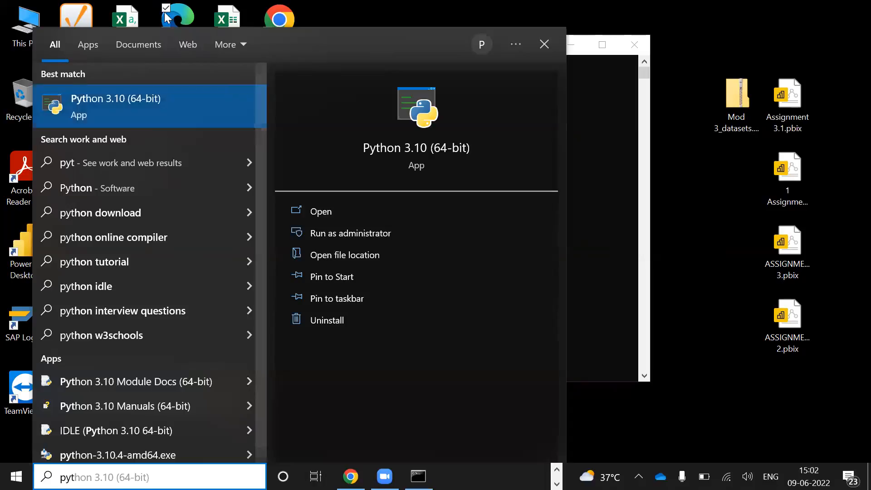
right_click(123, 115)
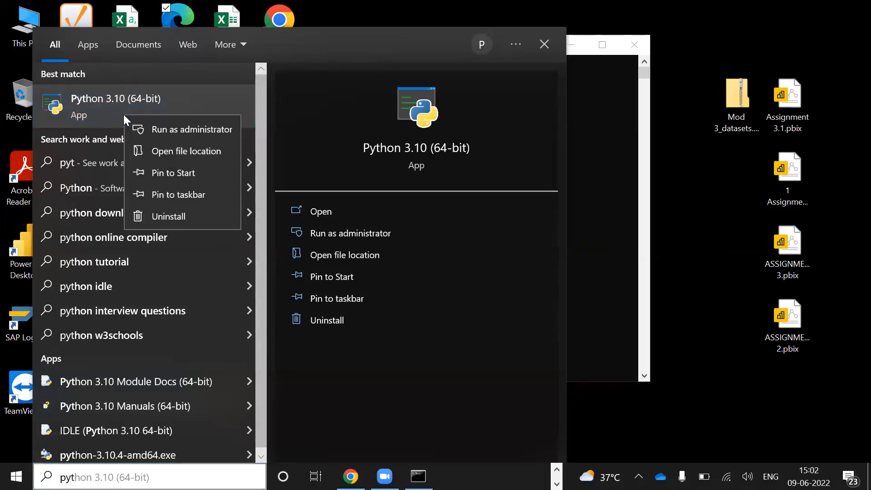
left_click(182, 152)
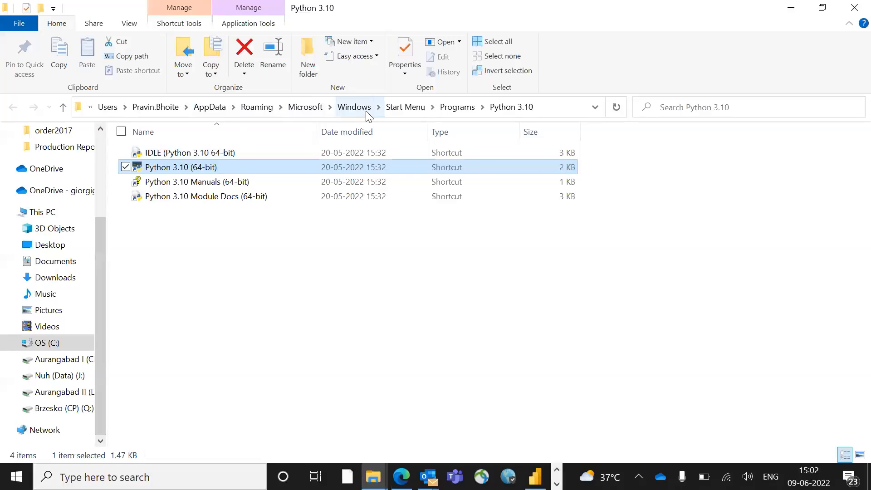
Step: Reveal the full Python 3.10 Start Menu folder path, then switch to the Edge browser
left_click(549, 108)
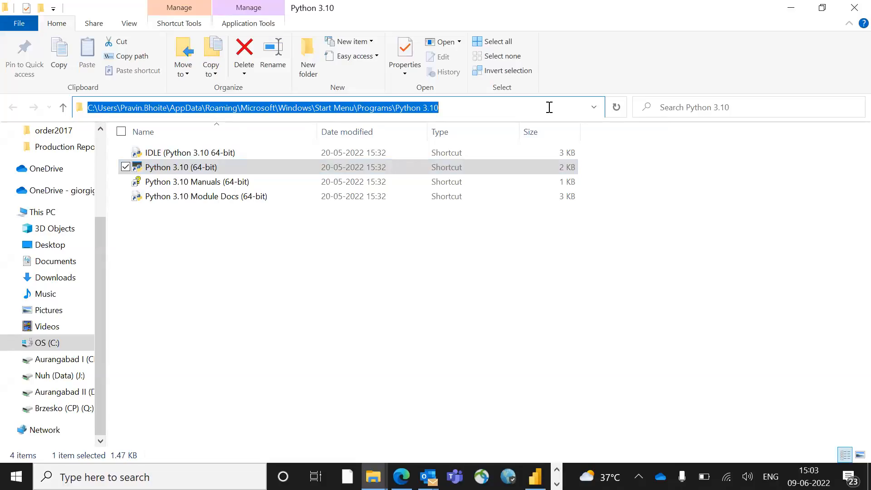
left_click(401, 476)
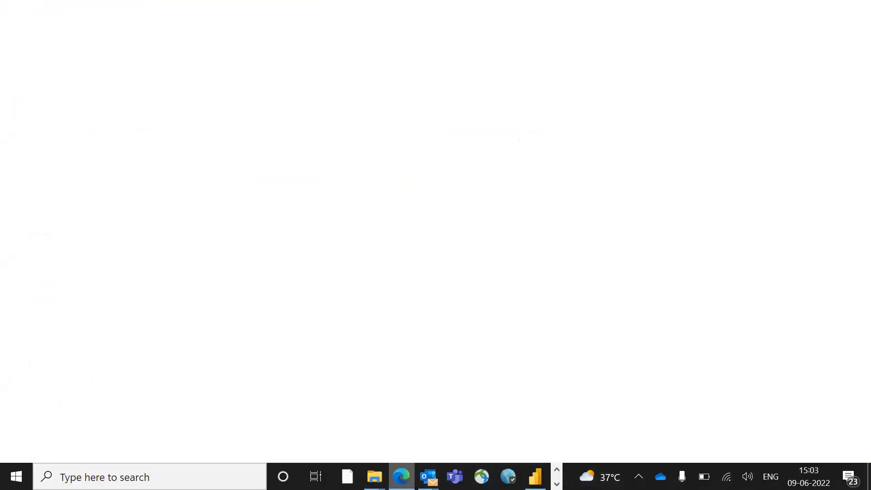
Step: Search the web for 'cmd python not working' and open the pyquestions.com article
left_click(363, 39)
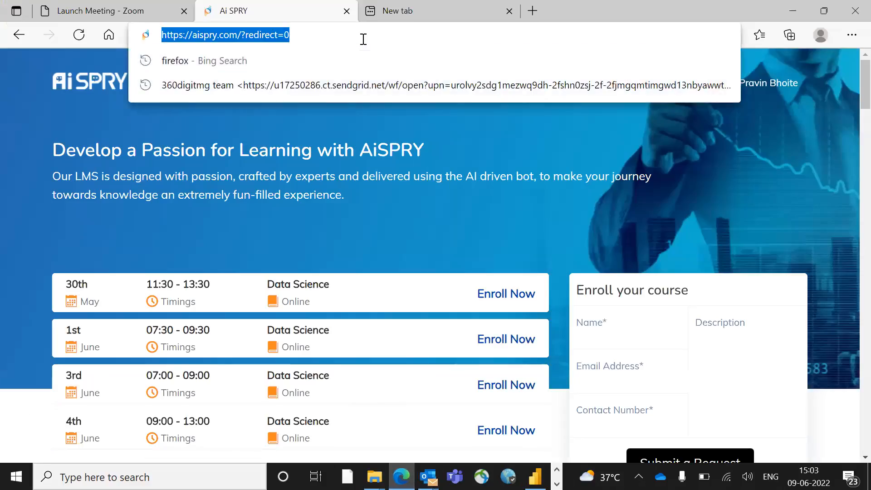
type("c")
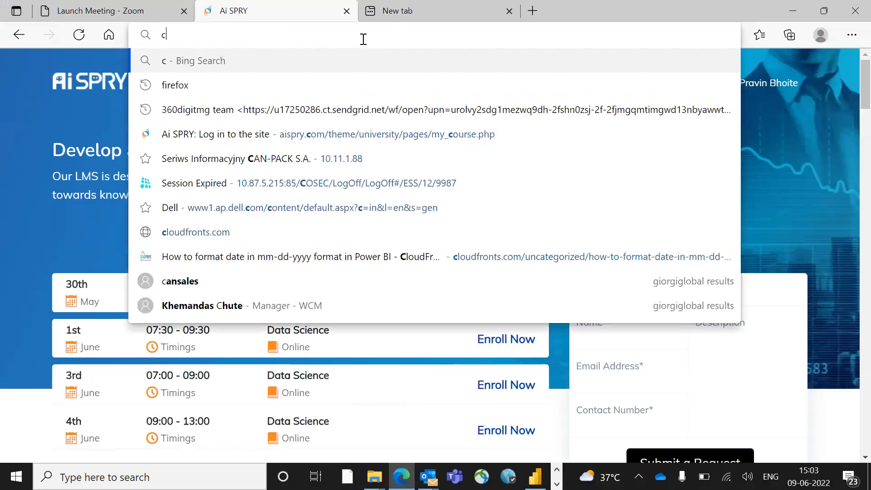
type("md python")
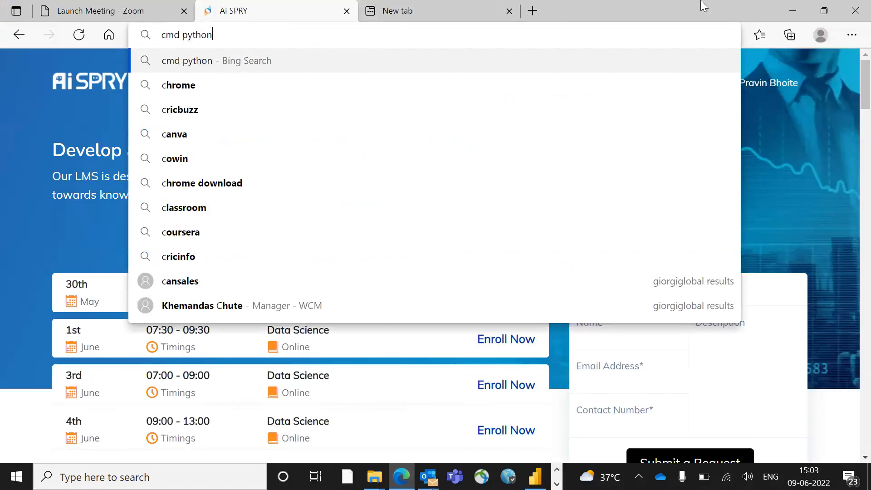
type(" not working")
key("Return")
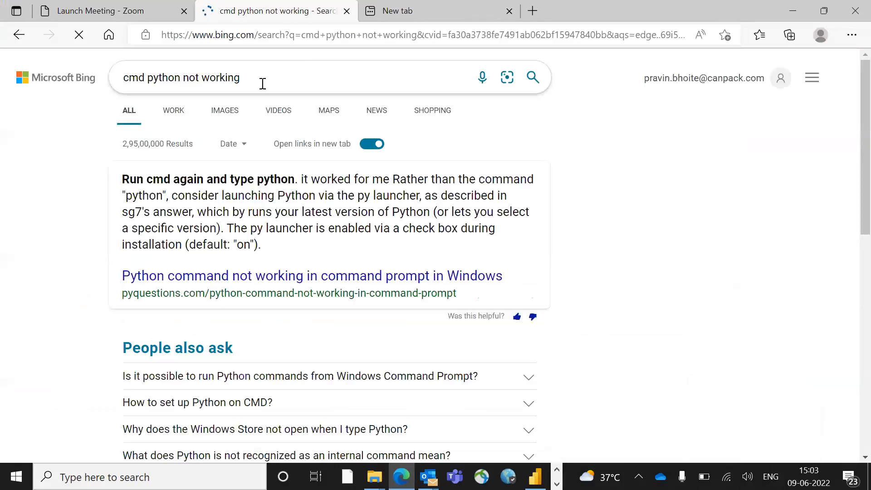
left_click(236, 277)
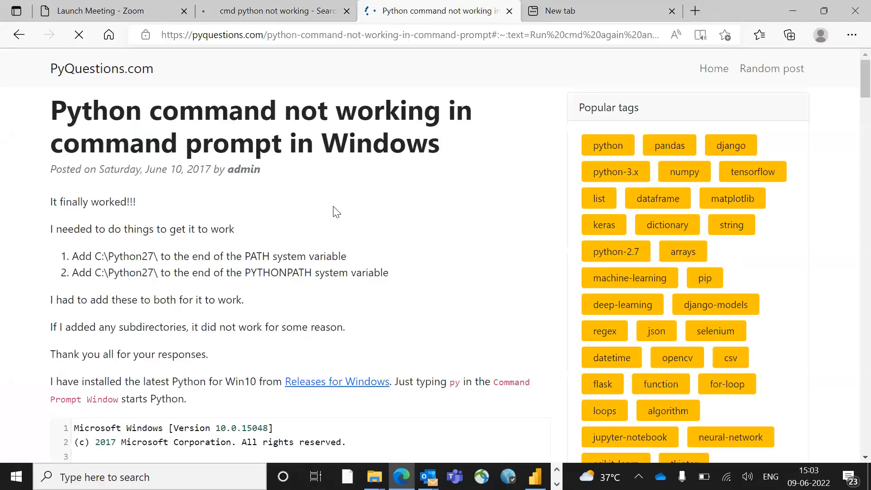
Step: Read through the 'Python command not working in command prompt in Windows' article
scroll(144, 385, "down", 5)
scroll(143, 386, "down", 3)
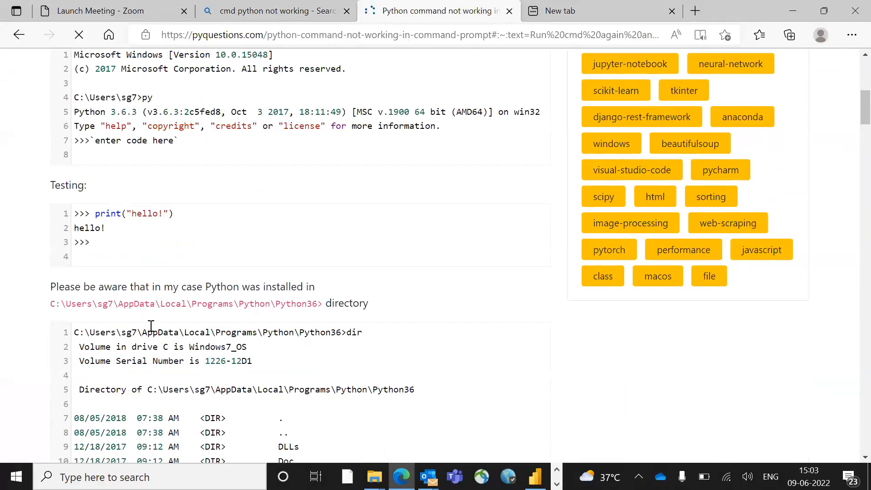
scroll(145, 343, "down", 3)
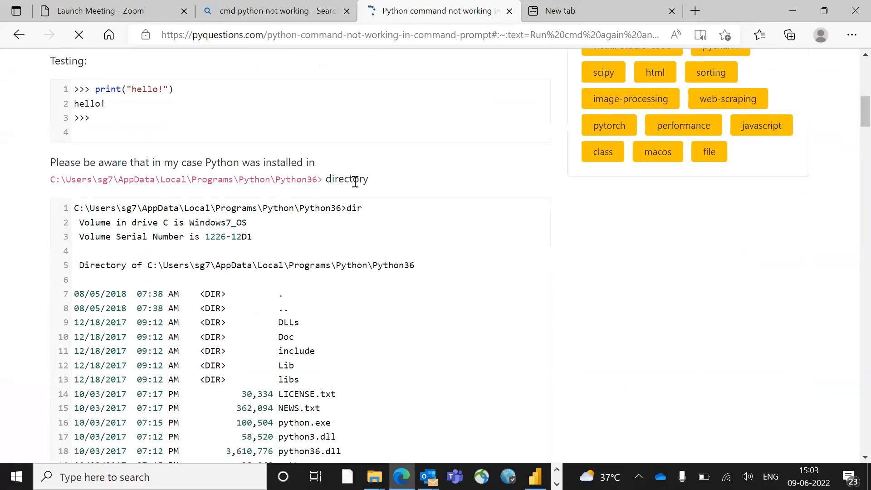
scroll(205, 297, "down", 2)
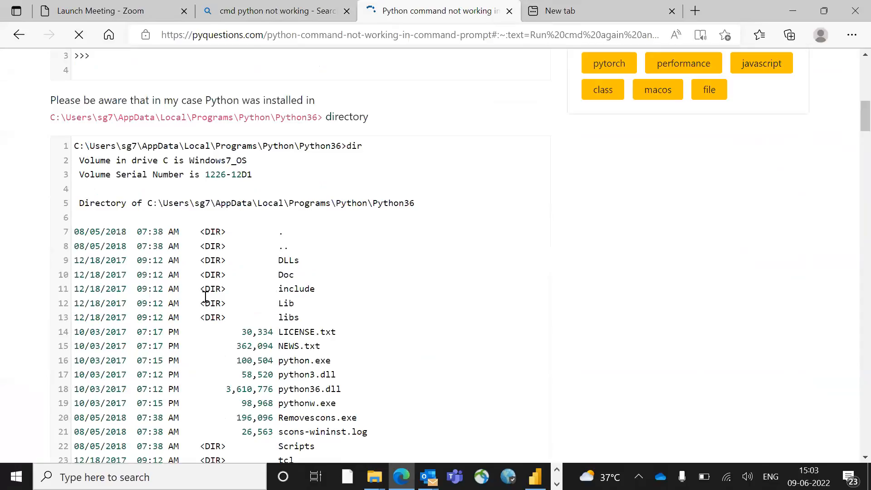
scroll(205, 297, "down", 20)
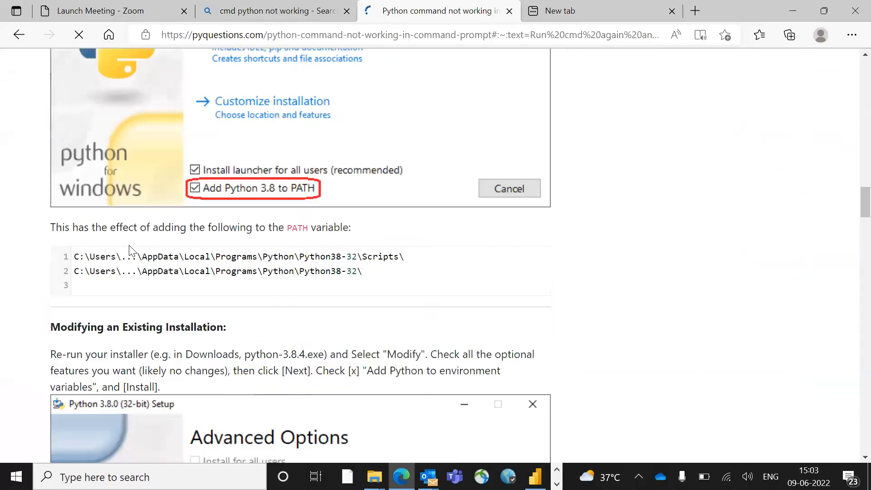
scroll(165, 288, "down", 4)
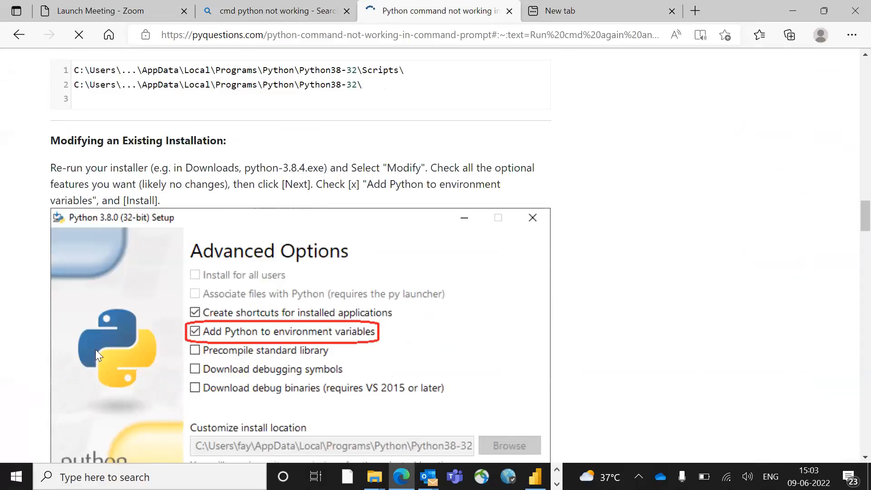
scroll(278, 352, "down", 4)
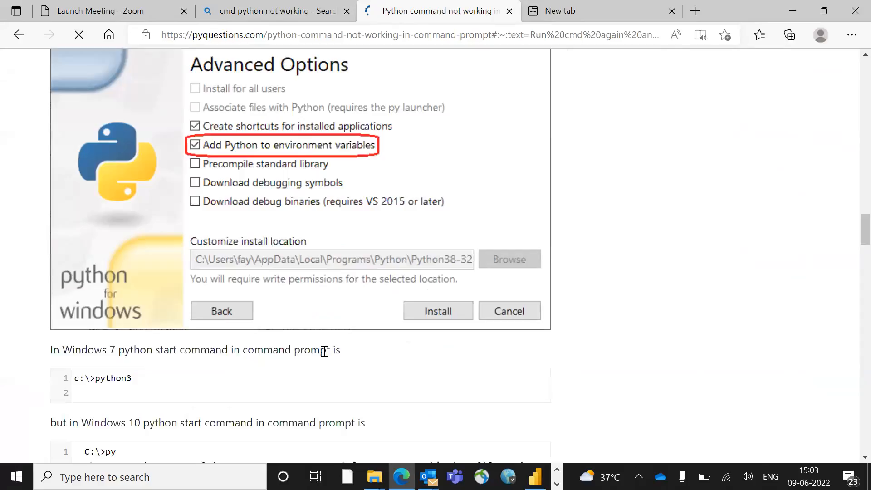
scroll(171, 398, "down", 5)
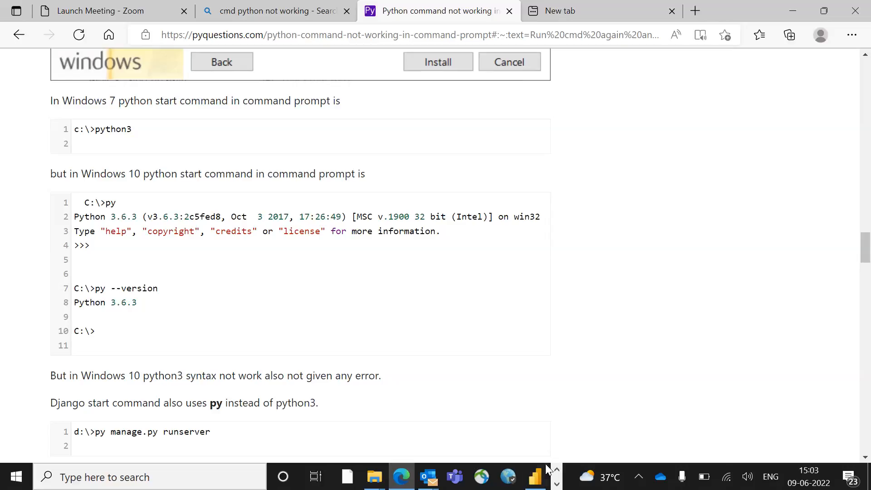
scroll(213, 206, "up", 4)
scroll(213, 206, "up", 16)
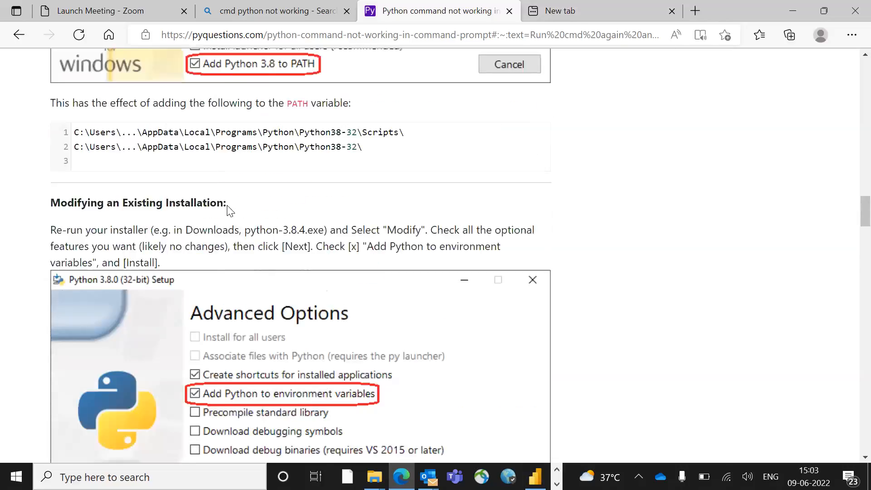
scroll(233, 204, "up", 20)
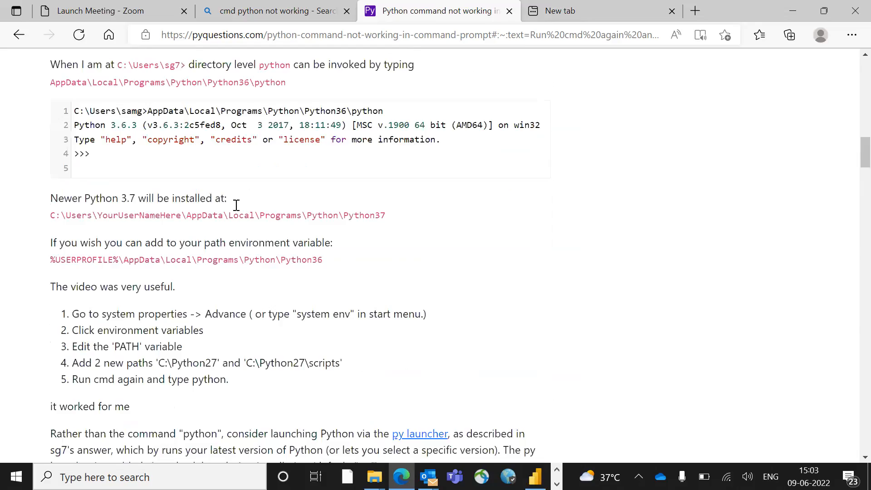
scroll(235, 217, "up", 9)
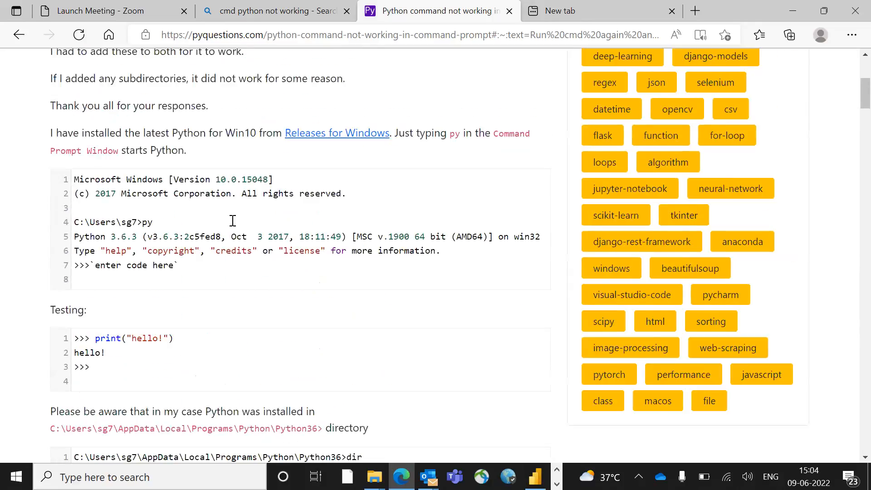
scroll(233, 221, "down", 6)
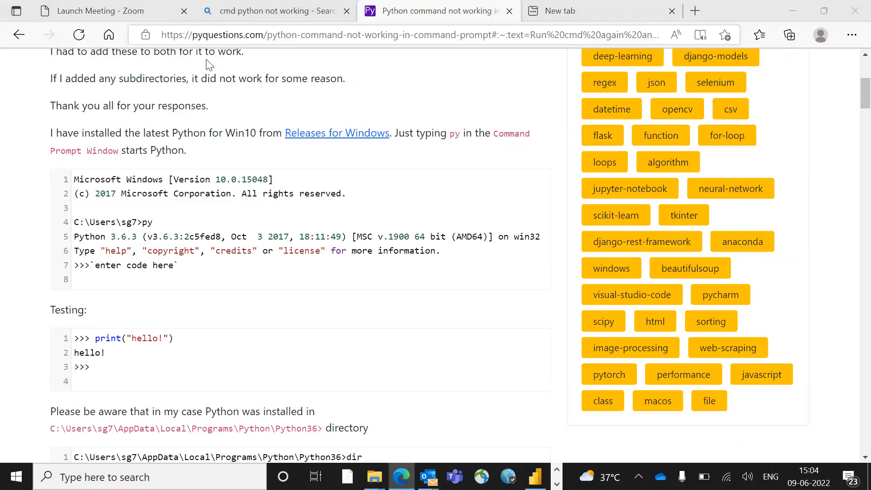
Step: Select the article's web address, then go back to the Power BI report
key("ctrl+l")
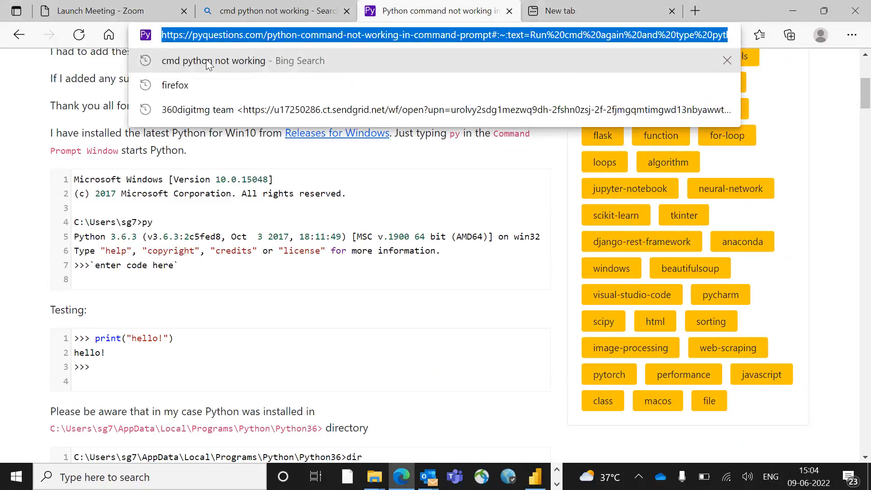
left_click(232, 141)
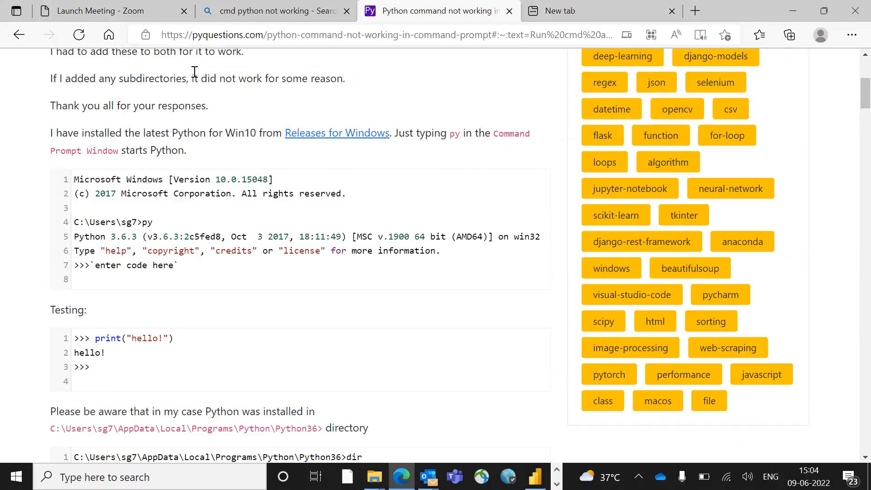
key("alt+Tab")
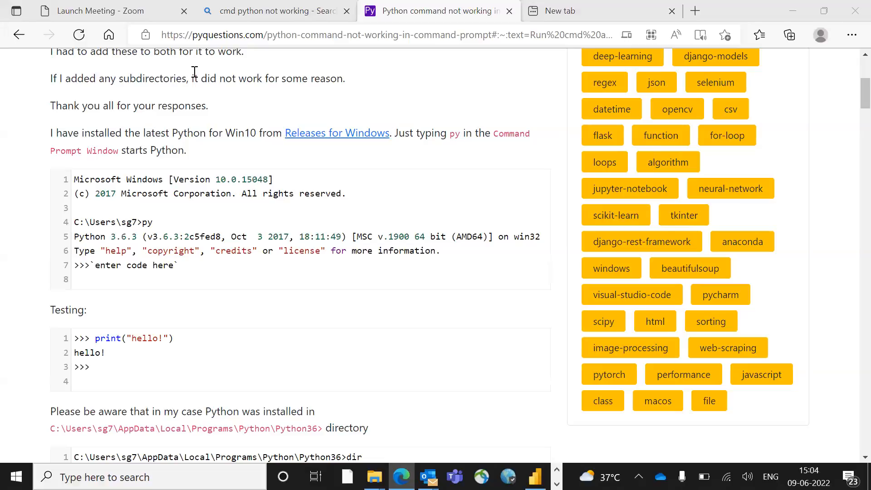
scroll(194, 71, "up", 5)
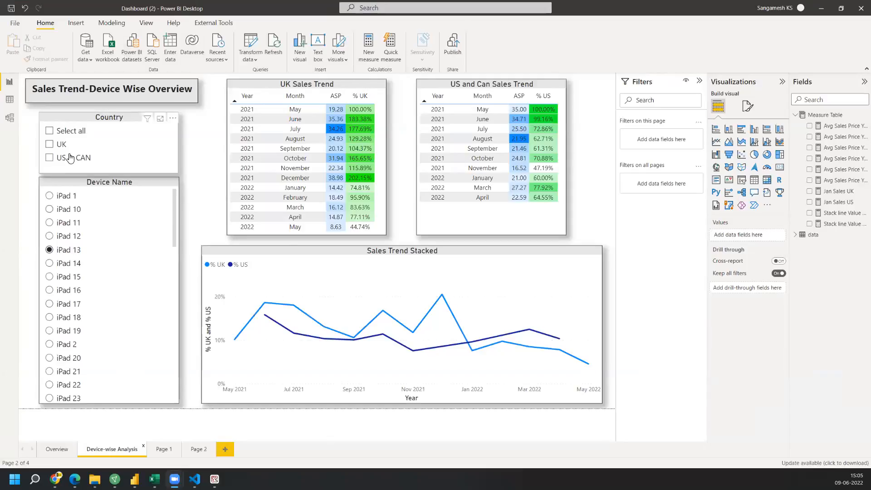
Step: Filter the Country slicer to UK, then US & CAN, then select all countries
scroll(84, 352, "down", 15)
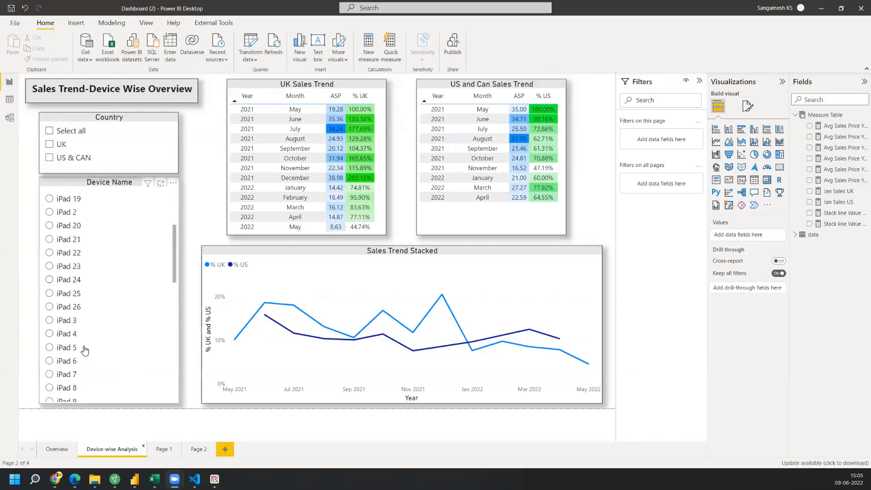
scroll(83, 351, "up", 15)
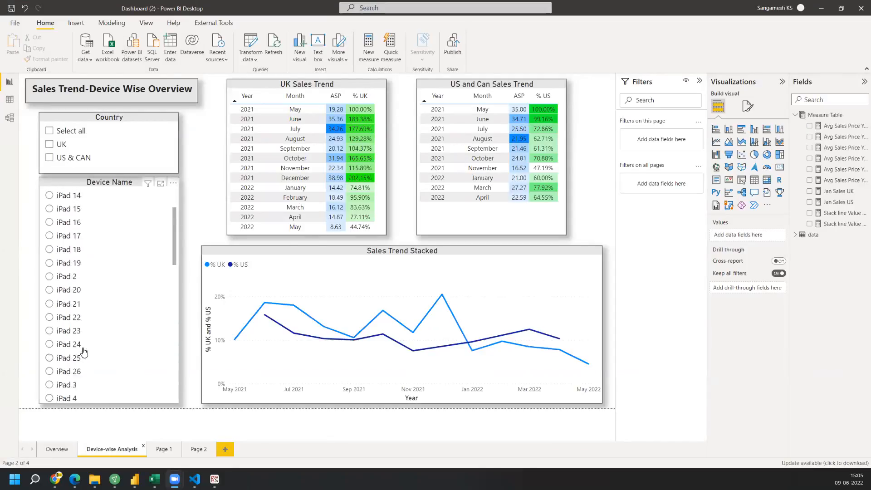
left_click(51, 145)
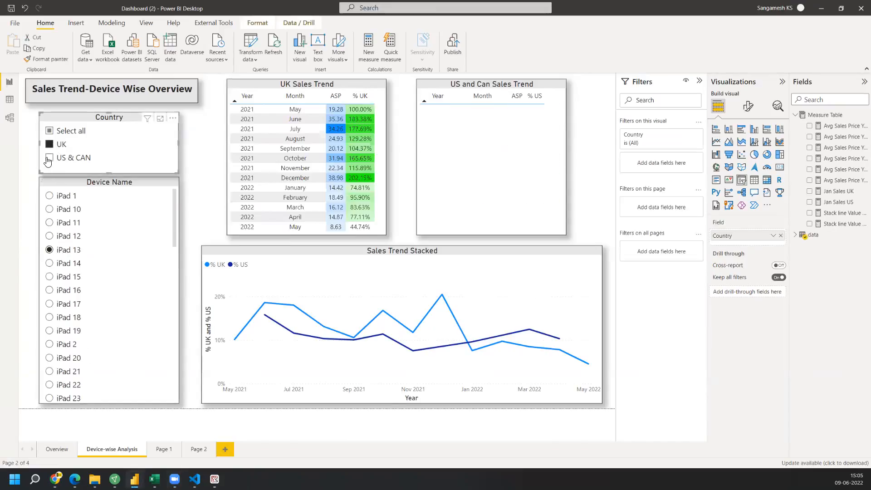
left_click(49, 158)
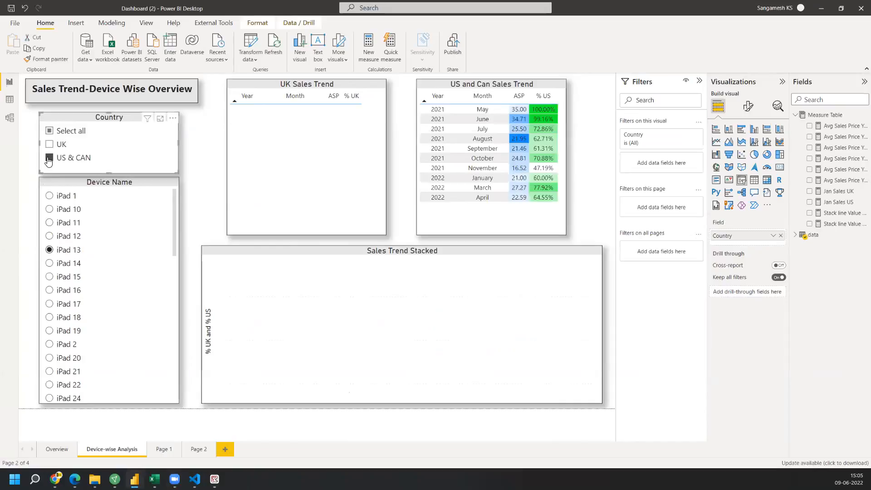
left_click(51, 131)
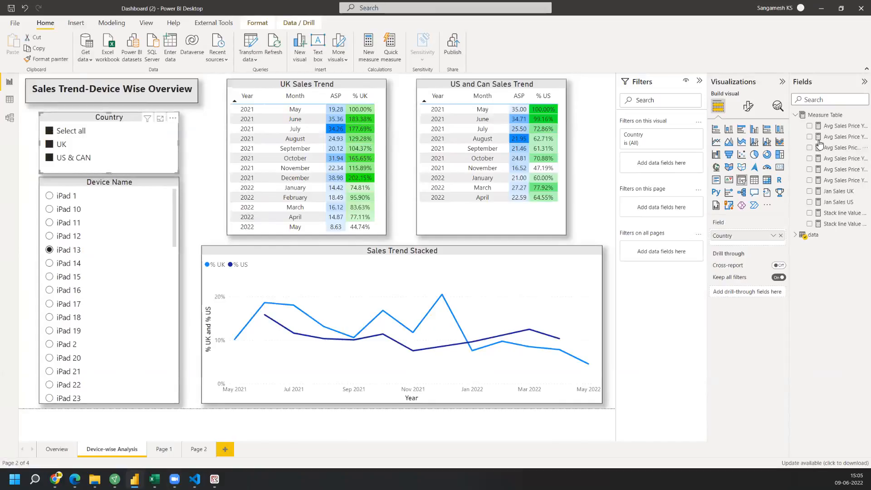
Step: Expand the data table's field list and briefly view the File menu
left_click(796, 234)
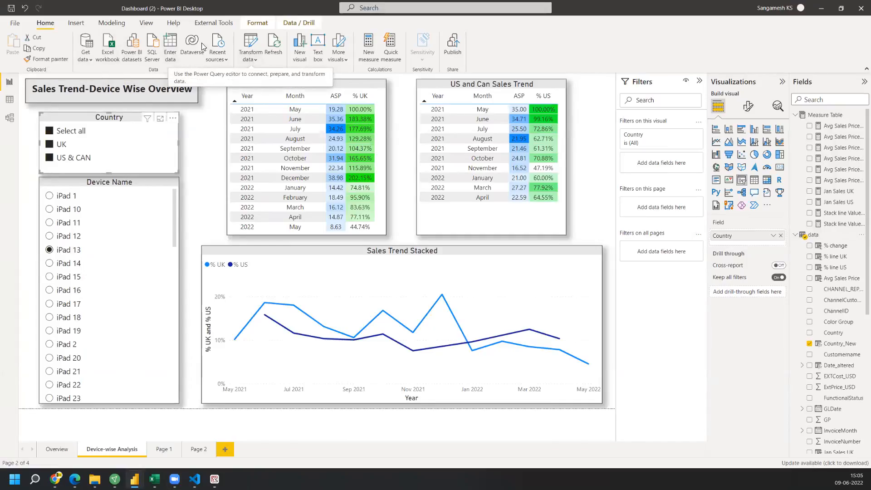
left_click(15, 23)
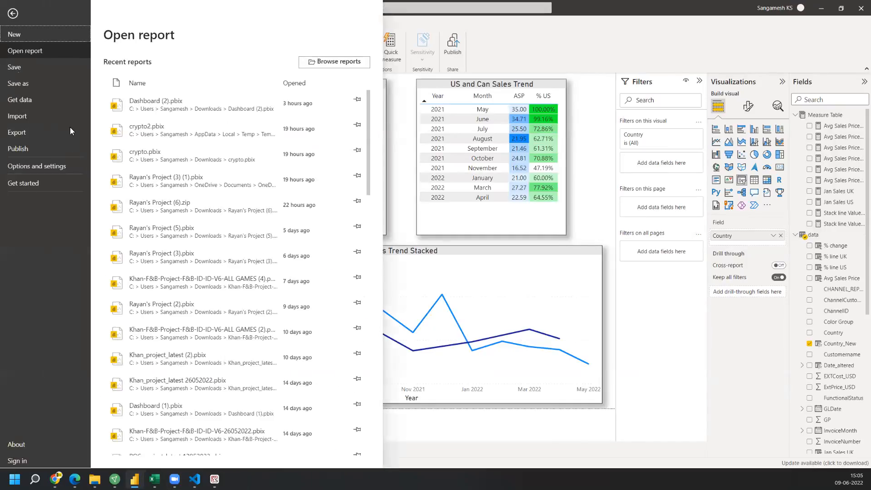
left_click(553, 42)
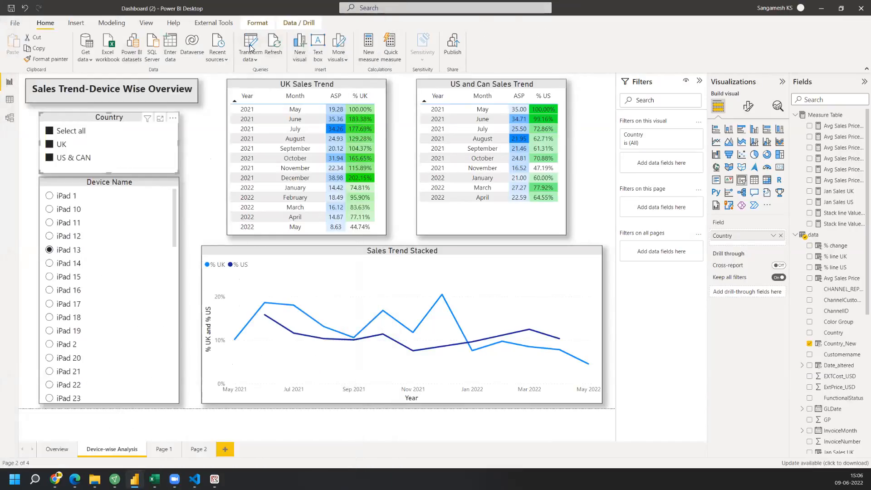
Step: Open Transform data and highlight the missing GSales_L12M CSV path in the DataSource.Error
left_click(251, 46)
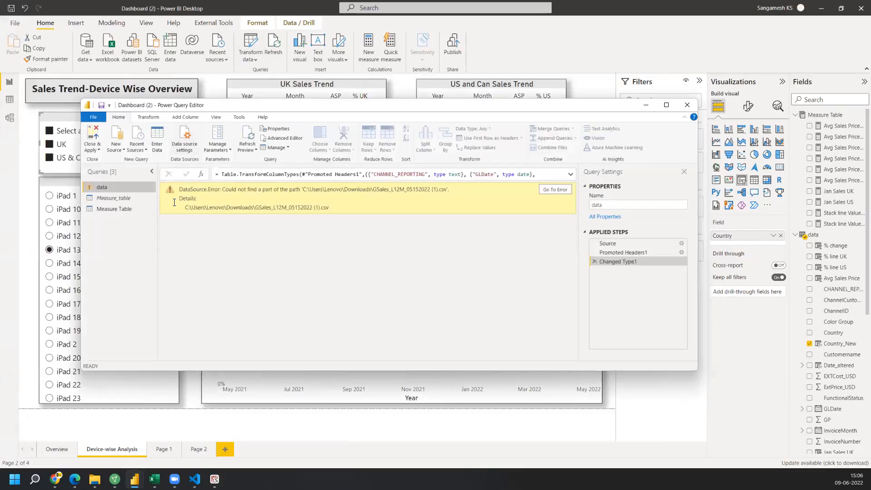
left_click_drag(186, 207, 228, 206)
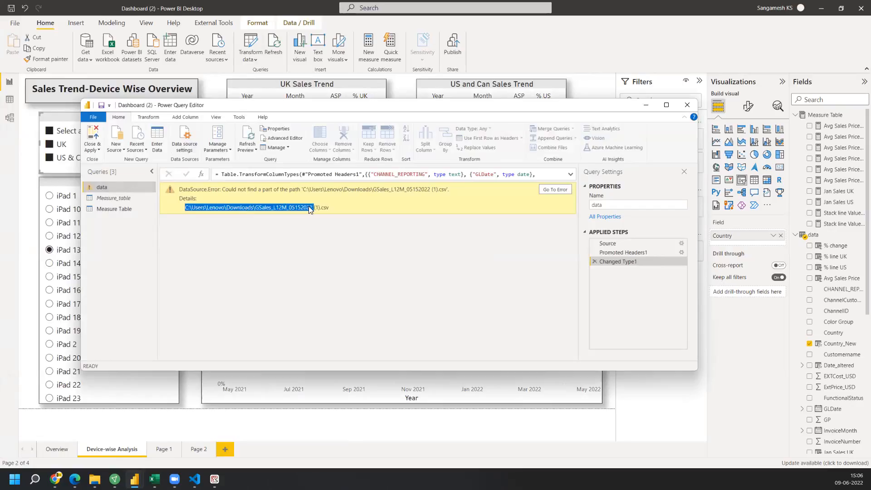
left_click_drag(273, 208, 286, 207)
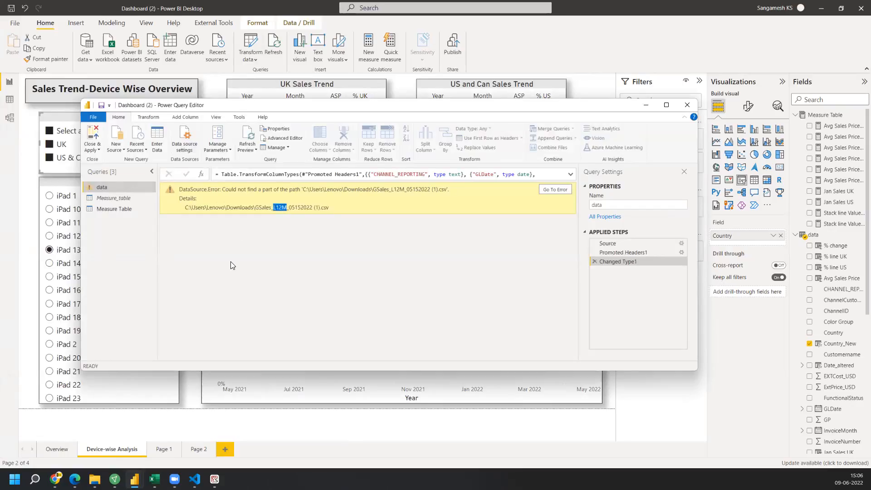
left_click(318, 208)
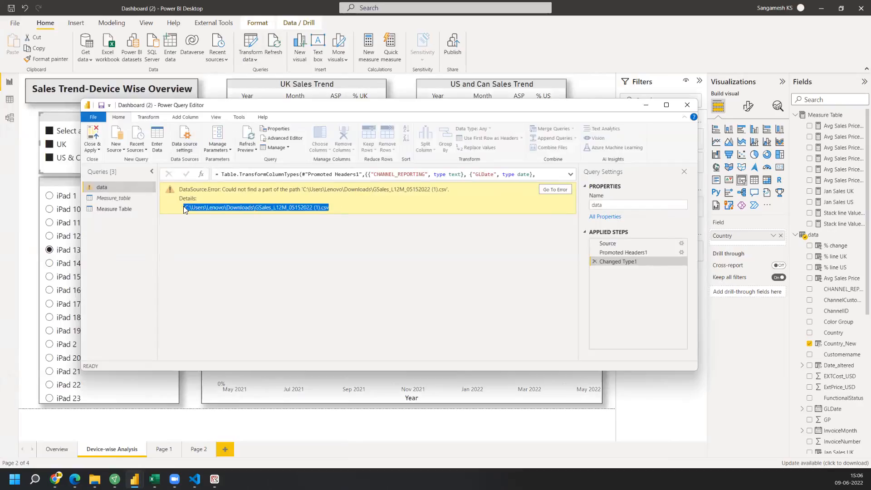
Step: Check Data source settings, then view the Source step's CSV file path in the formula
left_click(188, 140)
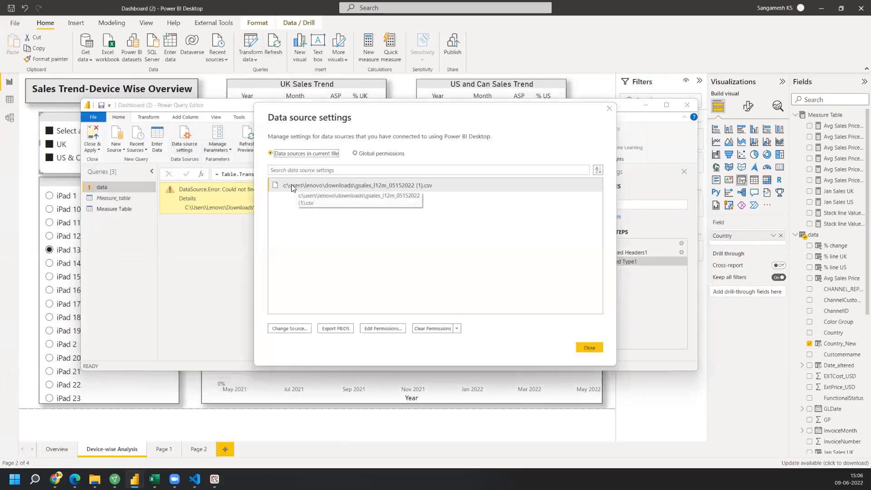
left_click(589, 348)
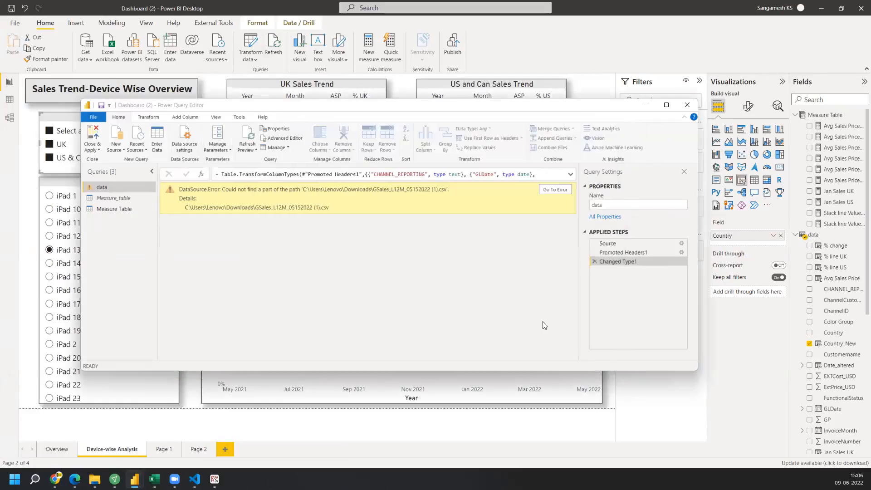
left_click(611, 243)
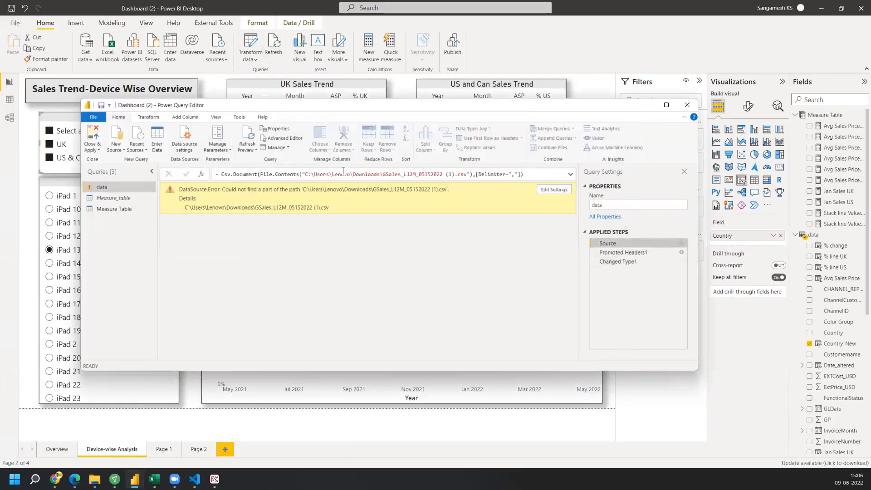
left_click_drag(310, 174, 468, 174)
left_click(226, 119)
left_click(287, 138)
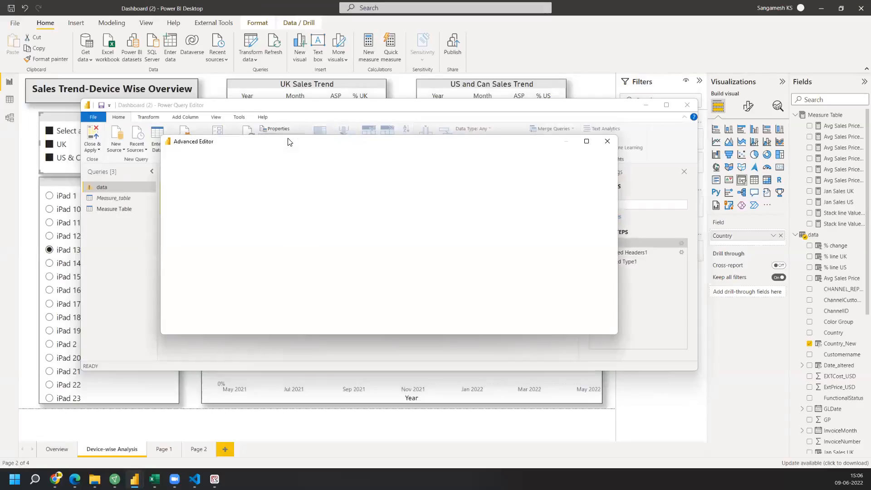
left_click_drag(305, 195, 464, 195)
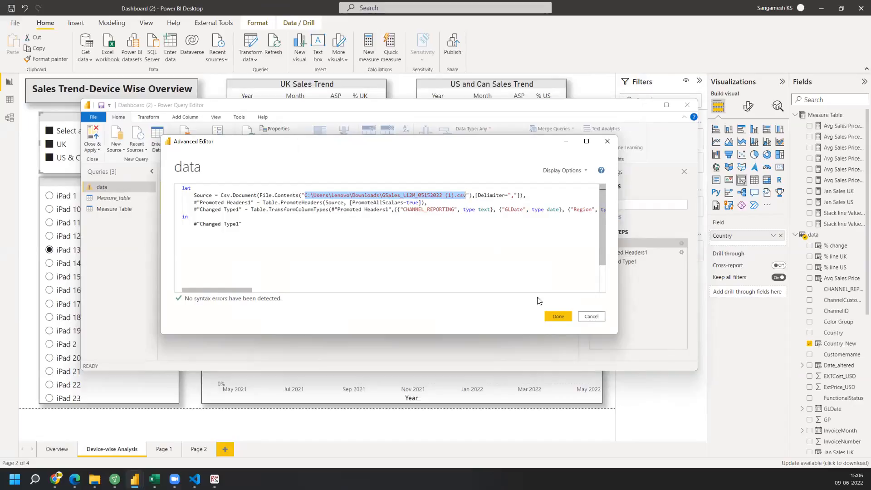
left_click(597, 316)
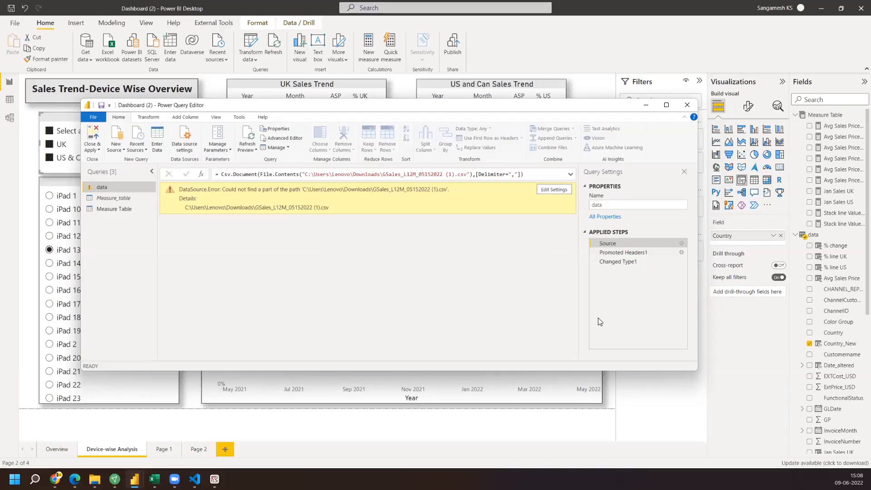
Step: Close the Power Query Editor and bring up pythonscript.py in Visual Studio Code
left_click(682, 106)
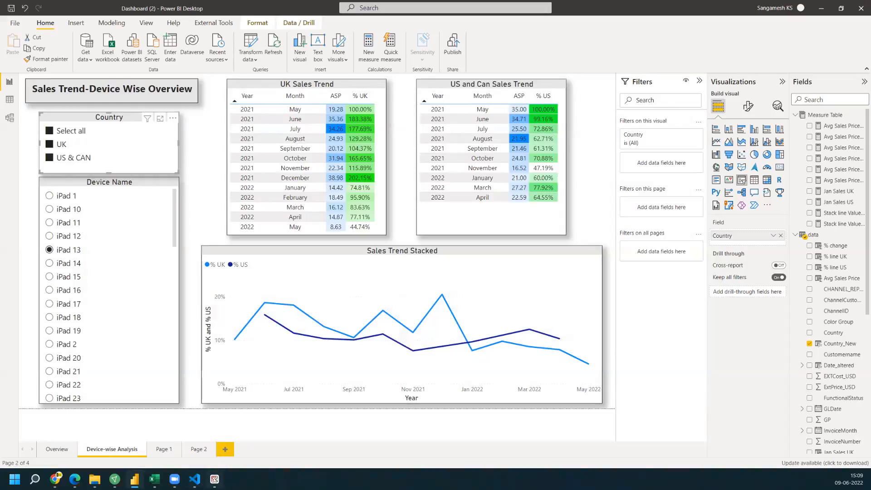
left_click(194, 479)
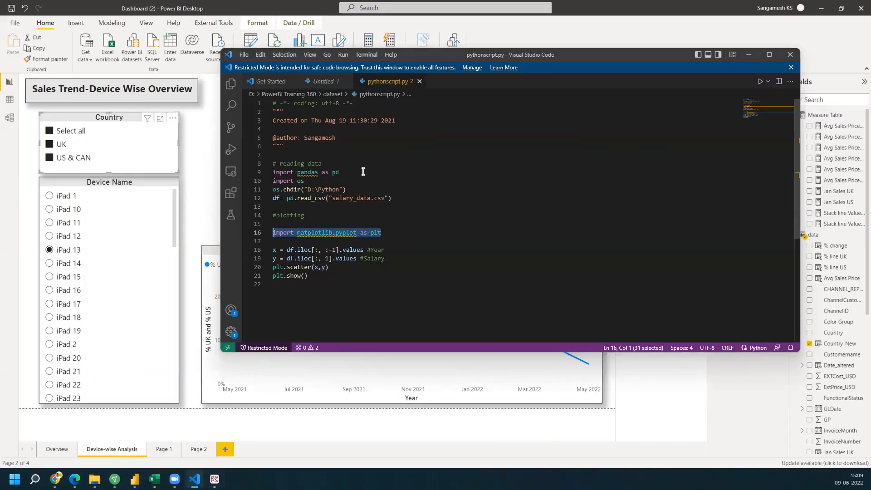
left_click(349, 172)
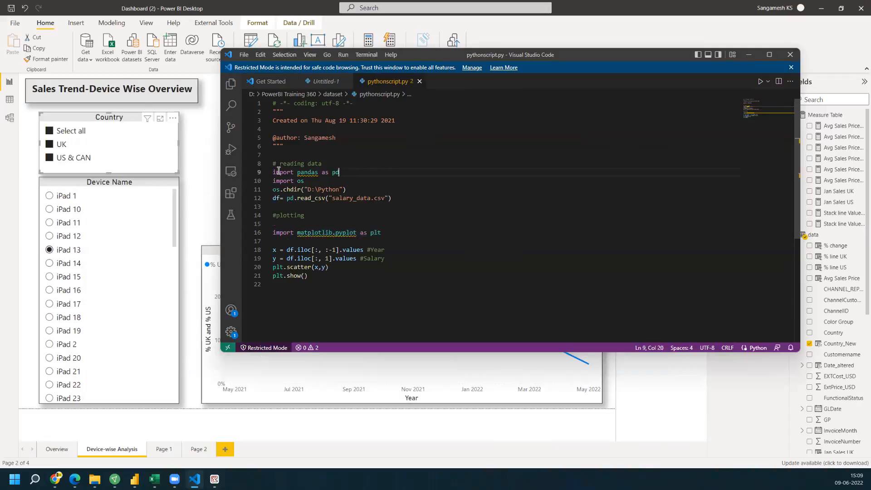
left_click_drag(279, 170, 259, 170)
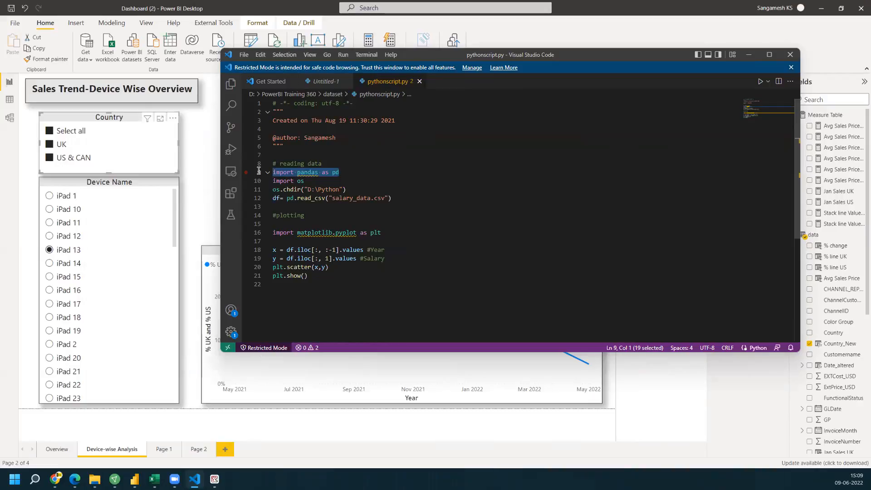
key("ctrl+Return")
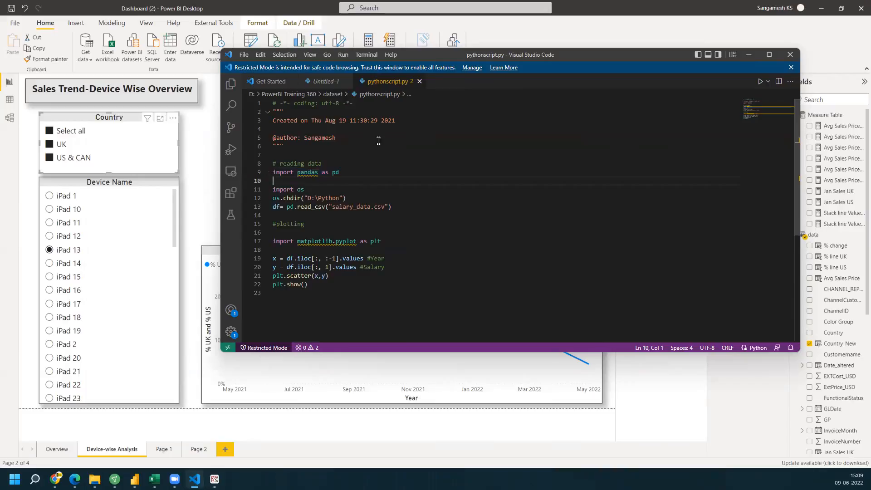
left_click_drag(354, 172, 232, 174)
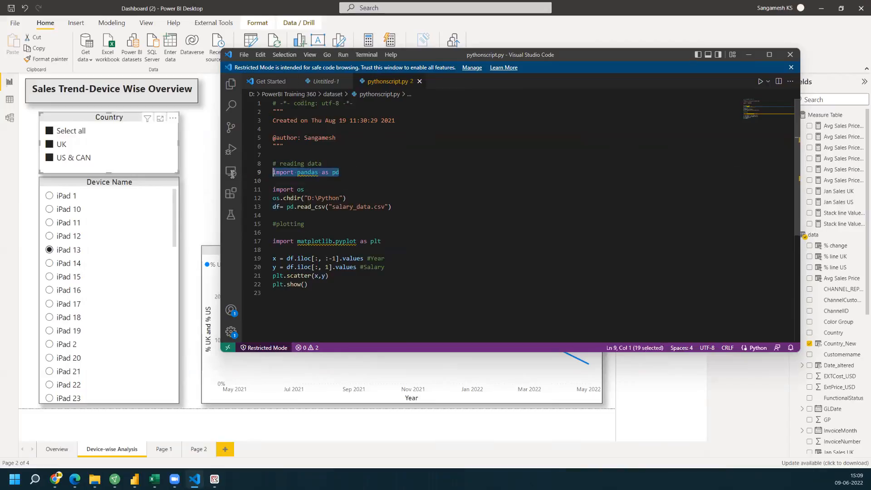
right_click(302, 173)
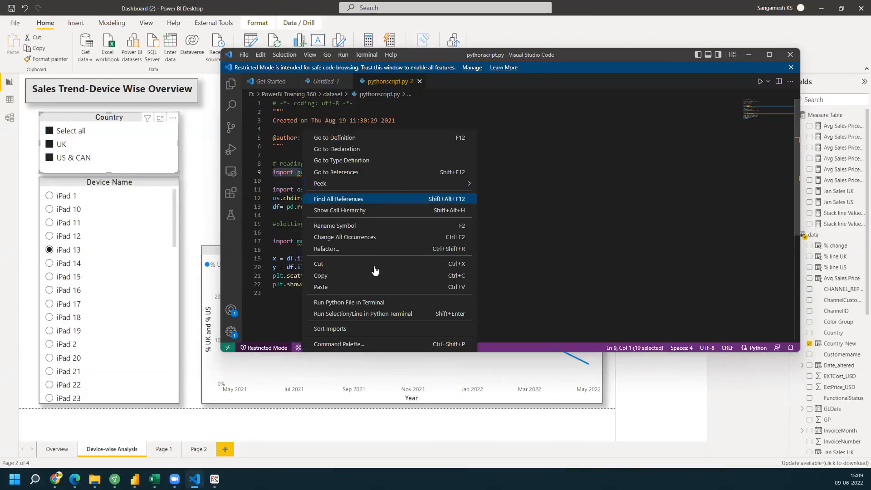
left_click(374, 302)
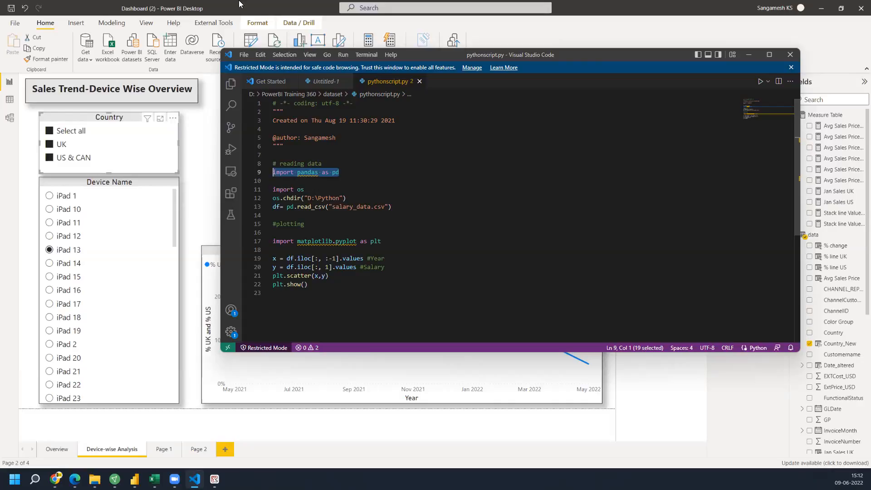
left_click_drag(332, 206, 379, 210)
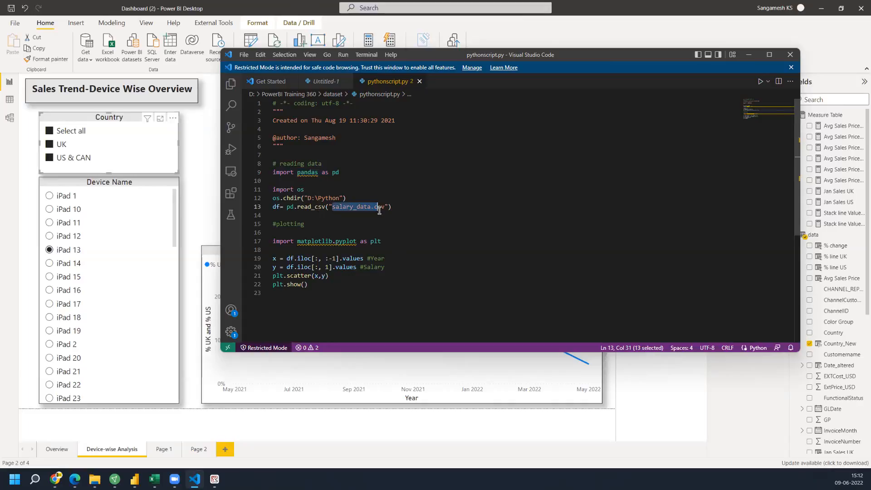
left_click_drag(325, 290, 272, 172)
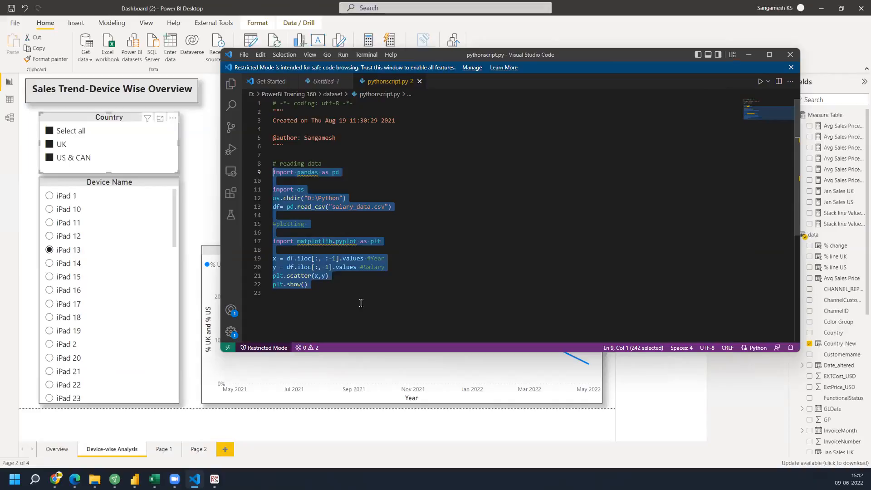
left_click(371, 206)
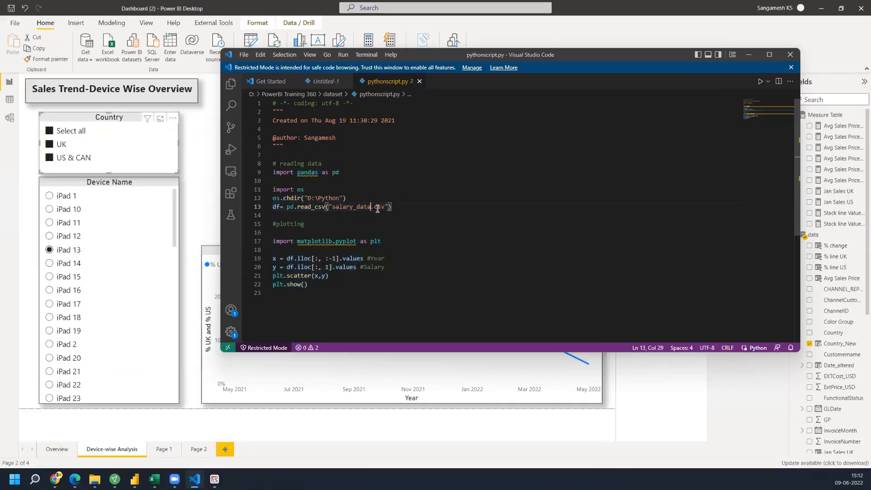
type("2017")
key("BackSpace")
type("8")
key("BackSpace")
key("BackSpace")
key("BackSpace")
key("BackSpace")
left_click_drag(414, 205, 269, 171)
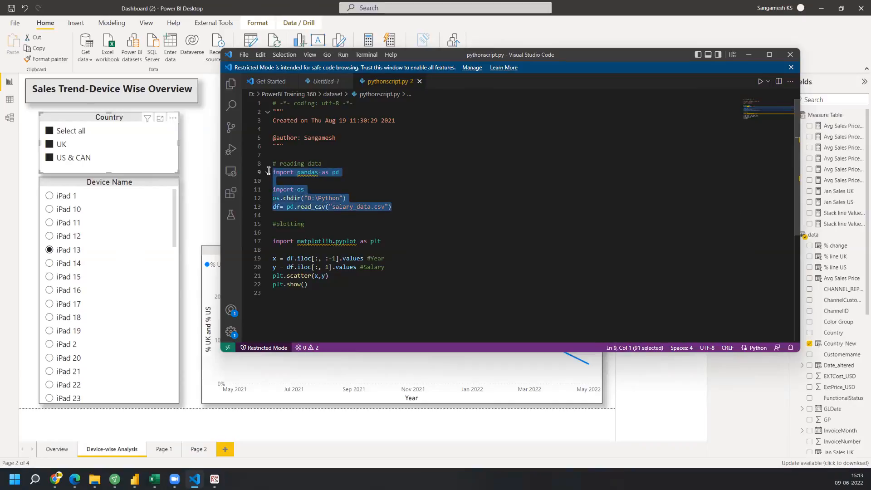
mouse_move(194, 479)
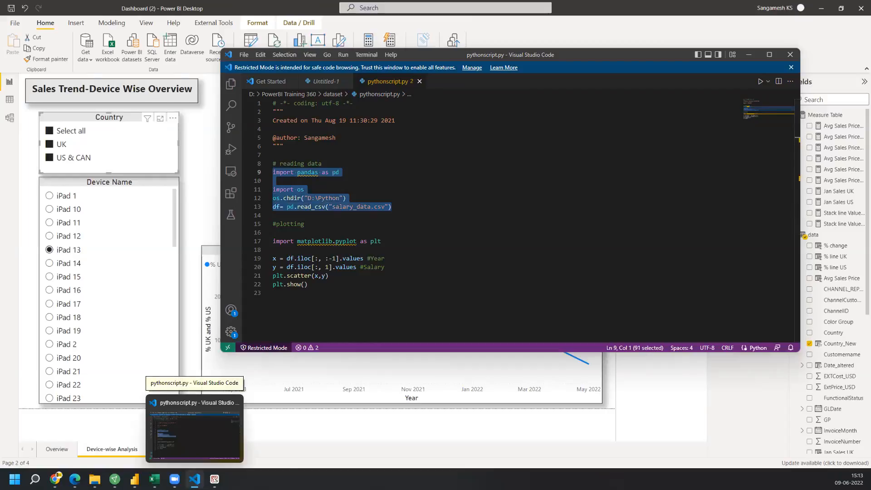
Step: Close VS Code and connect a new Python script source via Get data > More > Other
left_click(789, 55)
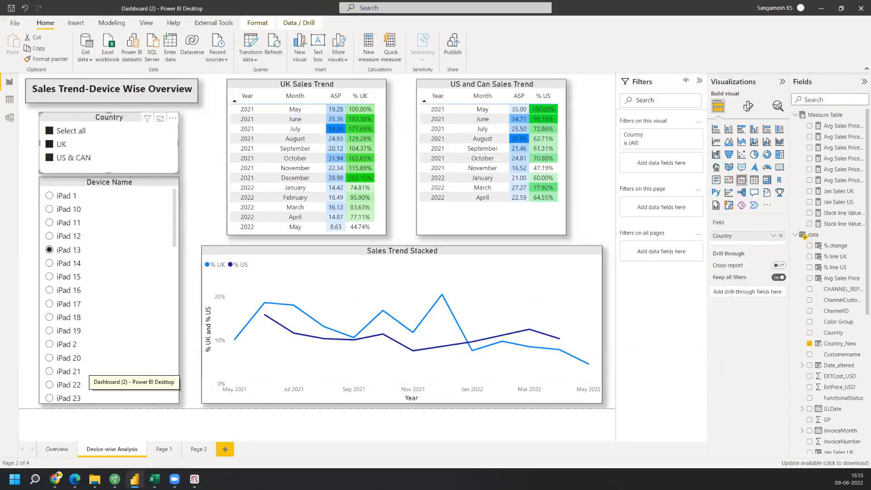
left_click(89, 58)
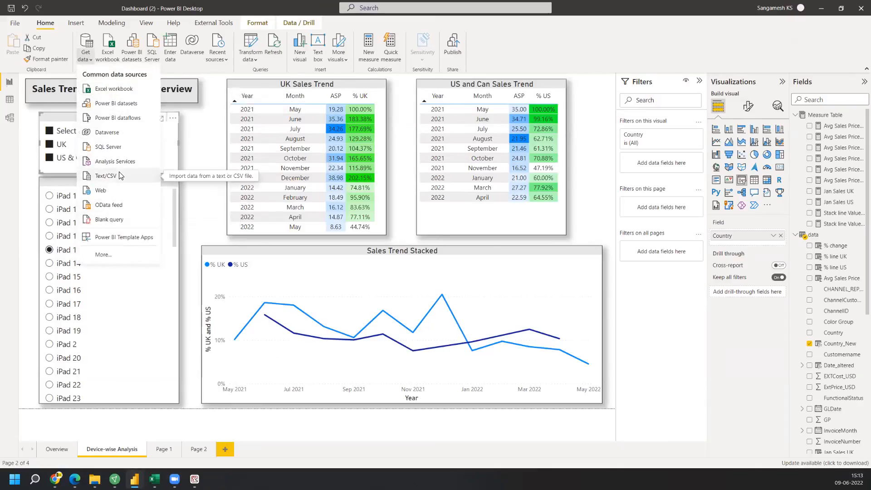
left_click(107, 252)
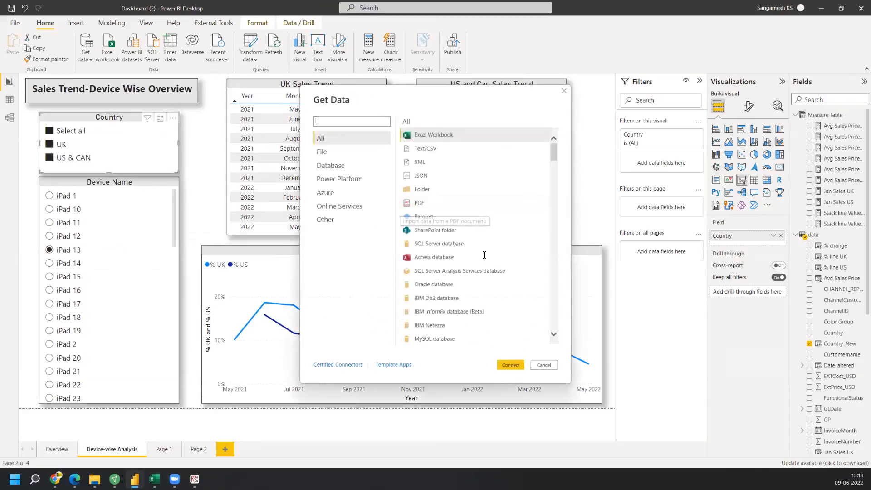
left_click(341, 222)
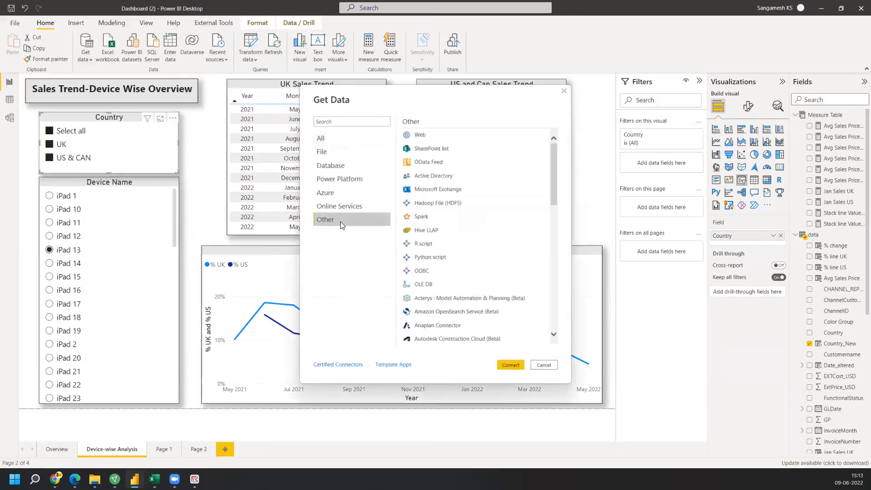
left_click(433, 258)
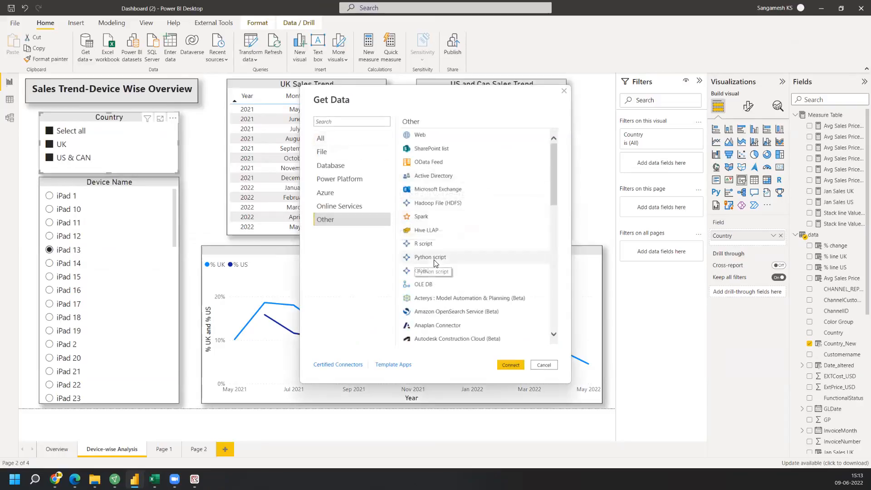
left_click(507, 364)
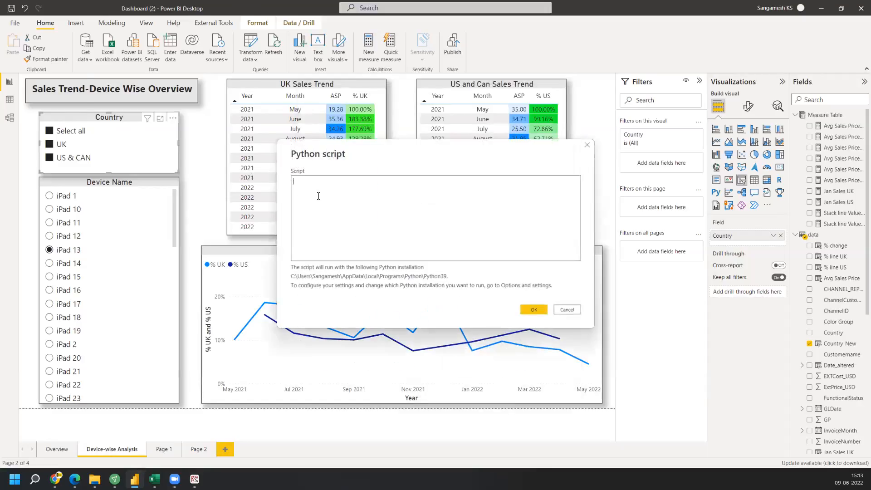
Step: Type 'import pandas as pd' and begin line 2 with 'df= pd'
type("import pandas as ")
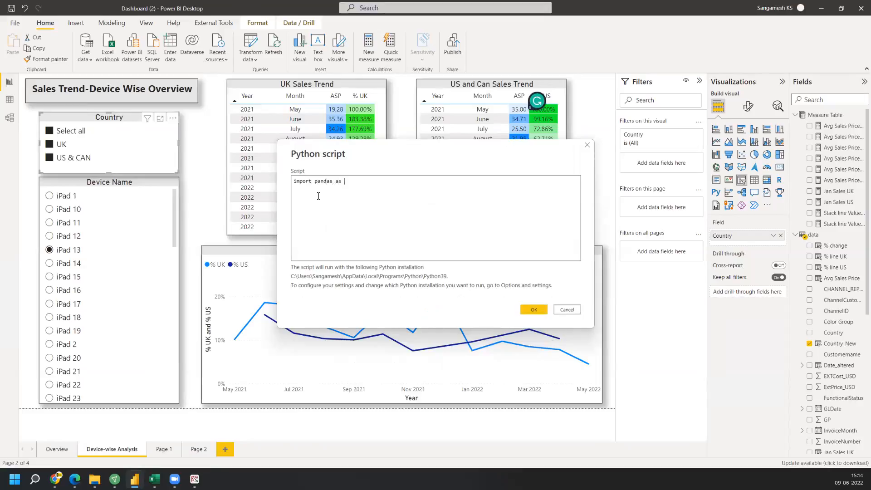
type("pd")
key("Return")
type("df= pd")
double_click(347, 180)
left_click(317, 189)
Step: Complete line 2 as 'df= pd.read_csv(' before locating the CSV file
type(".csv")
key("BackSpace")
key("BackSpace")
key("BackSpace")
key("BackSpace")
type(".readc")
key("BackSpace")
type("_csv")
left_click_drag(315, 187, 342, 189)
left_click(344, 185)
left_click(55, 479)
Step: Return to the PowerBI Training 360 folder and select the Salary_Data file
mouse_move(94, 479)
left_click(89, 439)
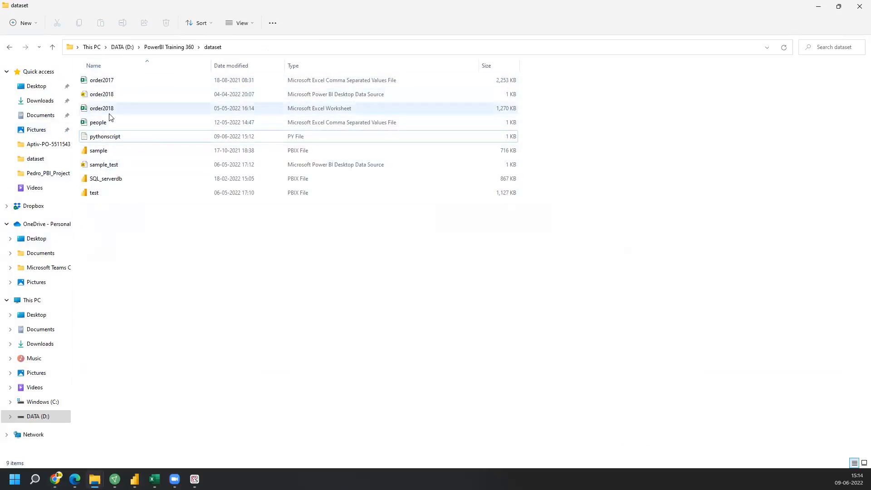
left_click(9, 47)
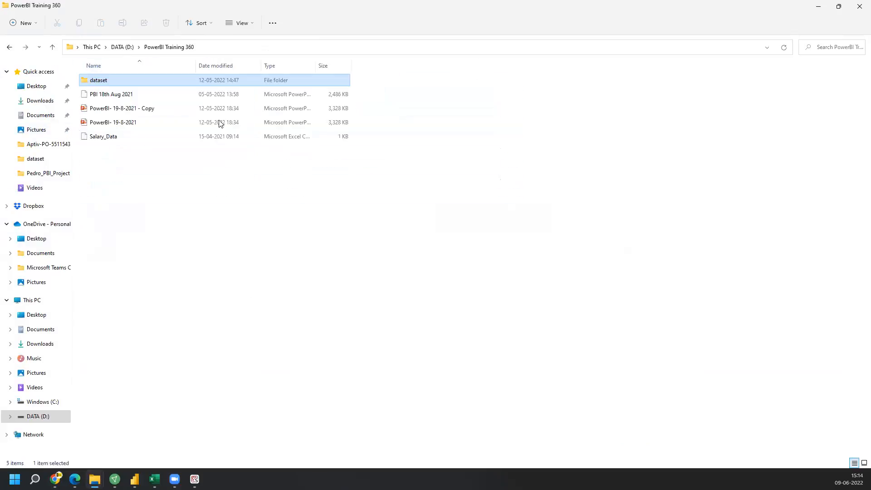
left_click(114, 139)
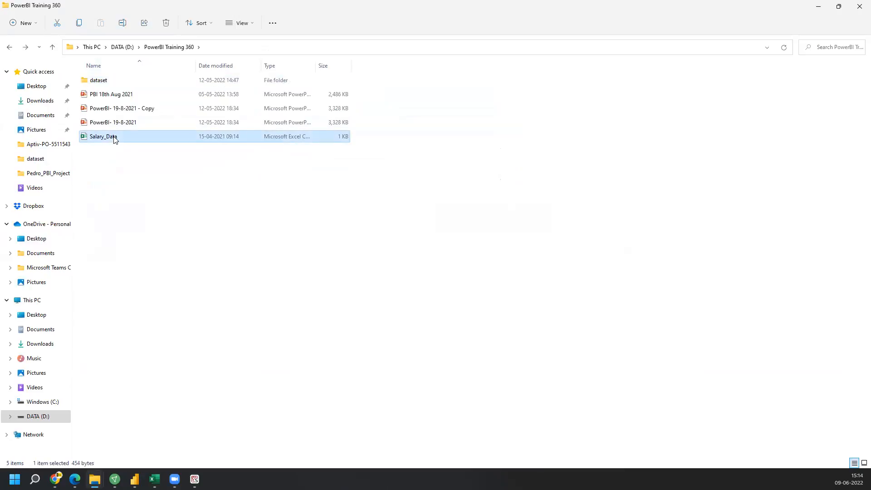
left_click(114, 136)
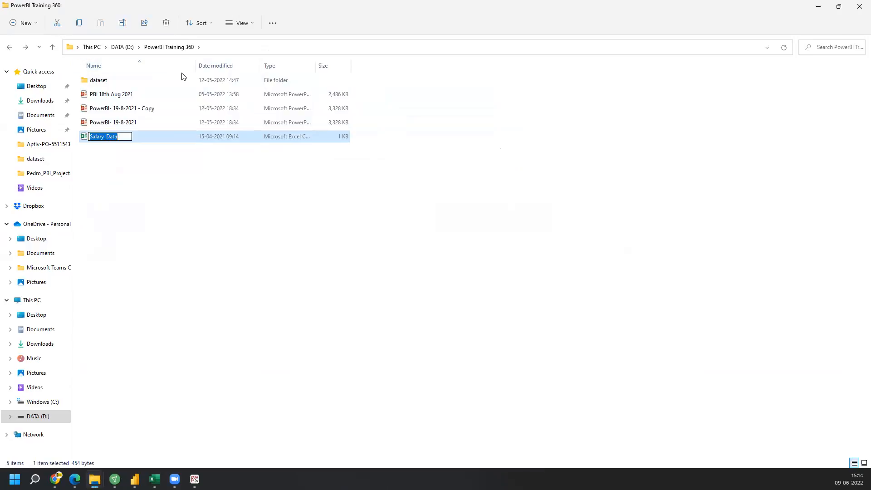
double_click(148, 140)
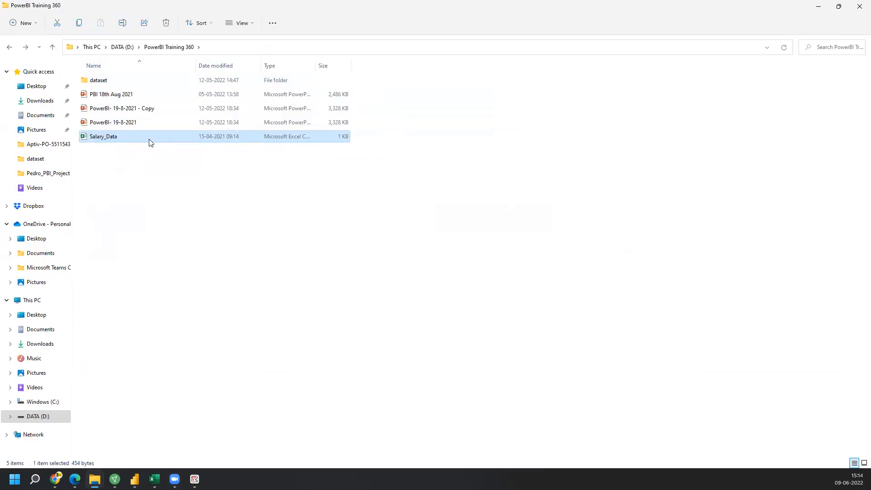
Step: Open Salary_Data's Properties and select its location, D:\PowerBI Training 360
right_click(150, 141)
left_click(196, 293)
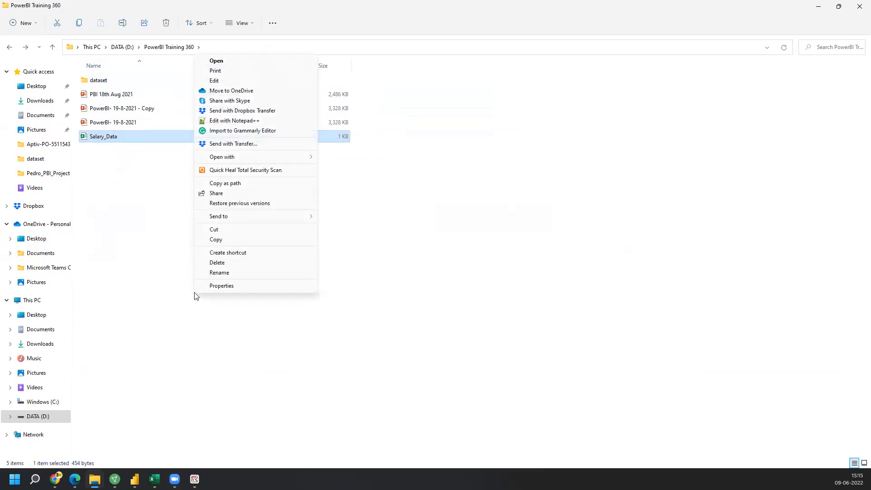
left_click(226, 287)
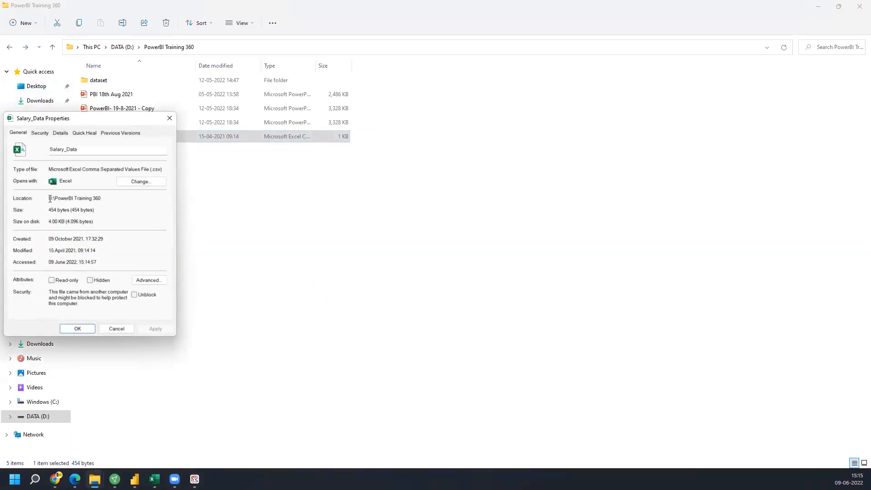
left_click_drag(49, 198, 114, 200)
key("ctrl+c")
mouse_move(174, 479)
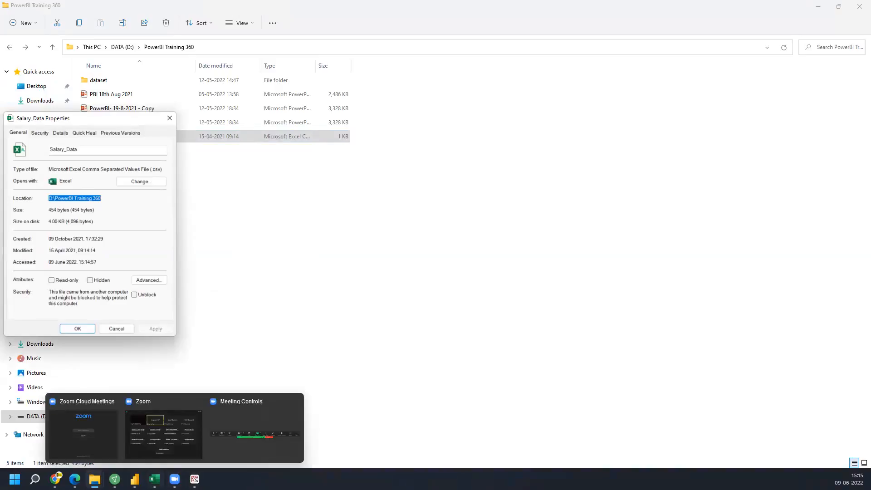
left_click(135, 479)
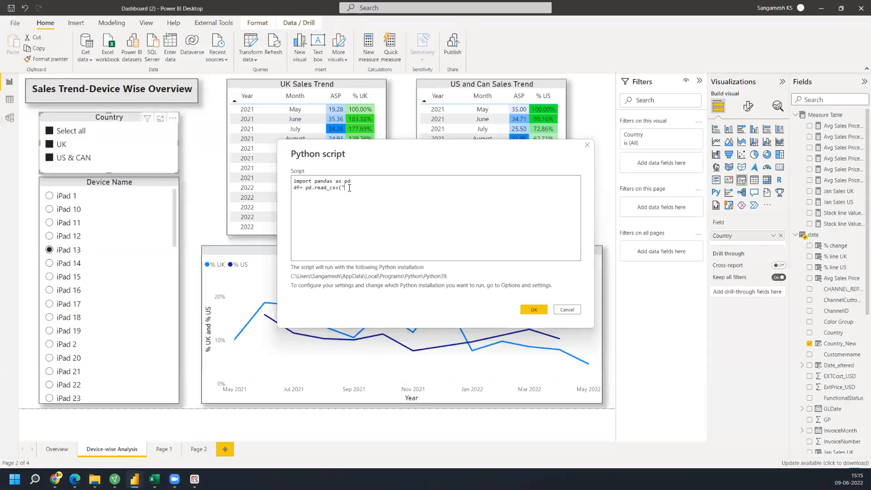
Step: Paste the D:\PowerBI Training 360 folder path into read_csv and grab the Salary_Data file name
key("ctrl+v")
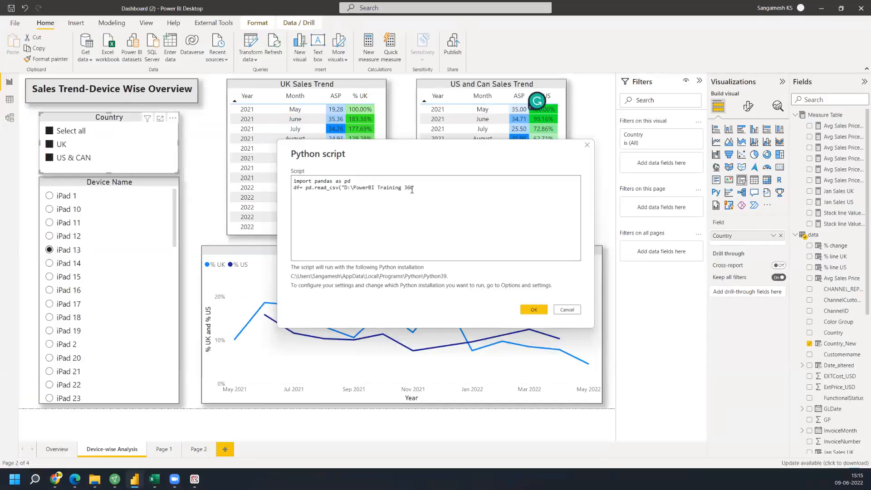
type("\\\\")
mouse_move(95, 479)
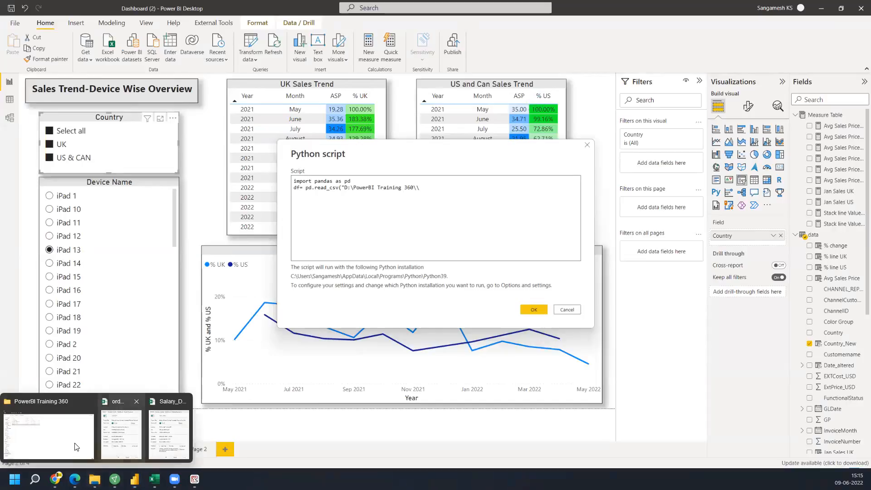
left_click(126, 431)
left_click(529, 73)
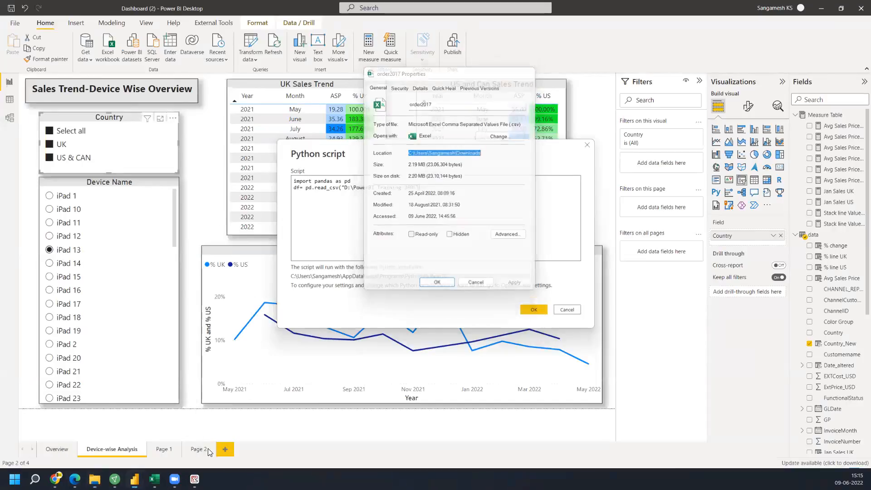
mouse_move(154, 479)
mouse_move(94, 479)
left_click(144, 429)
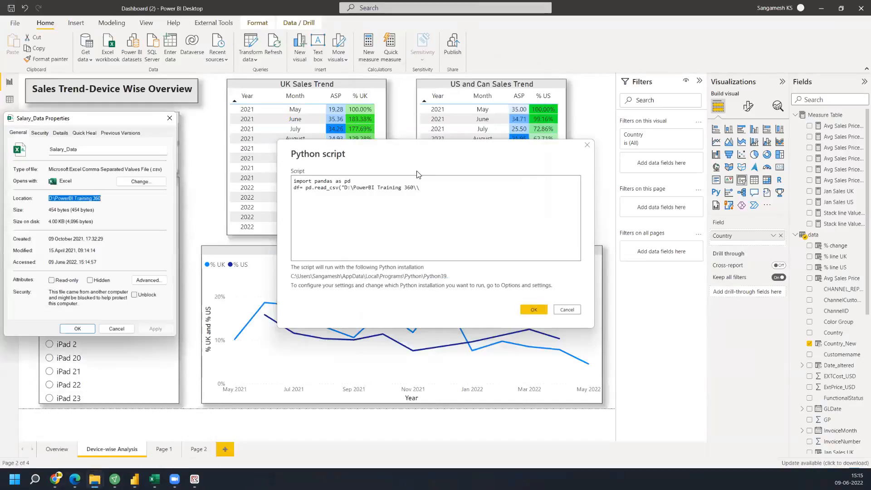
double_click(81, 149)
key("ctrl+c")
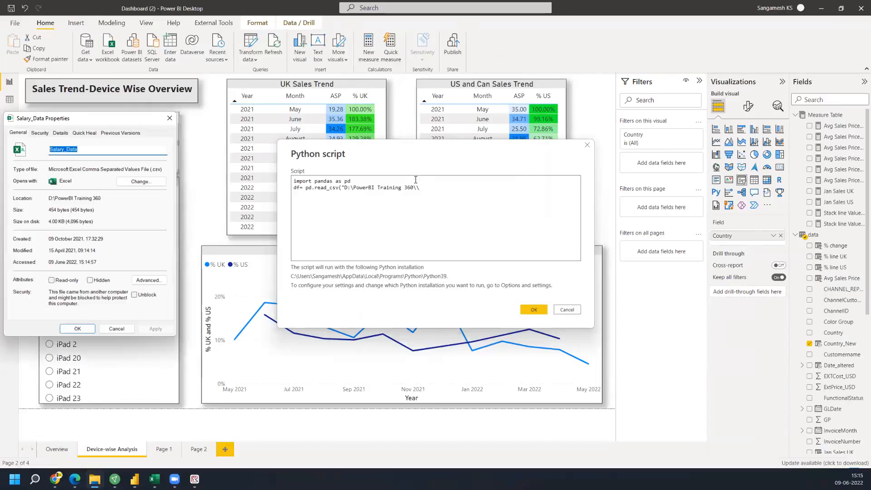
Step: Finish the path as D:\\PowerBI Training 360\\Salary_Data.csv with a closing quote, then run the script
left_click(416, 186)
key("ctrl+v")
type(".csv")
type(")")
key("BackSpace")
type("\"")
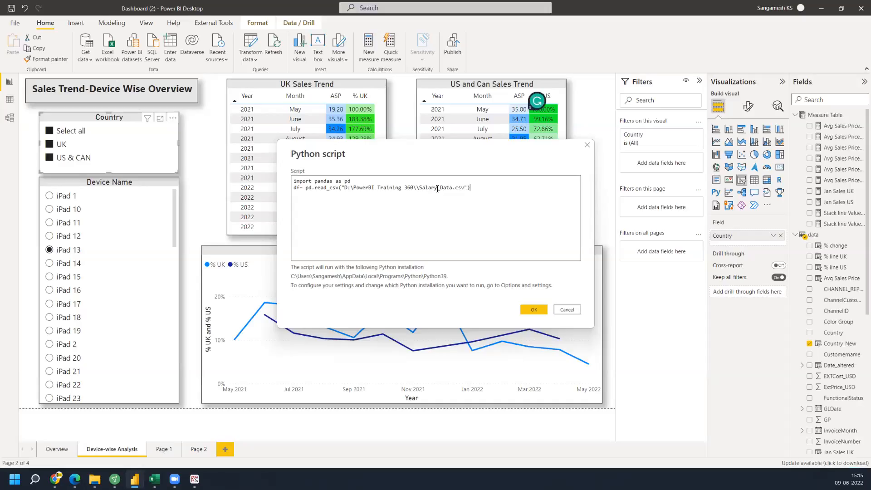
left_click(355, 190)
type("\\")
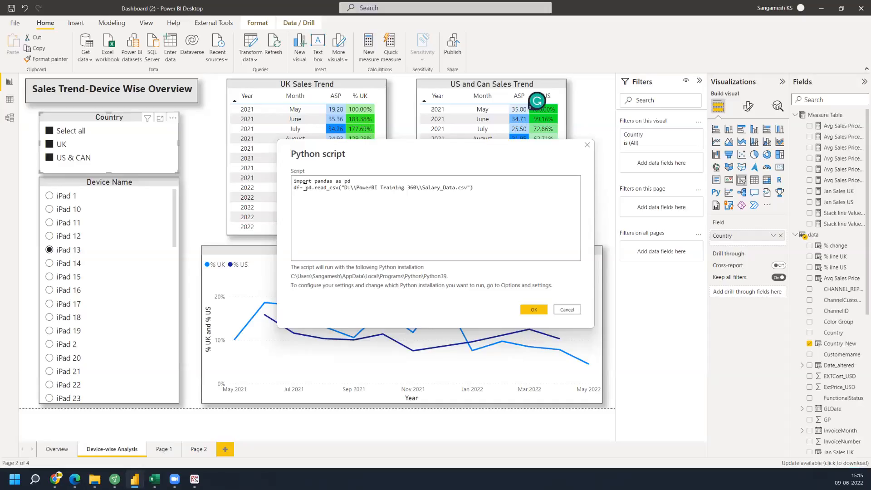
left_click_drag(474, 188, 290, 179)
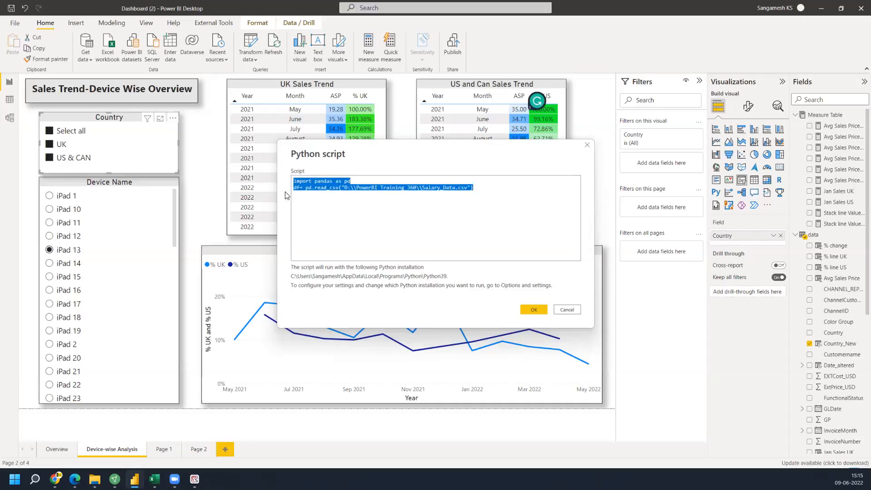
left_click(535, 309)
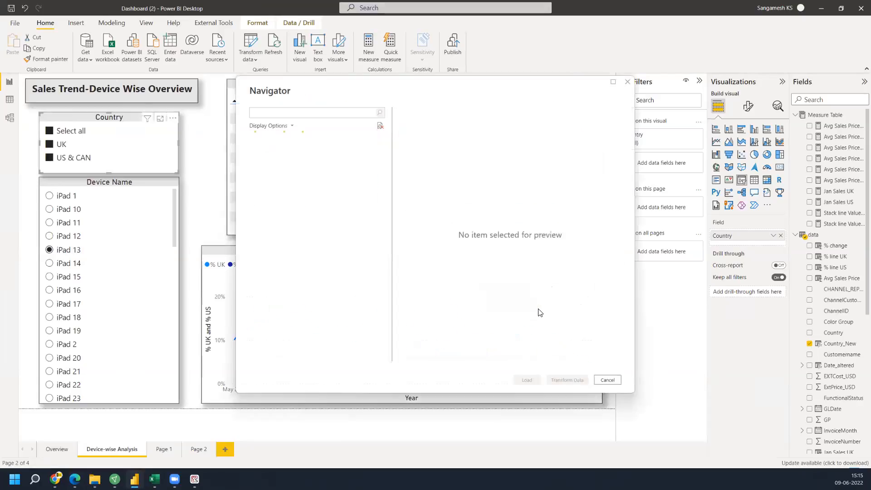
left_click(253, 140)
left_click(263, 150)
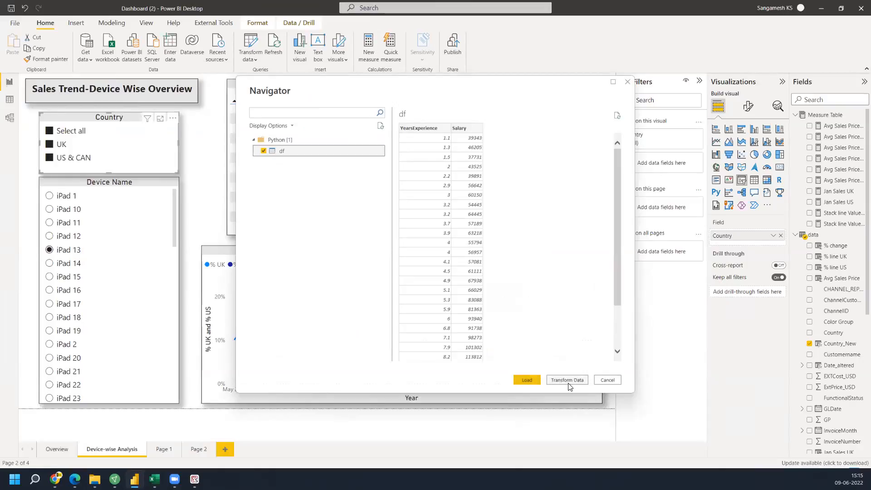
left_click(527, 380)
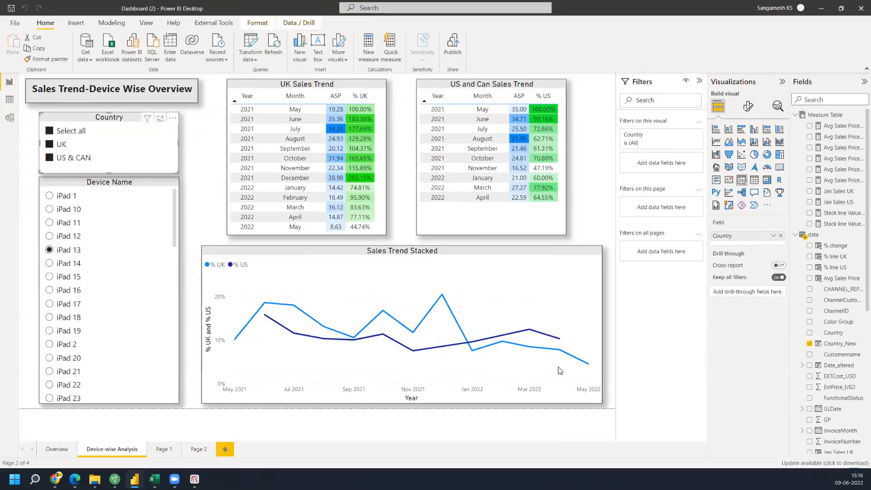
Step: Rename the pandas alias to sangamesh on line 8 and run that import in the console
left_click(195, 479)
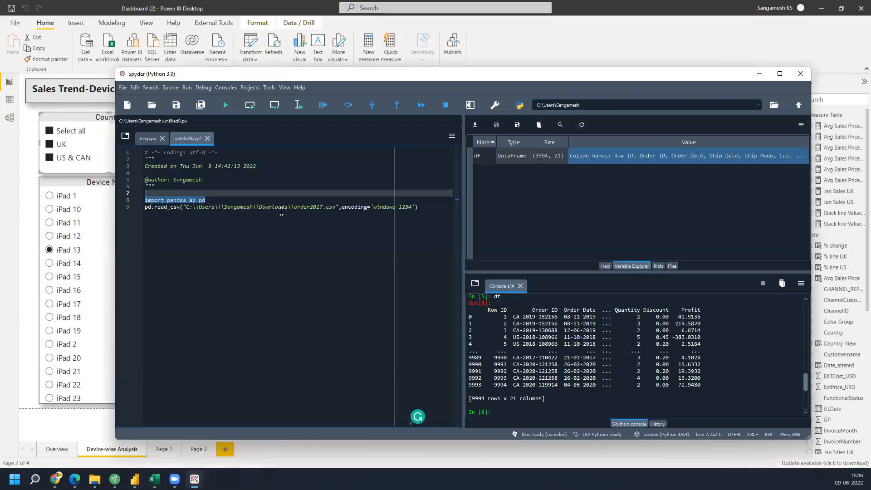
left_click(205, 200)
left_click_drag(205, 200, 198, 202)
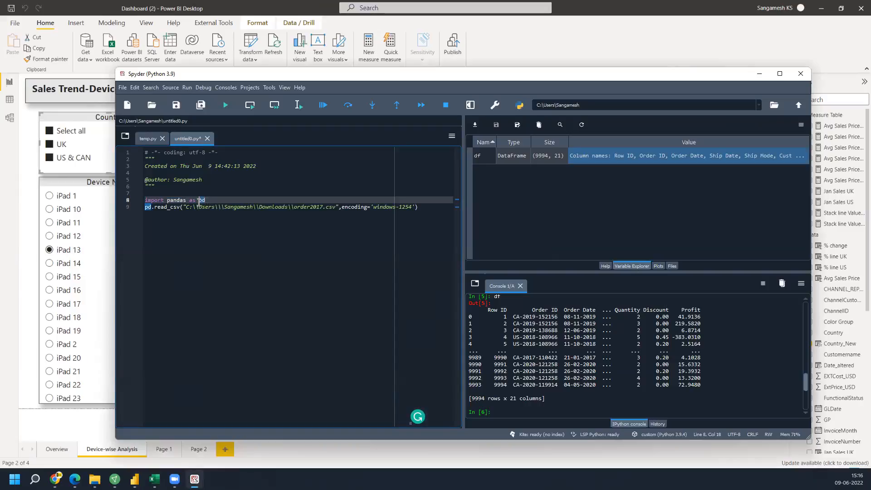
type("Sangamesh")
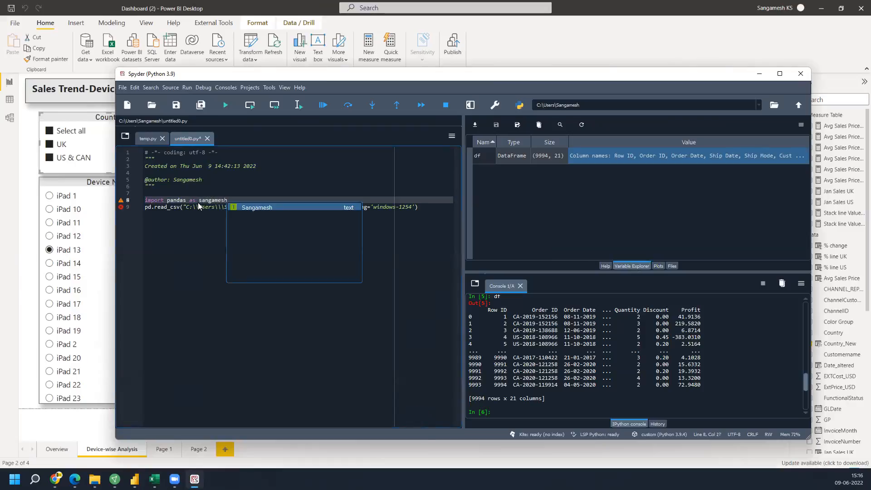
left_click_drag(227, 200, 122, 201)
key("ctrl+c")
left_click(485, 411)
key("ctrl+v")
key("Return")
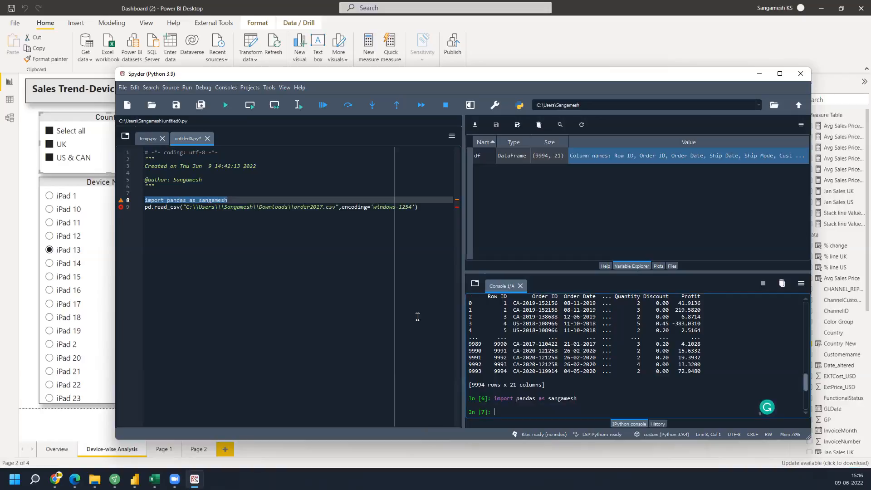
Step: Load order2017.csv in the console using sangamesh.read_csv
left_click_drag(418, 207, 443, 208)
key("ctrl+c")
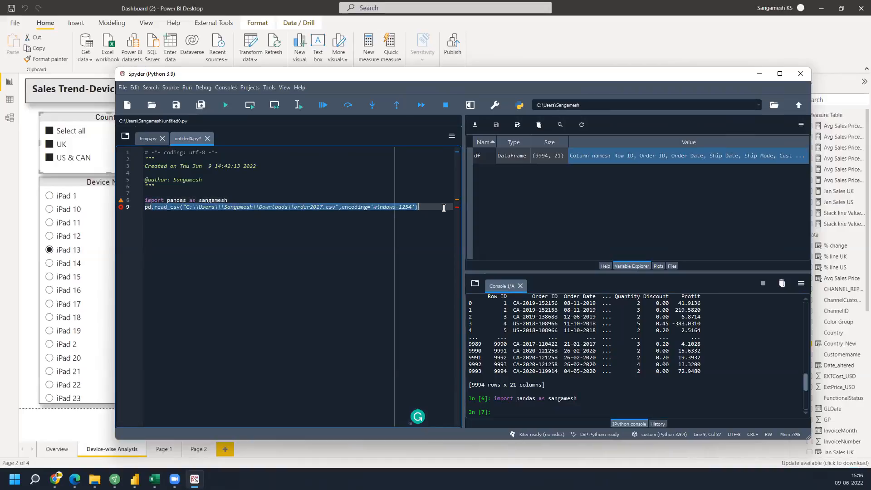
left_click(503, 409)
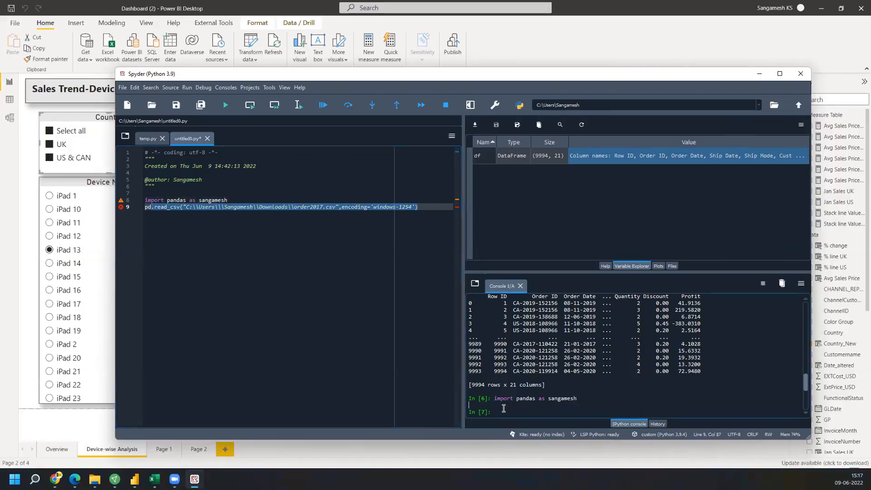
type("sangamesh.")
key("ctrl+v")
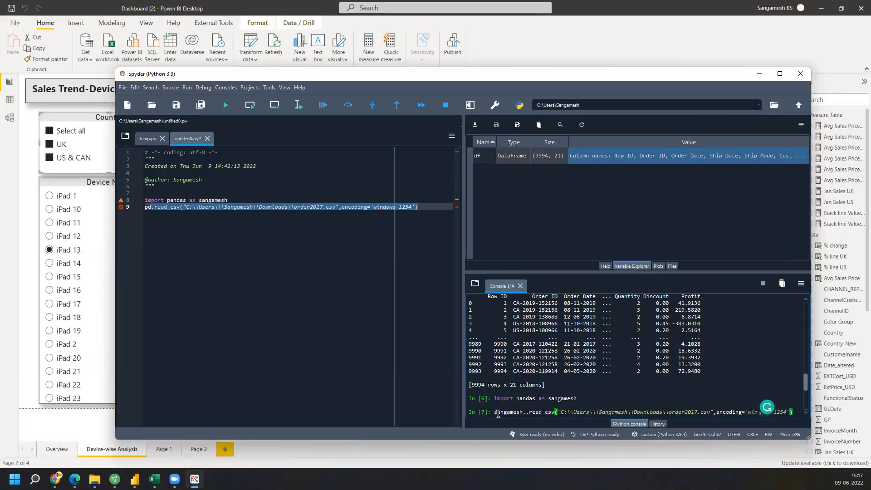
left_click(528, 411)
key("BackSpace")
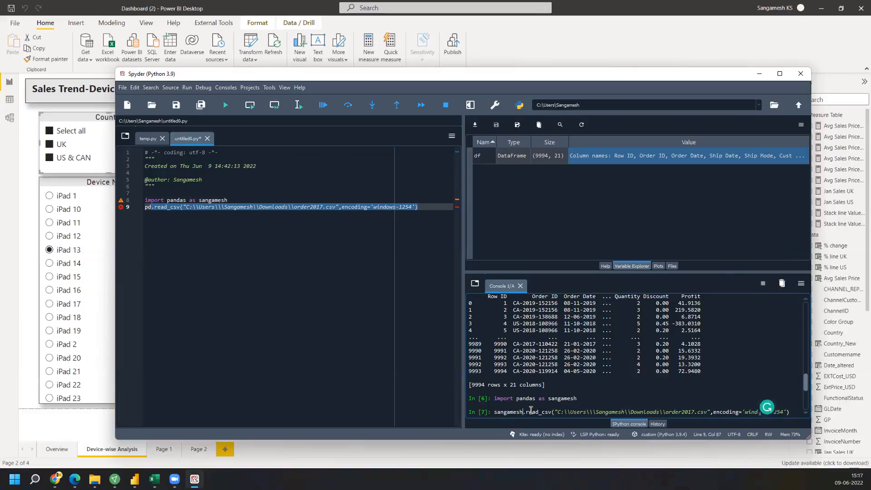
key("Return")
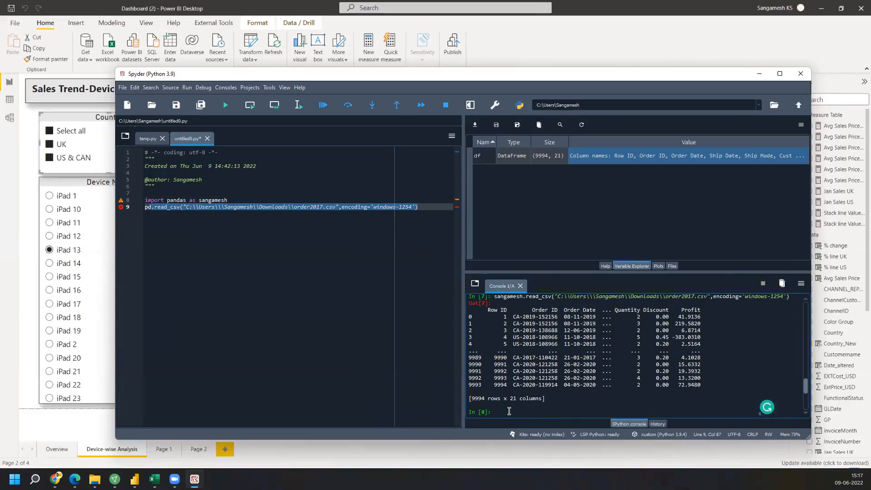
Step: Copy the script's original read_csv line into the console
left_click_drag(429, 208, 144, 206)
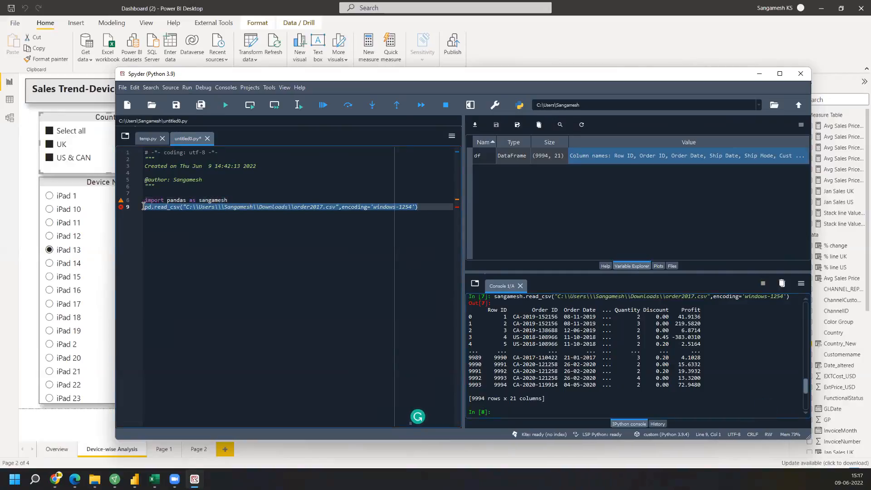
key("ctrl+c")
left_click(503, 412)
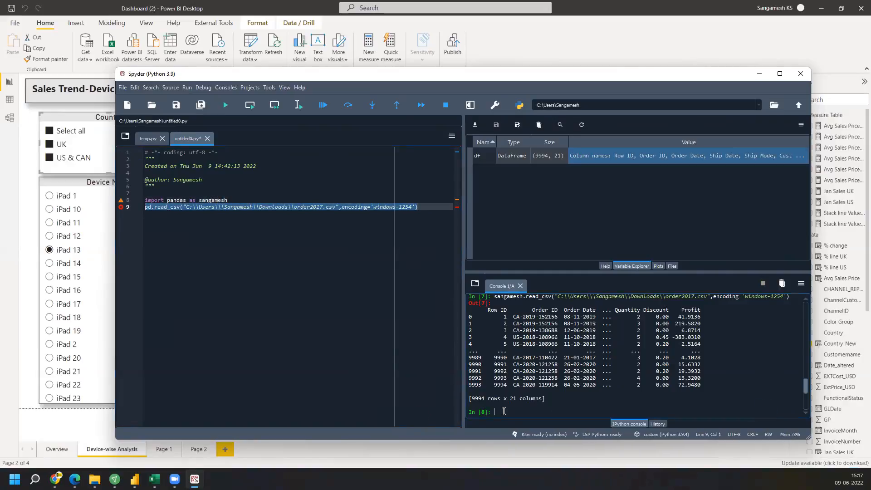
key("ctrl+v")
Step: Execute the pasted pd.read_csv line, loading df as a 9994 × 21 DataFrame
key("Return")
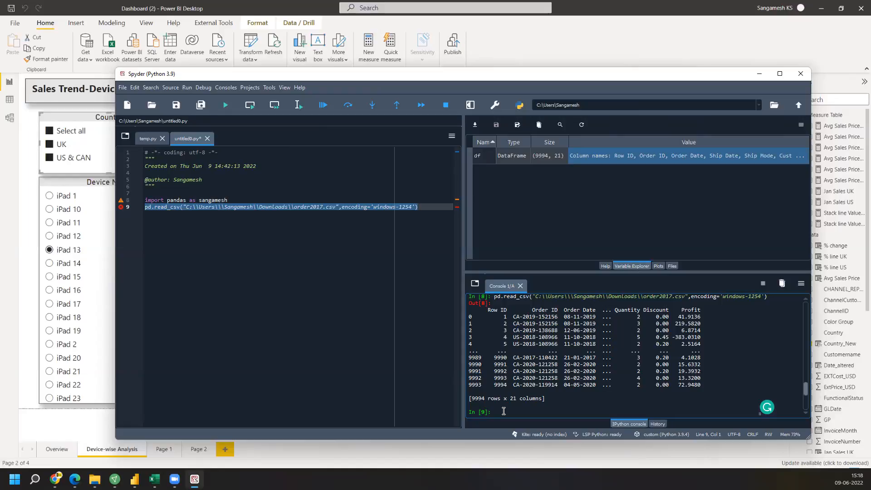
Step: Drop the alias from line 8's pandas import and change pd to pandas on line 9
left_click(191, 200)
key("shift+End")
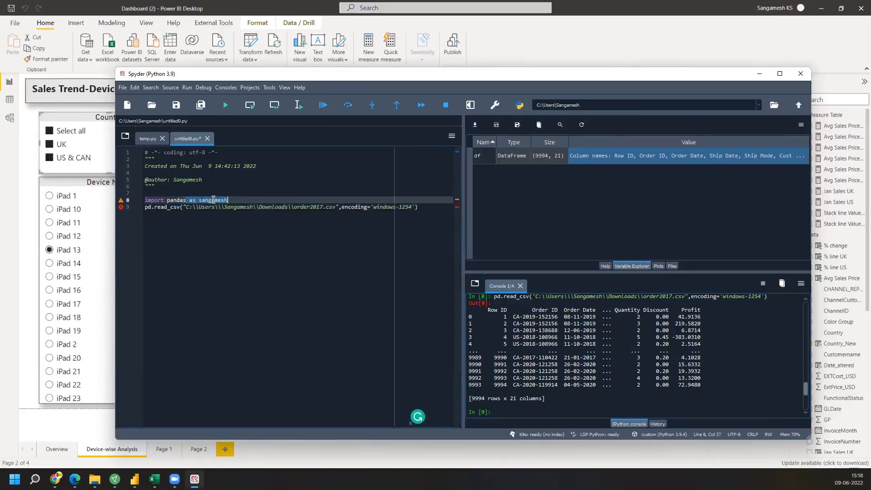
left_click(236, 202)
left_click_drag(229, 200, 187, 201)
key("BackSpace")
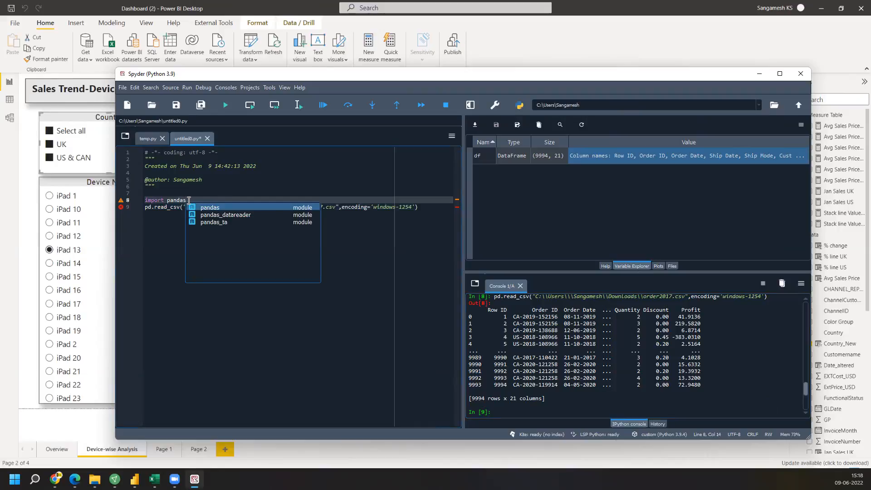
left_click_drag(188, 200, 144, 200)
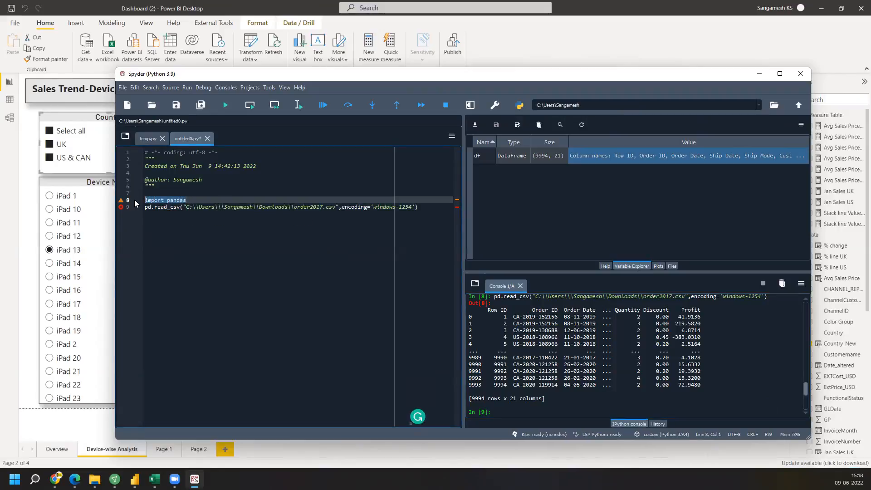
left_click(144, 207)
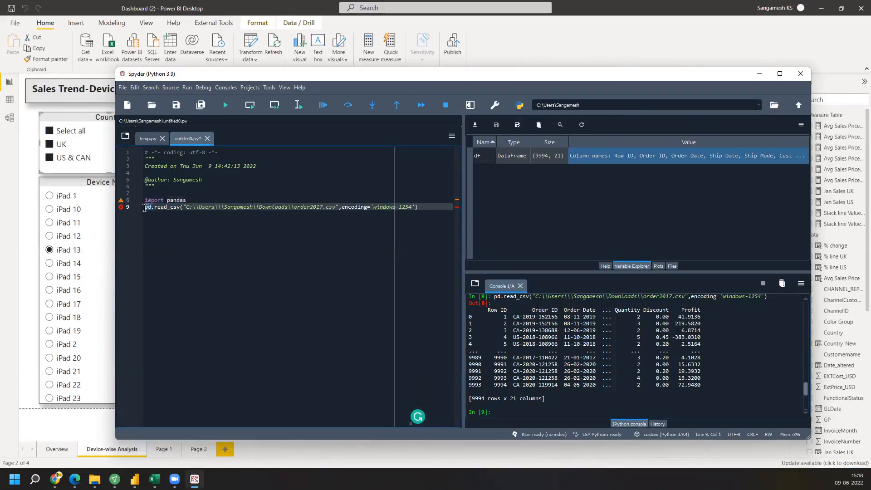
type("pandas")
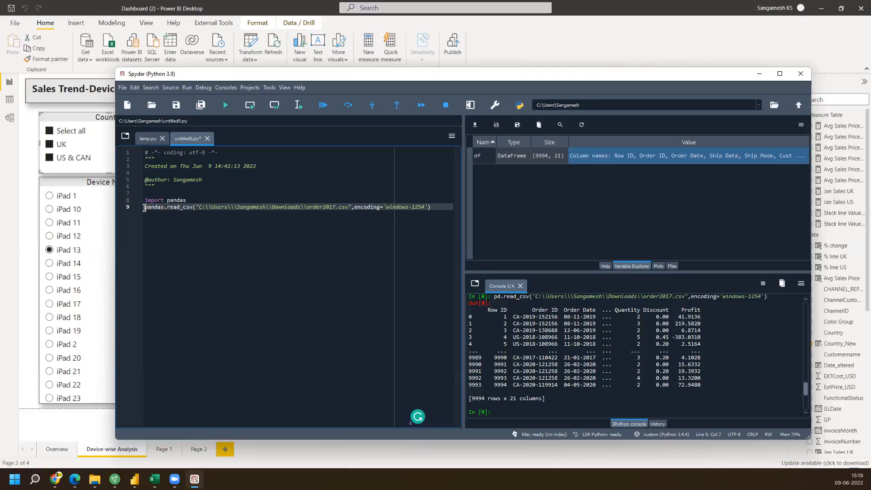
Step: Close untitled0.py without saving, along with temp.py and the empty untitled script
left_click(207, 139)
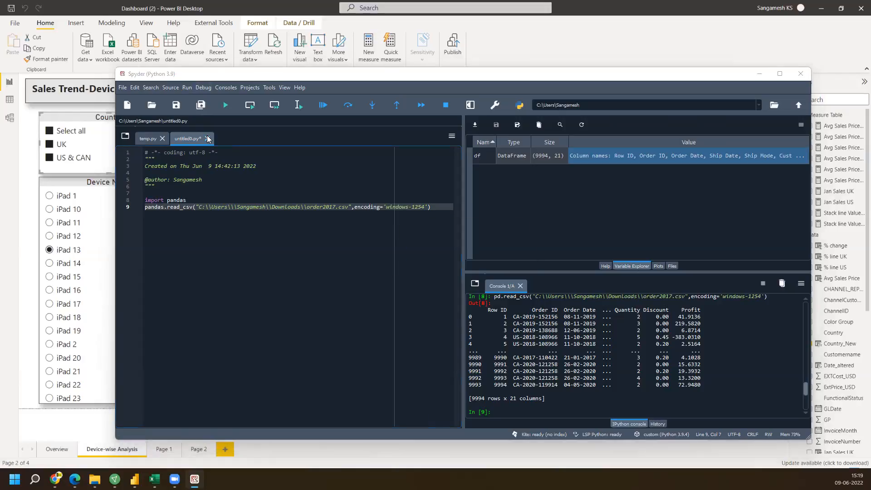
left_click(469, 276)
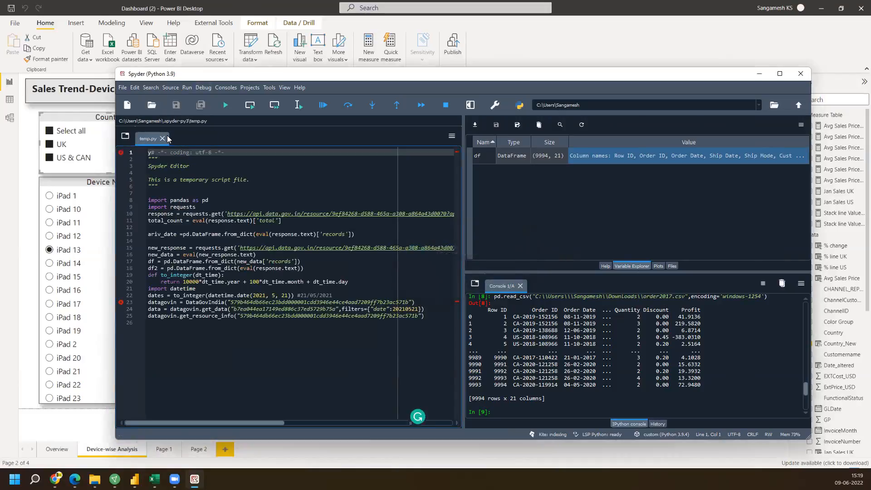
left_click(162, 138)
left_click(172, 139)
Step: Close Spyder, Power BI Desktop (answering its save prompt), the Salary_Data properties dialog, File Explorer and Chrome
left_click(800, 77)
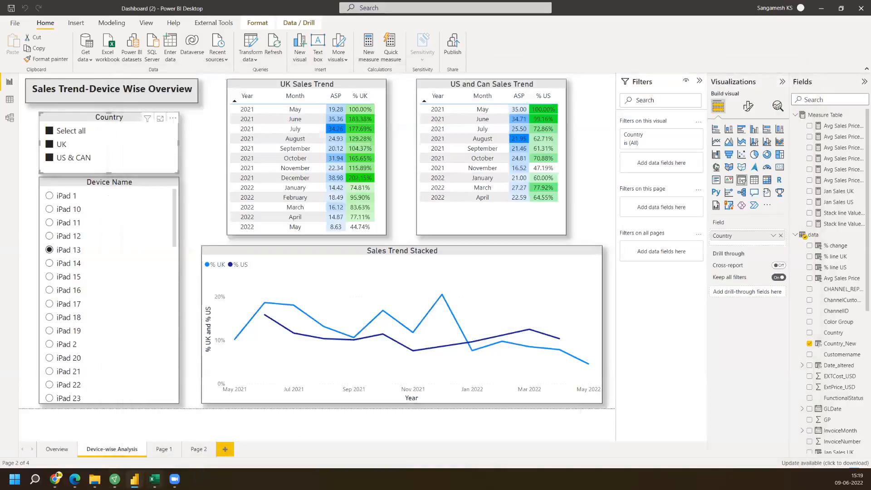
mouse_move(175, 479)
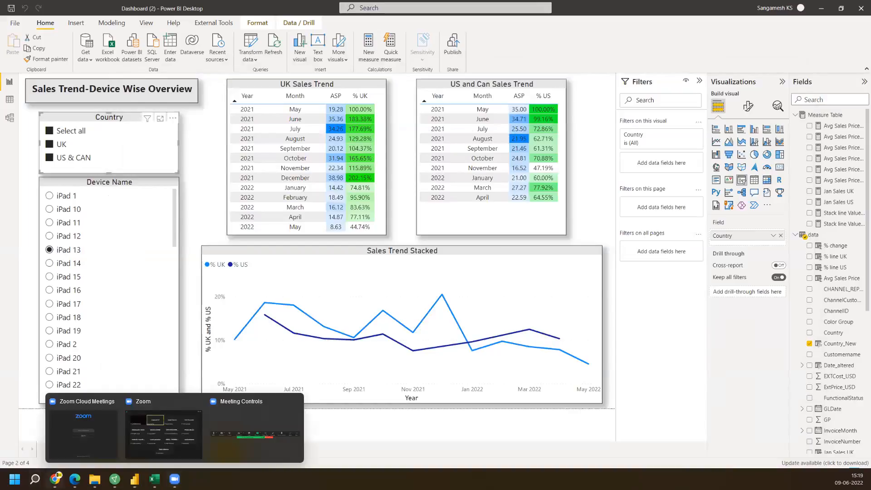
left_click(858, 10)
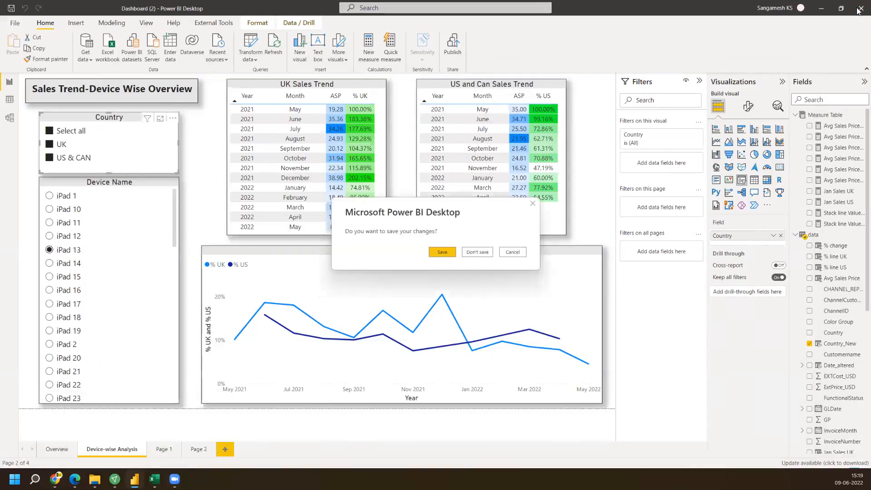
left_click(477, 253)
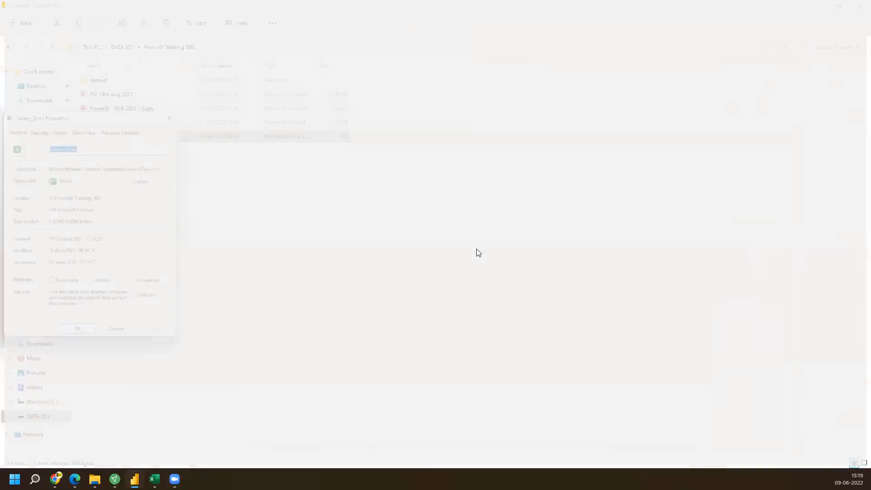
left_click(170, 123)
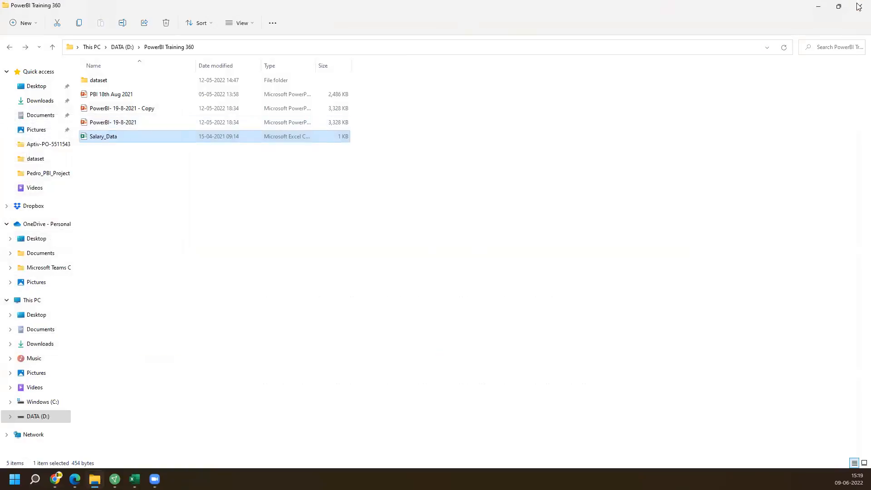
left_click(857, 7)
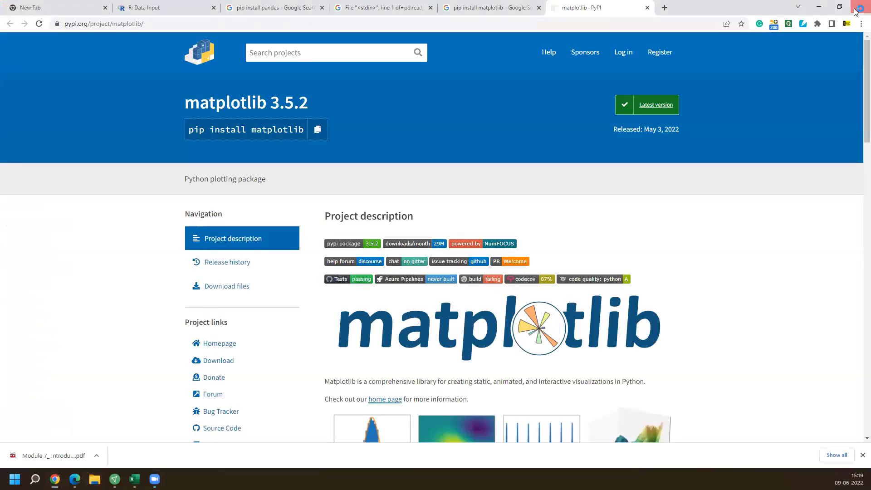
left_click(857, 9)
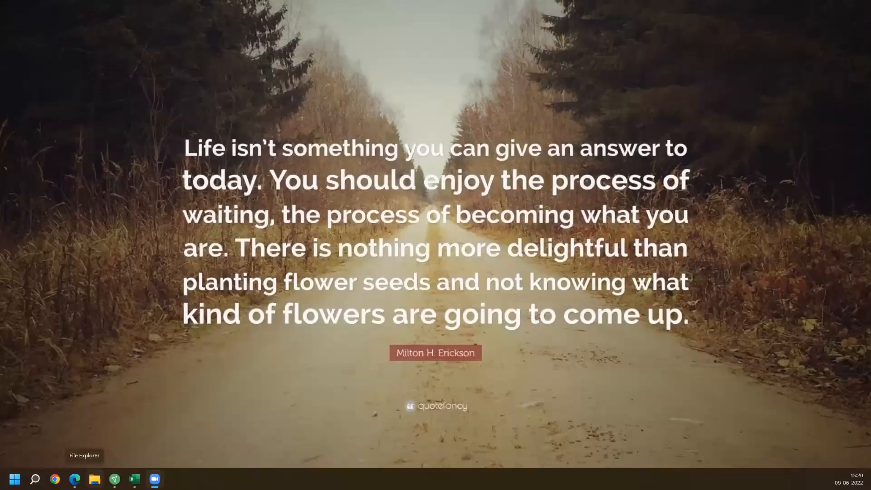
Step: Open pythonscript from D:\PowerBI Training 360\dataset in Visual Studio Code
left_click(35, 478)
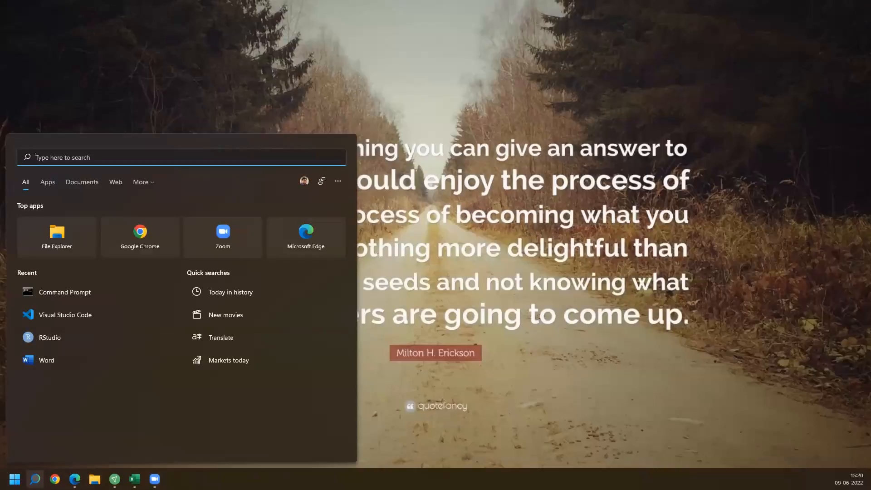
left_click(616, 356)
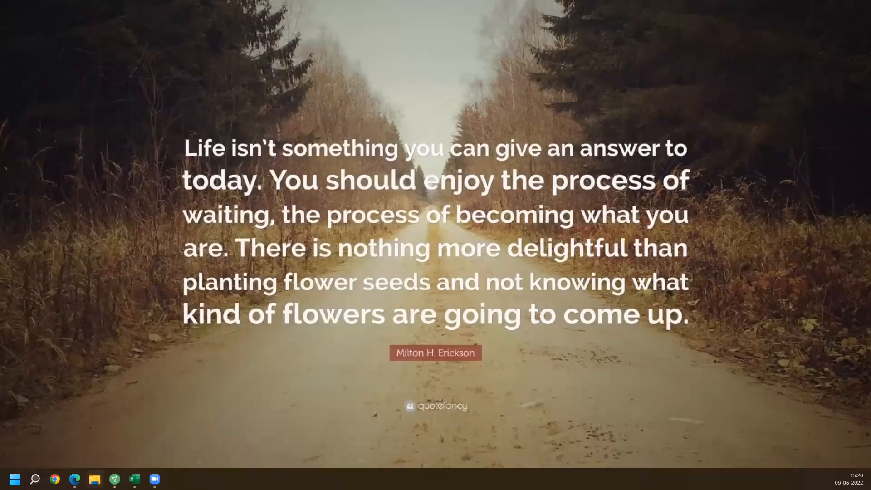
left_click(94, 478)
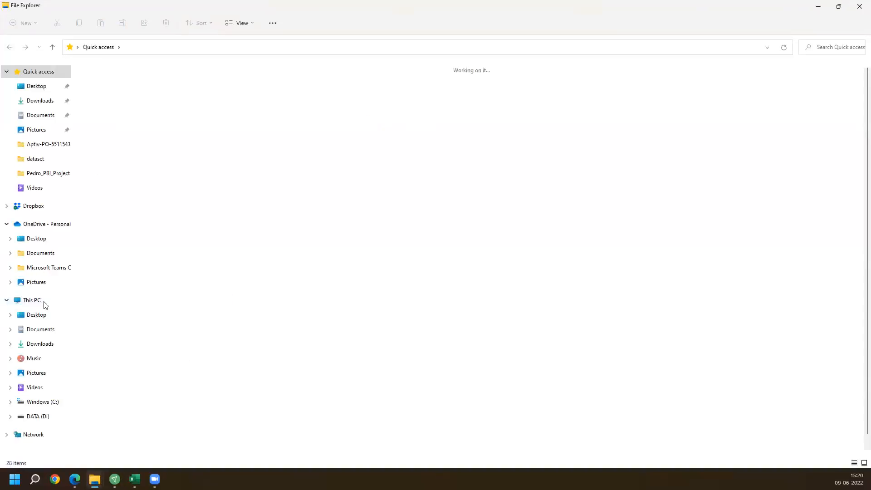
left_click(39, 416)
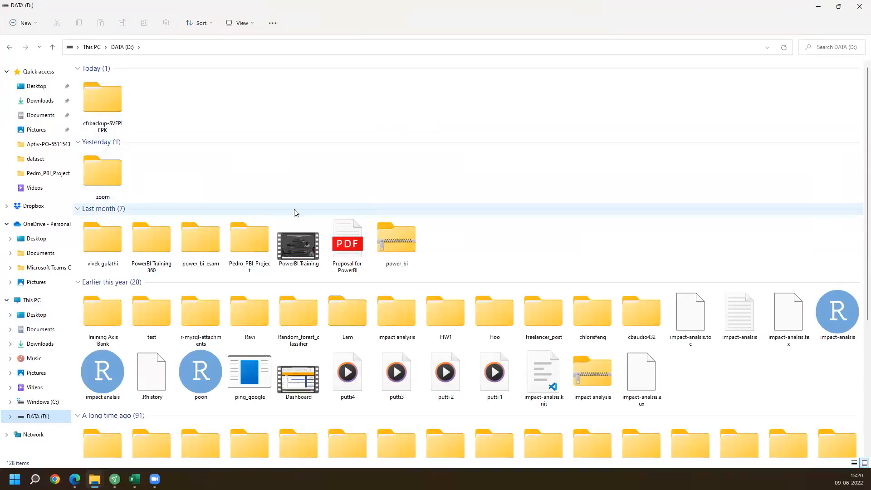
double_click(163, 259)
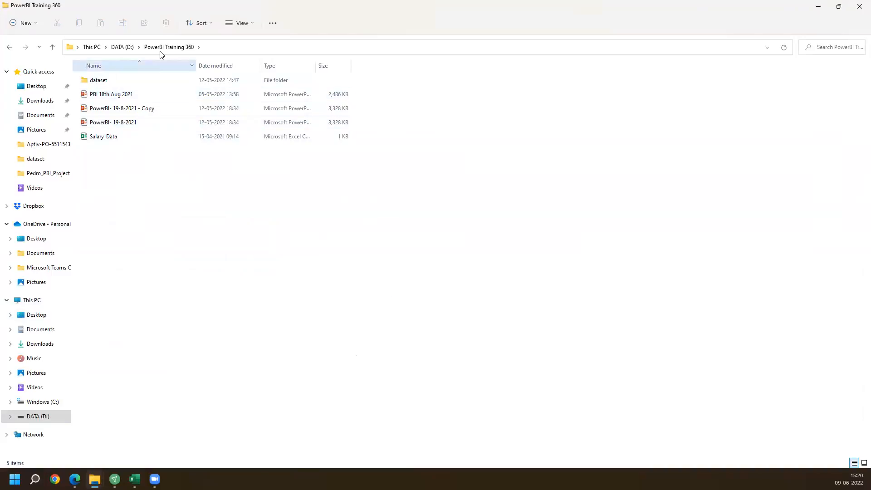
double_click(115, 80)
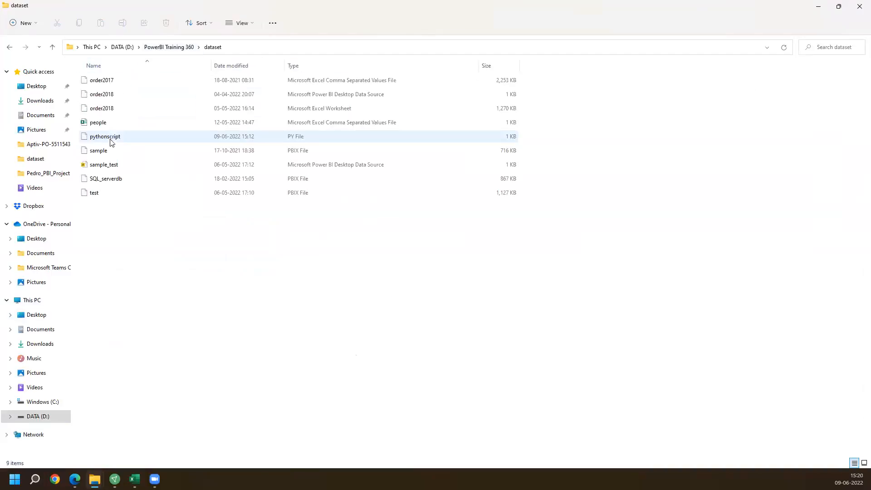
double_click(115, 136)
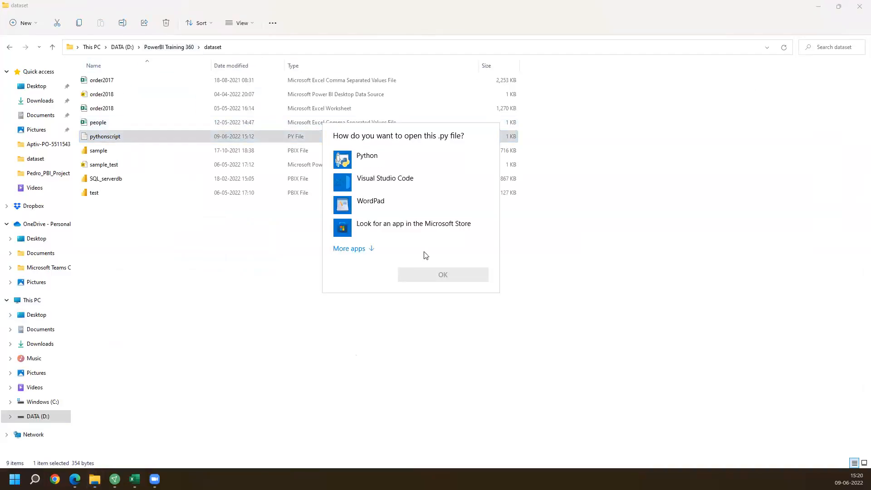
left_click(413, 181)
left_click(452, 277)
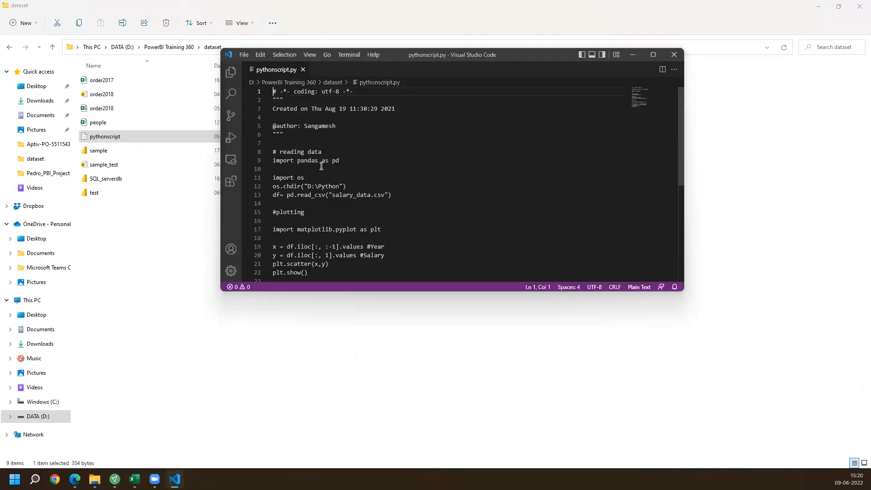
key("ctrl+a")
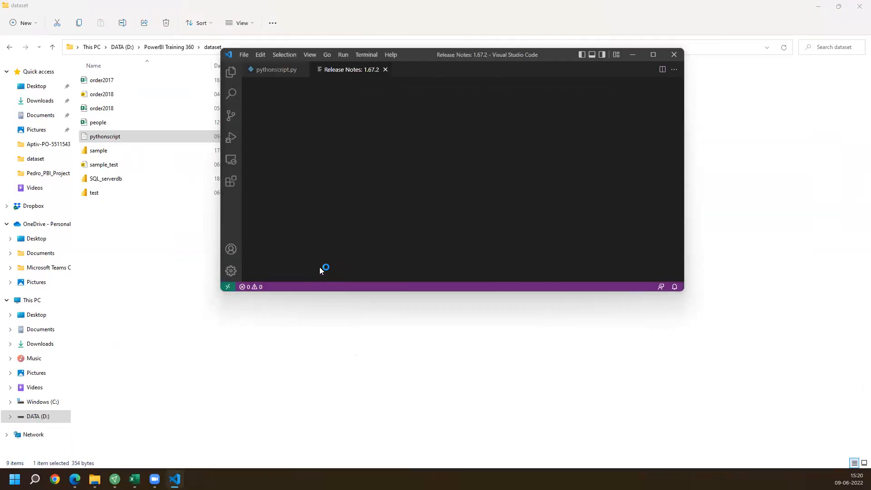
left_click(277, 71)
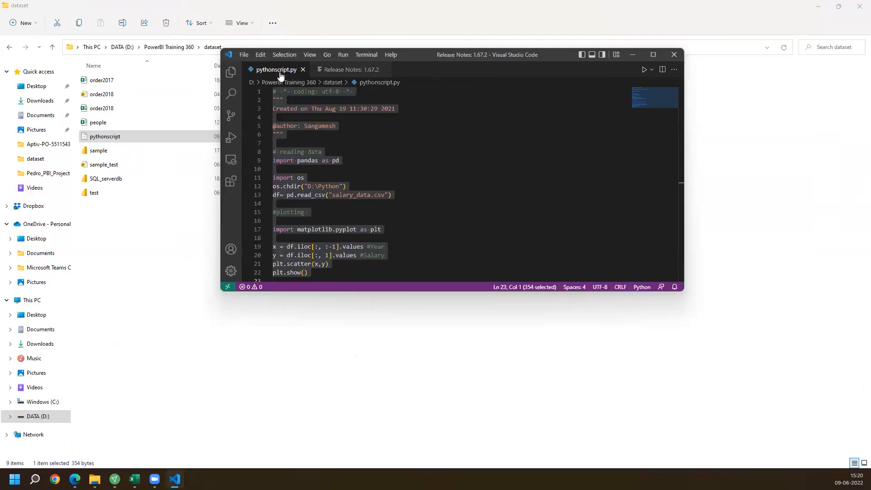
left_click(279, 157)
left_click_drag(273, 144, 389, 281)
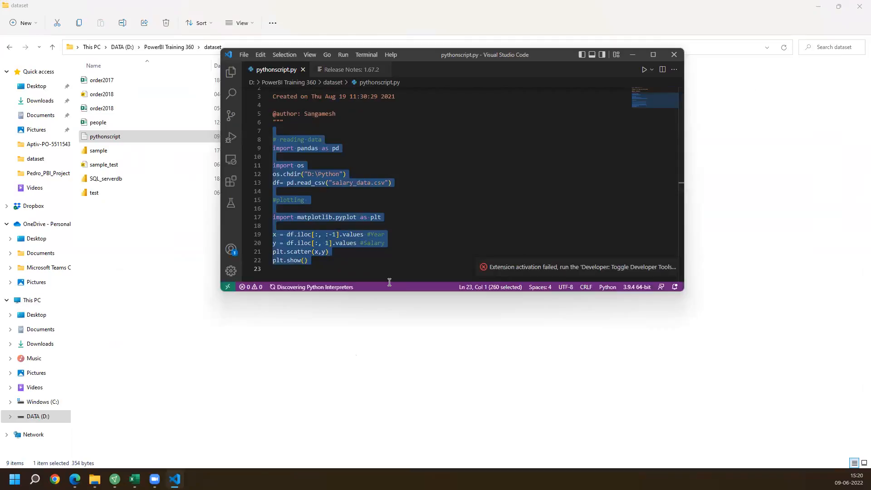
left_click(129, 279)
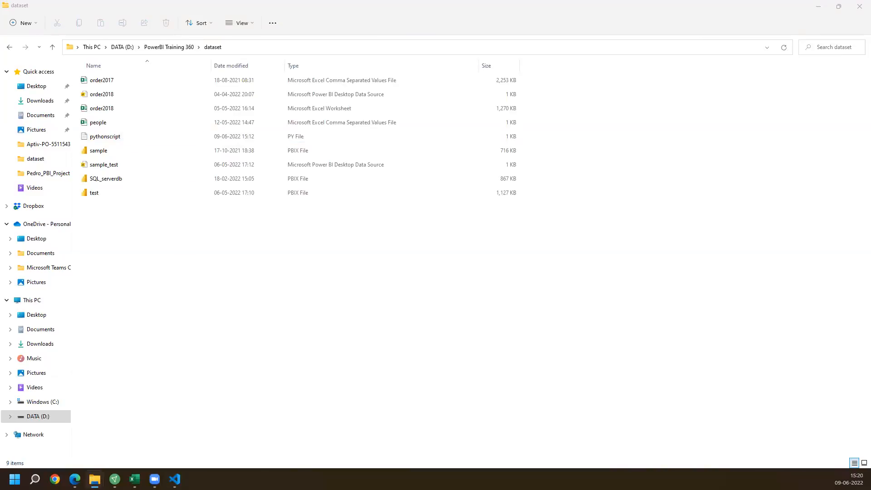
left_click(858, 7)
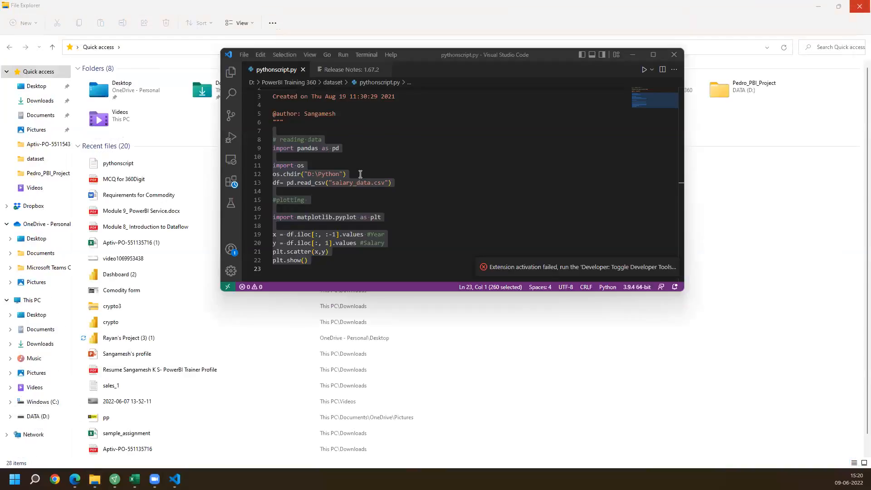
left_click(360, 174)
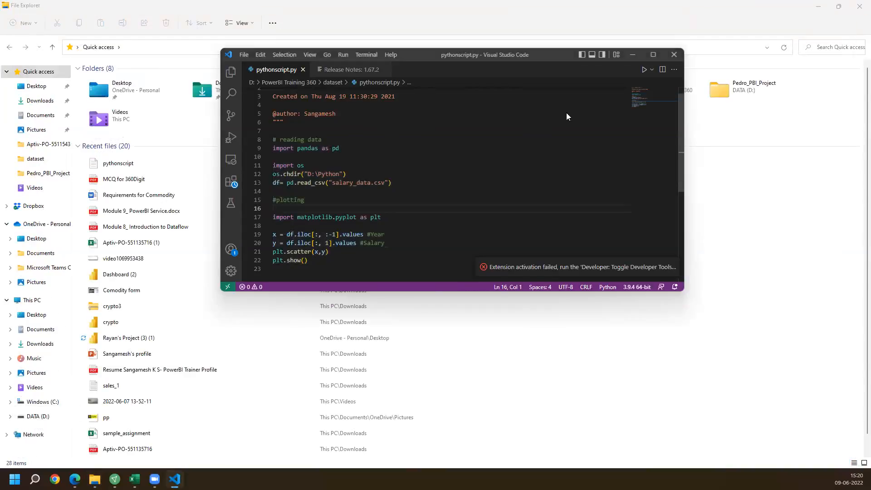
key("alt+F4")
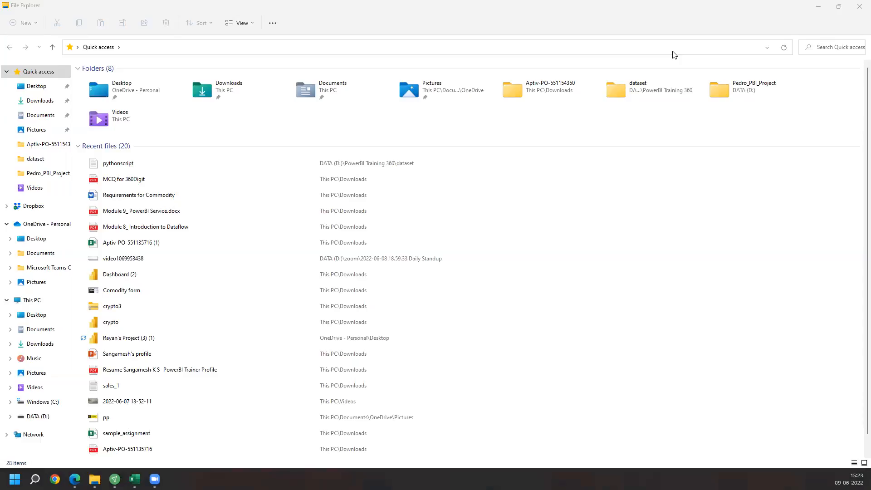
Step: Close File Explorer and start Power BI Desktop by searching Windows for 'powerbi'
left_click(859, 7)
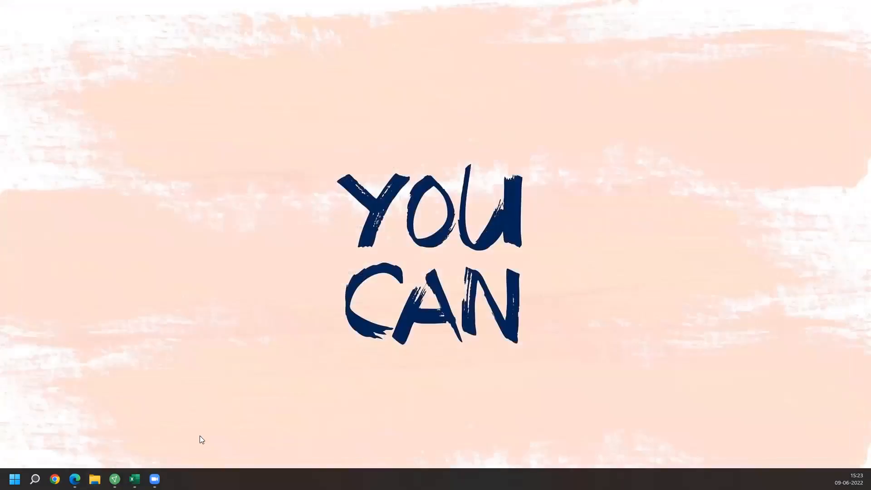
left_click(35, 478)
type("powerbi")
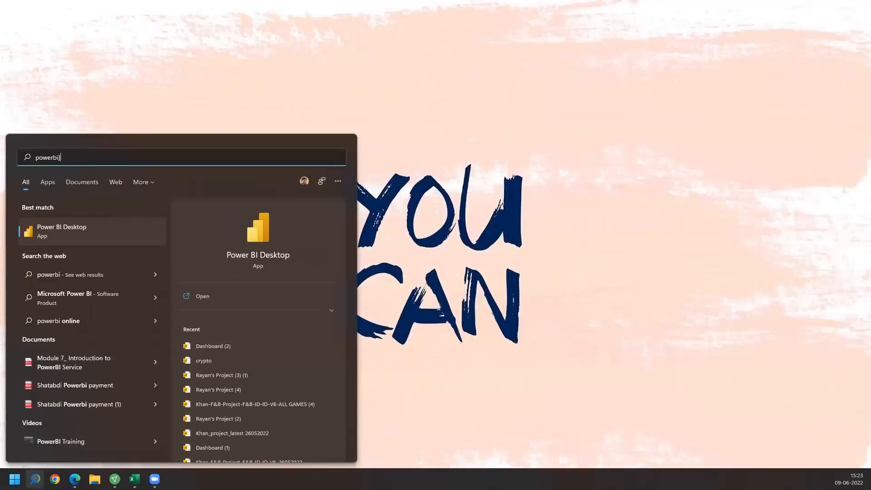
key("Return")
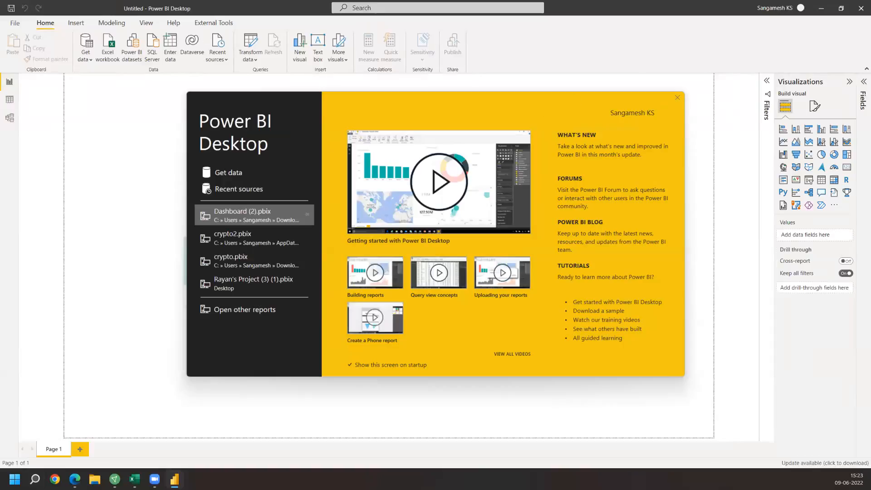
Step: Dismiss the Power BI start-up screen and open Chrome with the Personal profile
left_click(677, 98)
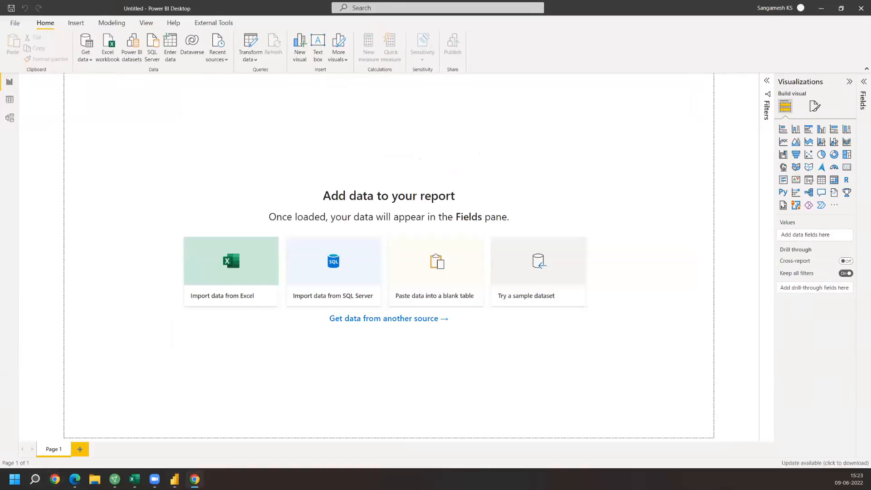
left_click(458, 228)
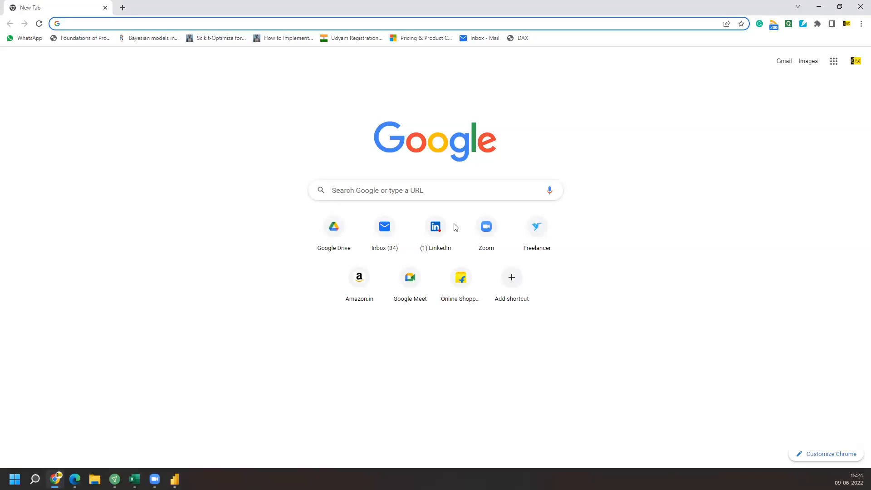
Step: Search Google for 'timer 10 min' and show the 10-minute countdown full screen
type("timer 10 min")
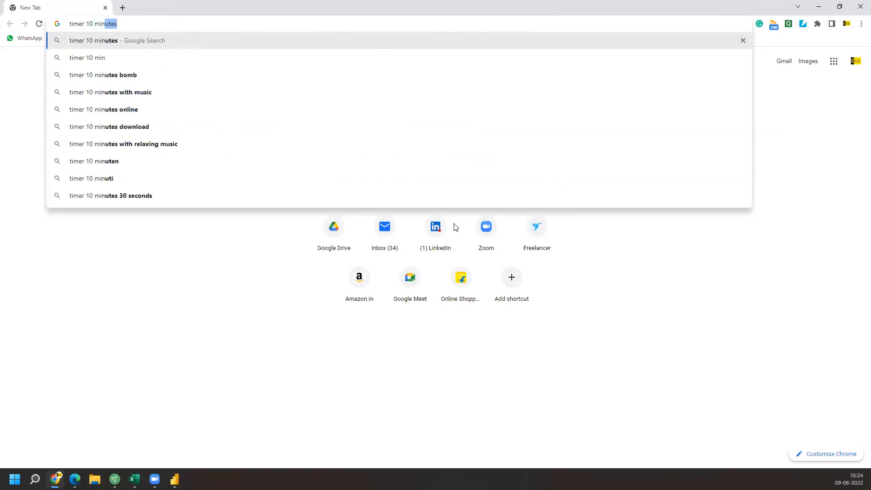
key("Return")
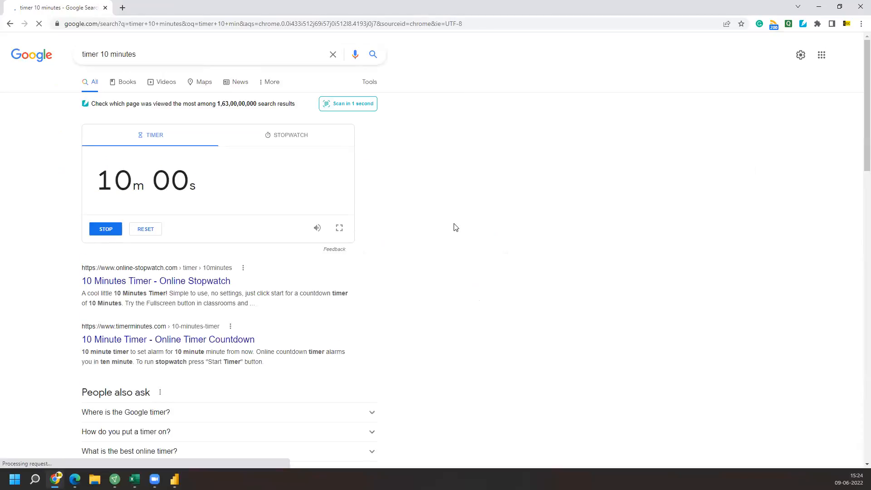
left_click(109, 55)
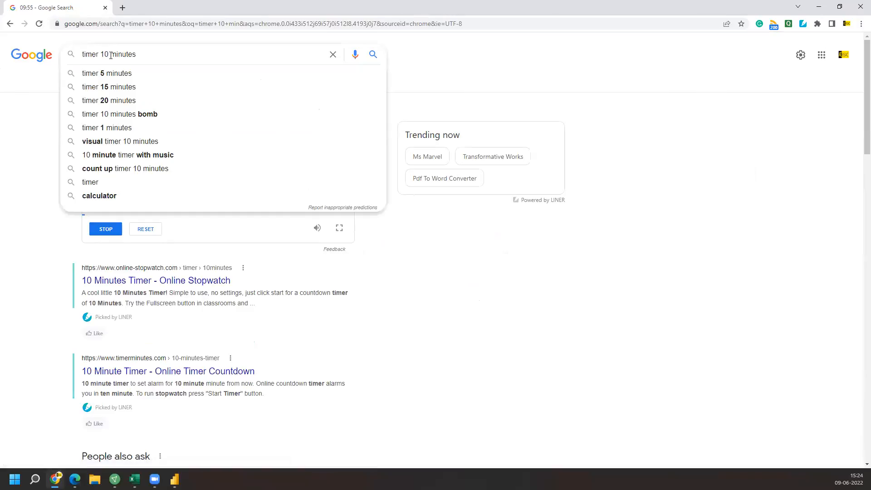
left_click(28, 215)
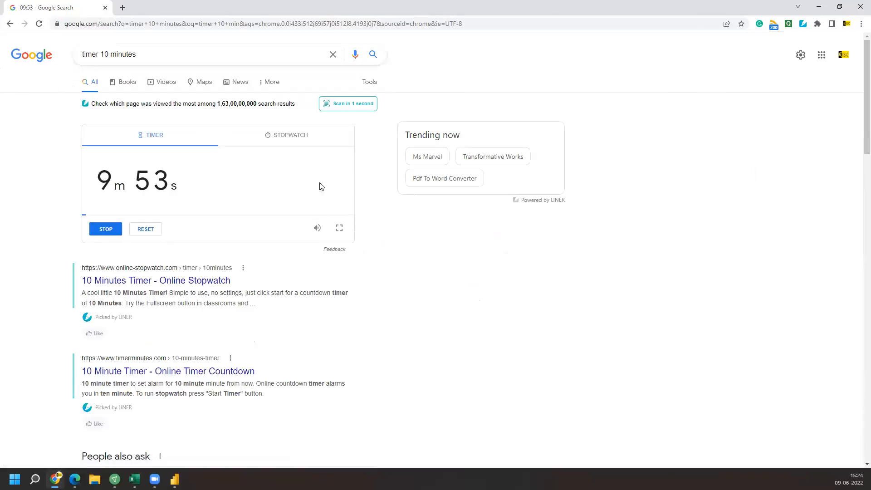
left_click(340, 227)
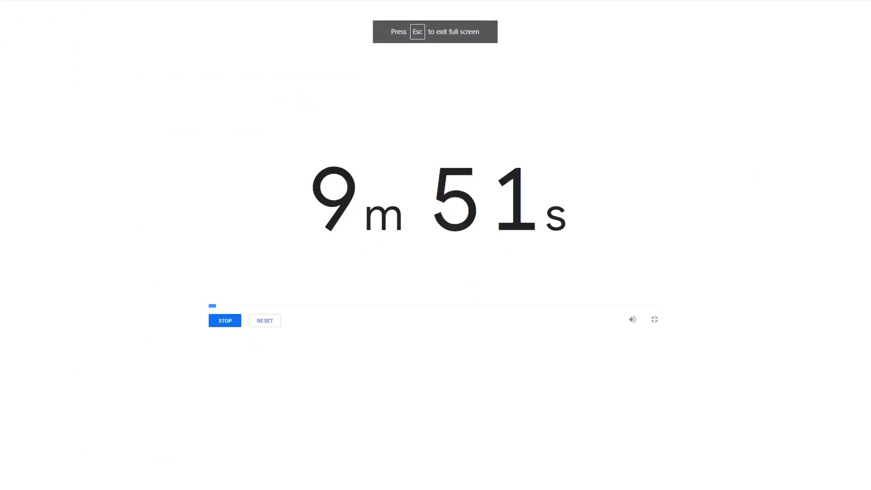
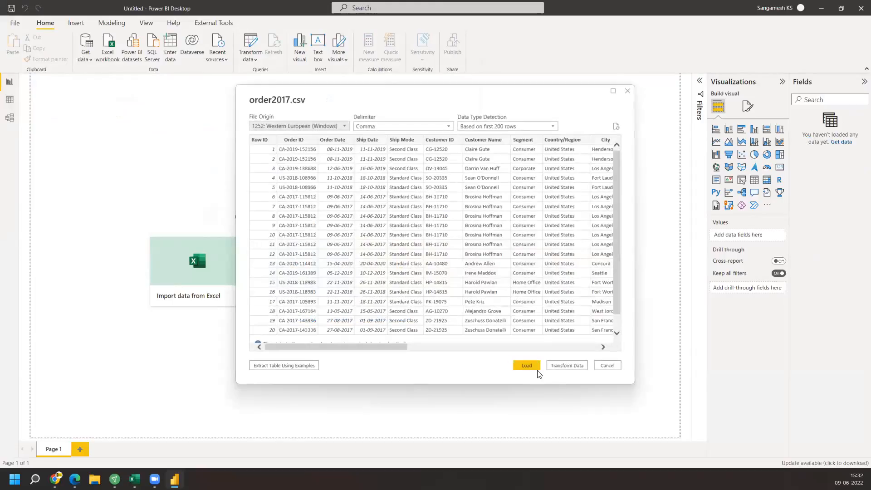
Step: Load the order2017 data (9,994 rows) and place an empty stacked bar chart on the page
left_click(530, 369)
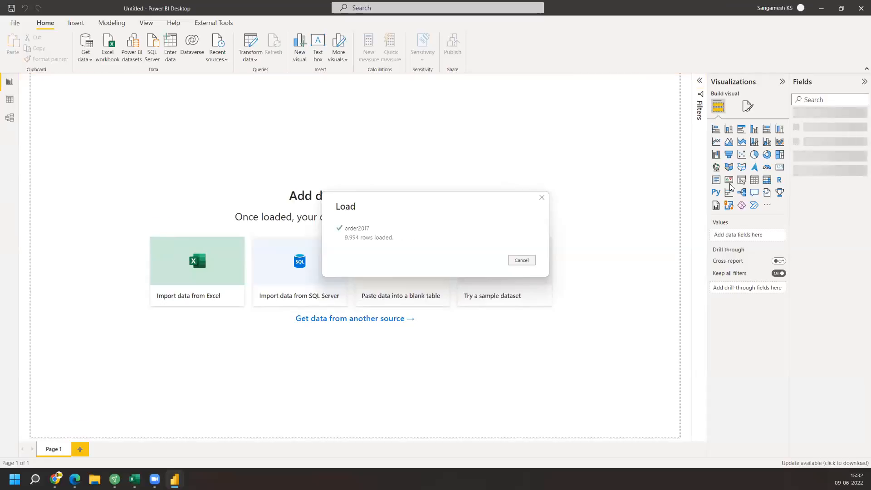
left_click(716, 130)
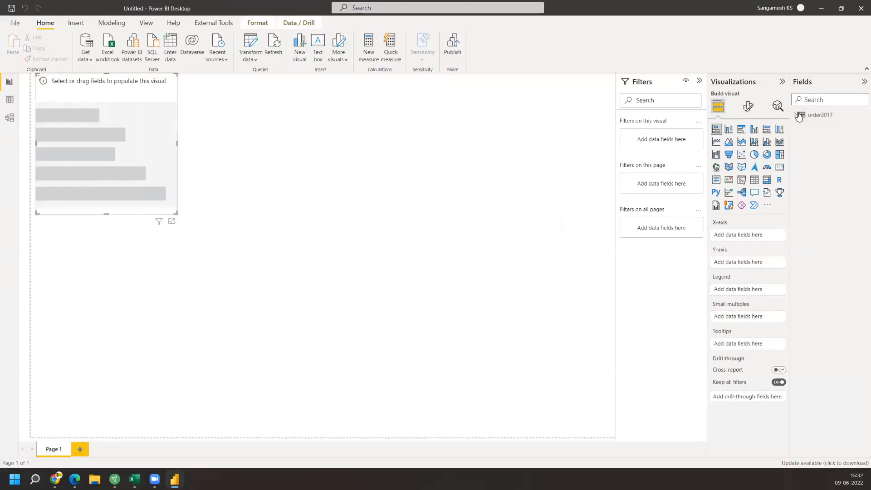
Step: Build a Sales by Category bar chart from the Category and Sales fields, placed at the left
left_click_drag(101, 121, 239, 284)
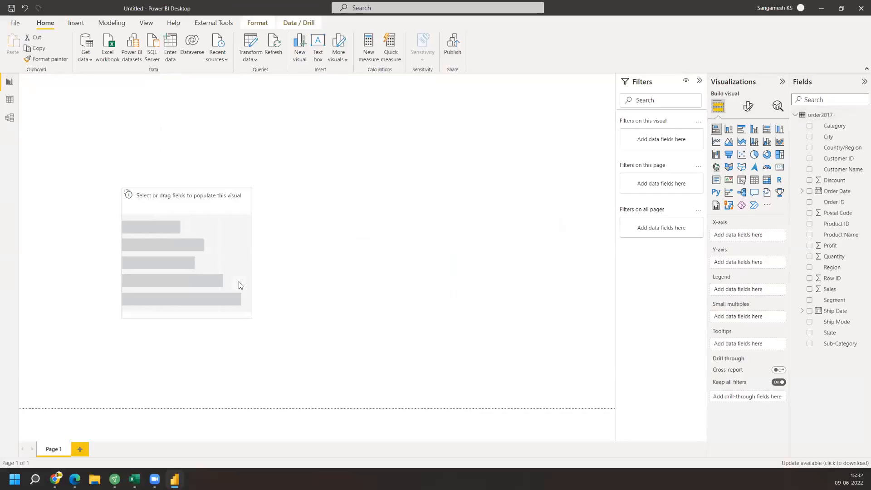
left_click_drag(835, 128, 708, 233)
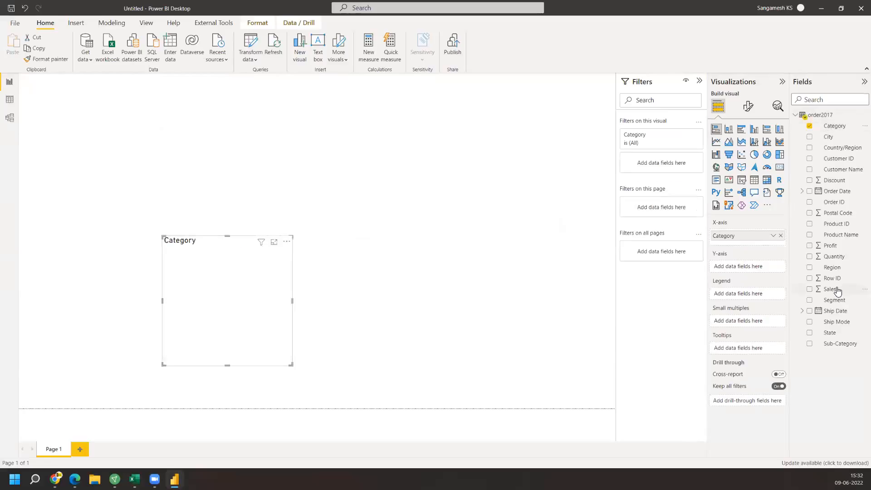
left_click_drag(825, 292, 741, 271)
left_click_drag(208, 266, 129, 219)
left_click(501, 163)
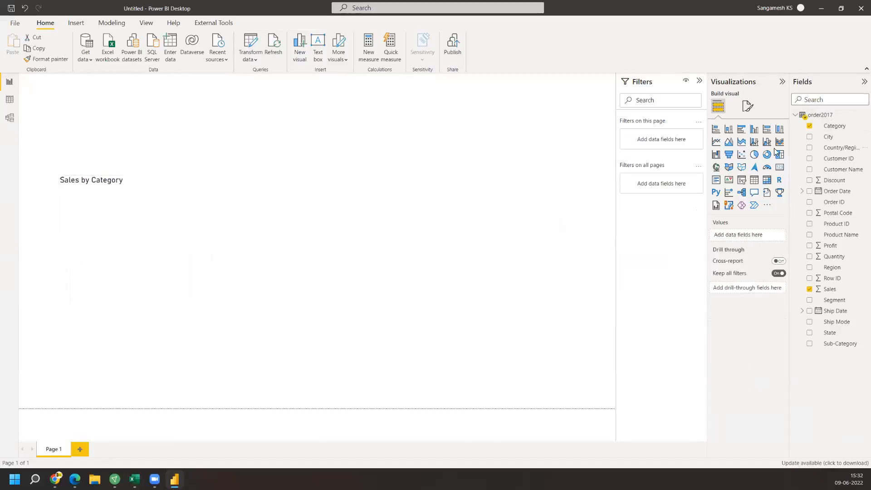
Step: Add a widened Sales by Order Date line chart beside it, drilled down to year and quarter
left_click(715, 142)
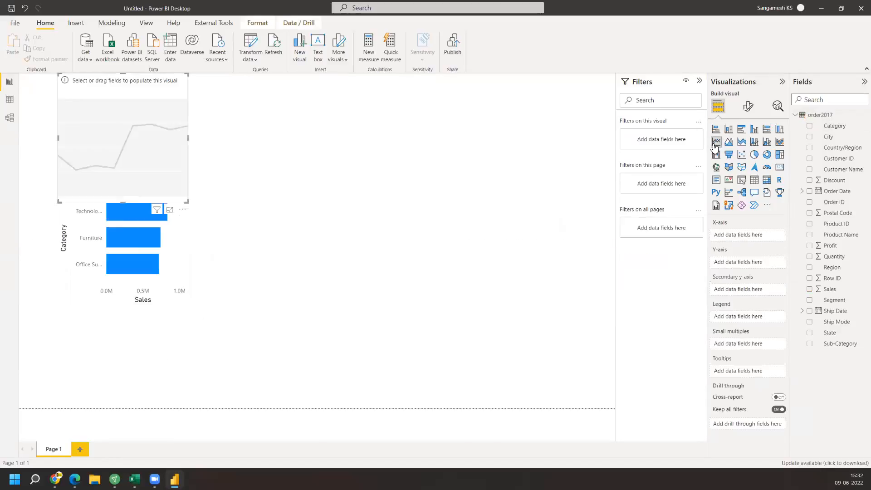
left_click_drag(113, 125, 397, 225)
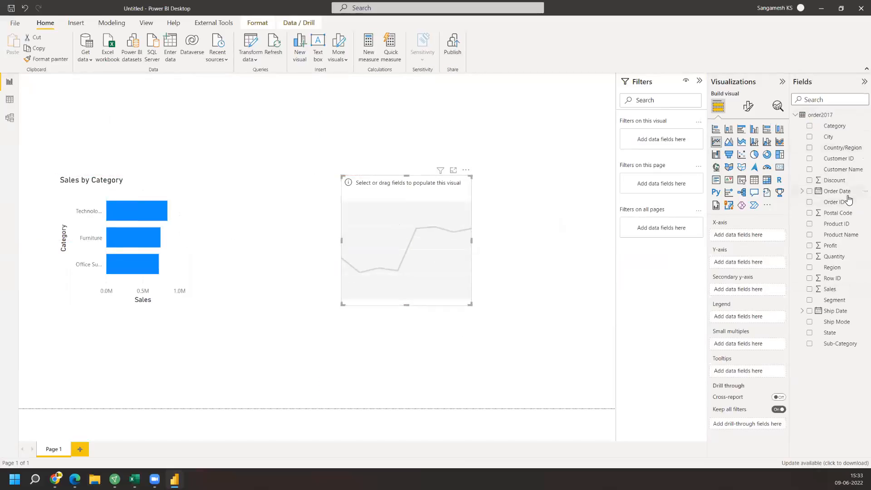
left_click_drag(848, 198, 740, 235)
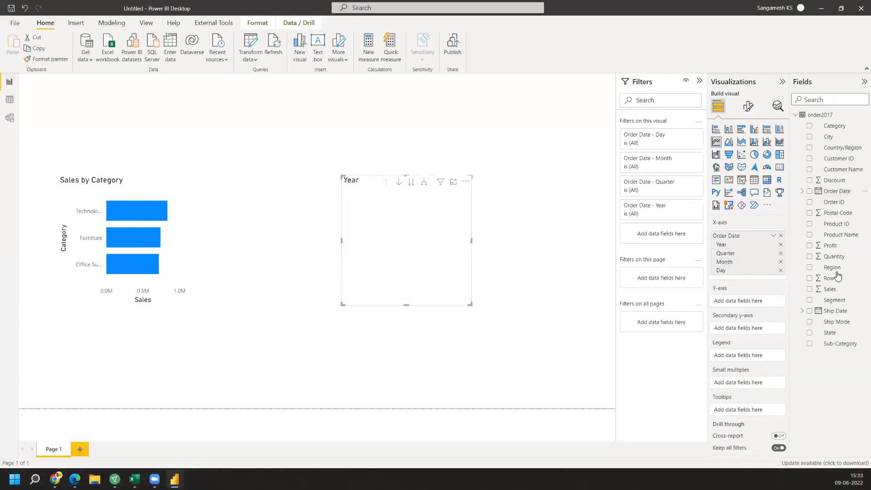
left_click_drag(834, 291, 747, 304)
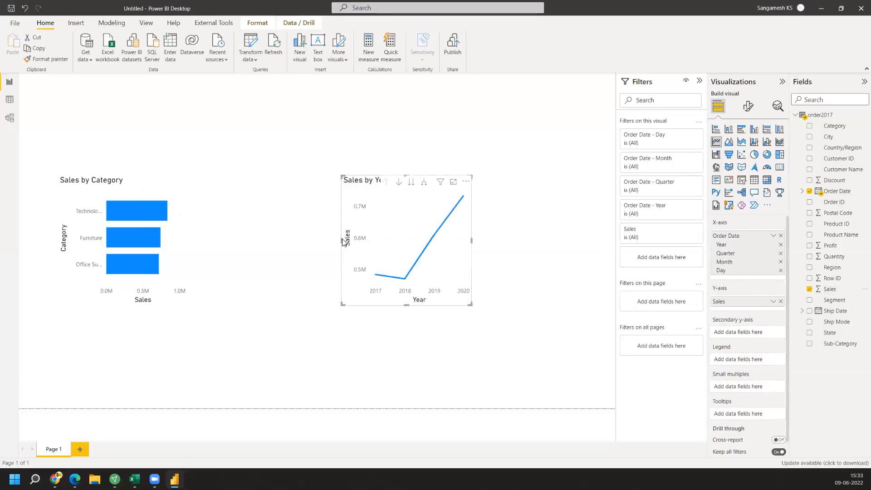
left_click_drag(342, 244, 256, 242)
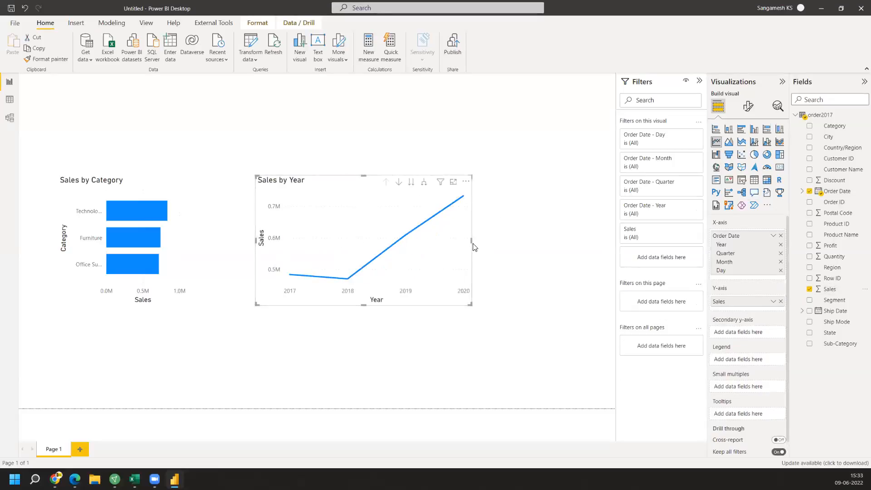
left_click_drag(471, 241, 559, 242)
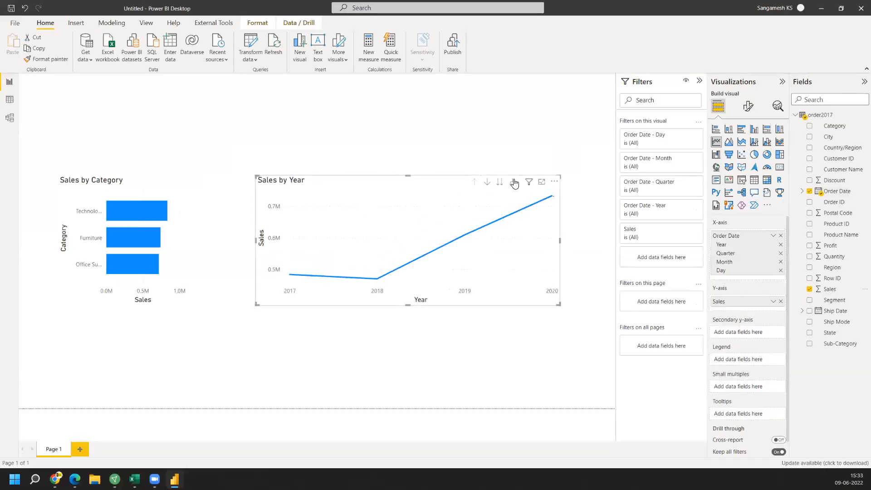
left_click(514, 182)
Step: Move the Sales by Category chart up-left and enlarge it so full category names show
left_click(67, 199)
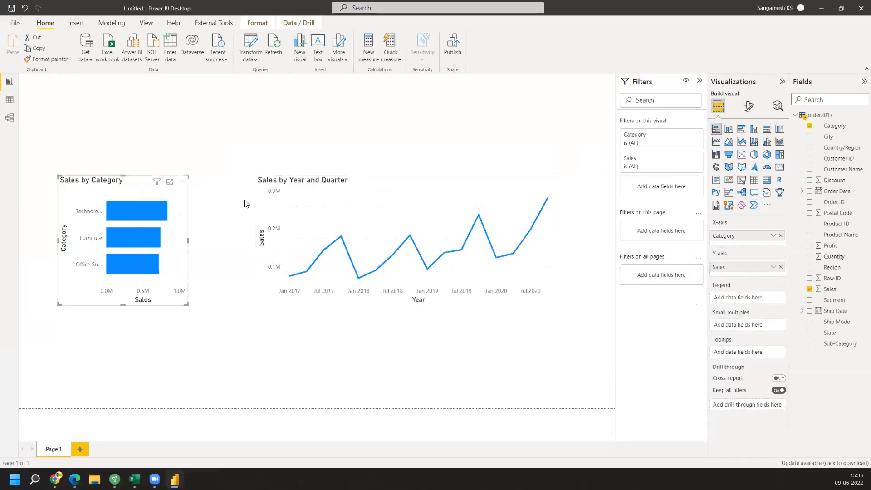
left_click_drag(114, 185, 75, 160)
left_click_drag(147, 277, 227, 300)
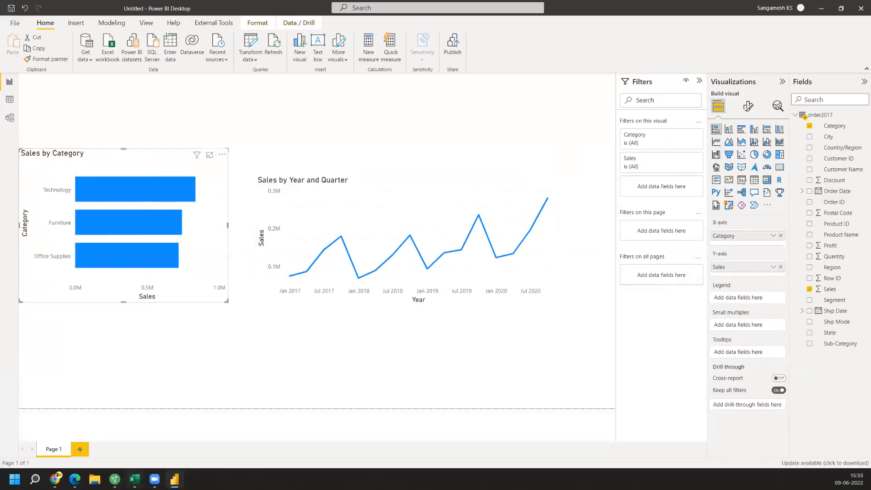
Step: Move the bar chart and the line chart lower on the page, side by side
left_click(55, 479)
left_click(55, 479)
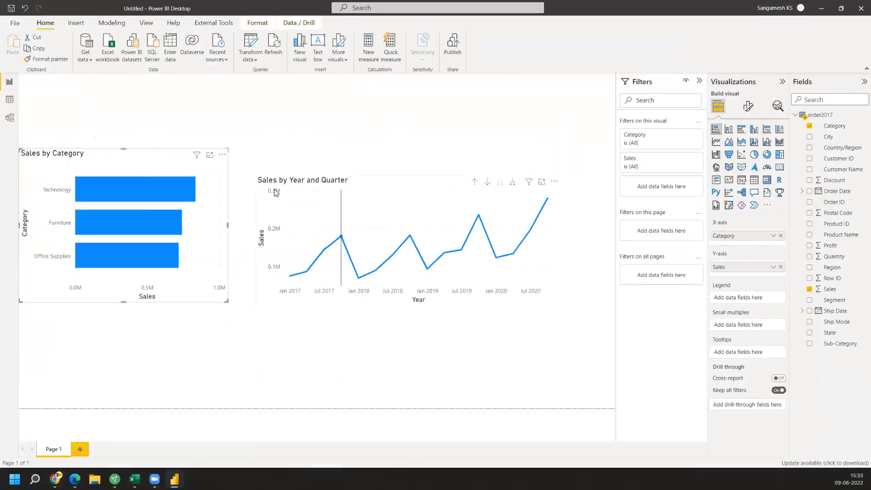
left_click(275, 193)
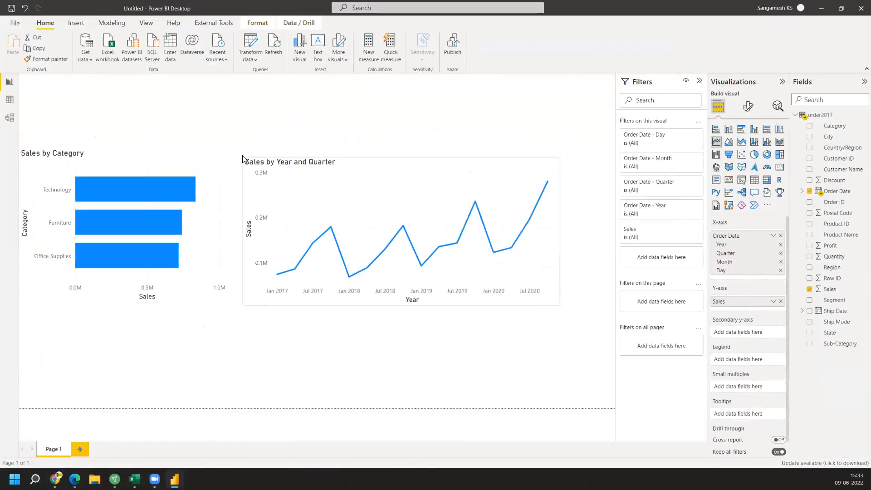
left_click(121, 172)
left_click_drag(121, 173, 122, 203)
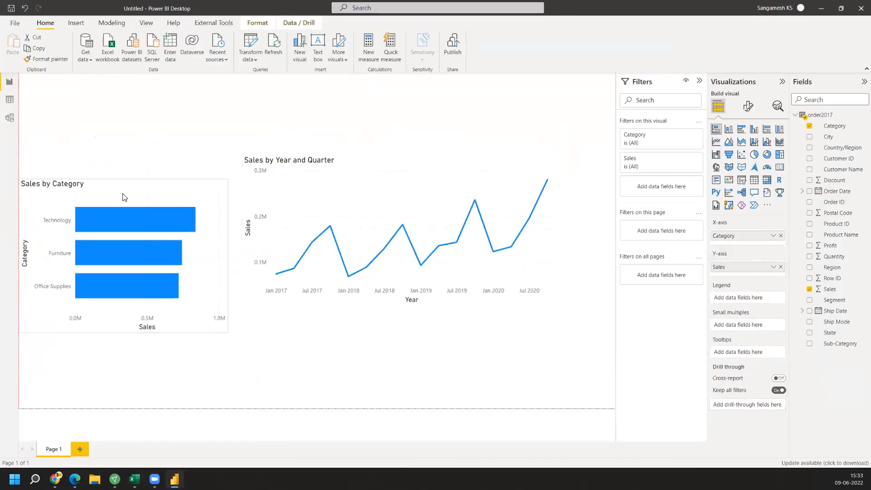
left_click(380, 171)
left_click_drag(380, 170, 390, 209)
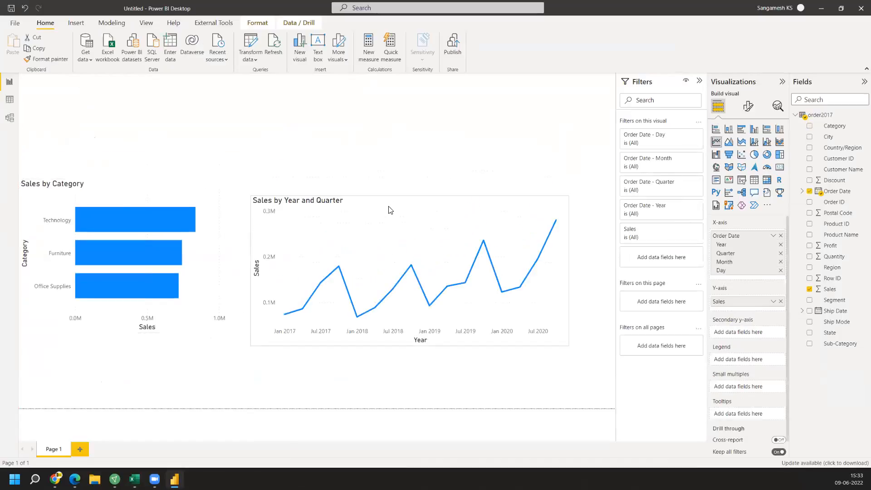
left_click(300, 91)
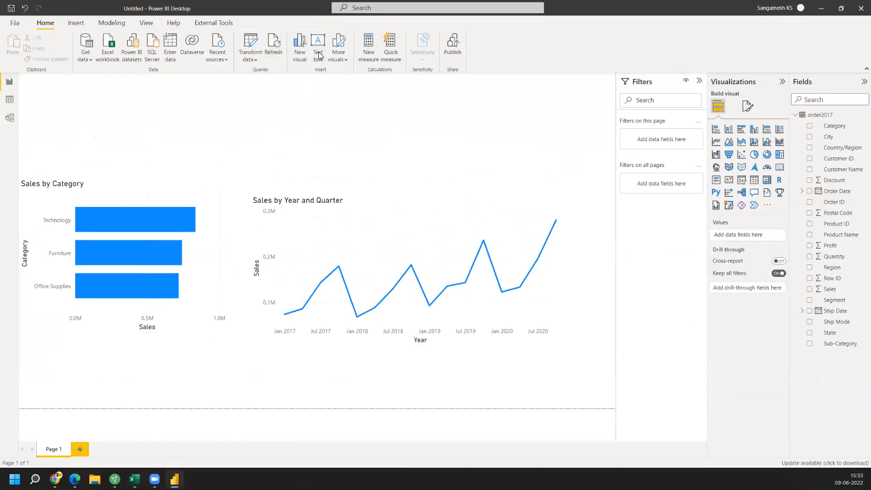
Step: Add a text box strip above the charts reading 'Sample Dashboard'
left_click(318, 53)
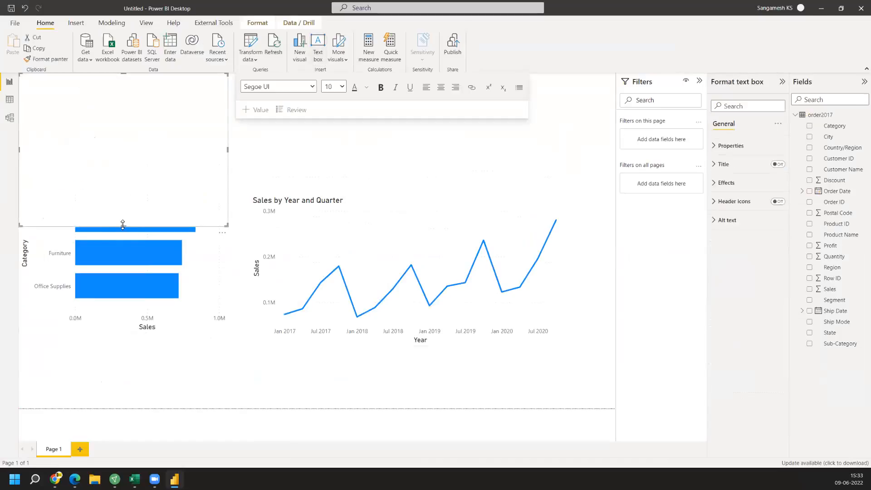
left_click_drag(127, 129, 129, 116)
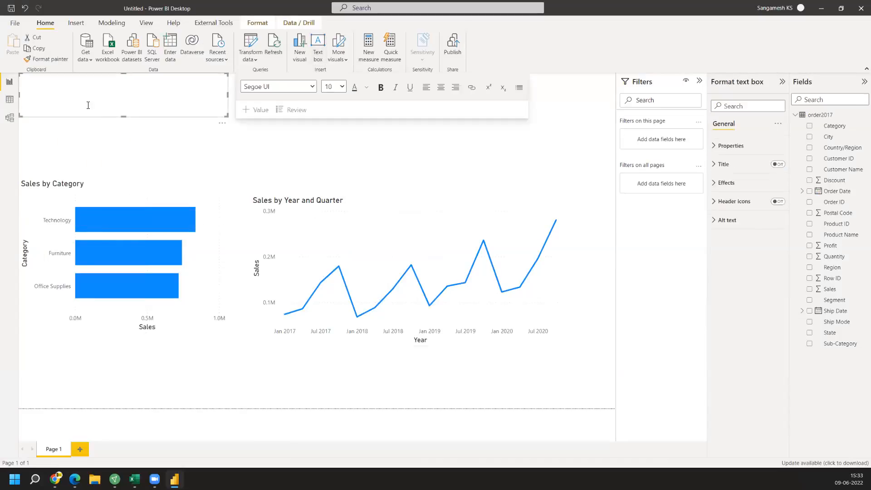
type("Sample ")
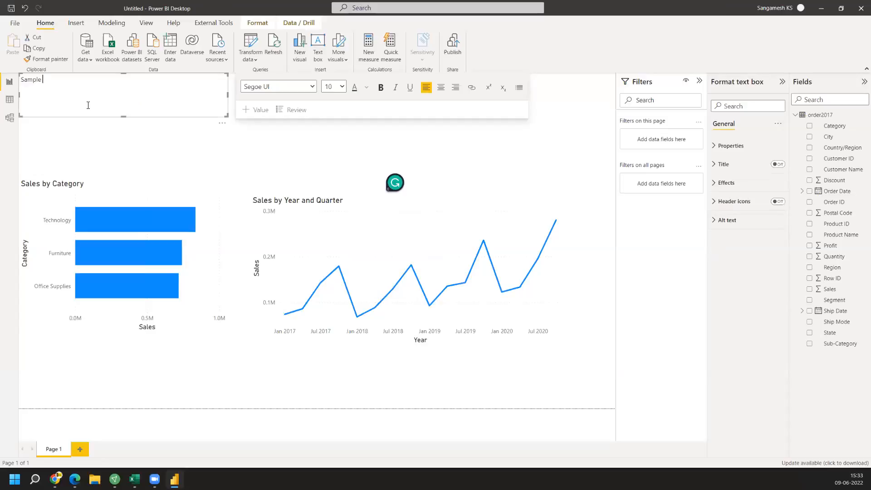
type("Dashboard")
Step: Make the 'Sample Dashboard' title bold at font size 28
key("ctrl+a")
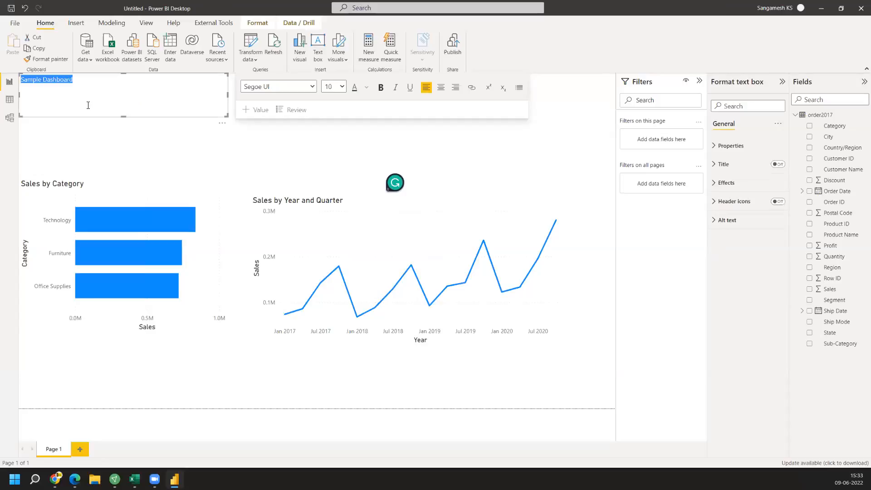
left_click(381, 87)
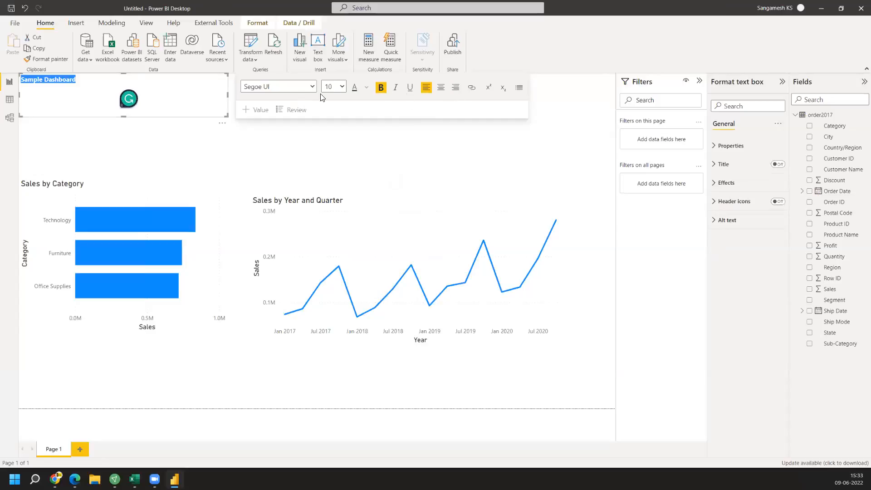
left_click(342, 87)
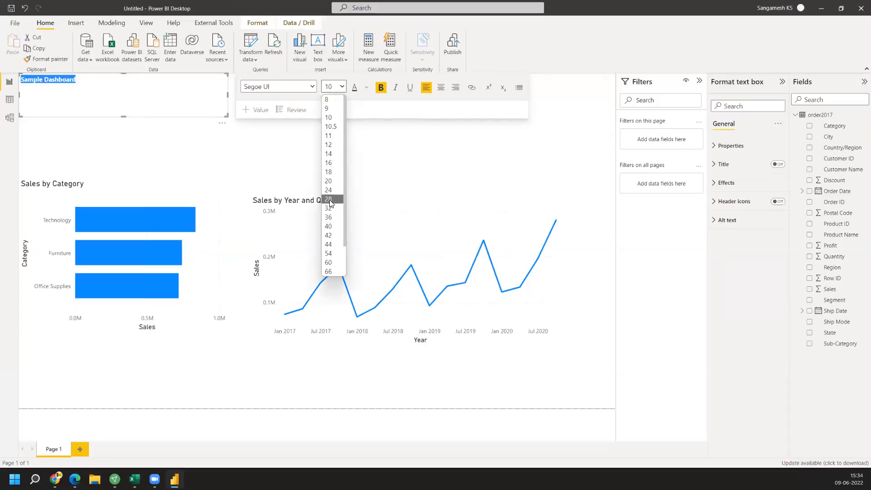
left_click(330, 200)
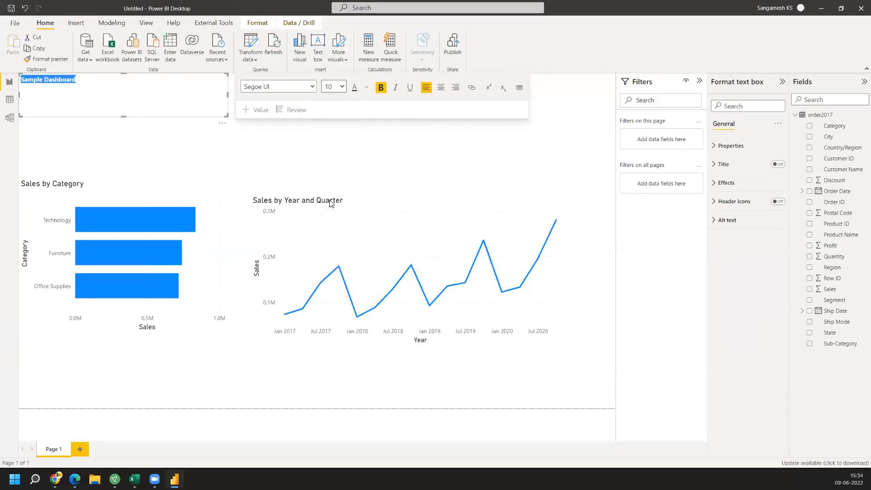
left_click(185, 162)
left_click(188, 94)
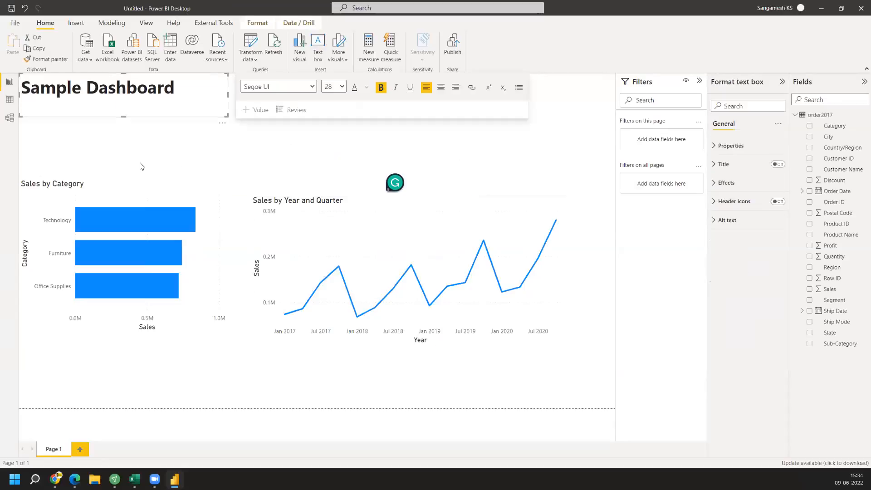
left_click(140, 167)
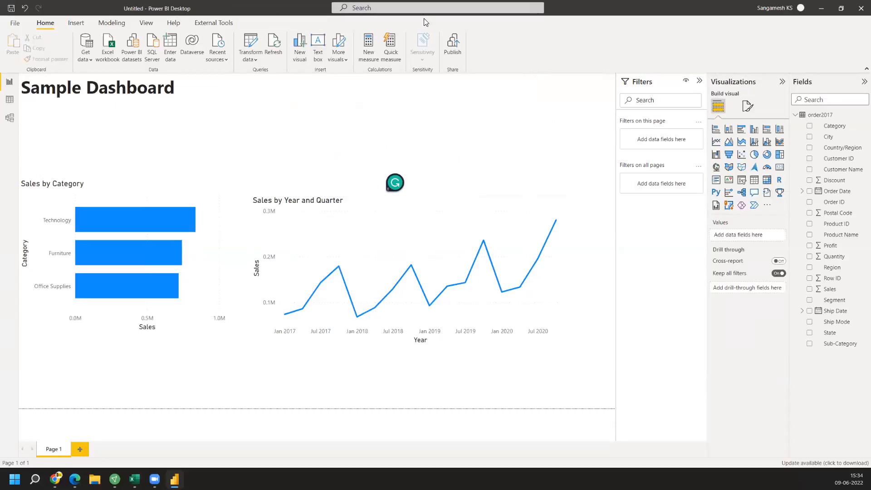
Step: Save the report as test_dashboard.pbix when prompted by Publish, then bring up the timer browser page
left_click(449, 43)
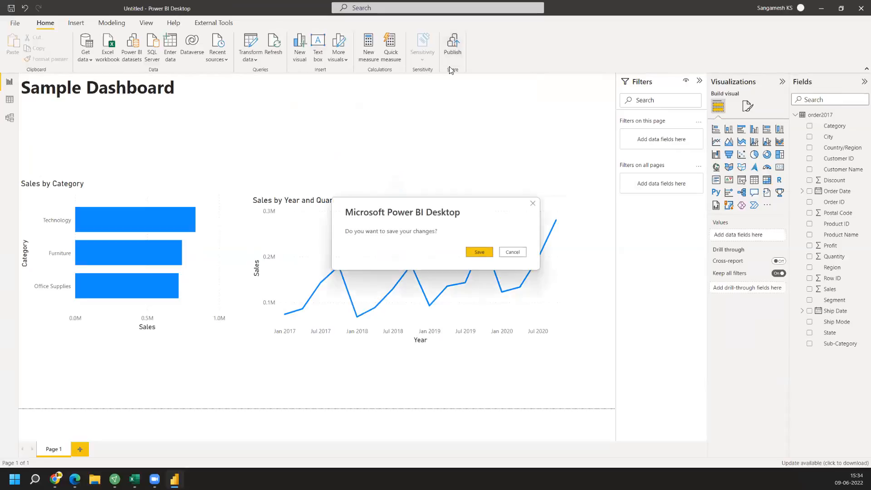
left_click(479, 252)
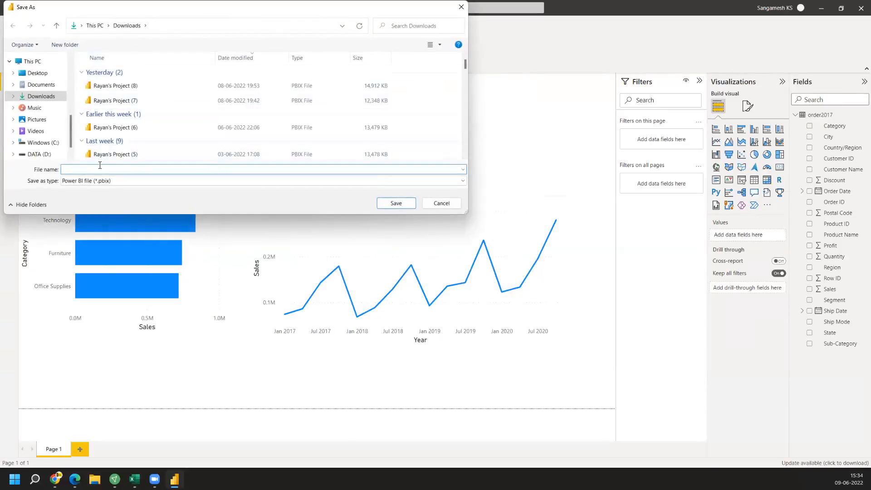
type("tes")
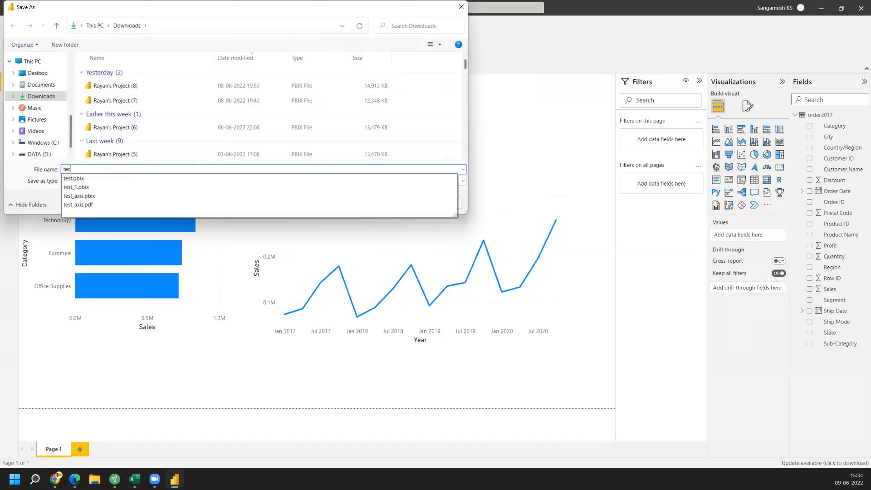
type("t_dashboard")
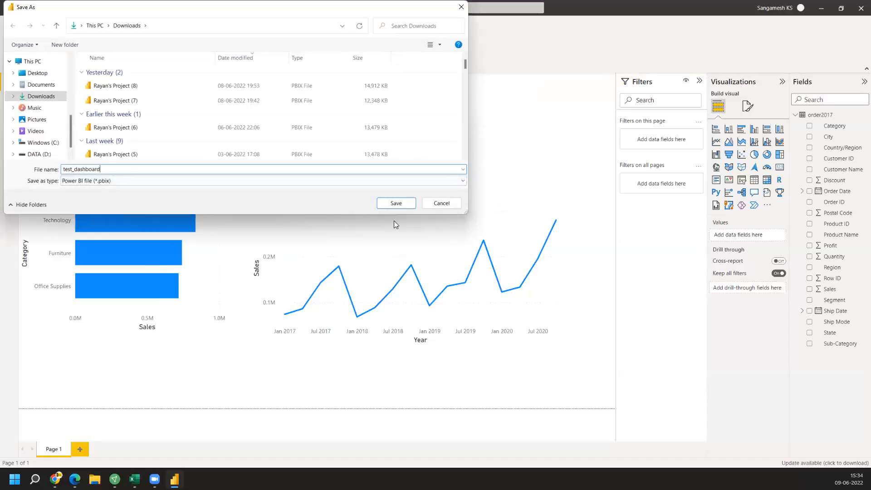
left_click(397, 202)
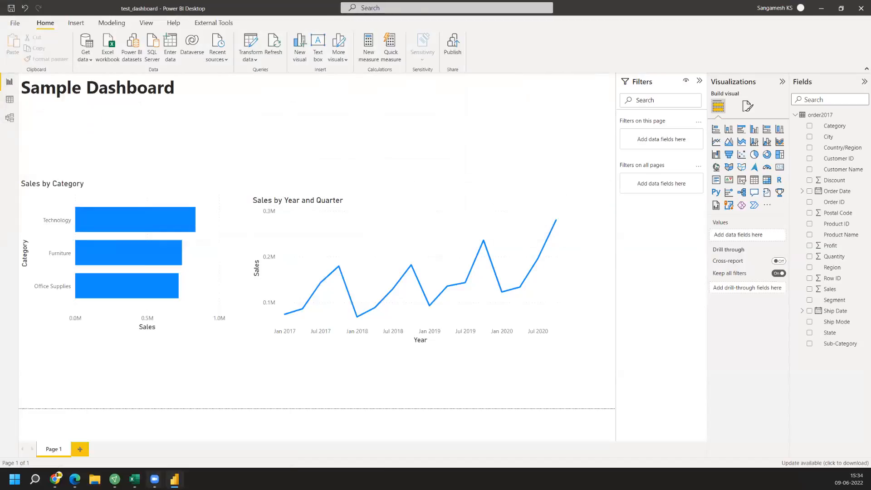
left_click(55, 479)
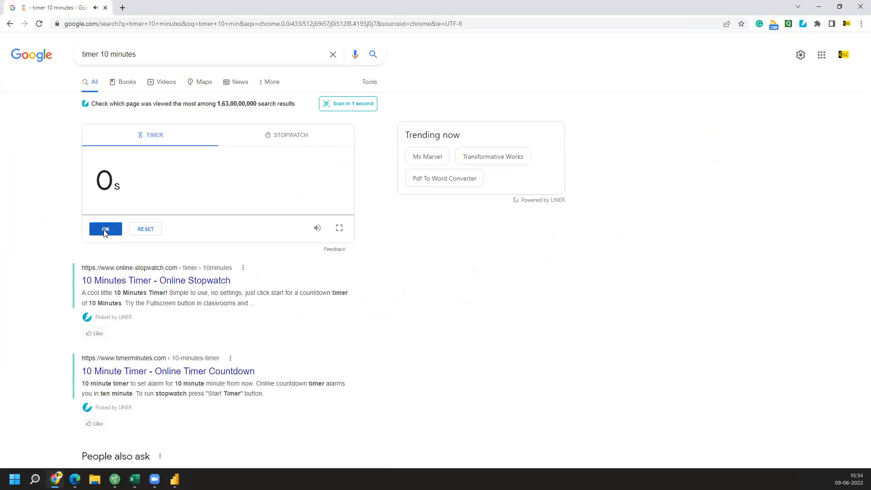
Step: Close the finished timer, pick Finance Dep as the publish workspace, and dismiss the licensing error
left_click(106, 8)
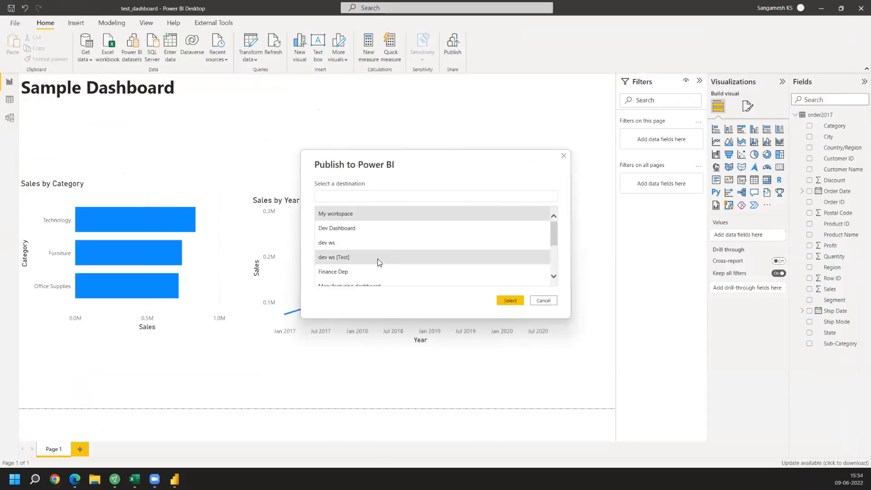
scroll(378, 257, "down", 1)
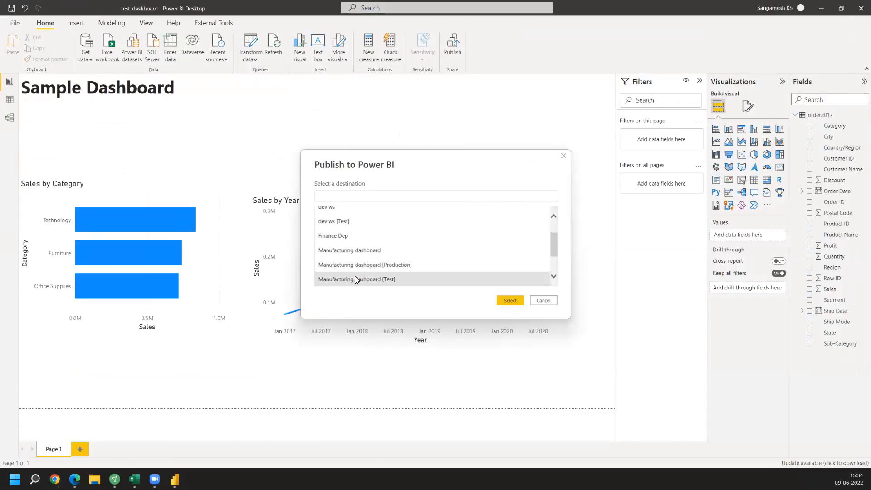
scroll(341, 243, "up", 1)
left_click(340, 244)
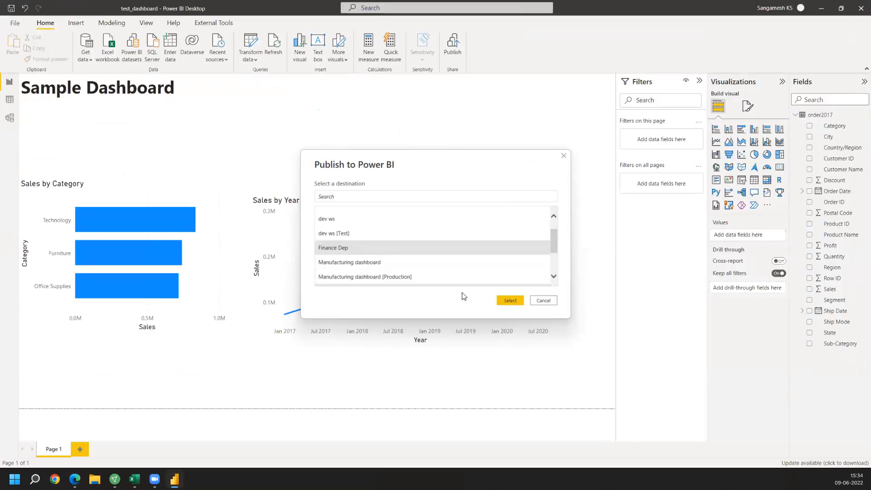
left_click(502, 301)
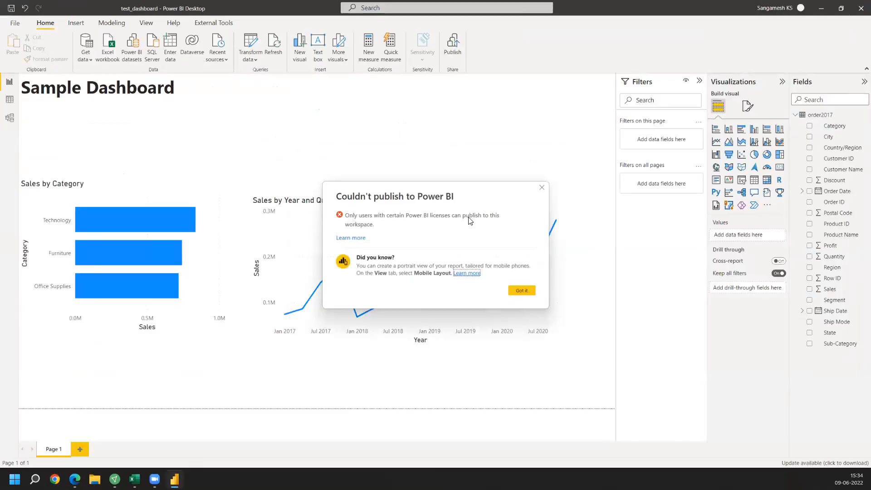
left_click(528, 291)
left_click(55, 479)
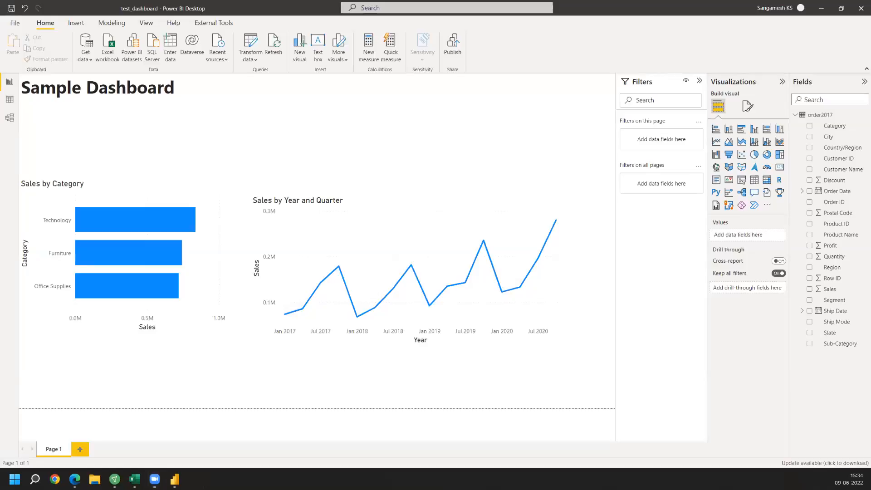
Step: Open File Explorer and launch the Power BI web shortcut to load app.powerbi.com
left_click(94, 479)
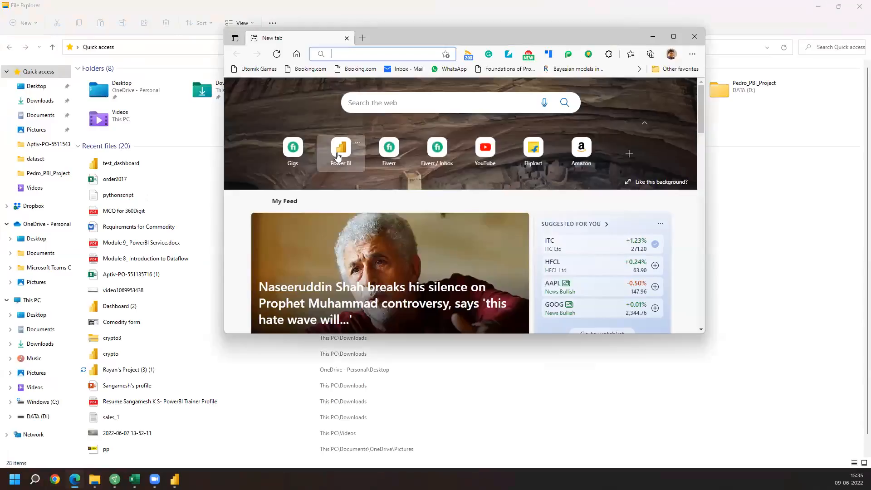
left_click(338, 156)
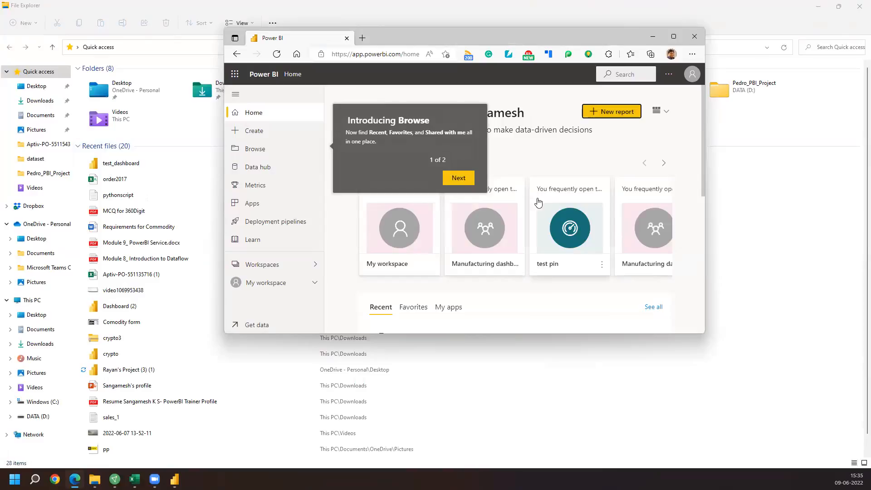
Step: Dismiss the 'Introducing Browse' tip with Next
left_click(458, 178)
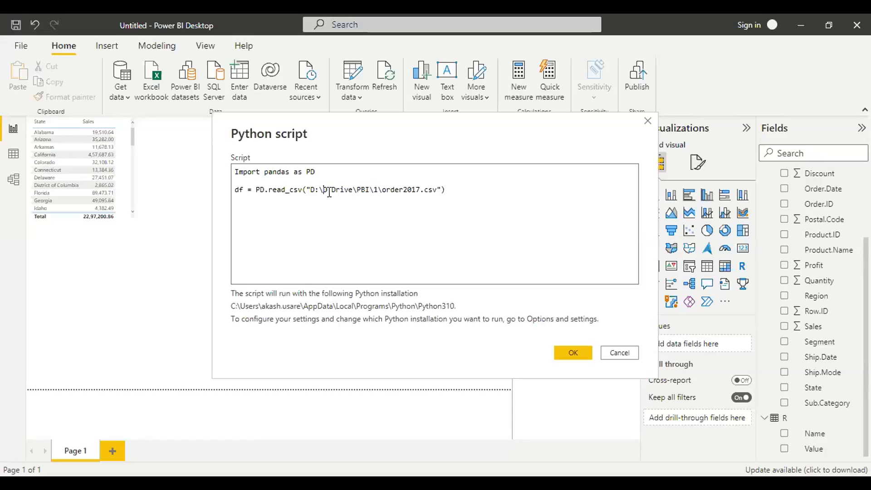
Step: Change 'Import' to lowercase 'import' and double every backslash in the order2017.csv path
type("\\")
key("Right")
key("Right")
key("Right")
key("Right")
key("Right")
key("Right")
key("Right")
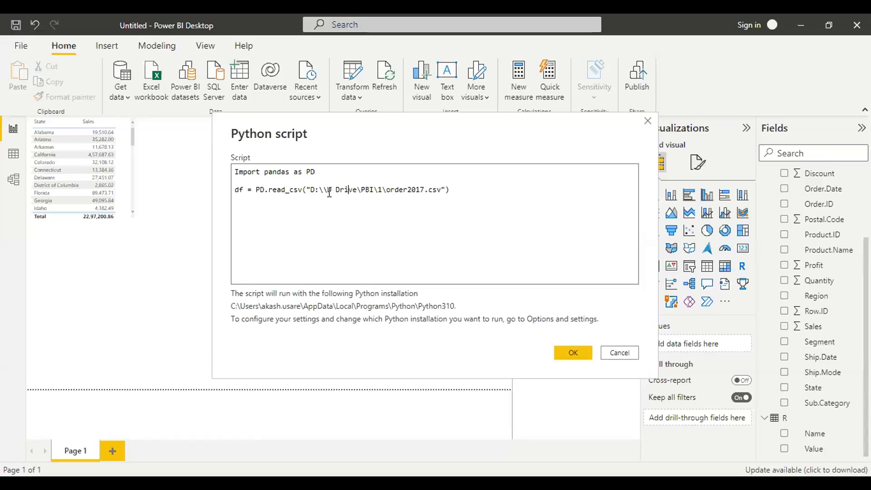
left_click(239, 175)
key("BackSpace")
type("i")
left_click(384, 223)
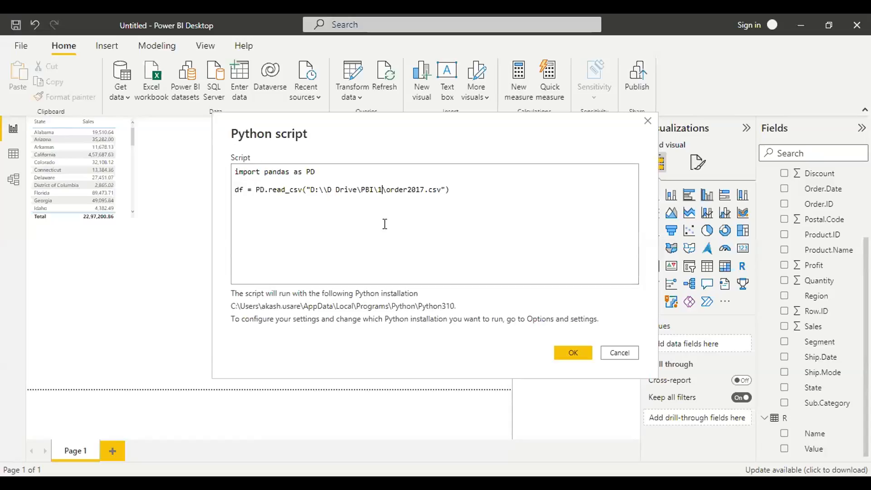
left_click(360, 190)
type("\\")
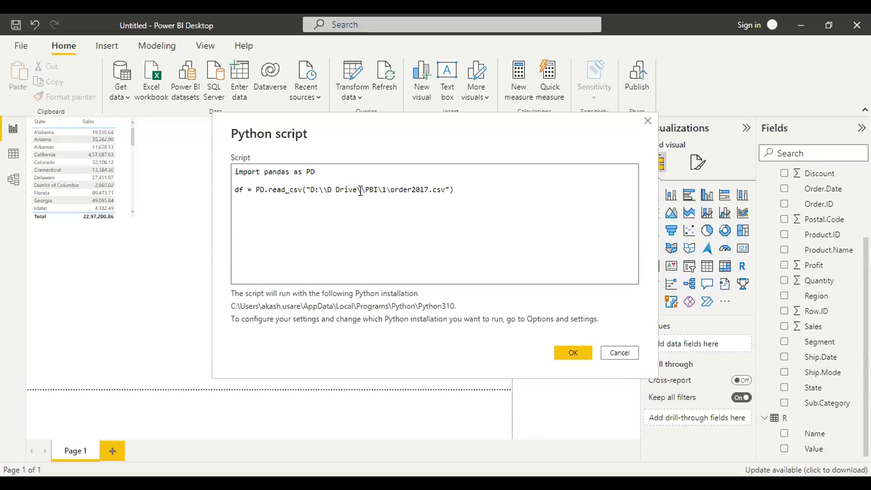
type("\\")
key("Right")
key("Right")
type("\\")
left_click(473, 190)
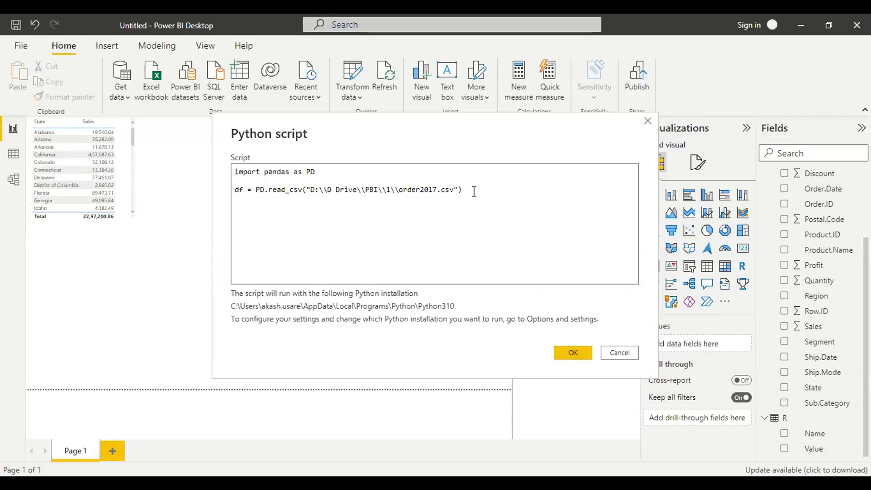
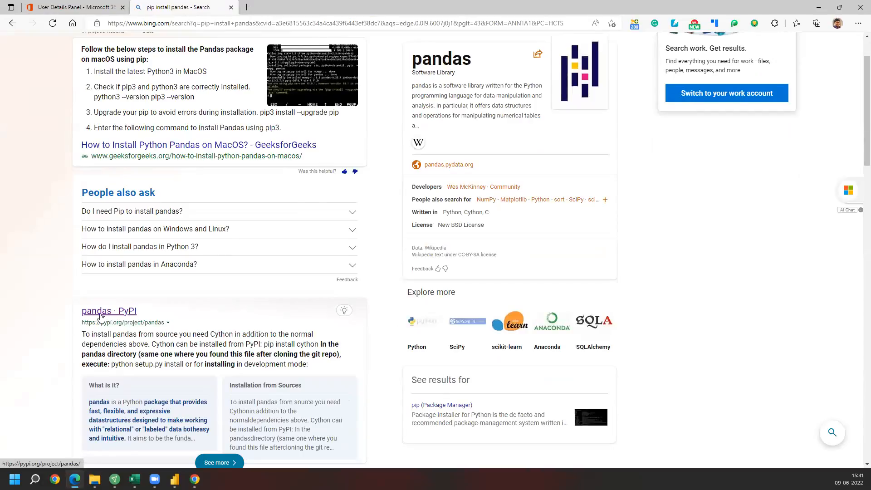
Step: Open the pandas PyPI page from the search results and copy its 'pip install pandas' command
left_click_drag(100, 323, 123, 325)
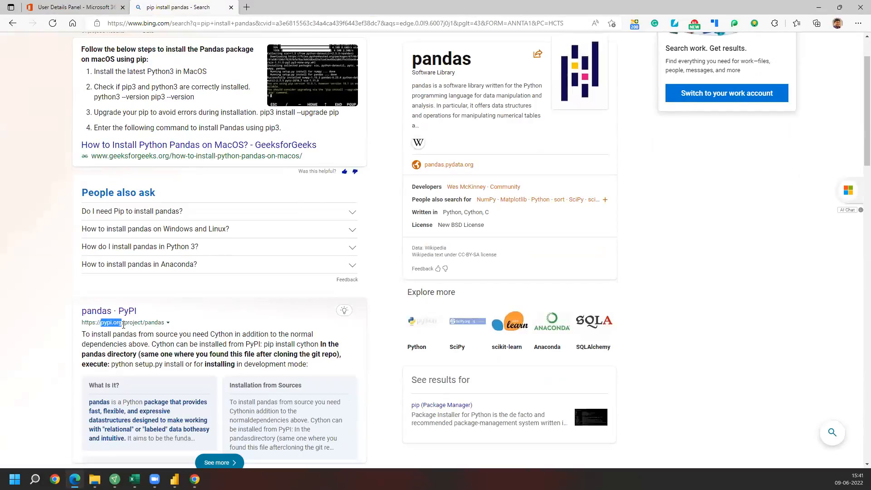
left_click(127, 314)
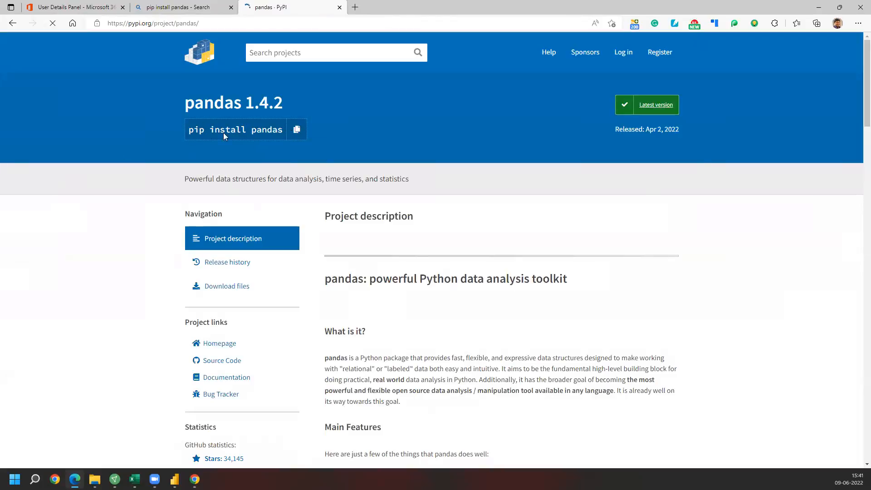
left_click(298, 133)
left_click(298, 131)
left_click(35, 479)
Step: In Command Prompt, run 'pip install pandas' (already satisfied), then launch Spyder with 'spyder'
type("cmd")
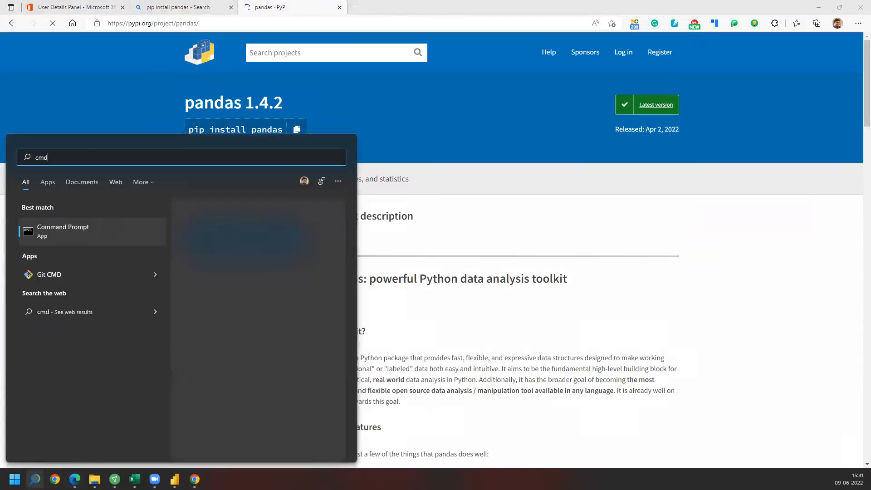
key("Return")
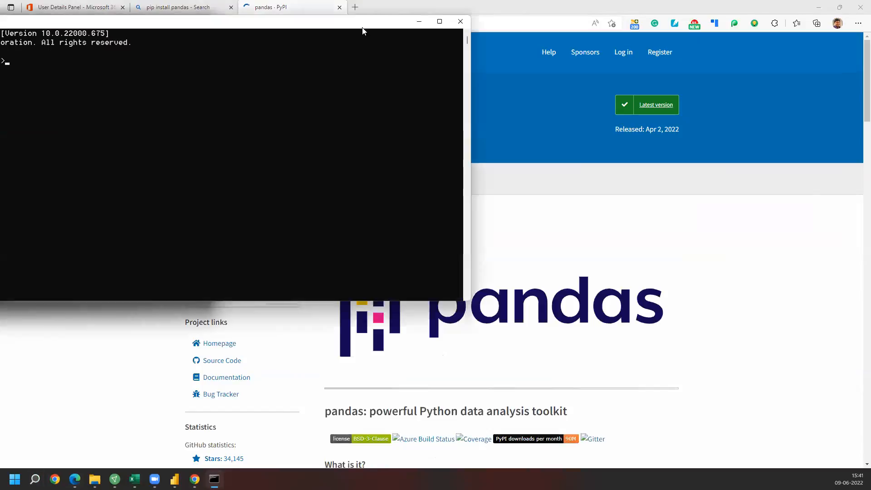
key("ctrl+v")
key("Return")
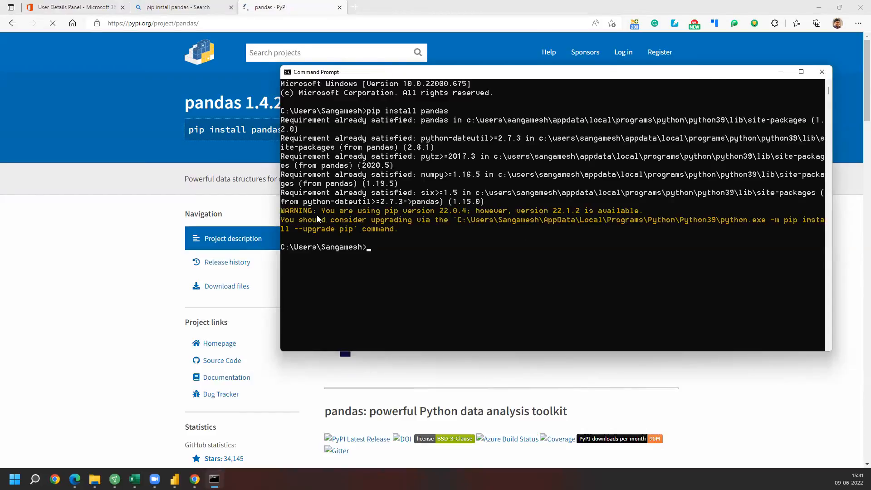
type("s")
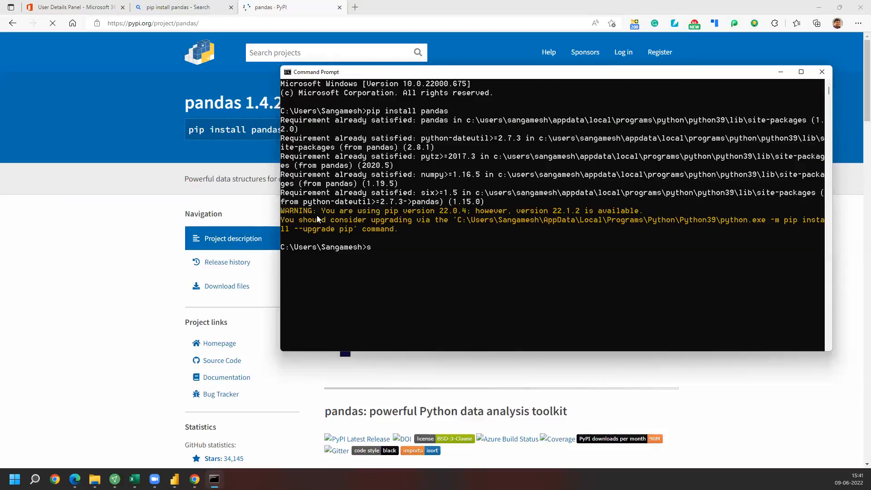
type("pyder")
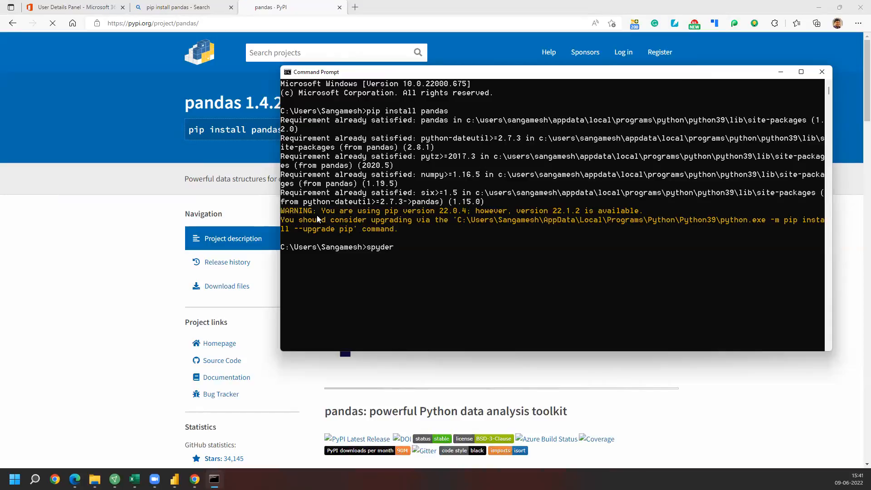
key("Return")
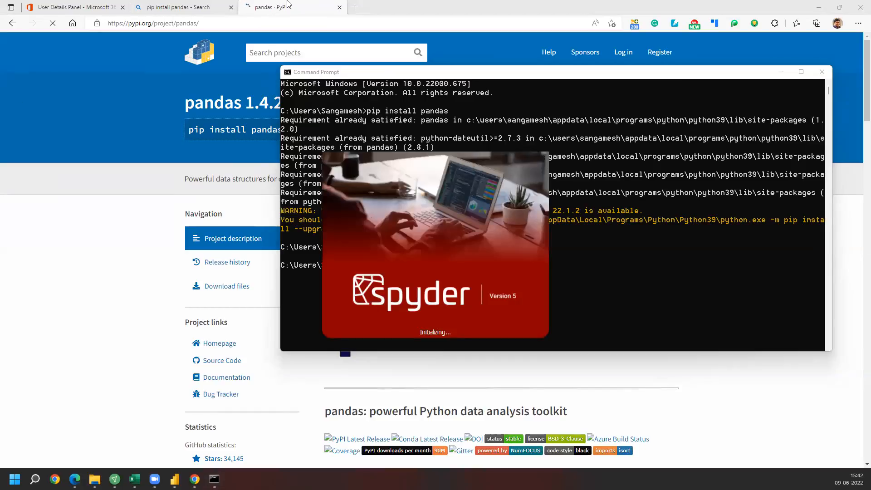
Step: Create a new notebook on colab.research.google.com and run a '!pip install pandas' cell
left_click(356, 9)
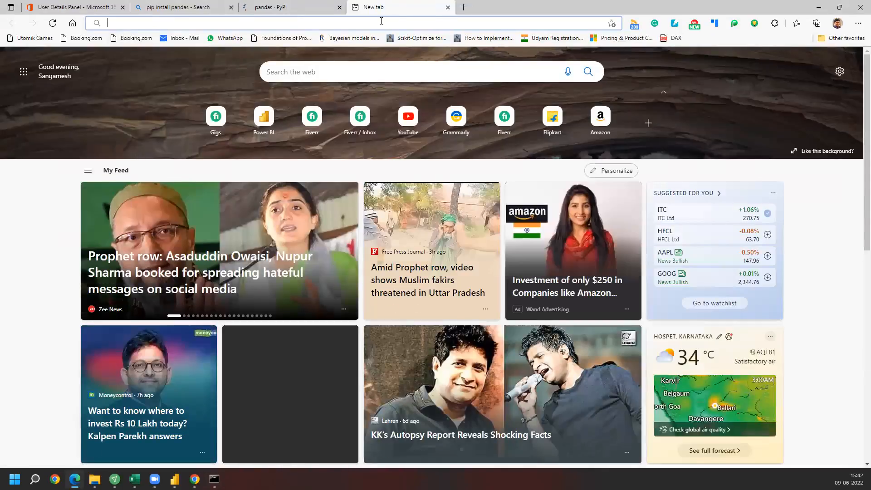
type("co")
key("Return")
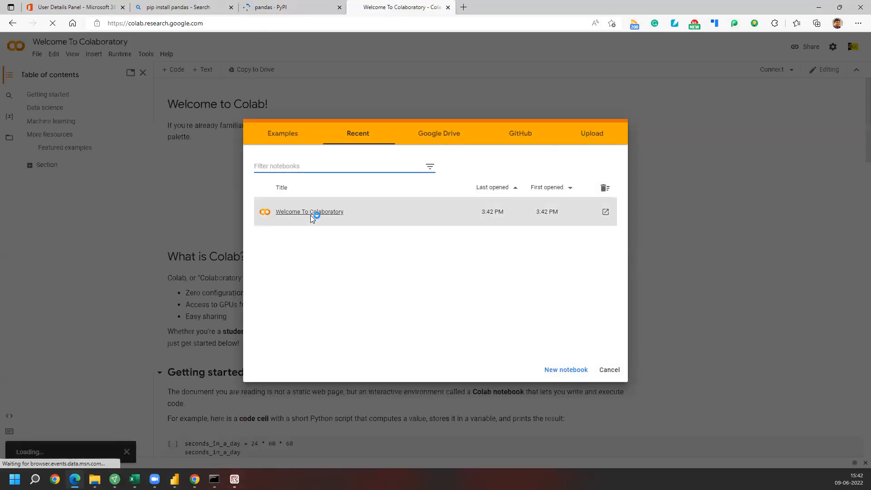
left_click(564, 370)
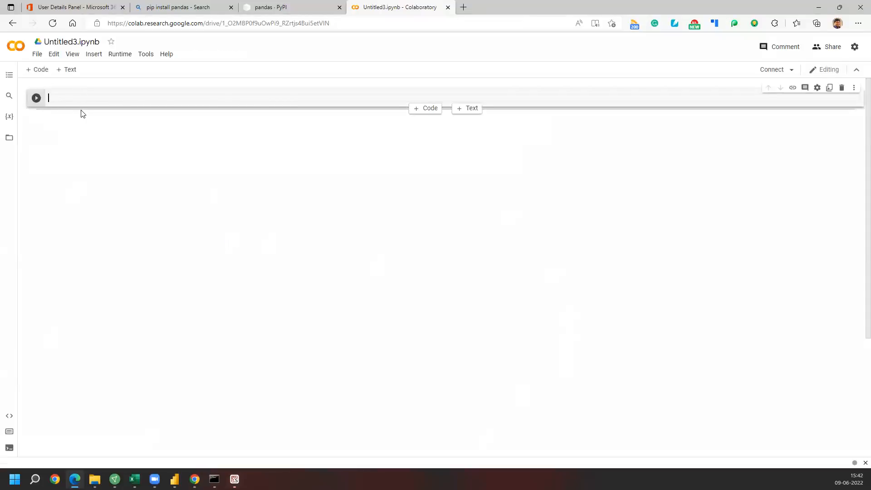
type("!pip ins")
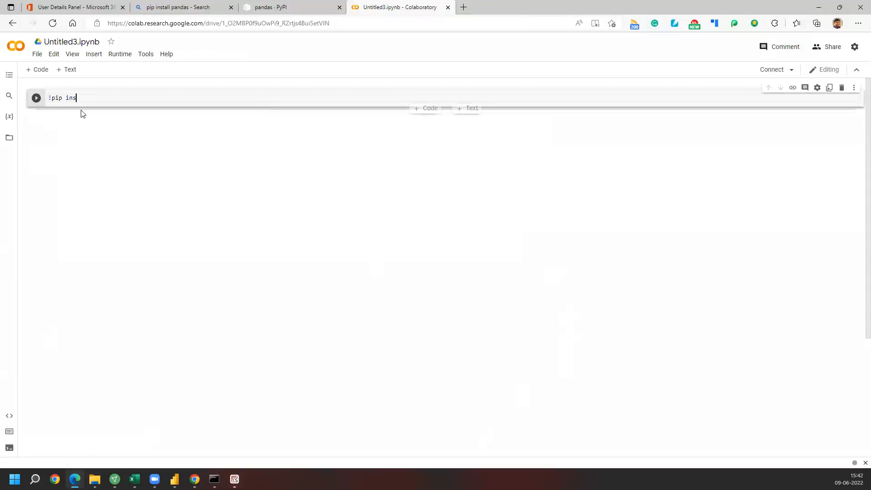
type("tall pan")
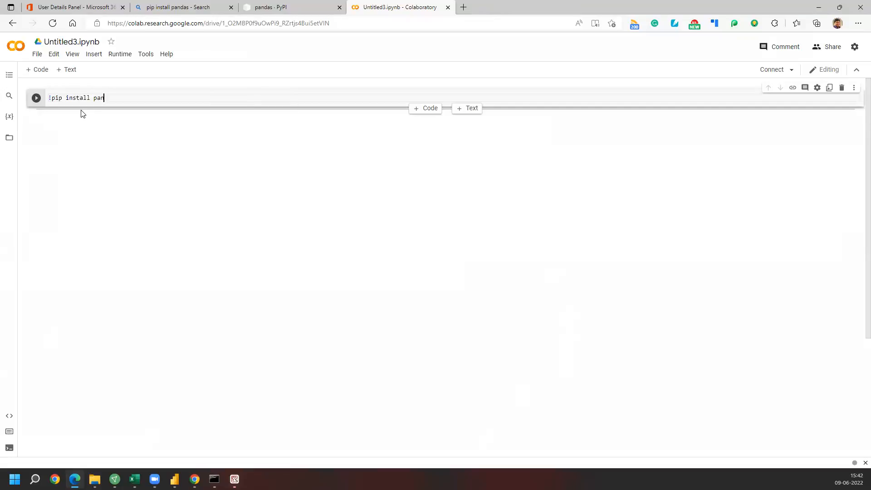
type("das")
left_click(37, 98)
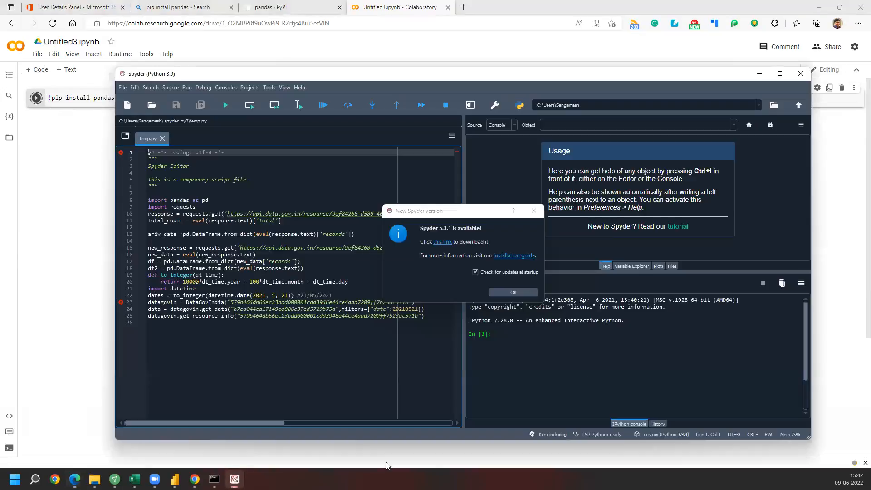
Step: Dismiss Spyder's update notice and run '!pip install pandas' in the IPython console
left_click(505, 291)
left_click(495, 334)
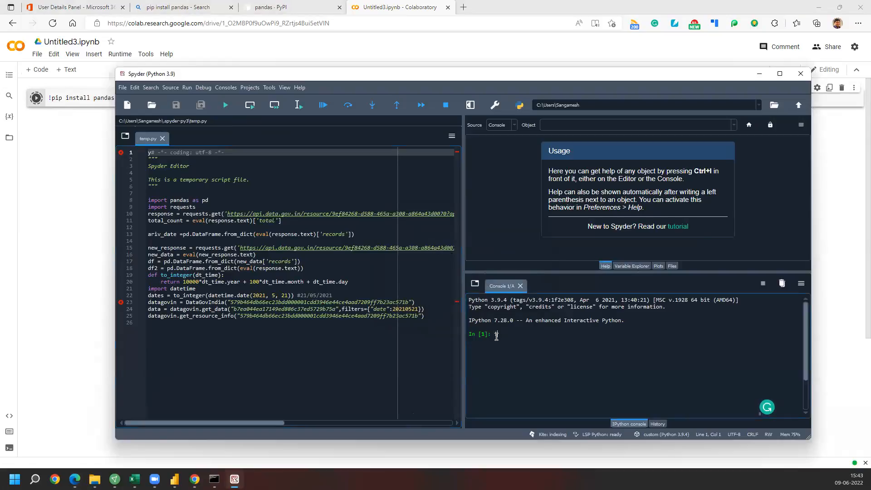
type("!pip insta")
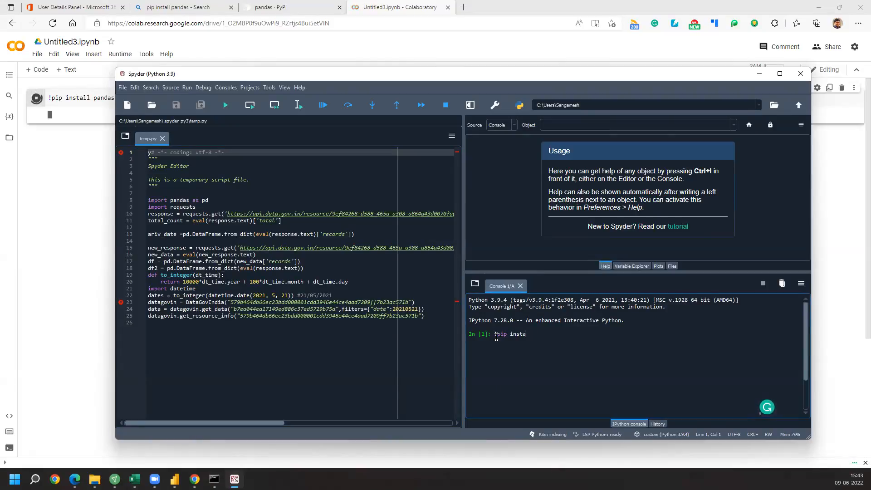
type("ll pandas")
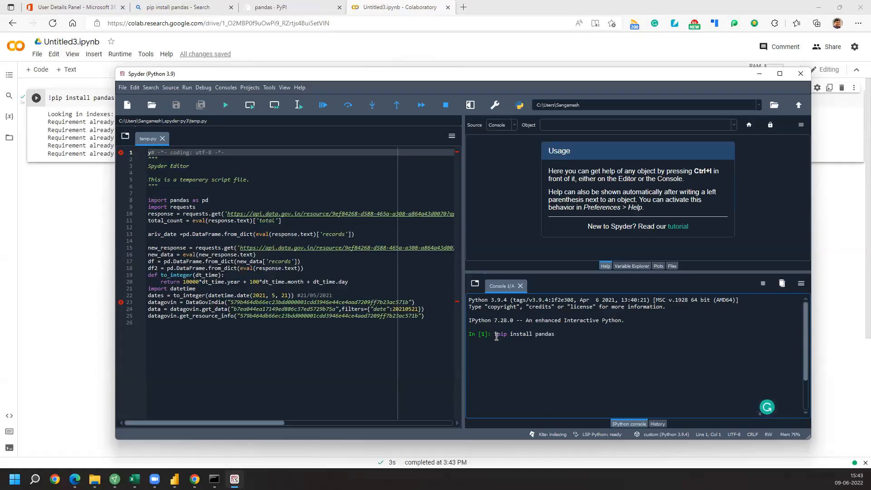
key("Return")
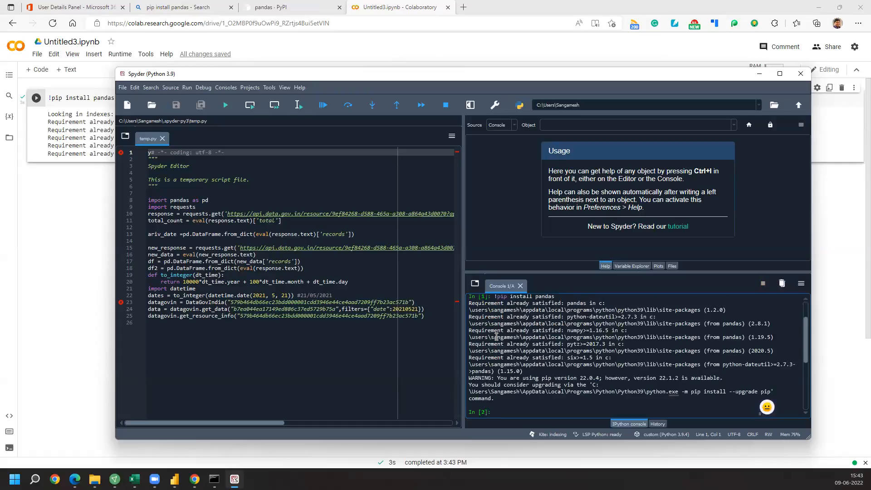
left_click_drag(495, 398, 465, 302)
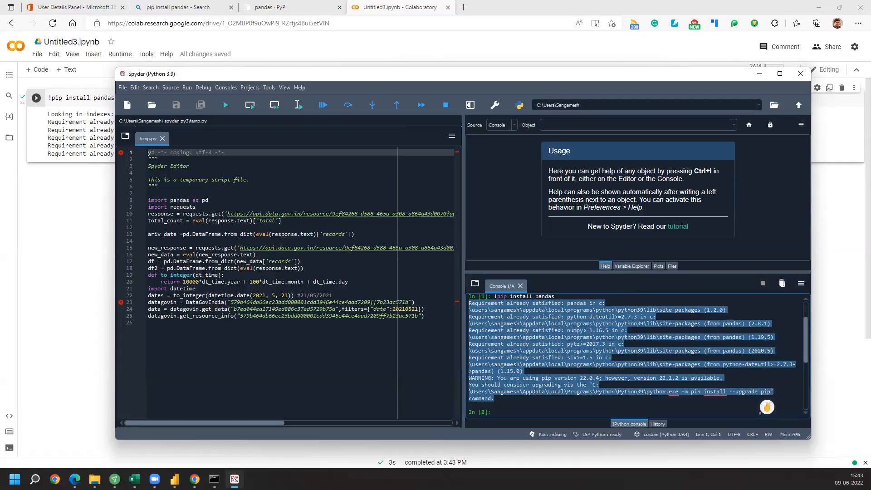
left_click(220, 354)
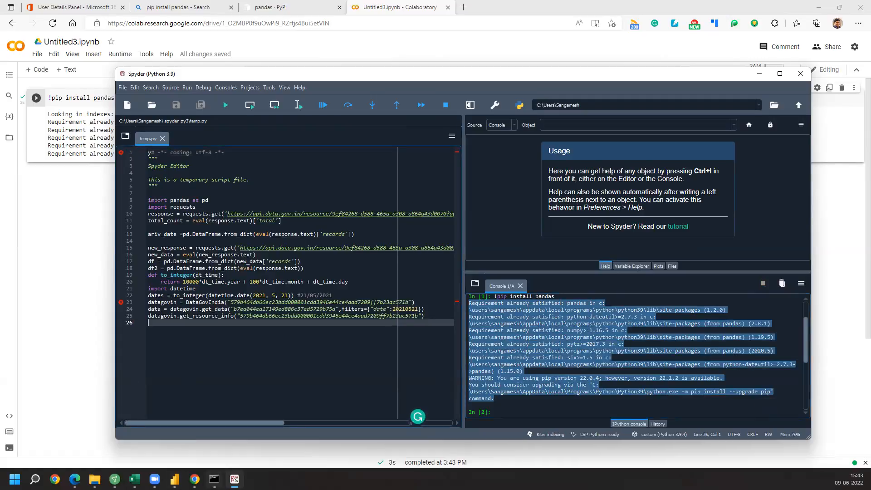
key("alt+Tab")
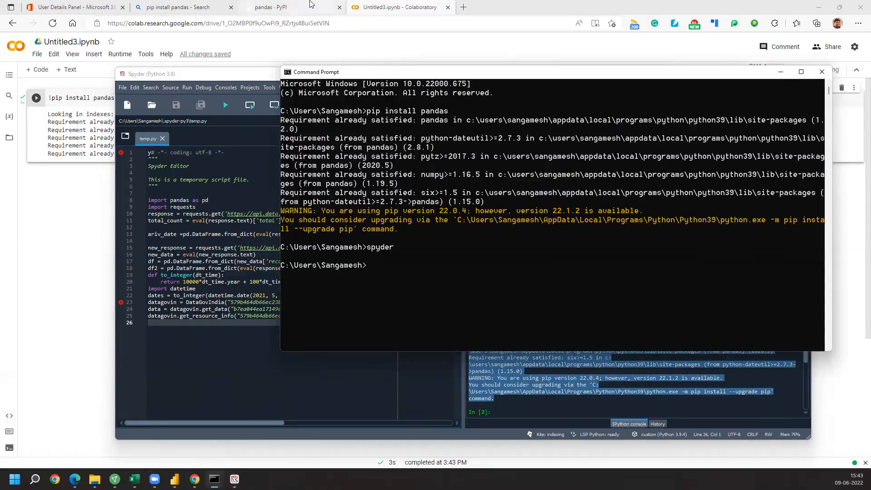
Step: Review the Colab cell's pip install output and close the Colab notebook tab
left_click(43, 276)
left_click_drag(115, 98, 47, 97)
left_click_drag(493, 154, 45, 117)
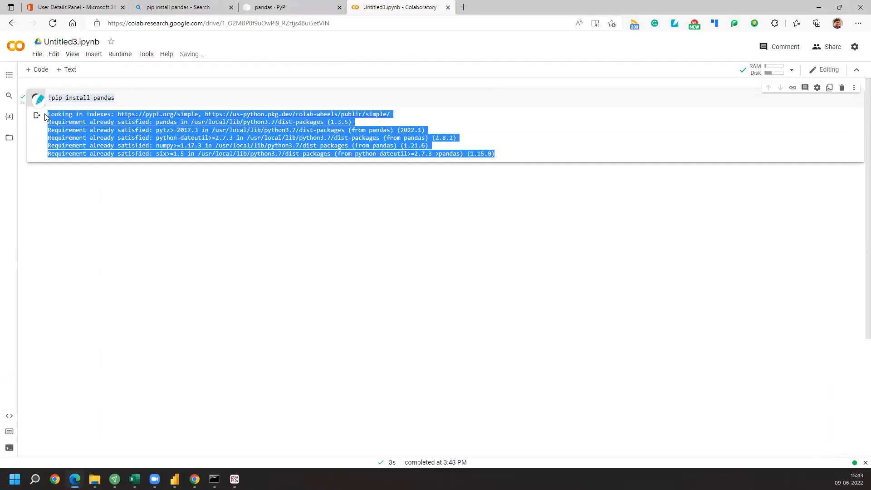
left_click(447, 8)
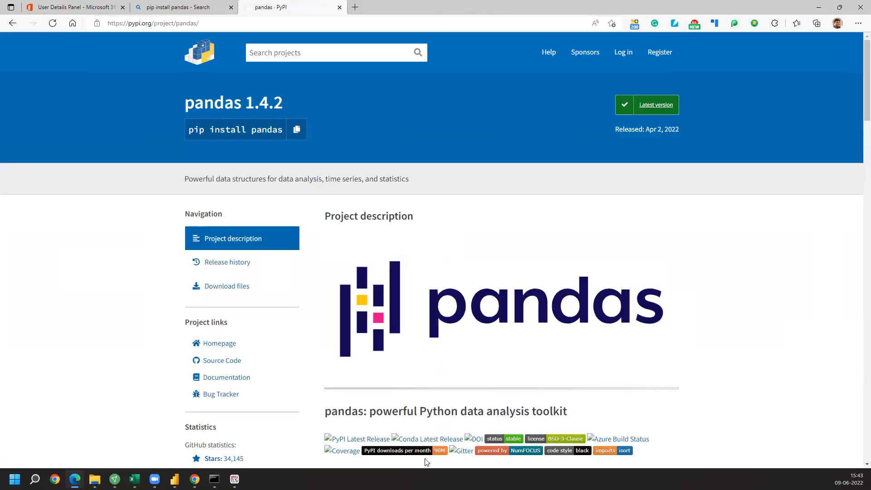
Step: Start Python in Command Prompt and try 'pip install pandas' and '!pip install pandas', both giving SyntaxError
left_click(214, 478)
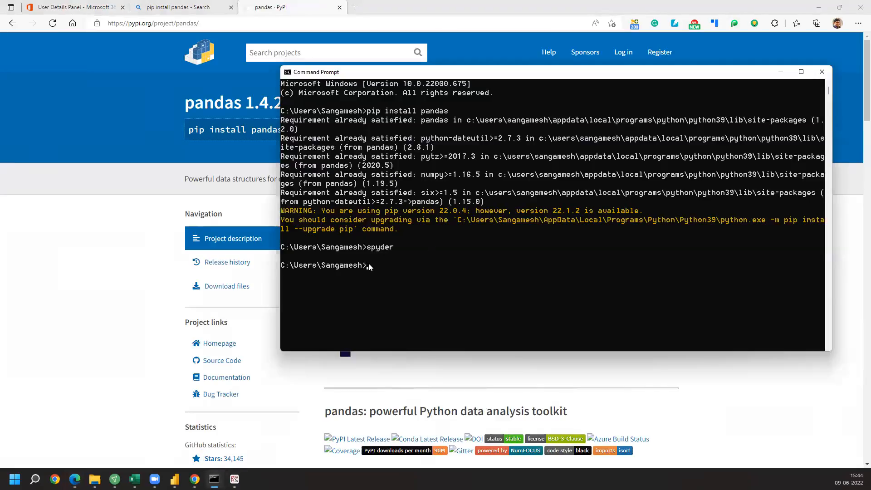
type("python")
key("Return")
type("pip install pandas")
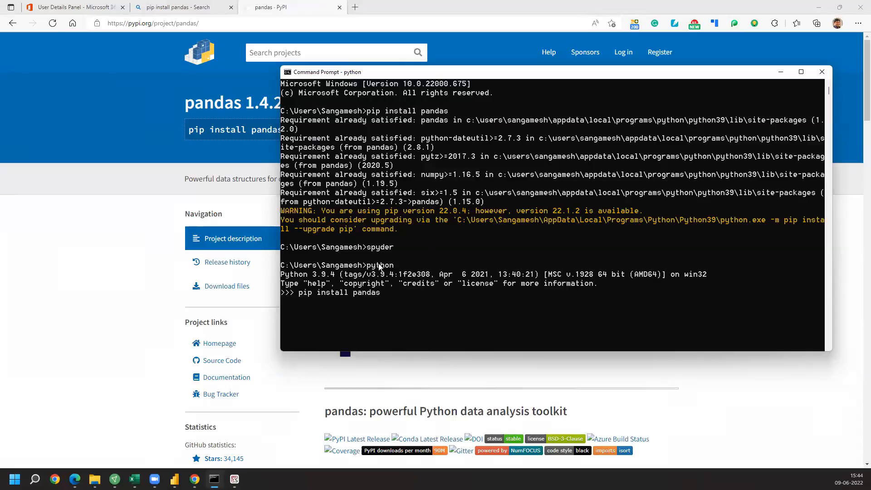
key("Return")
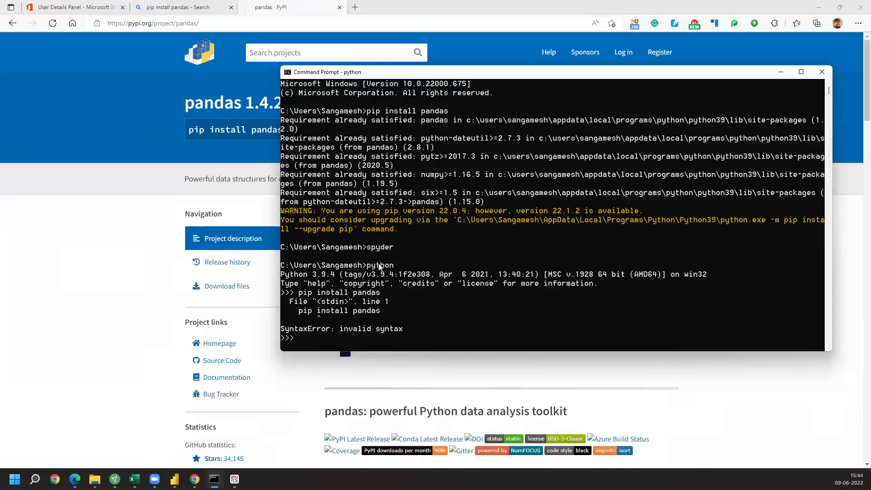
type("!pip install pandas")
key("Return")
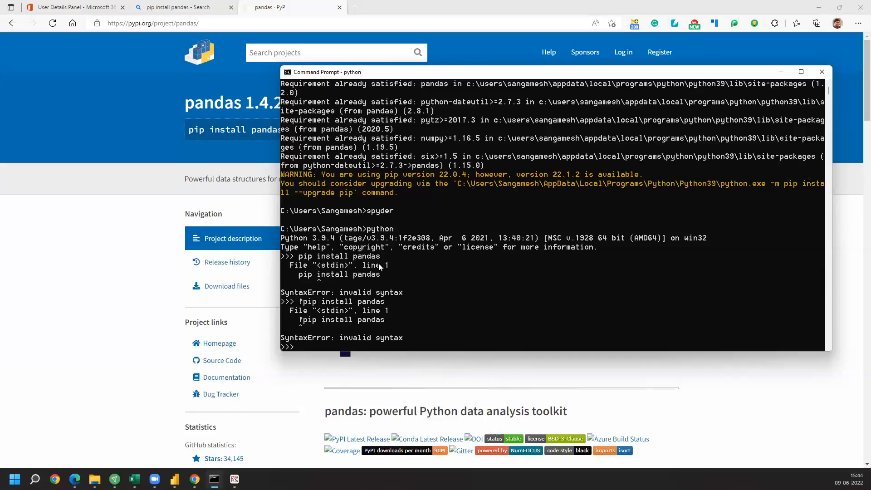
Step: Minimize Command Prompt and close Edge's 'pandas - PyPI' tab, leaving the Bing 'pip install pandas' results
left_click(214, 479)
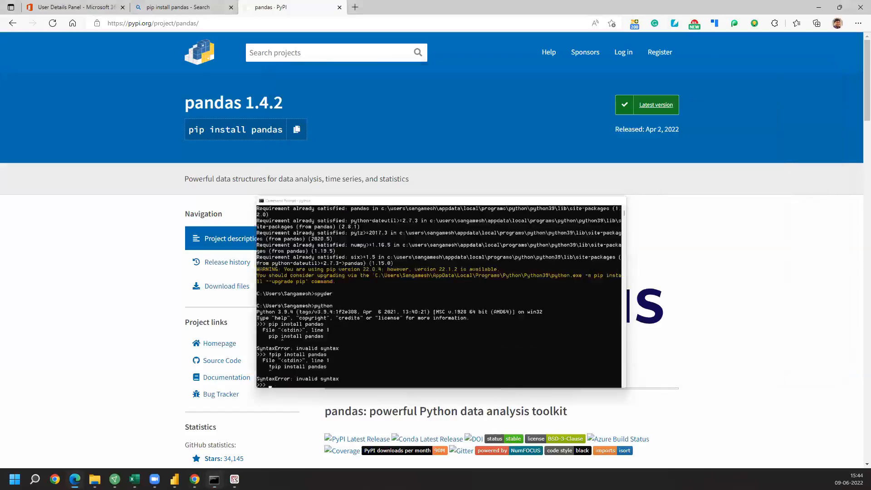
left_click(235, 479)
scroll(520, 319, "up", 1)
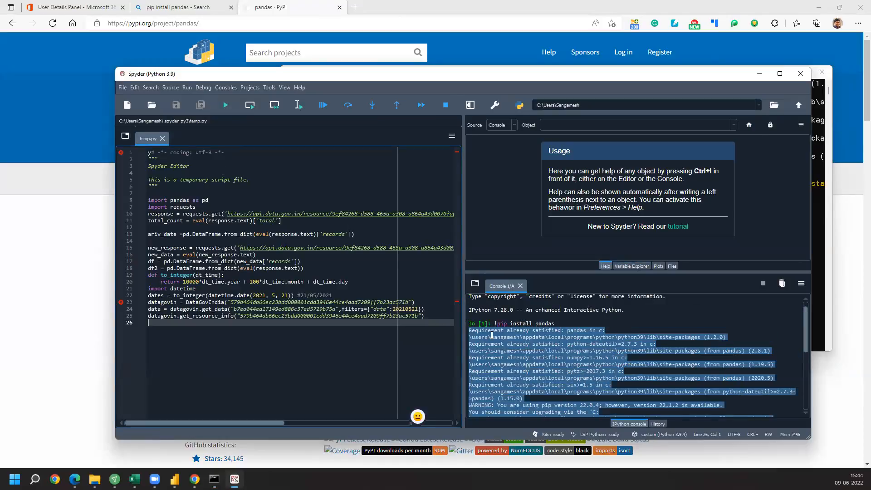
scroll(512, 342, "down", 4)
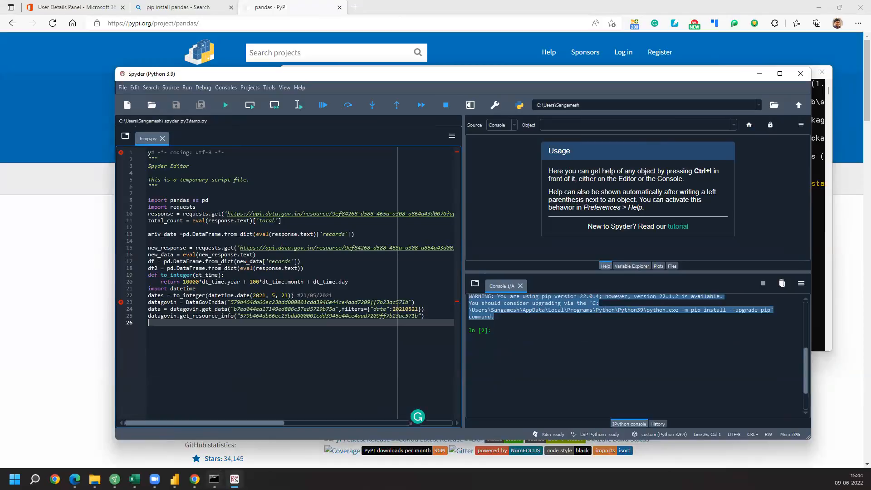
left_click(163, 2)
left_click(282, 8)
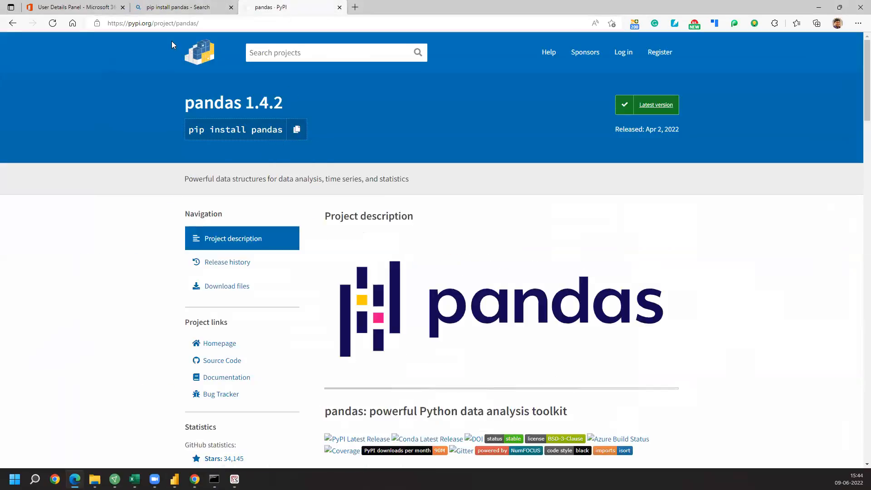
left_click(95, 479)
left_click(75, 479)
left_click(339, 8)
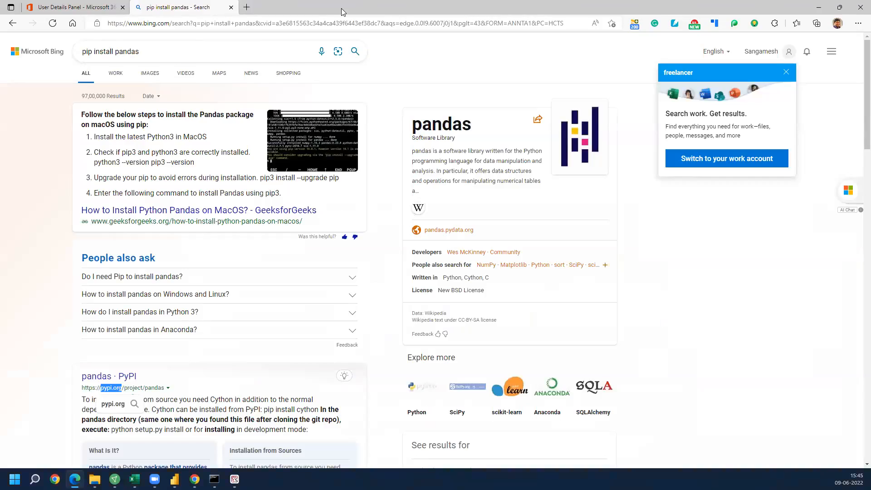
Step: Close the Bing tab, save the user's licences including Power BI Premium Per User, and close their panel
left_click(232, 9)
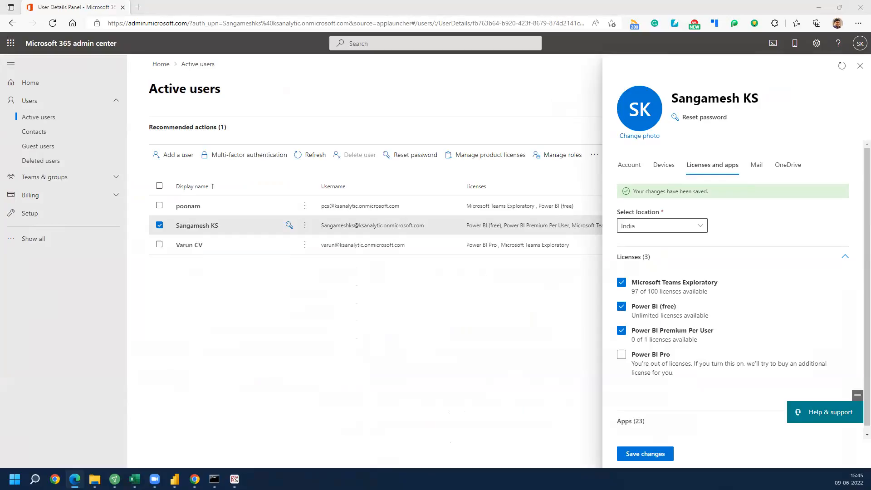
left_click(656, 454)
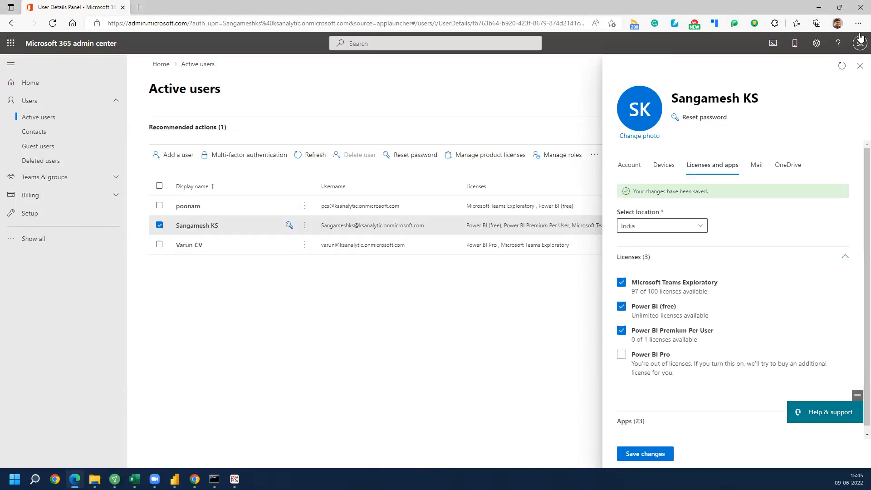
left_click(859, 66)
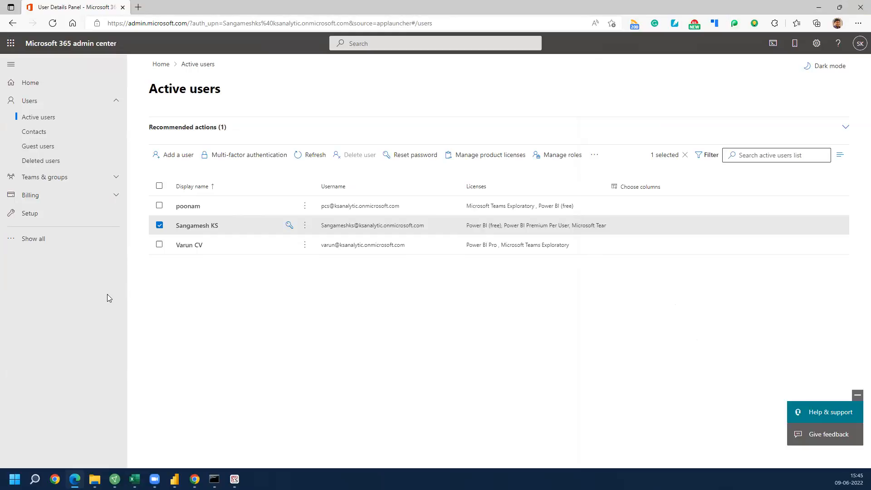
left_click(162, 21)
Step: Go to app.powerbi.com via the 'app' address-bar suggestion
type("app")
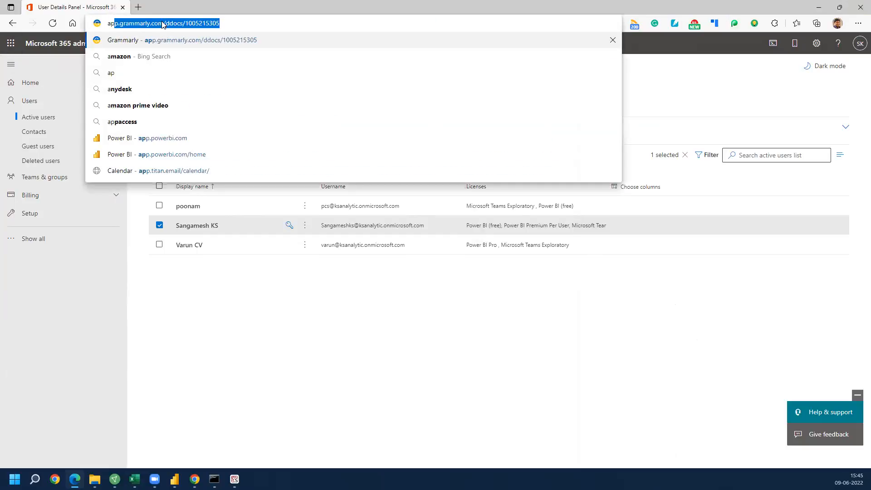
key("Down")
key("Down")
key("Down")
key("Down")
key("Down")
key("Down")
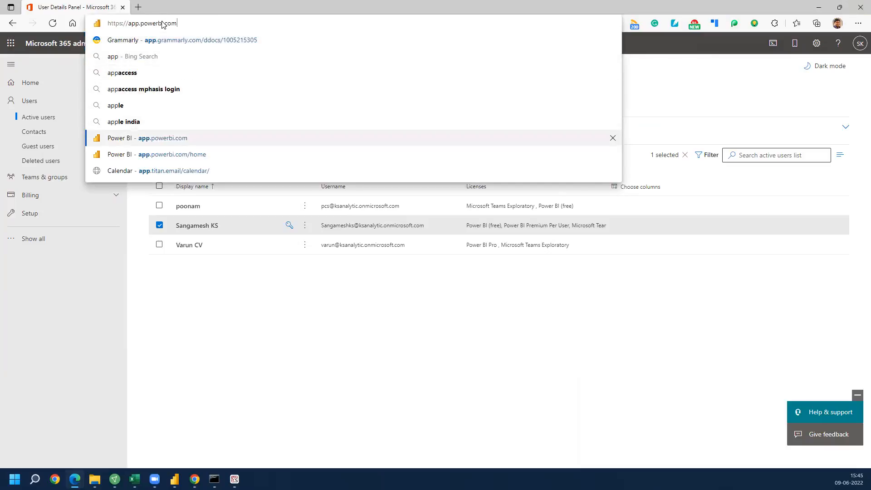
key("Return")
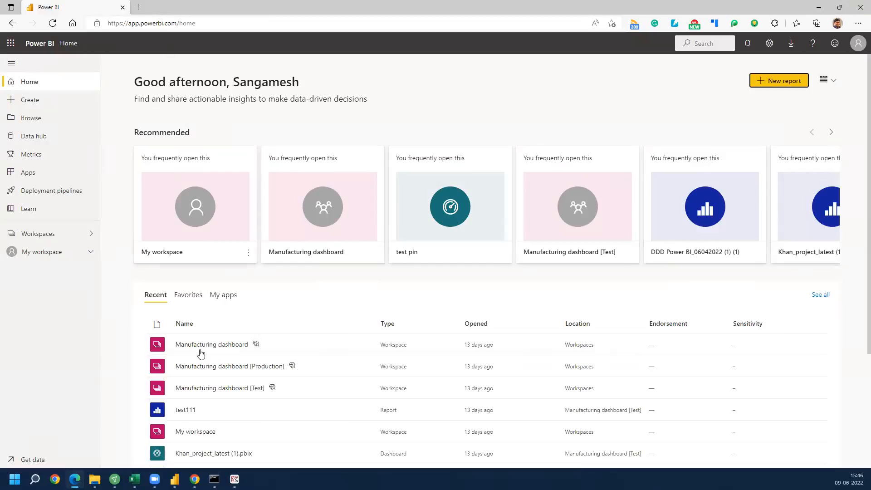
Step: In test_dashboard, lower the Sample Dashboard title box's top edge and narrow it to fit its text
left_click(174, 479)
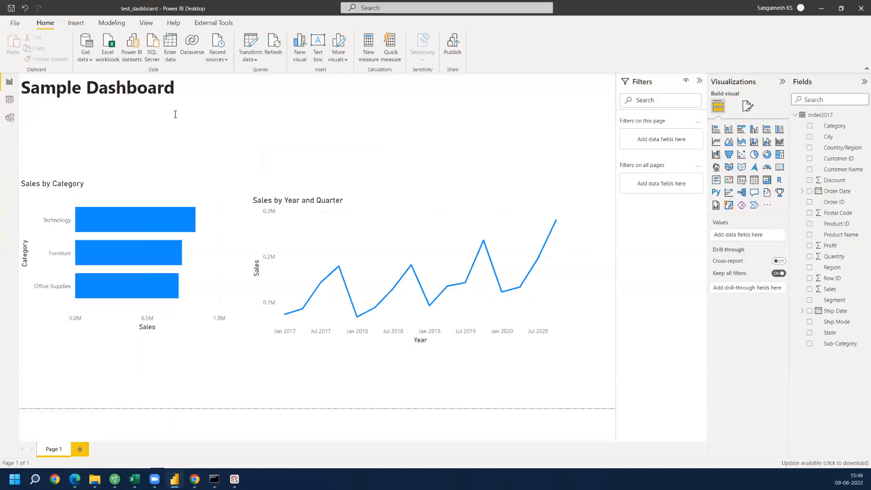
left_click(99, 89)
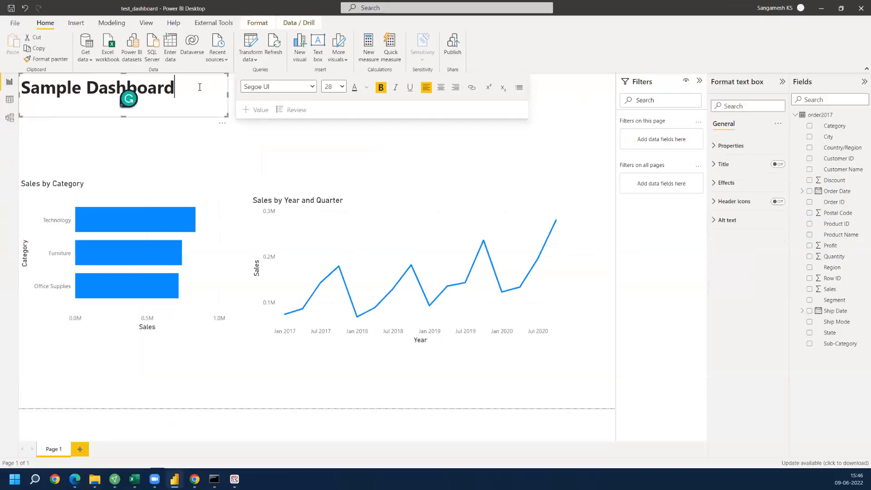
left_click_drag(123, 74, 125, 89)
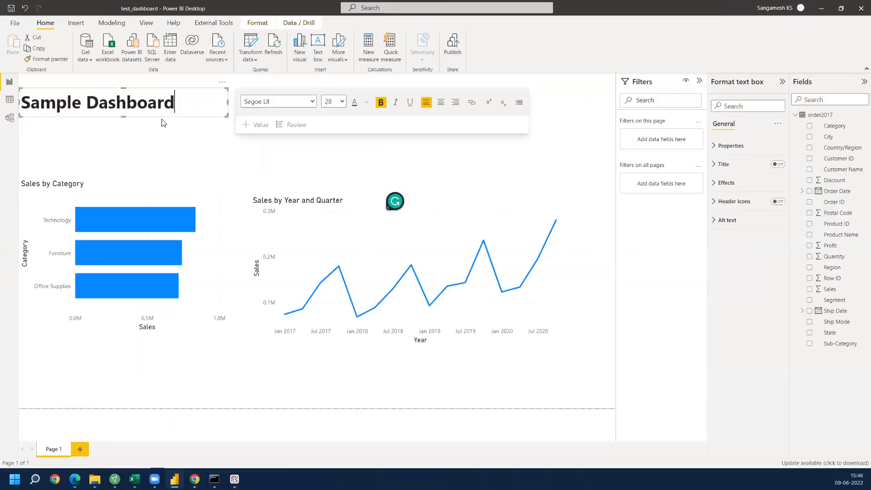
left_click(172, 145)
left_click(214, 104)
left_click_drag(228, 106, 180, 109)
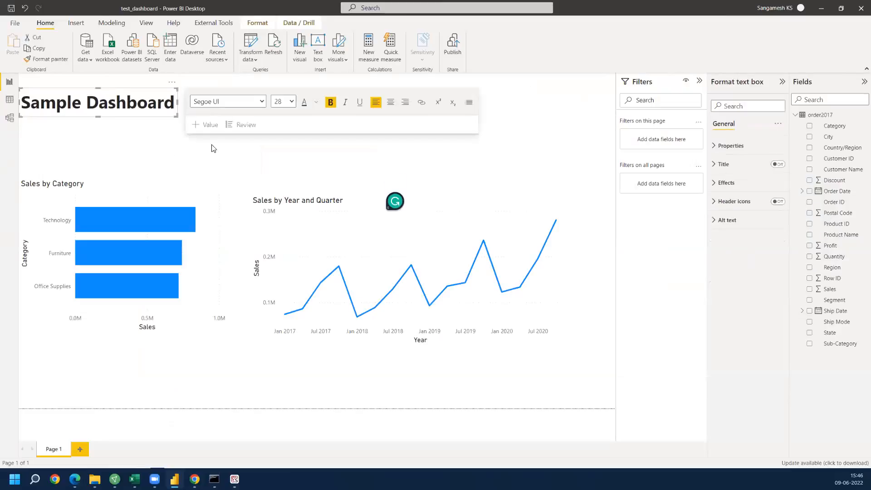
left_click(233, 159)
left_click(82, 91)
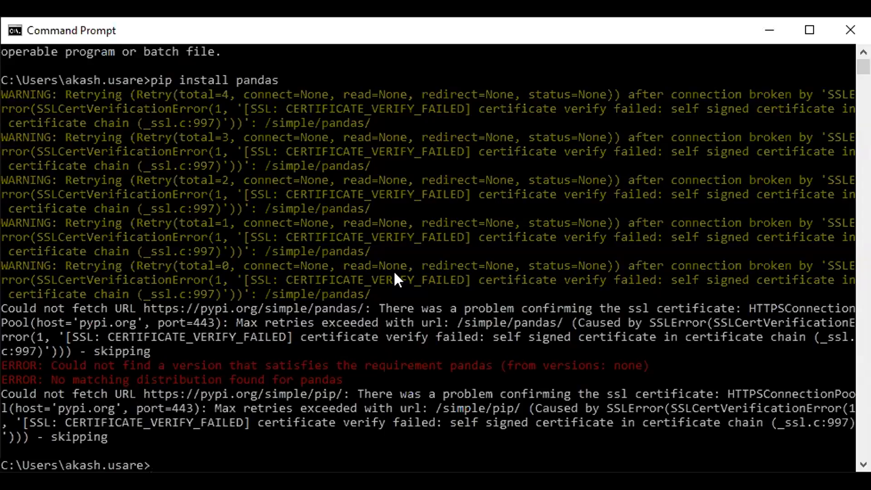
Step: Run 'python' at the Command Prompt to start the interpreter
type("python")
key("Return")
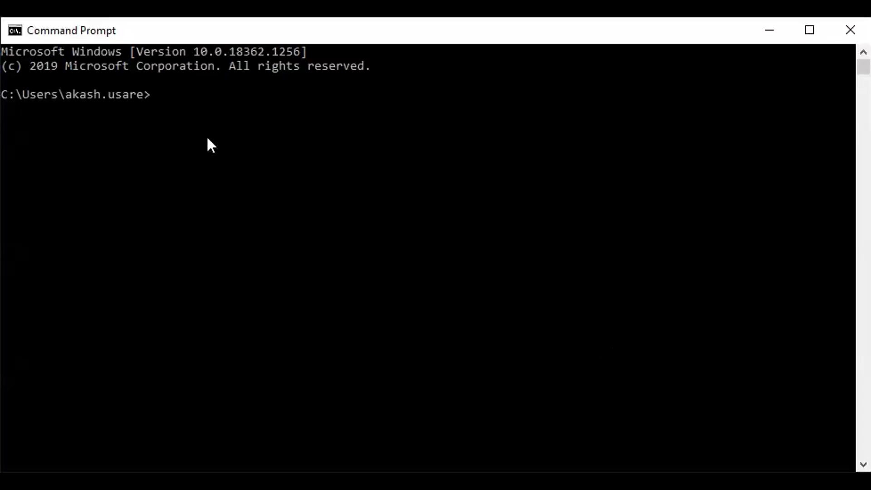
Step: Run 'pip install pandas' in Command Prompt, fixing the typos in the command first
type("pay")
key("BackSpace")
key("BackSpace")
key("BackSpace")
type("pip")
type(" install")
type(" payt")
type("h")
key("BackSpace")
key("BackSpace")
key("BackSpace")
type("ndas")
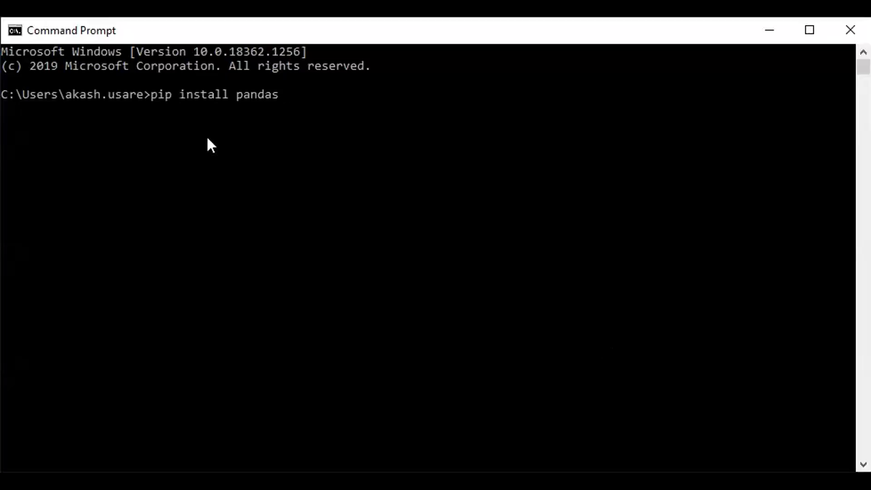
key("Return")
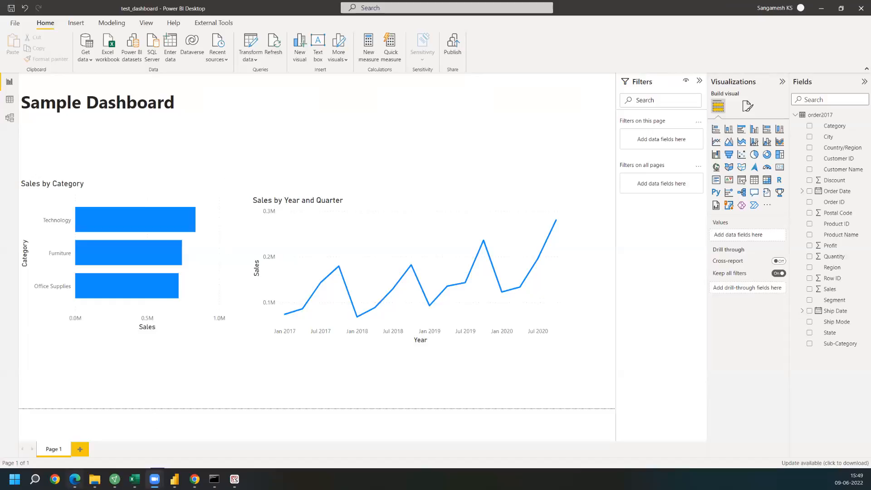
Step: Drag the title box's right edge wider so 'Sample Dashboard' sits on one line
left_click(223, 189)
left_click(343, 186)
left_click(218, 190)
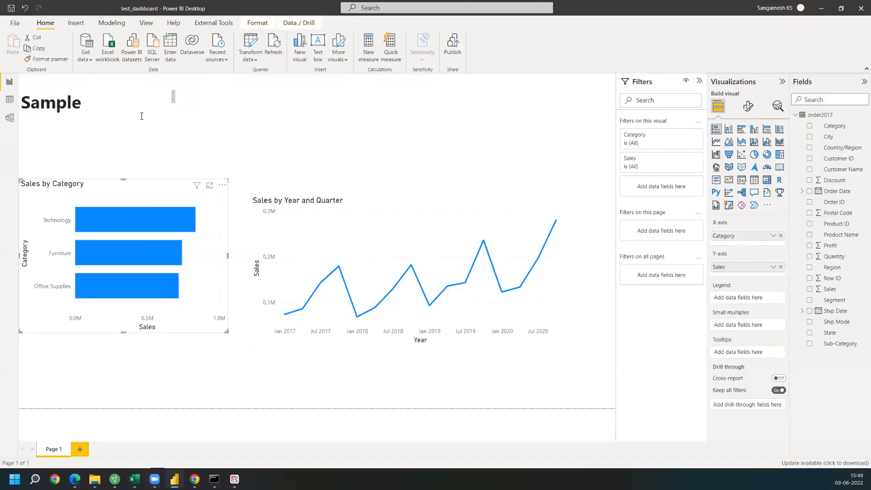
left_click(86, 103)
left_click_drag(177, 117, 195, 118)
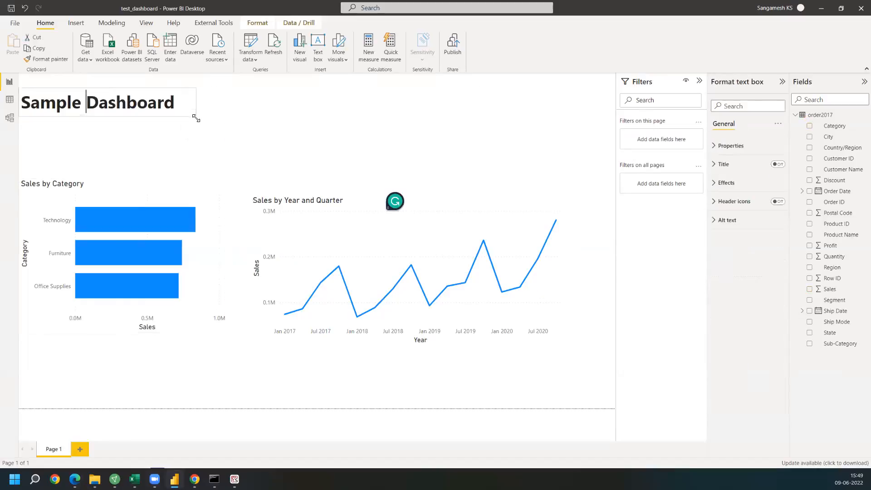
left_click(132, 153)
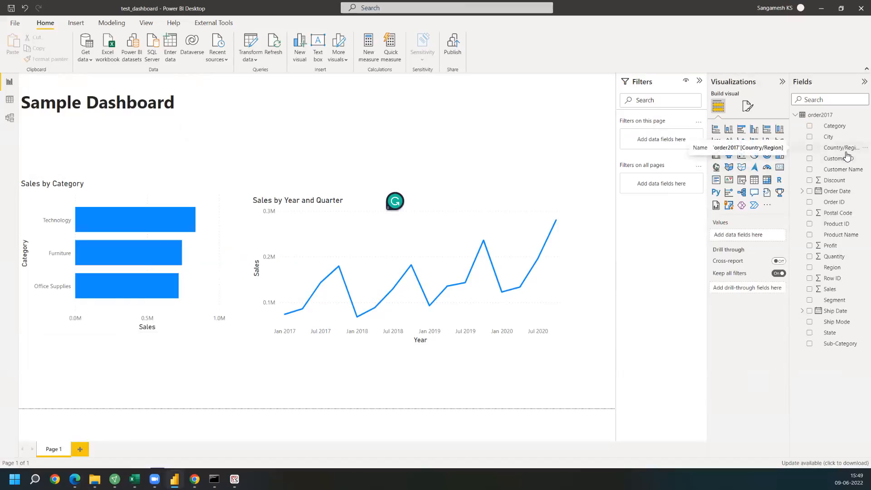
Step: Save test_dashboard, publish it to Dev Dashboard, and choose Get Quick Insights
left_click(447, 51)
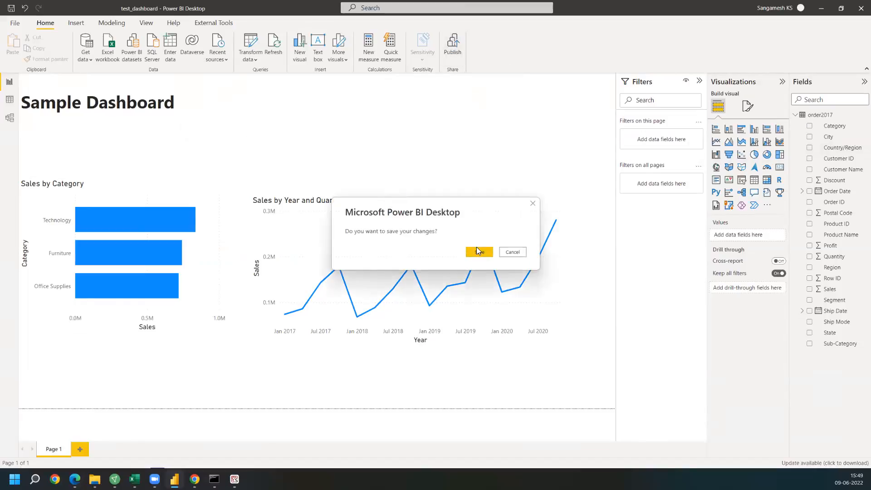
left_click(477, 251)
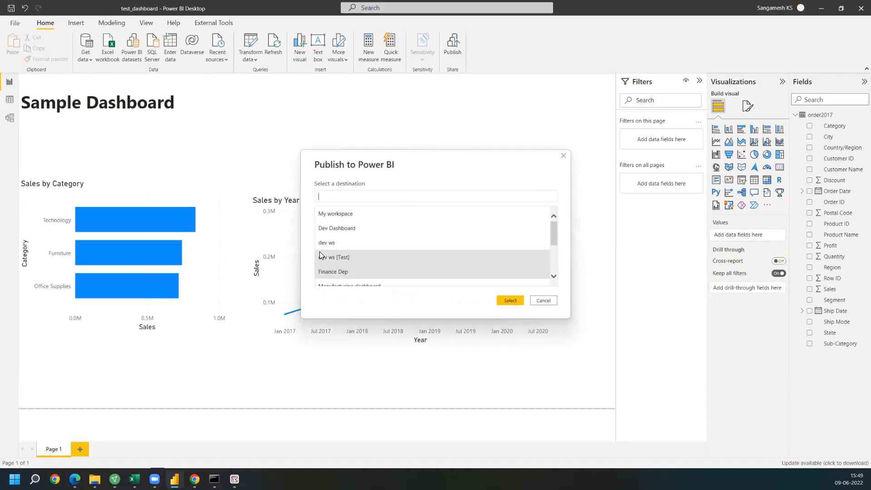
left_click(335, 227)
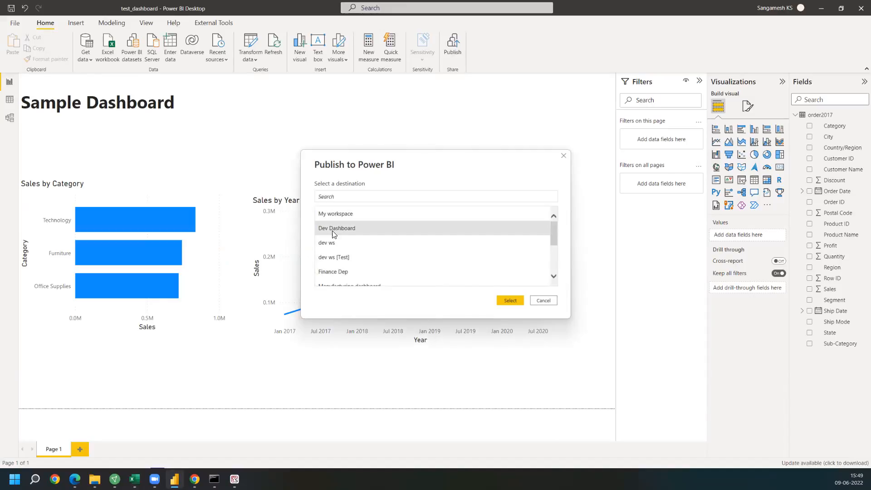
left_click(506, 300)
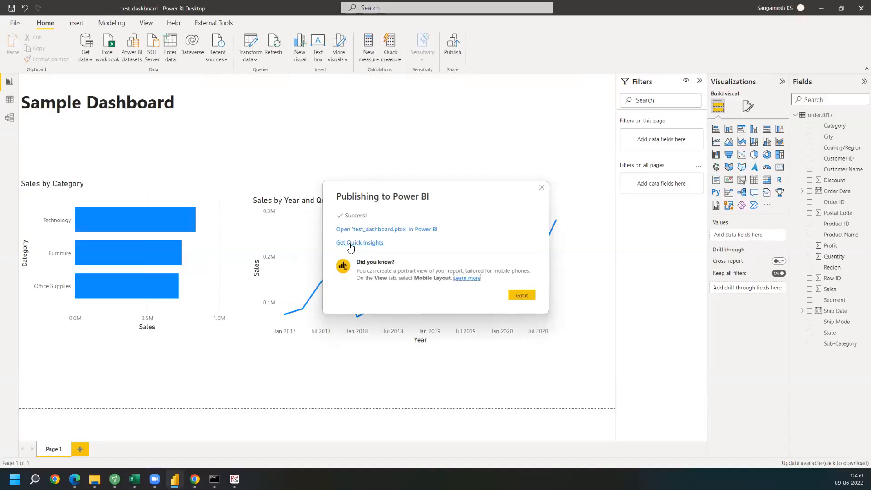
left_click(350, 245)
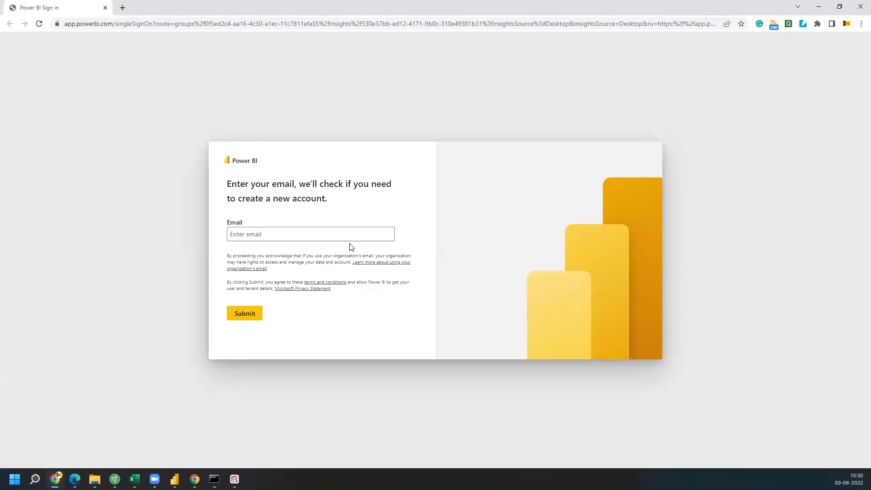
Step: Open test_dashboard.pbix in Power BI online up to the sign-in email field, then return to Desktop
left_click(286, 236)
left_click(281, 201)
left_click(175, 479)
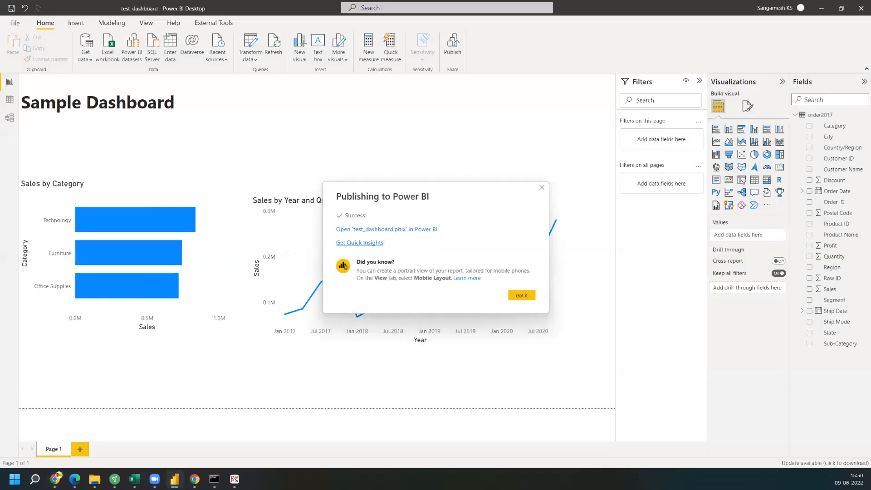
left_click(371, 230)
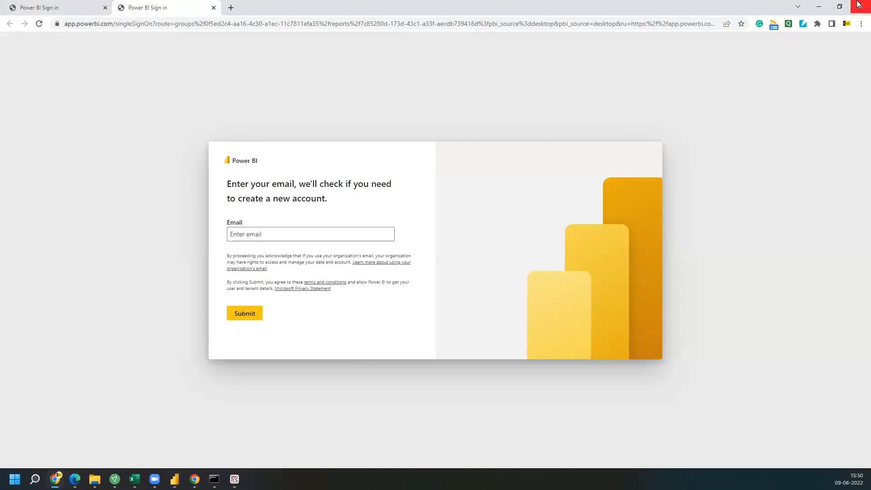
left_click(270, 235)
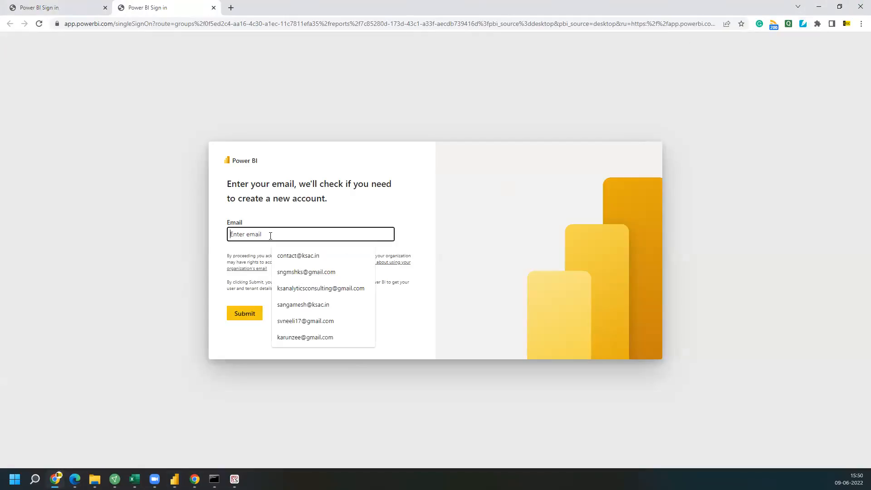
left_click(56, 479)
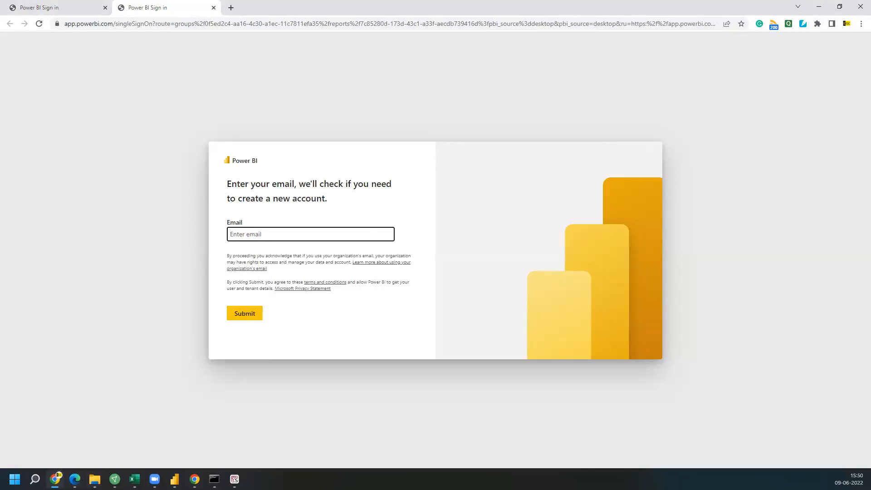
left_click(175, 479)
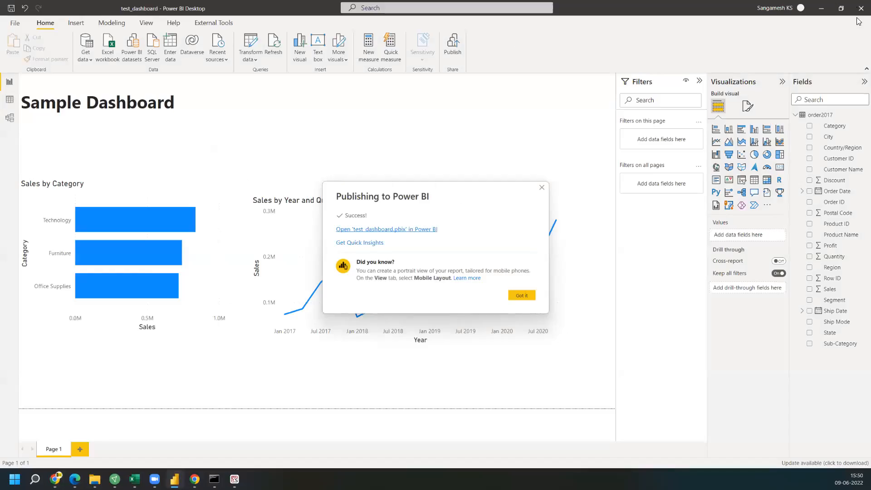
Step: Dismiss the publish message and check the signed-in account's email in Power BI service
left_click(521, 296)
left_click(784, 7)
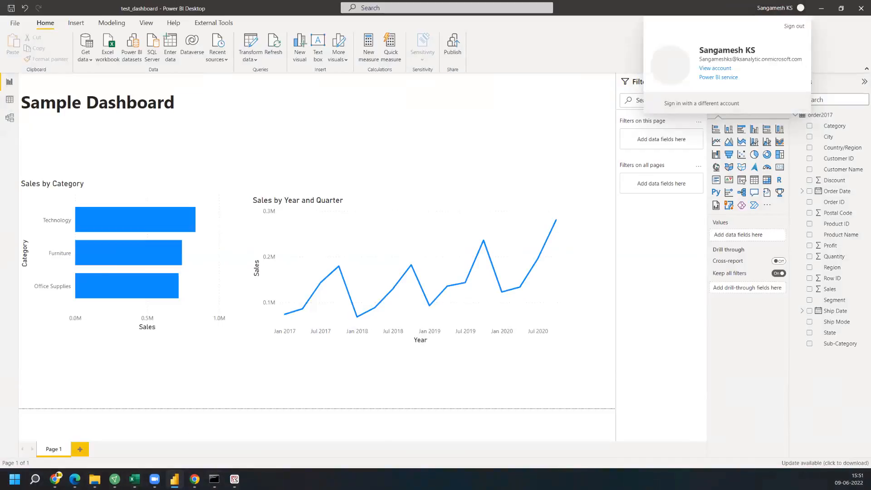
left_click(74, 478)
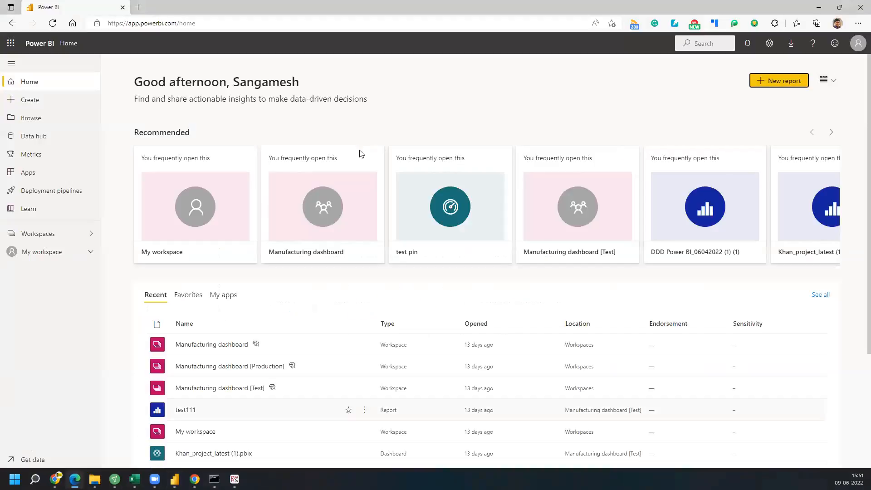
left_click(857, 44)
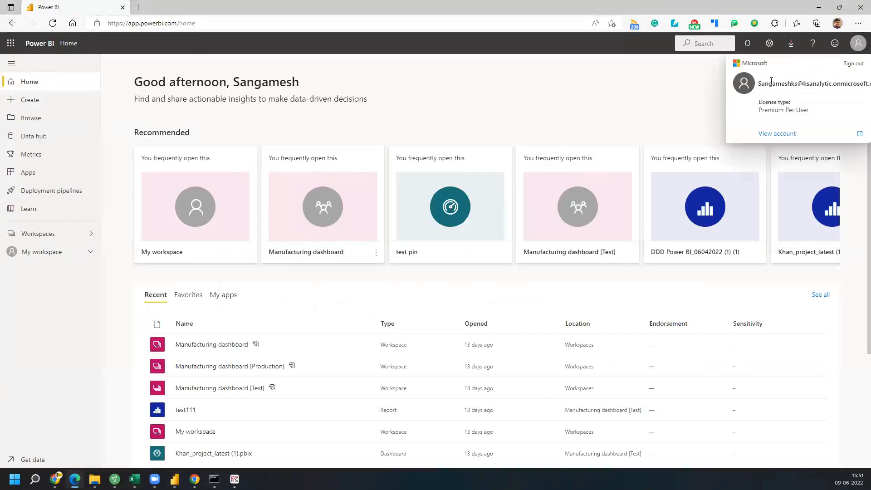
left_click_drag(758, 88, 861, 89)
key("ctrl+c")
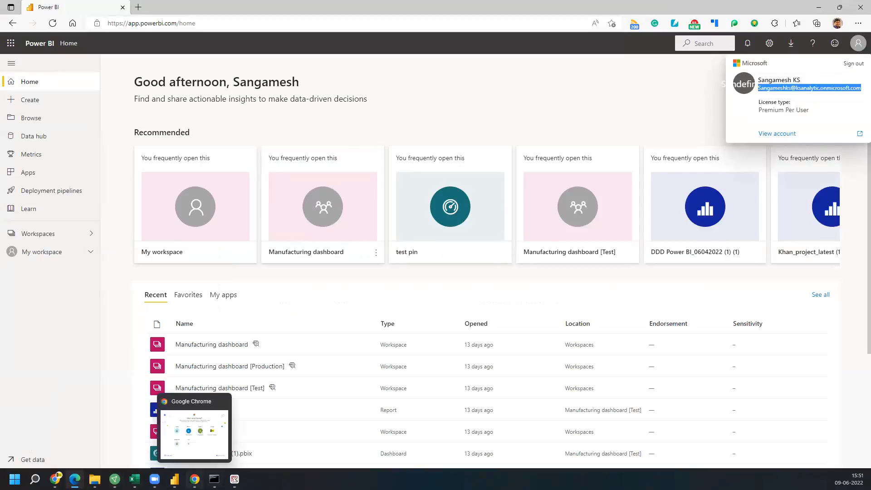
Step: Close the service account panel and the account flyout in Power BI Desktop
left_click(194, 479)
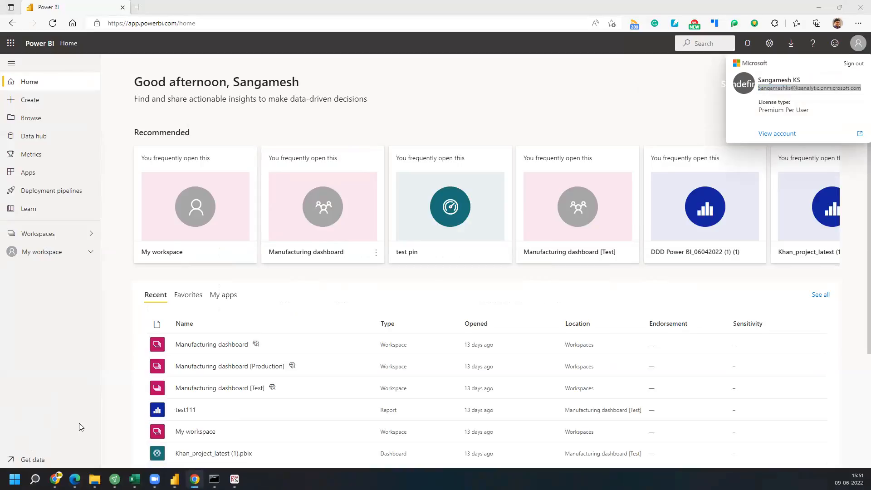
left_click(75, 479)
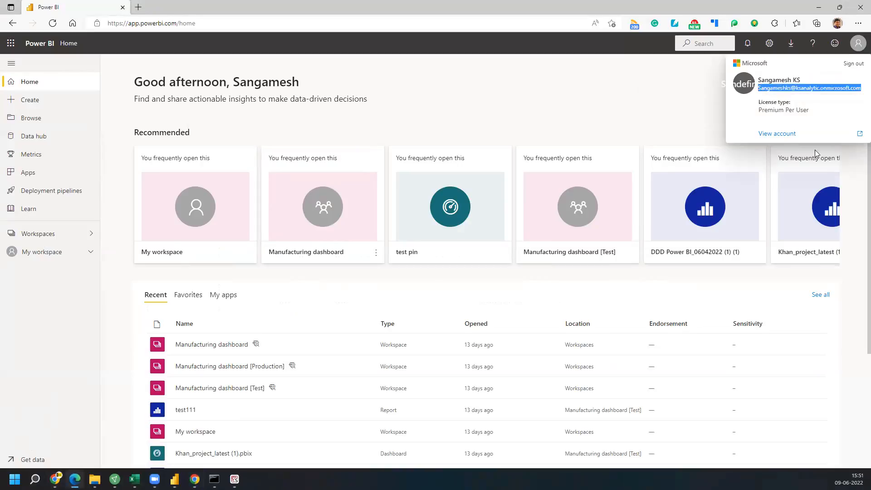
key("Escape")
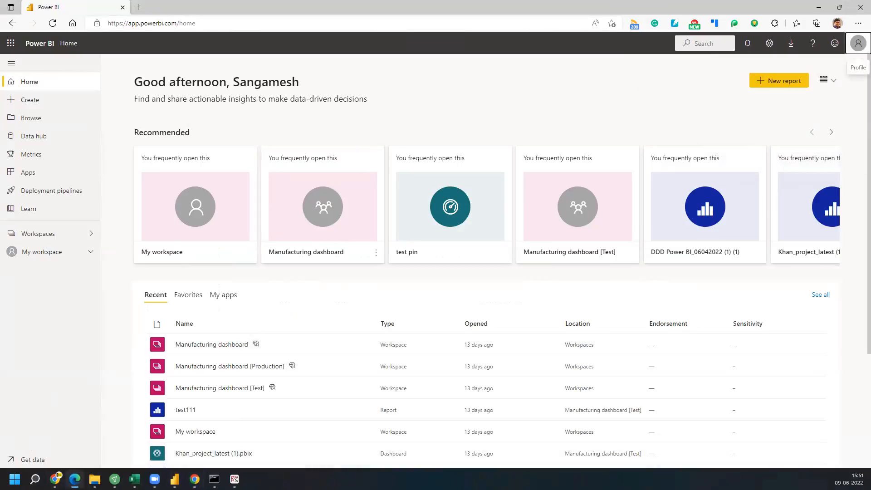
left_click(175, 478)
left_click(500, 66)
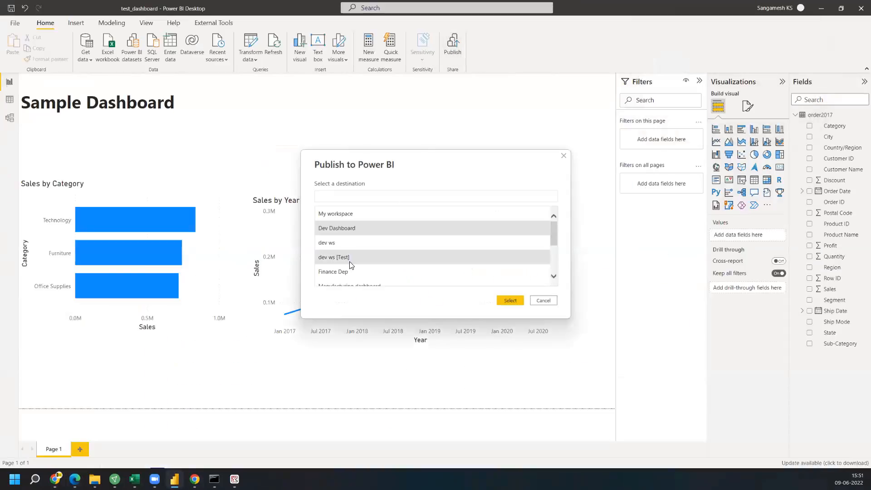
Step: Republish to the selected workspace, replacing the test_dashboard dataset, and open Quick Insights
left_click(509, 300)
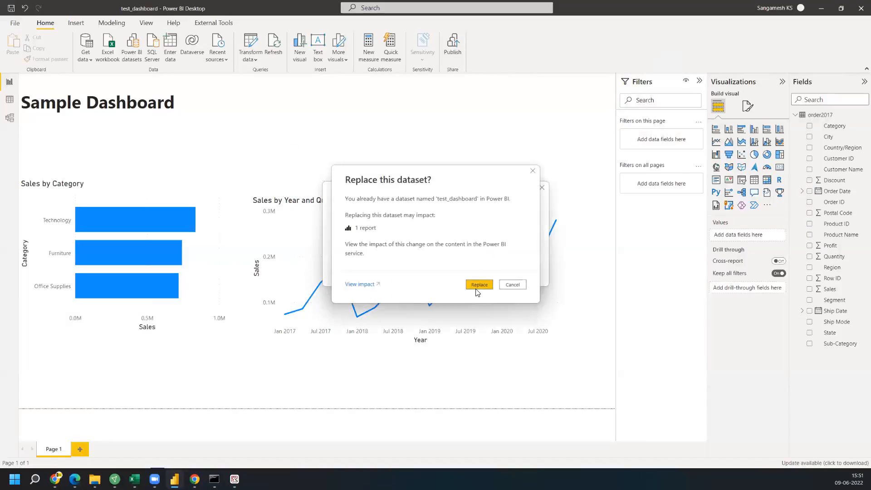
left_click(473, 284)
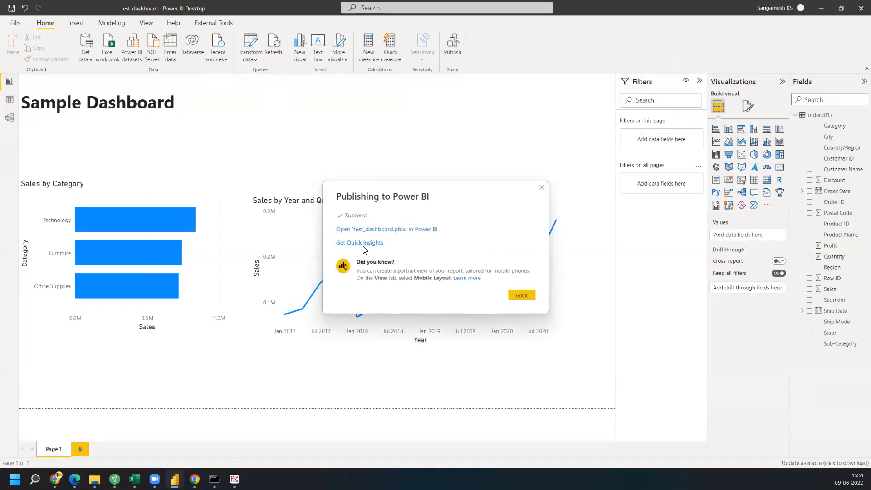
left_click(363, 244)
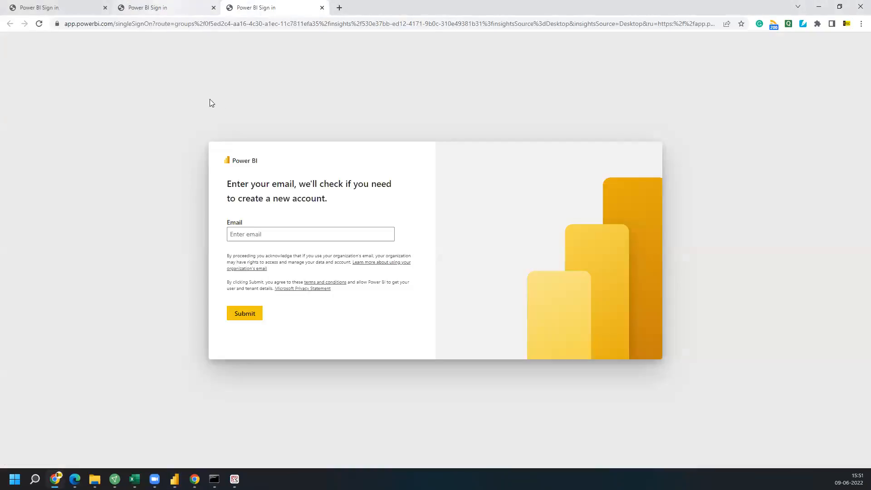
Step: Submit the saved account email and close the duplicate sign-in tabs
left_click(265, 241)
key("ctrl+v")
left_click(244, 319)
left_click(246, 315)
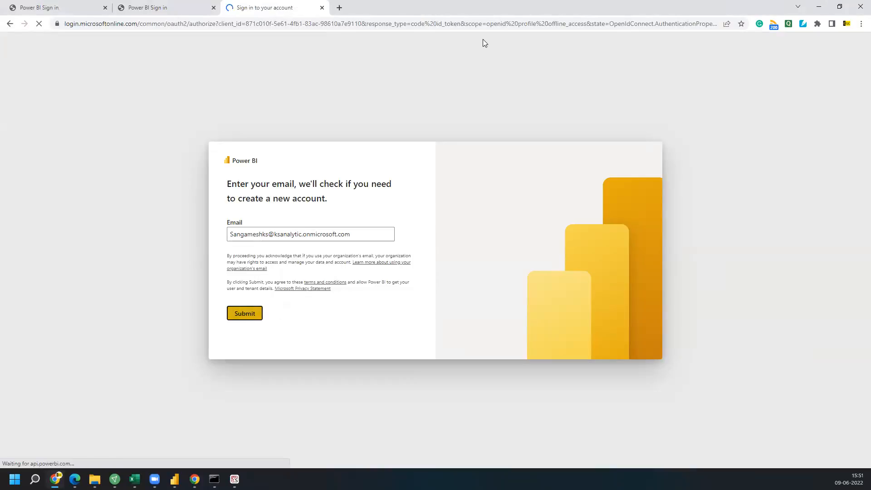
left_click(145, 7)
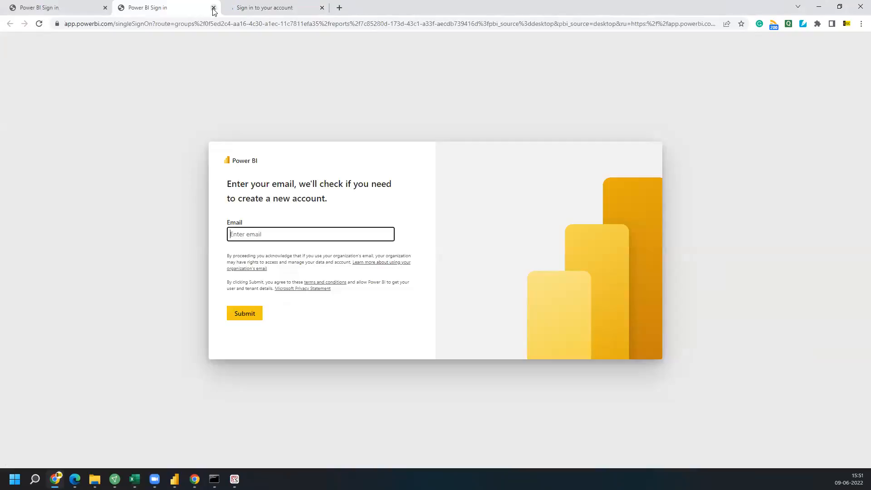
left_click(212, 8)
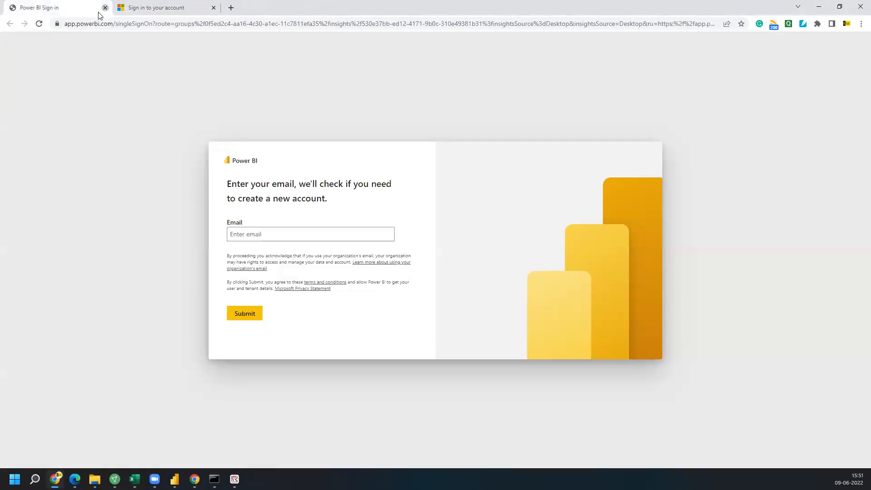
left_click(105, 8)
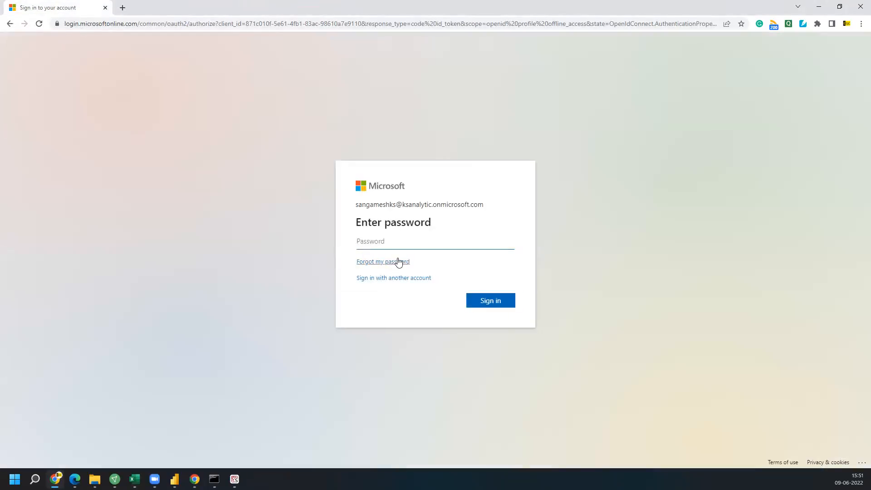
Step: Enter the account password twice; after both are rejected, choose 'reset it now'
left_click(387, 279)
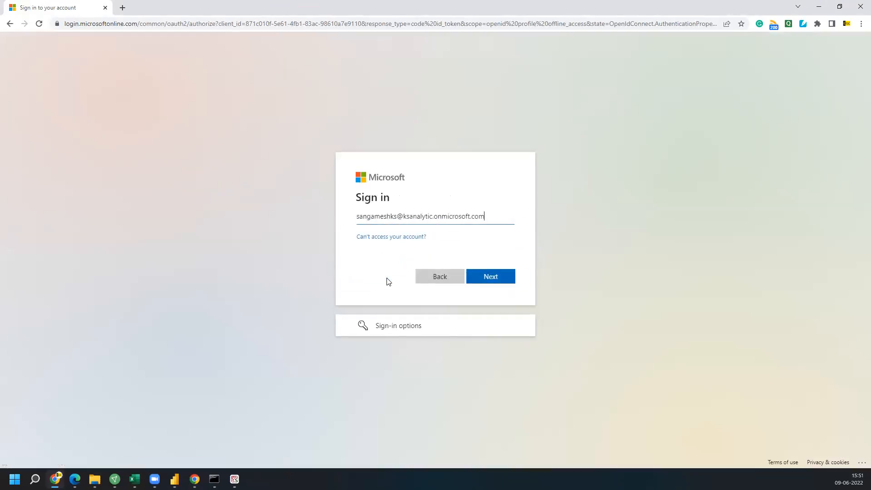
left_click(438, 279)
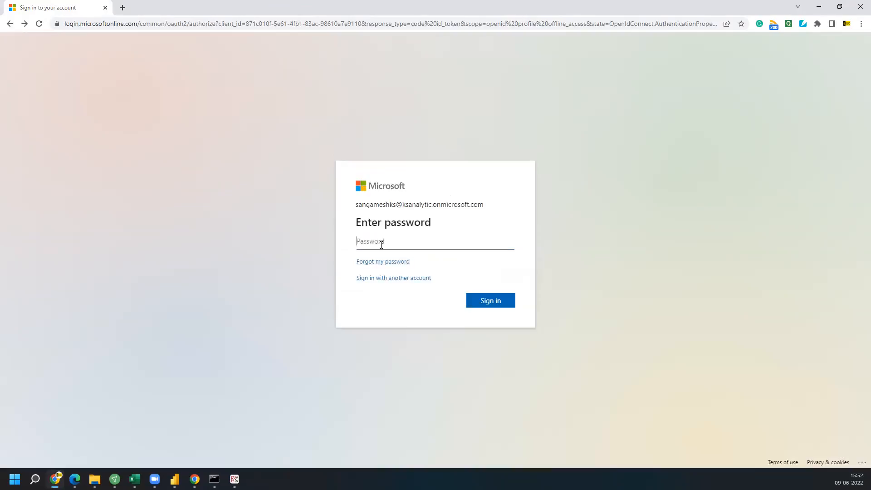
type("••••••••••")
key("Return")
type("••••••")
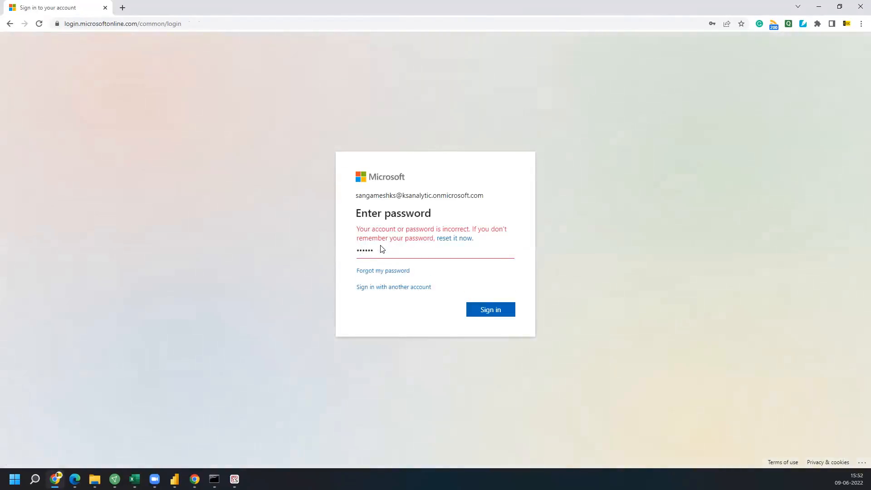
type("•")
key("Return")
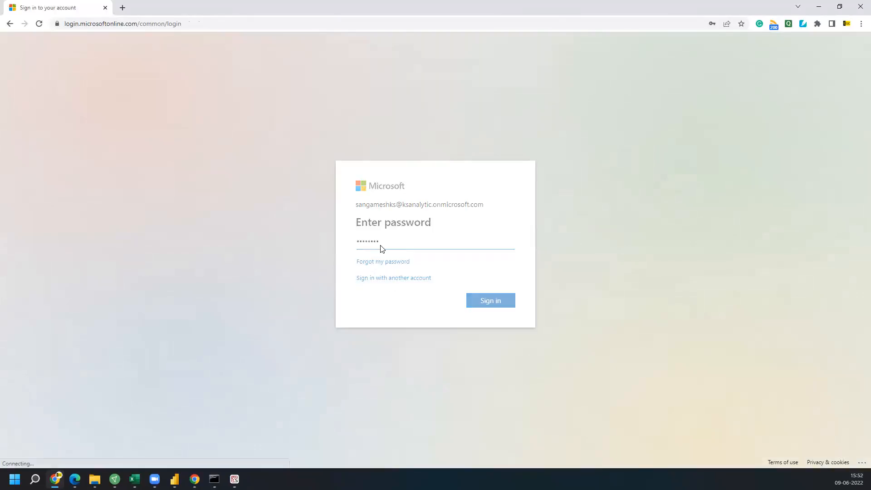
left_click(459, 239)
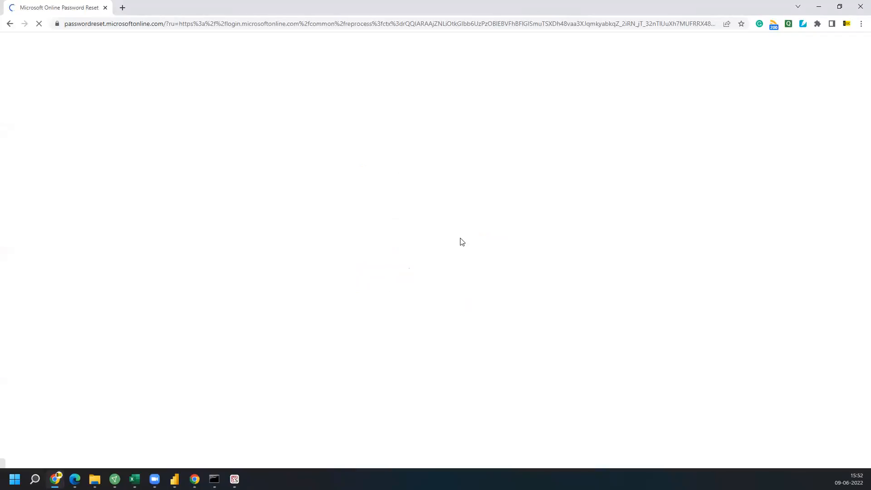
Step: Enter the picture characters 'PkkQd' and submit the recovery form
left_click(58, 232)
type("P")
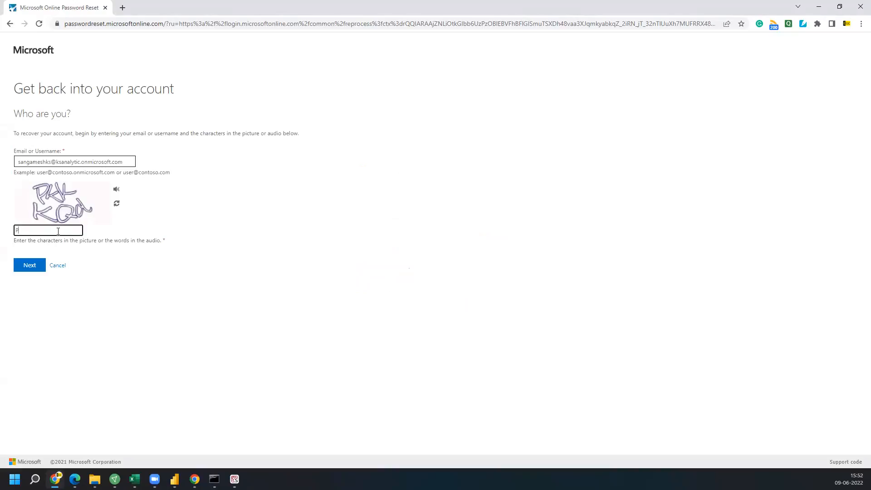
type("kkQd")
left_click(29, 266)
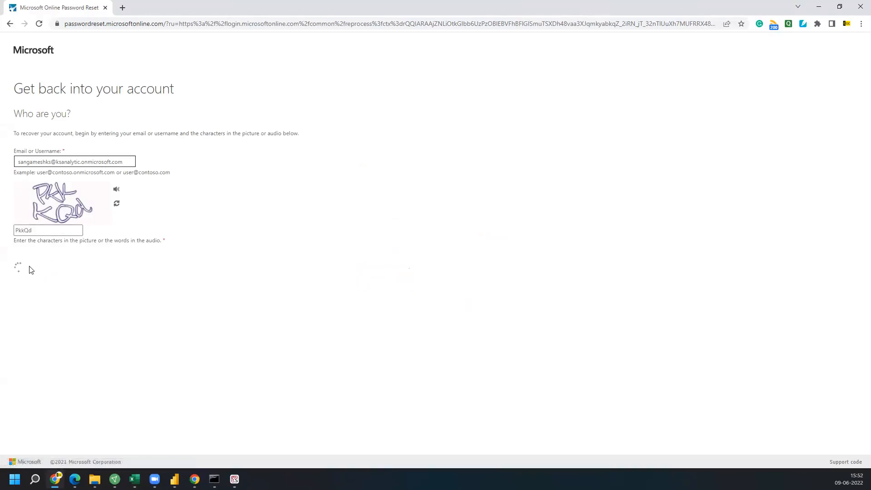
Step: Enter 'KWHpJ33' from the new picture after the first entry failed
left_click(40, 227)
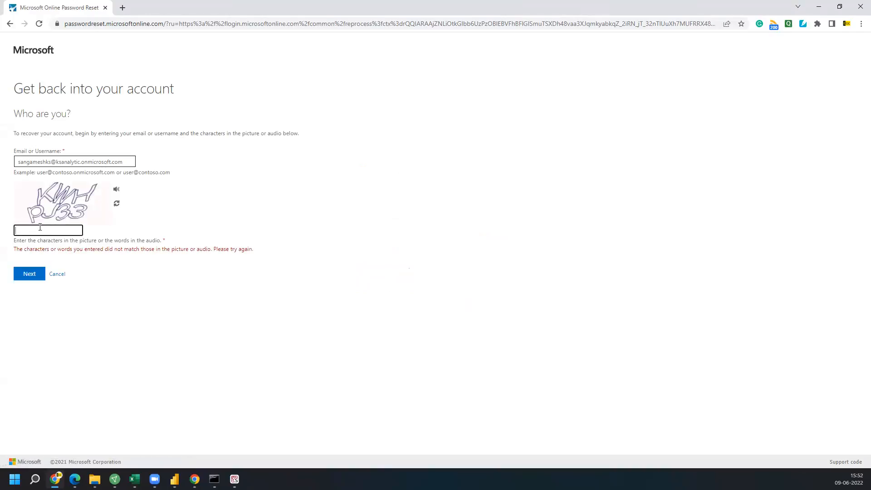
right_click(41, 230)
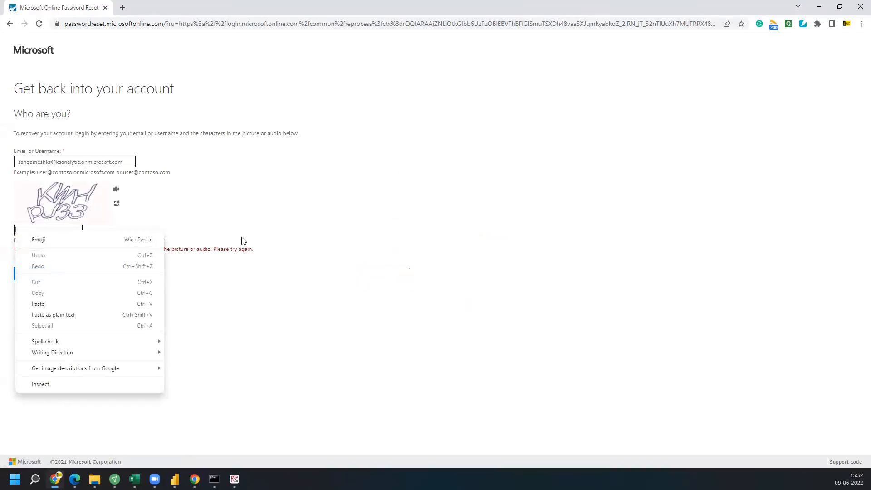
left_click_drag(242, 238, 58, 229)
left_click(148, 225)
left_click(63, 229)
type("KW")
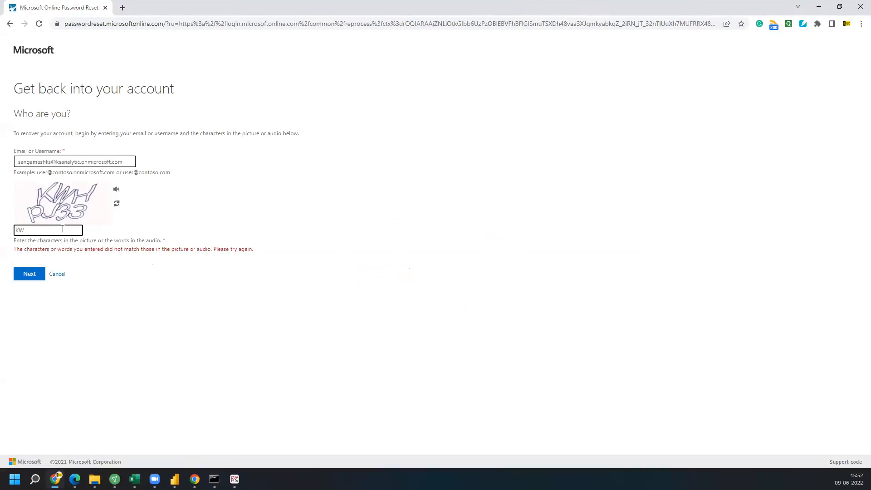
type("HpJ33")
Step: Submit the recovery form, choose phone-call verification, and enter the mobile number
left_click(29, 276)
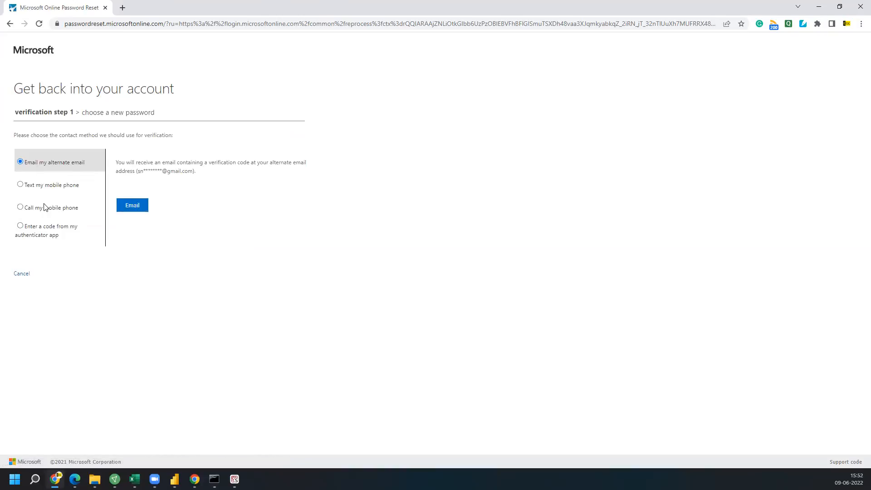
left_click(21, 207)
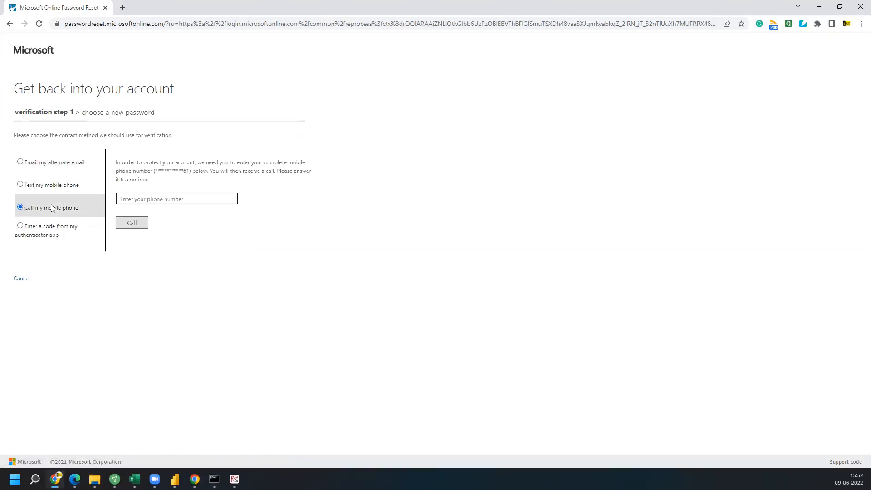
left_click(152, 198)
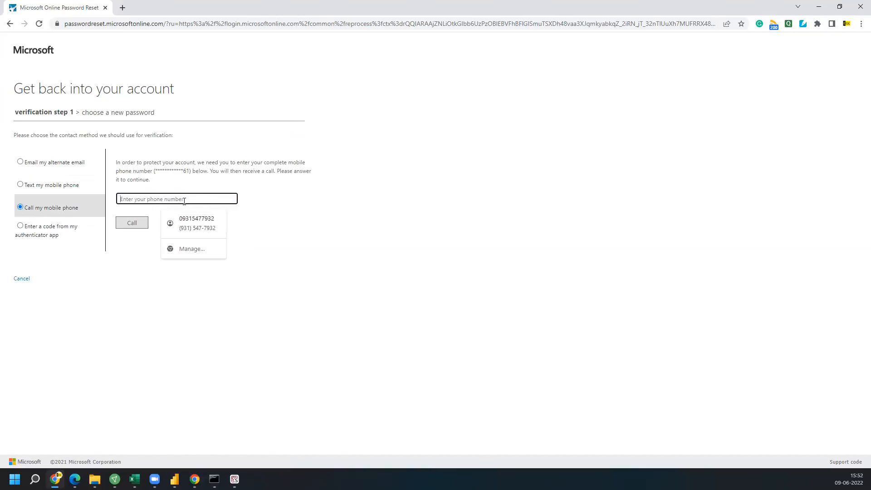
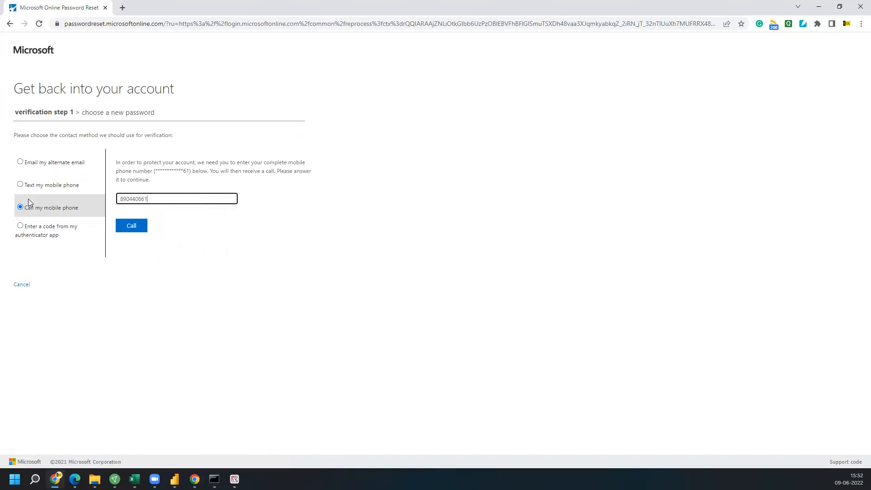
left_click(136, 227)
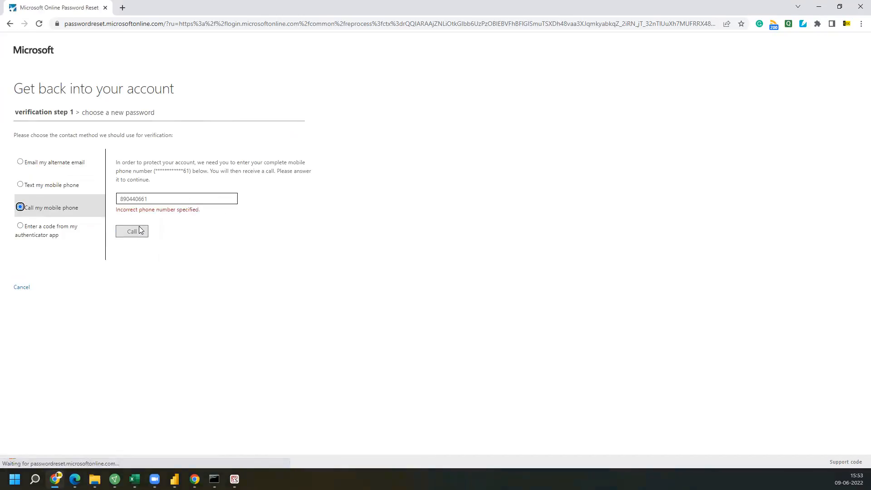
Step: Add the missing digit to the mobile number and request the verification call
left_click(136, 199)
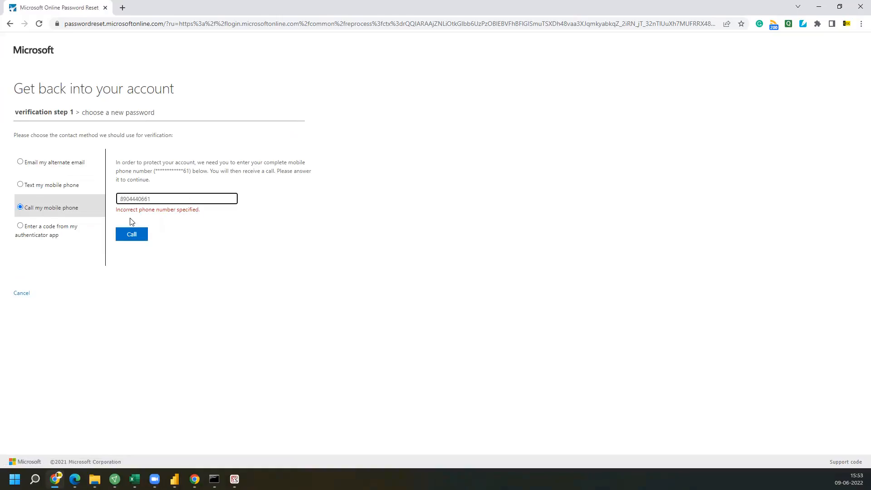
left_click(136, 232)
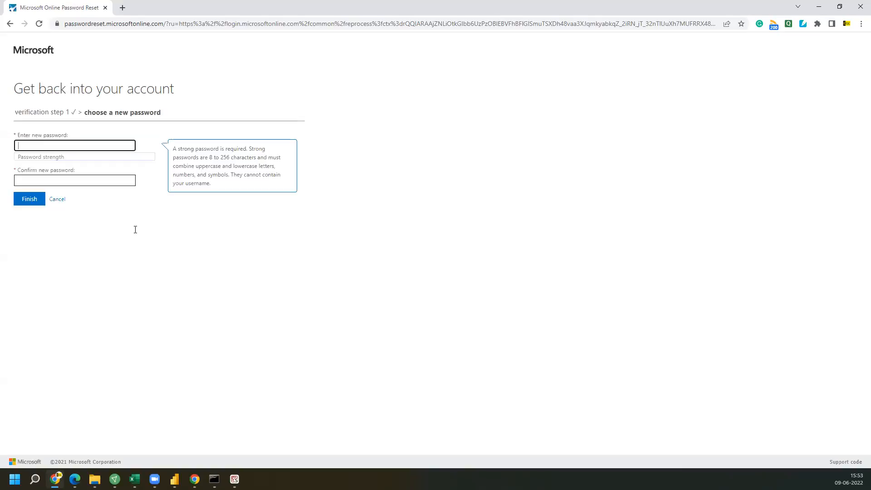
Step: Enter a strong new password, retype it in the confirm field, and click Finish
type("•••••••")
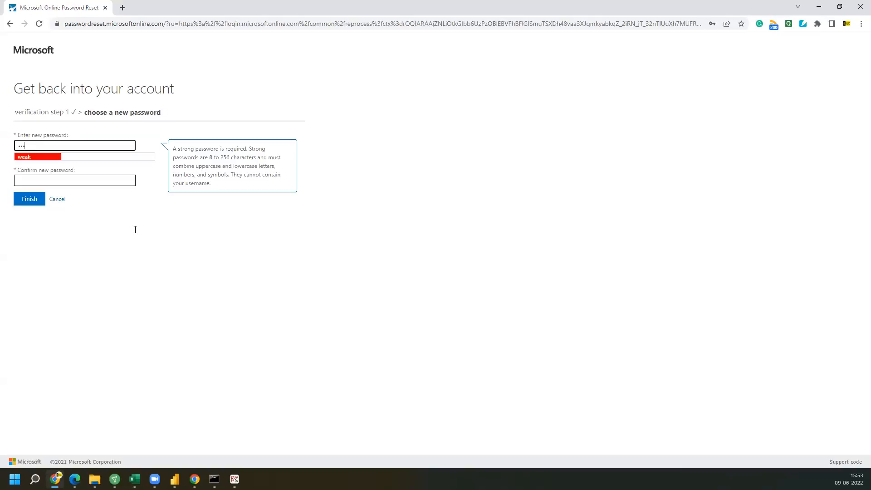
type("•••")
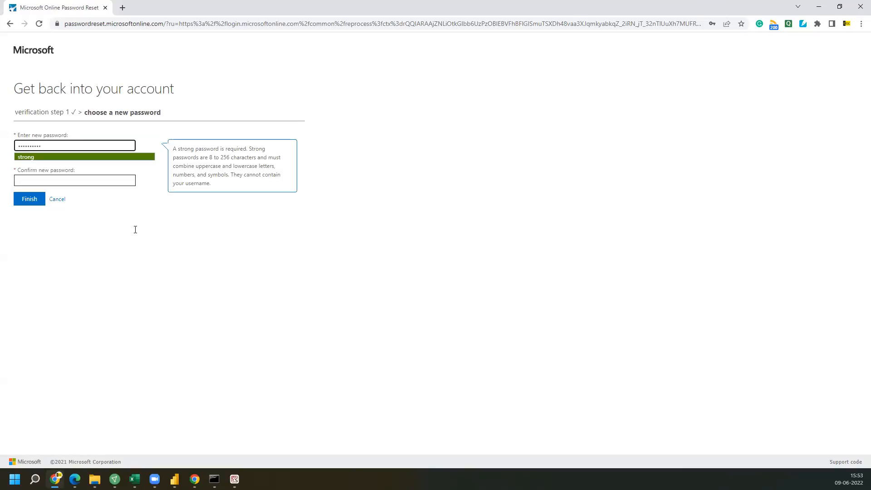
key("Tab")
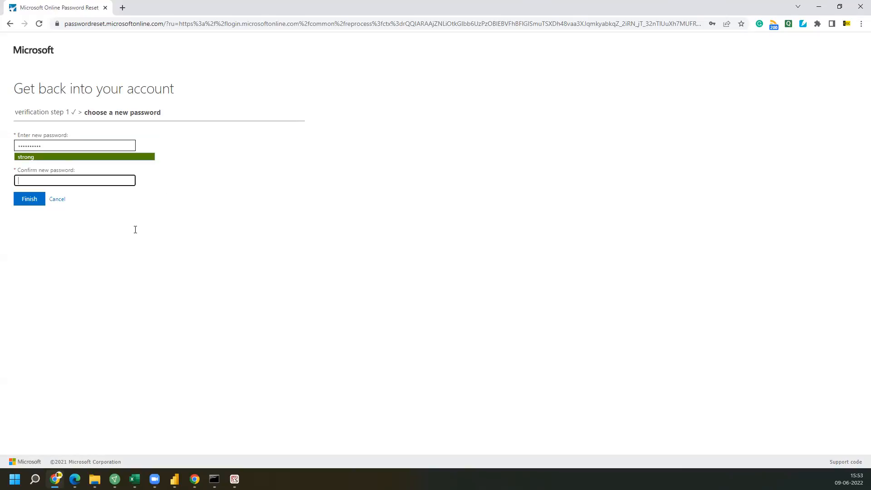
type("••")
key("BackSpace")
type("•••••••••")
left_click(28, 202)
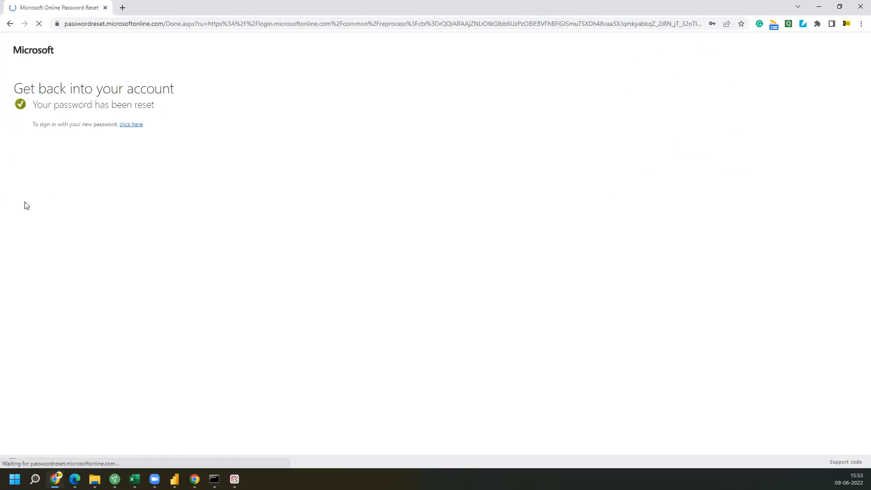
Step: Sign back in to Microsoft with the account e-mail and the new password
left_click(132, 124)
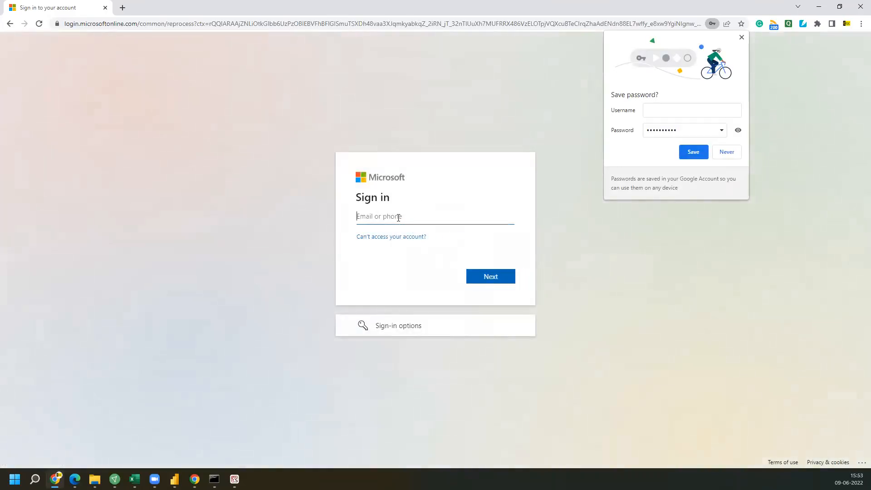
key("ctrl+v")
left_click(477, 273)
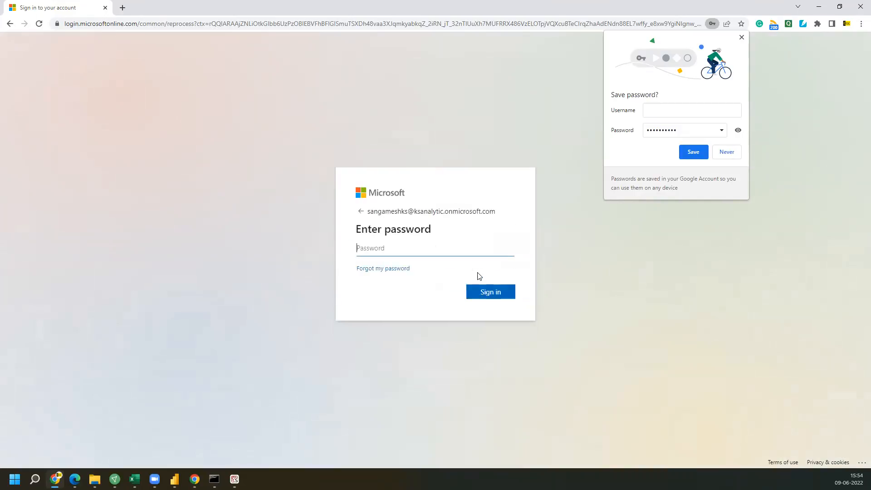
type("•••••••••")
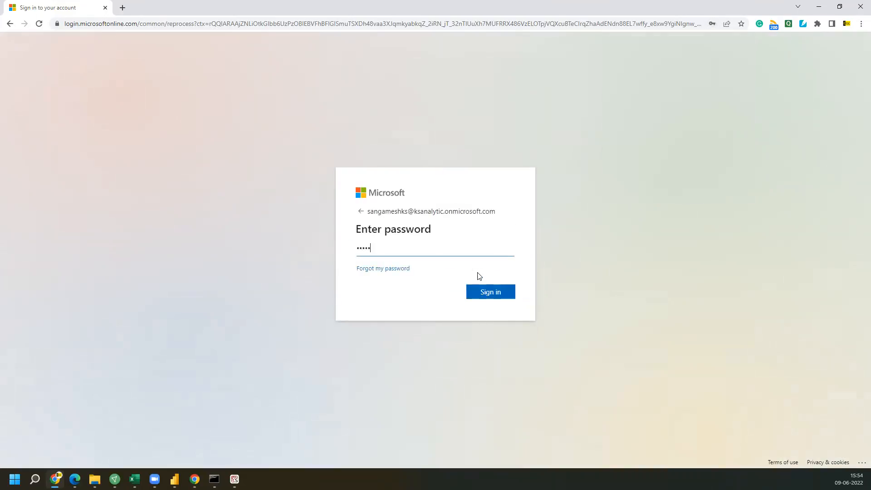
key("Return")
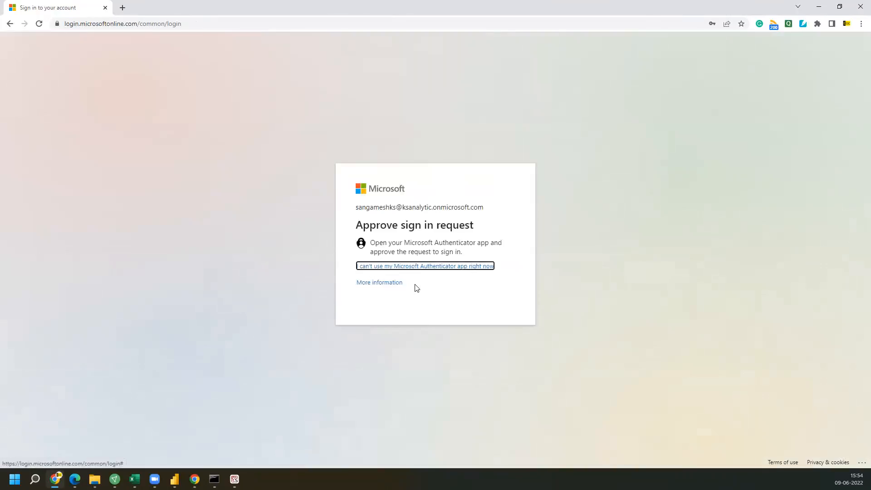
Step: Verify identity with a code texted by SMS, then decline staying signed in
left_click(447, 266)
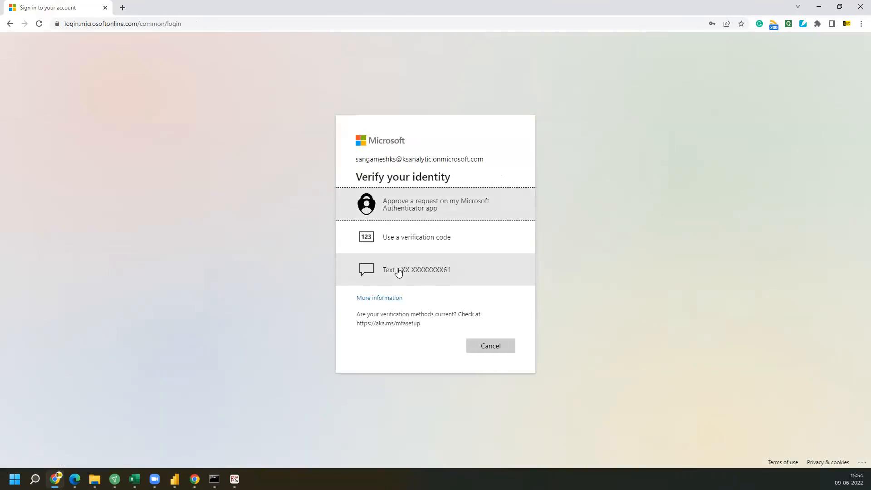
left_click(422, 269)
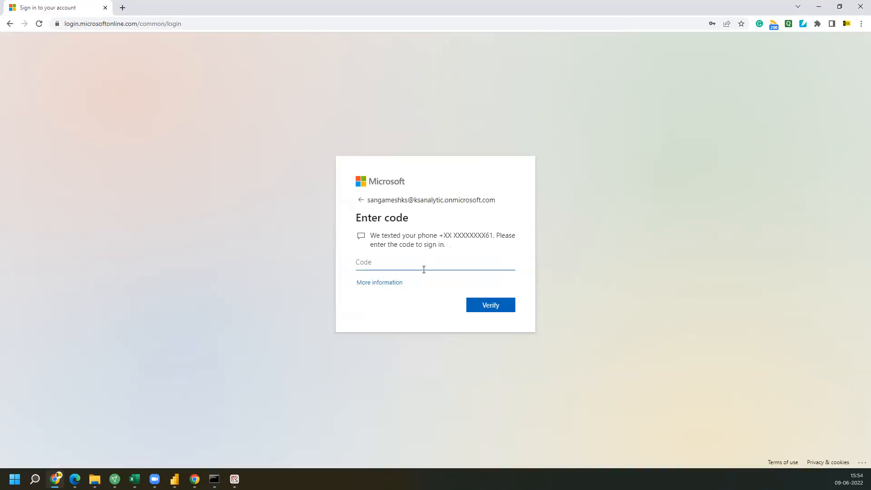
left_click(491, 306)
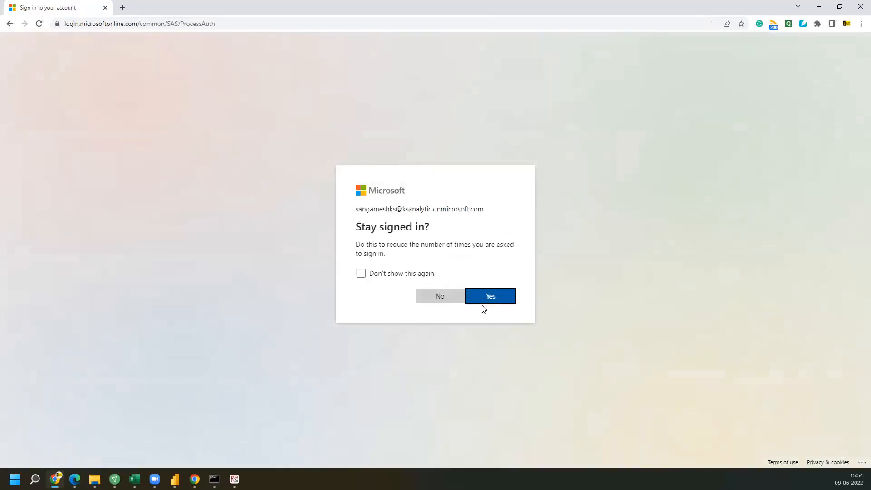
left_click(440, 295)
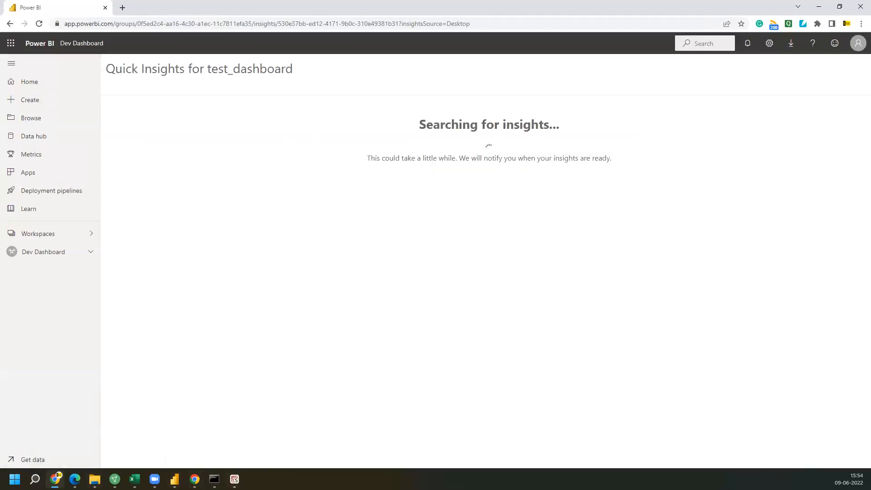
Step: Launch Get Quick Insights for test_dashboard from Power BI Desktop's publish success message
left_click(175, 479)
left_click(369, 243)
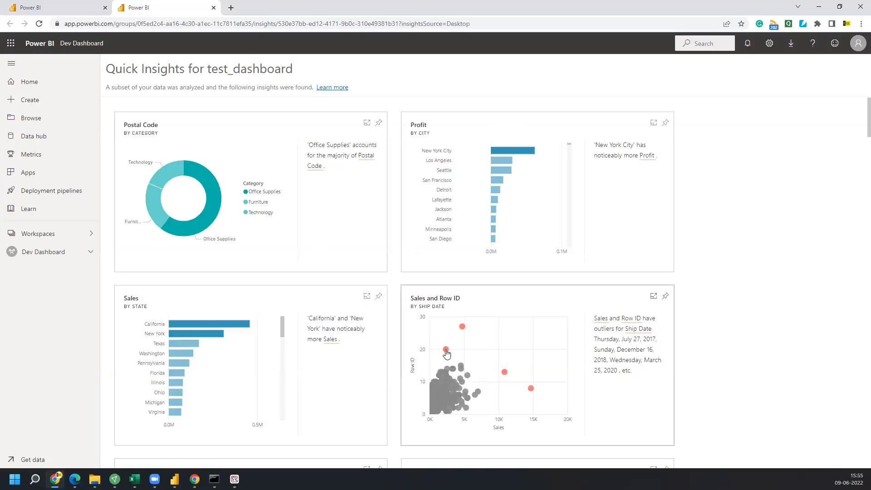
mouse_move(446, 354)
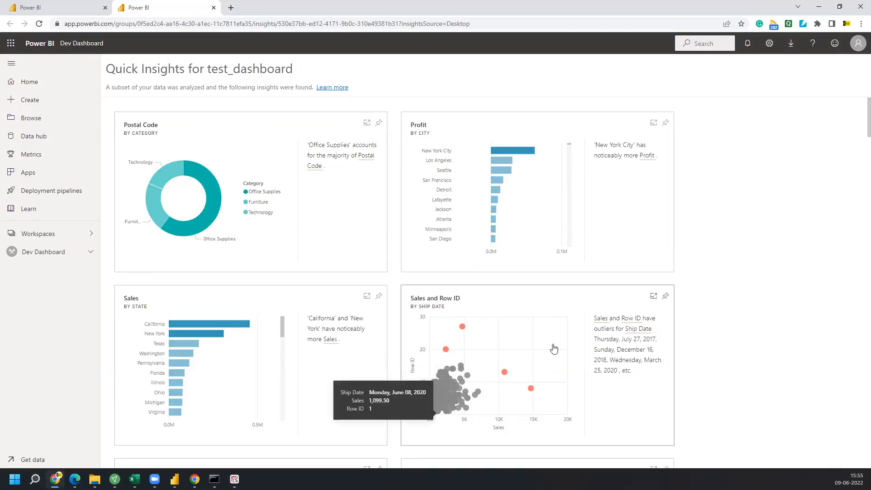
mouse_move(506, 376)
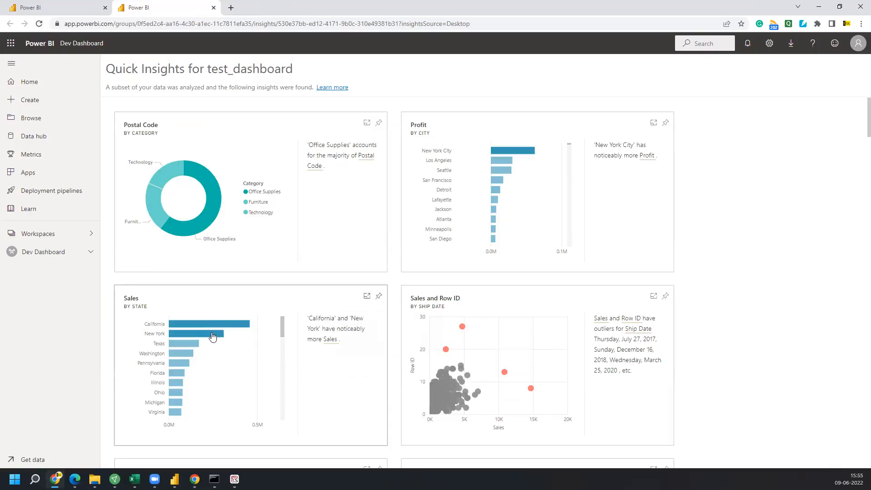
mouse_move(188, 345)
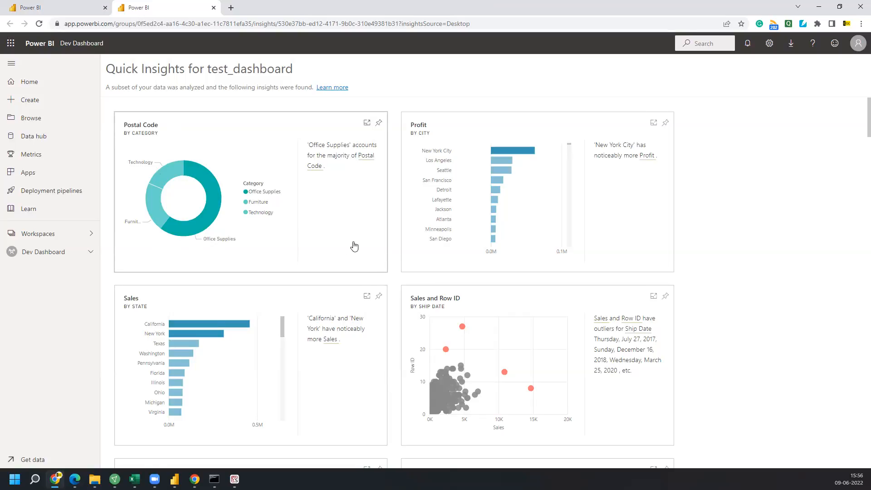
scroll(354, 245, "down", 4)
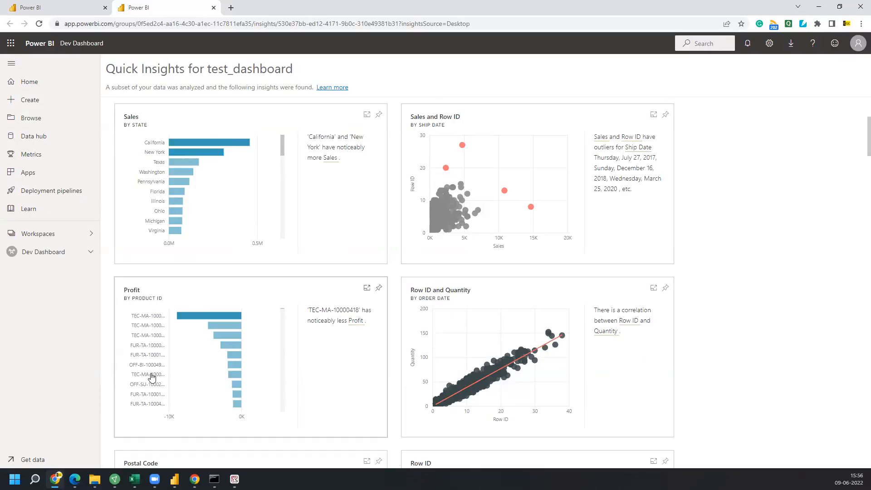
scroll(148, 385, "down", 3)
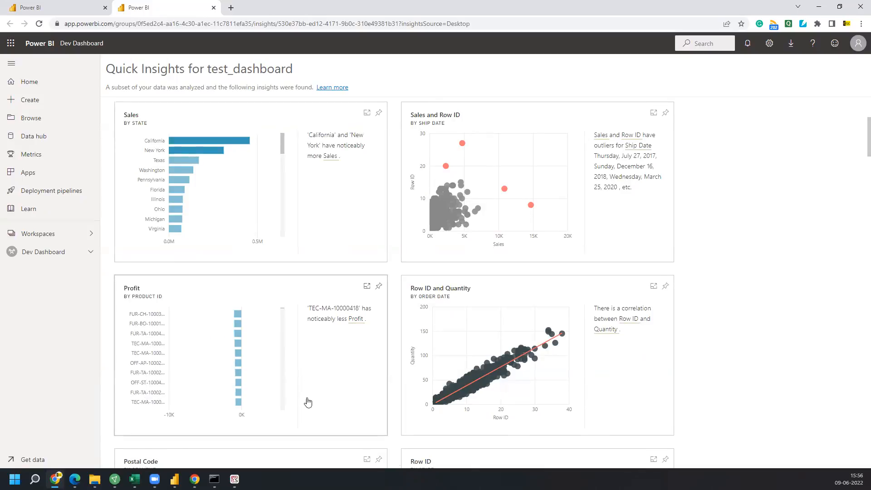
scroll(309, 402, "down", 2)
scroll(317, 402, "down", 1)
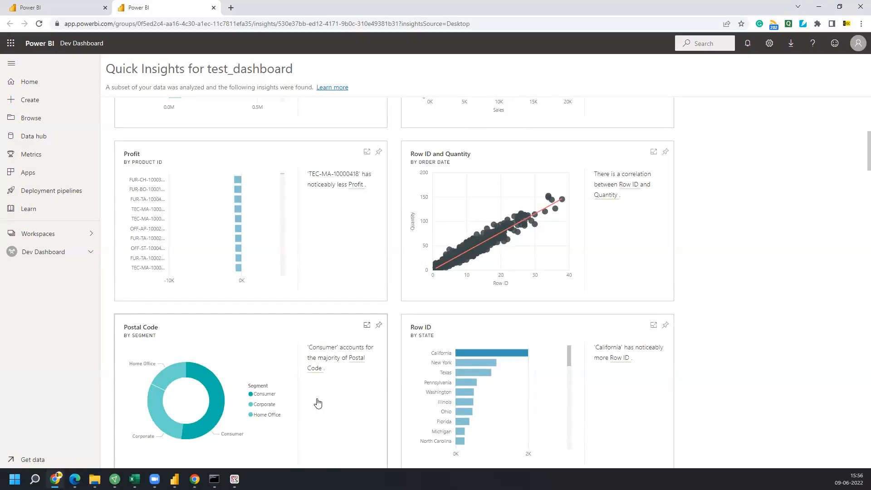
scroll(318, 403, "down", 4)
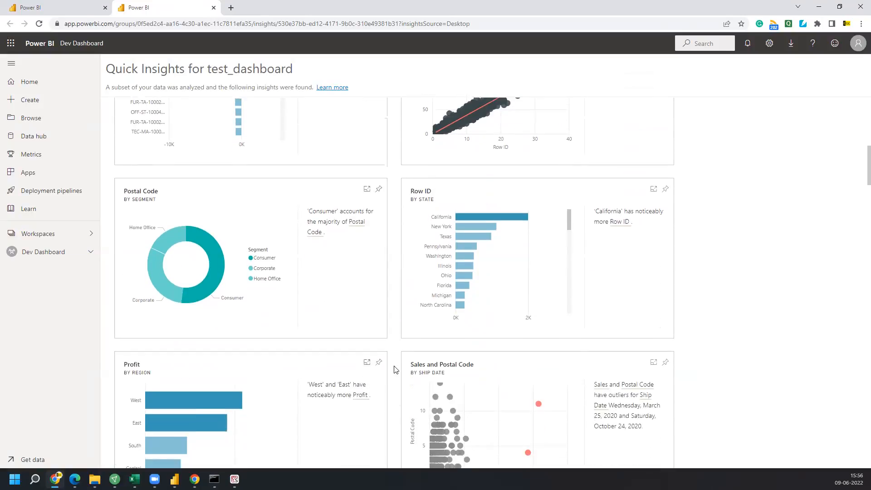
scroll(265, 326, "down", 4)
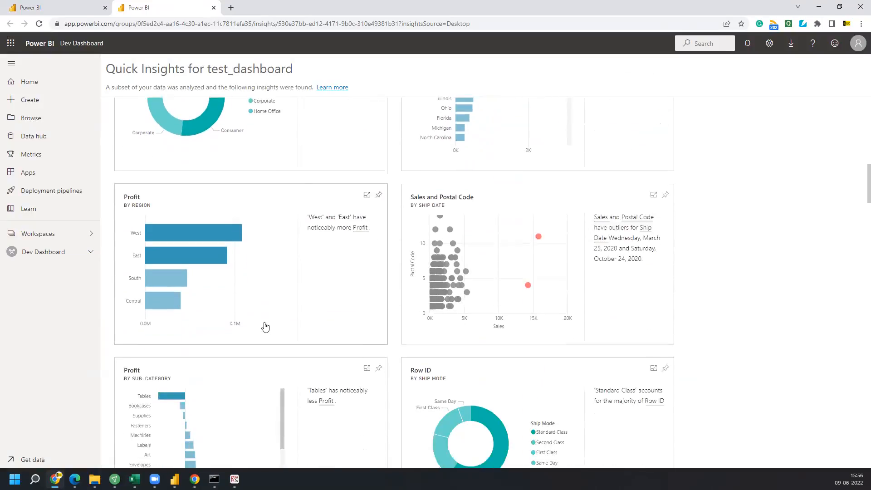
scroll(266, 325, "down", 3)
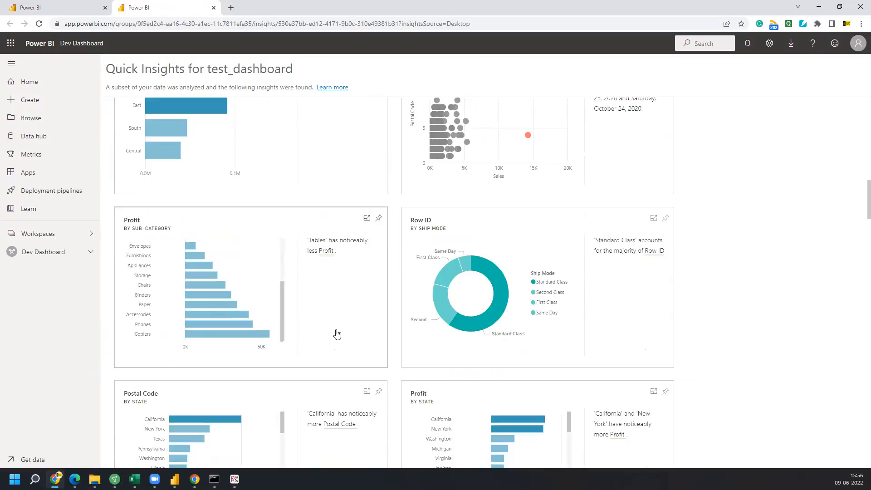
scroll(334, 334, "down", 2)
scroll(333, 334, "down", 4)
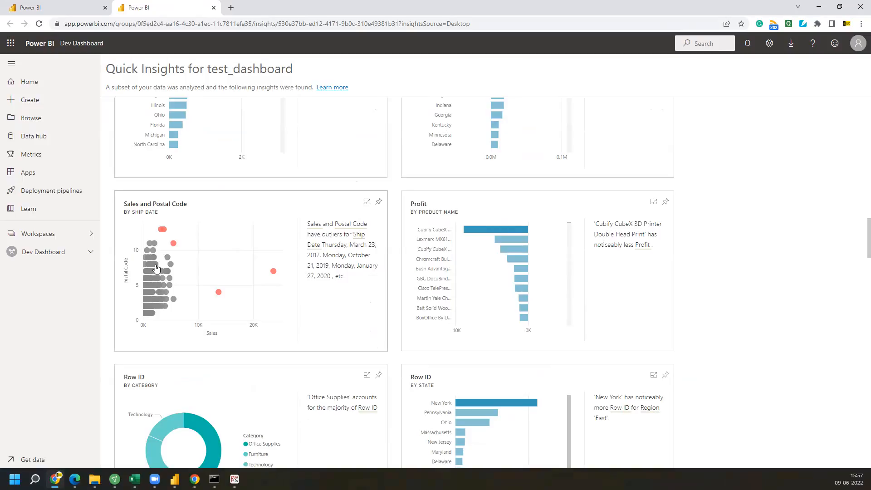
mouse_move(156, 268)
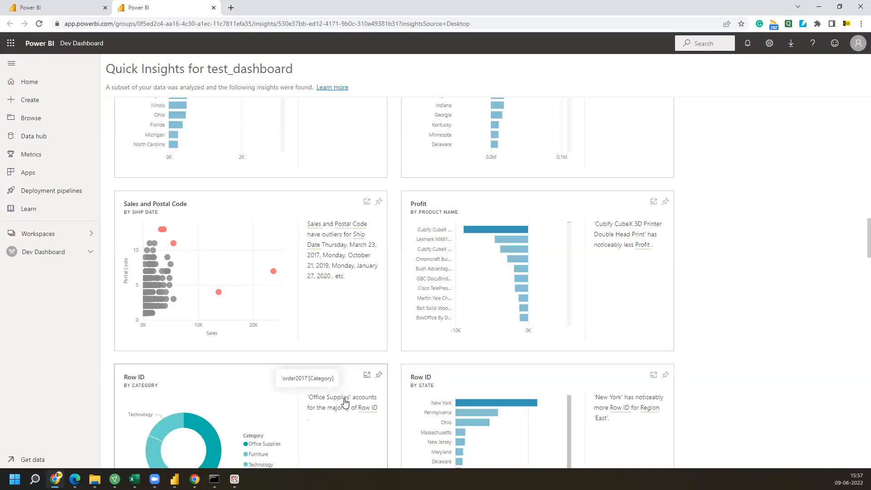
Step: Browse test_dashboard's insight cards down to Sales by Segment and Sales by Category
scroll(336, 407, "down", 3)
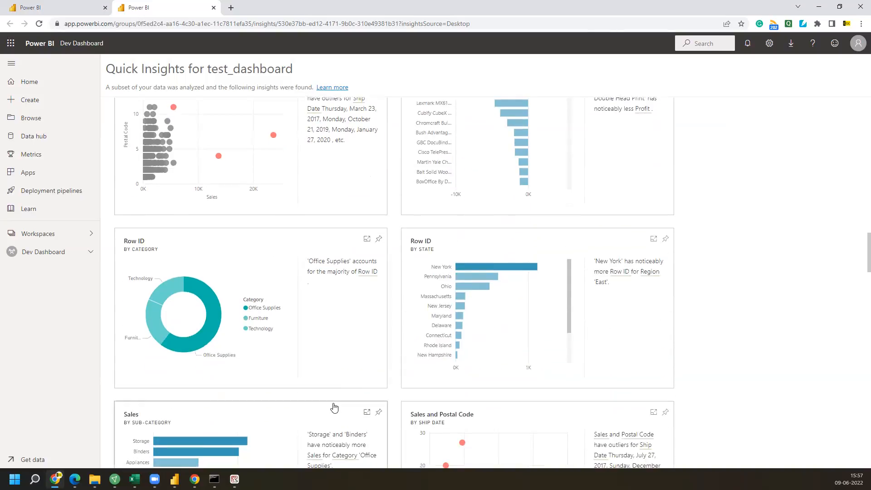
scroll(398, 398, "down", 4)
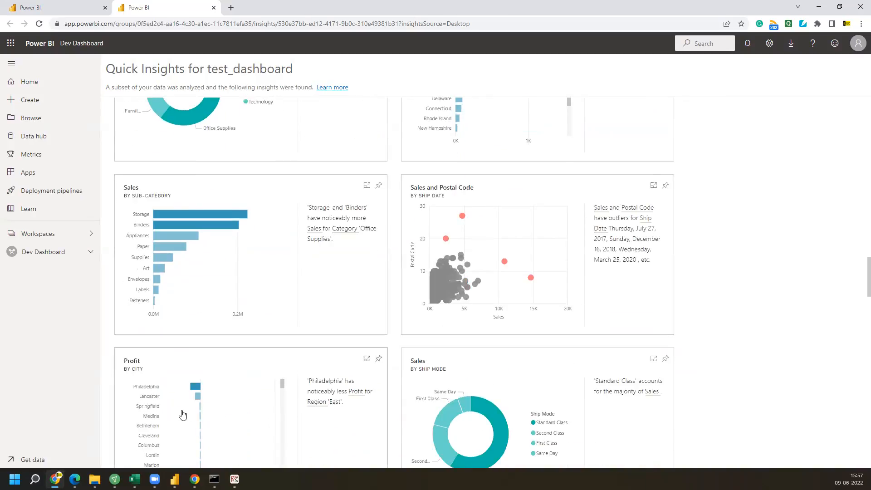
scroll(336, 428, "down", 2)
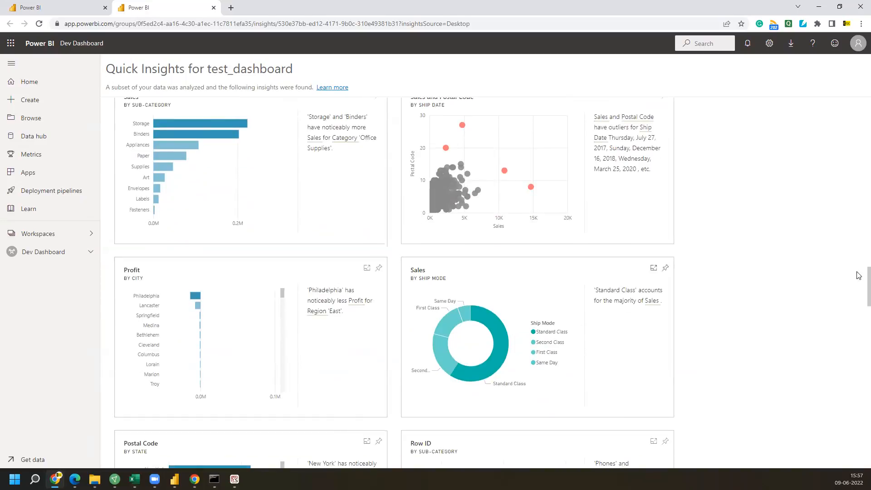
scroll(282, 392, "down", 2)
scroll(334, 363, "down", 4)
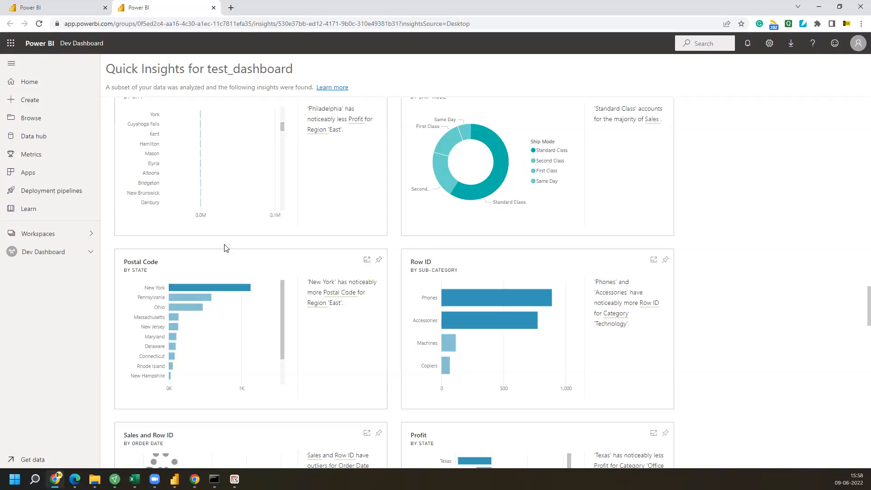
scroll(272, 340, "down", 3)
scroll(394, 392, "down", 8)
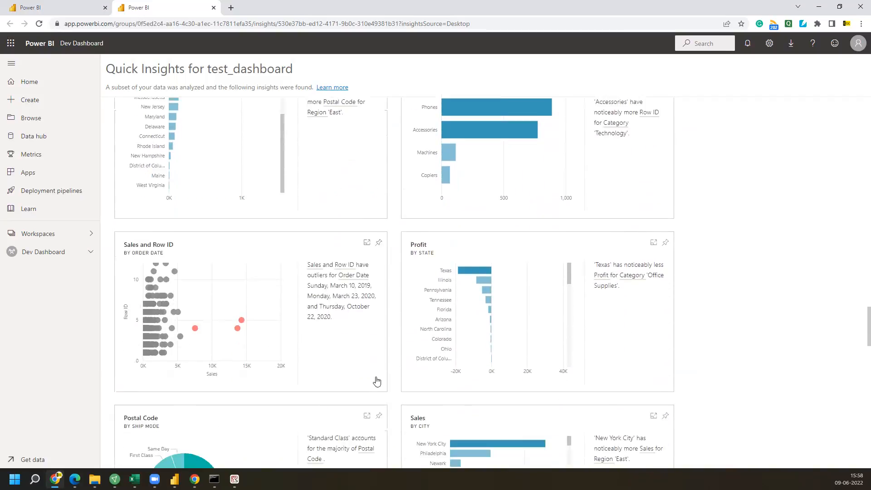
scroll(373, 372, "down", 1)
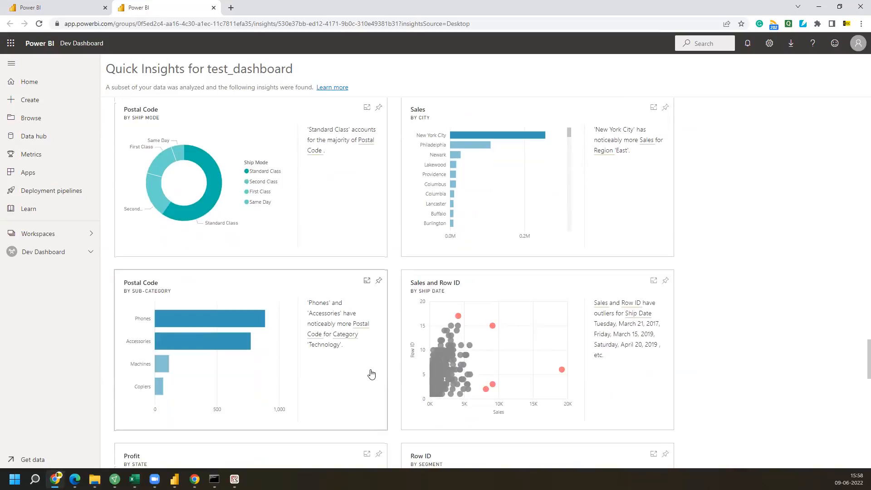
scroll(371, 374, "down", 1)
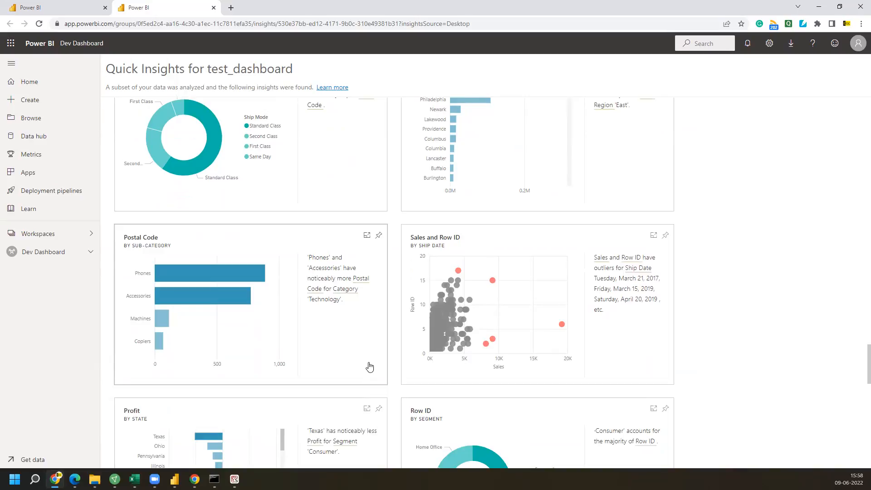
scroll(370, 367, "down", 15)
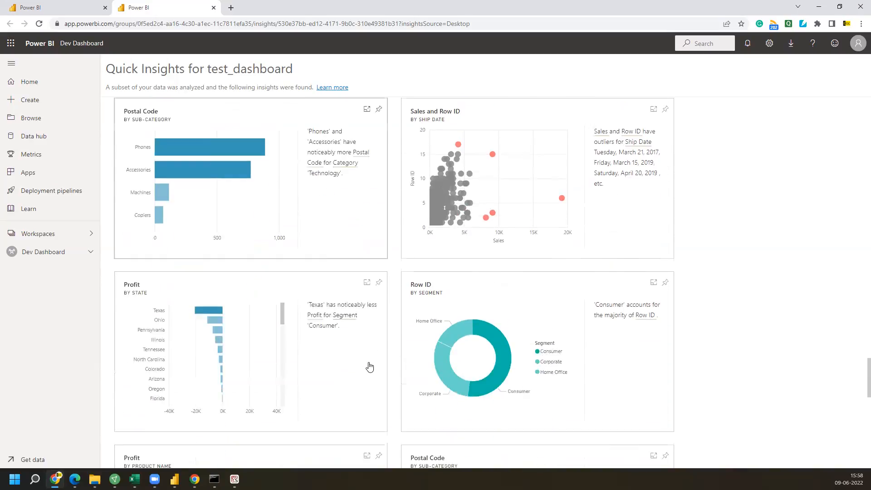
scroll(370, 367, "down", 3)
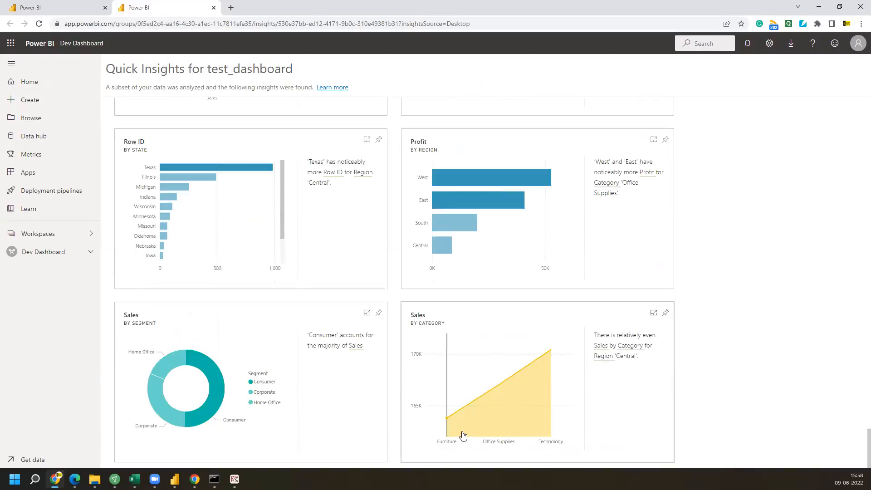
mouse_move(549, 399)
mouse_move(447, 437)
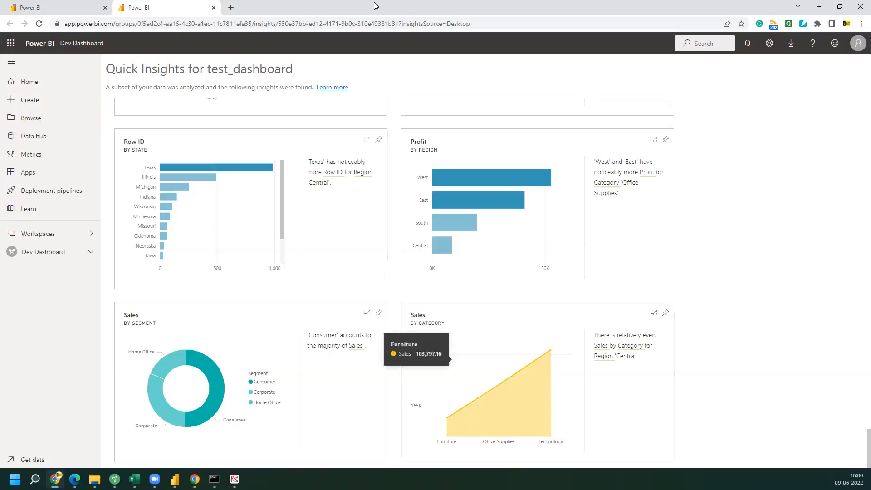
Step: In a new tab, search Google for 'quick insights in power bi license'
left_click(231, 8)
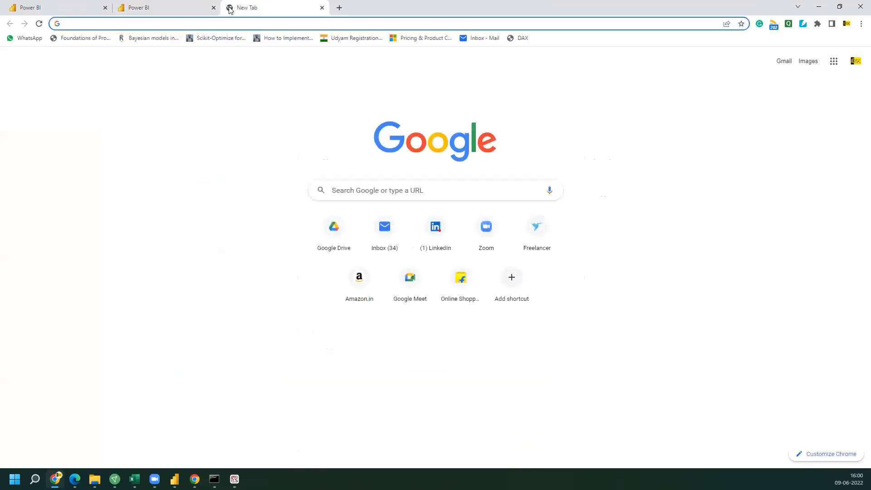
type("qu")
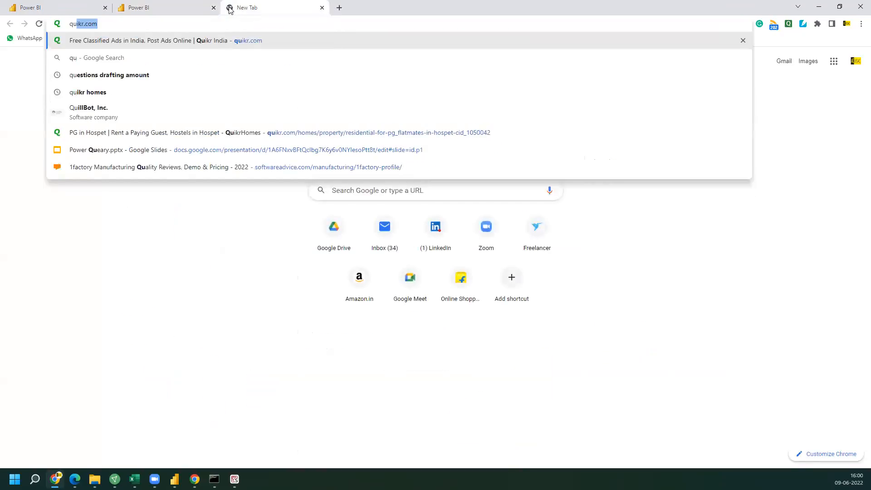
type("ick")
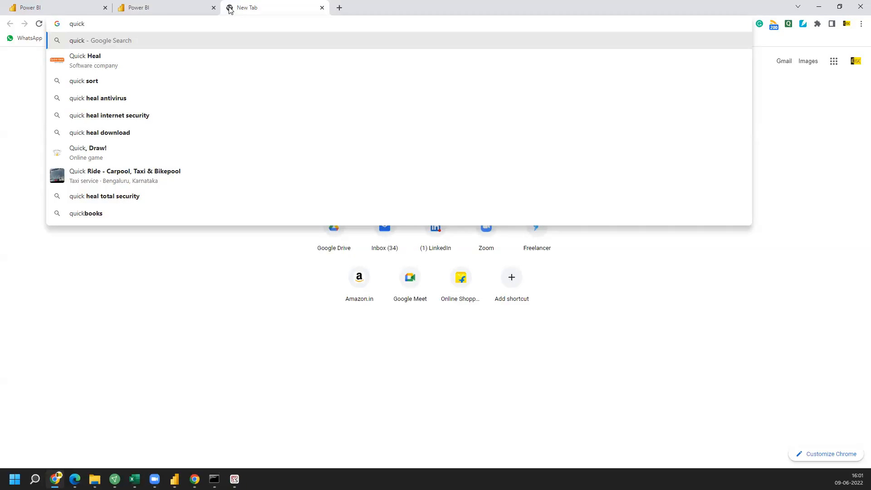
type("in")
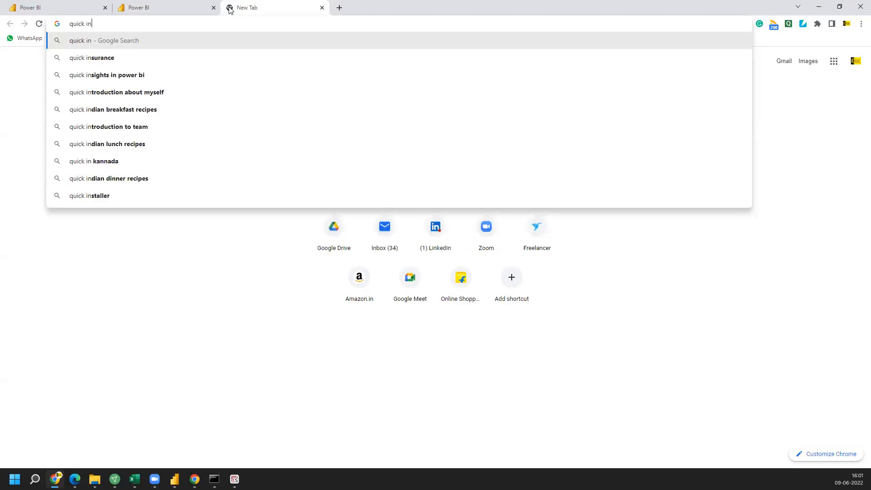
type("sight")
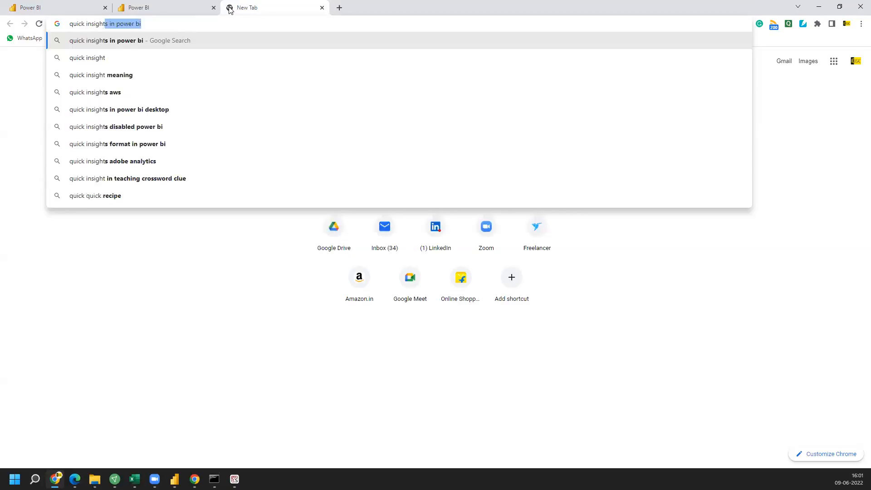
key("Down")
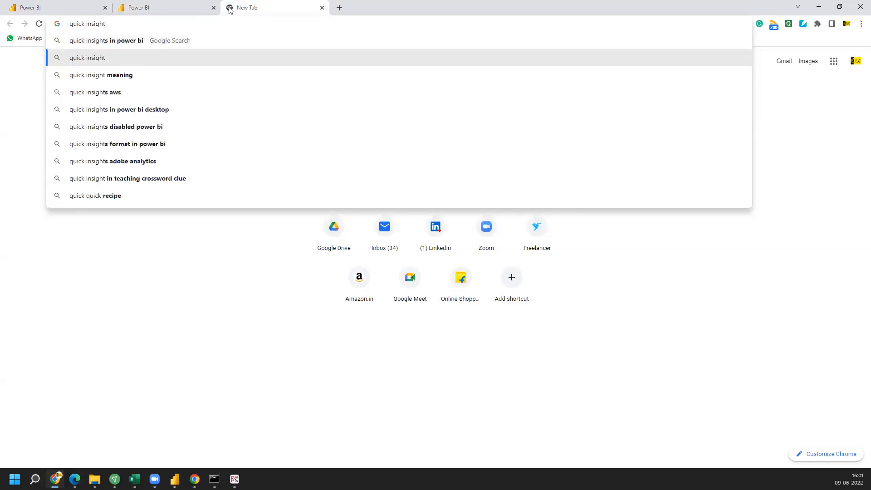
key("Up")
key("Down")
key("Down")
type("li")
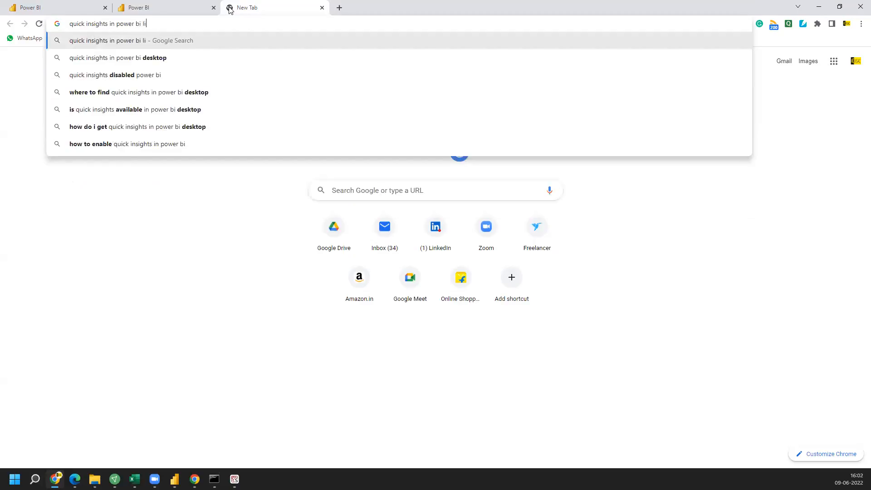
key("Down")
key("Return")
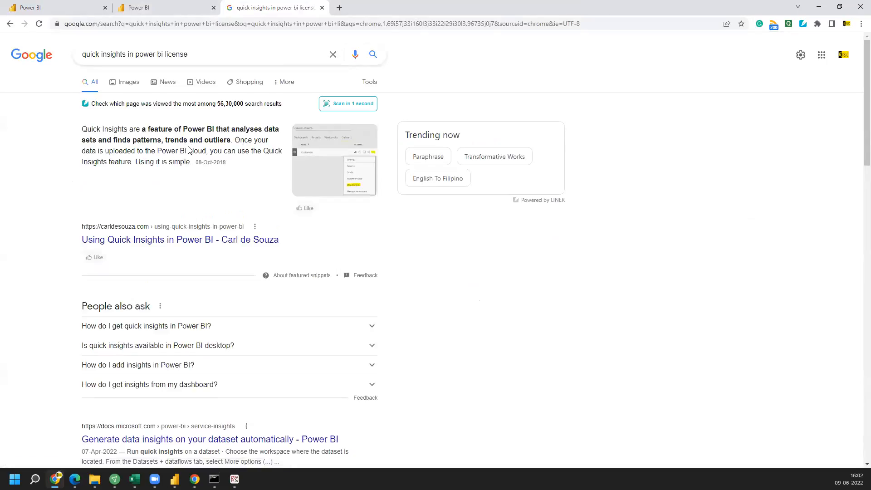
Step: Highlight the result text defining Quick Insights and its cloud data upload
left_click_drag(84, 129, 233, 142)
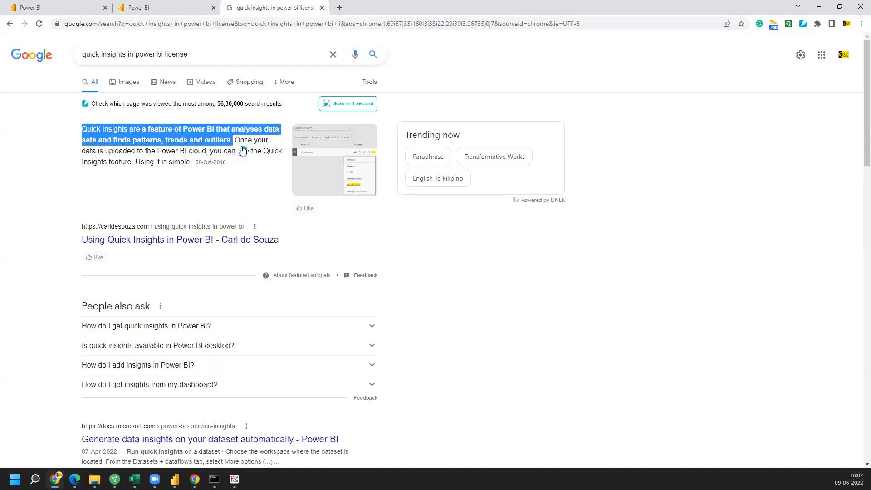
mouse_move(232, 141)
left_mouse_down()
mouse_move(155, 151)
mouse_move(207, 151)
left_mouse_up()
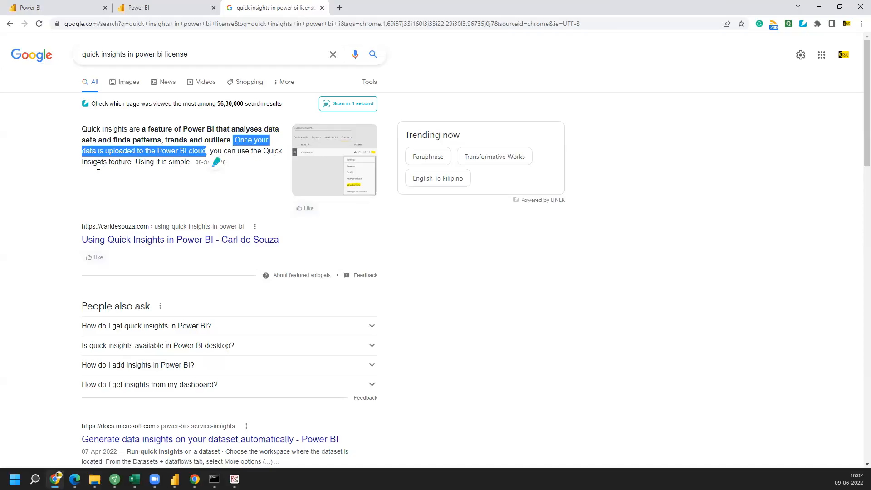
scroll(140, 182, "down", 5)
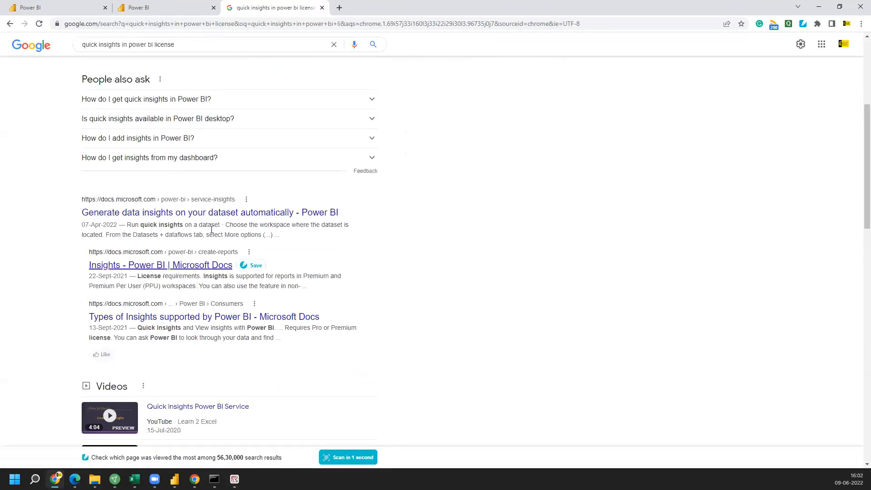
scroll(212, 292, "down", 1)
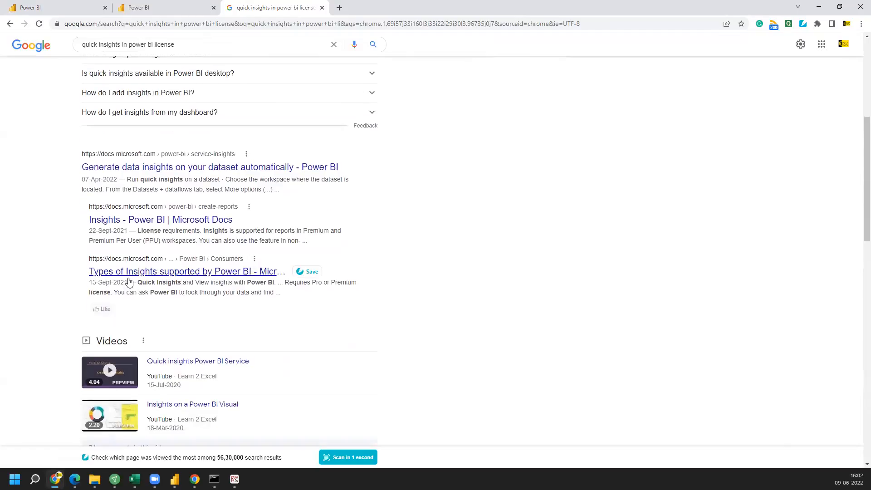
scroll(217, 93, "up", 6)
Step: Add 'pro' to the search, highlight the Pro or Premium licence requirement, then close the tab
left_click(196, 54)
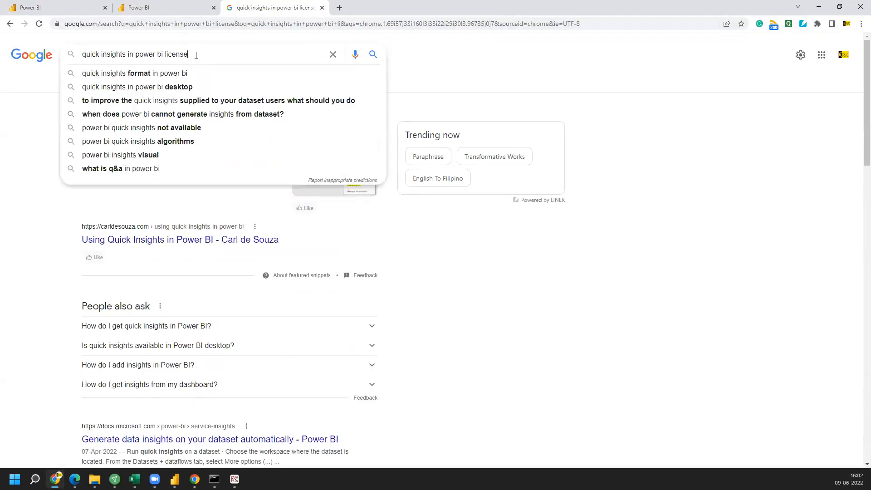
type("pro")
key("Return")
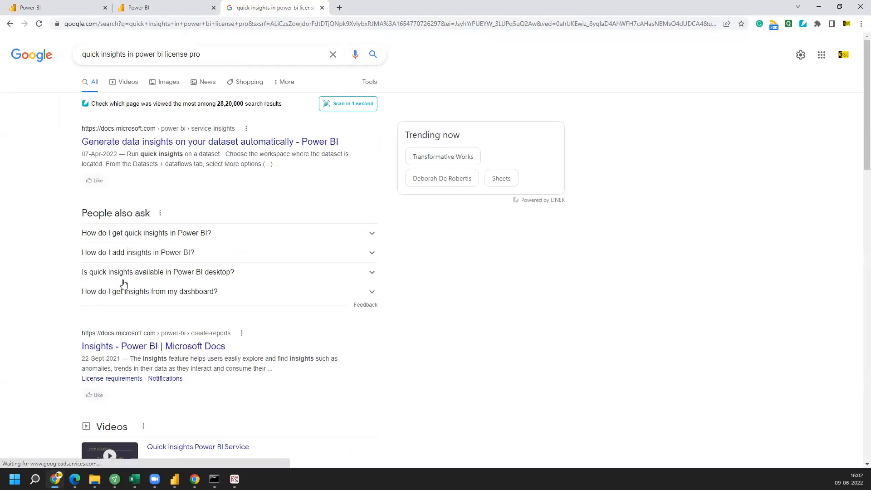
scroll(392, 327, "down", 2)
scroll(202, 315, "down", 7)
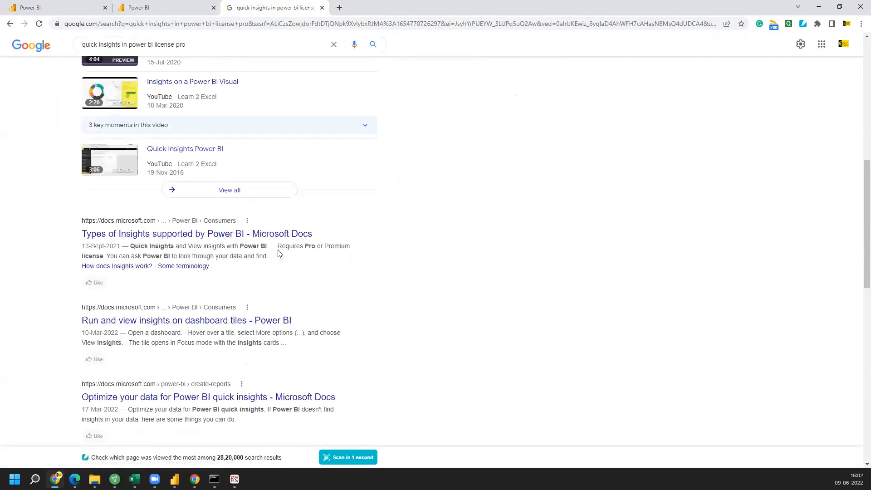
mouse_move(277, 246)
left_mouse_down()
mouse_move(338, 257)
mouse_move(101, 257)
mouse_move(105, 246)
mouse_move(122, 247)
left_mouse_up()
left_click_drag(303, 246, 348, 246)
left_click(321, 8)
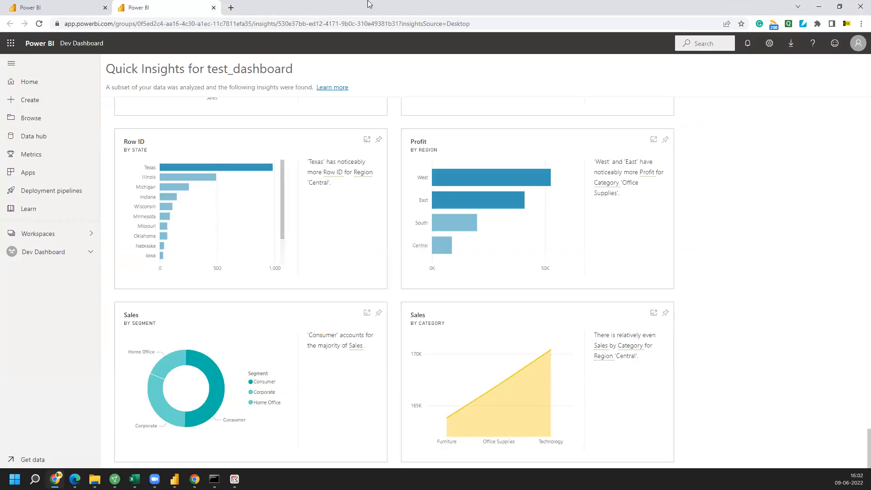
Step: Close both remaining Power BI tabs, shutting Chrome
left_click(213, 8)
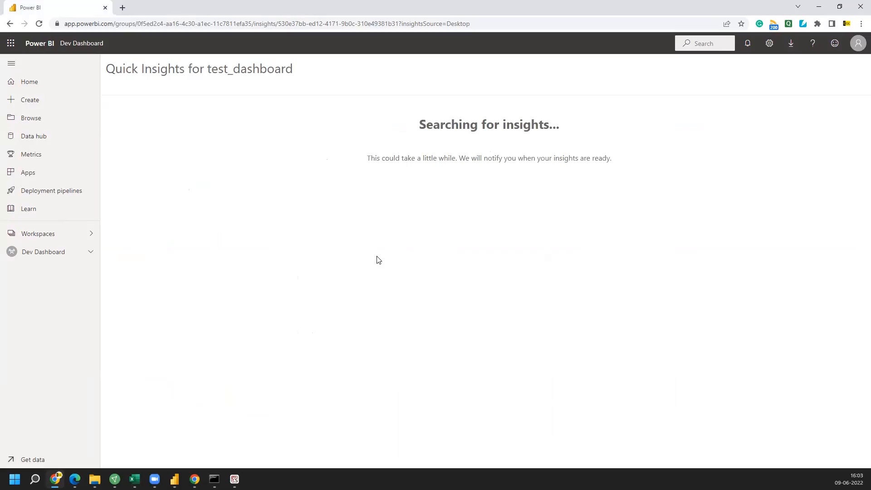
left_click(104, 8)
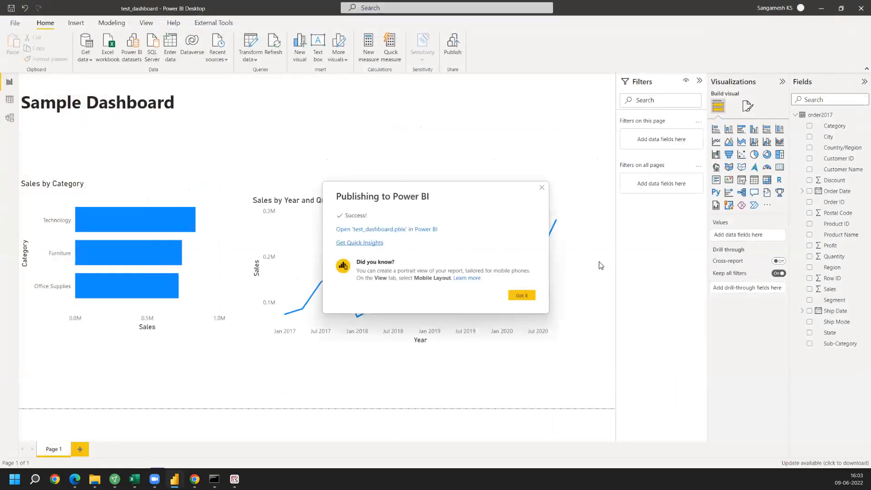
Step: Open the published test_dashboard report online and sign in with the work account password
left_click(388, 230)
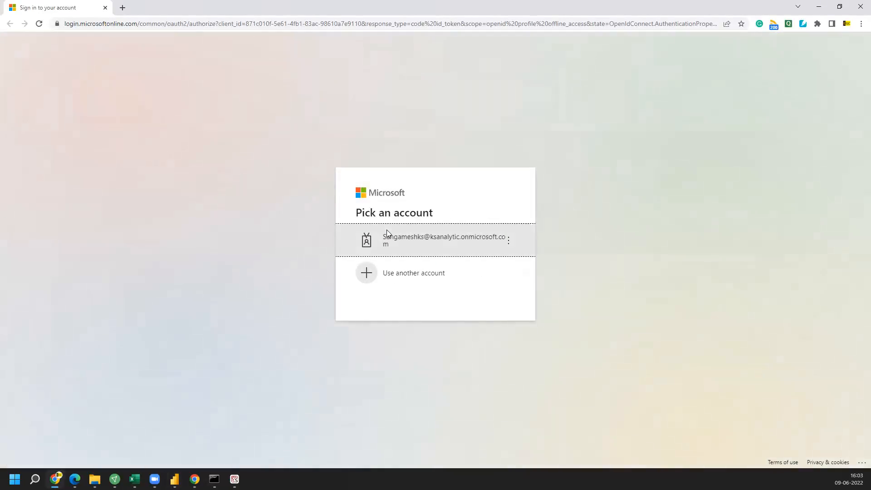
left_click(386, 229)
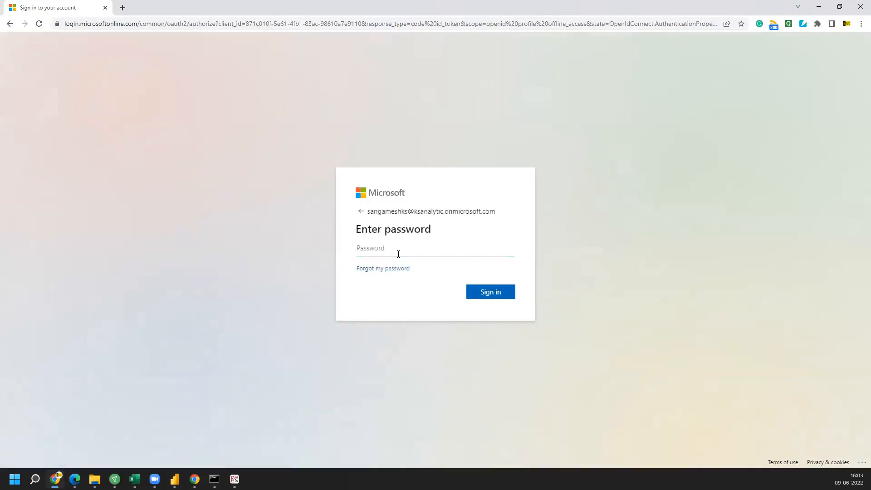
type("********")
key("Return")
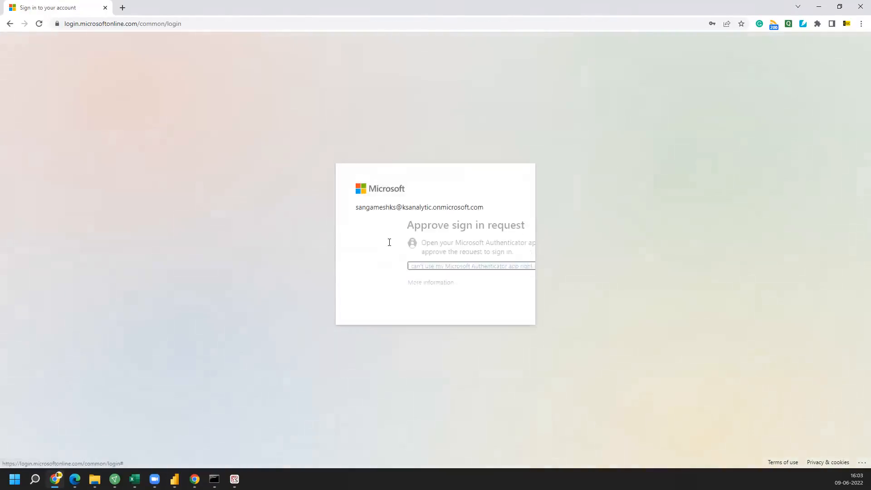
Step: Verify identity with a texted SMS code and choose to stay signed in
left_click(395, 266)
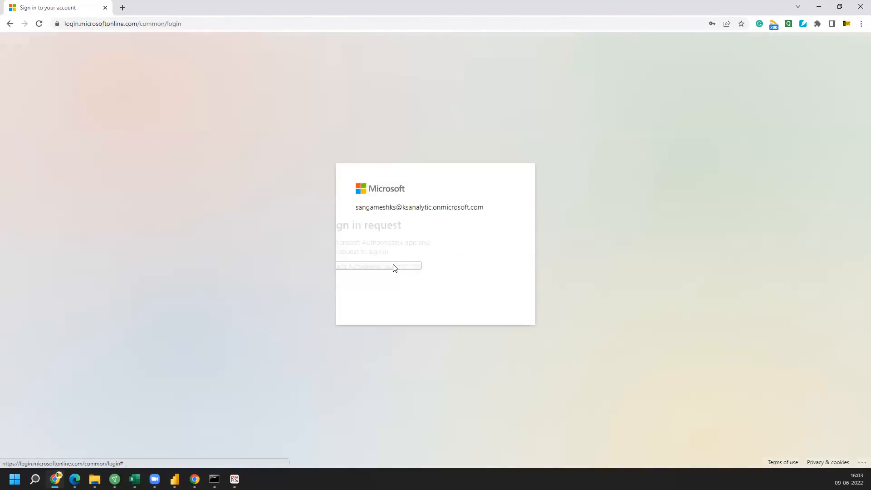
left_click(425, 270)
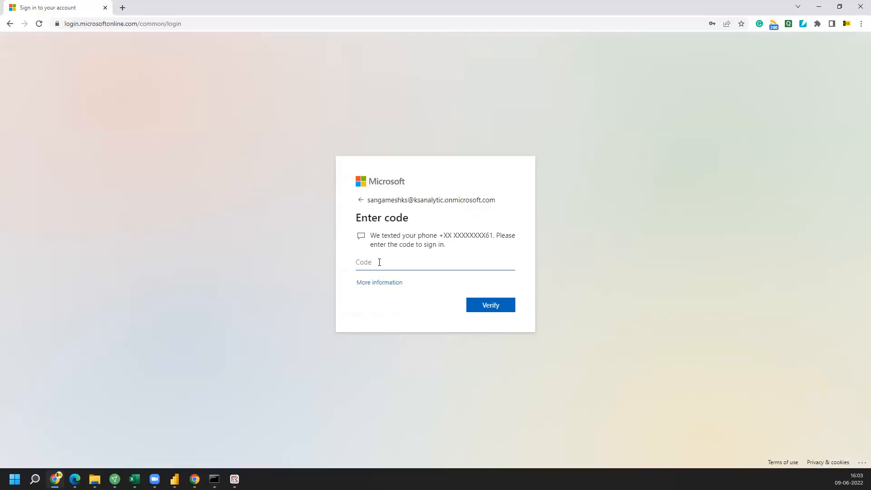
key("Return")
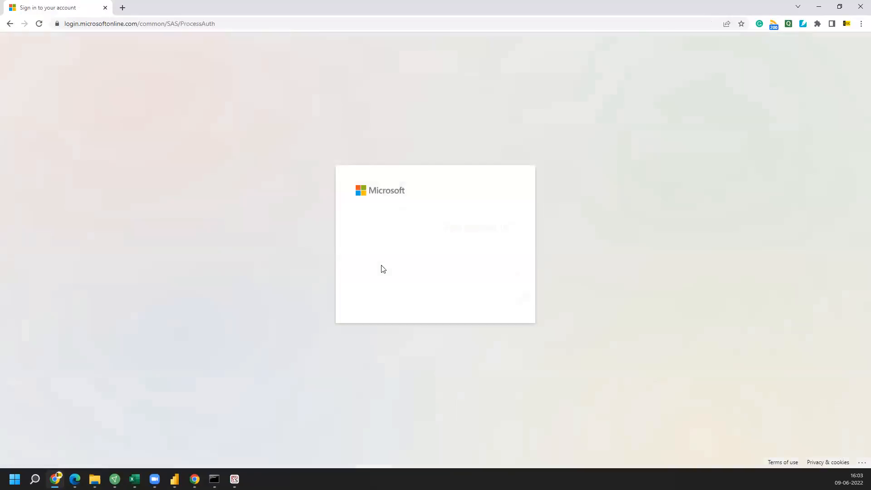
left_click(504, 300)
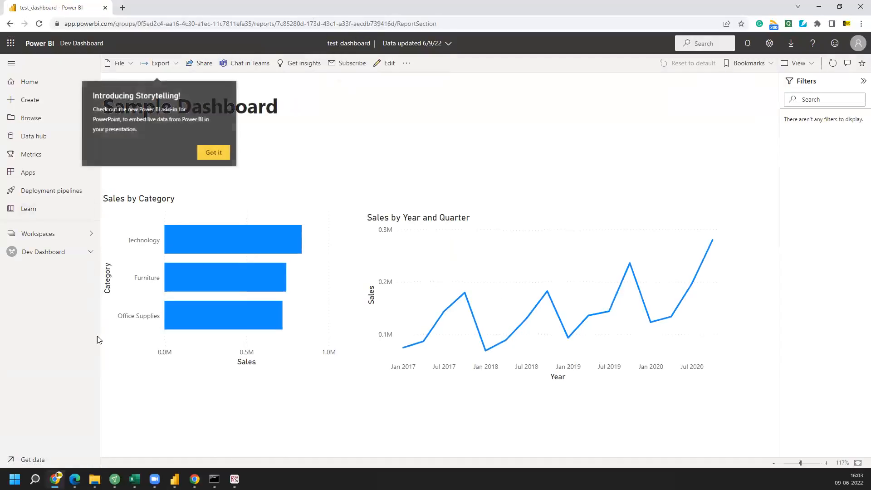
Step: Dismiss the Storytelling tip, check the report's extra options, and return to Power BI Desktop
left_click(210, 154)
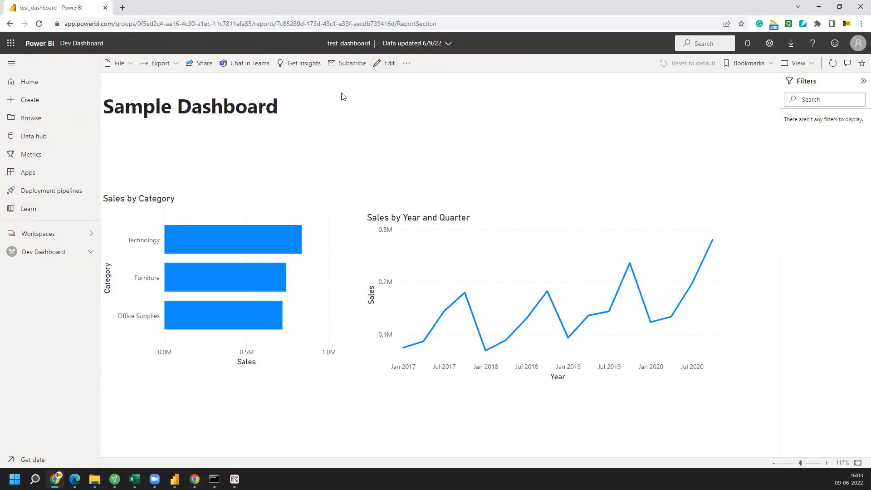
left_click(410, 65)
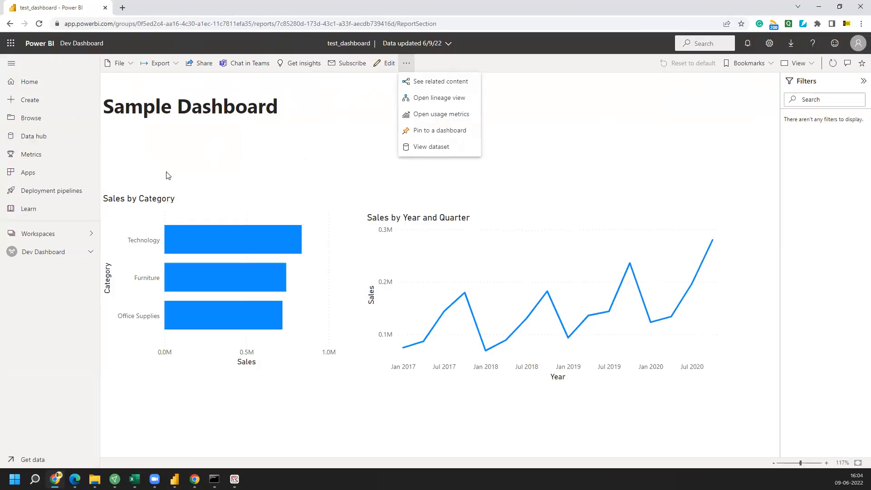
left_click(302, 176)
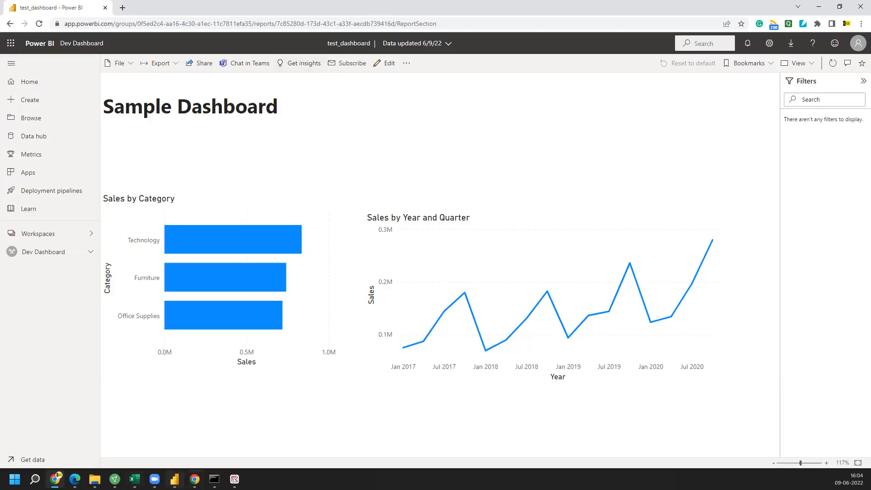
left_click(175, 479)
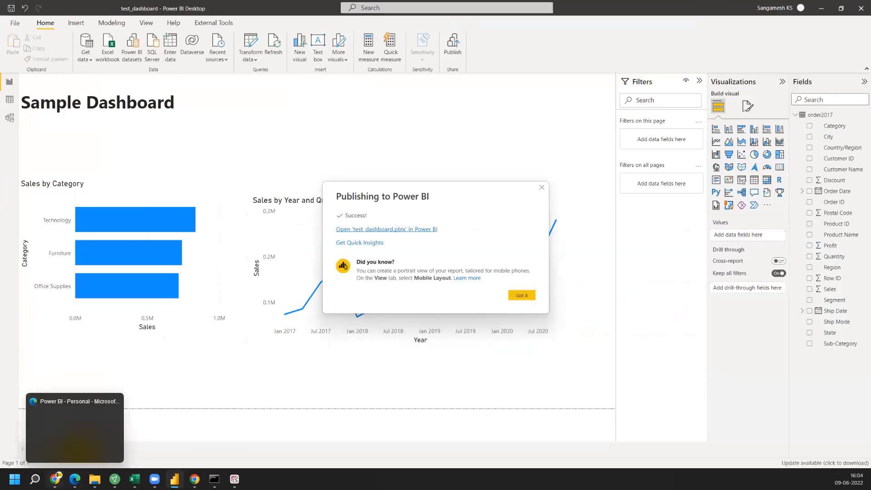
Step: Go to My workspace in Power BI service and close the feedback survey
left_click(75, 479)
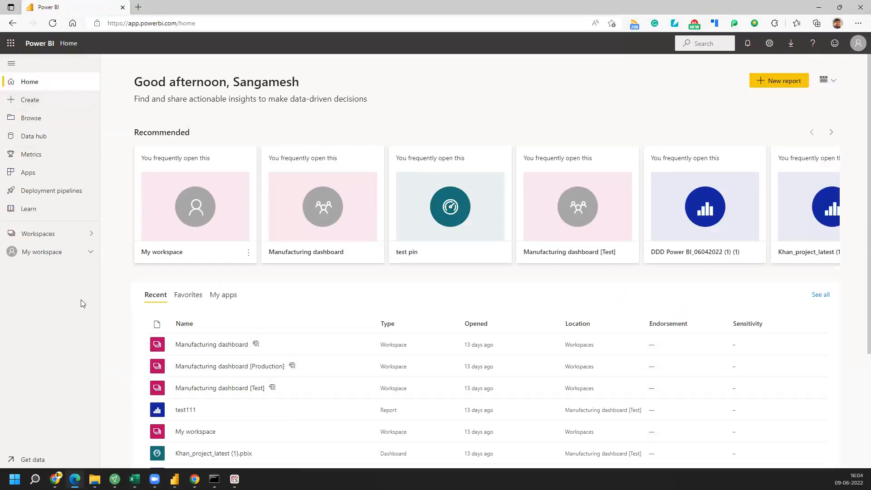
scroll(187, 408, "down", 3)
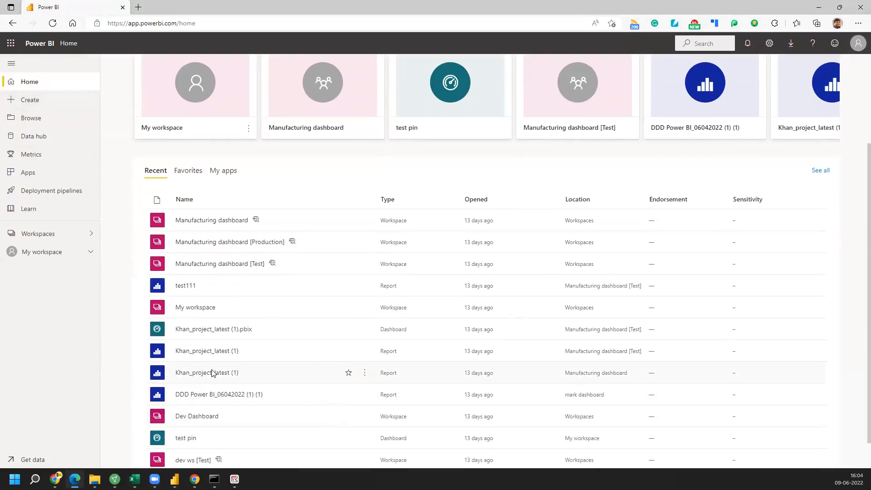
scroll(191, 386, "down", 1)
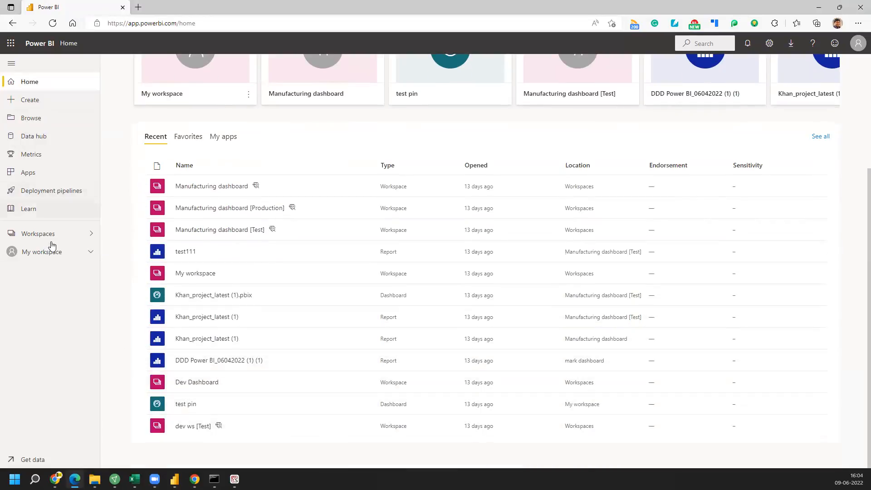
left_click(48, 255)
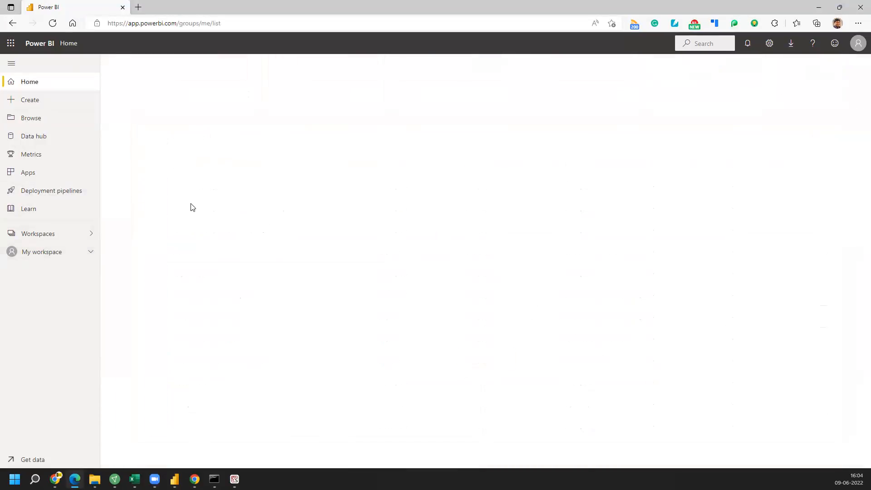
left_click(91, 256)
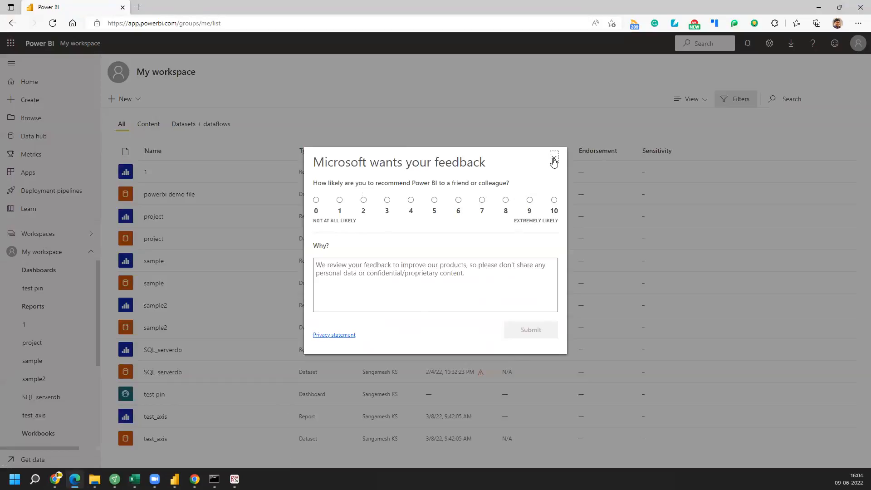
left_click(553, 157)
Step: Switch to the Dev Dashboard workspace from the Workspaces list
scroll(46, 393, "down", 3)
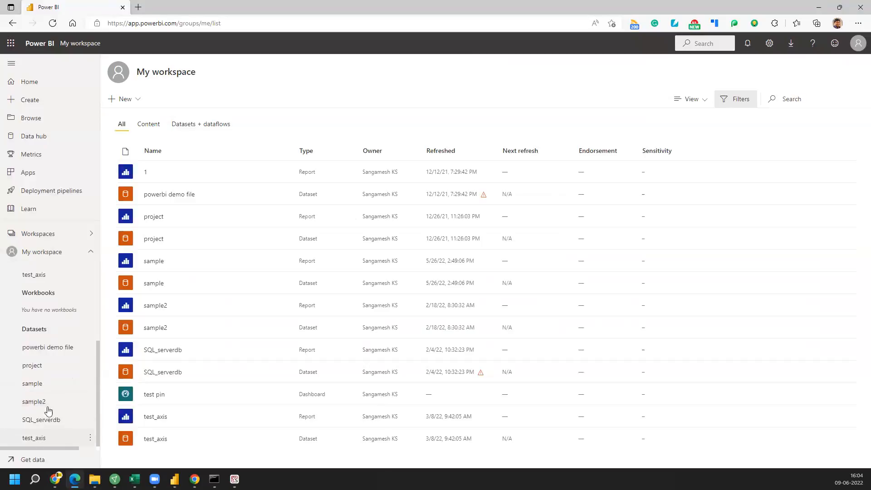
left_click(91, 254)
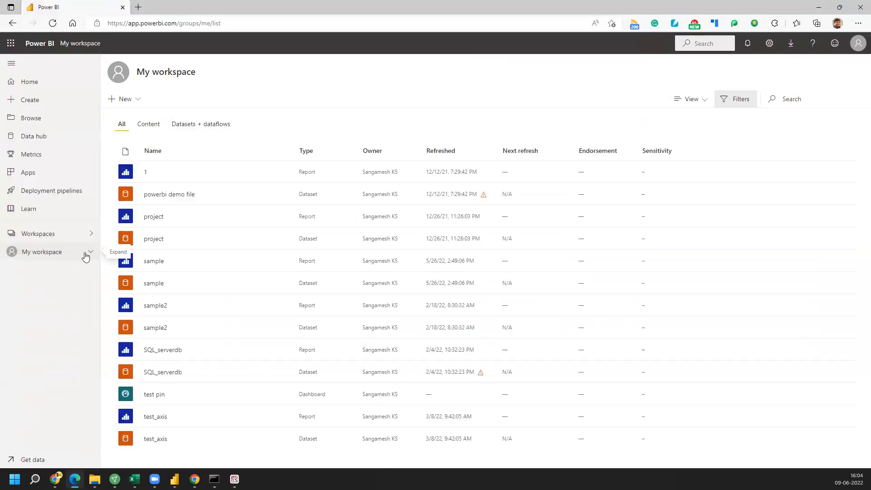
left_click(74, 236)
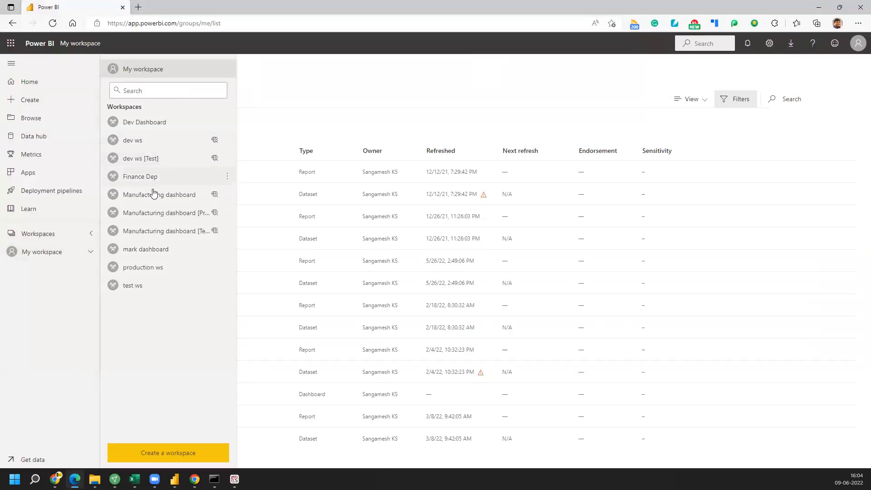
left_click(147, 121)
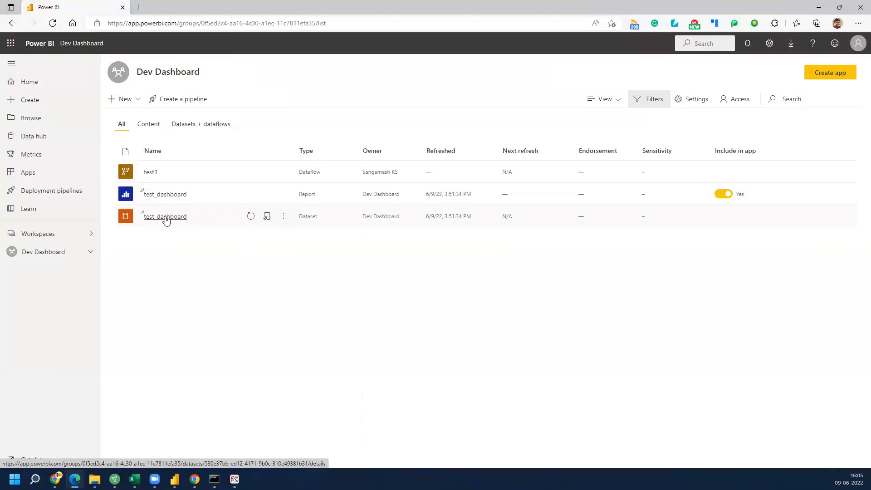
Step: Open Settings for the test_dashboard dataset from its More options menu in Dev Dashboard
left_click(283, 217)
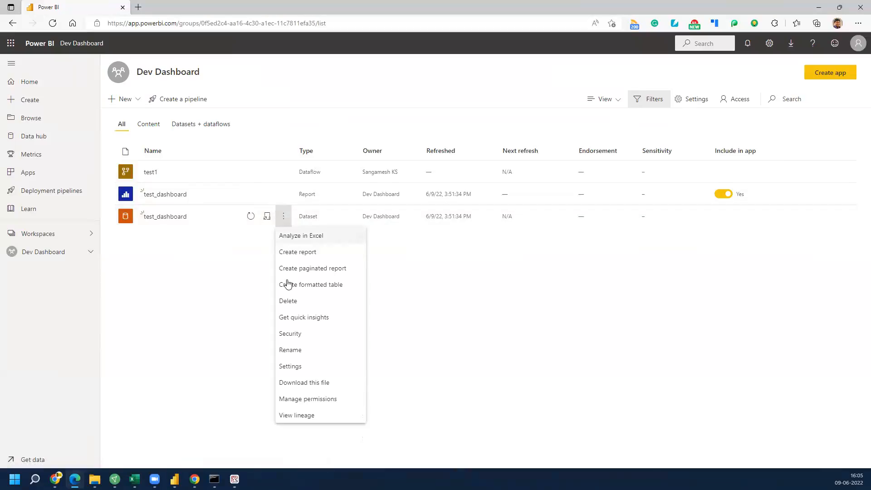
left_click(296, 369)
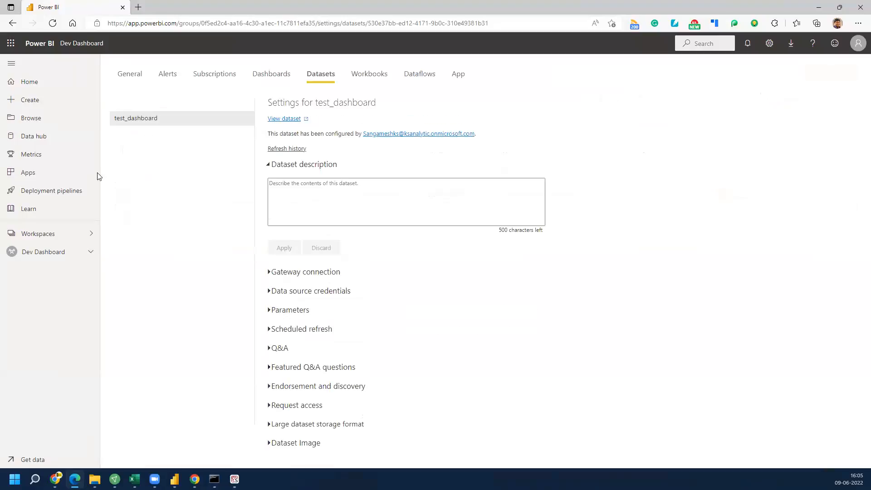
left_click(59, 233)
left_click(159, 121)
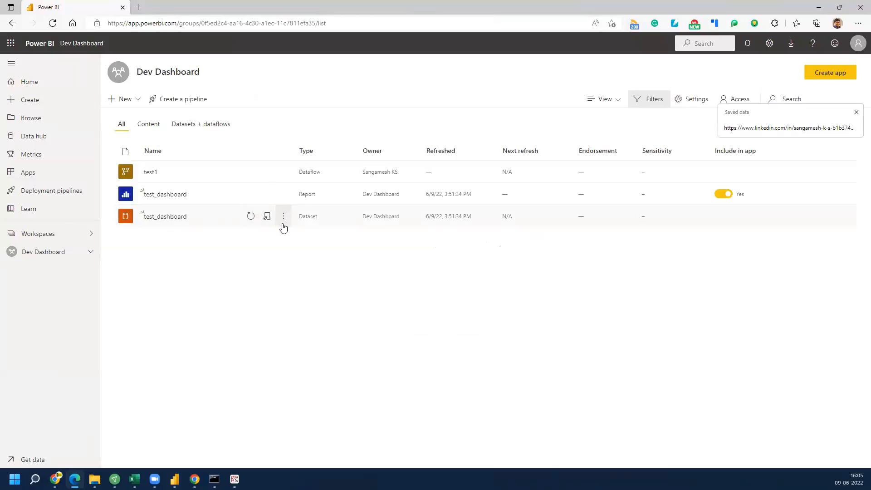
left_click(284, 221)
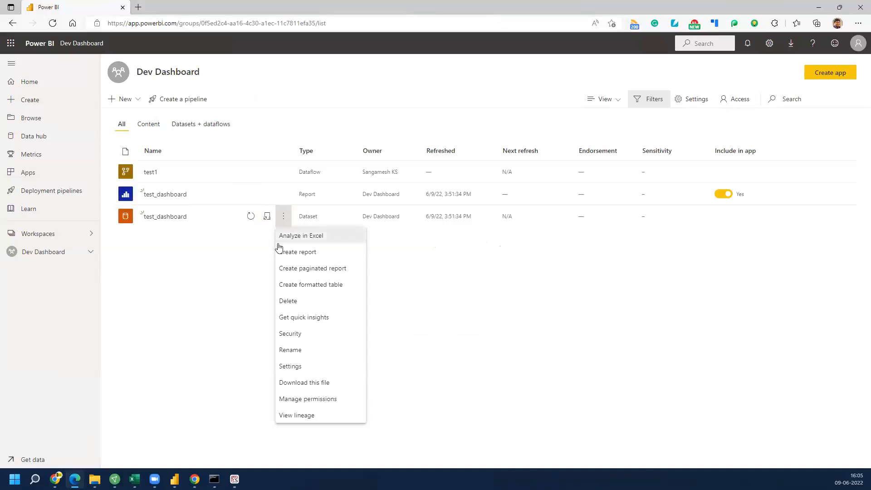
left_click(305, 365)
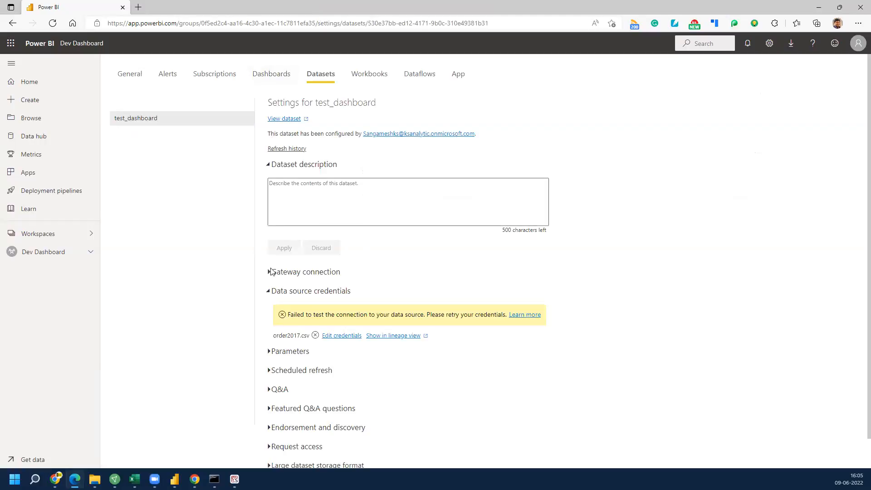
Step: Expand the Q&A, Scheduled refresh, Parameters and Gateway connection sections of the test_dashboard dataset settings
scroll(366, 290, "down", 1)
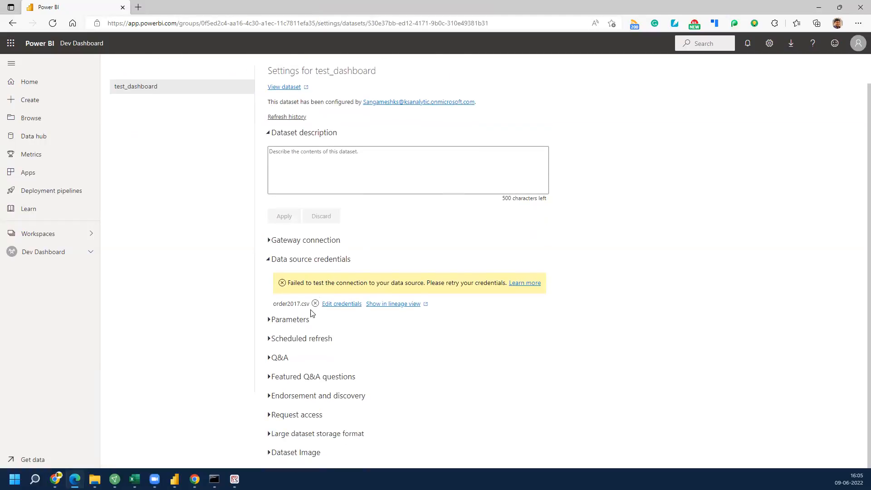
left_click(272, 360)
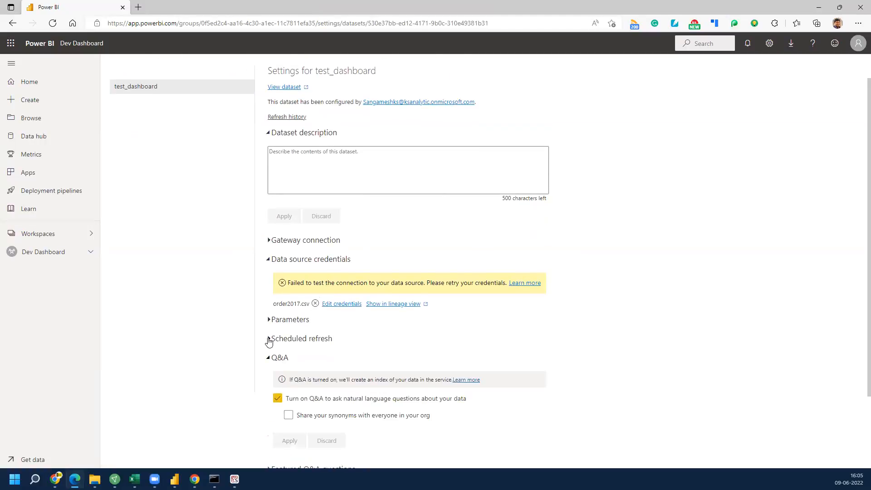
left_click(268, 339)
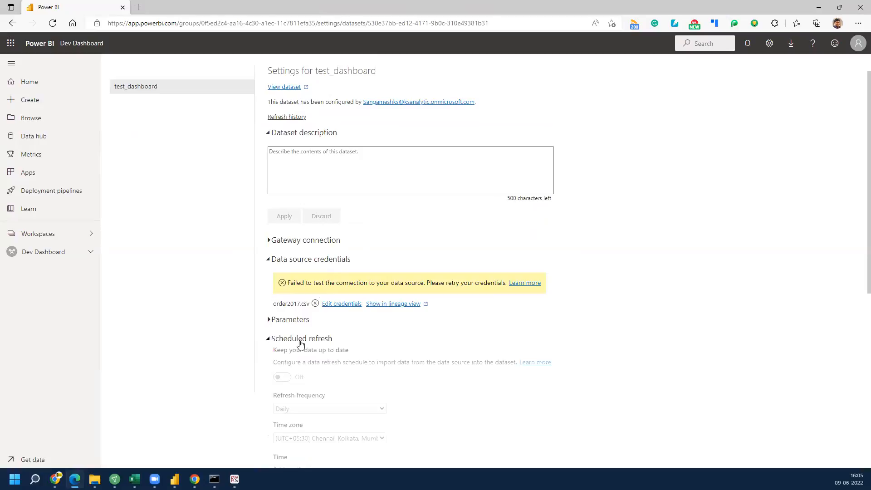
left_click(268, 320)
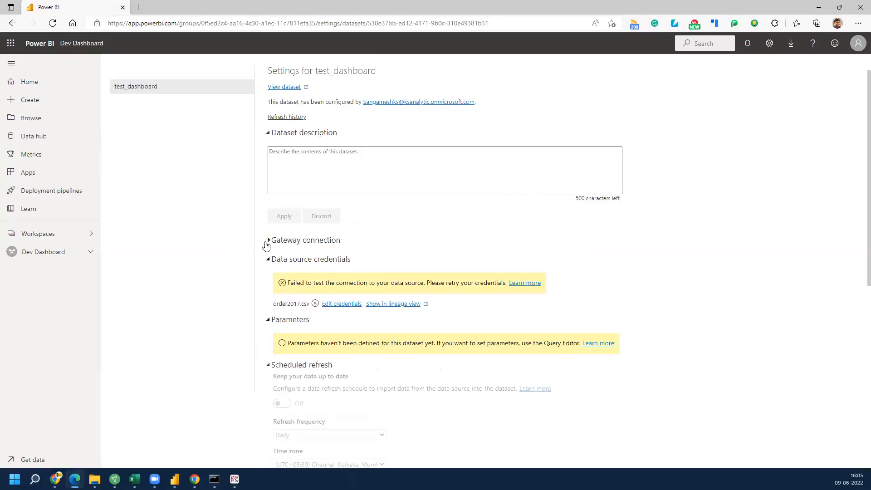
left_click(267, 241)
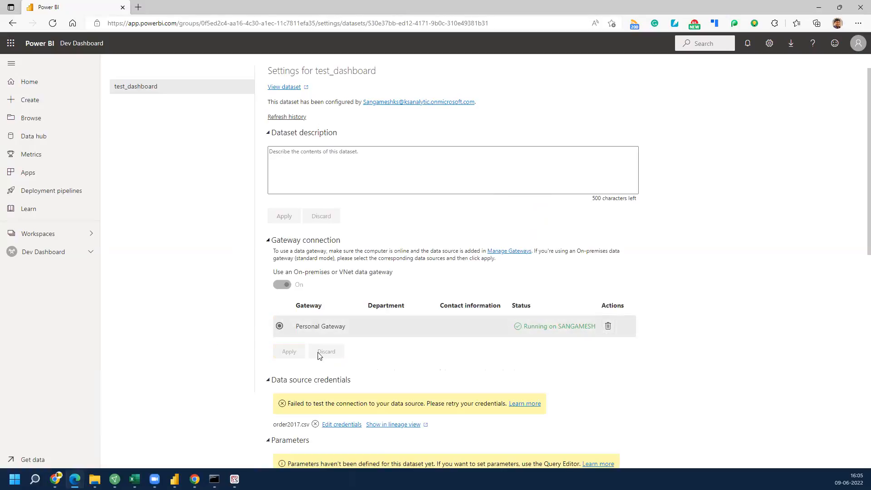
scroll(293, 362, "down", 3)
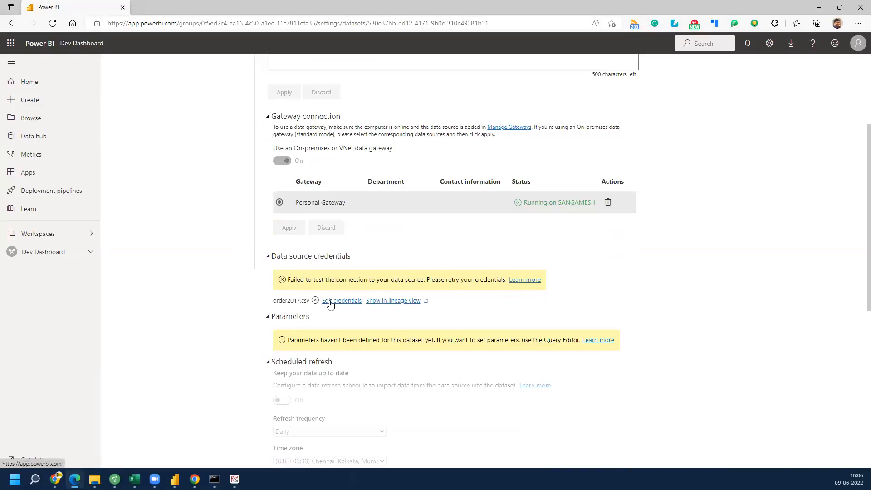
Step: Sign in to order2017.csv with WindowsWithoutImpersonation authentication
left_click(328, 300)
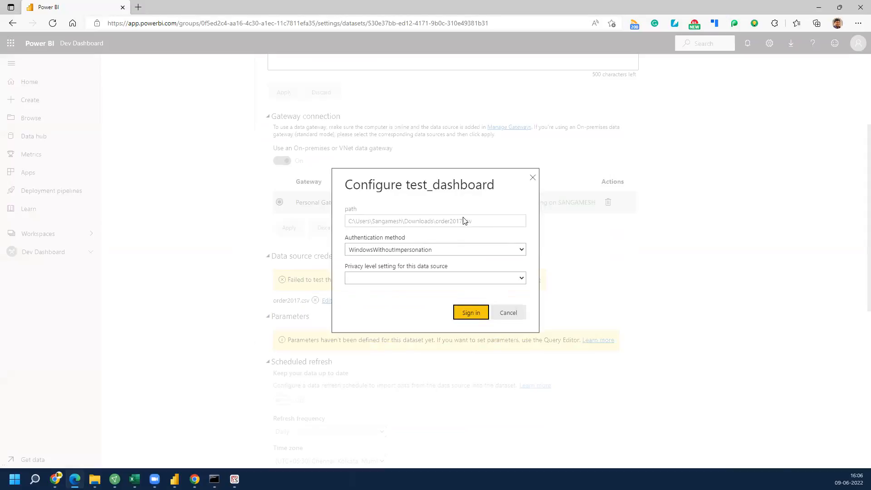
left_click(459, 316)
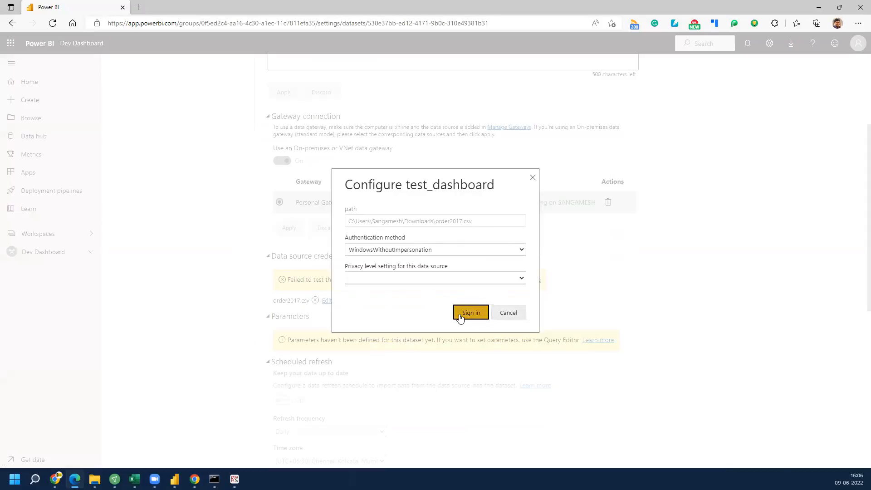
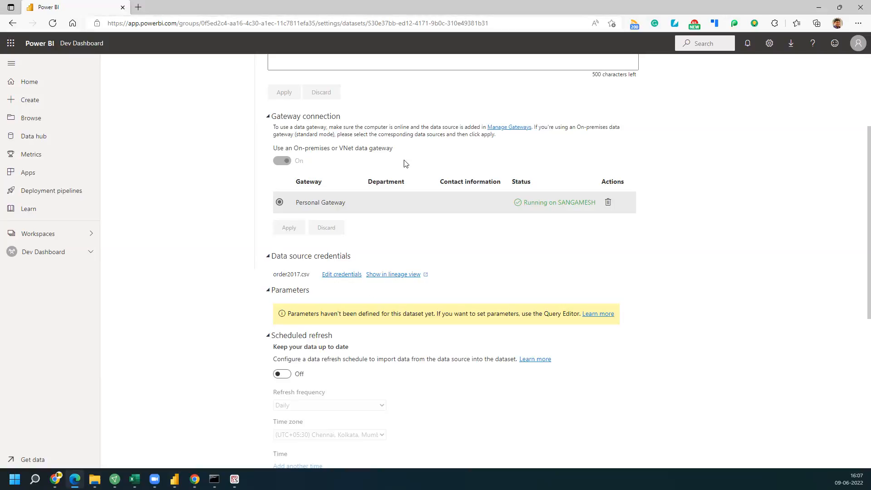
Step: In a new Edge tab, run a Bing search for the gateway
left_click_drag(295, 182, 330, 185)
left_click(138, 7)
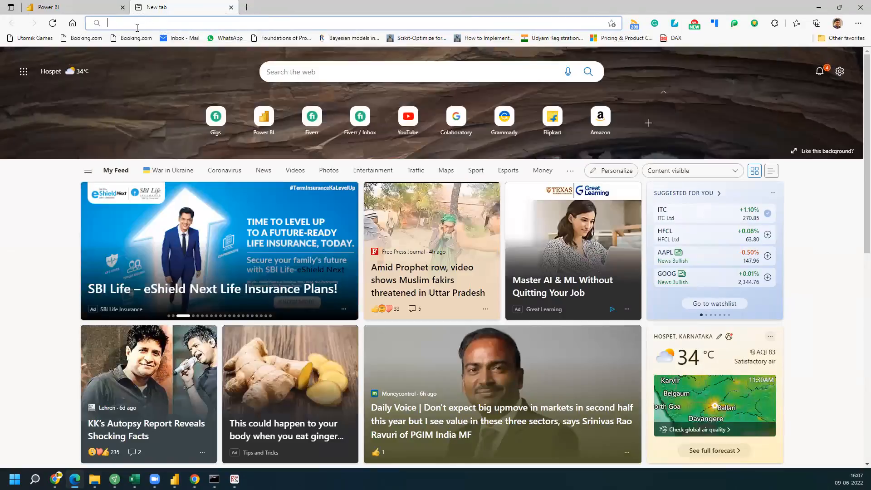
left_click(136, 24)
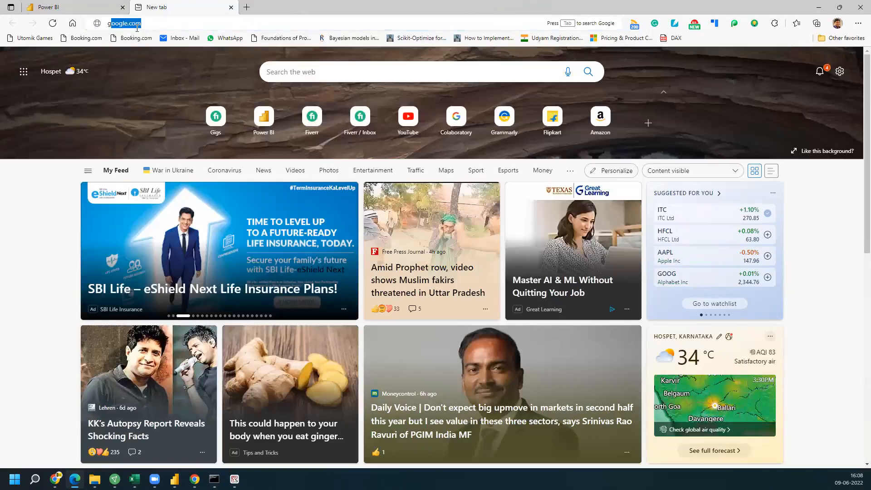
type("gay")
type("y")
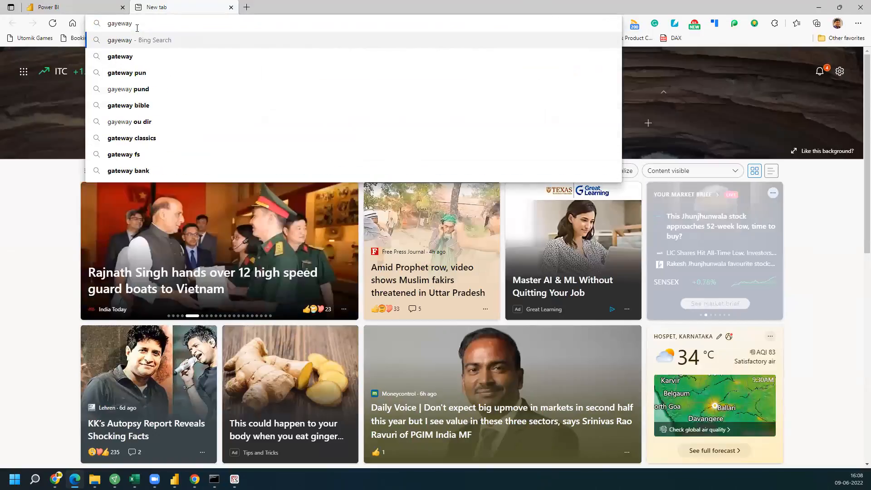
key("Return")
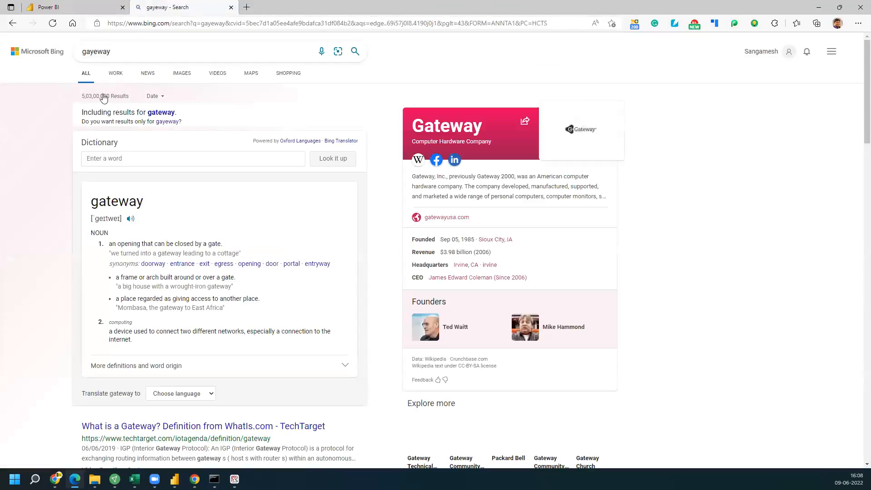
Step: Add 'powerbi' to the search and open the official Power BI Gateway page
type("p")
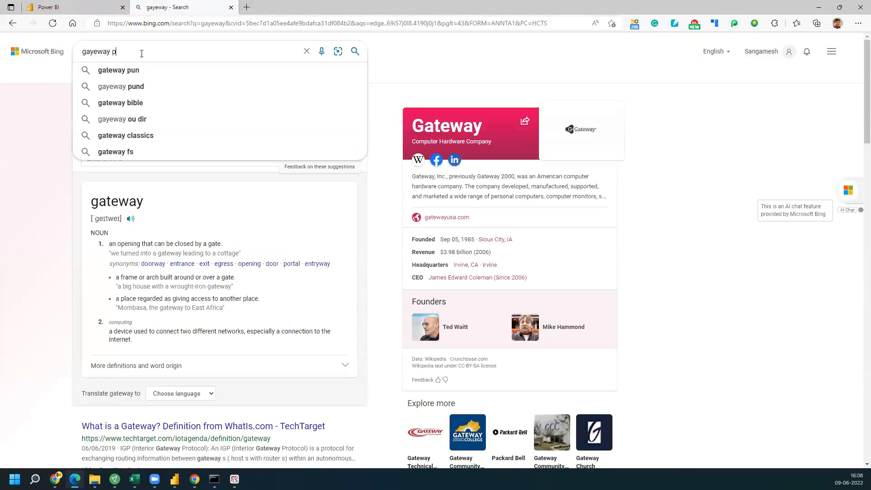
type("owerbi")
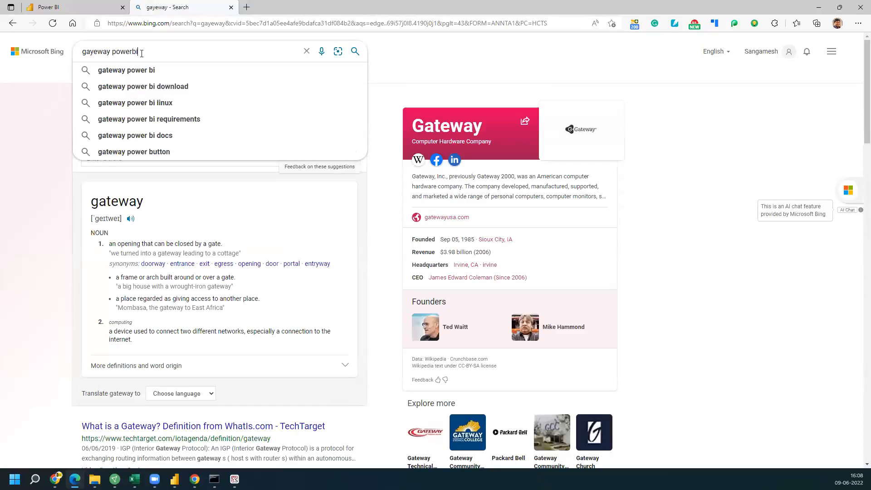
key("Return")
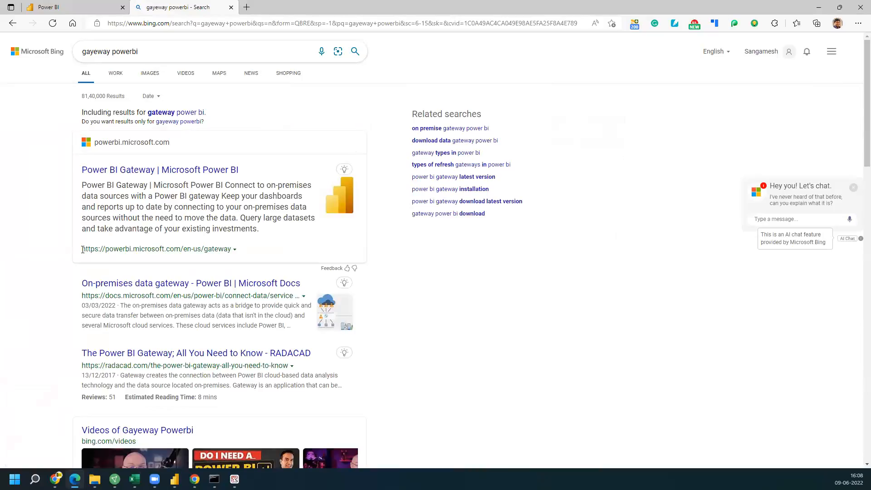
left_click_drag(83, 248, 229, 257)
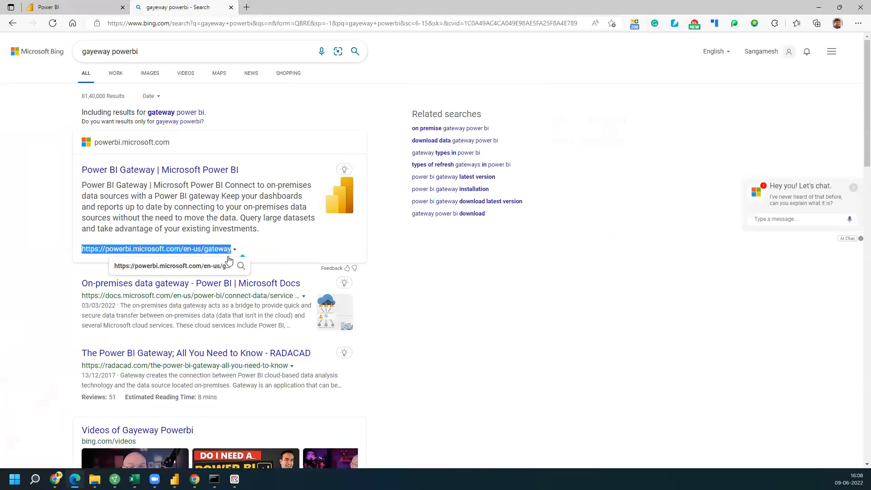
left_click(211, 170)
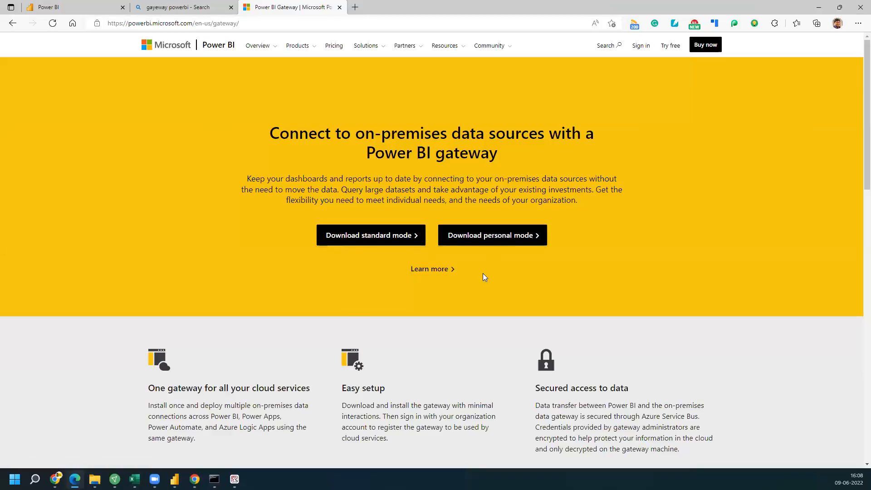
Step: Scroll to the standard vs personal mode comparison table and highlight the personal mode heading
scroll(480, 284, "down", 7)
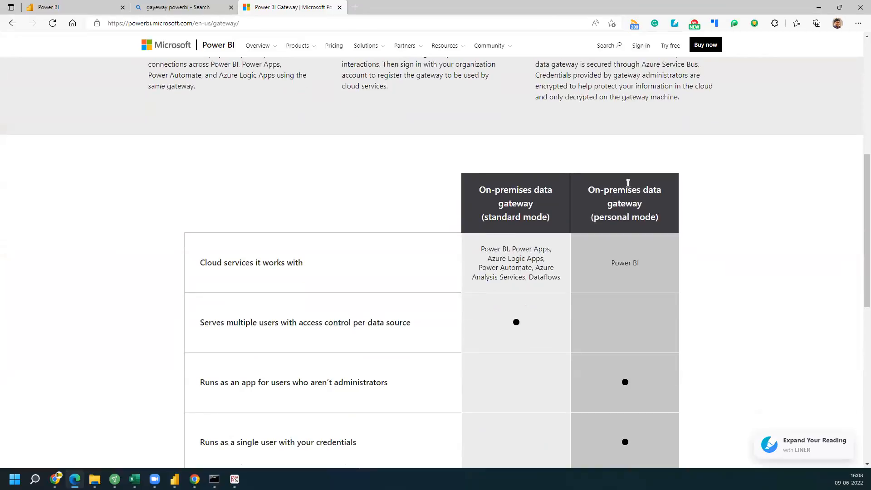
left_click_drag(588, 189, 651, 207)
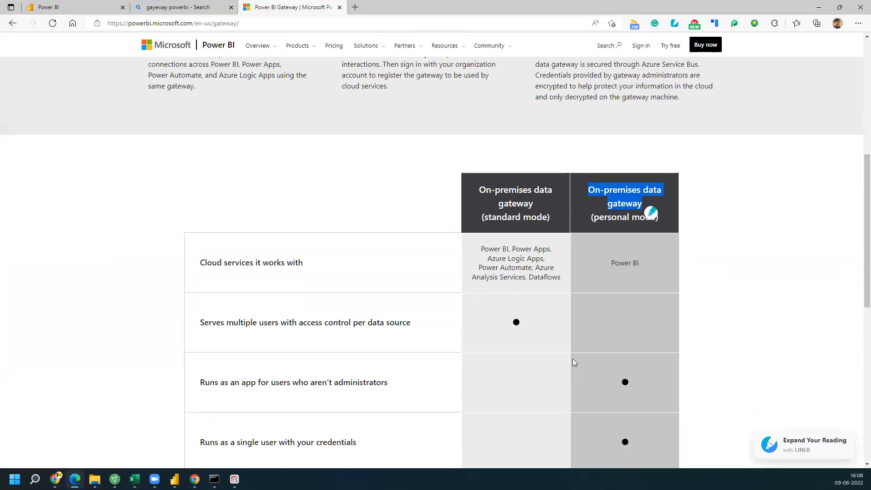
Step: Search Windows for 'gateway' and launch On-premises data gateway (personal mode)
mouse_move(155, 479)
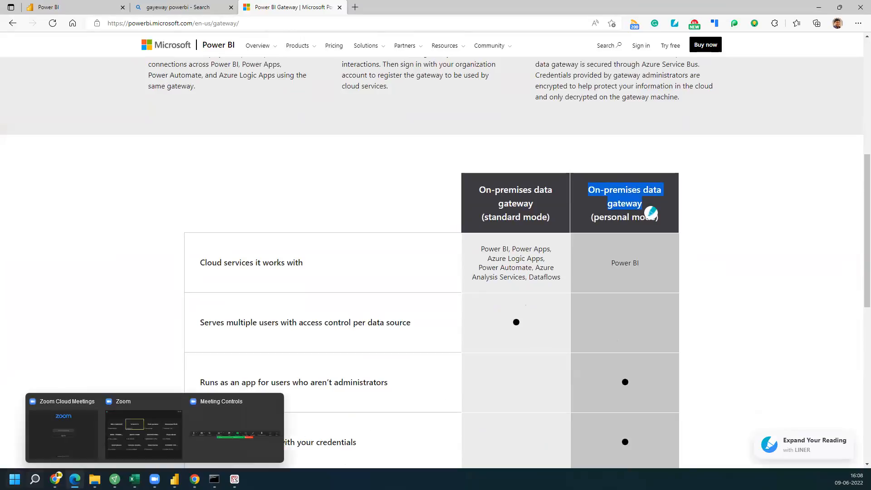
left_click(35, 478)
type("ga")
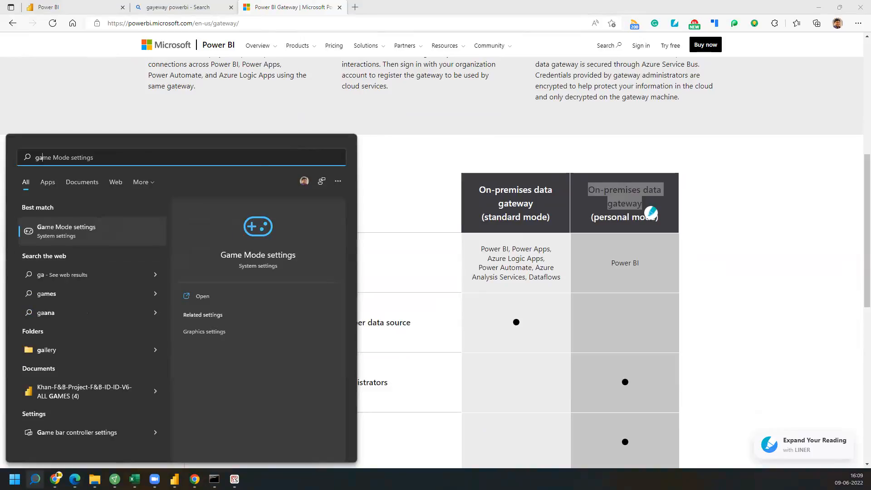
type("teway")
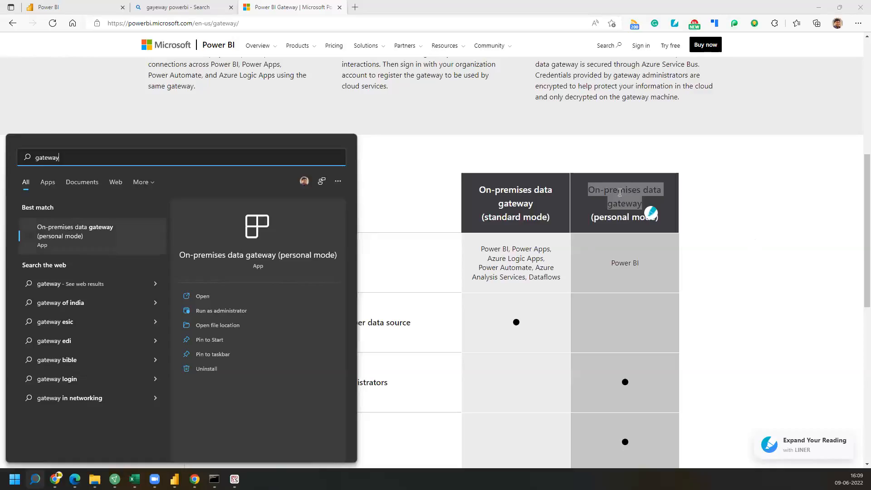
left_click(79, 231)
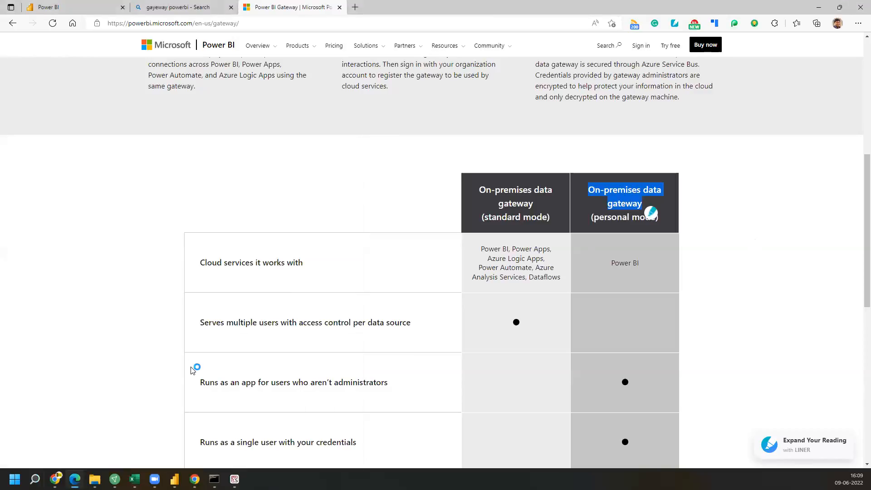
scroll(82, 296, "down", 4)
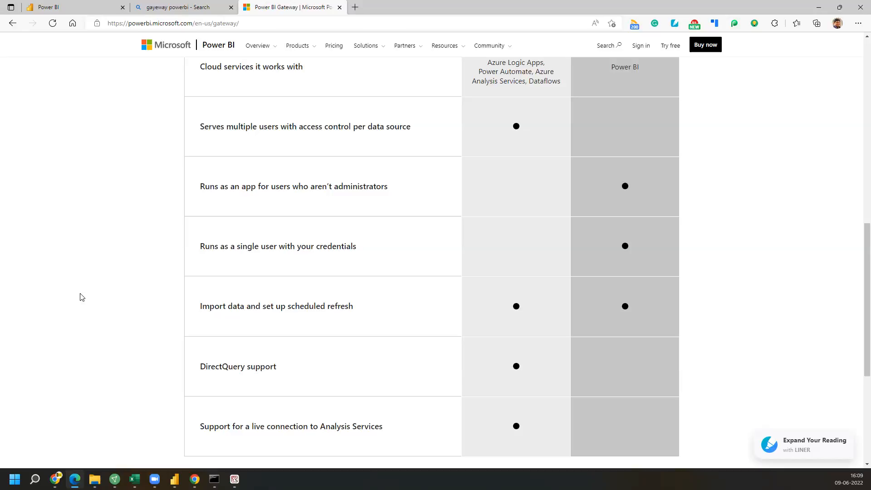
scroll(602, 395, "down", 4)
scroll(584, 365, "up", 7)
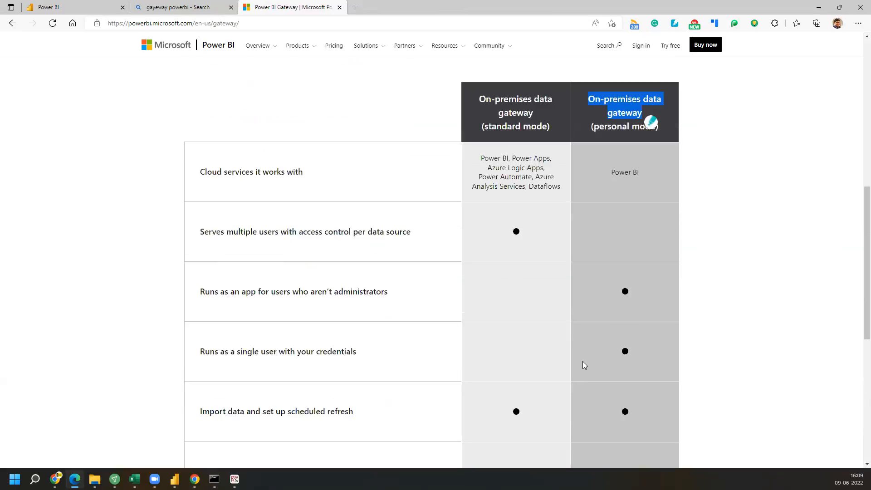
scroll(583, 362, "up", 5)
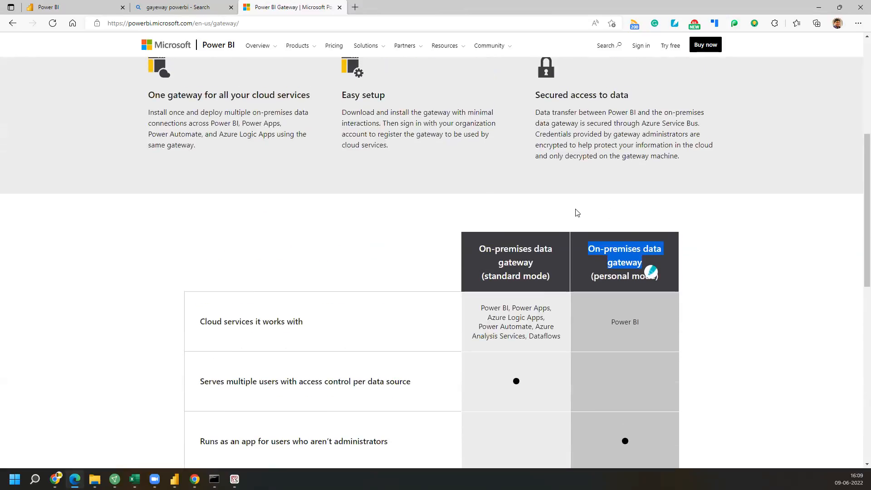
scroll(459, 231, "up", 4)
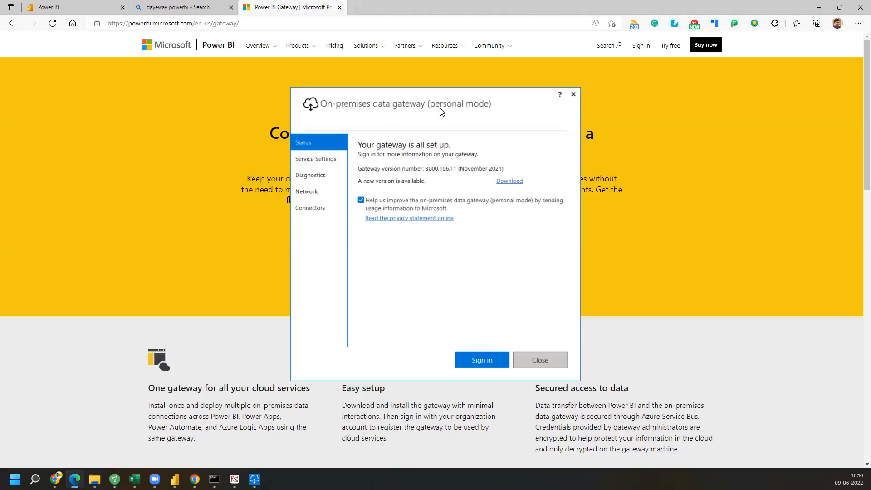
Step: Close the gateway status window confirming setup is complete
left_click(68, 182)
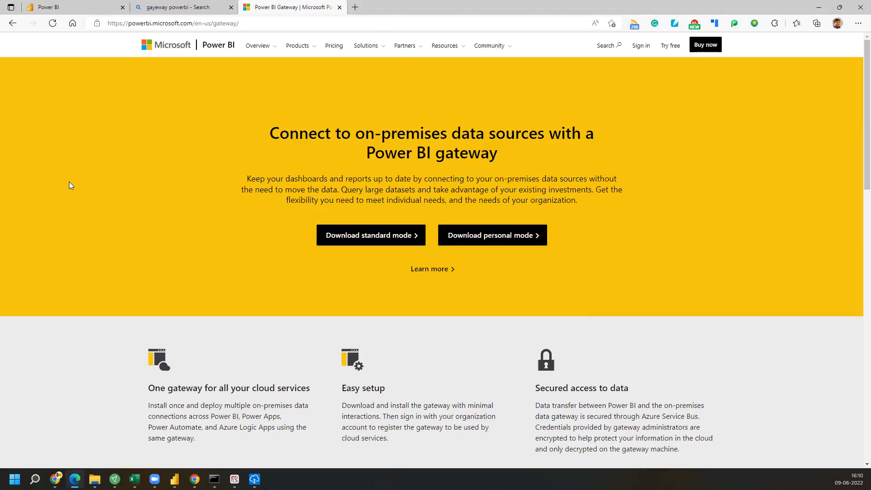
scroll(69, 182, "down", 8)
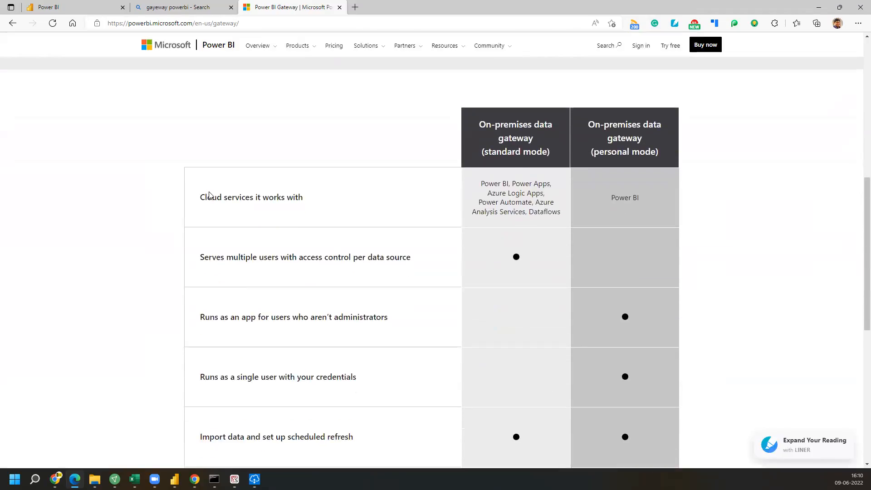
left_click_drag(487, 149, 652, 152)
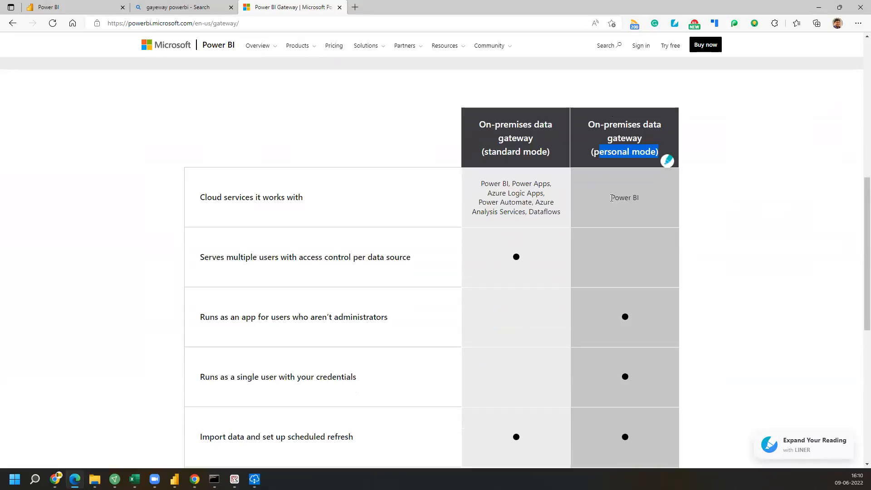
left_click_drag(610, 197, 634, 197)
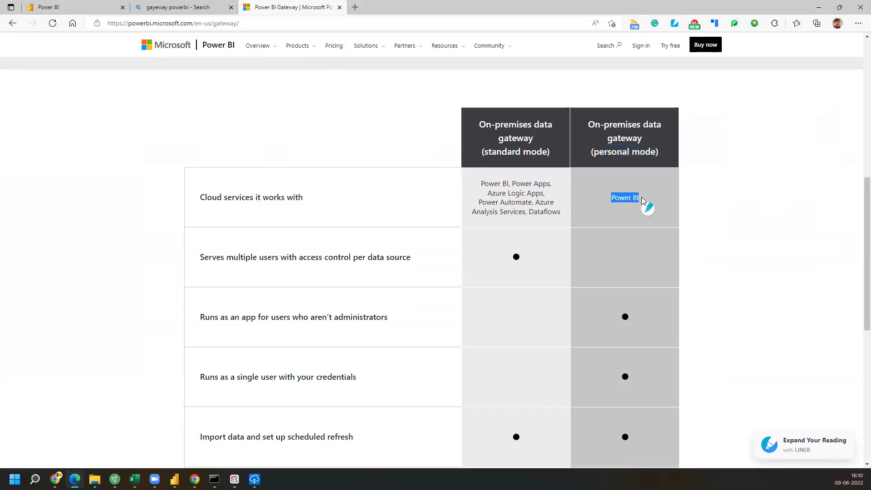
left_click_drag(639, 199, 636, 197)
left_click(487, 203)
left_click_drag(487, 203, 547, 185)
left_click_drag(482, 196, 564, 213)
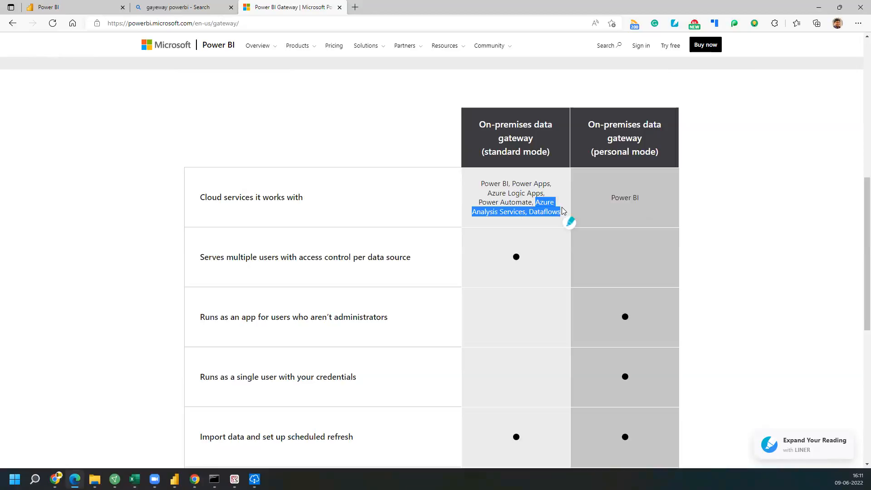
left_click_drag(588, 123, 660, 151)
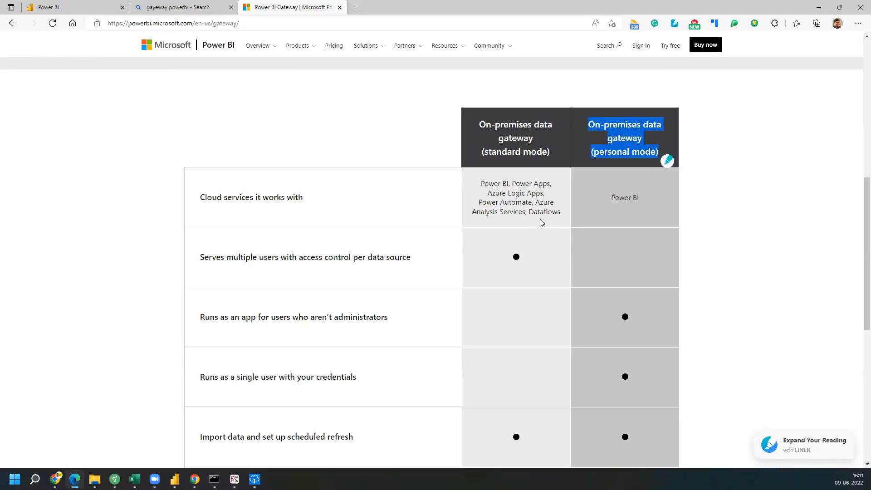
left_click_drag(563, 217, 506, 195)
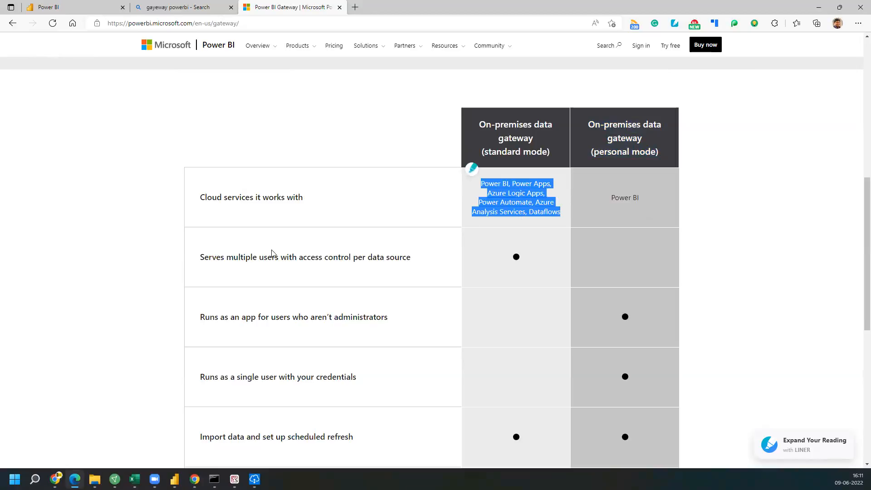
mouse_move(198, 258)
left_mouse_down()
mouse_move(315, 267)
mouse_move(413, 263)
left_mouse_up()
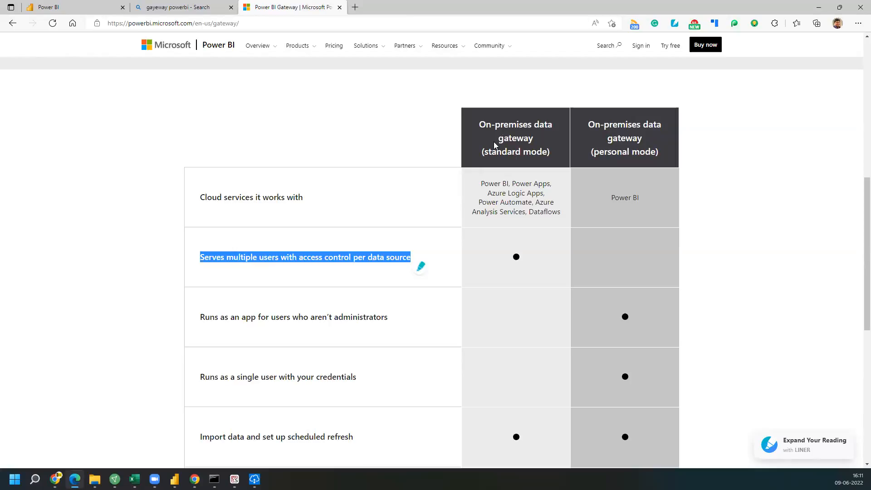
left_click_drag(485, 150, 551, 153)
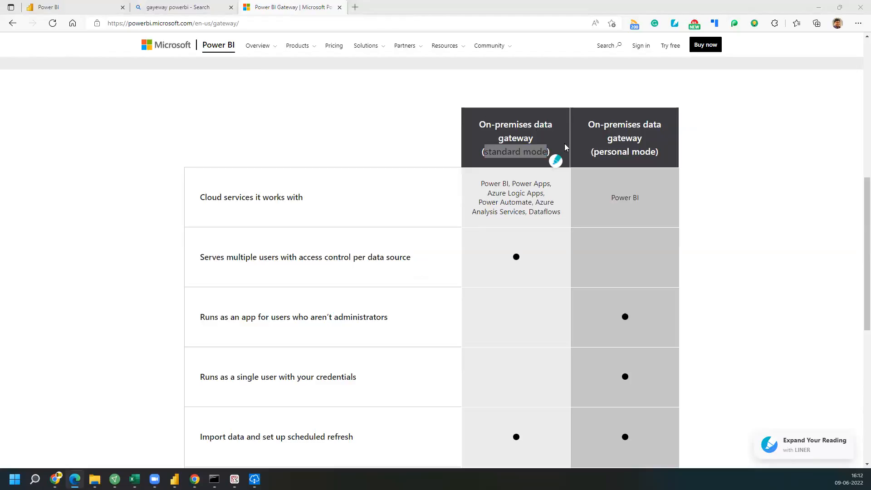
left_click(481, 124)
left_click_drag(482, 124, 535, 140)
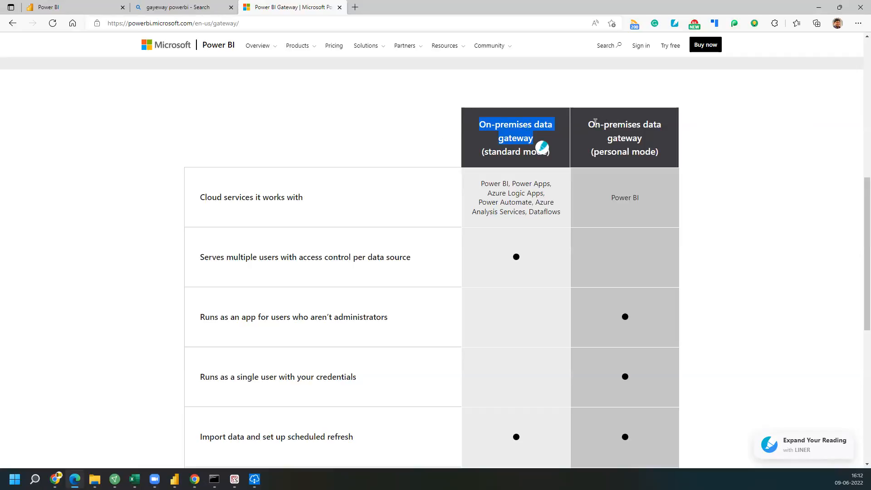
left_click_drag(588, 129, 672, 149)
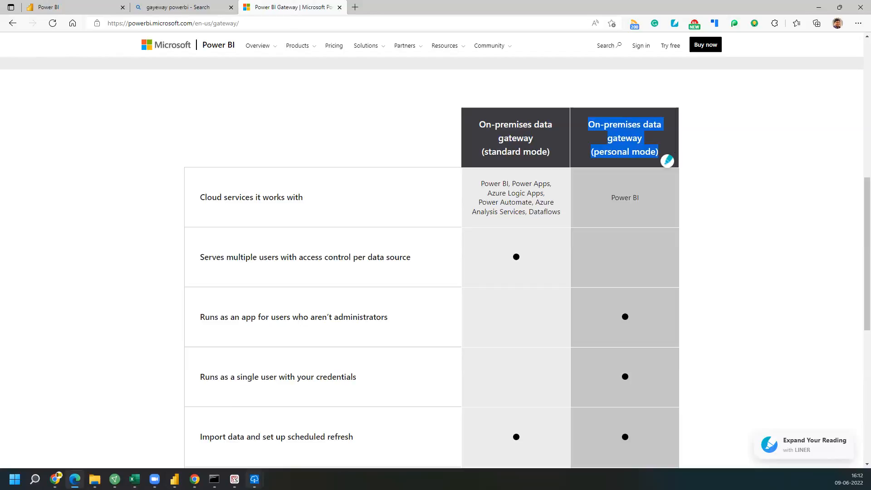
left_click(254, 479)
left_click(274, 424)
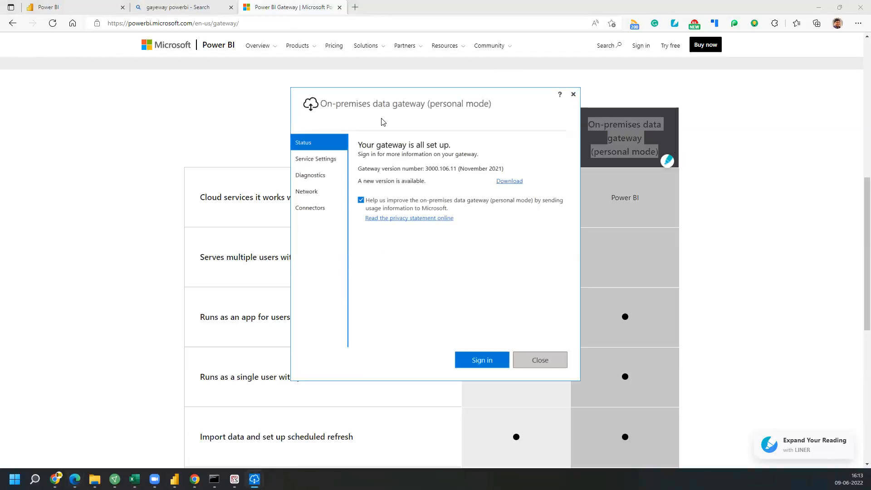
left_click(572, 94)
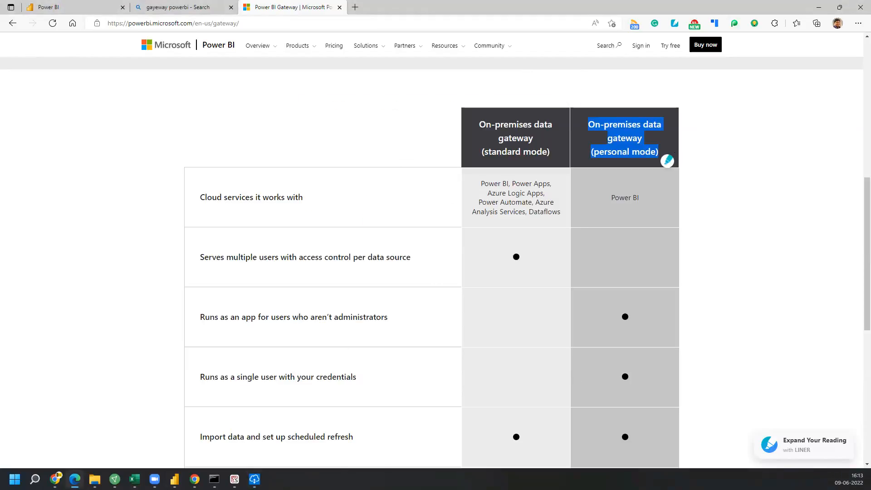
mouse_move(254, 479)
left_click_drag(201, 316, 391, 322)
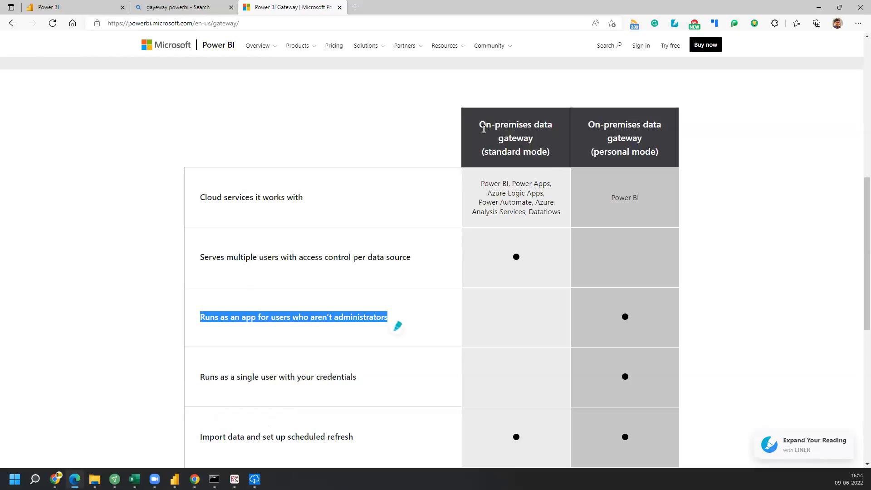
left_click_drag(589, 119, 654, 156)
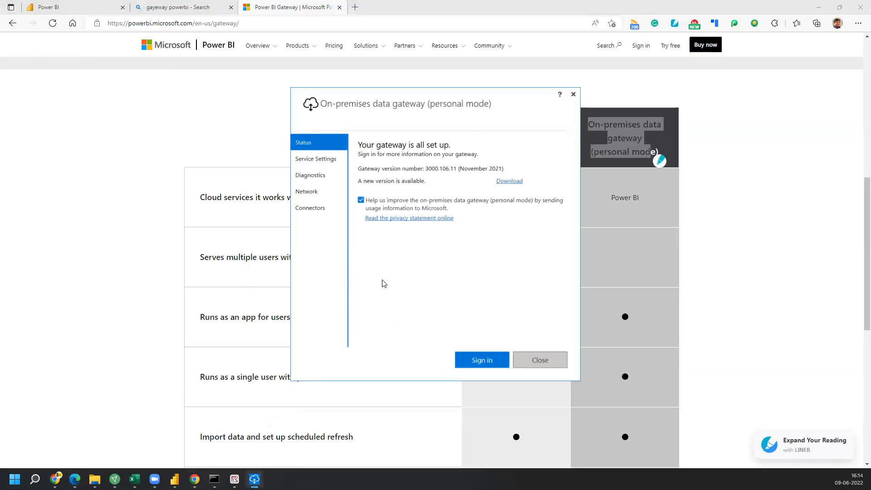
left_click(120, 297)
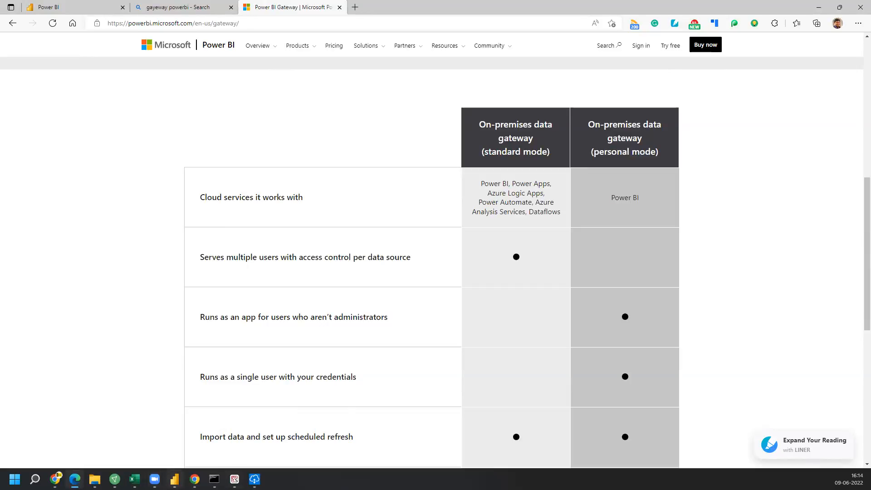
Step: In Power BI Desktop, dismiss the publishing success message and show Recent sources
left_click(175, 479)
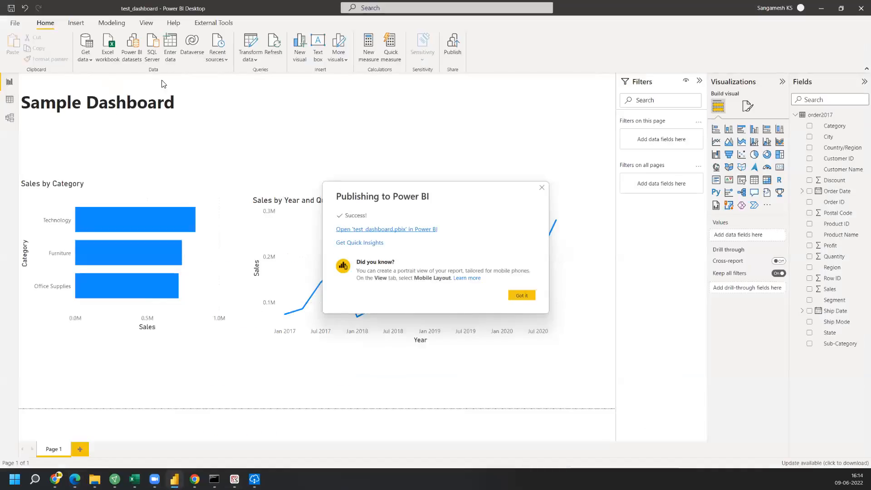
left_click(524, 294)
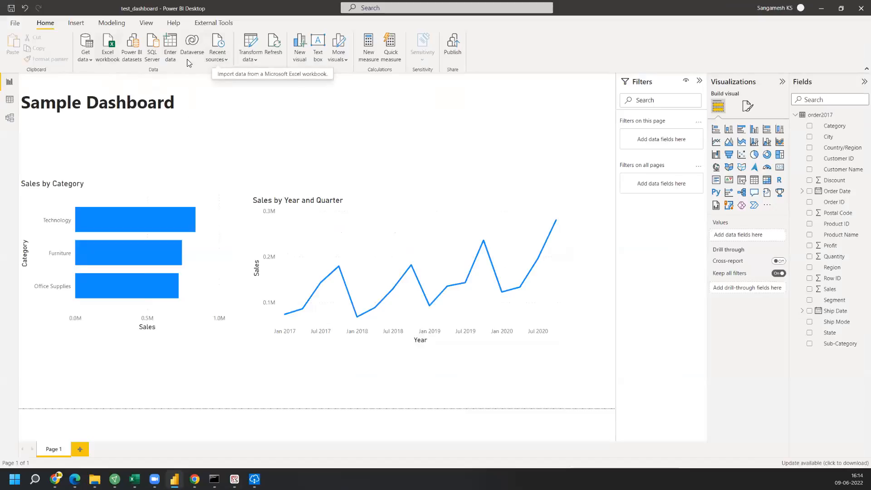
left_click(219, 64)
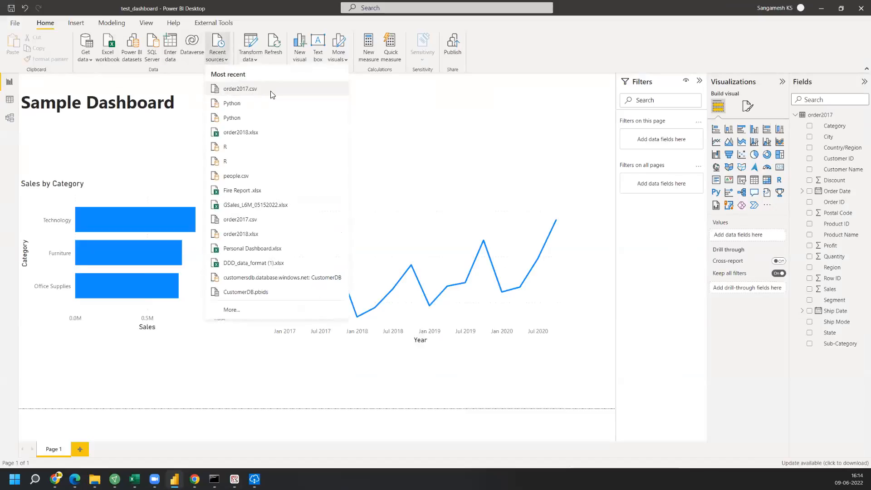
Step: Check the on-premises data gateway window, then bring up the published test_dashboard report online
mouse_move(55, 478)
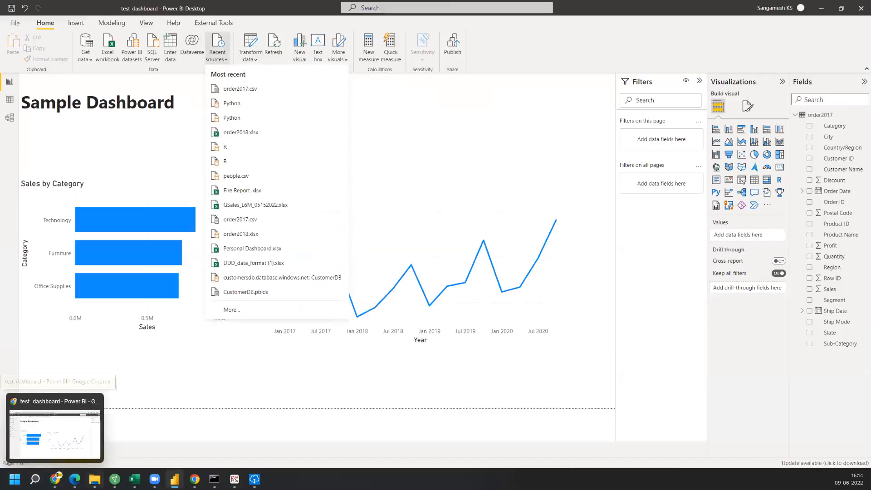
mouse_move(94, 478)
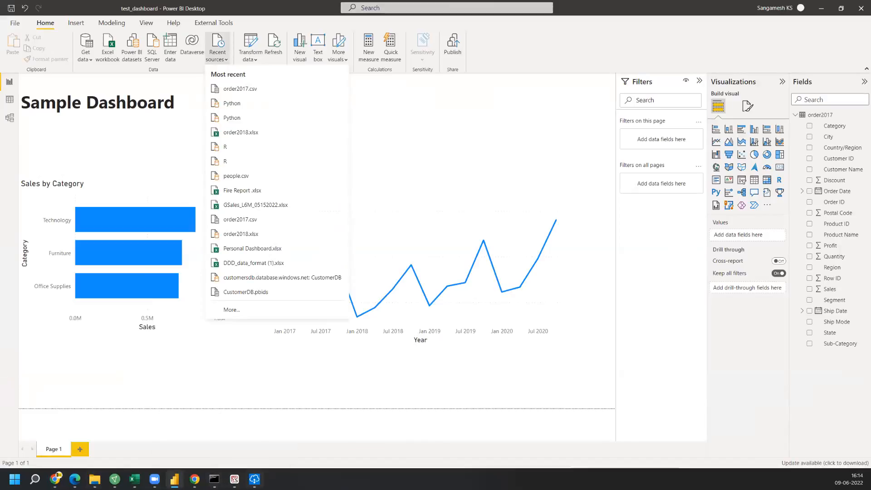
left_click(254, 479)
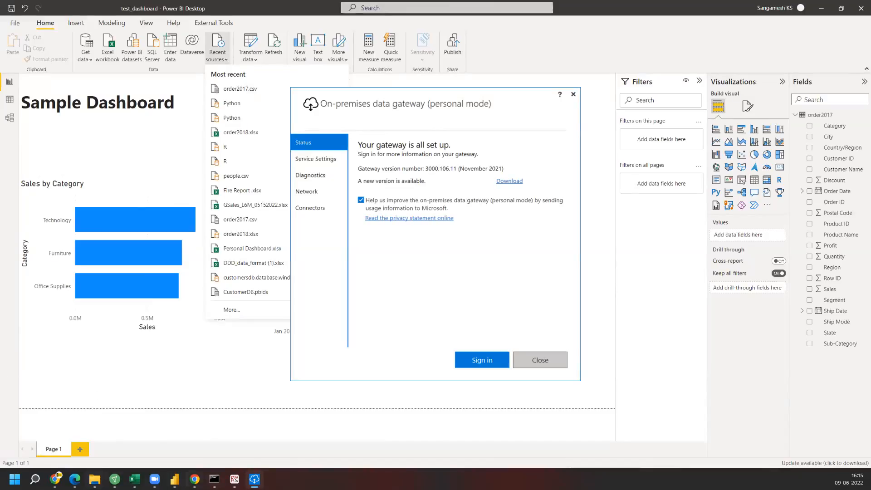
mouse_move(235, 478)
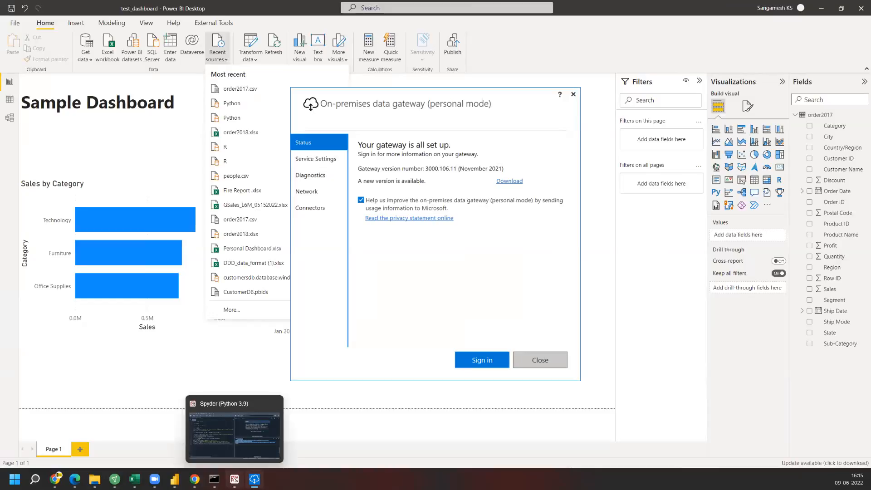
left_click(55, 479)
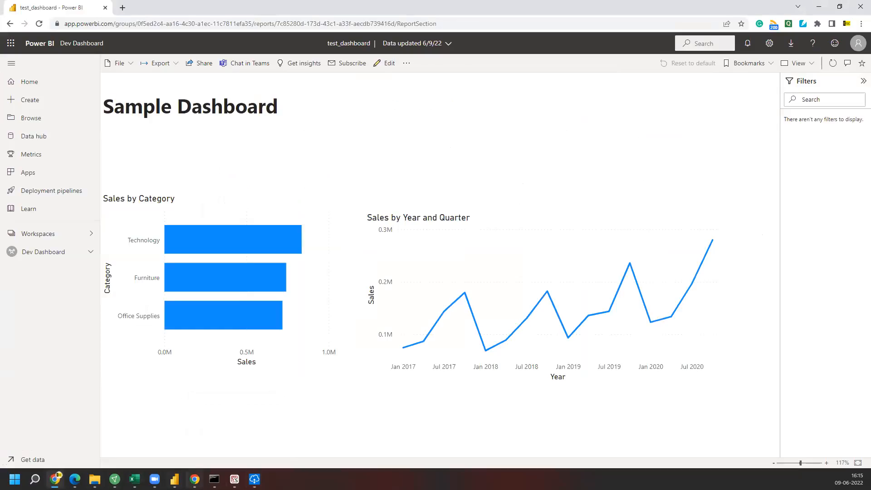
mouse_move(195, 479)
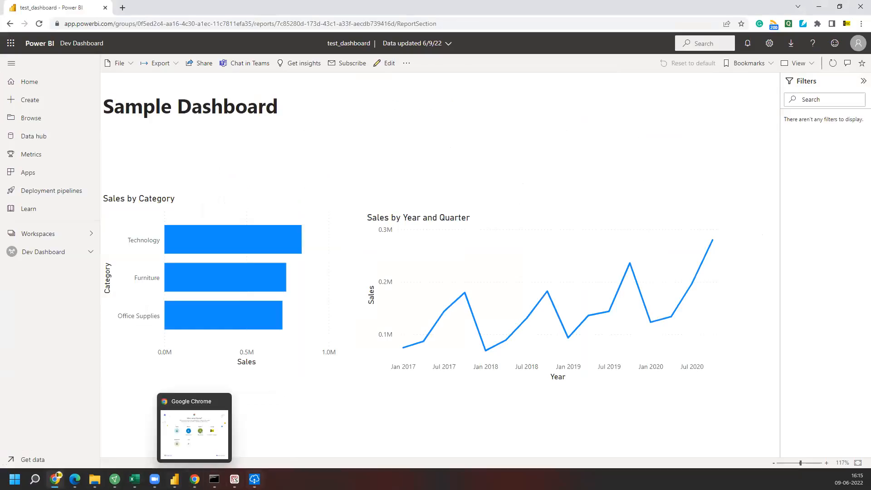
Step: On the gateway comparison page, highlight the 'Runs as an app' row
left_click(75, 479)
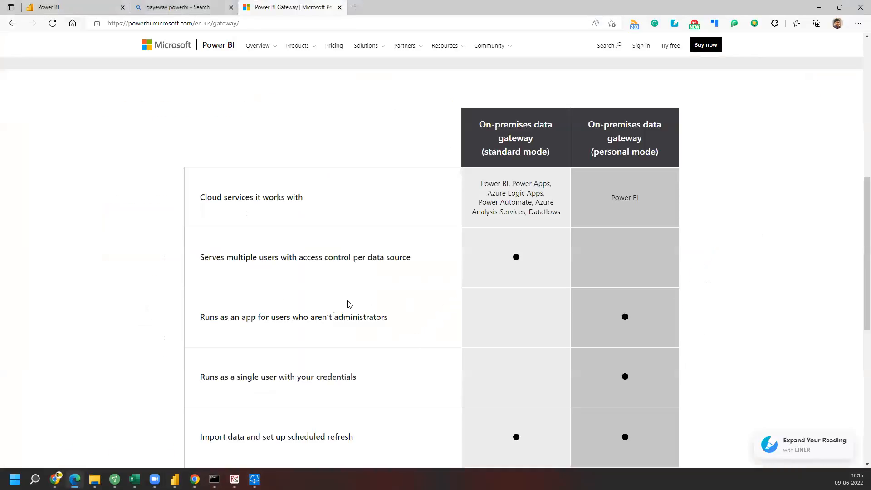
left_click_drag(201, 316, 390, 321)
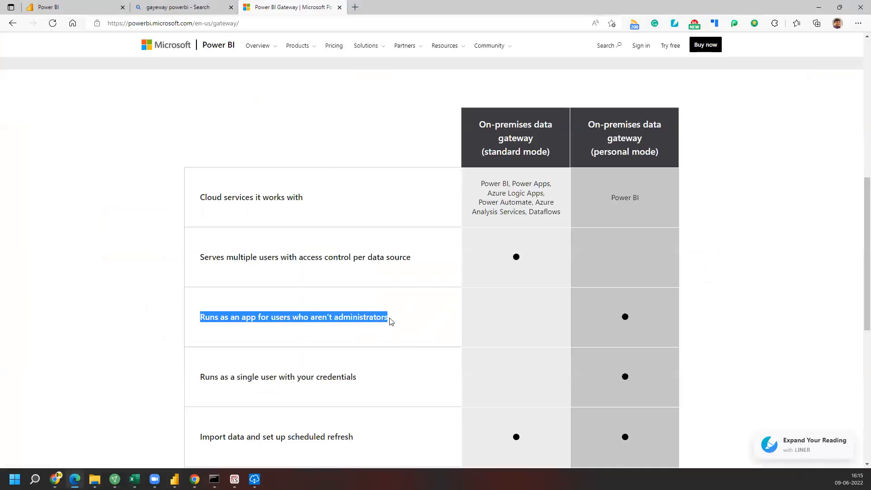
left_click(625, 313)
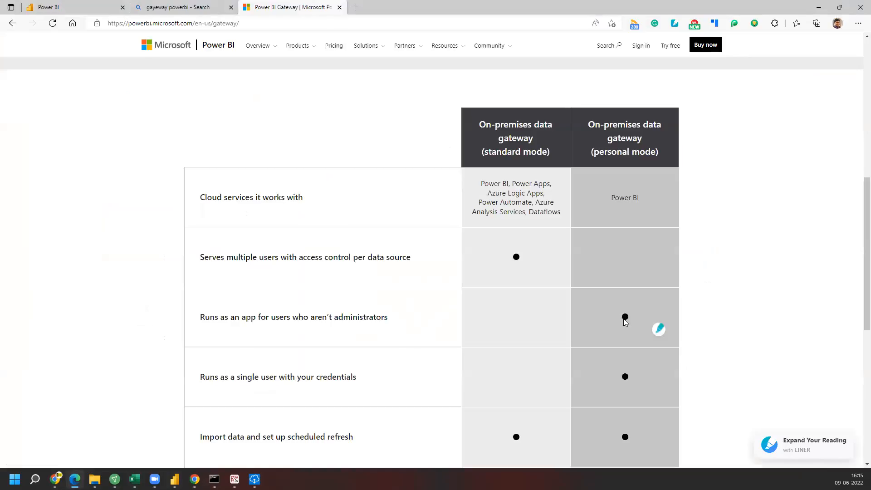
scroll(622, 320, "down", 3)
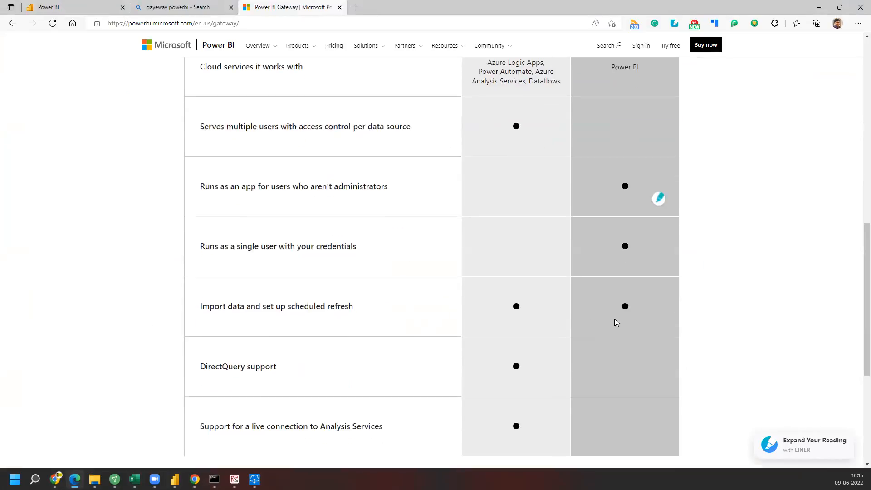
Step: Highlight the 'Runs as a single user' and 'Import data and scheduled refresh' rows, then open a blank tab
left_click_drag(204, 245, 368, 247)
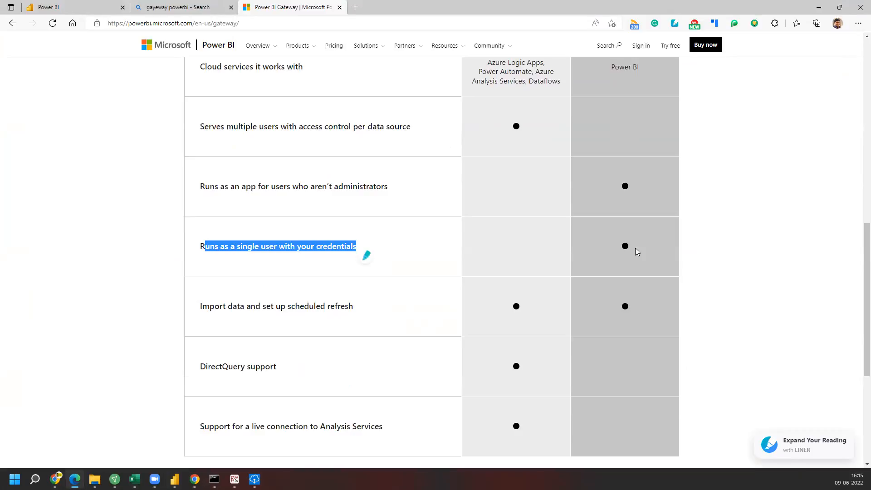
left_click(619, 246)
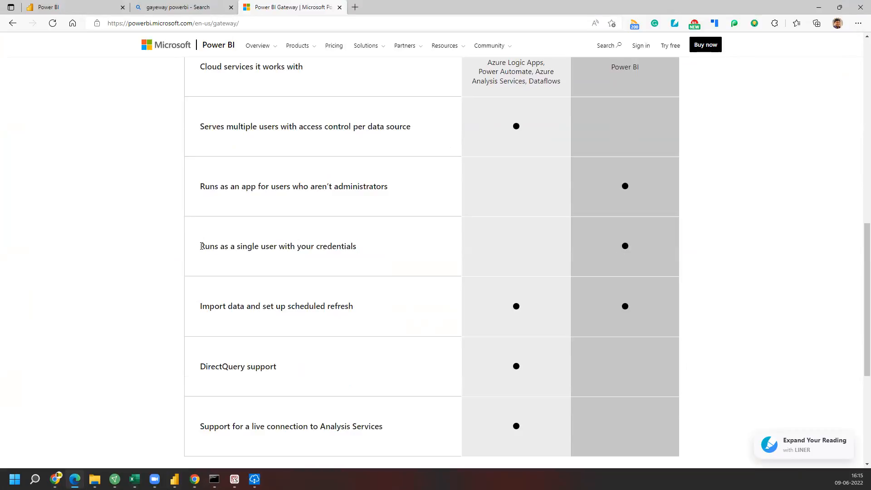
left_click_drag(200, 246, 395, 258)
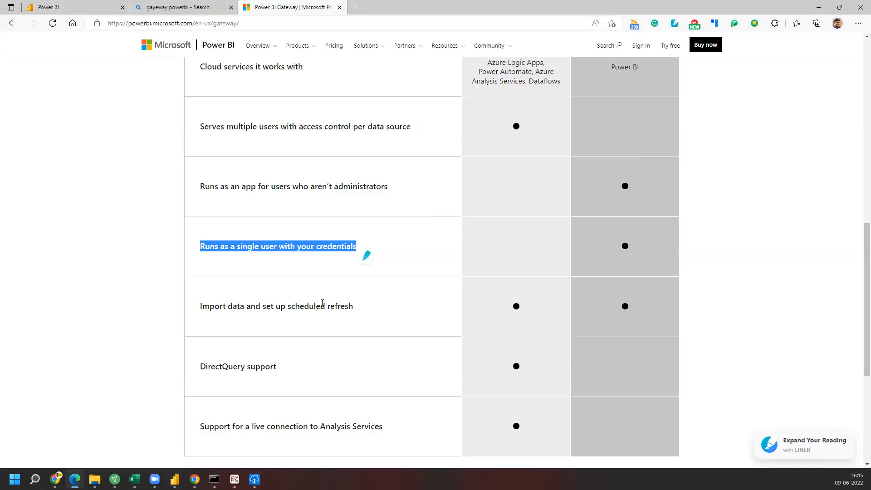
left_click_drag(200, 306, 363, 310)
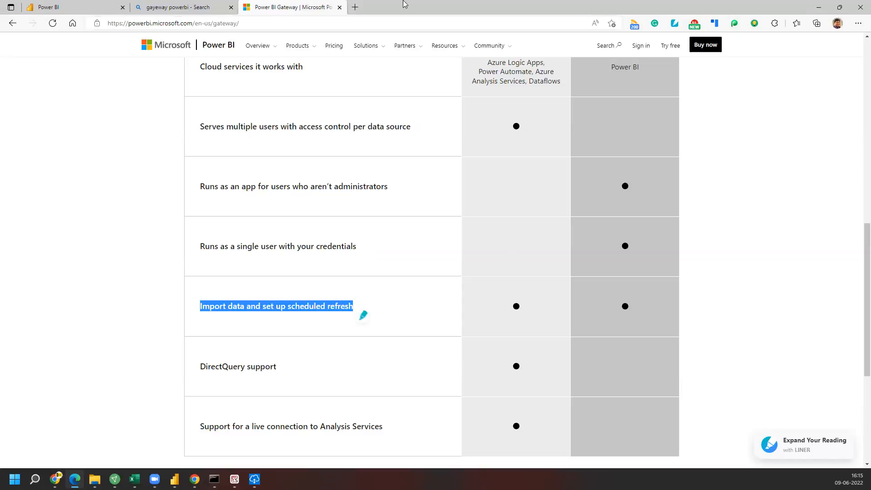
left_click(355, 7)
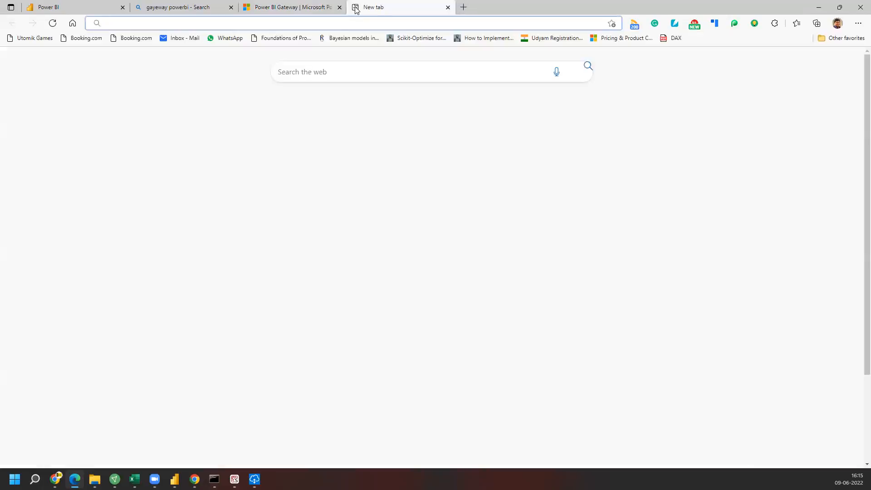
Step: Bing image-search 'power bi architecture' and open the Power BI Architecture And Security image
type("power")
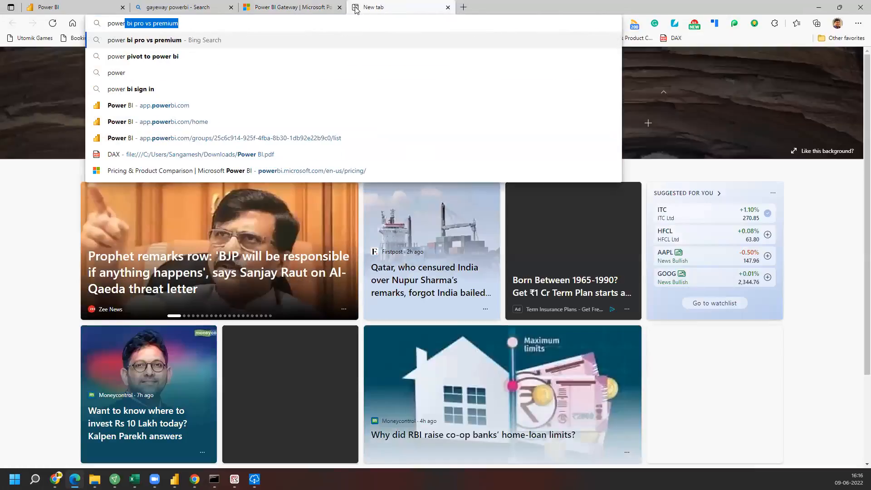
type("bi art")
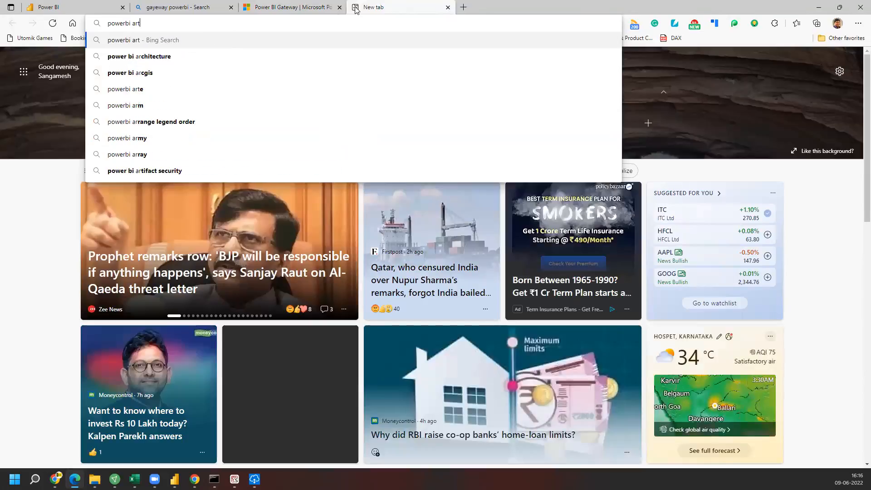
type("itec")
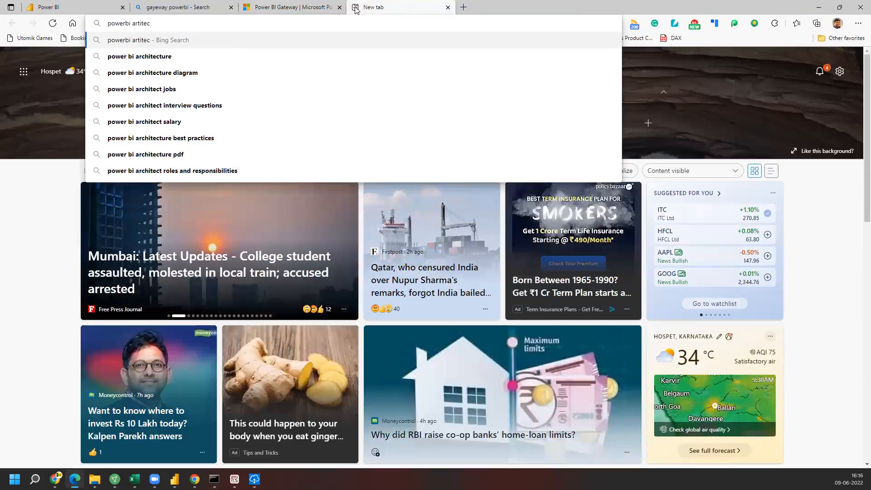
key("Down")
key("Return")
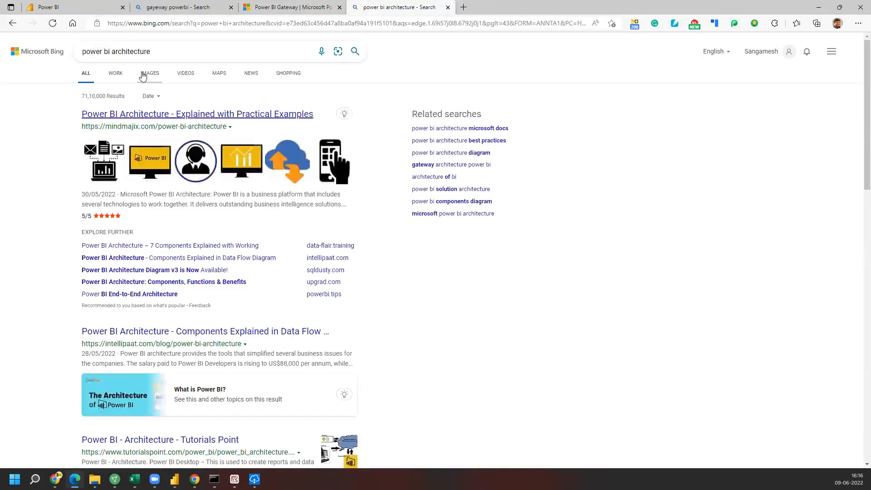
left_click(142, 76)
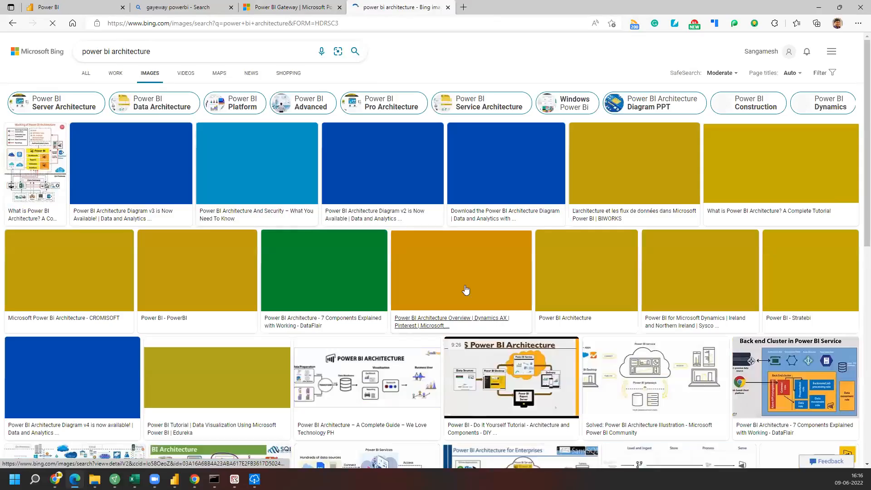
left_click(265, 157)
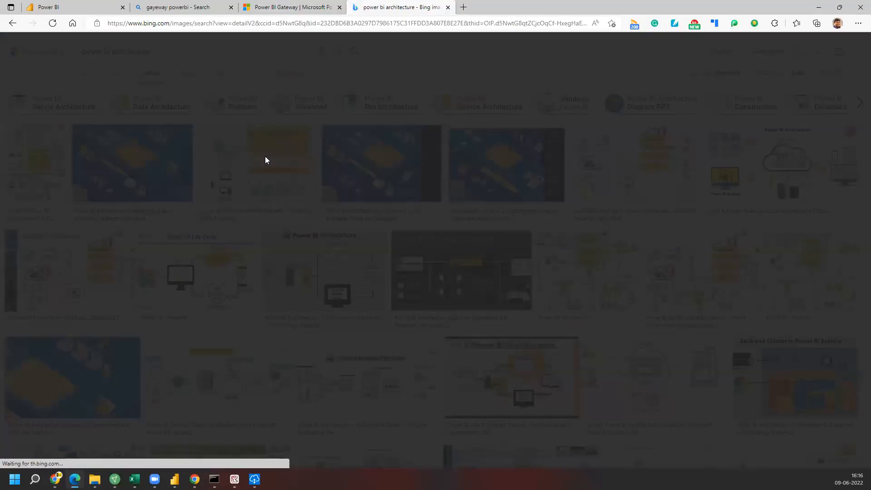
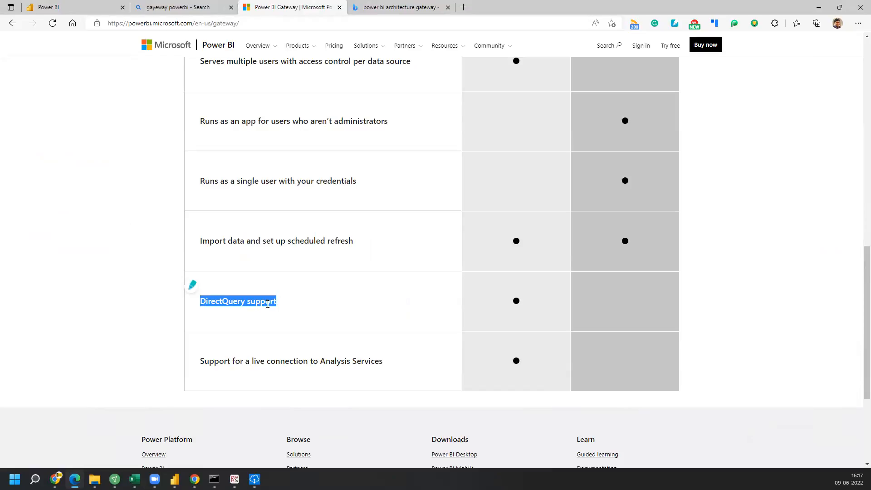
Step: Highlight the standard mode column heading and the live connection to Analysis Services row
scroll(287, 291, "up", 7)
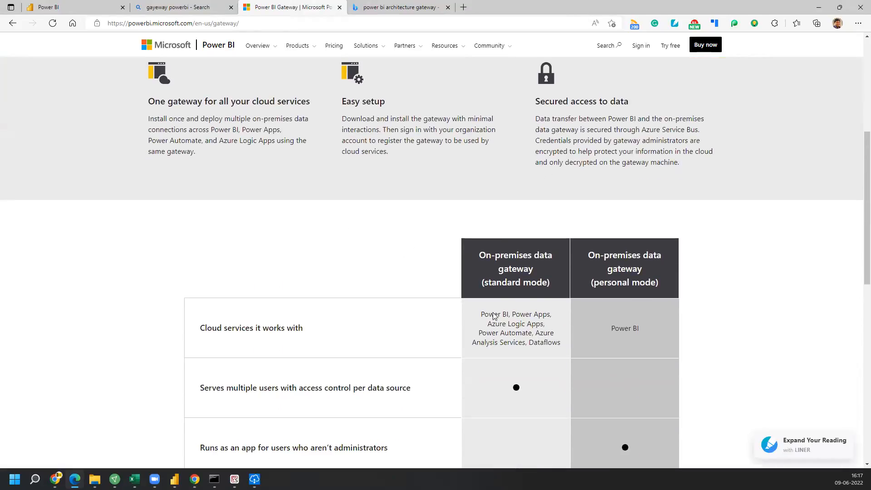
triple_click(527, 266)
scroll(347, 365, "down", 7)
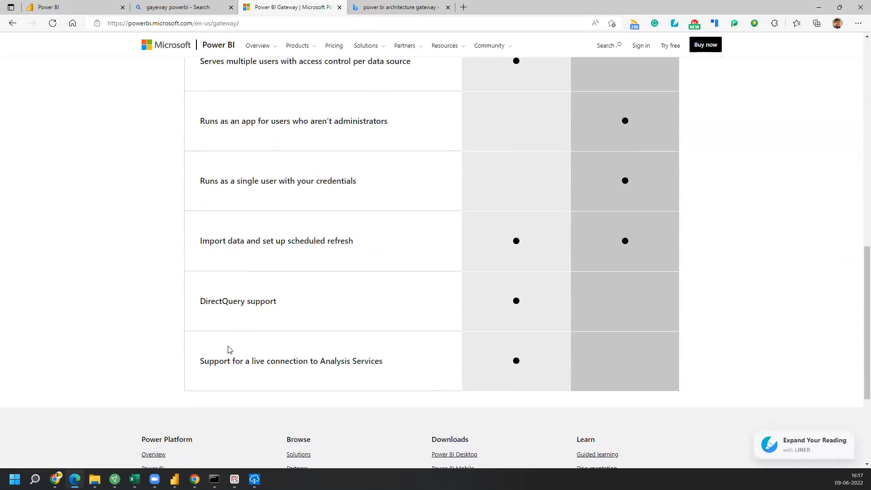
left_click_drag(202, 360, 387, 367)
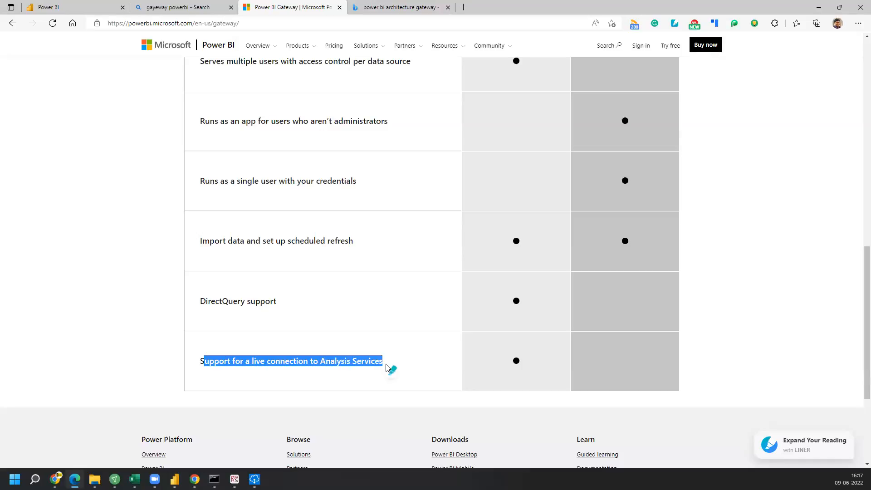
scroll(493, 270, "up", 7)
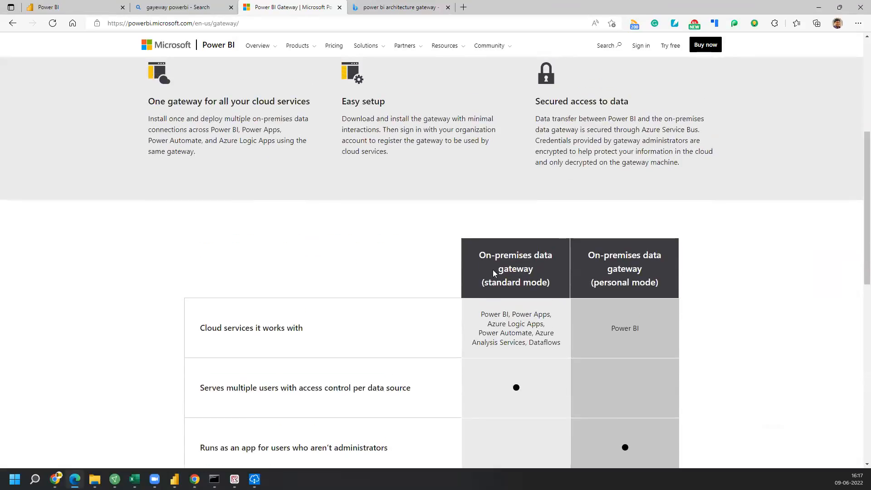
left_click_drag(480, 257, 548, 285)
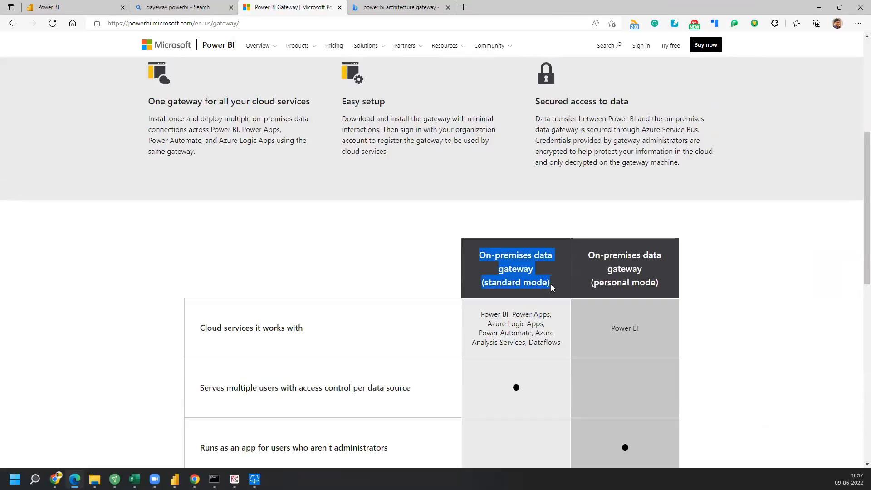
Step: Highlight the personal mode heading, the standard mode name and the multiple users access control row
left_click_drag(591, 254, 656, 280)
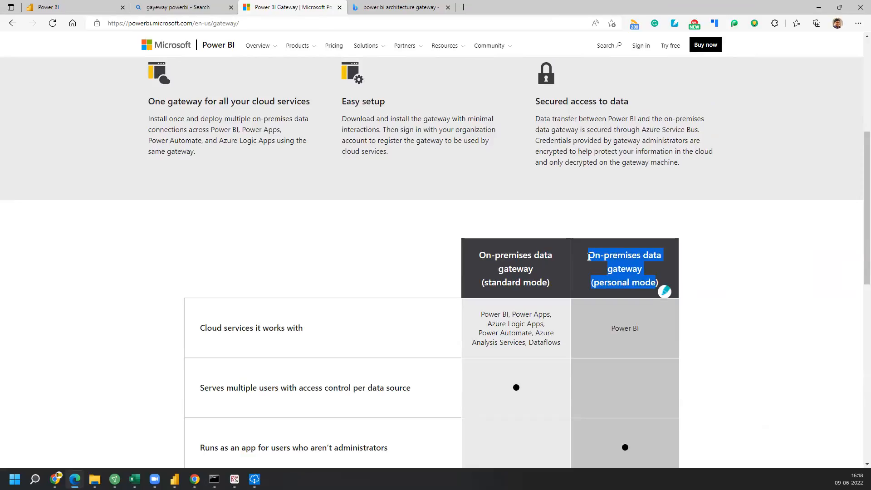
left_click_drag(588, 257, 623, 267)
left_click_drag(479, 254, 554, 288)
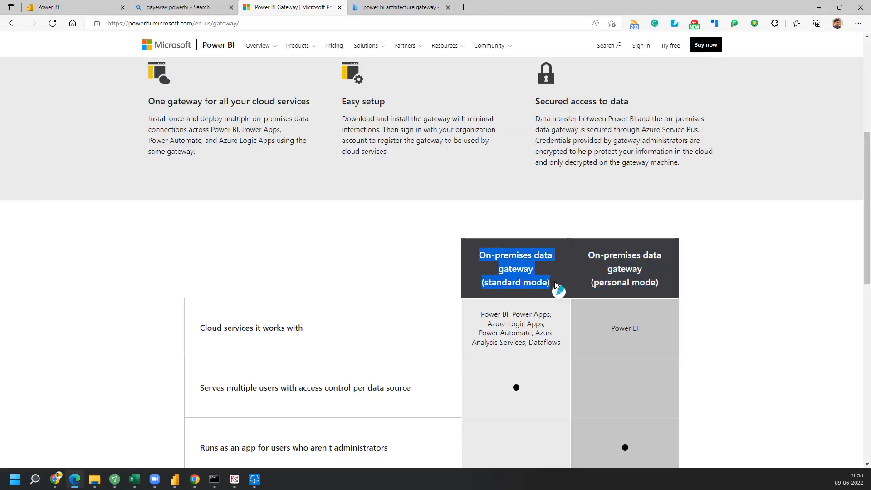
left_click_drag(200, 387, 413, 396)
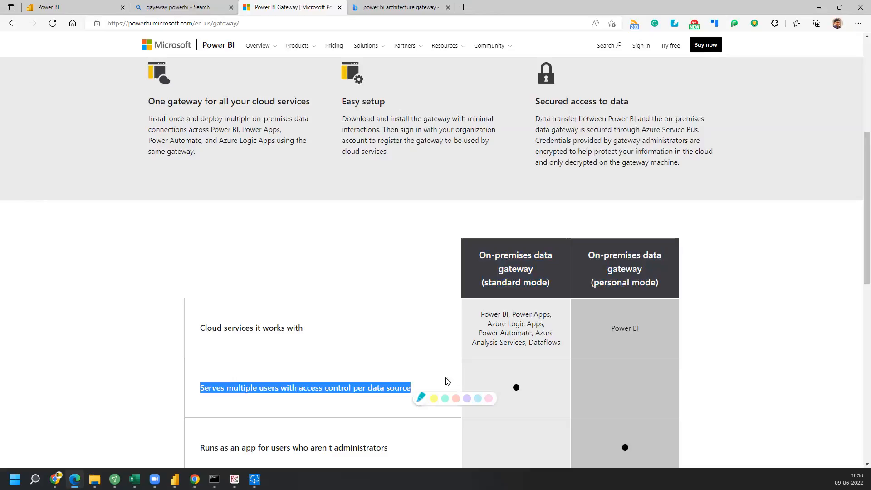
left_click_drag(486, 283, 546, 284)
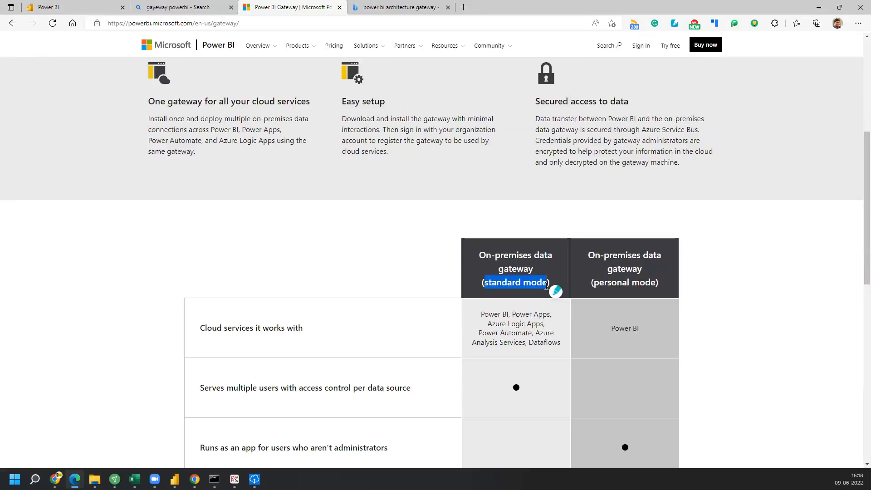
Step: Download the standard-mode gateway installer and open the personal-mode gateway's Service Settings
scroll(331, 233, "up", 6)
left_click(346, 235)
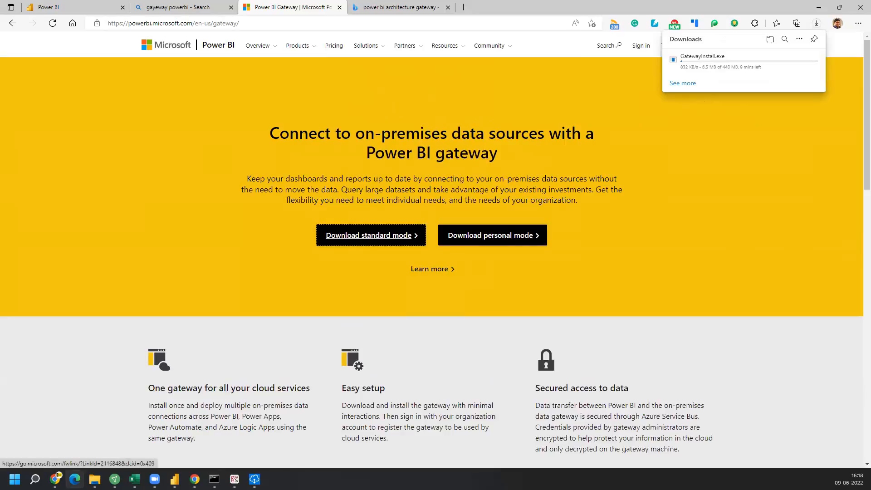
left_click(255, 479)
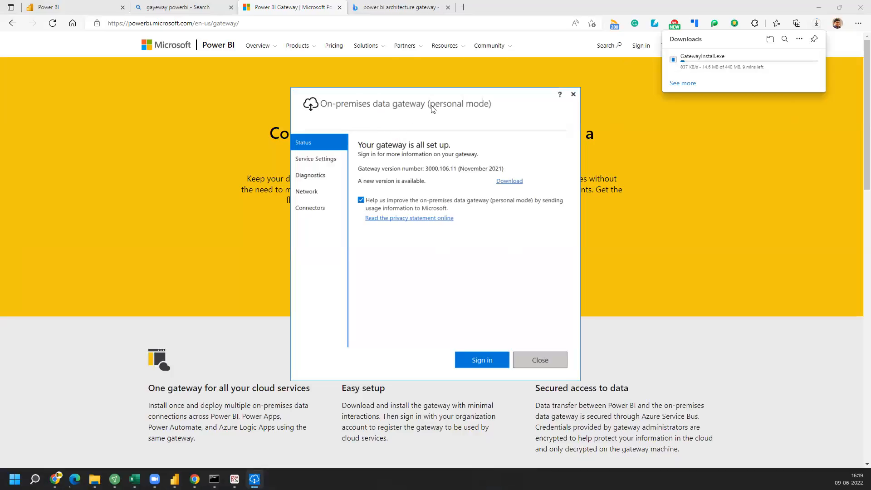
left_click(310, 159)
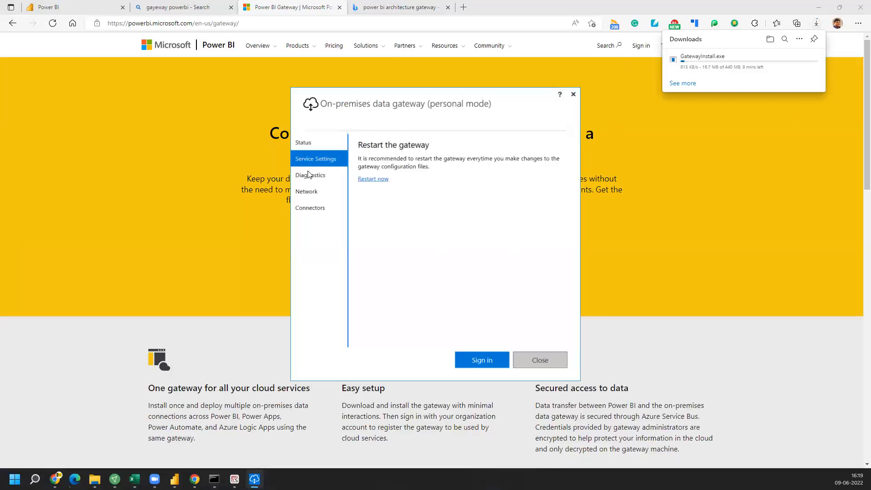
Step: Review the gateway's Diagnostics, Network and Connectors pages, then start signing in from Status
left_click(309, 175)
left_click(307, 192)
left_click(304, 207)
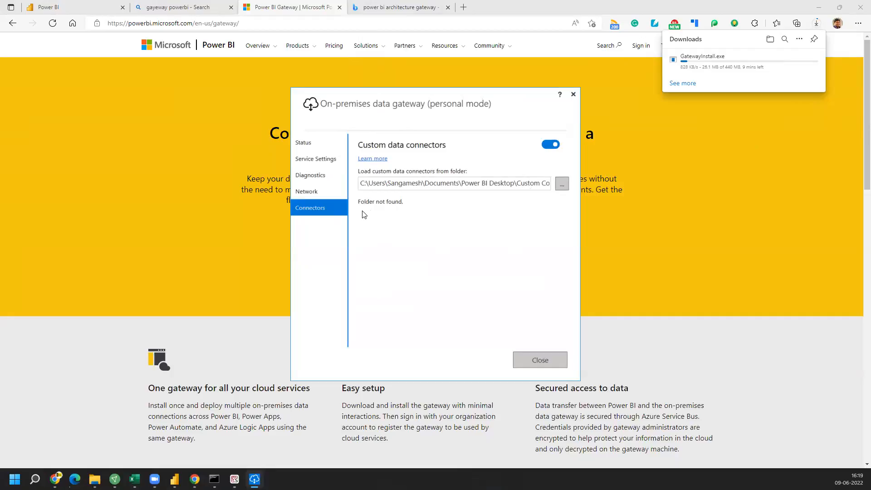
left_click(373, 185)
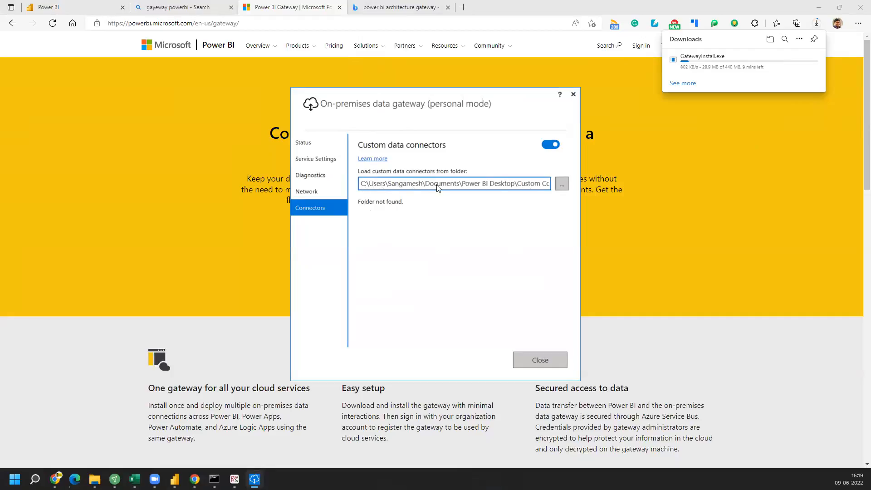
left_click(312, 159)
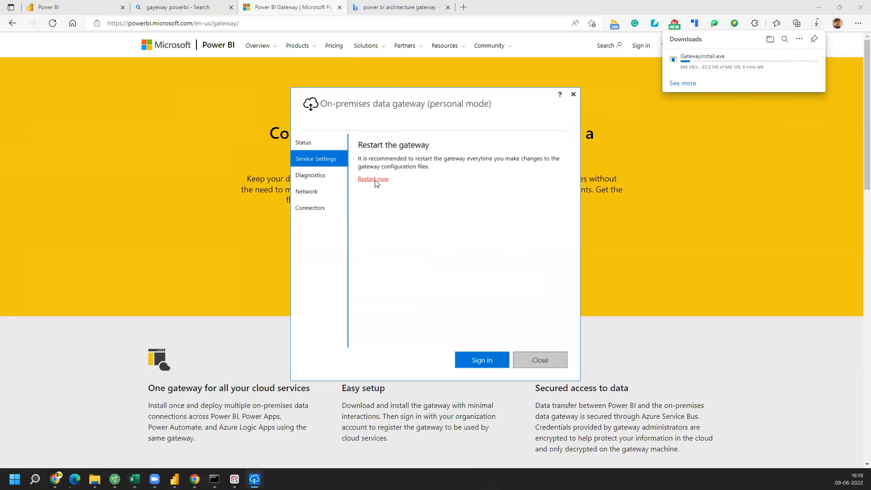
left_click(305, 144)
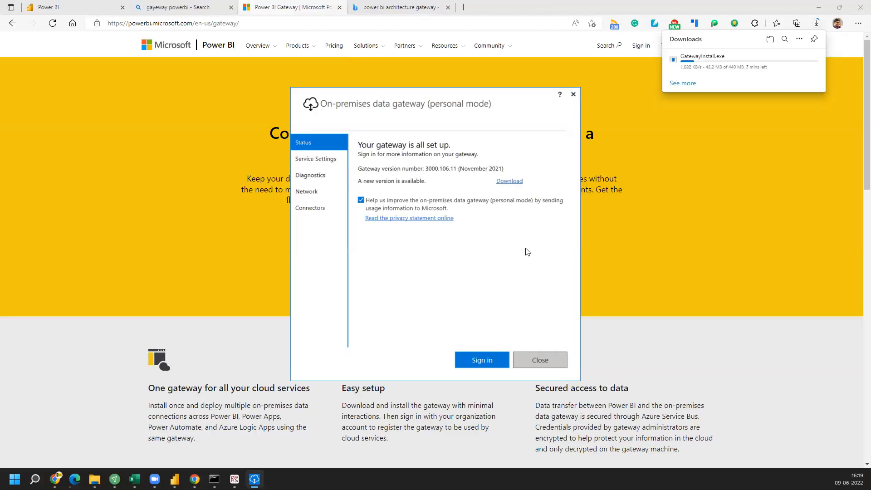
left_click(488, 361)
Step: Sign in to the gateway with the account e-mail address and the account password
left_click(365, 162)
key("ctrl+v")
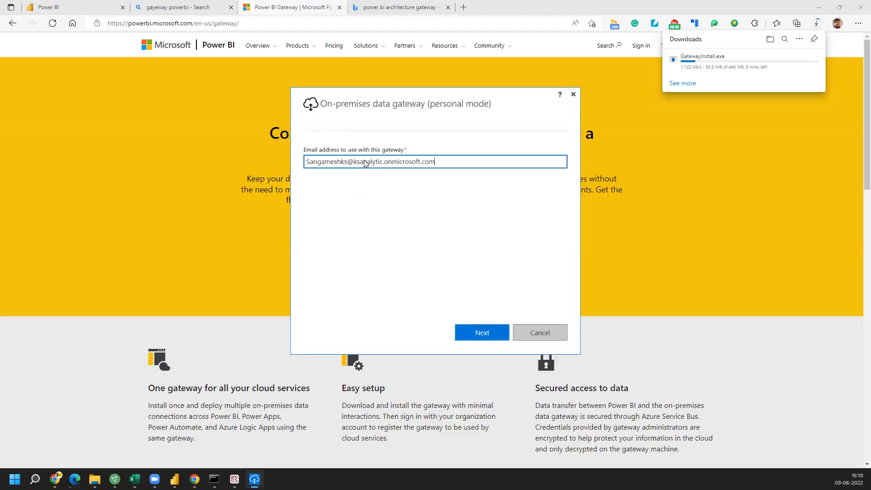
left_click(495, 336)
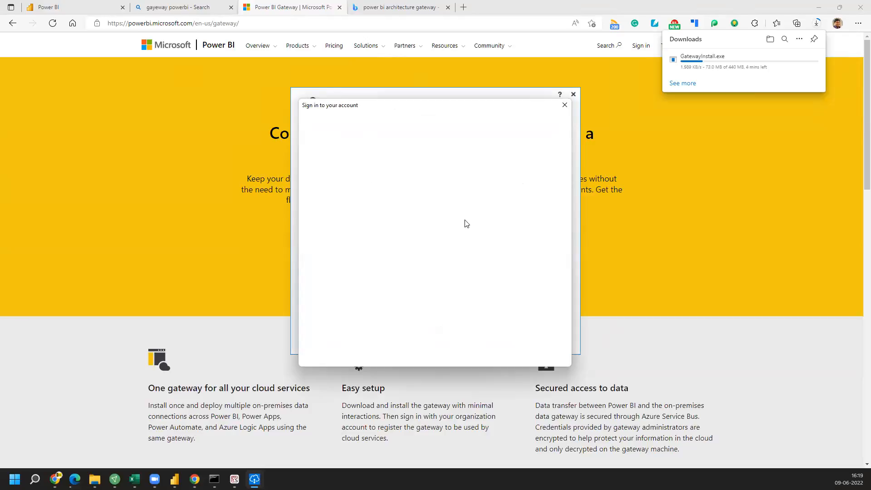
left_click(412, 240)
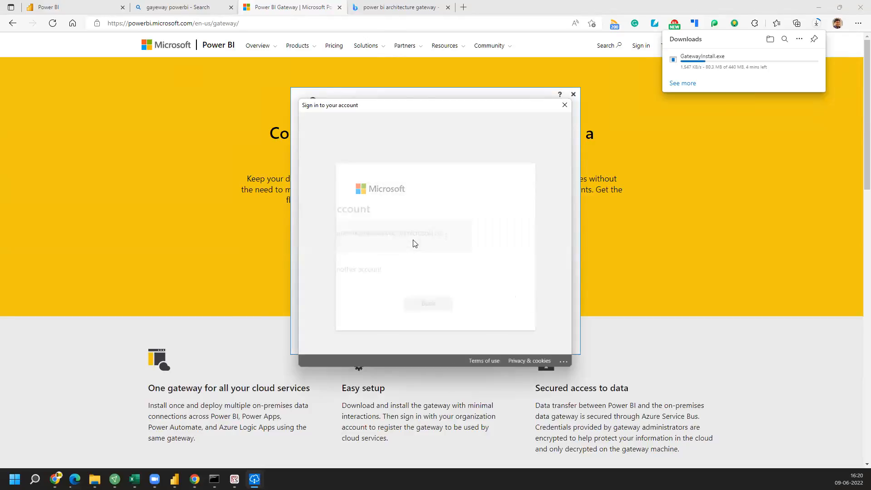
type("******")
key("BackSpace")
key("BackSpace")
key("BackSpace")
key("BackSpace")
key("BackSpace")
key("BackSpace")
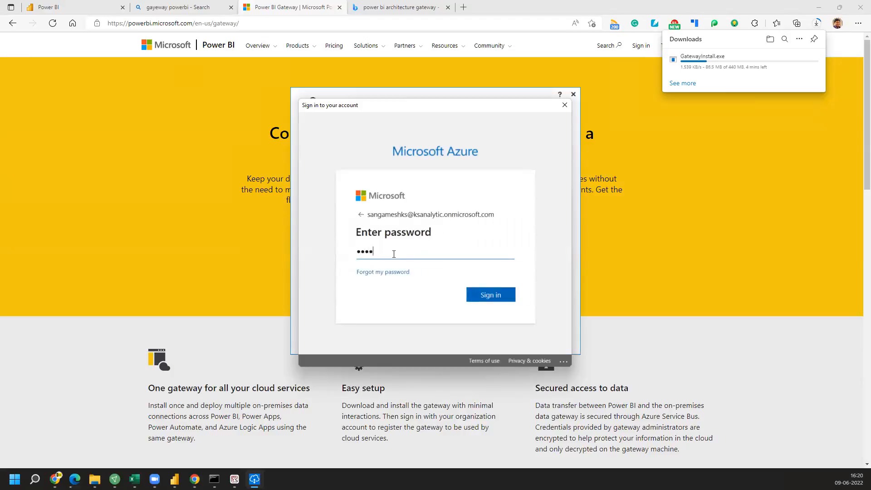
type("*********")
key("Return")
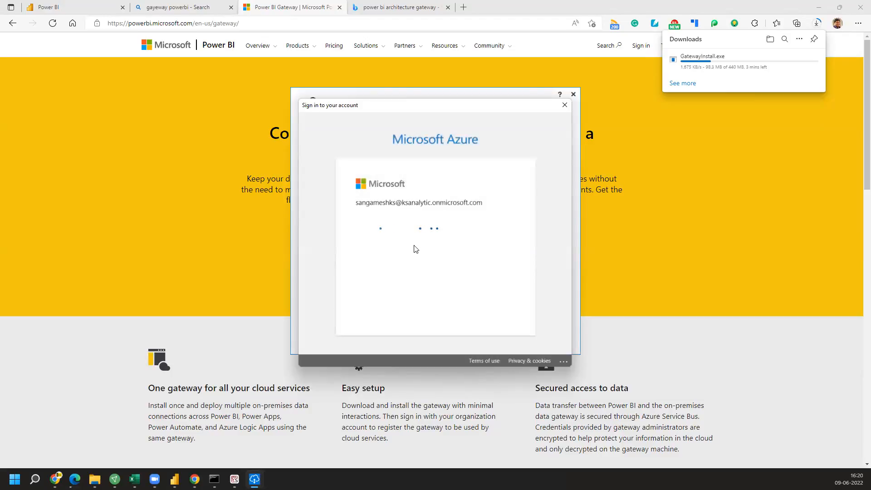
Step: Verify the sign-in with a text-message code, then bring the browser back
left_click(404, 275)
left_click(406, 290)
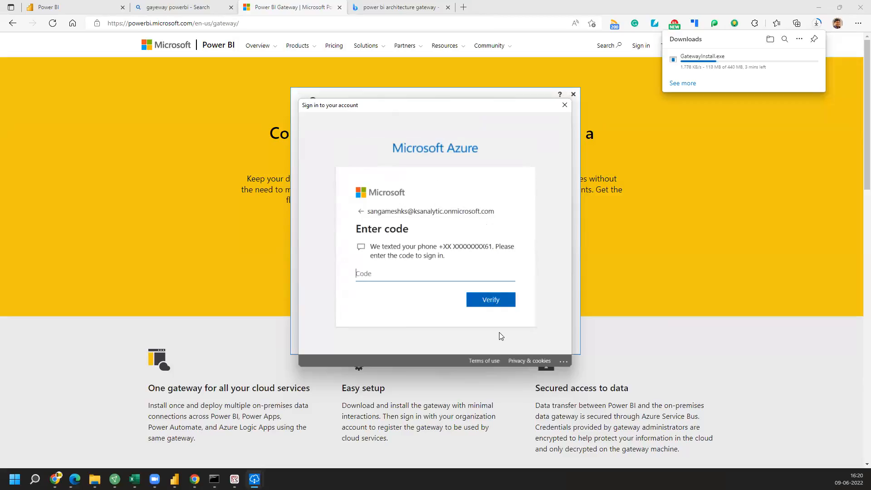
left_click(486, 297)
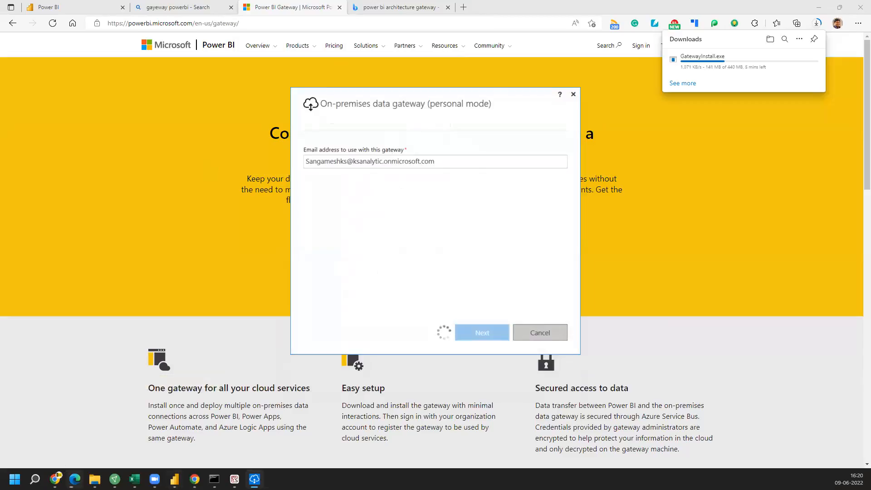
left_click(75, 478)
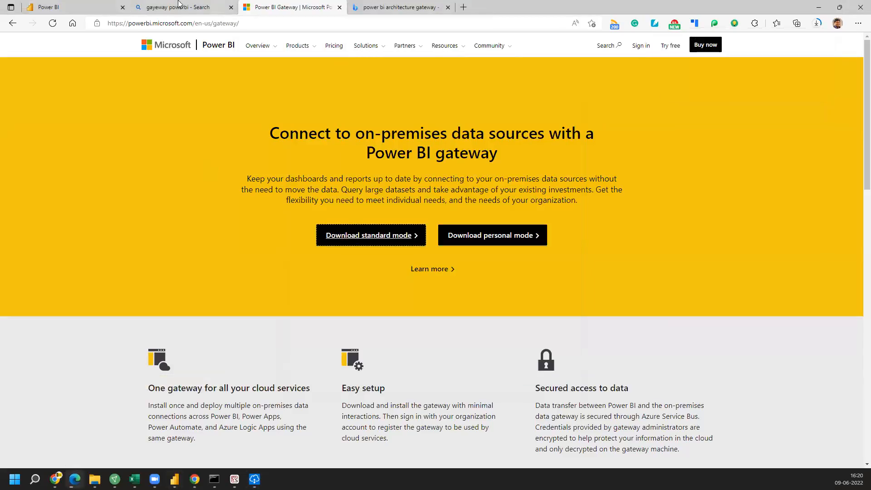
Step: Check the test_dashboard Gateway connection, then confirm the gateway window shows it online, version 3000.106.11
left_click(50, 5)
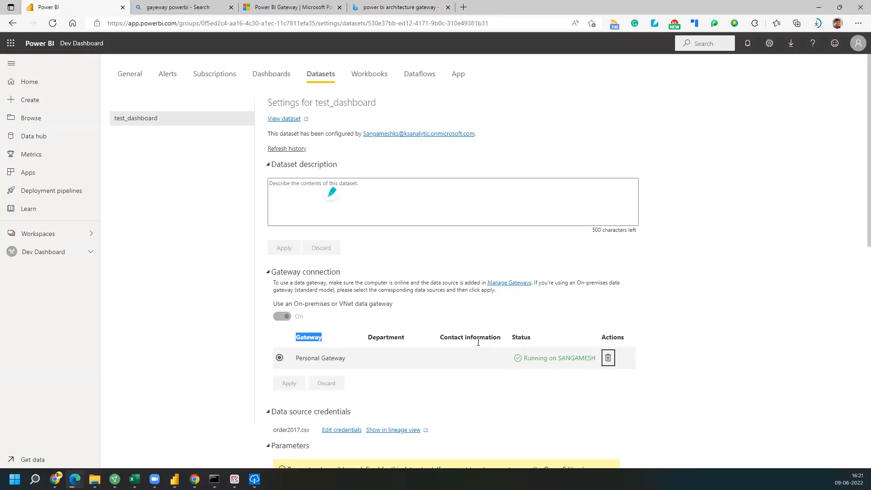
left_click(271, 274)
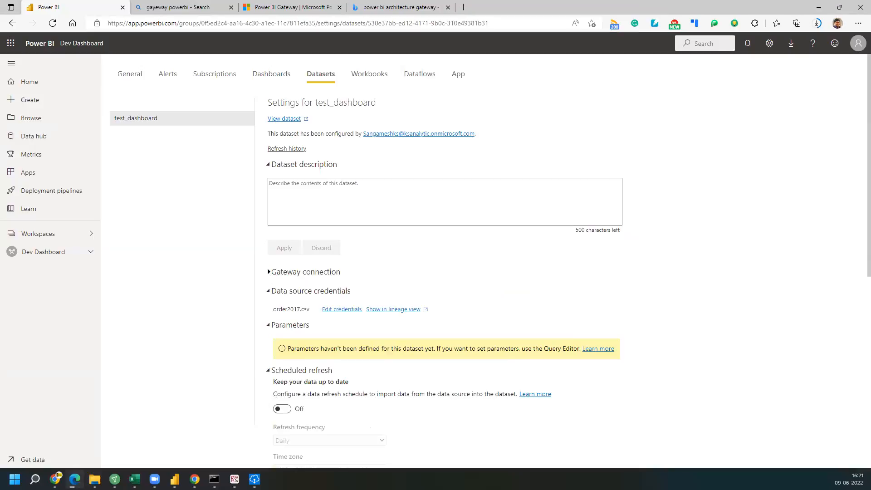
left_click(270, 274)
left_click(254, 478)
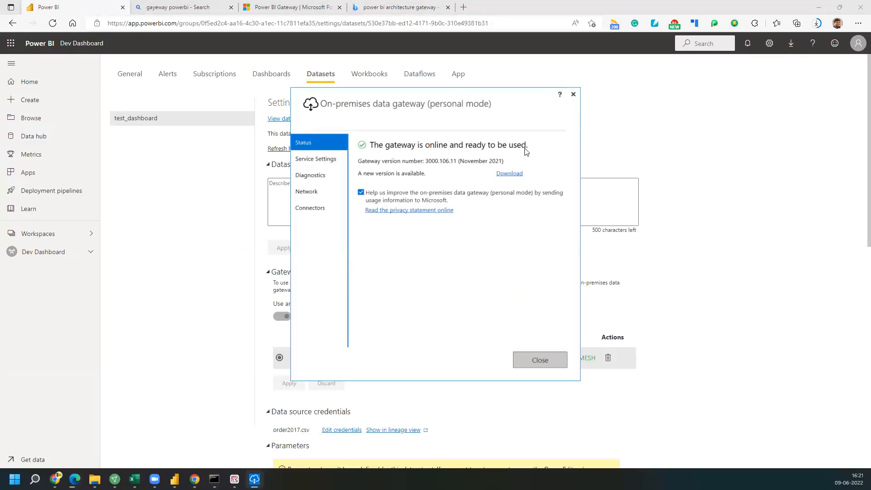
Step: Review the dataset settings, then open the Dev Dashboard workspace from Workspaces
left_click(55, 479)
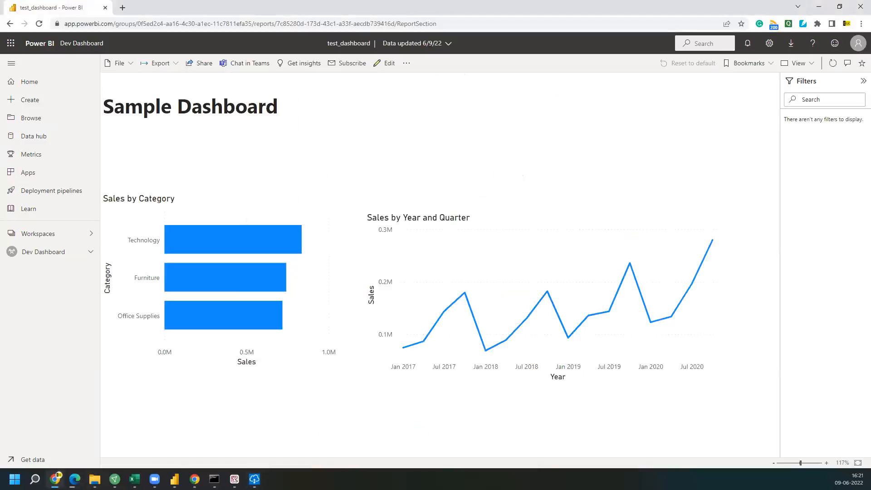
left_click(75, 479)
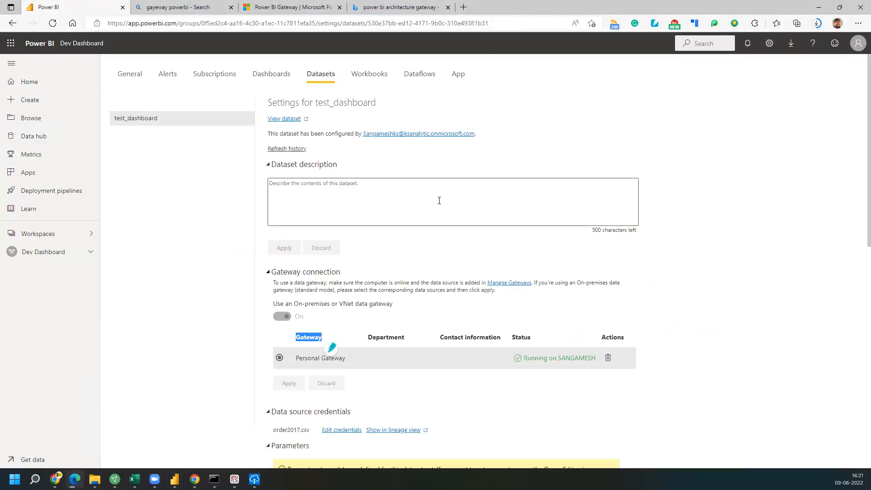
scroll(402, 266, "down", 4)
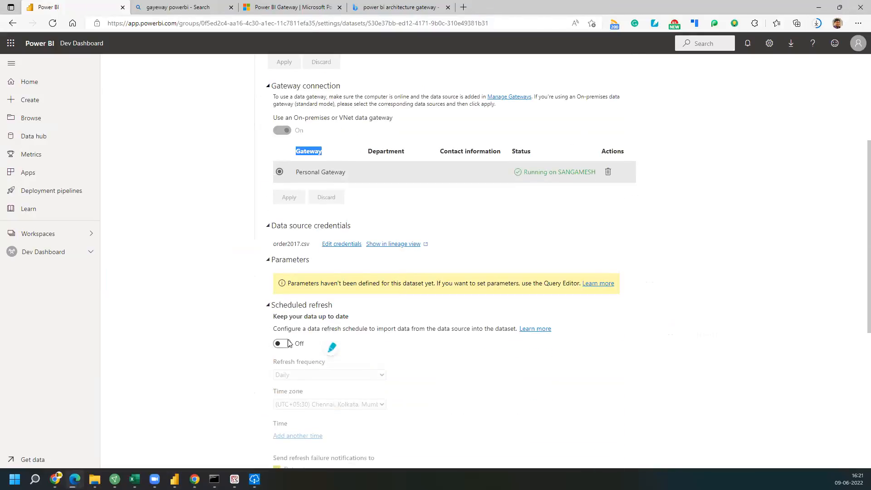
scroll(302, 201, "up", 4)
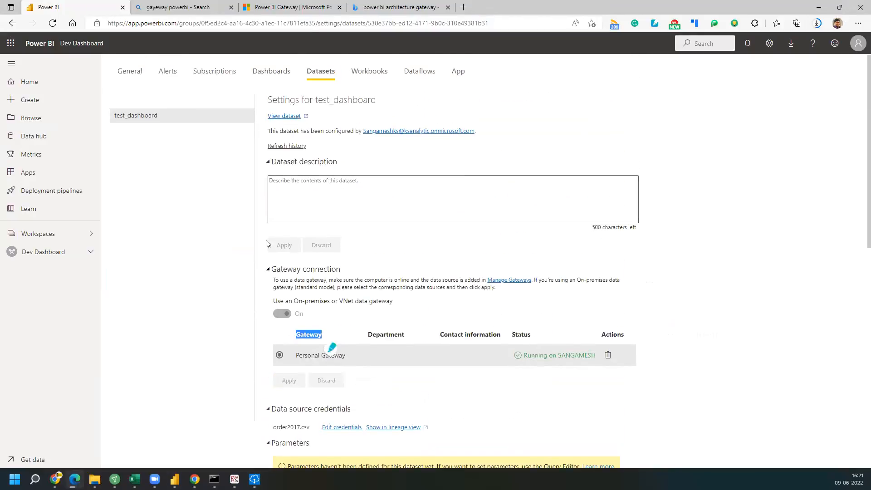
left_click(268, 165)
left_click(268, 165)
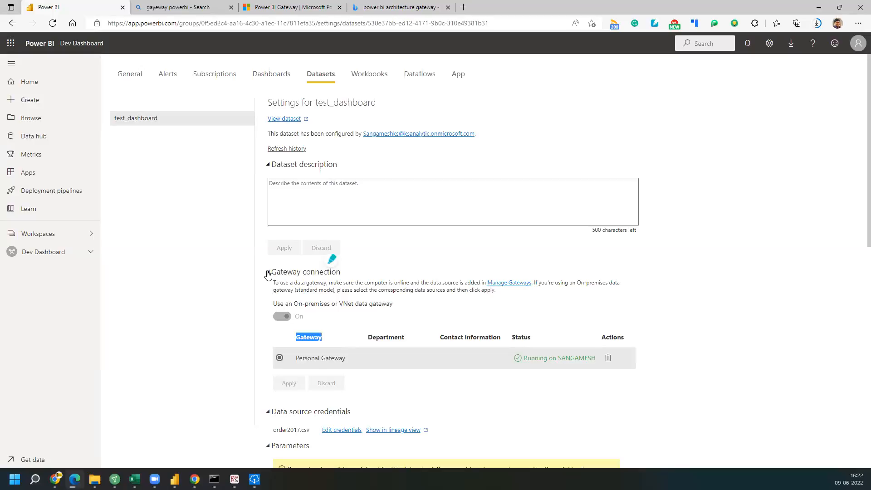
left_click(68, 240)
left_click(161, 122)
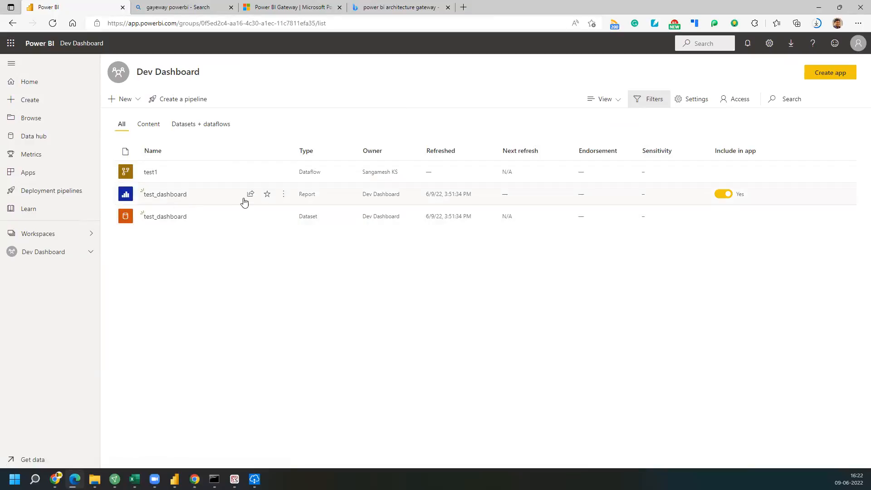
left_click(283, 195)
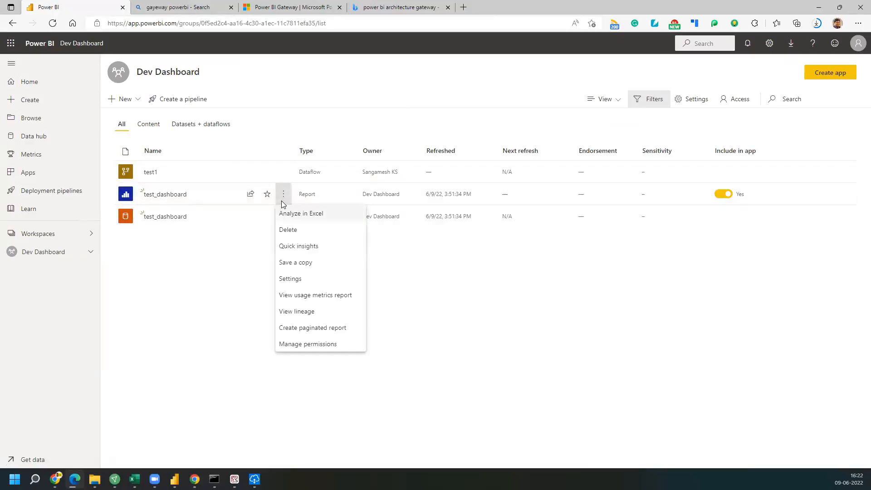
left_click(244, 101)
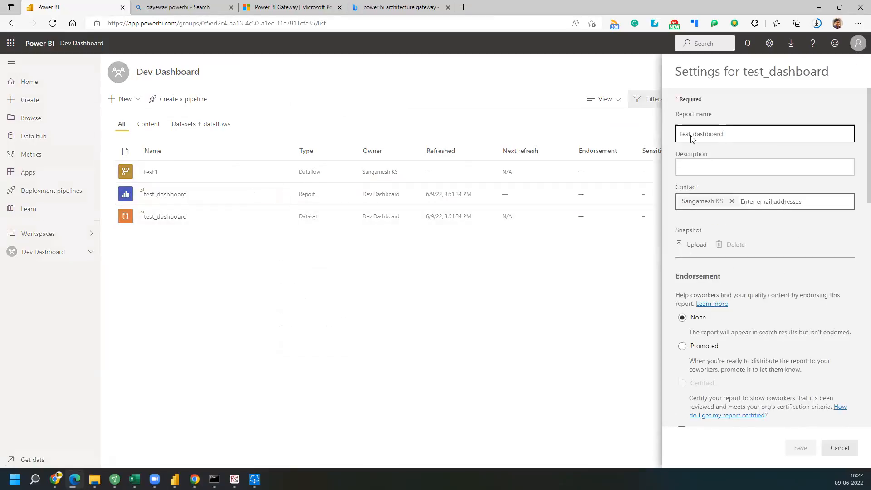
scroll(818, 305, "down", 8)
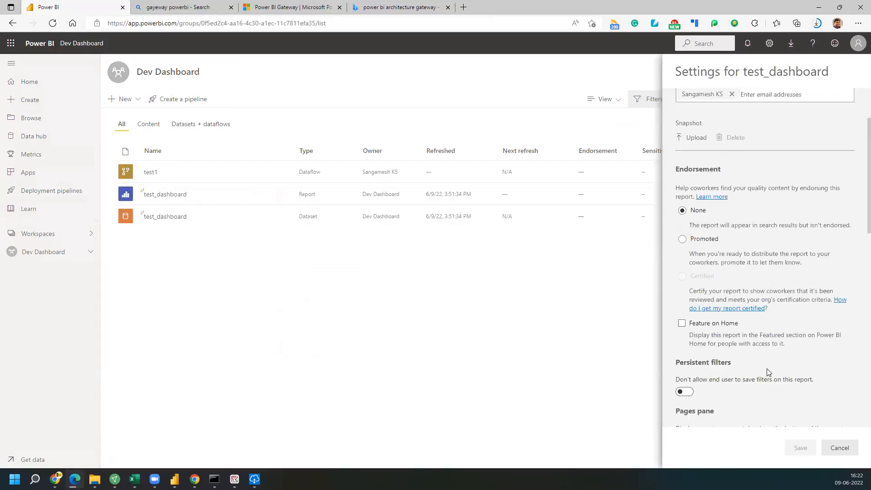
scroll(742, 340, "down", 7)
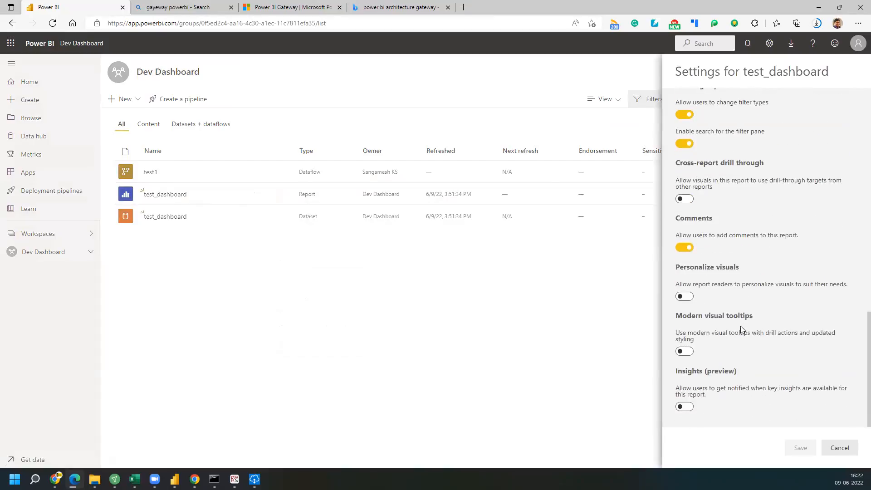
left_click(839, 448)
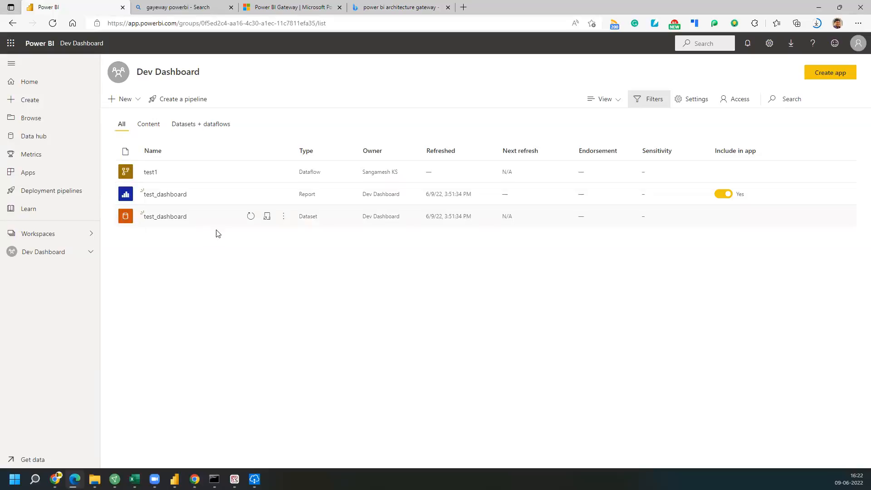
Step: Open test_dashboard dataset settings and expand Gateway connection to show the Personal Gateway
left_click(285, 224)
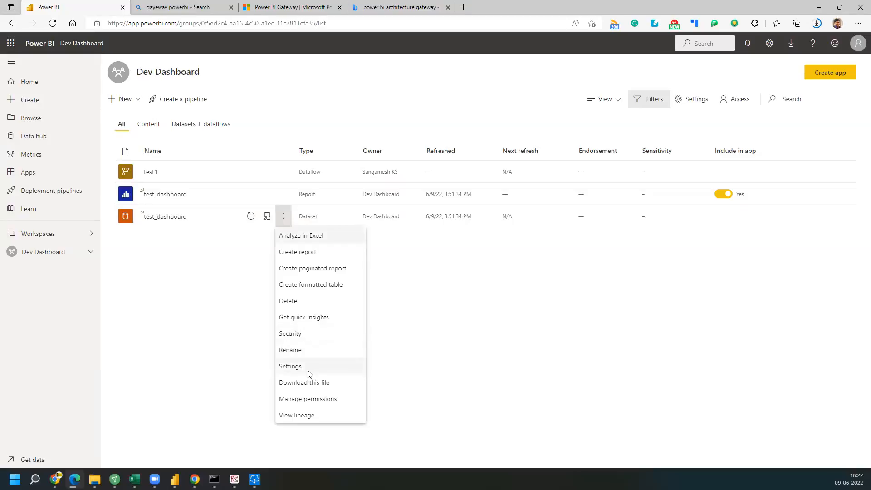
left_click(308, 368)
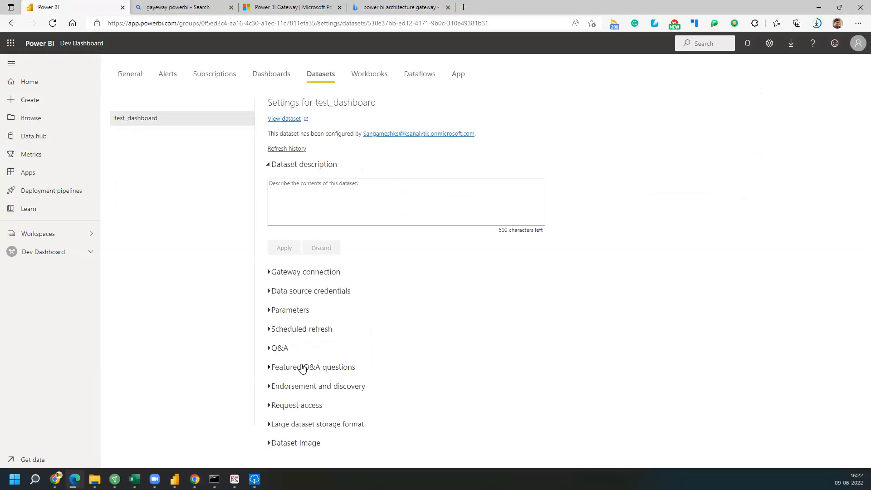
left_click(269, 164)
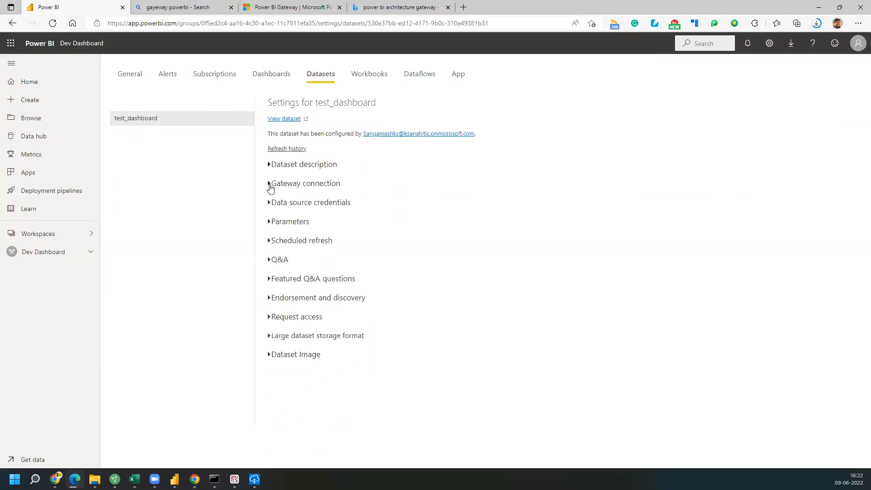
left_click(270, 187)
left_click(271, 186)
left_click(272, 186)
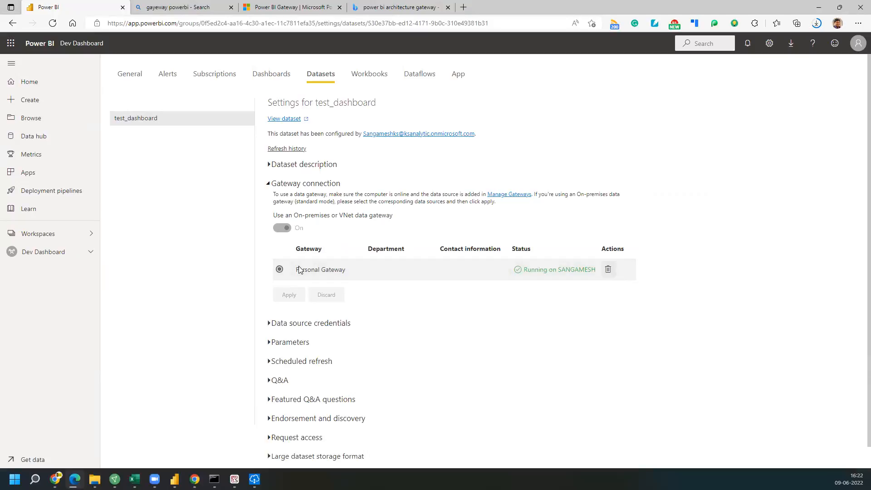
left_click(789, 46)
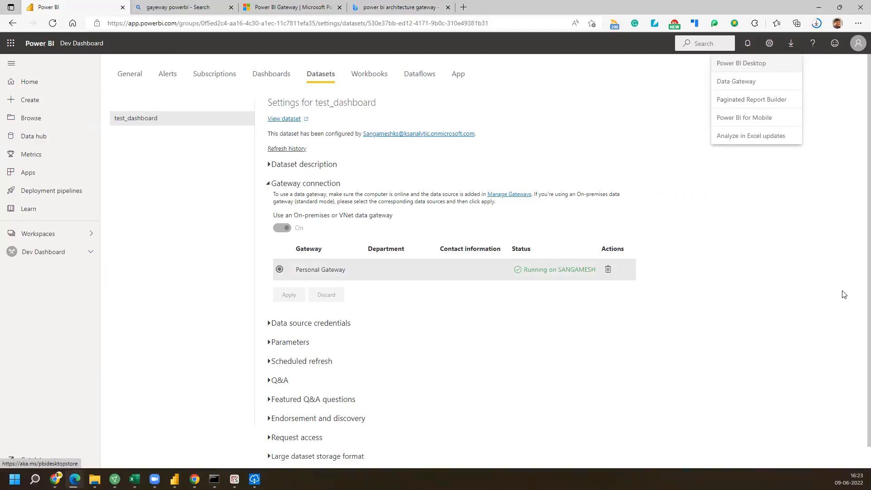
key("Escape")
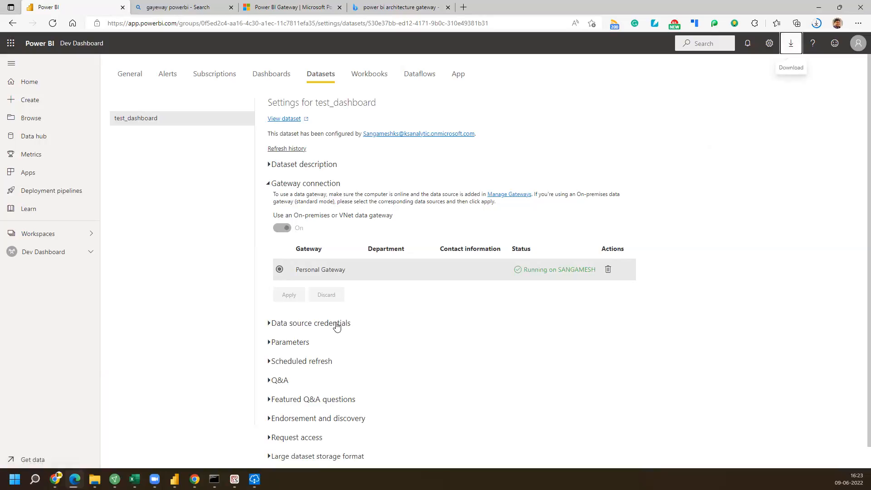
Step: Expand Data source credentials and show order2017.csv in lineage view in a new tab
left_click(268, 323)
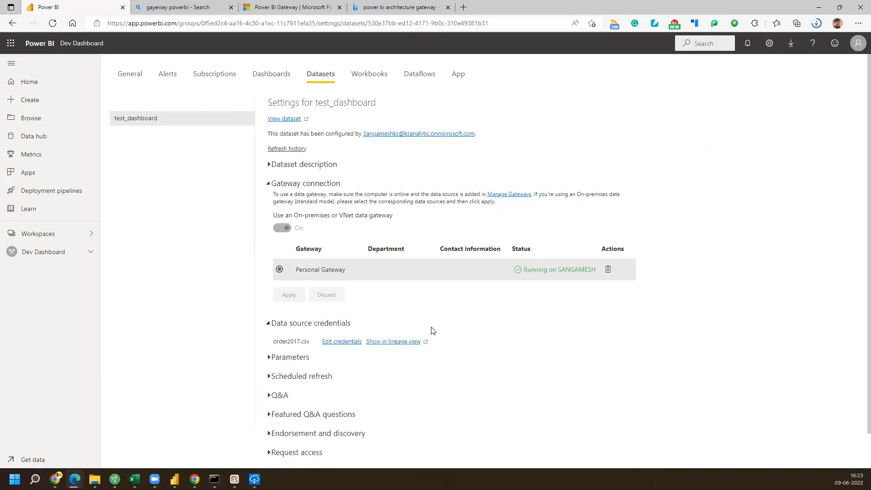
left_click(399, 342)
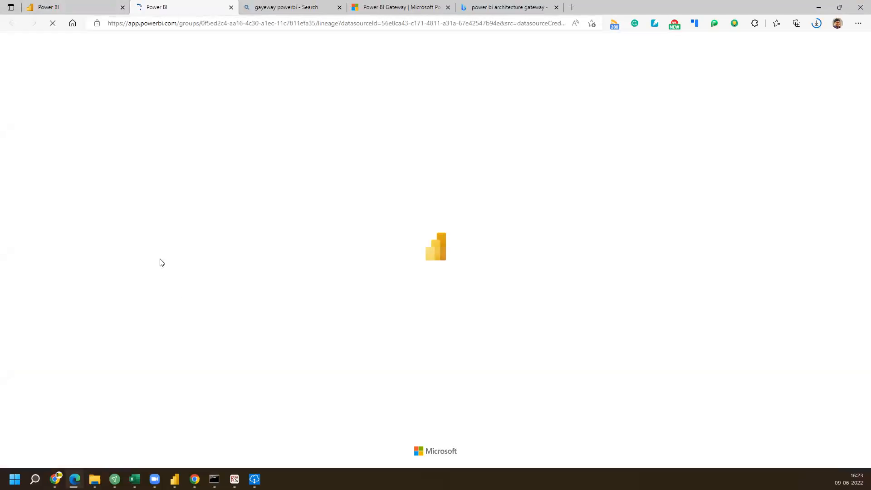
left_click(39, 5)
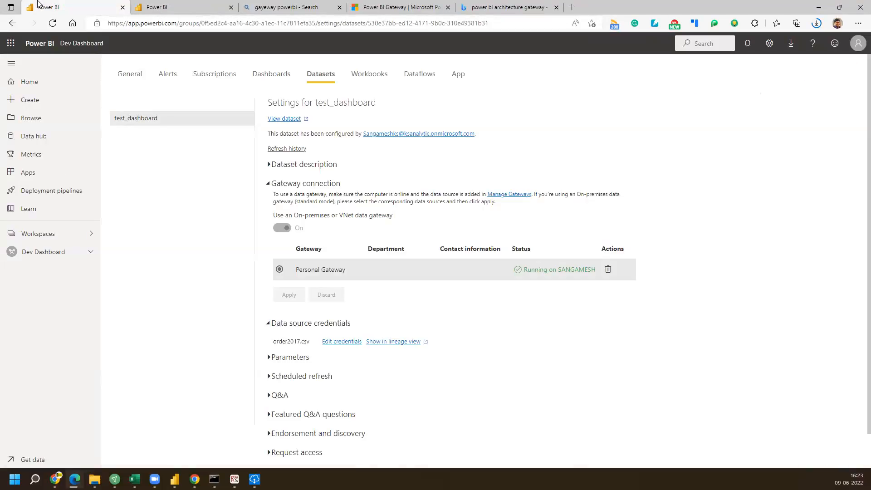
left_click(270, 377)
Step: Turn the dataset's scheduled refresh On
scroll(317, 274, "down", 3)
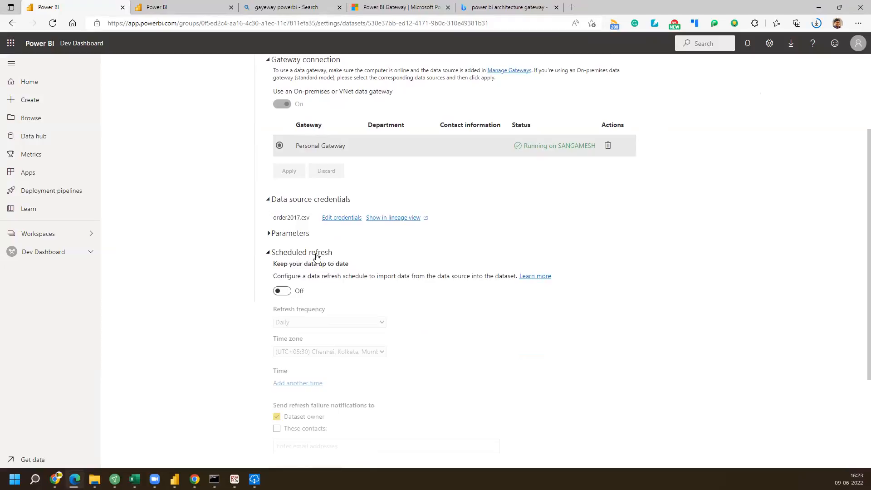
left_click(283, 291)
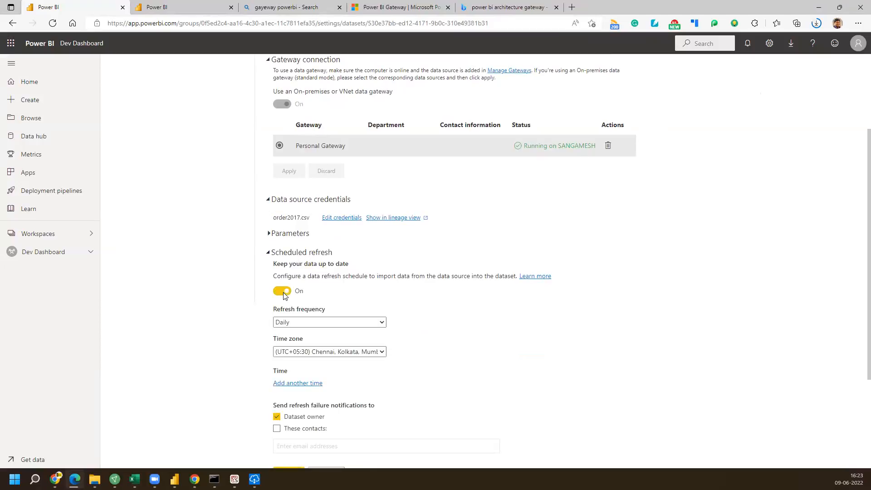
left_click(281, 293)
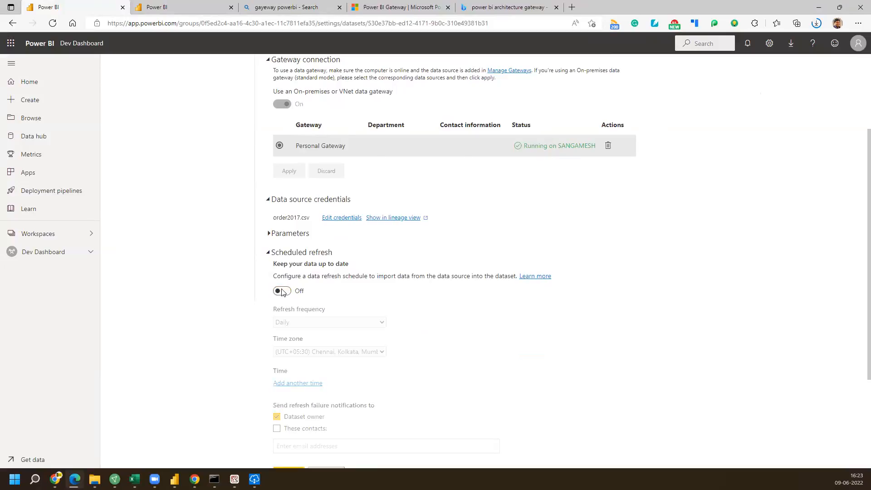
left_click(287, 294)
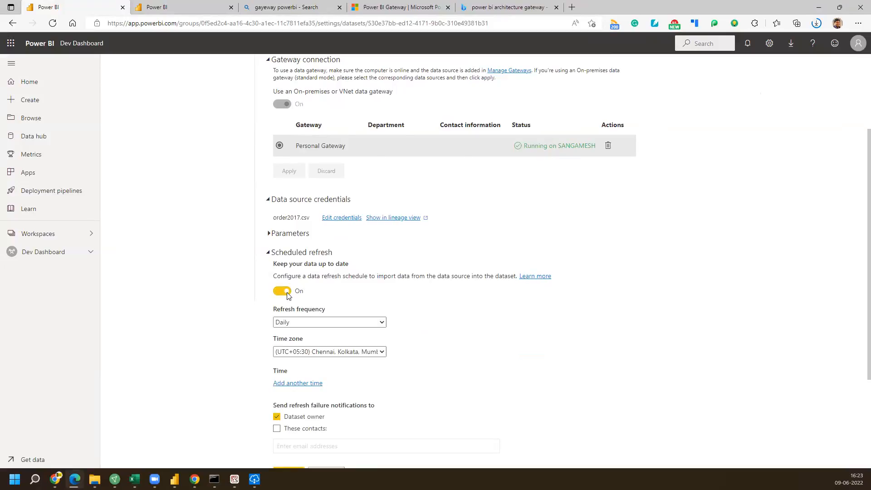
Step: Keep Daily frequency and the UTC+05:30 time zone, and add an empty refresh time slot
left_click(291, 322)
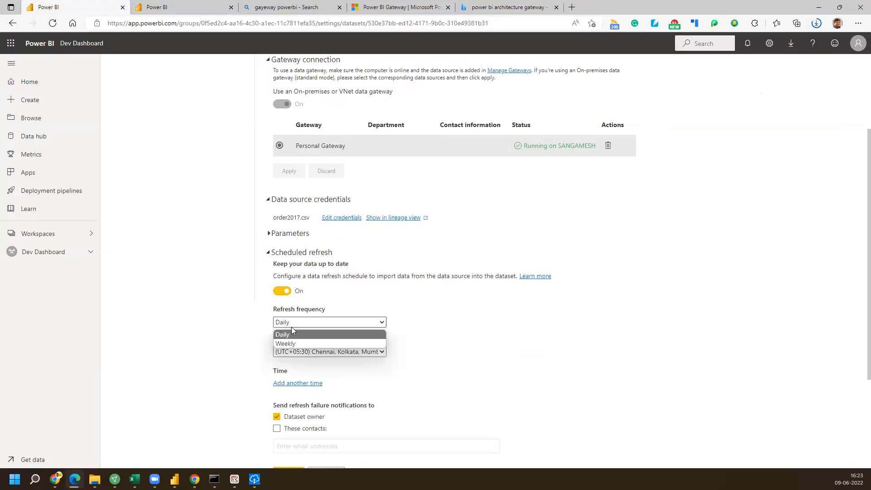
left_click(291, 343)
left_click(302, 323)
left_click(295, 335)
scroll(317, 318, "down", 3)
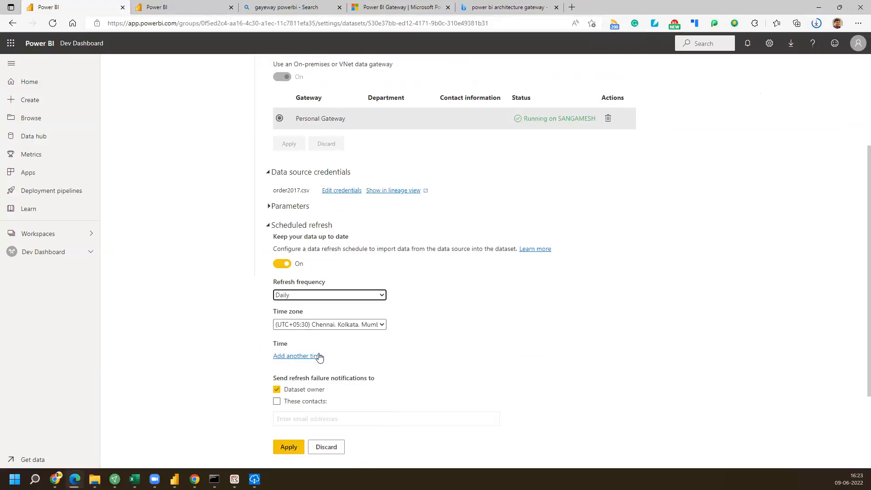
left_click(276, 199)
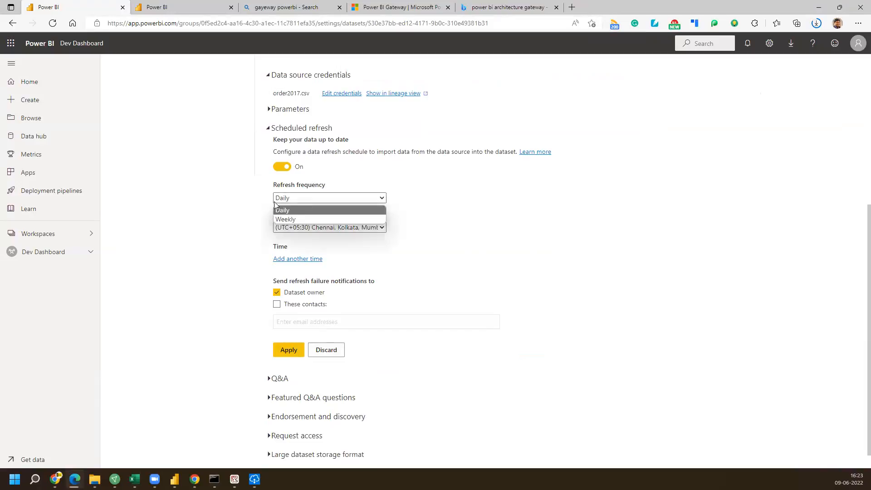
left_click(291, 211)
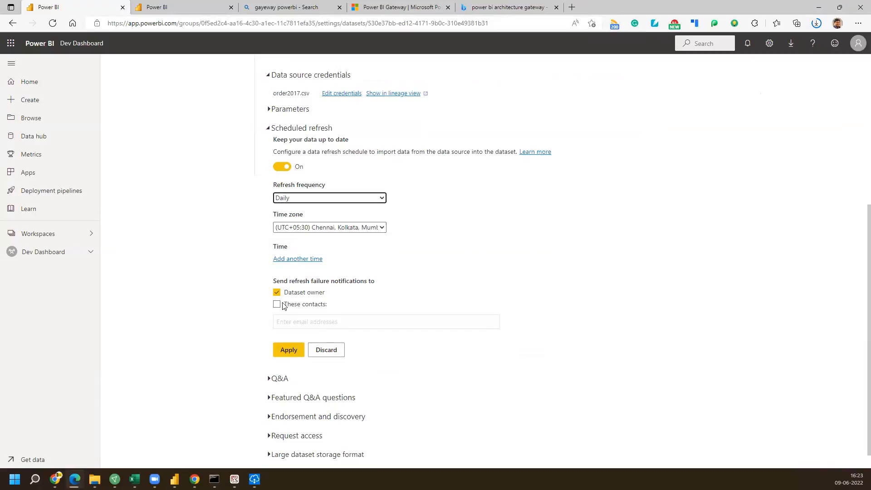
left_click(337, 228)
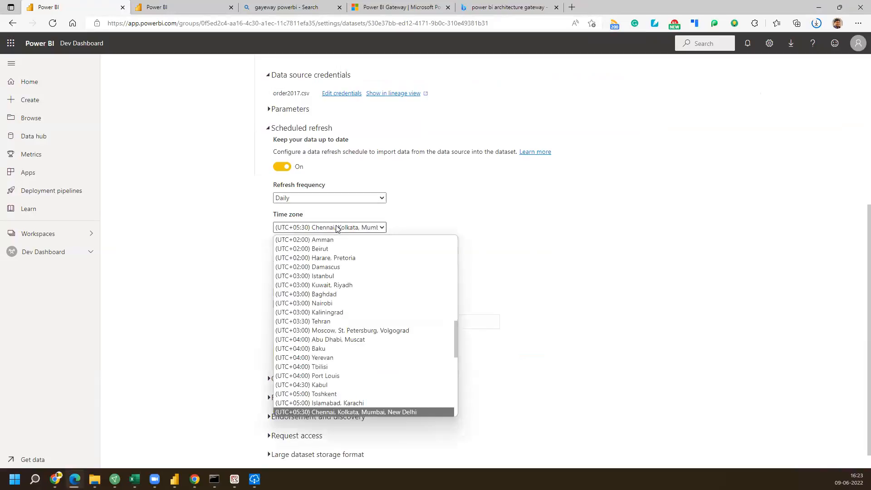
left_click(607, 266)
left_click(305, 259)
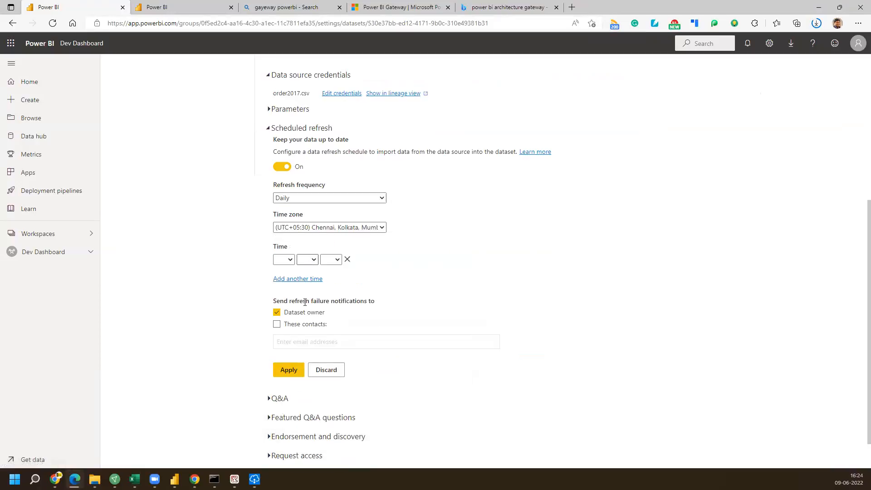
Step: Set the first refresh time to 10:00 AM
left_click(288, 261)
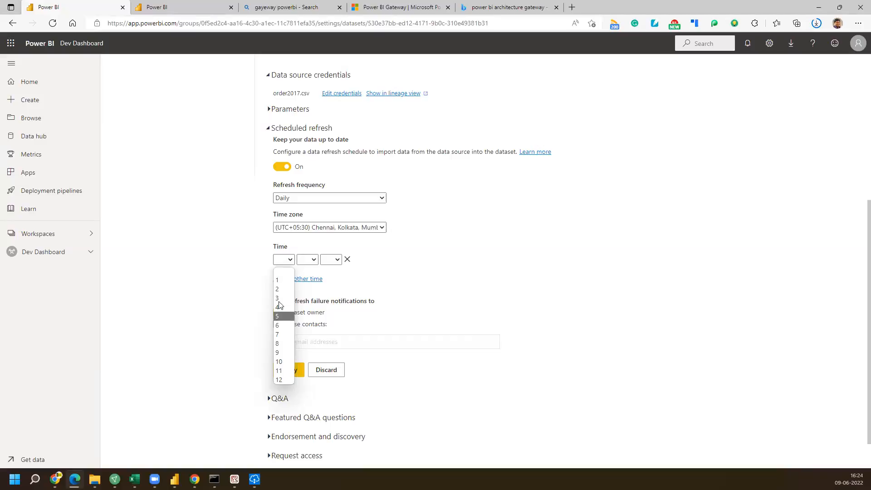
left_click(281, 280)
left_click(315, 264)
left_click(310, 280)
left_click(331, 261)
left_click(335, 282)
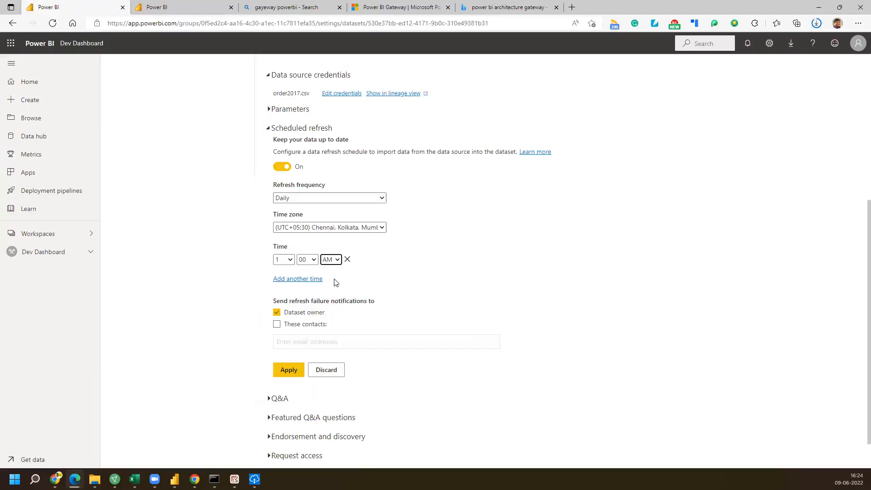
left_click(288, 260)
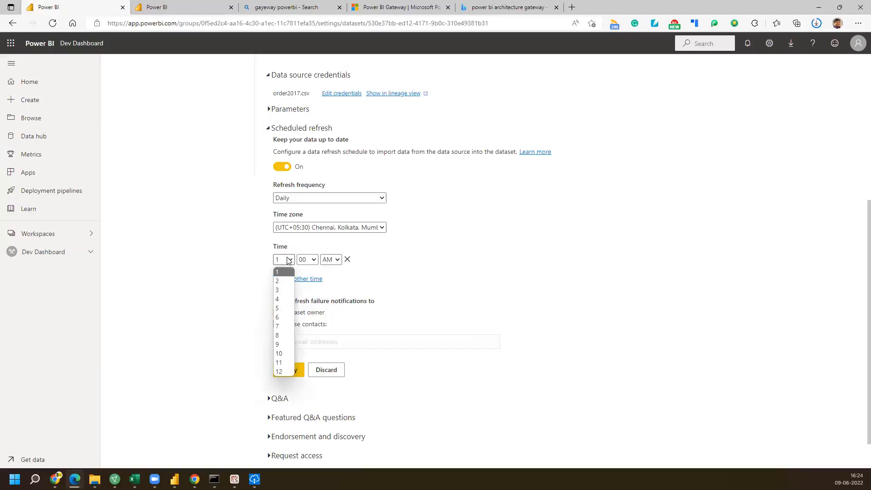
left_click(286, 354)
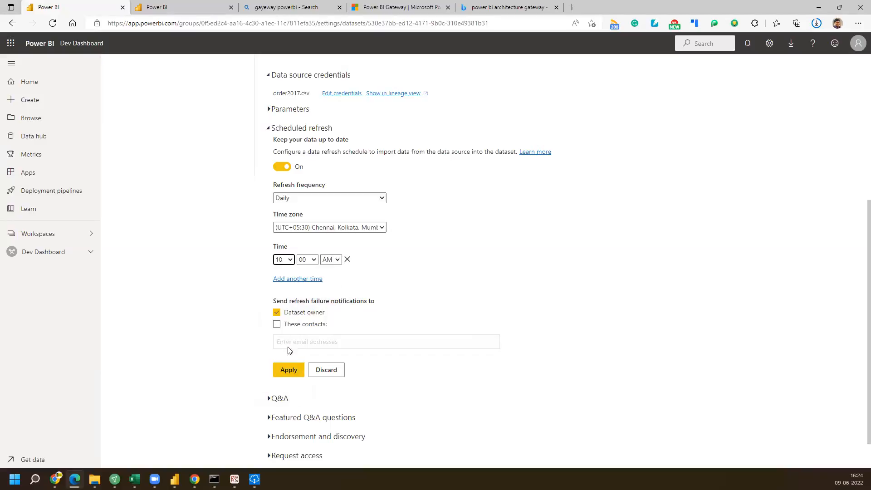
Step: Add refresh time slots up to the maximum allowed
left_click(309, 280)
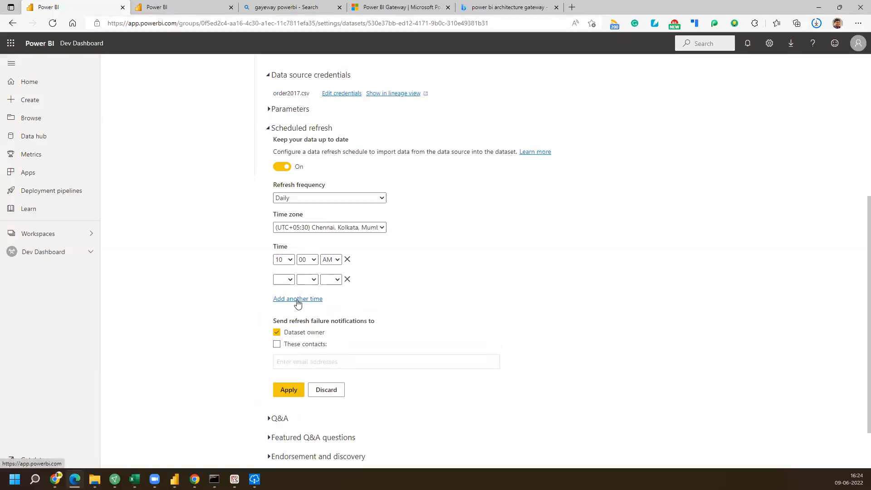
left_click(296, 300)
left_click(290, 319)
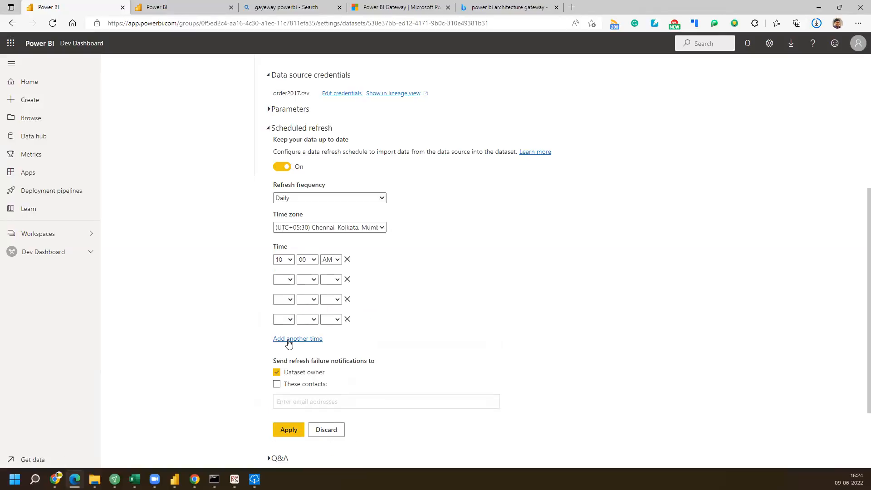
left_click(291, 339)
left_click(290, 358)
left_click(290, 379)
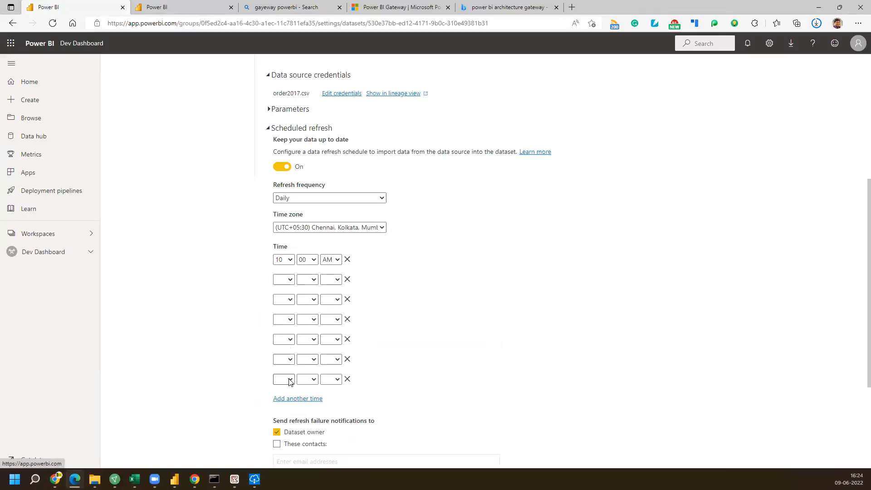
left_click(296, 398)
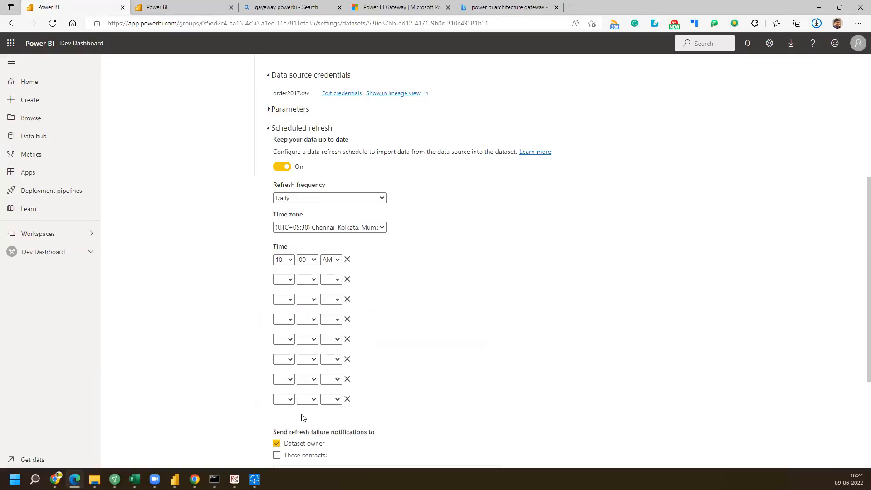
Step: Set the second refresh time to 3:00 PM
left_click(285, 278)
left_click(287, 317)
left_click(313, 280)
left_click(309, 298)
left_click(334, 280)
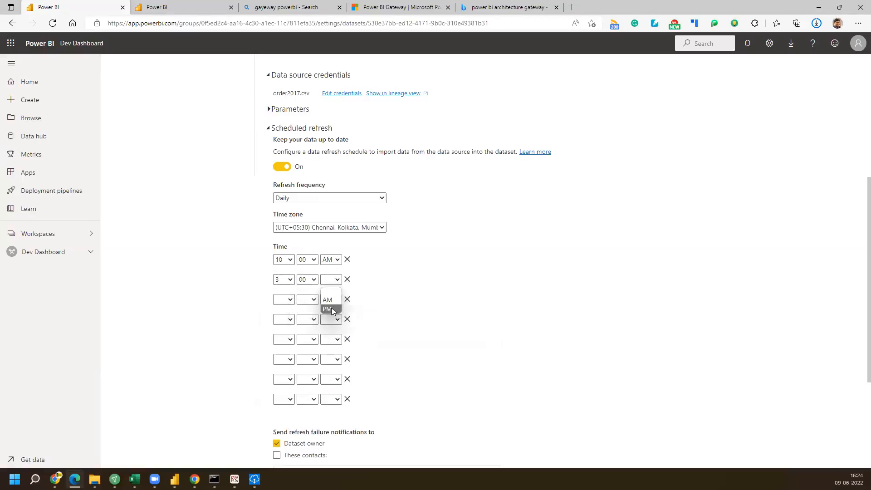
left_click(331, 307)
Step: Set the third refresh time to 6:00 AM
left_click(283, 300)
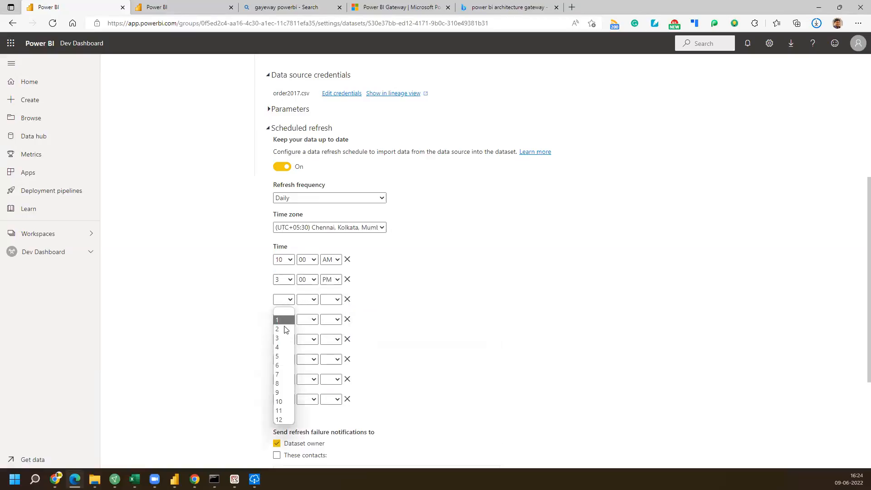
left_click(280, 364)
left_click(311, 301)
left_click(307, 320)
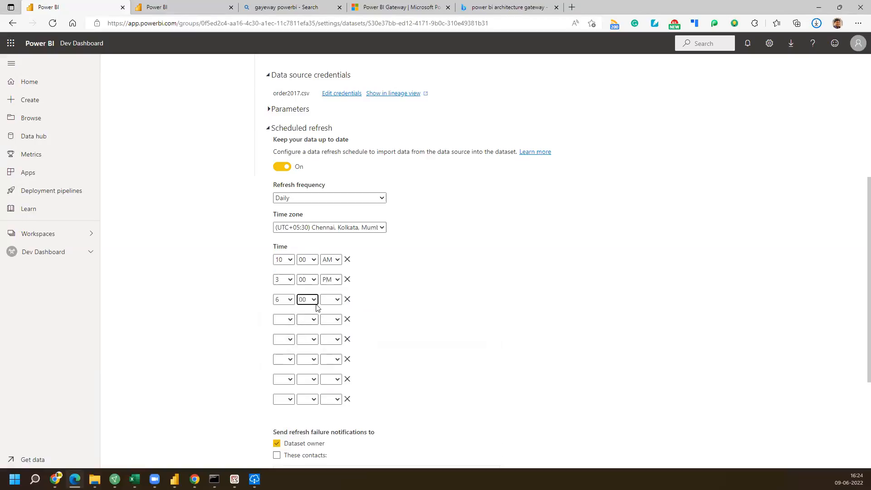
left_click(333, 299)
left_click(328, 320)
Step: Leave the fourth time slot empty and return to the Bing gateway search results
left_click(284, 319)
left_click(417, 334)
left_click(293, 6)
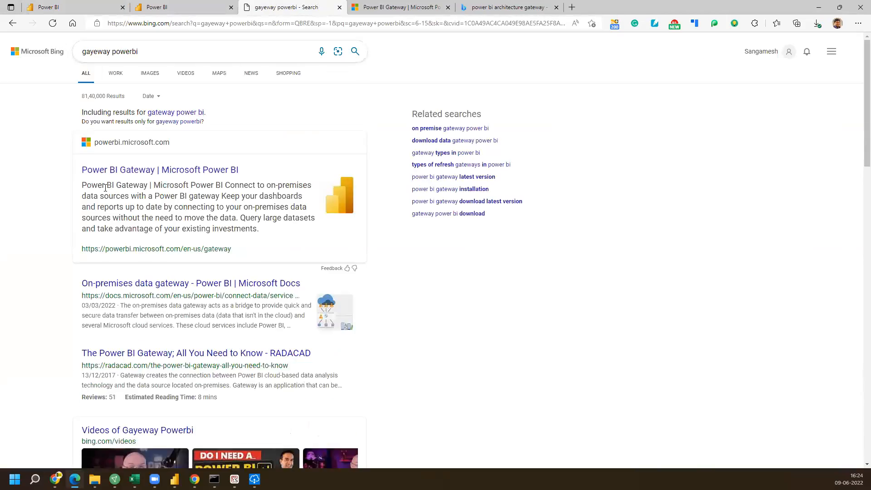
Step: Replace 'gayeway' in the Bing search with 'lic' and search 'power bi license'
left_click_drag(111, 52, 81, 49)
key("BackSpace")
key("Delete")
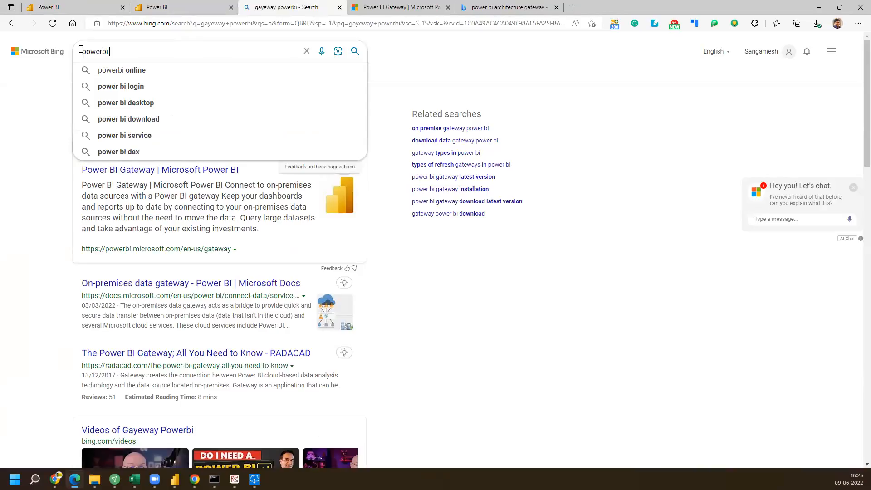
type("lic")
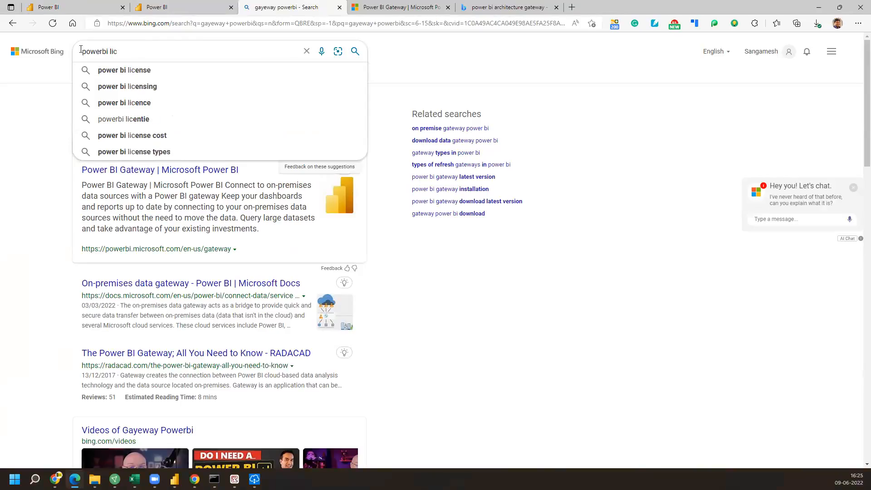
key("Down")
key("Return")
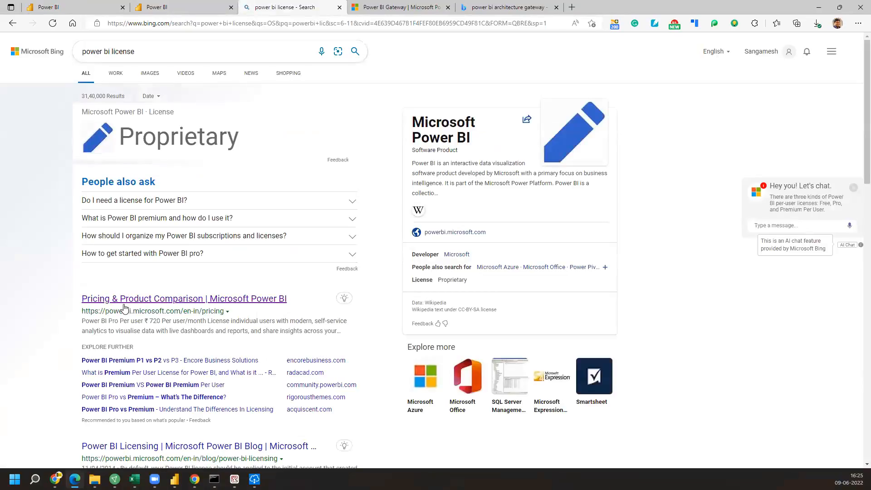
Step: Open the Pricing & Product Comparison page and highlight the Refresh rate row (8/day, 48/day)
left_click(125, 307)
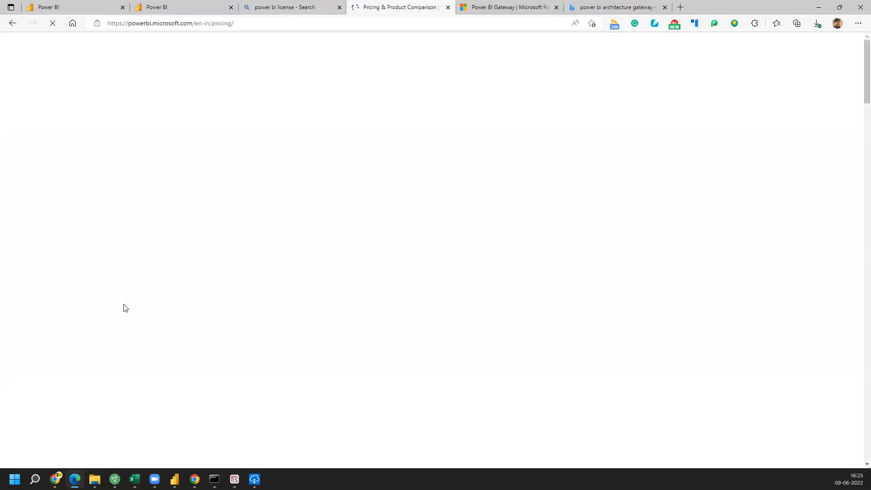
scroll(313, 321, "down", 10)
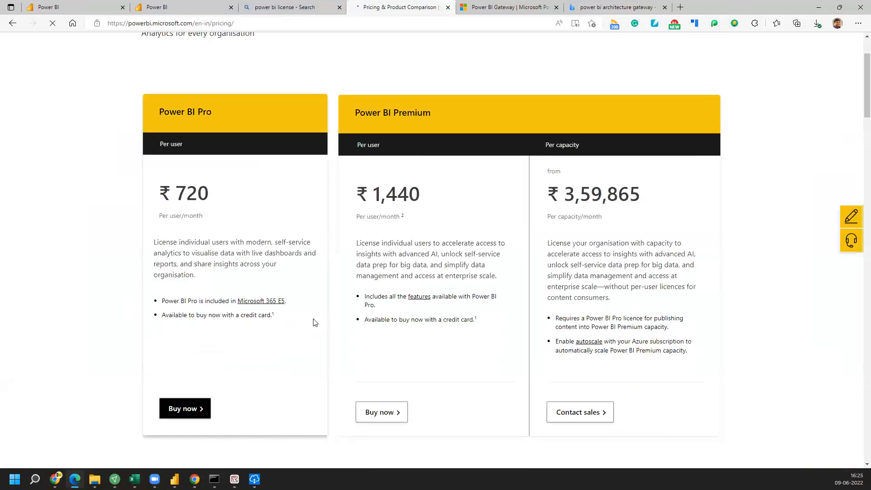
scroll(403, 249, "down", 15)
scroll(396, 229, "up", 3)
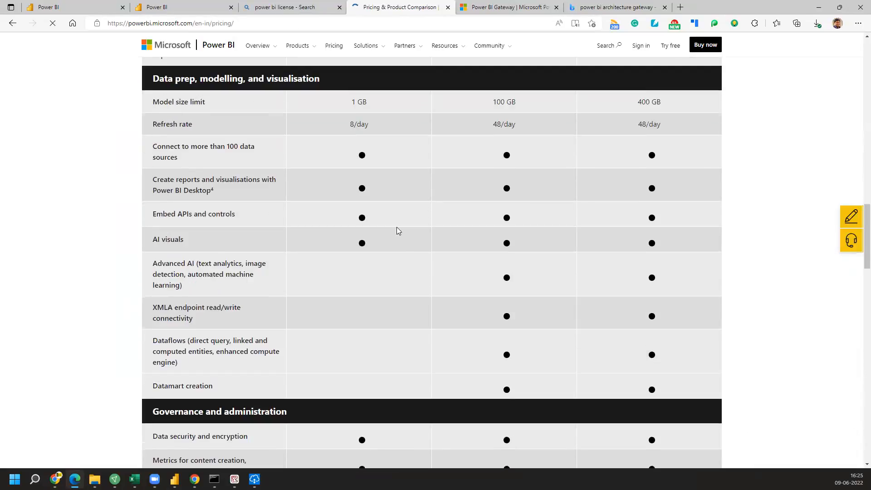
left_click_drag(152, 190, 651, 198)
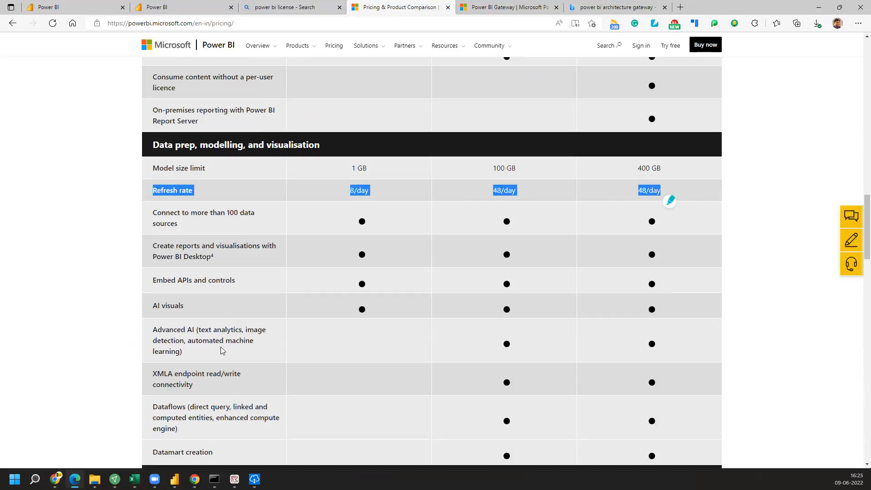
left_click(175, 479)
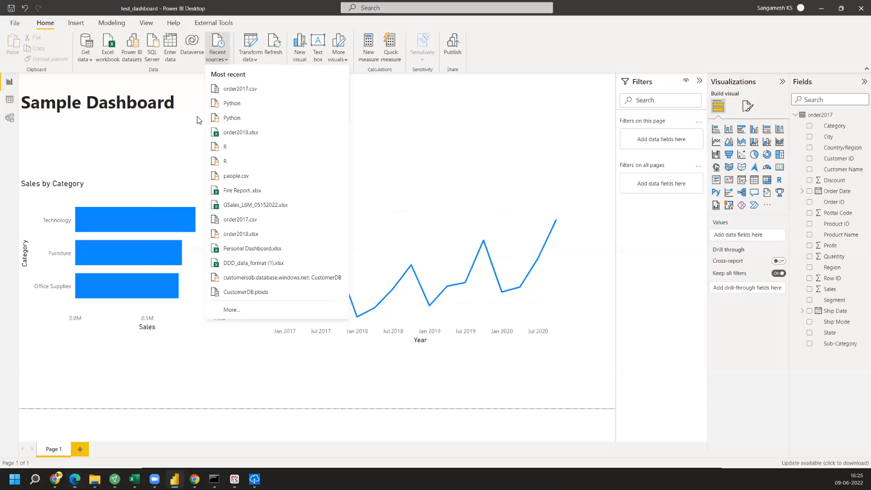
left_click(75, 479)
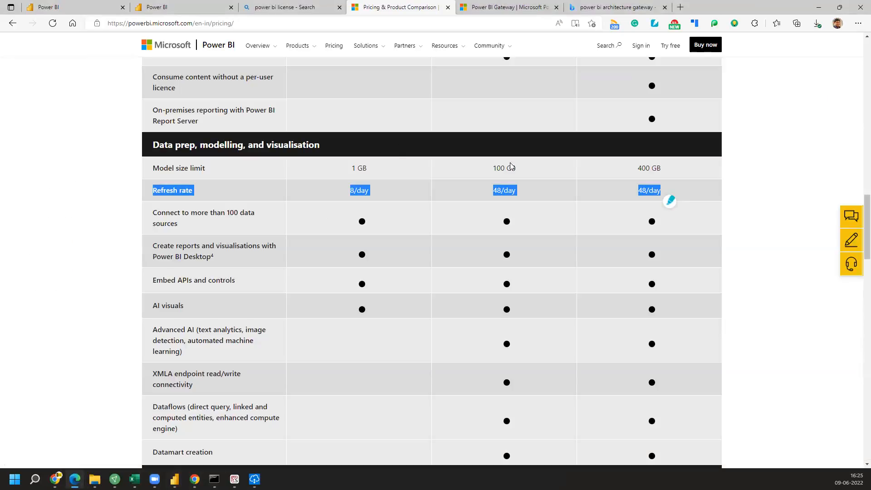
Step: Remove the five empty time slots from the daily refresh schedule
left_click(73, 7)
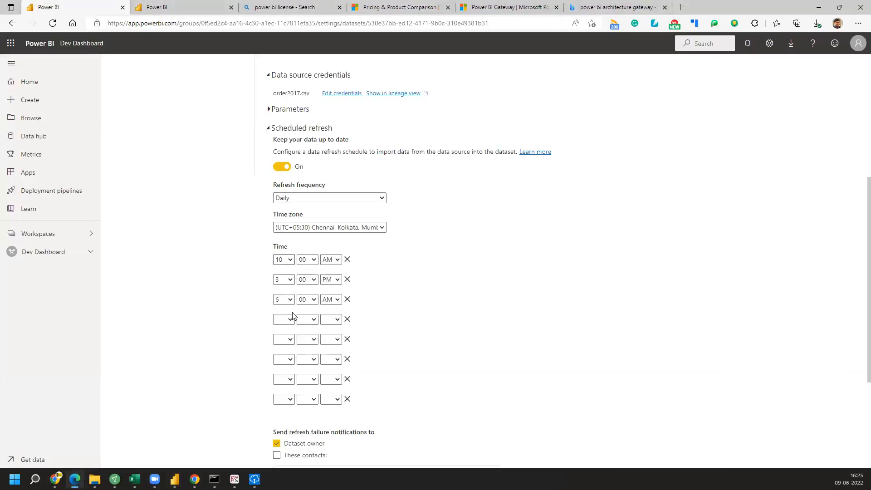
left_click(347, 399)
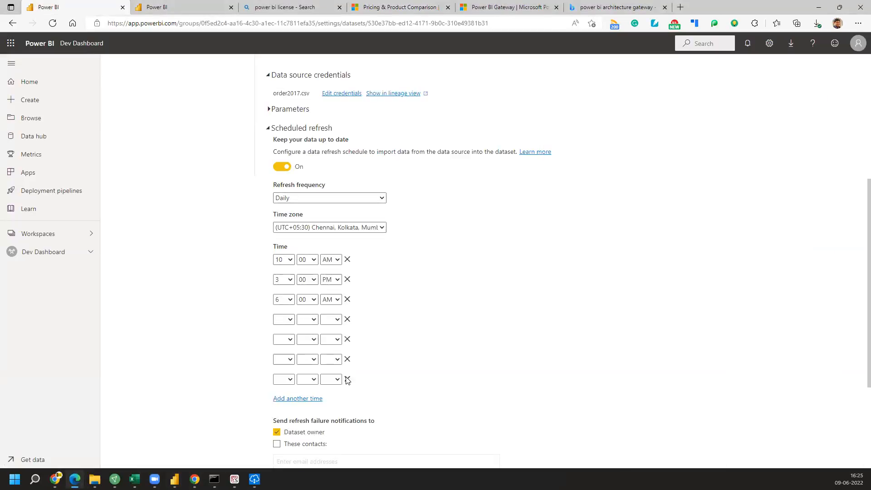
left_click(347, 378)
left_click(347, 359)
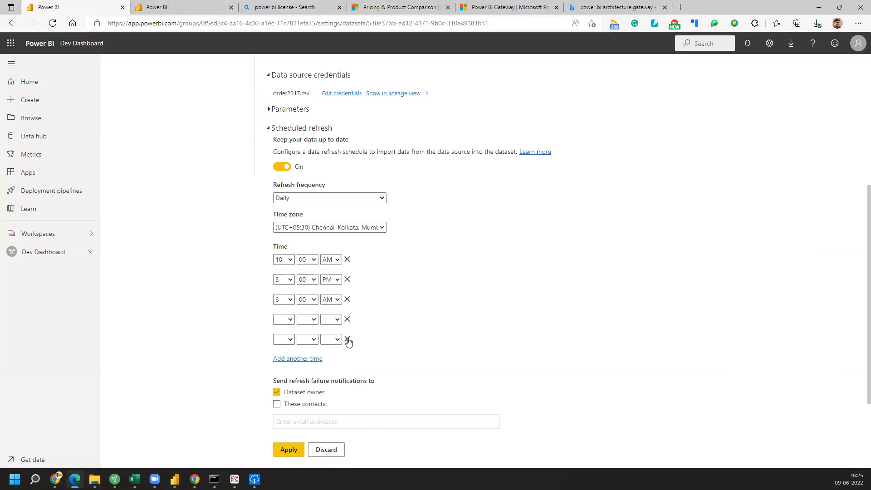
left_click(346, 339)
left_click(347, 319)
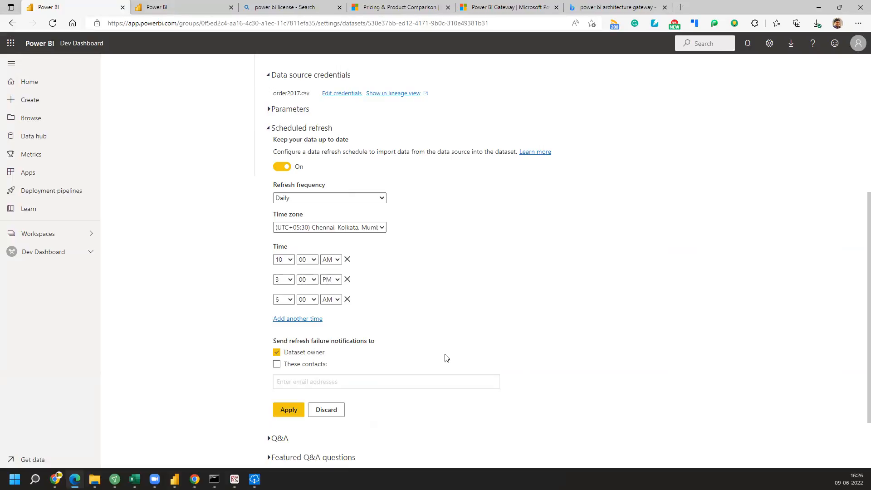
Step: Set the third refresh time to 4:30 PM and apply the schedule
left_click(286, 300)
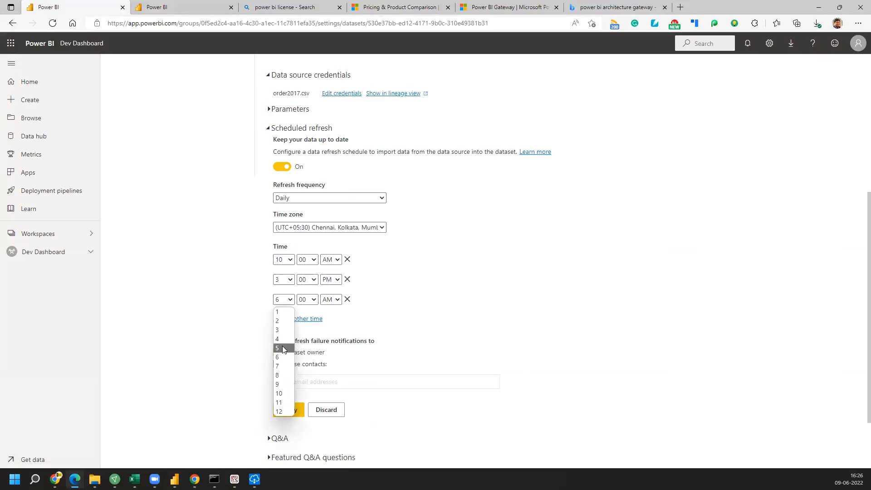
left_click(281, 339)
left_click(311, 320)
left_click(331, 300)
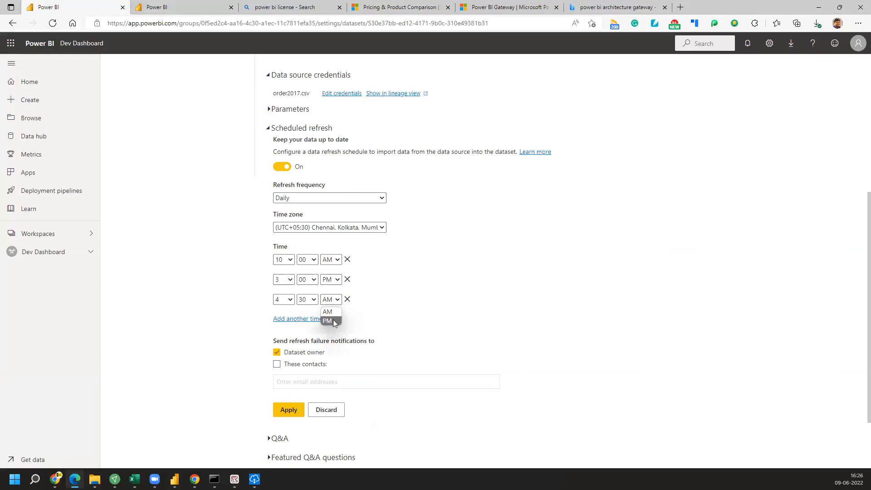
left_click(333, 319)
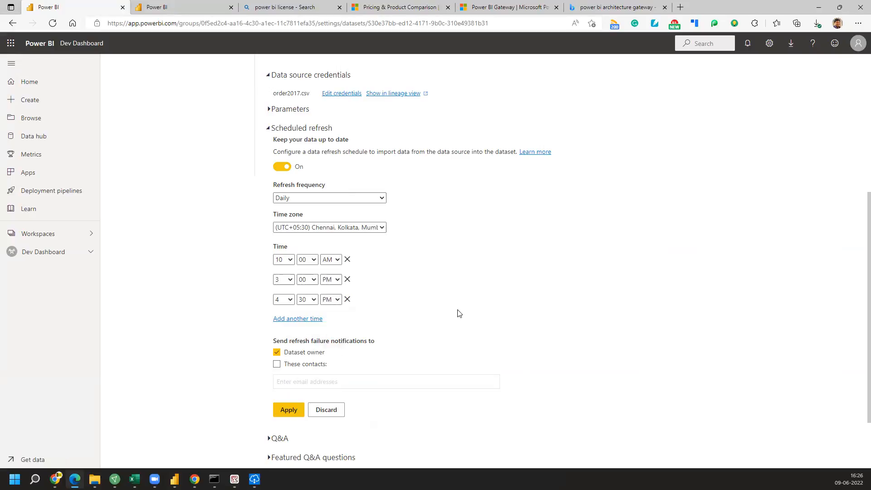
left_click(284, 411)
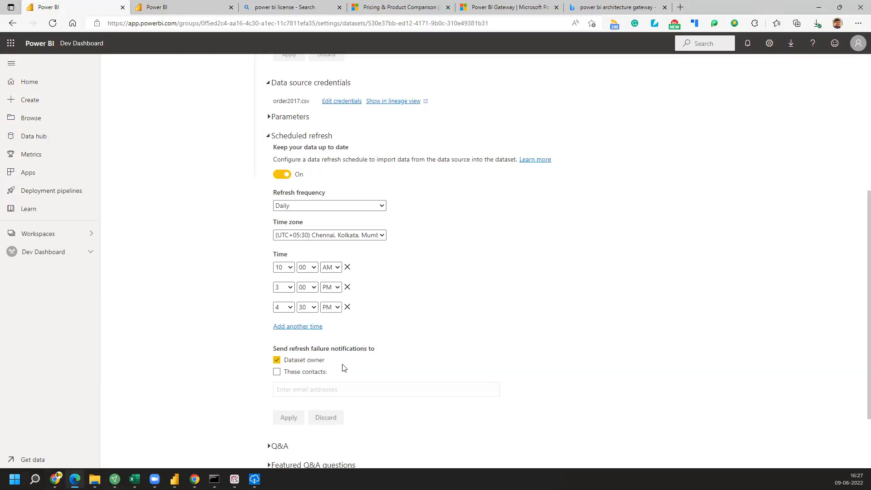
Step: Add a suggested contact to receive refresh failure notifications and apply the settings
left_click(277, 372)
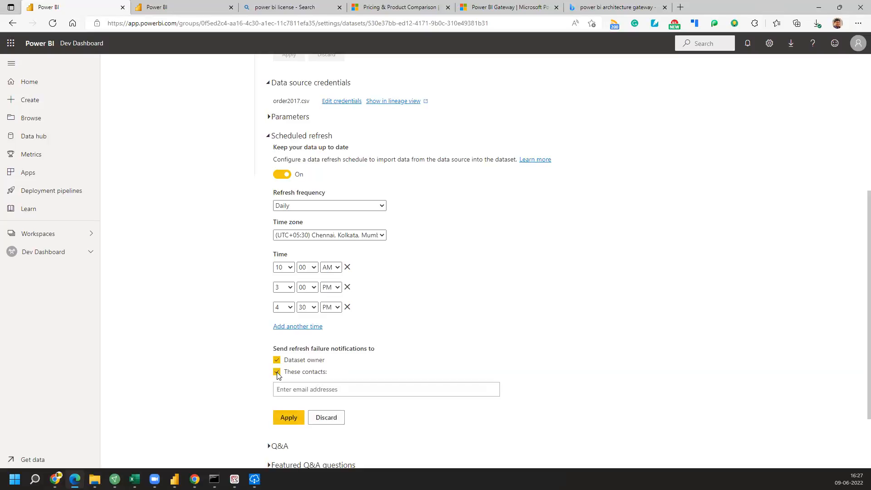
left_click(293, 390)
type("va")
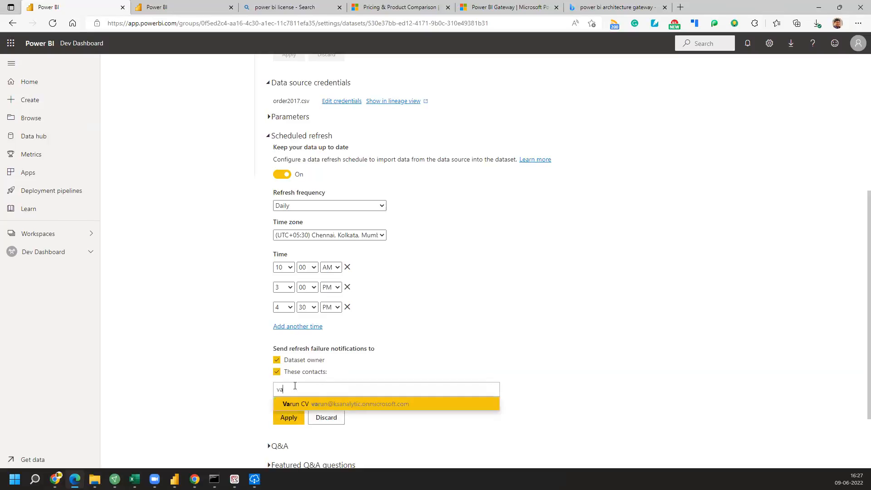
key("Return")
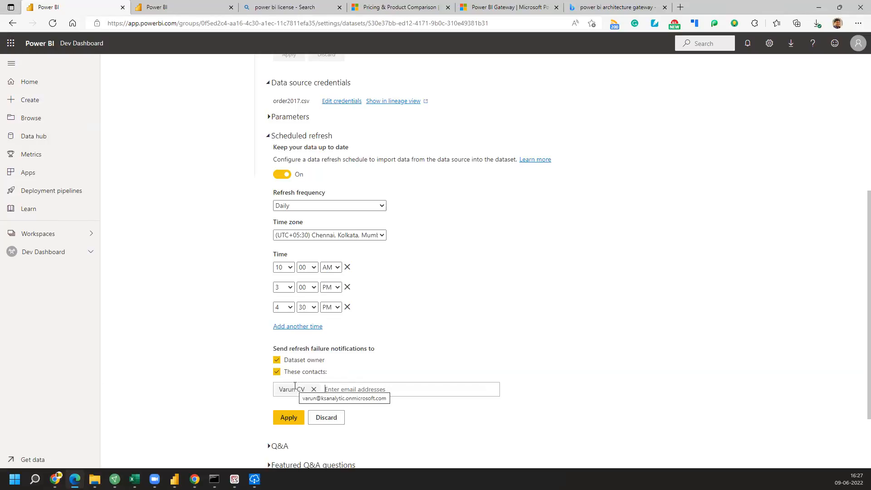
left_click(290, 418)
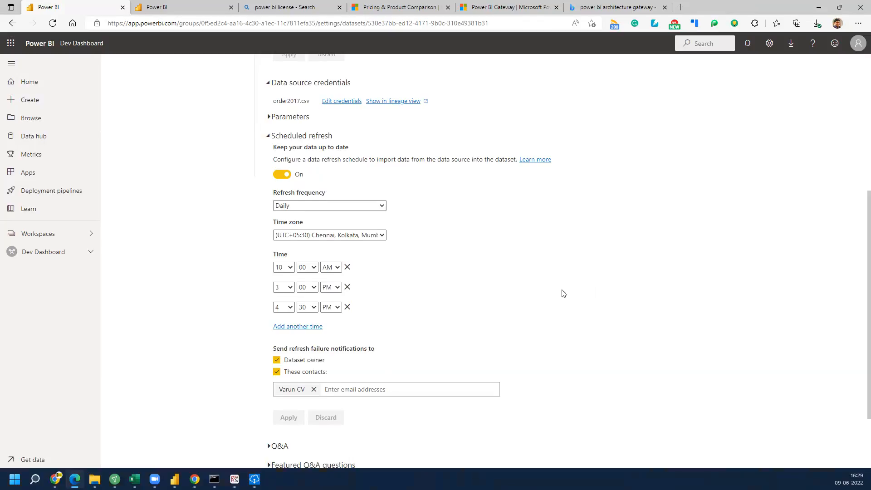
scroll(562, 293, "up", 5)
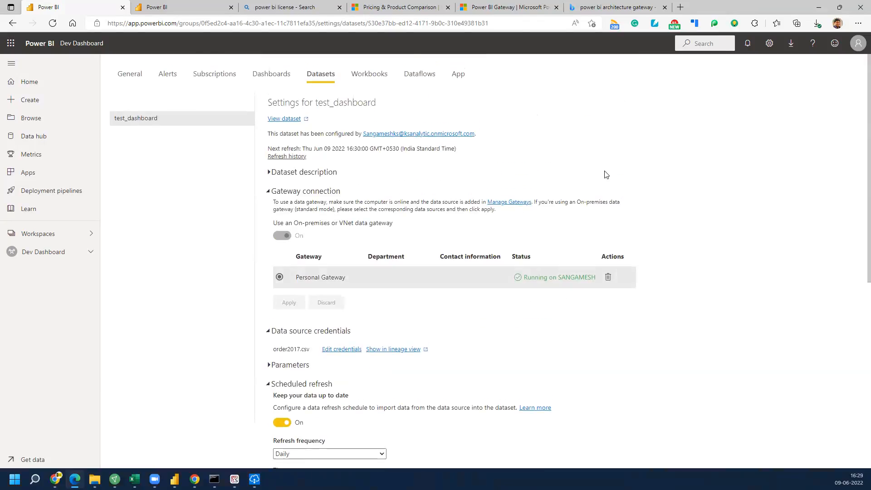
left_click(295, 157)
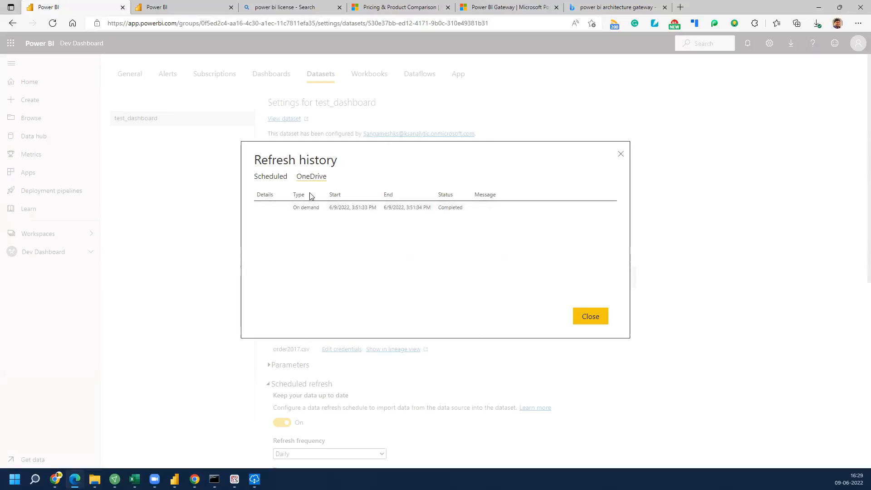
left_click(276, 177)
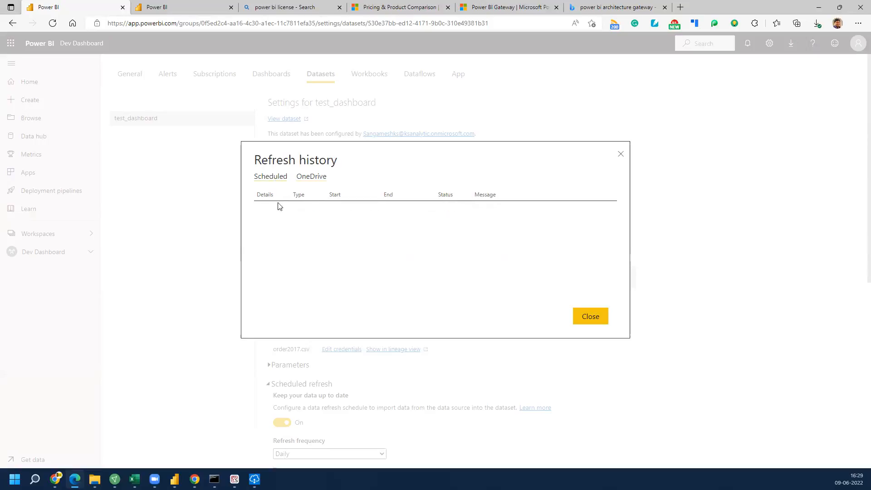
left_click(305, 177)
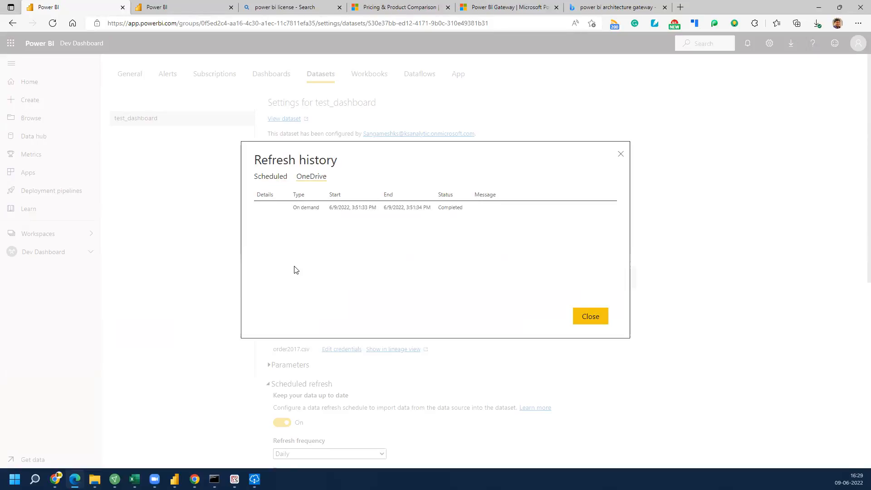
left_click(589, 316)
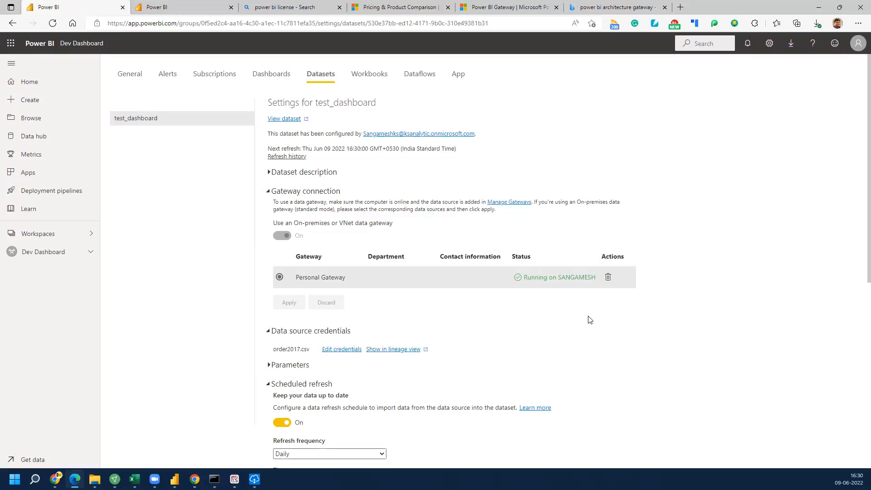
Step: Open the Downloads folder in File Explorer and scroll down to the PBIX files
left_click(95, 479)
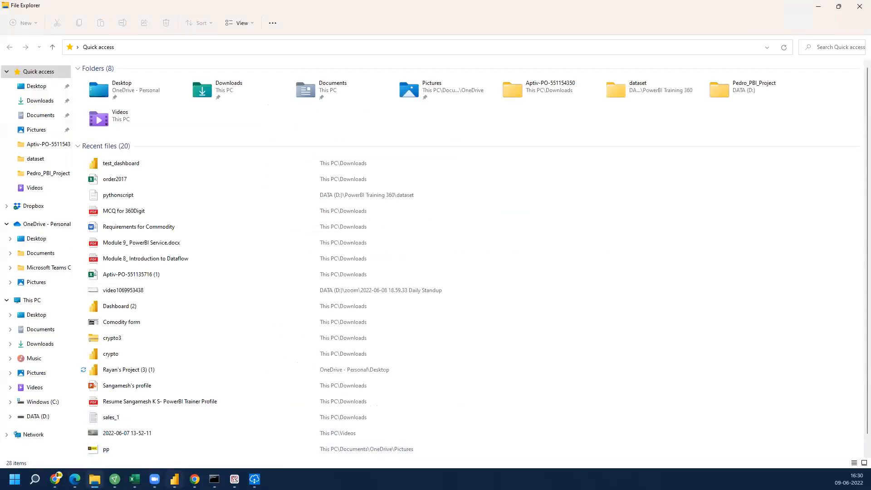
scroll(235, 299, "down", 1)
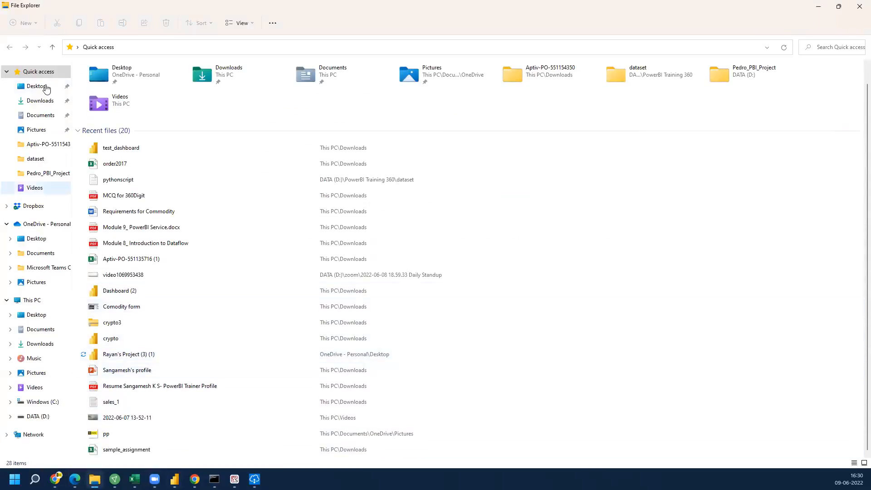
left_click(40, 101)
scroll(172, 418, "down", 5)
scroll(172, 418, "down", 20)
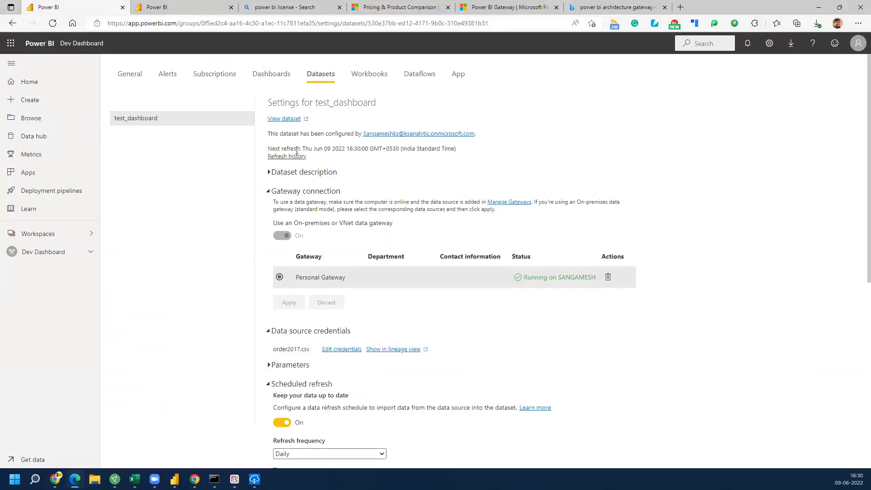
left_click_drag(300, 149, 458, 154)
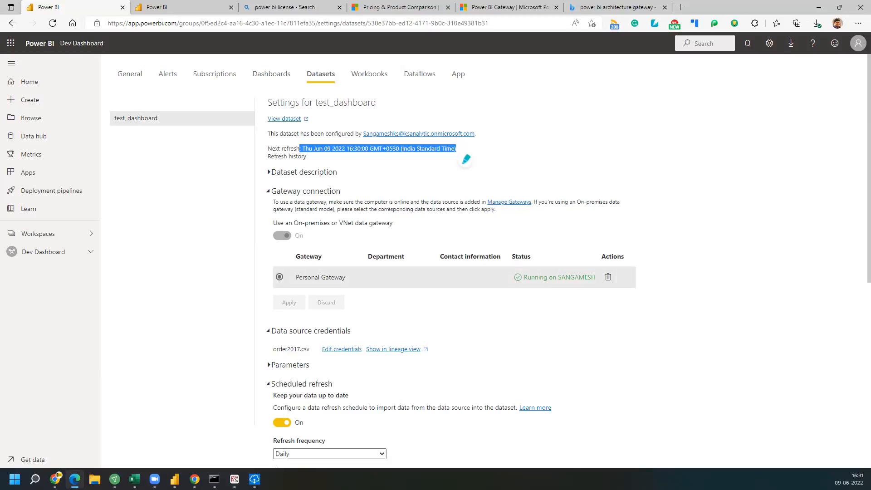
left_click(176, 477)
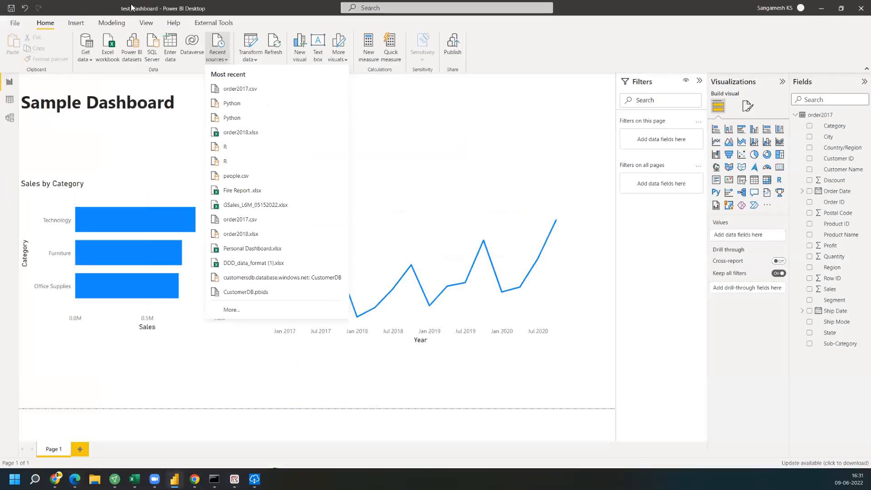
left_click(86, 50)
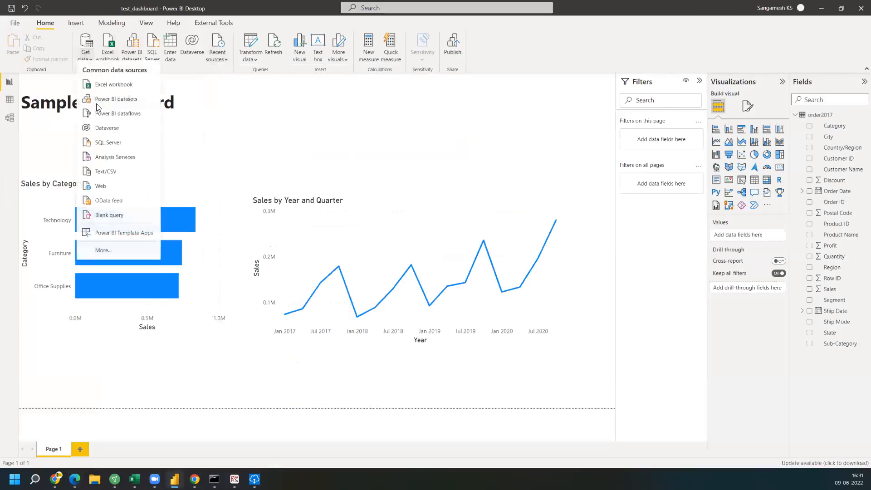
left_click(128, 253)
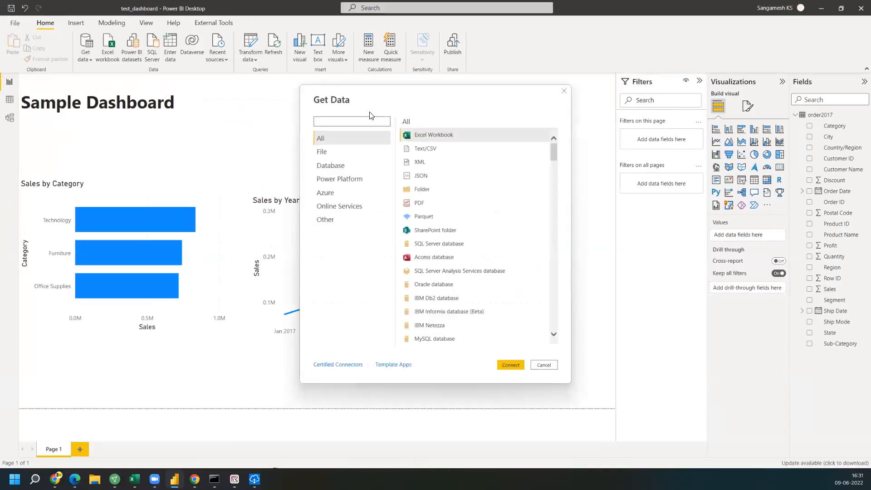
type("shaqre")
key("BackSpace")
key("BackSpace")
key("BackSpace")
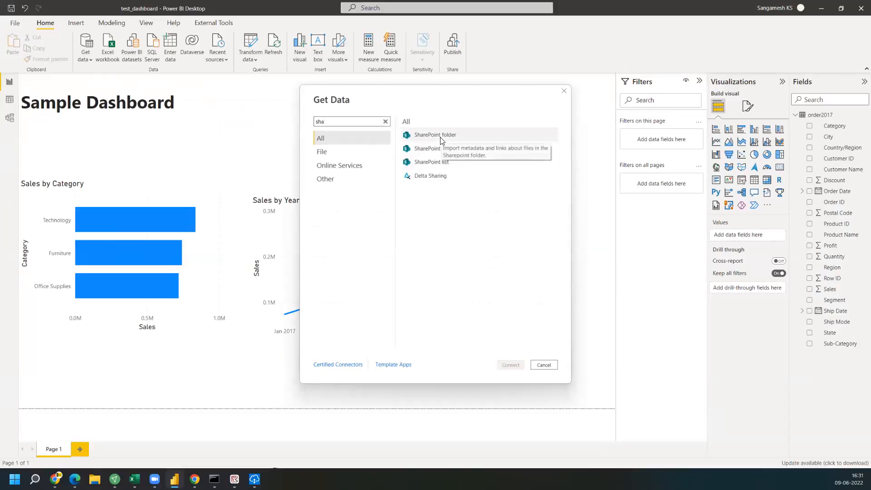
left_click(550, 367)
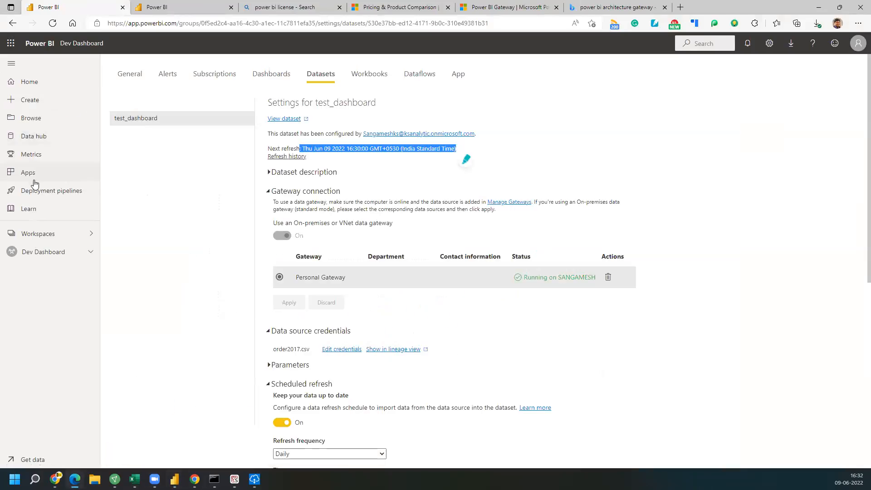
left_click(29, 236)
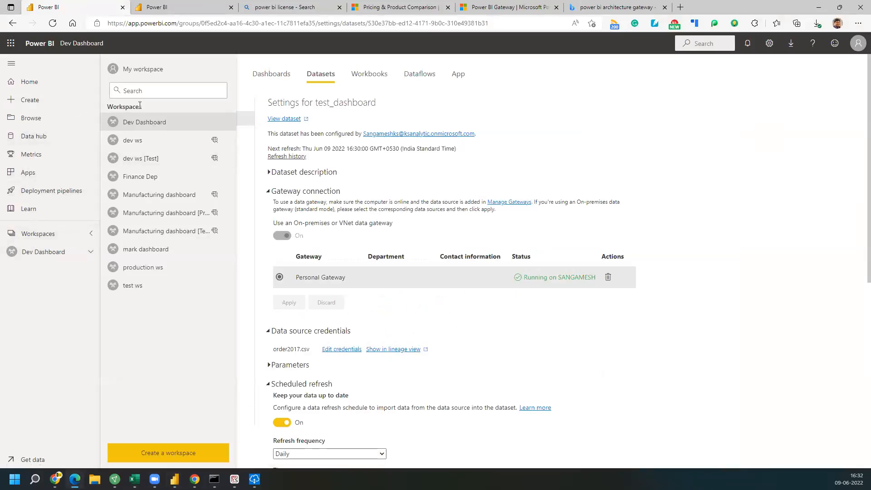
Step: Open the Dev Dashboard workspace and its Access settings
left_click(156, 126)
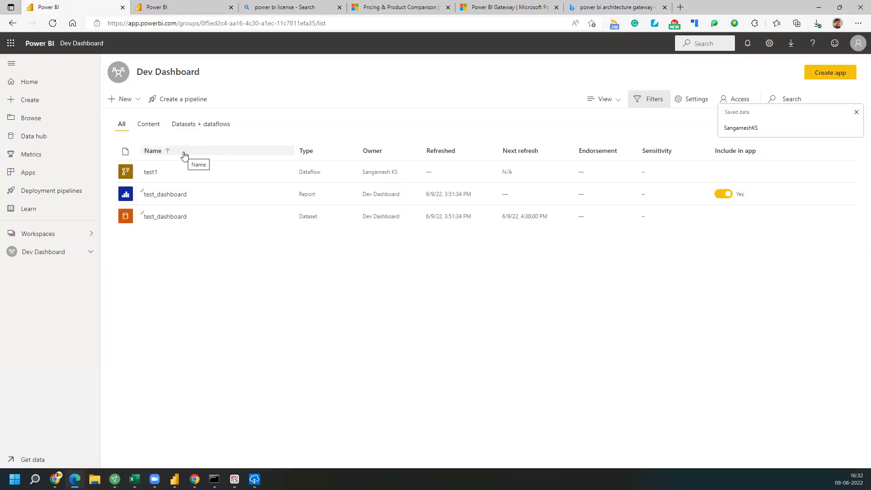
left_click(737, 99)
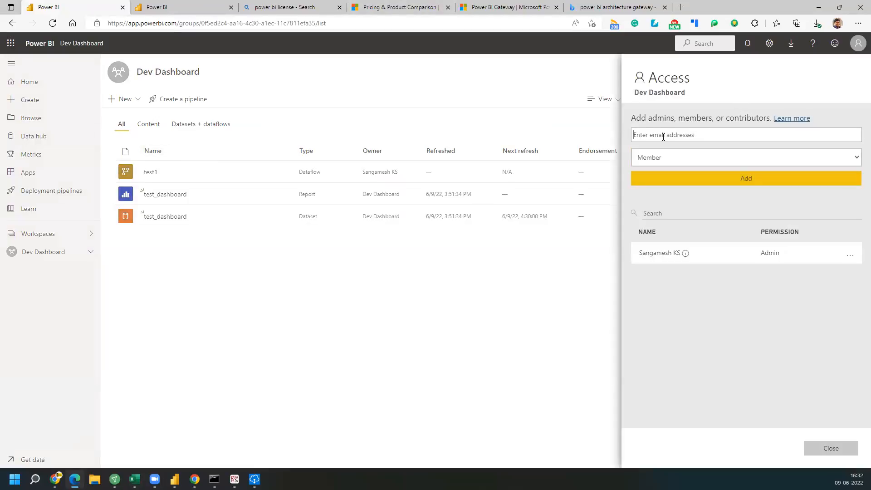
Step: Add a suggested user to the Dev Dashboard workspace with the Viewer role
left_click(663, 137)
type("varu")
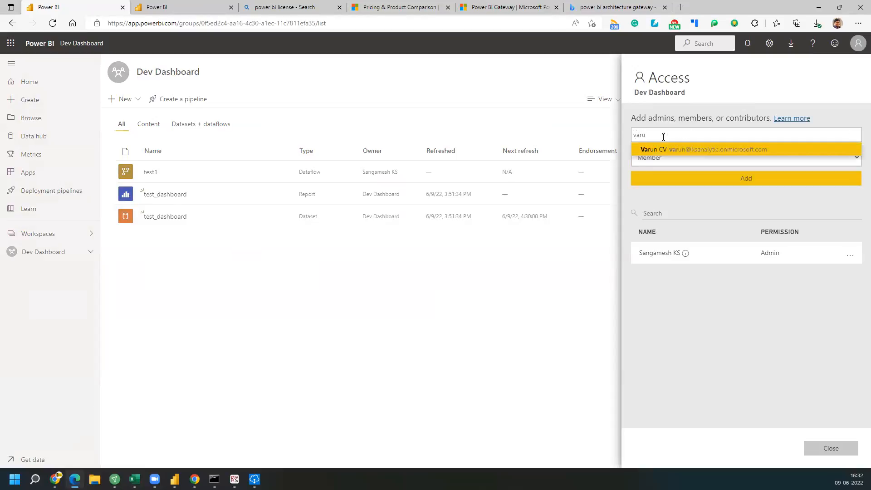
key("Return")
left_click(663, 161)
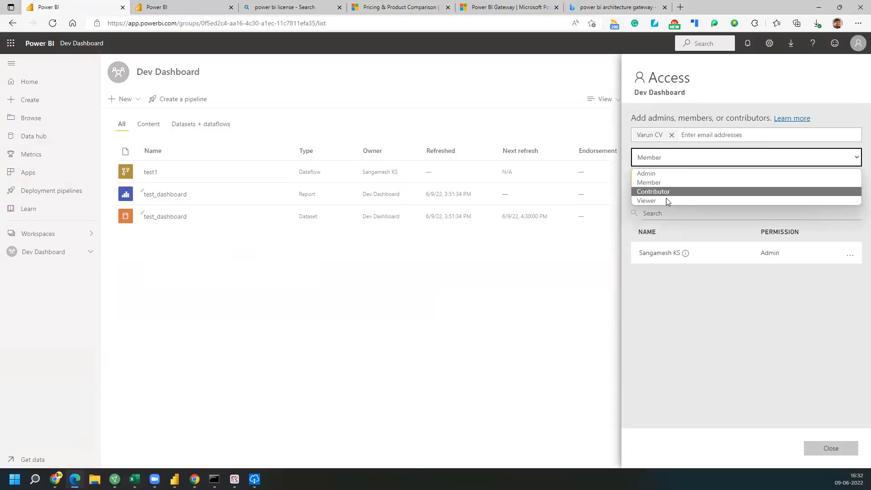
left_click(663, 200)
left_click(699, 180)
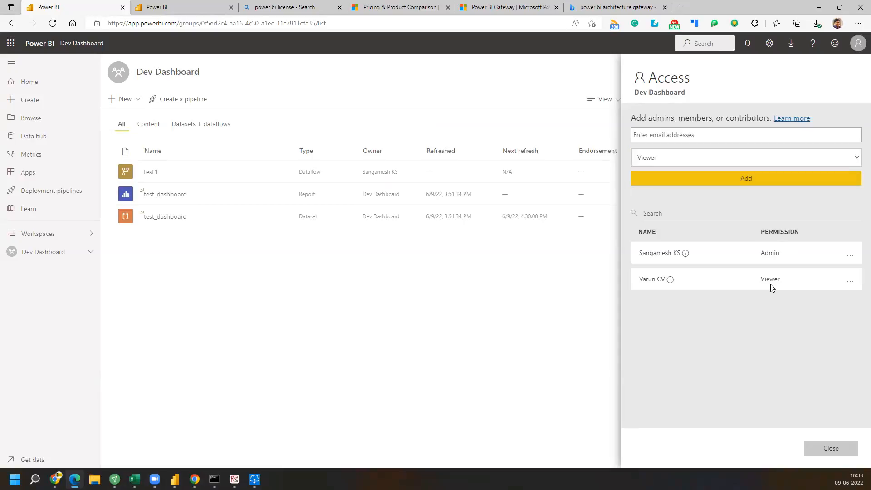
mouse_move(771, 284)
left_click(739, 160)
left_click(254, 479)
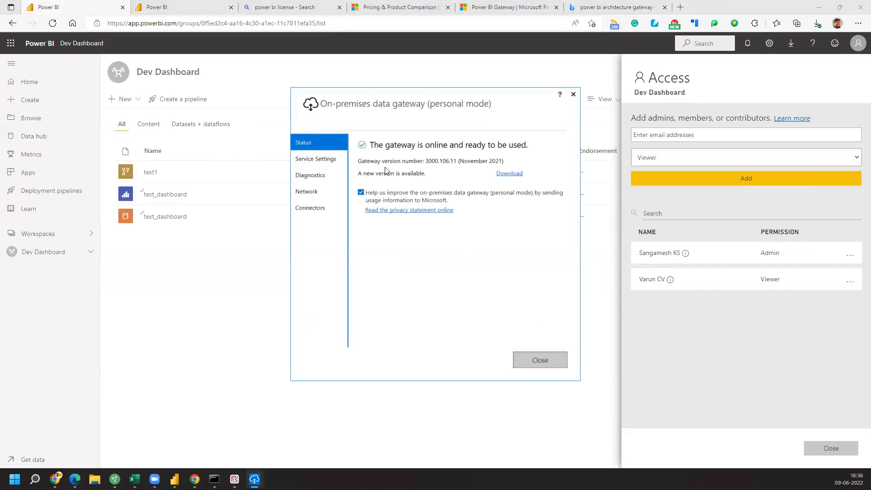
Step: Review the gateway's restart options, then close the gateway window and workspace access panel
left_click(322, 162)
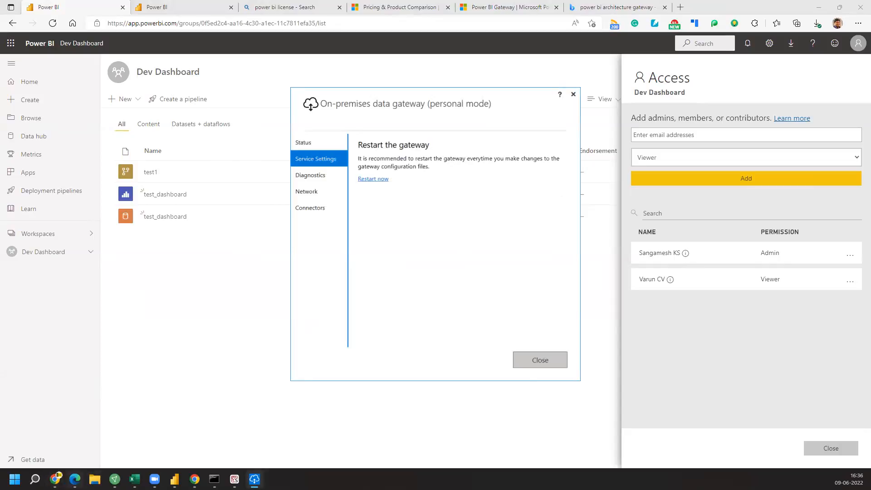
left_click(296, 286)
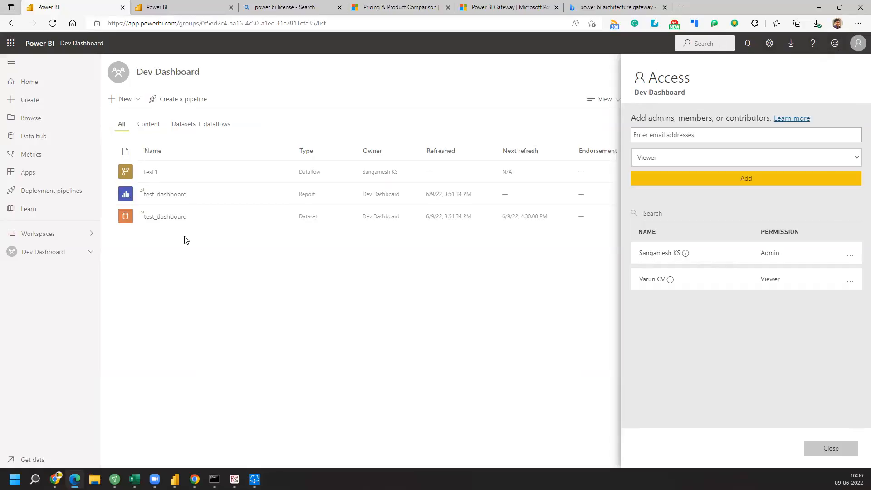
left_click(244, 229)
Step: Open test_dashboard's dataset settings and review its Gateway connection and Scheduled refresh sections
left_click(283, 216)
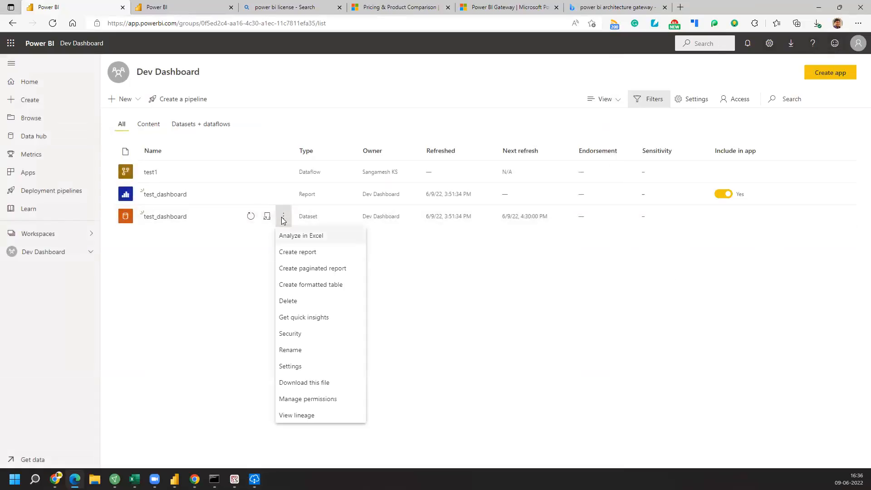
left_click(297, 366)
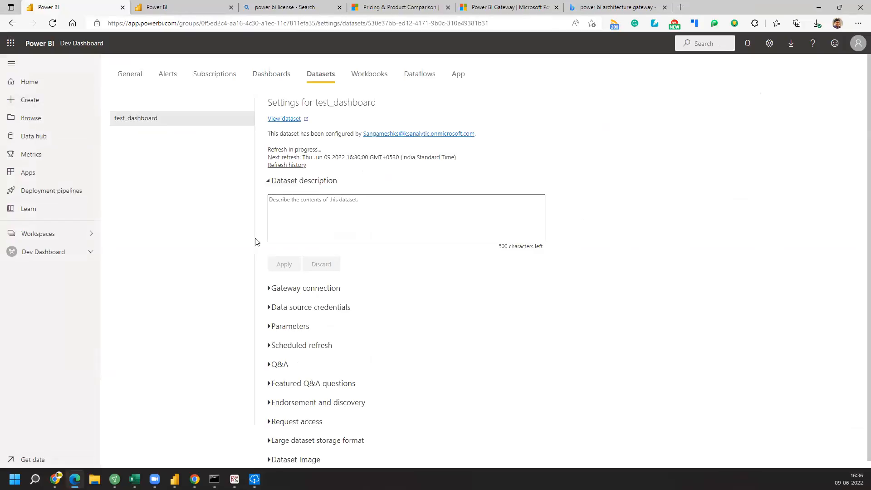
scroll(311, 405, "down", 1)
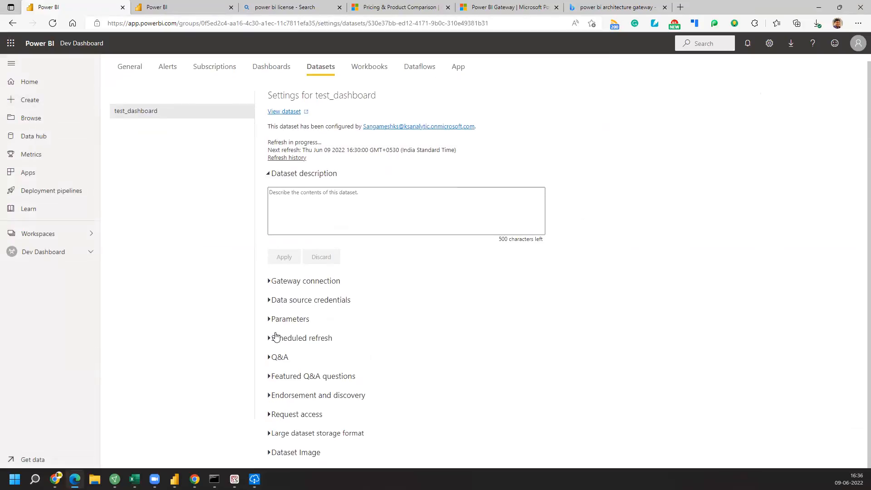
left_click(271, 281)
scroll(279, 380, "down", 3)
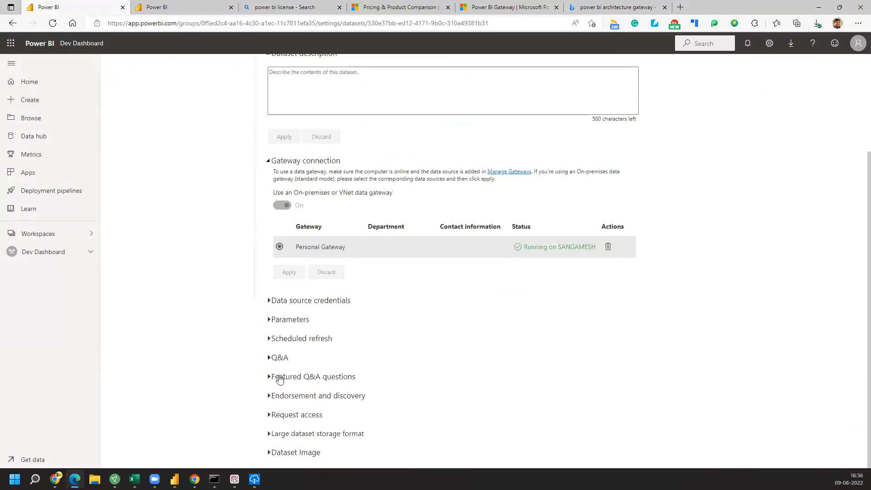
left_click(269, 338)
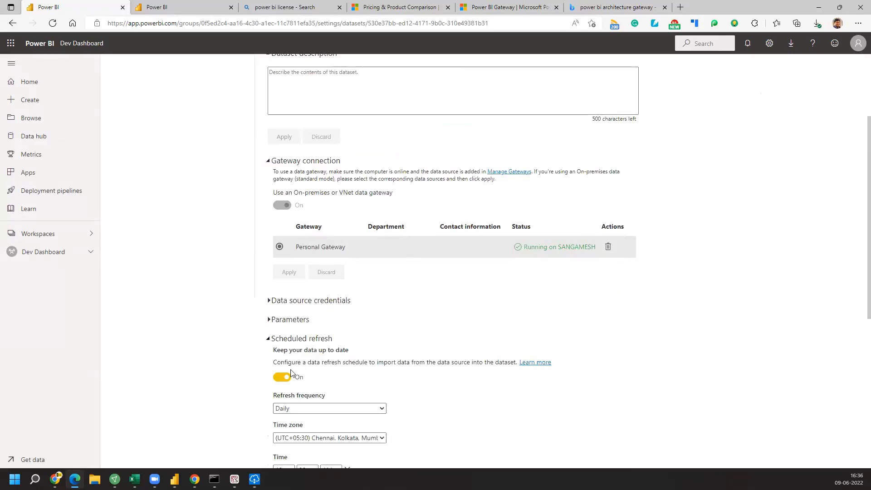
scroll(351, 442, "down", 1)
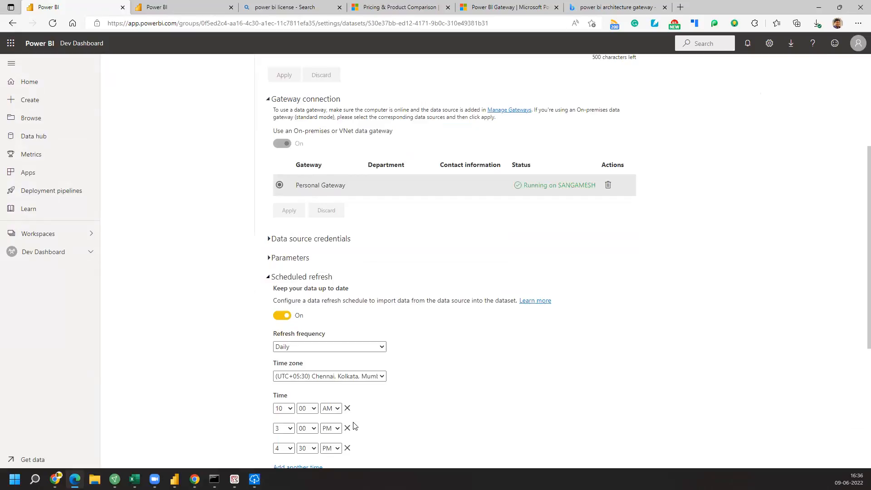
scroll(362, 354, "up", 4)
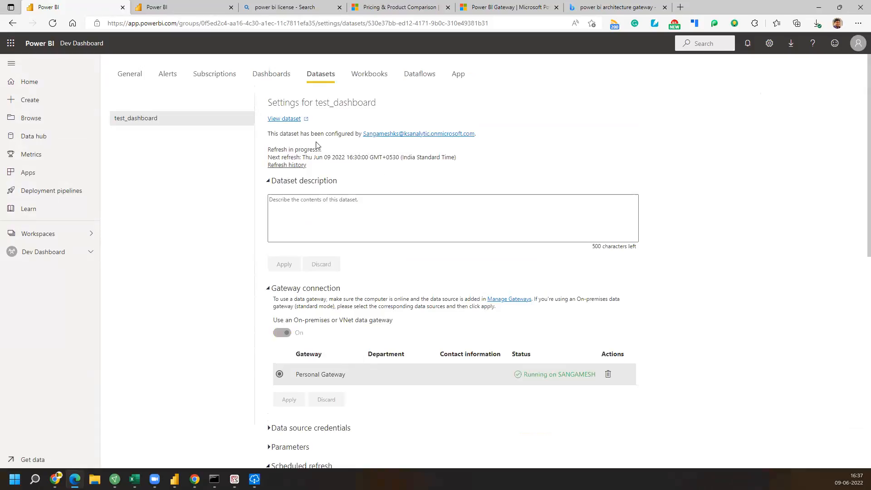
left_click(284, 165)
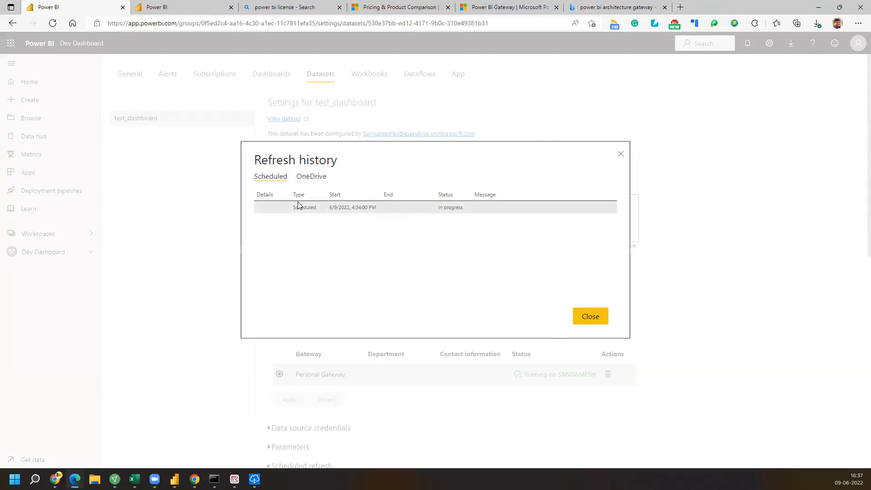
left_click(313, 177)
left_click(277, 178)
left_click(588, 316)
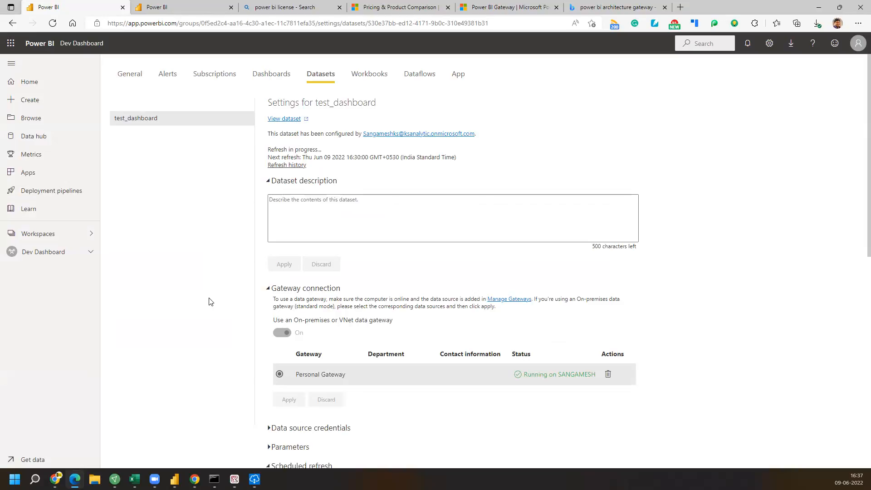
Step: Reload the test_dashboard dataset settings page from the address bar
left_click(237, 26)
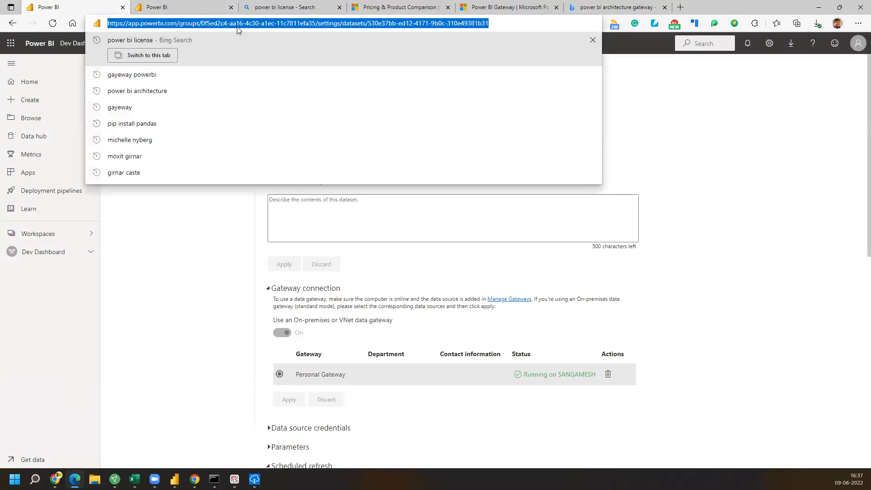
key("Return")
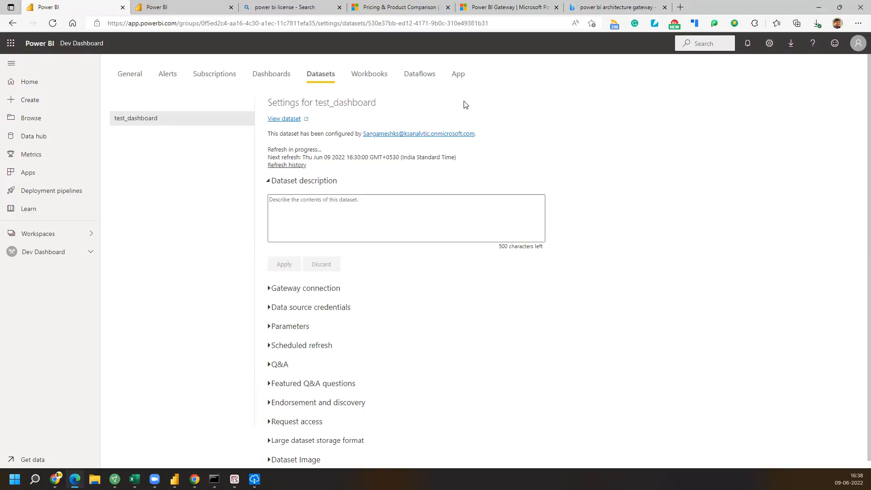
left_click(79, 236)
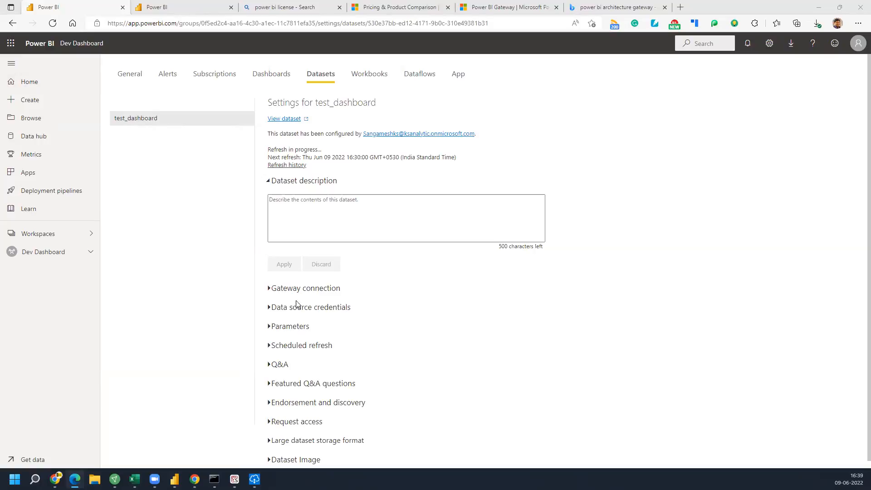
Step: Change the third daily refresh time from 4:30 PM to 5:00 PM and apply it
left_click(273, 332)
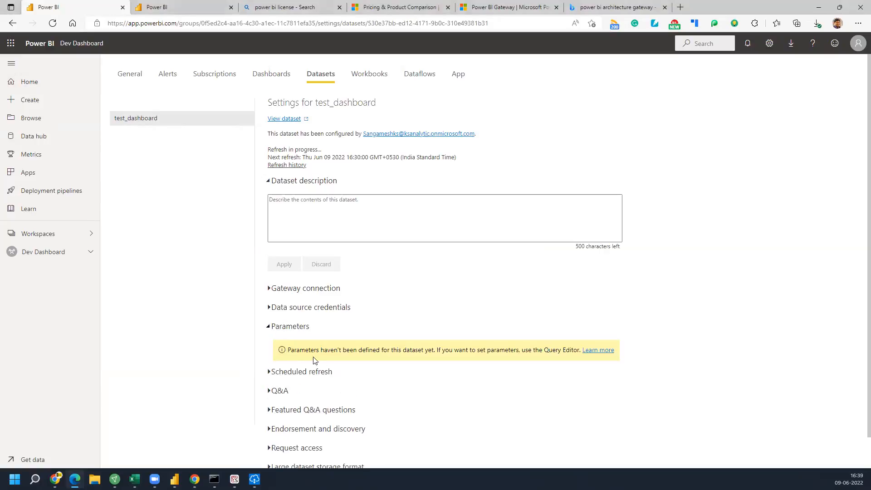
left_click(269, 373)
scroll(330, 295, "down", 5)
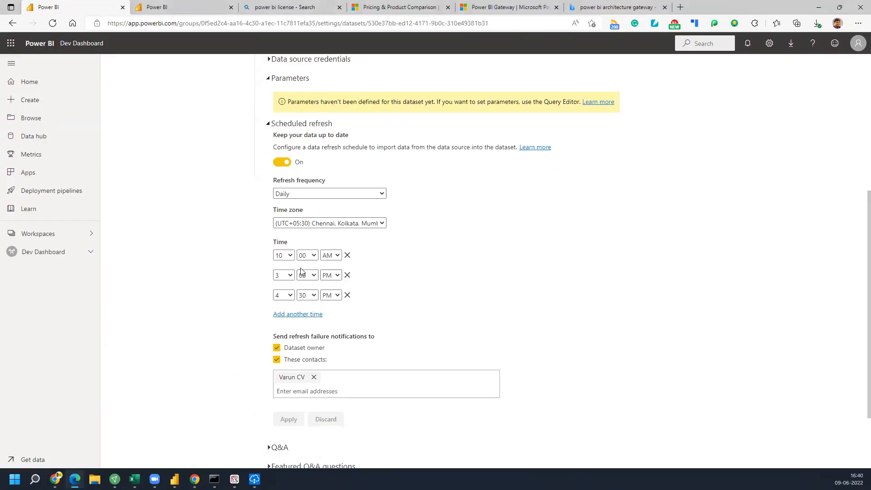
left_click(290, 295)
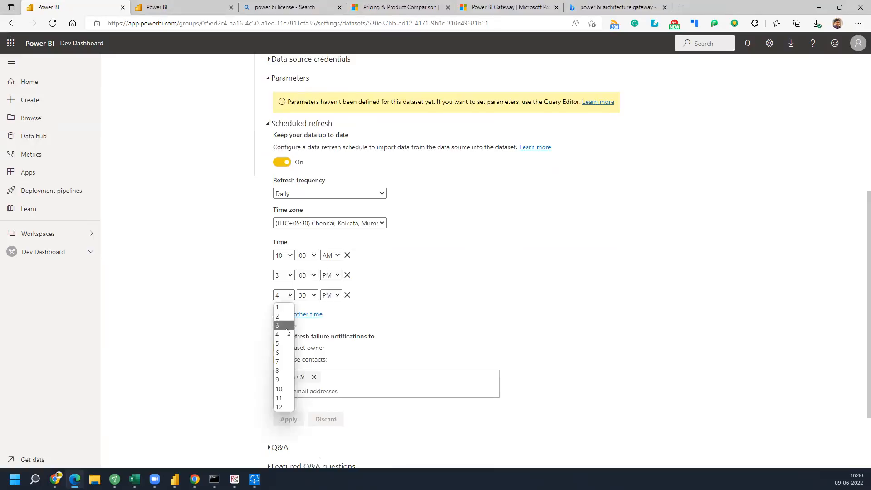
left_click(279, 343)
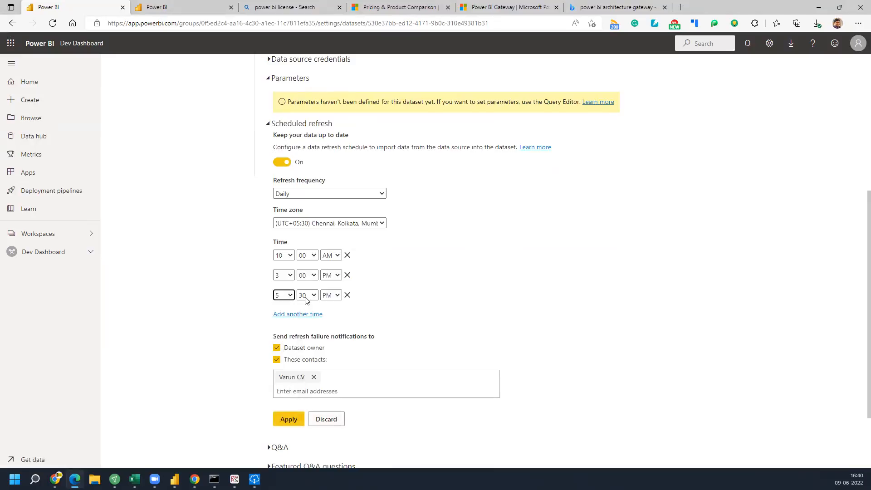
left_click(308, 295)
left_click(307, 308)
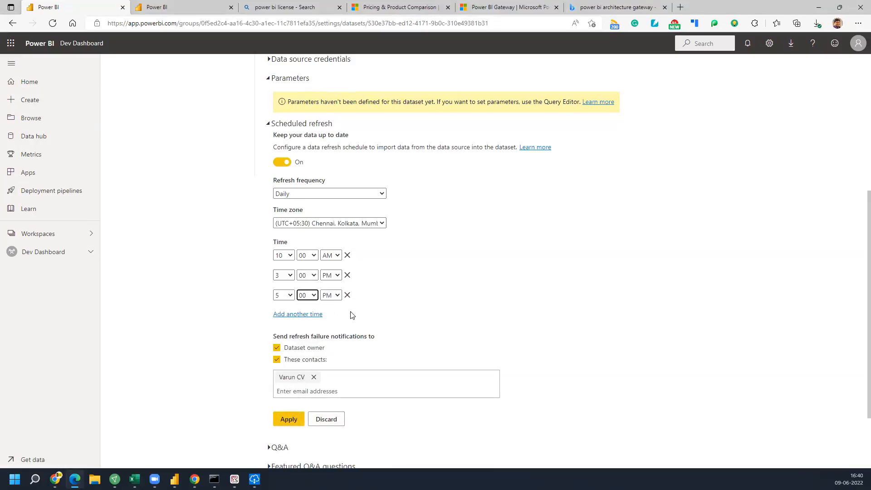
left_click(293, 420)
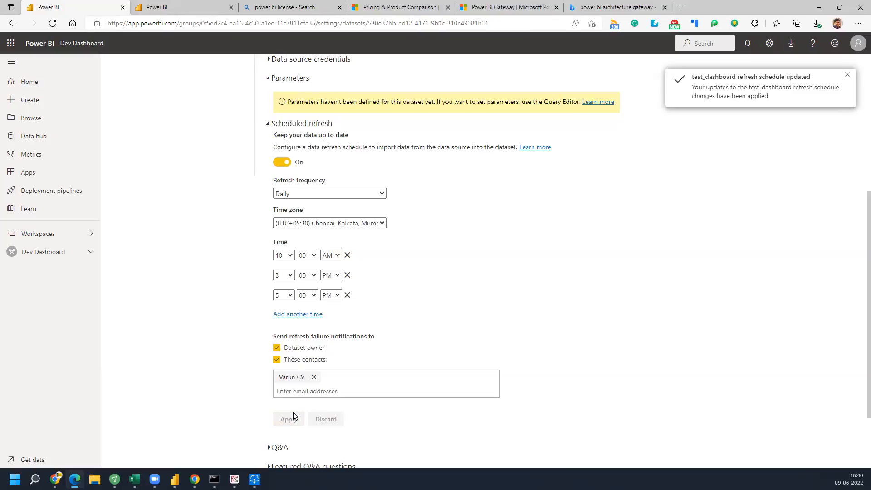
scroll(377, 195, "up", 5)
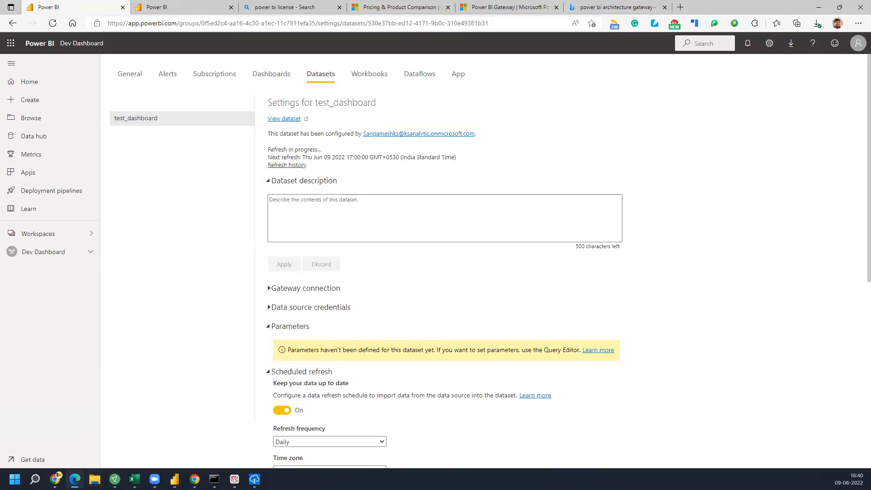
left_click(95, 479)
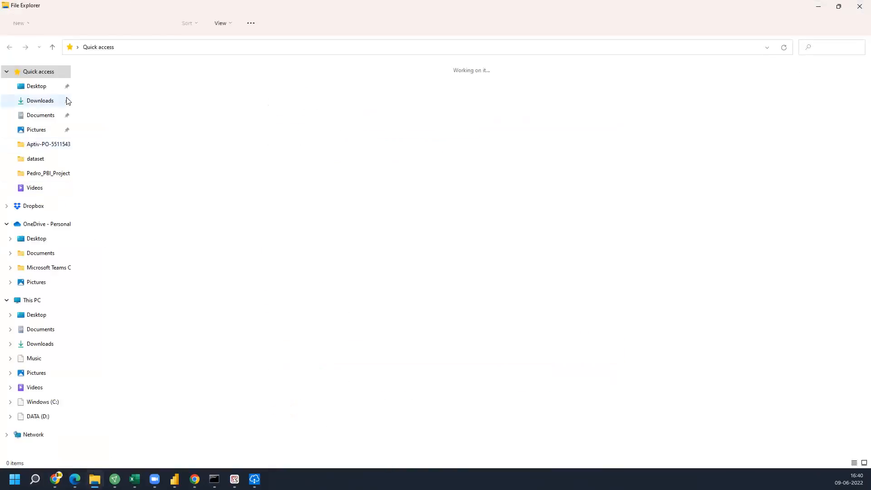
Step: Move the order2017 file from Downloads onto the DATA (D:) drive
left_click(50, 103)
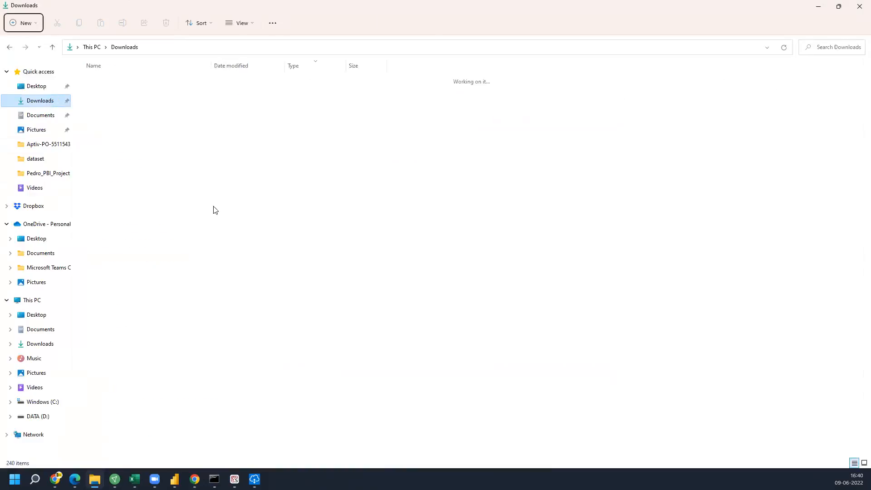
scroll(154, 451, "down", 20)
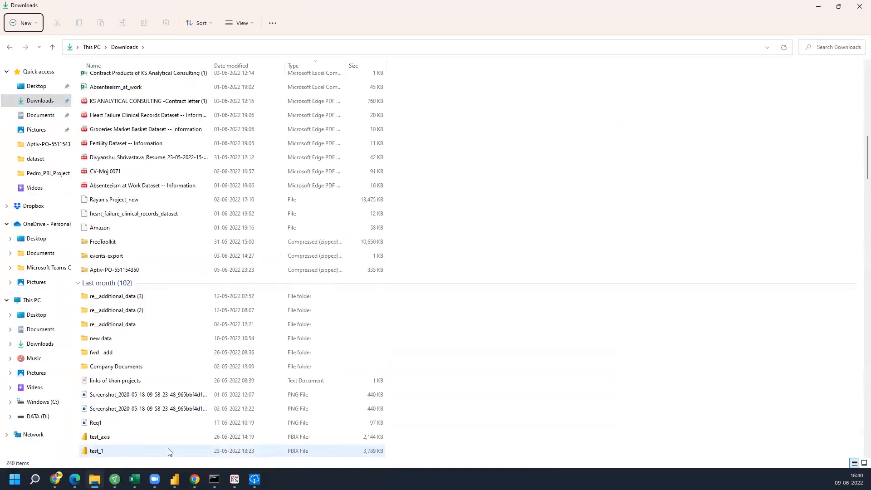
scroll(181, 457, "down", 20)
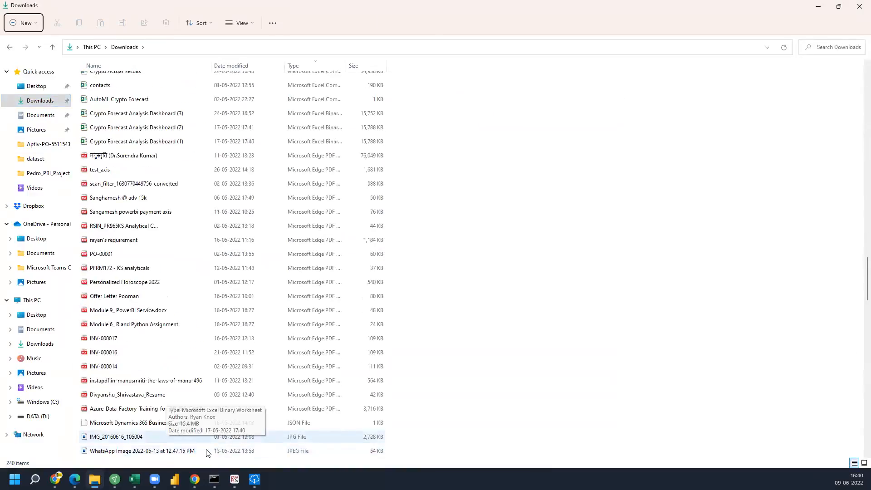
scroll(114, 453, "down", 20)
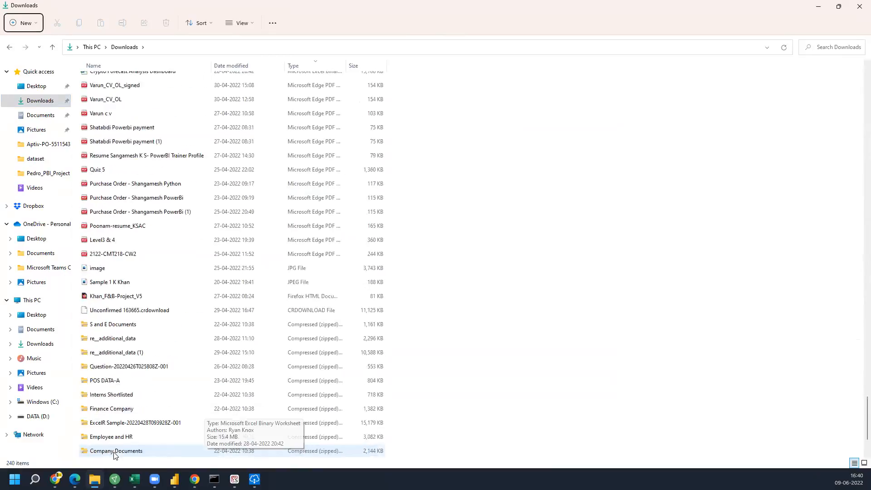
left_click(114, 454)
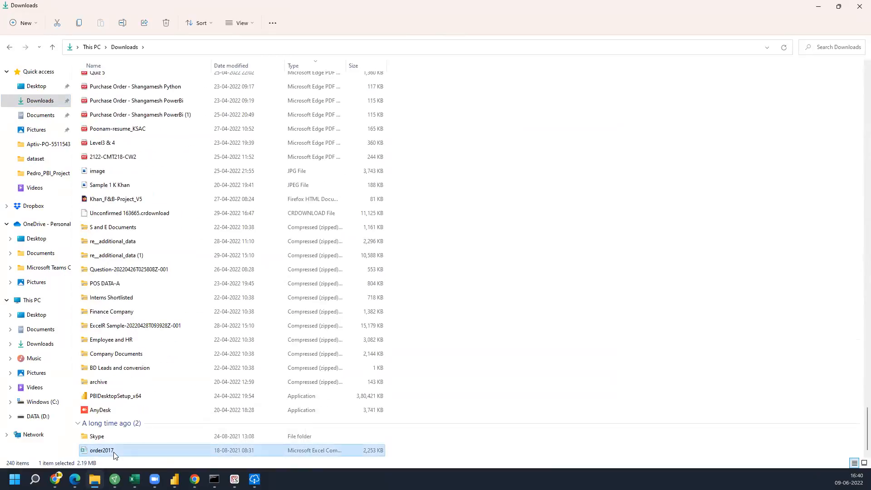
left_click(38, 417)
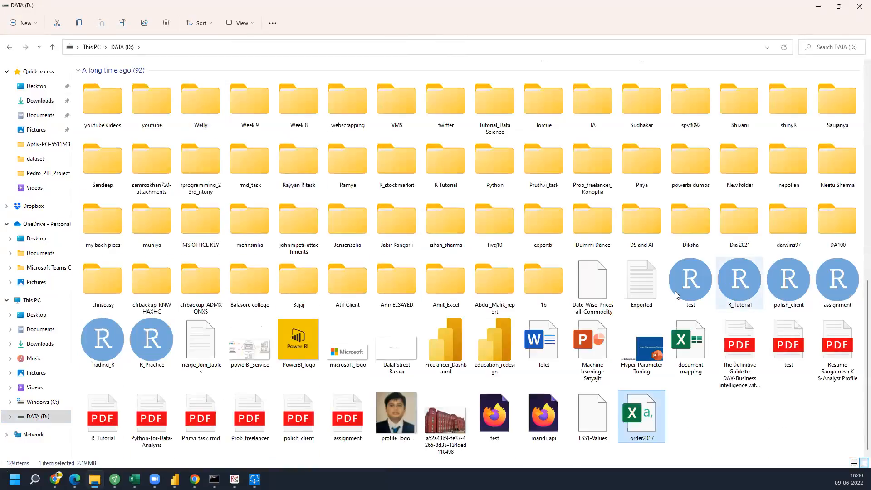
Step: Confirm order2017 is gone from Downloads, then bring up test_dashboard in Power BI Desktop
left_click(40, 101)
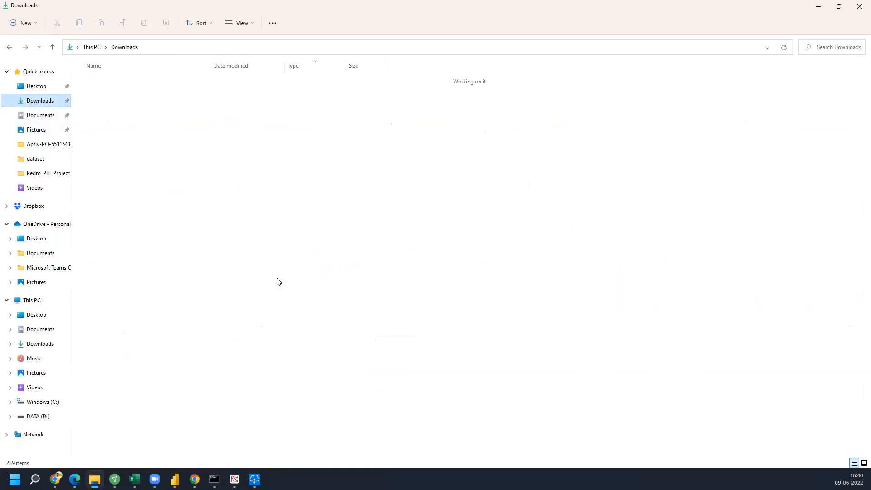
scroll(856, 274, "down", 12)
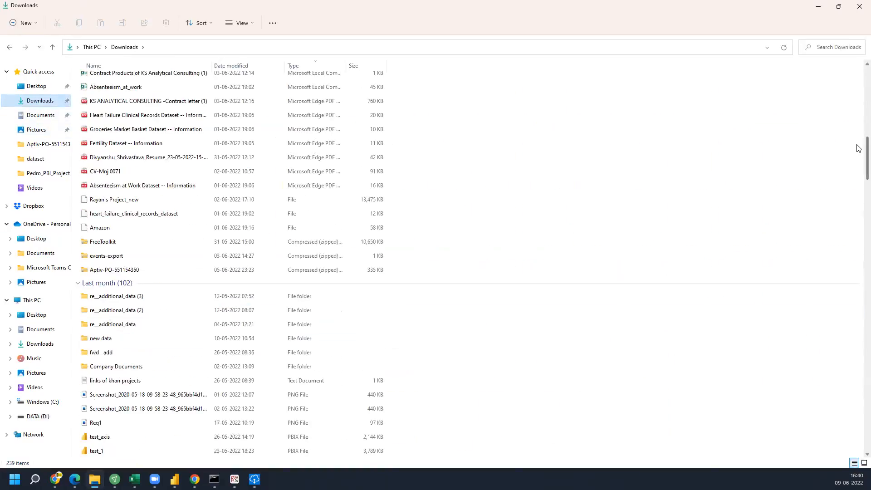
scroll(857, 146, "down", 20)
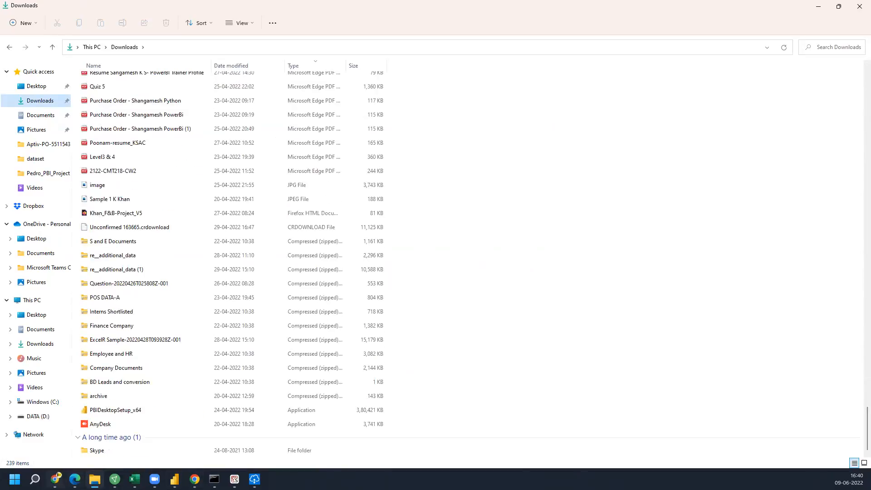
left_click(56, 479)
left_click(175, 479)
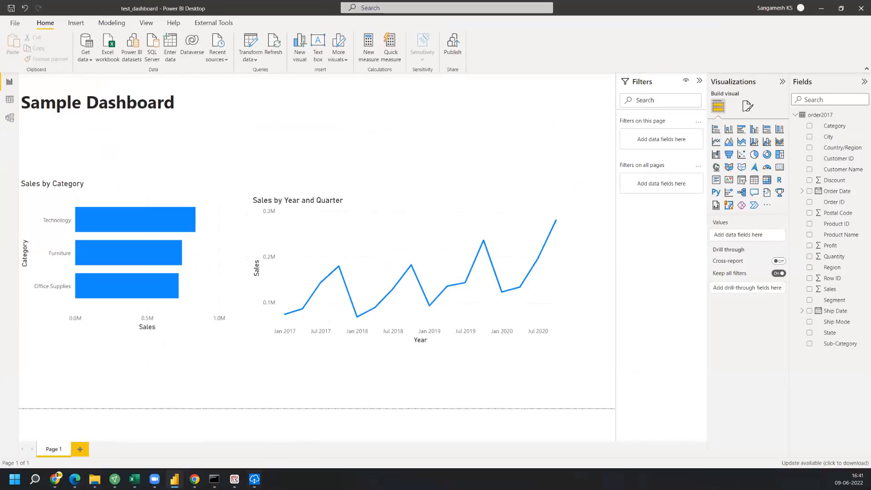
Step: Set Power BI Desktop aside and return to test_dashboard's dataset settings in Edge
left_click(174, 479)
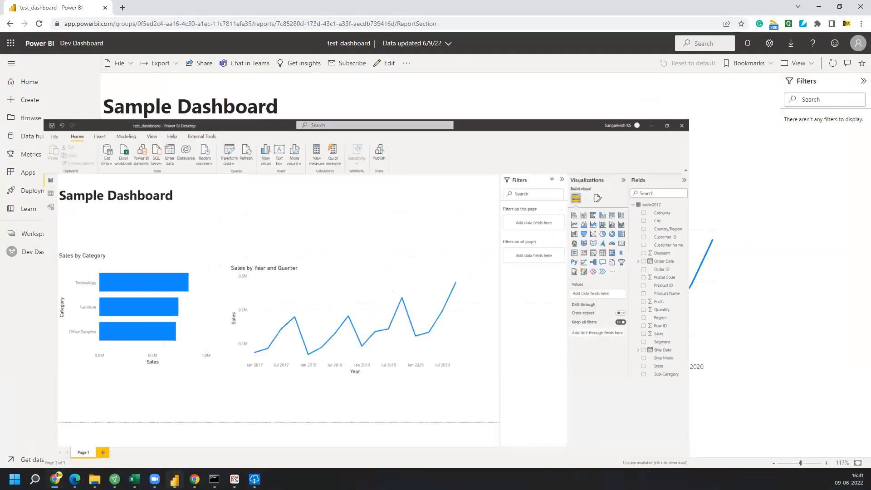
left_click(174, 479)
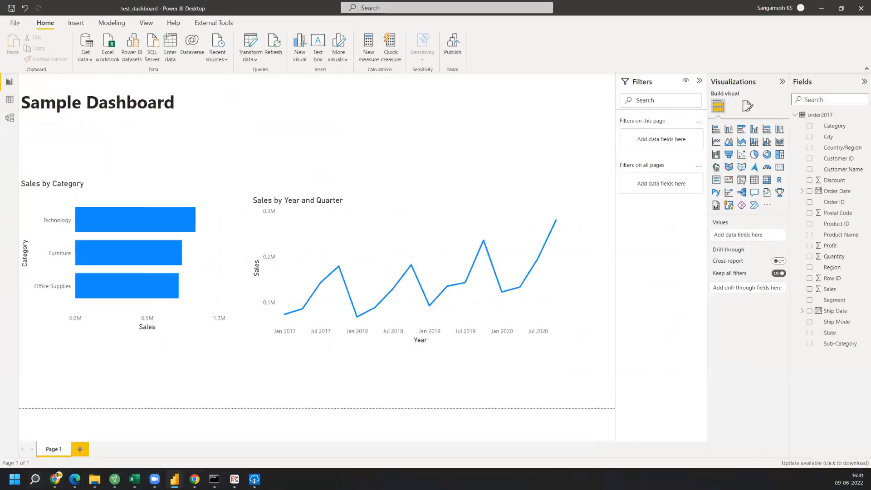
left_click(75, 478)
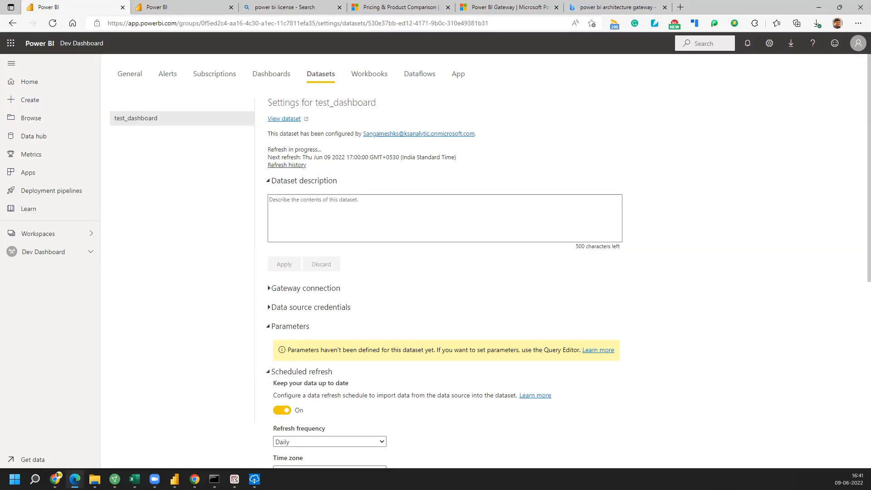
Step: Open the Dev Dashboard workspace from the Workspaces list
left_click(61, 228)
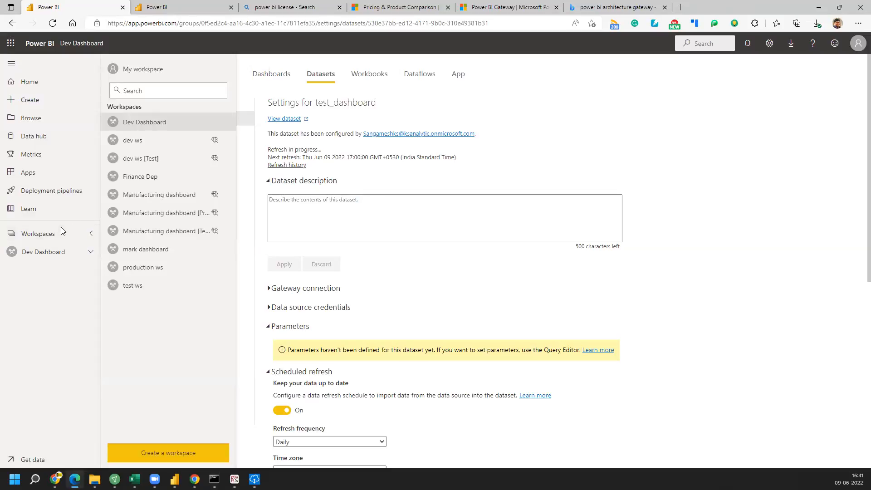
left_click(142, 124)
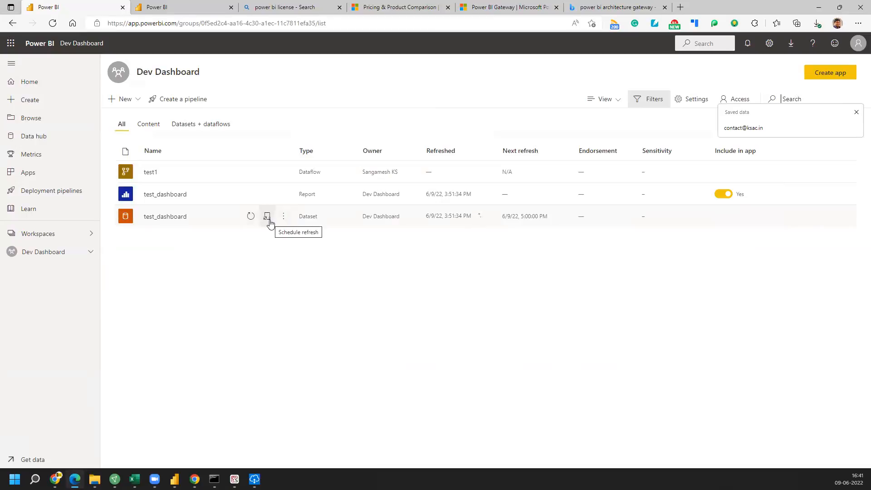
left_click(251, 221)
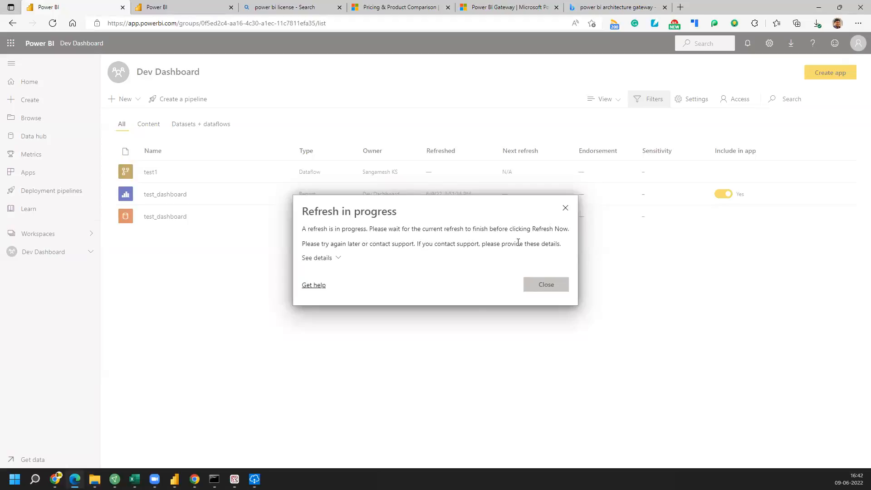
left_click(325, 257)
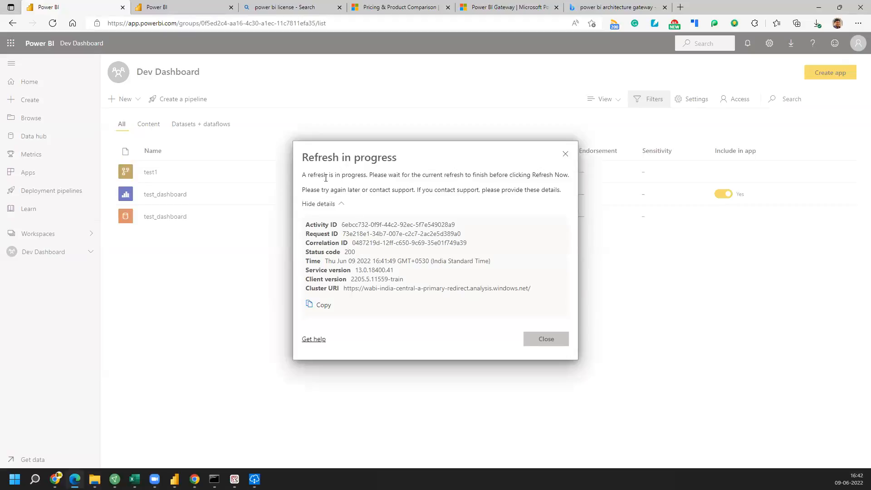
left_click(544, 340)
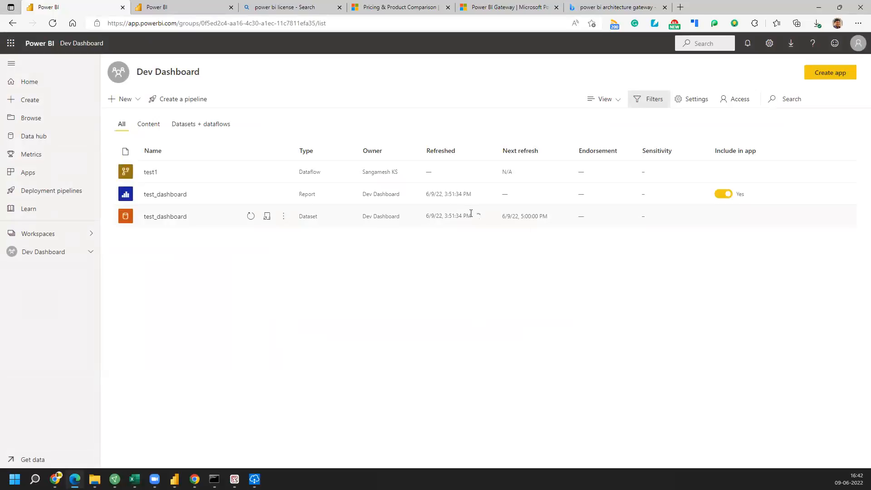
Step: Open test_dashboard's refresh settings and check the in-progress 4:34 PM run in Refresh history
left_click(268, 217)
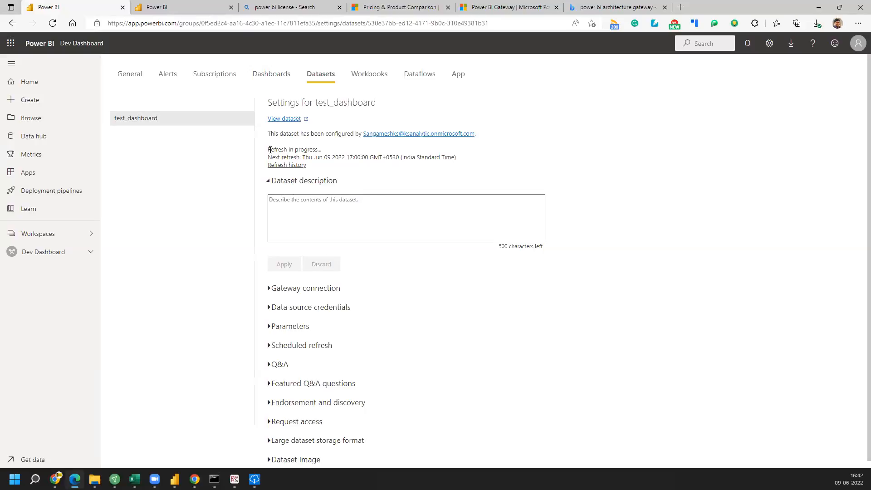
left_click_drag(268, 150, 327, 153)
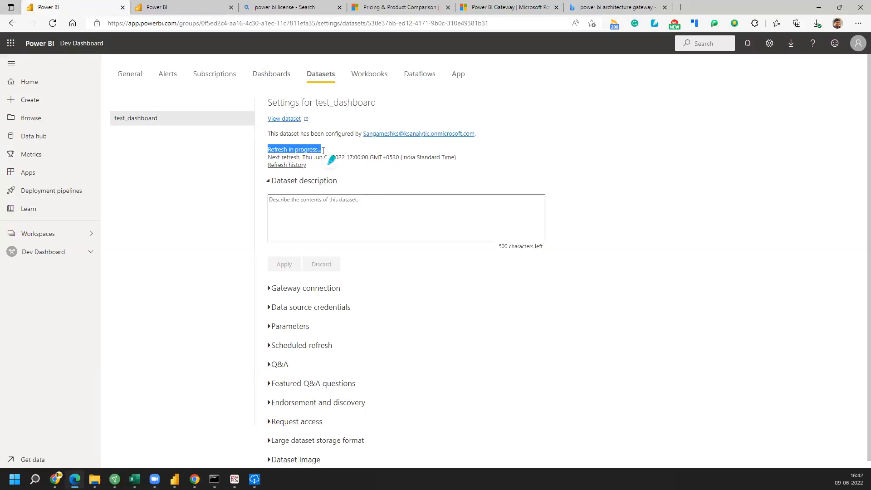
left_click(279, 166)
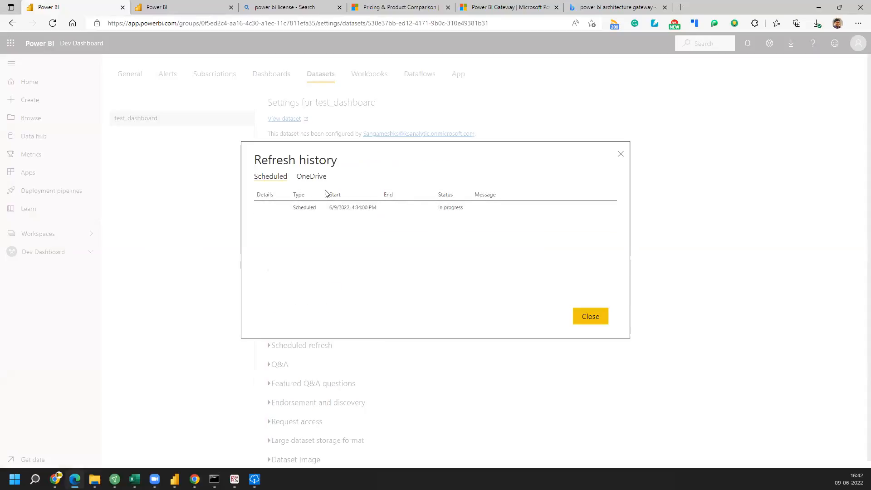
left_click(583, 317)
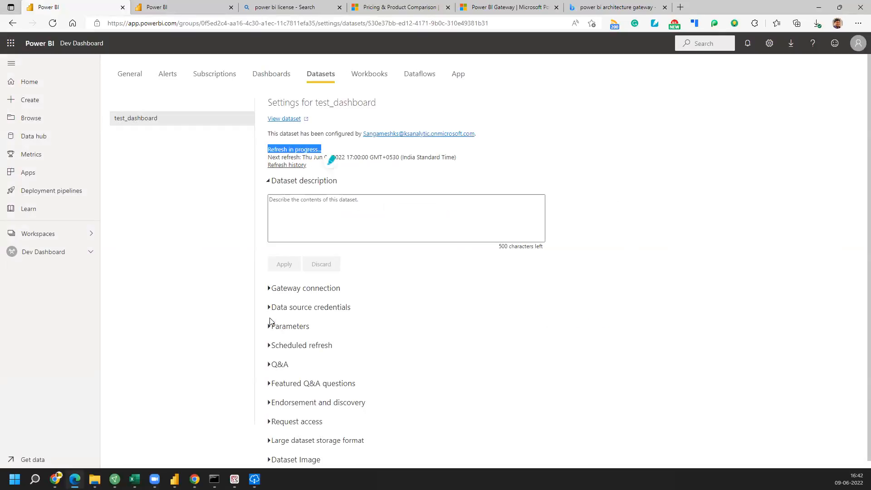
scroll(270, 321, "down", 1)
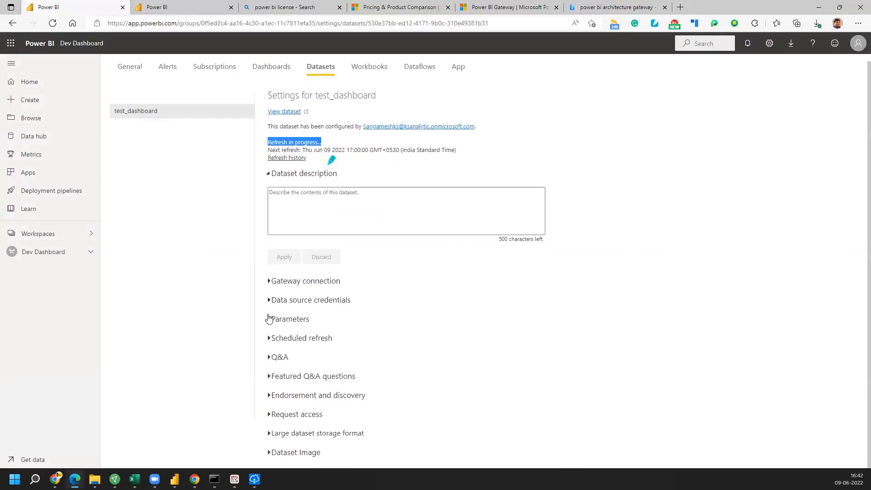
Step: Test the order2017.csv credentials, which fails with a could-not-find-file error for its path
left_click(269, 300)
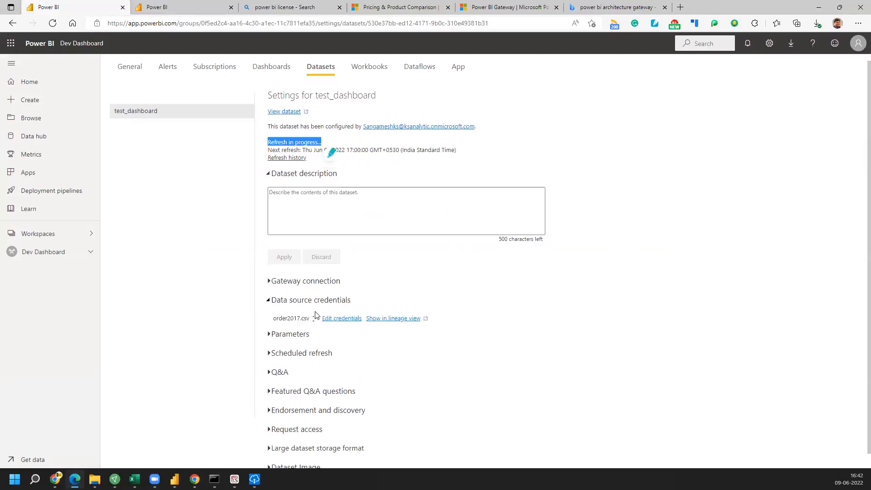
left_click(354, 323)
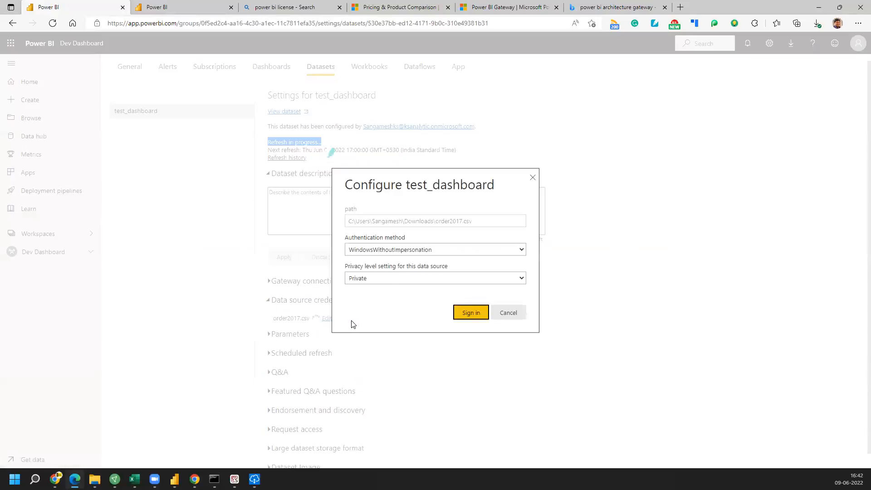
left_click(469, 312)
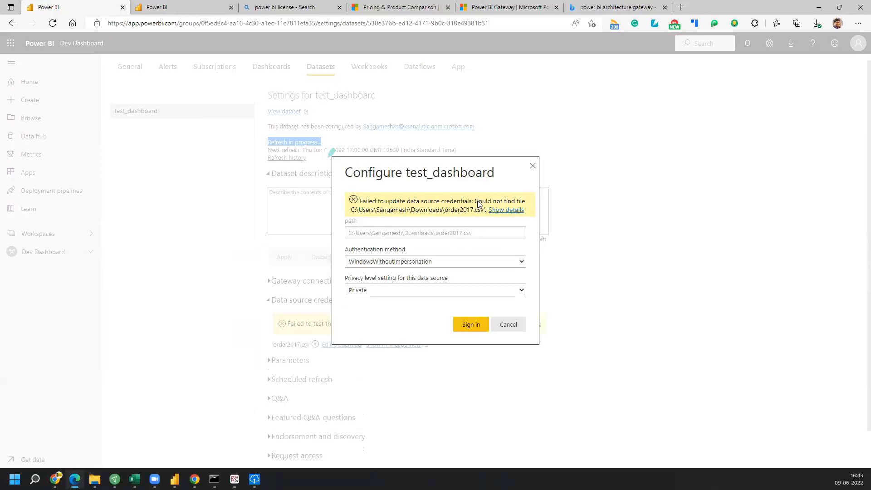
left_click_drag(478, 204, 530, 204)
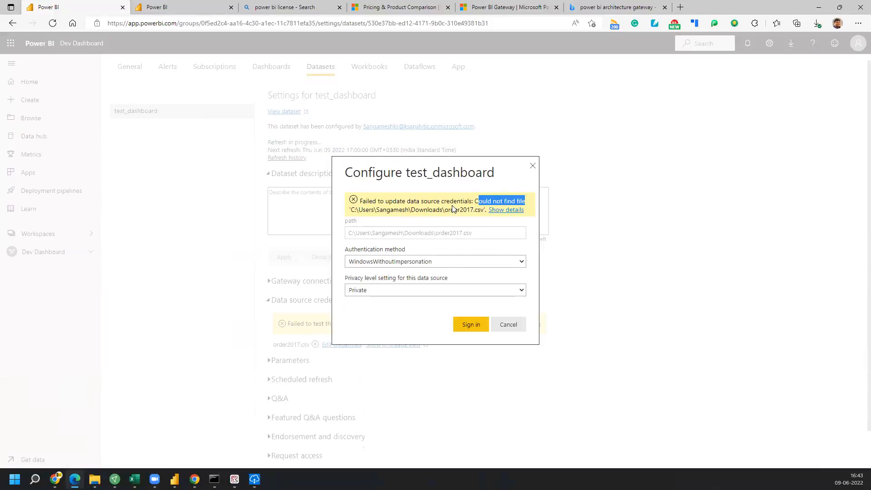
left_click_drag(352, 210, 471, 220)
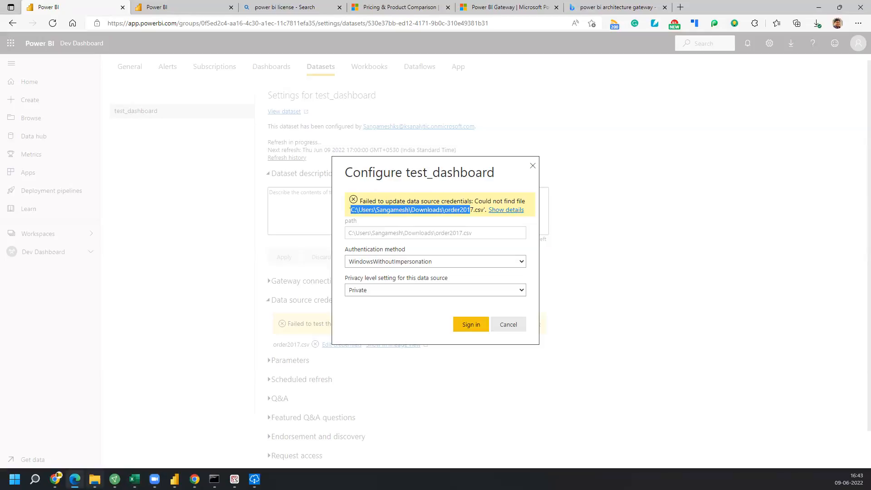
Step: Look for the CSV in the Downloads folder, then cancel the credentials change
left_click(94, 478)
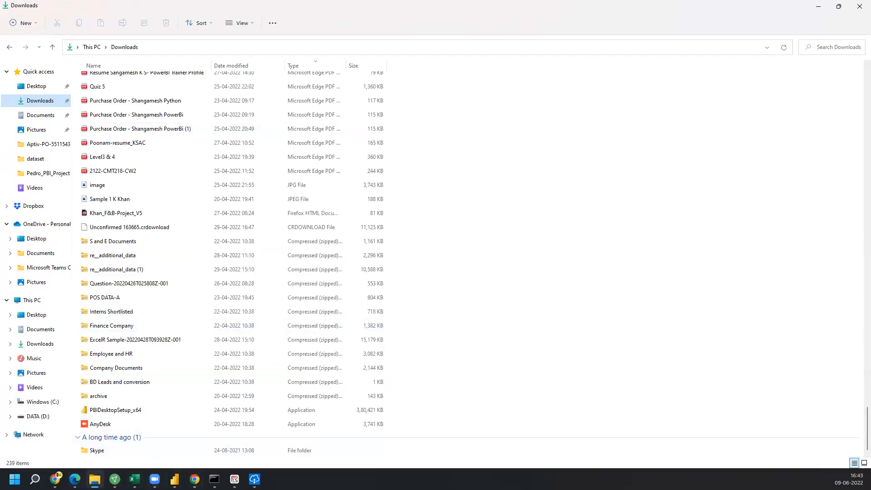
left_click(75, 479)
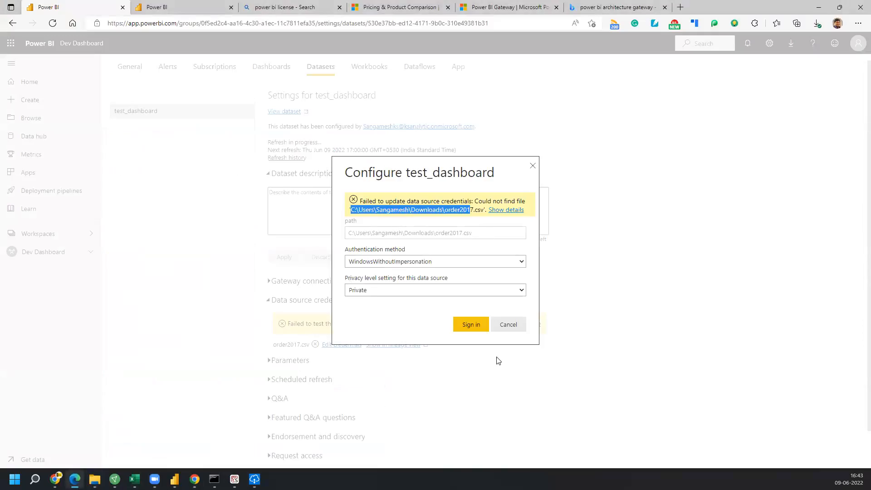
left_click(503, 322)
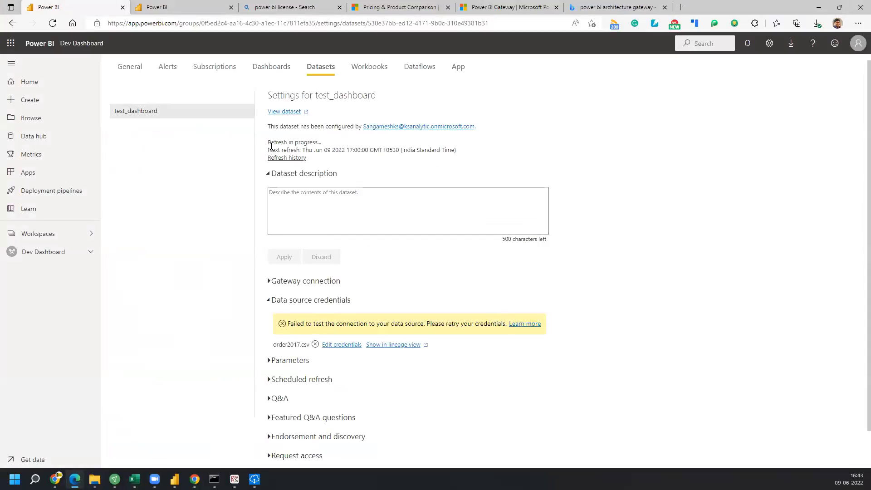
Step: Reveal no defined parameters and daily scheduled refreshes at 10:00 AM, 3:00 PM and 5:00 PM
left_click_drag(269, 142, 325, 142)
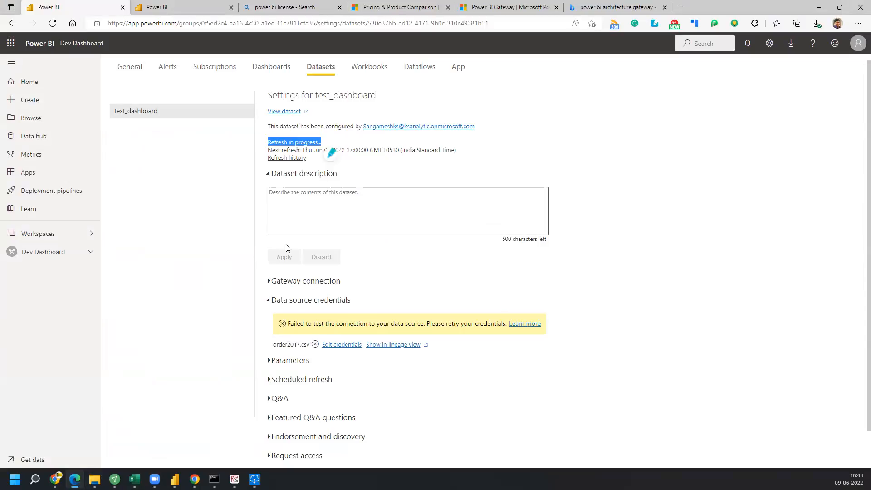
left_click(270, 360)
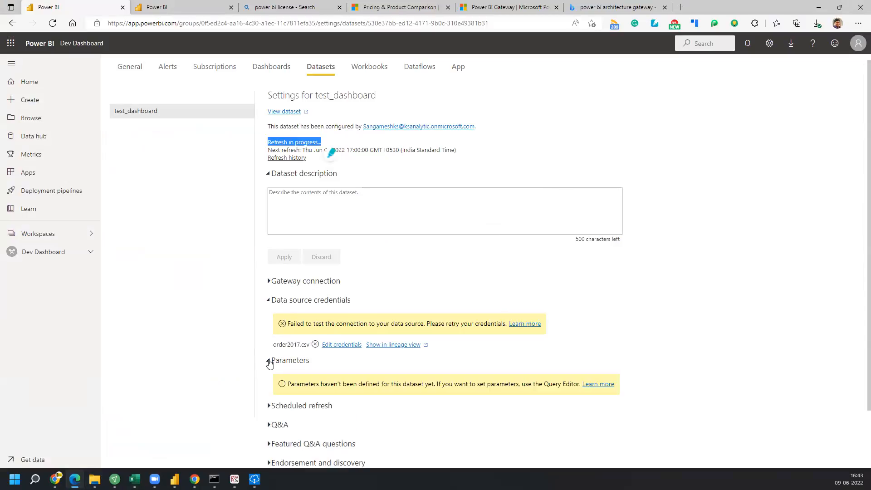
left_click(270, 405)
scroll(337, 457, "down", 2)
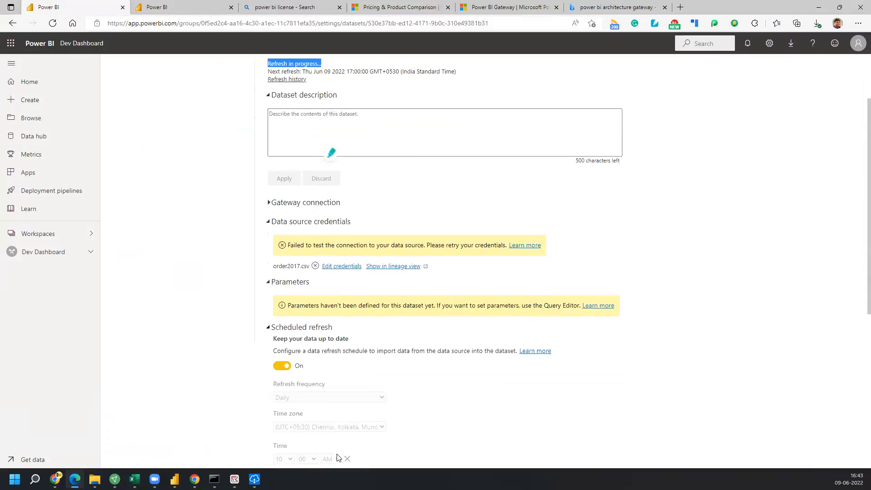
scroll(340, 449, "down", 5)
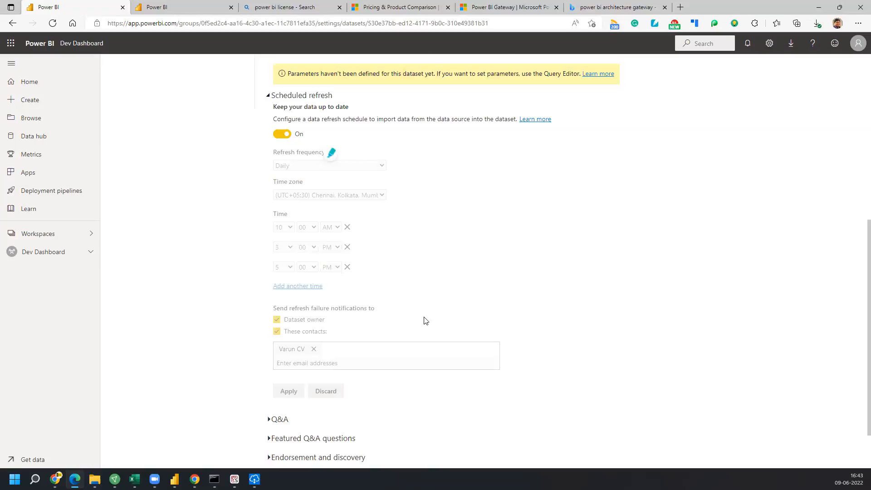
scroll(424, 322, "up", 7)
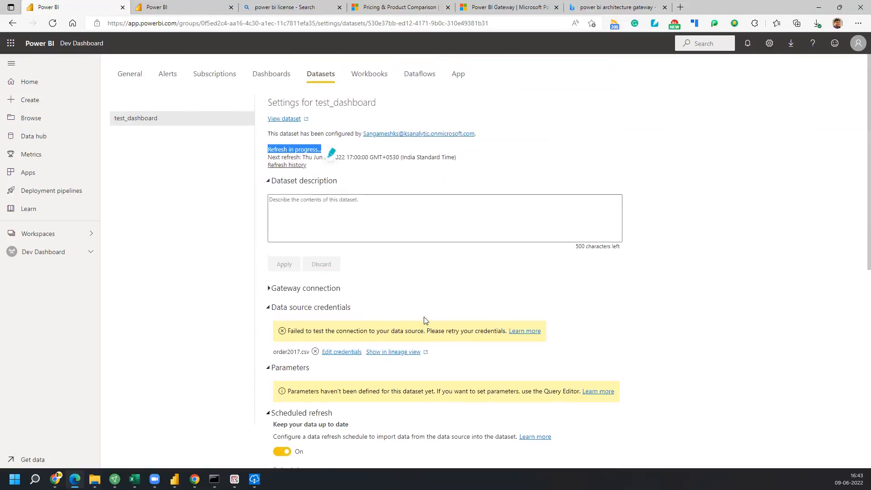
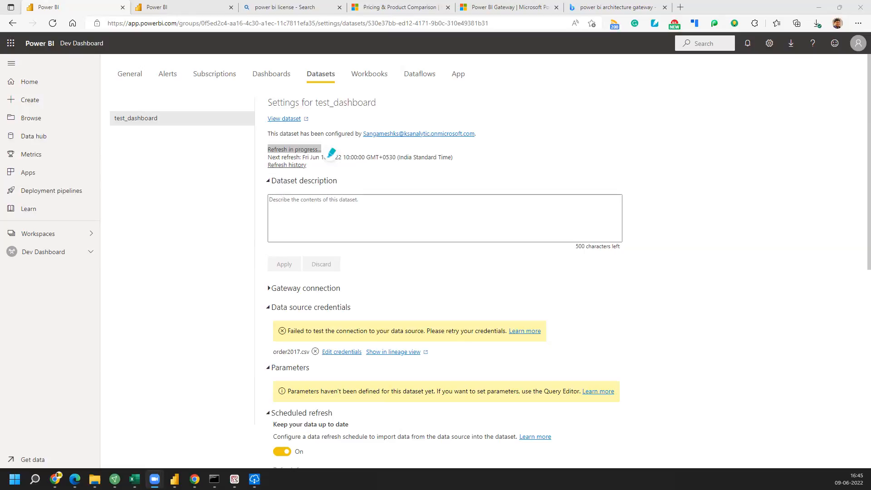
Step: Open the test_dashboard report from the Dev Dashboard workspace in Power BI service
left_click(68, 234)
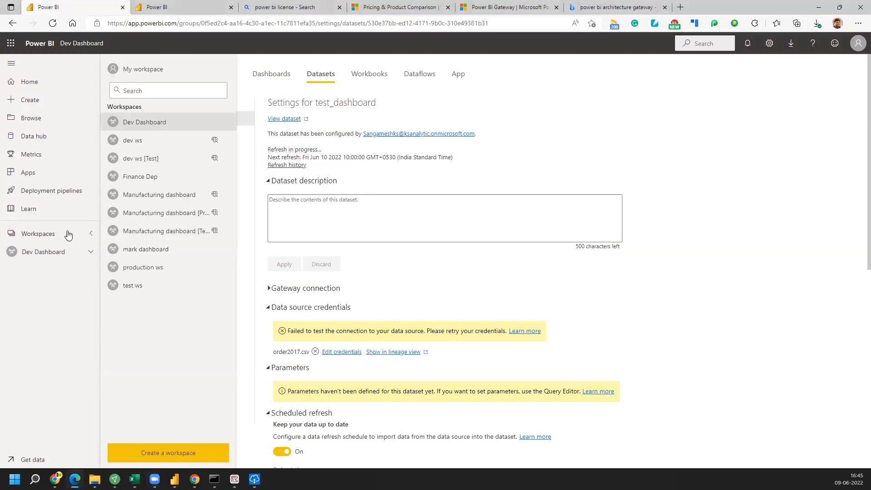
left_click(145, 122)
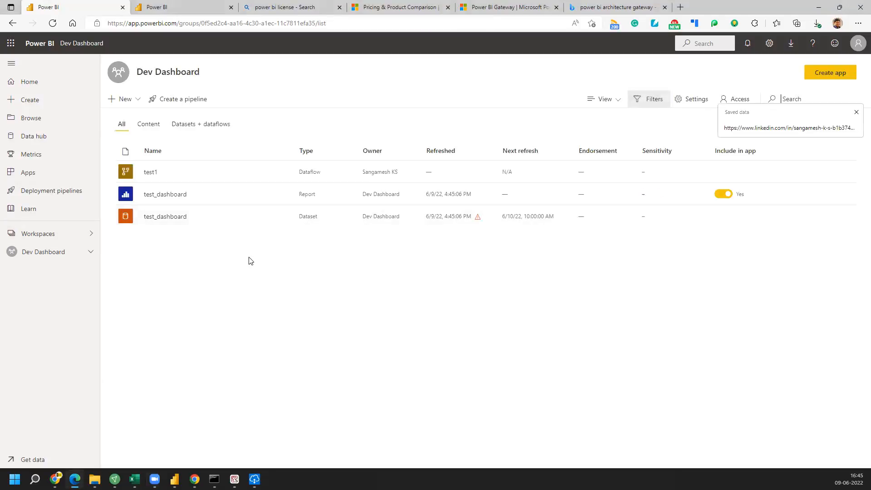
left_click(184, 196)
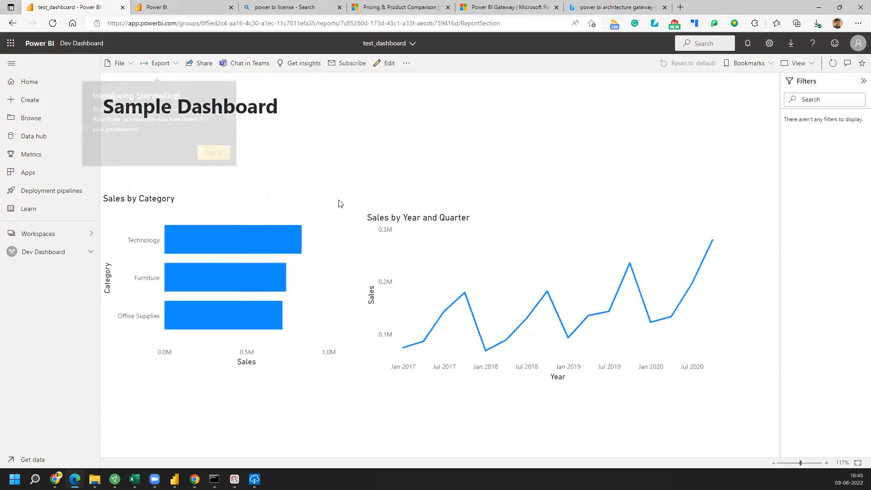
Step: Start a comment on the chart visual, dismiss the Storytelling notice, and return to Power BI Desktop
right_click(334, 203)
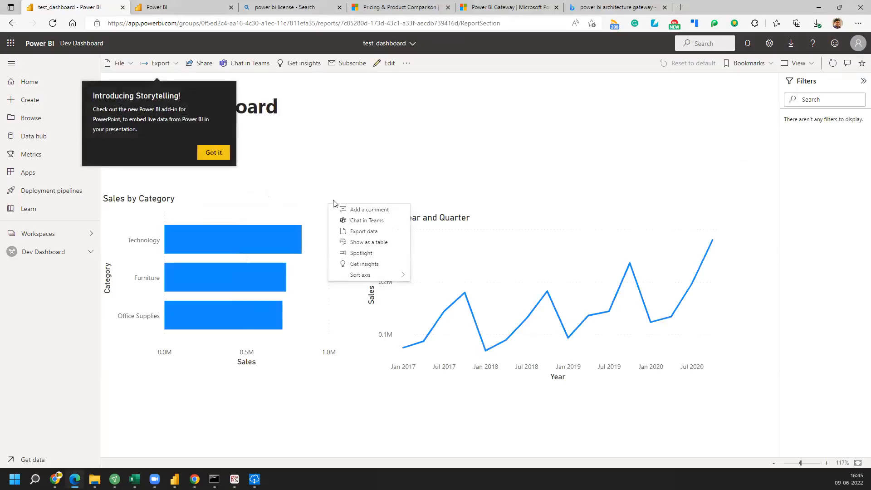
left_click(366, 211)
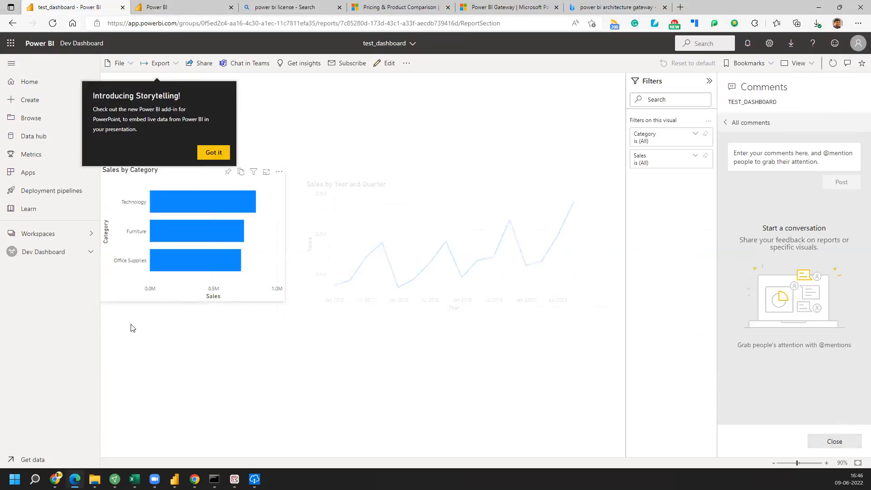
left_click(213, 152)
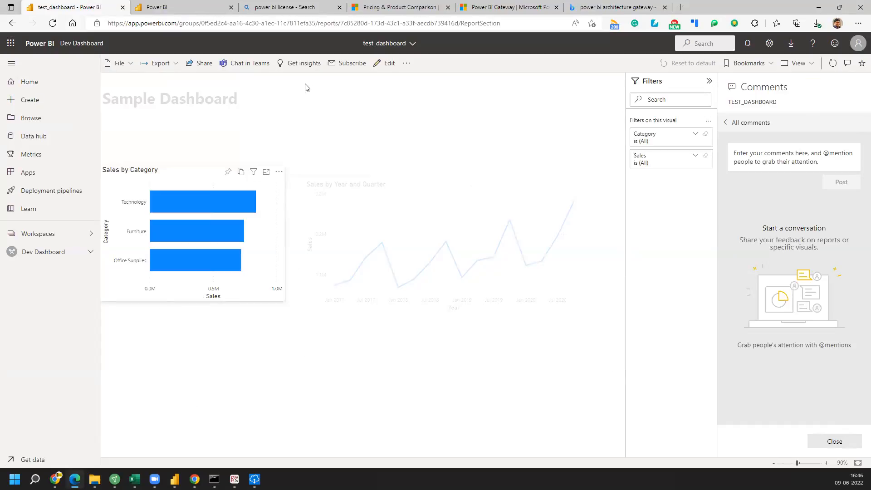
left_click(174, 479)
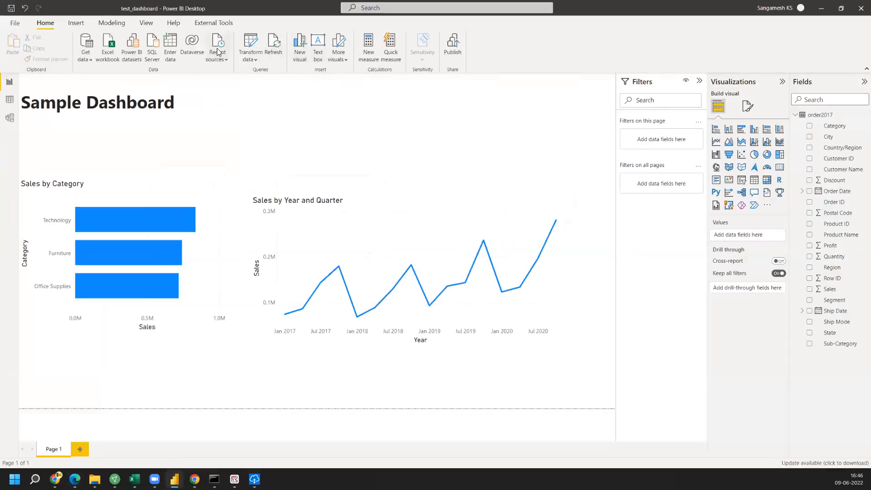
Step: Insert a text box reading 'hi' and 'hello' on two lines
left_click(75, 23)
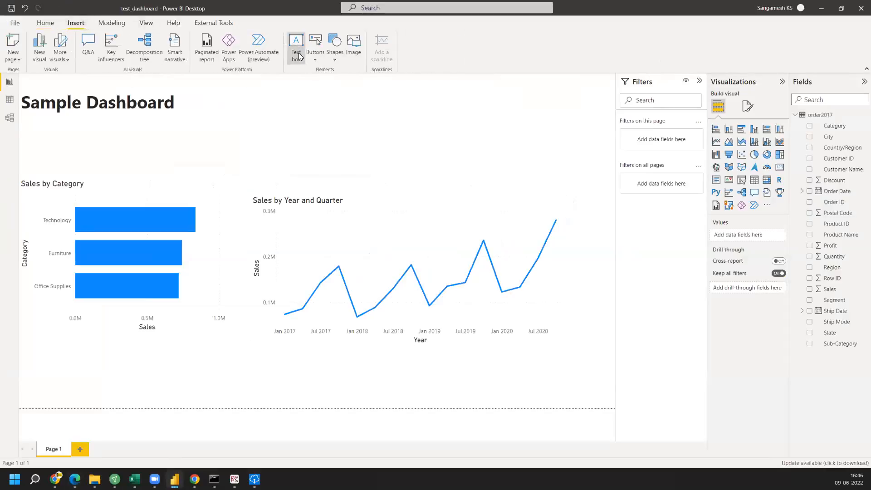
left_click(299, 56)
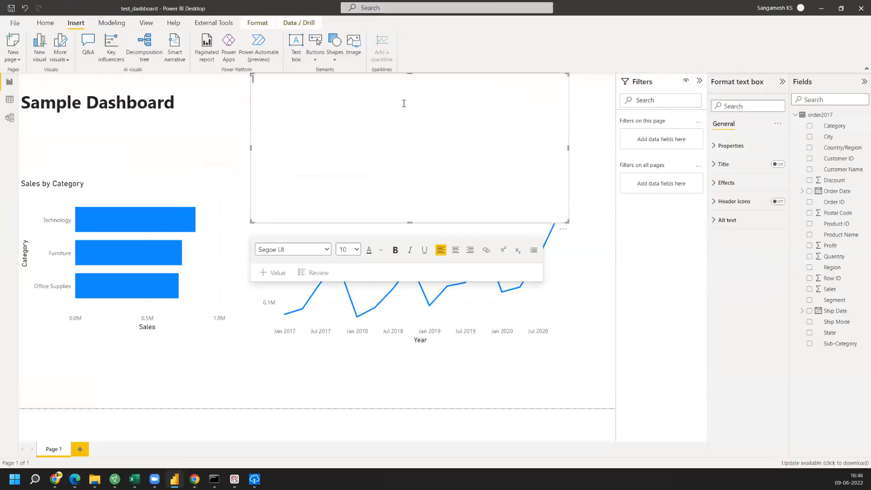
type("hi")
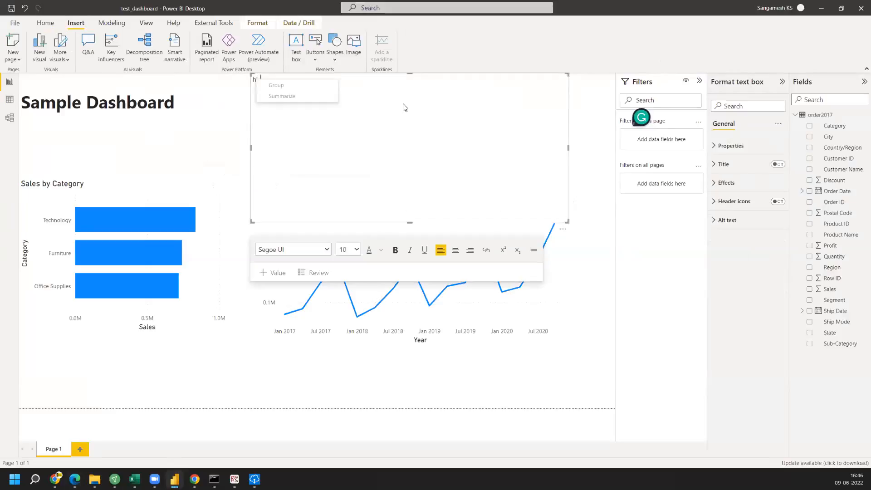
key("Return")
type("hello")
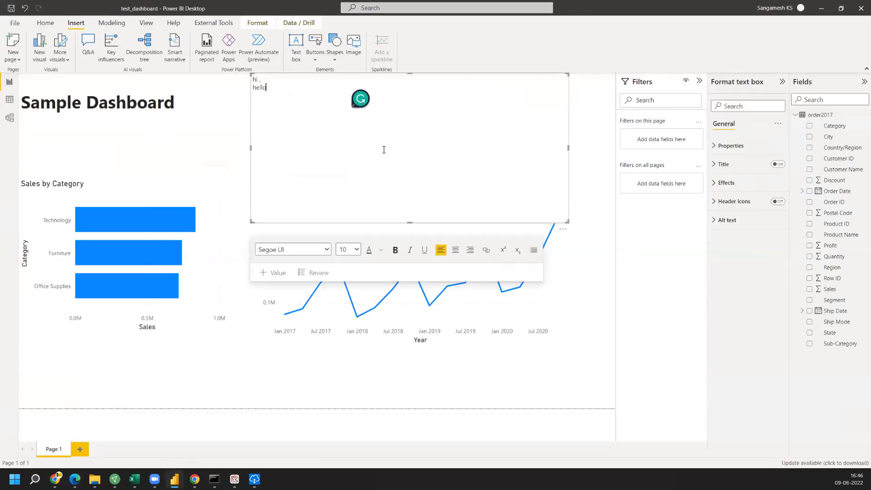
Step: Resize the text box to fit its two lines beneath the title
left_click_drag(568, 73, 281, 200)
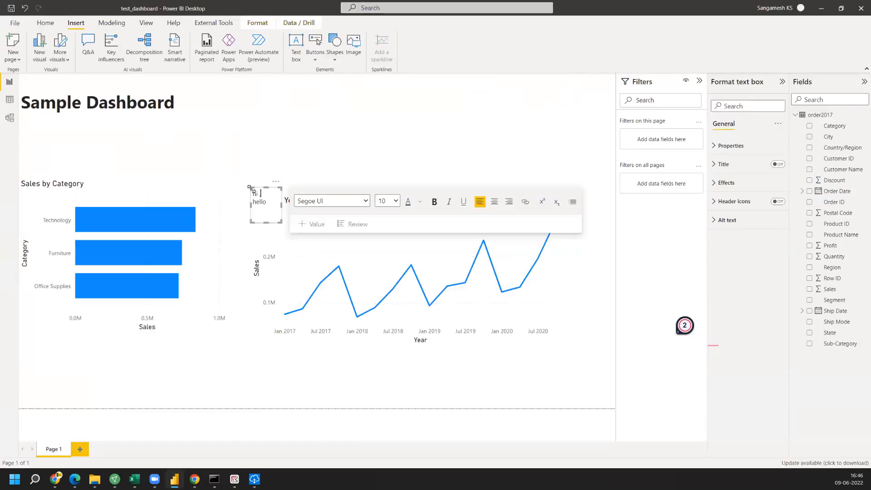
left_click_drag(251, 187, 137, 132)
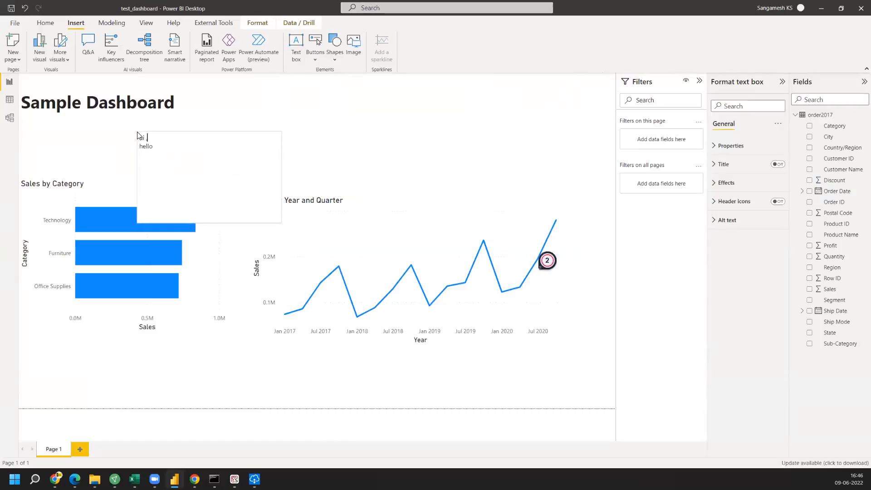
left_click_drag(279, 221, 171, 167)
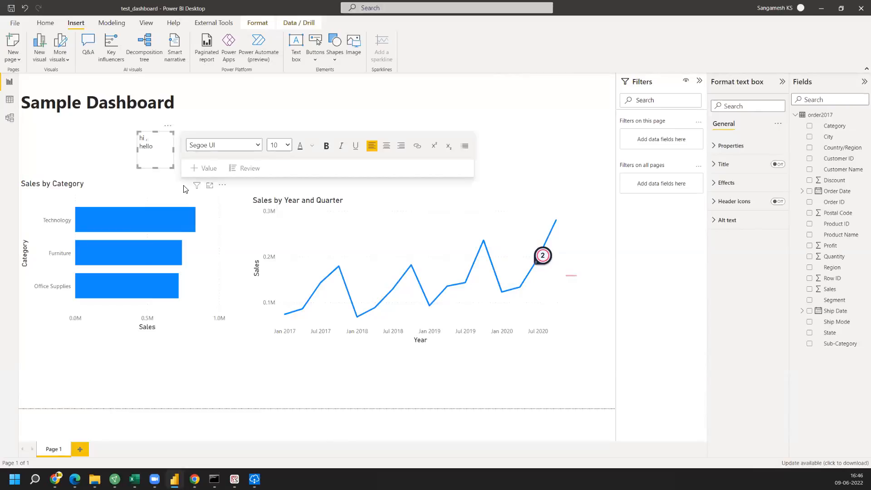
left_click(213, 118)
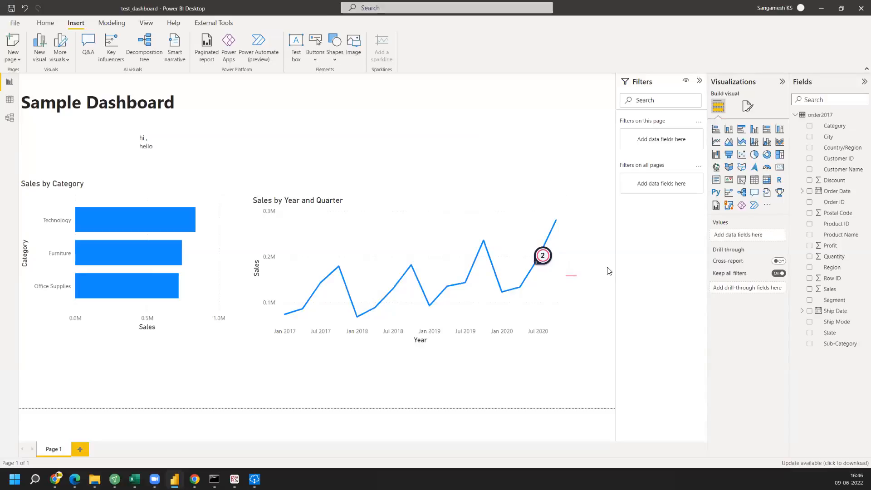
Step: Accept Grammarly's suggestion to add a comma after 'hi'
left_click(542, 256)
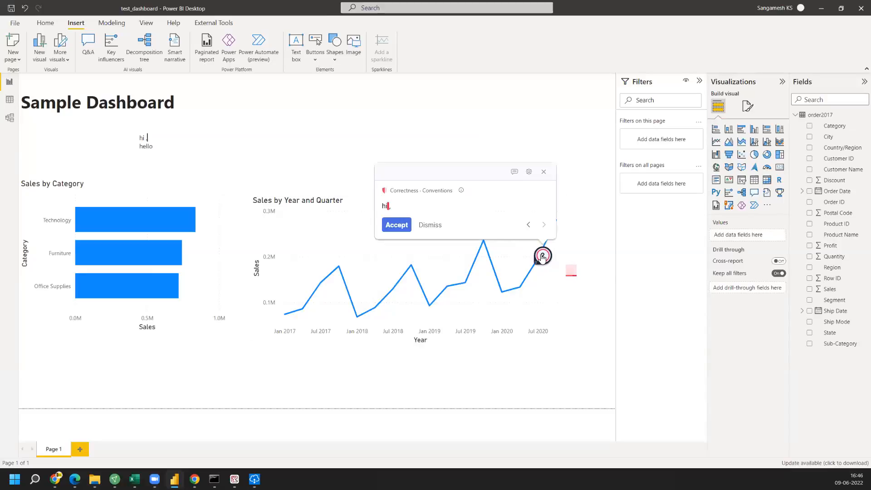
left_click(396, 224)
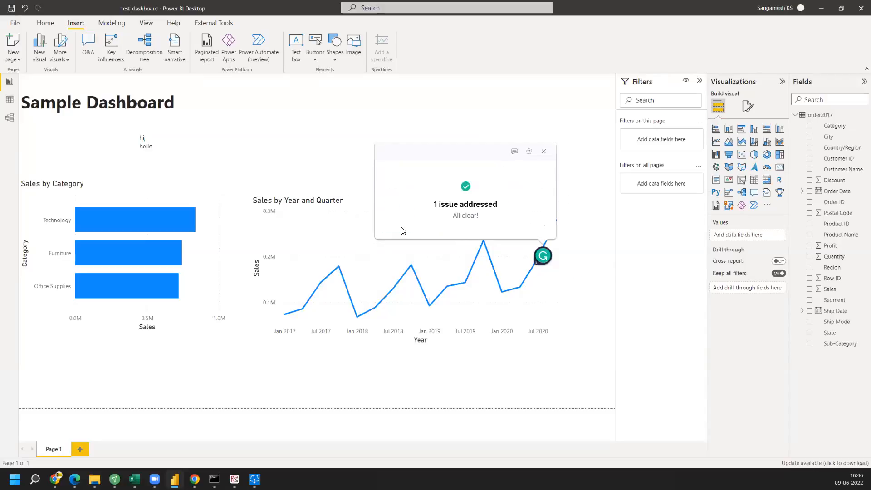
left_click(544, 151)
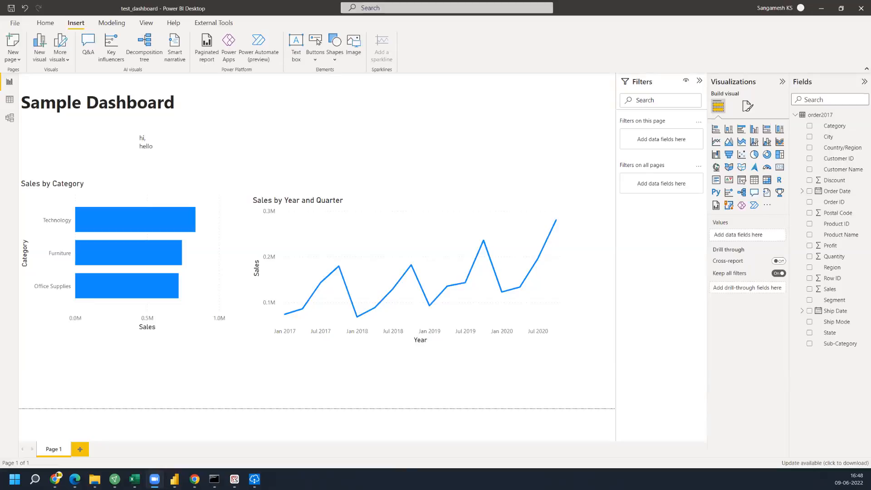
left_click(312, 60)
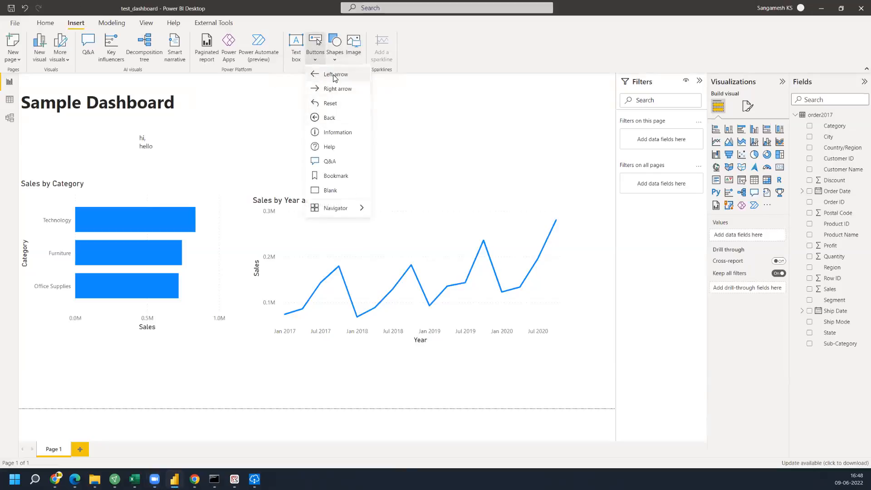
Step: Add new blank pages after Page 1 in the report
left_click(85, 446)
left_click(85, 446)
left_click(114, 452)
left_click(152, 451)
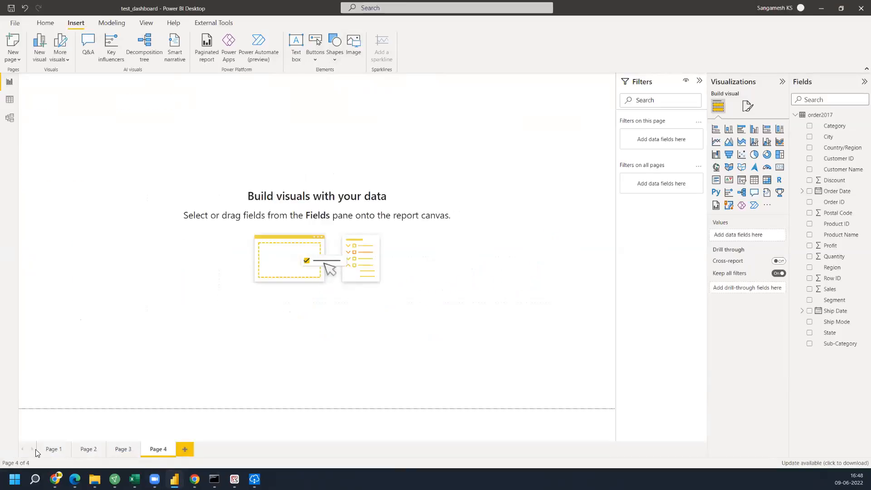
left_click(55, 450)
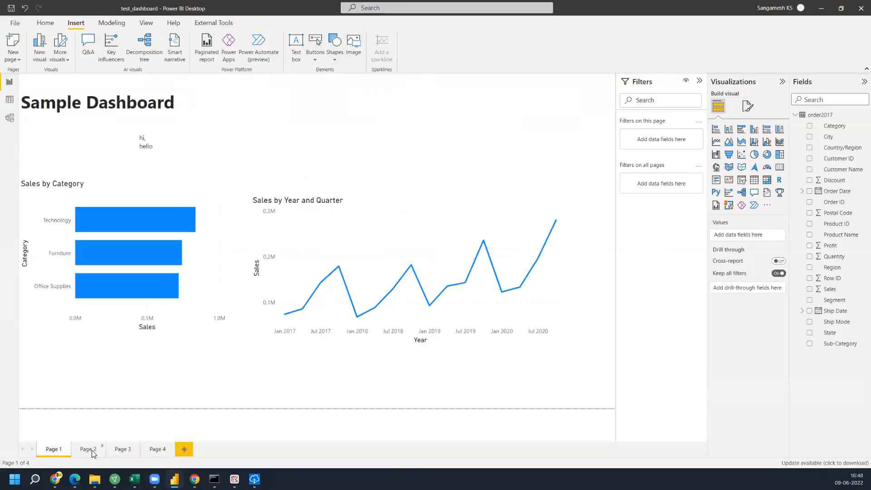
left_click(92, 450)
left_click(57, 451)
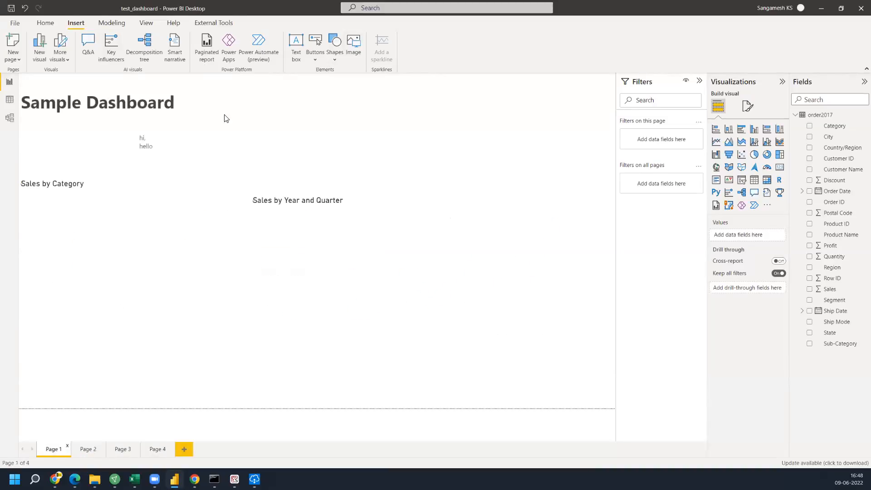
Step: Rename the first new page 'home' and move it before Page 1
left_click(88, 455)
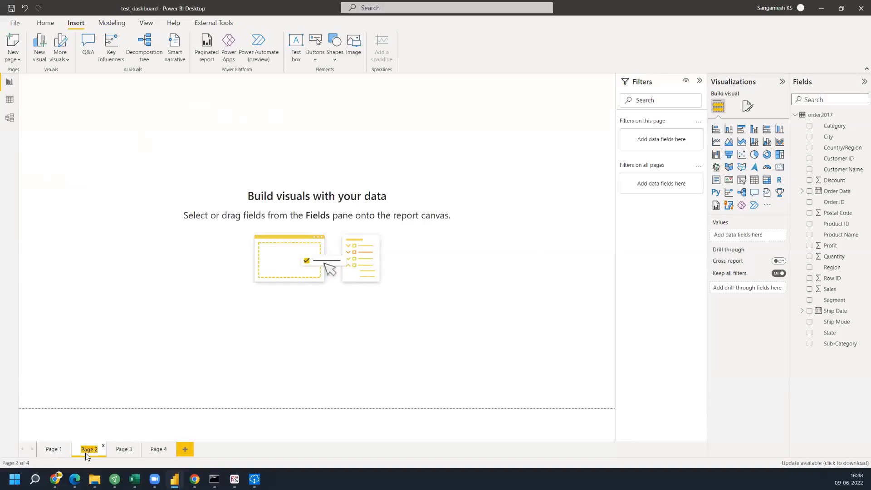
key("Return")
left_click_drag(87, 455, 39, 449)
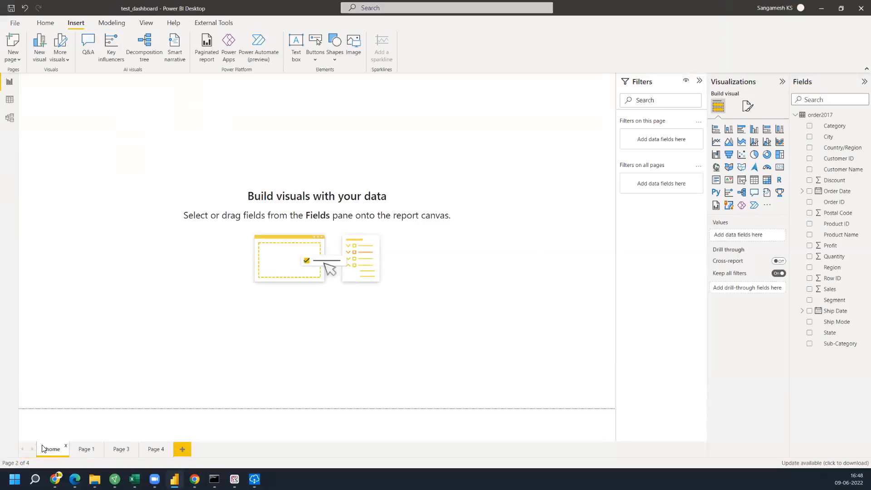
Step: Rename the remaining new pages to Page 2 and Page 3
left_click(120, 450)
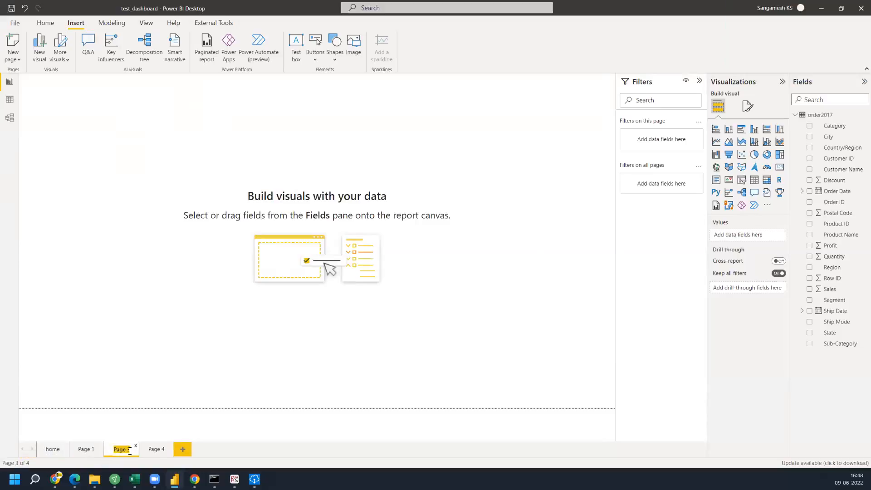
key("BackSpace")
type("2")
left_click(157, 450)
double_click(162, 448)
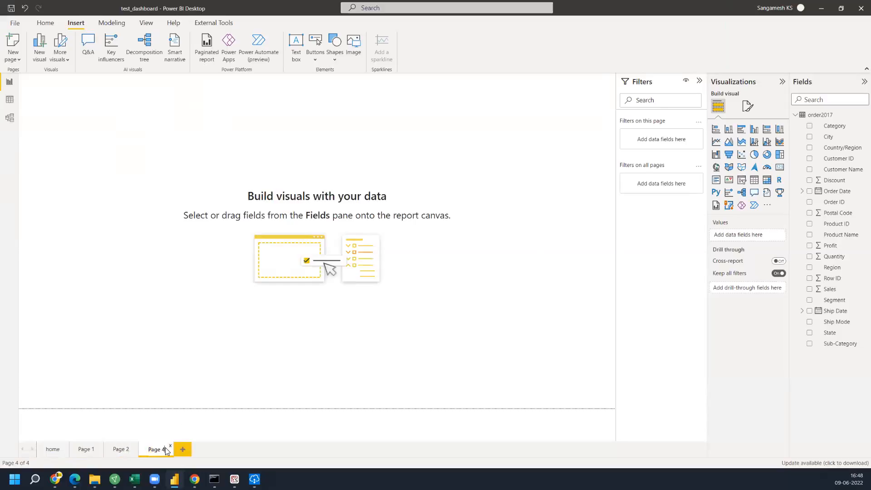
key("Return")
left_click(53, 450)
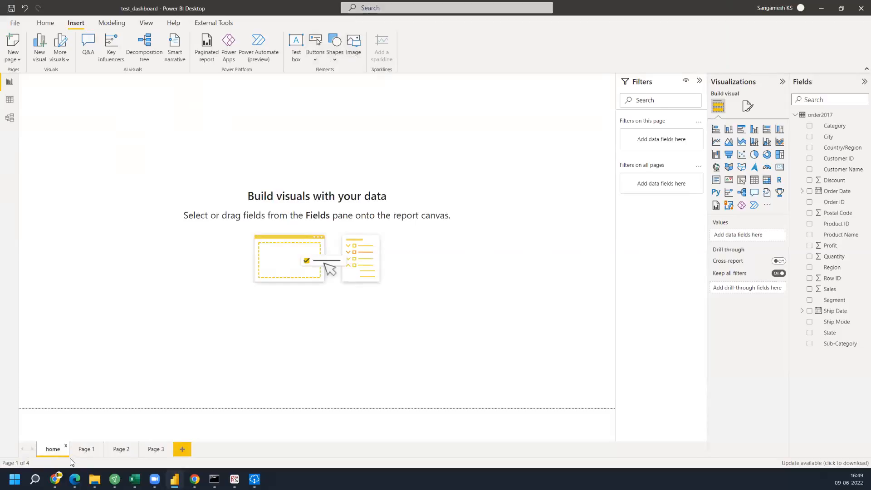
left_click(93, 449)
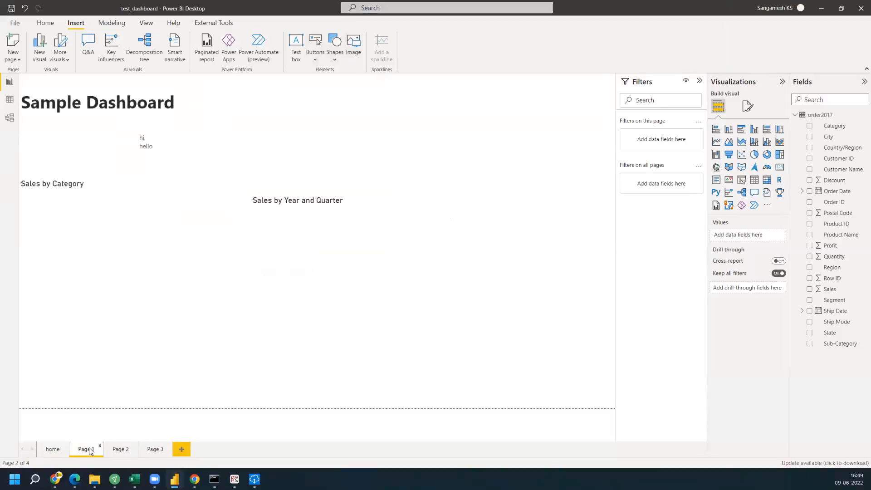
left_click(315, 59)
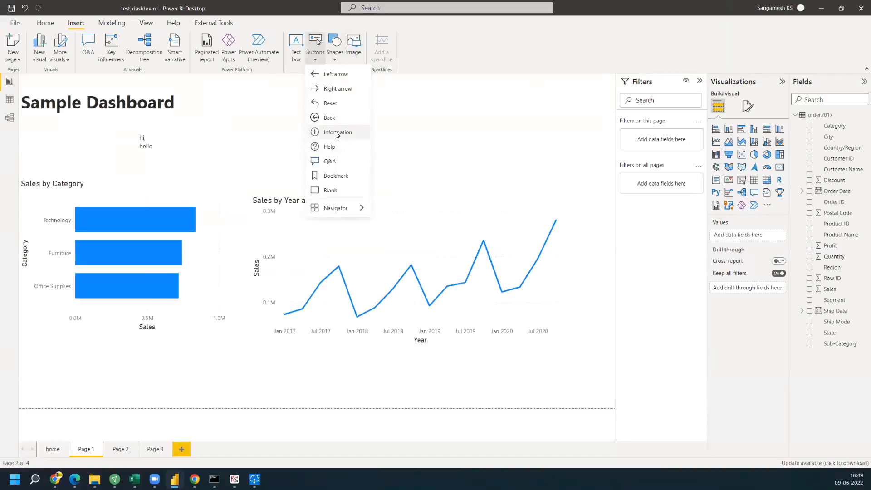
Step: Insert an information button and place it beside the Sample Dashboard title
left_click(337, 133)
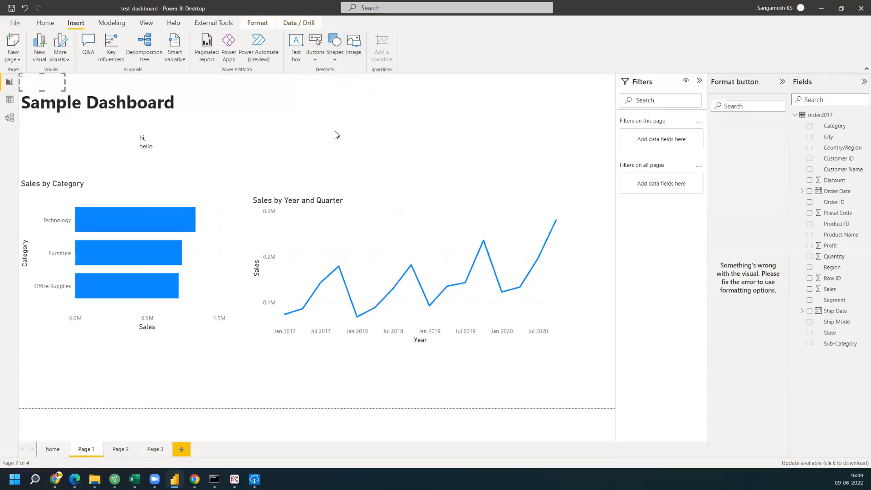
left_click_drag(47, 86, 316, 103)
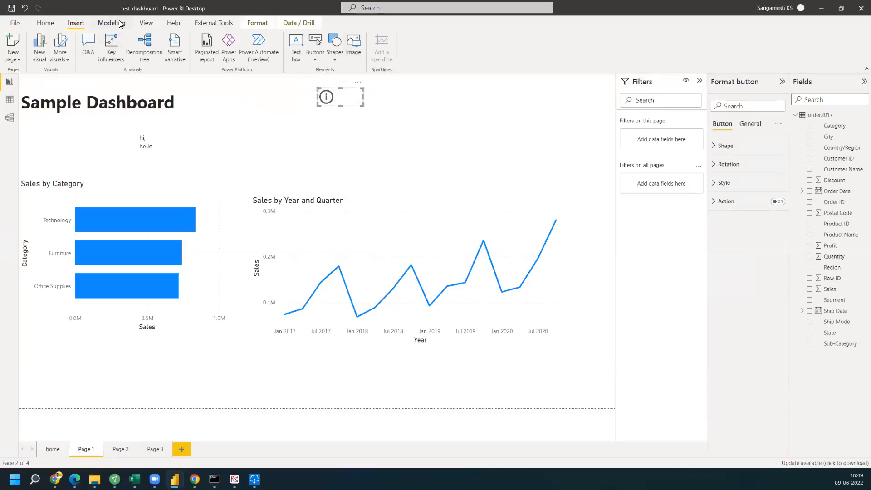
left_click(153, 22)
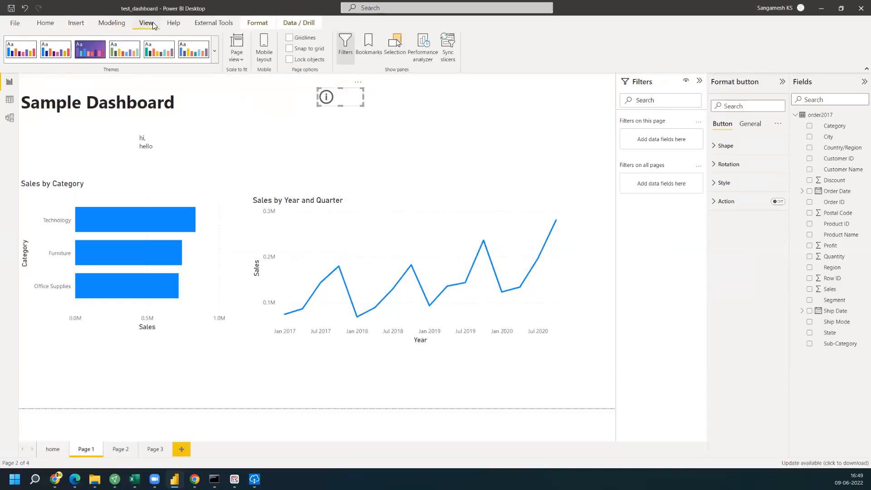
Step: Show the Bookmarks and Selection panes and bookmark the blank home page as 'Home'
left_click(369, 50)
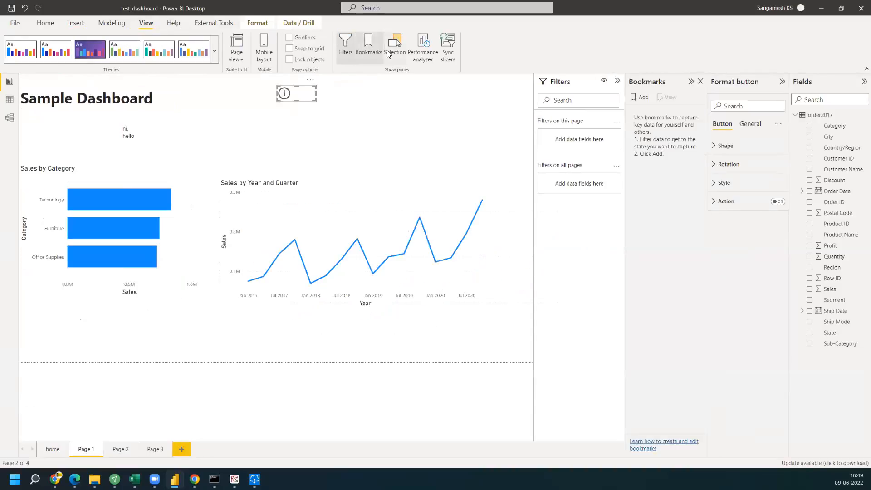
left_click(387, 54)
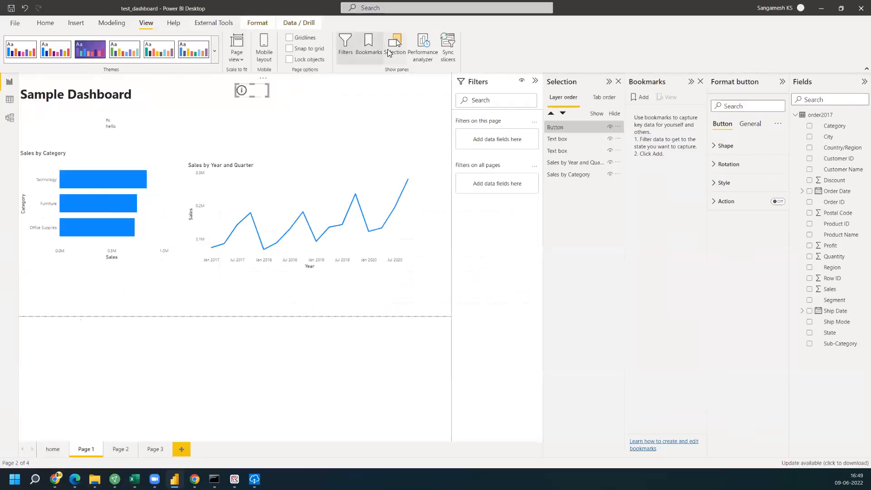
left_click(48, 449)
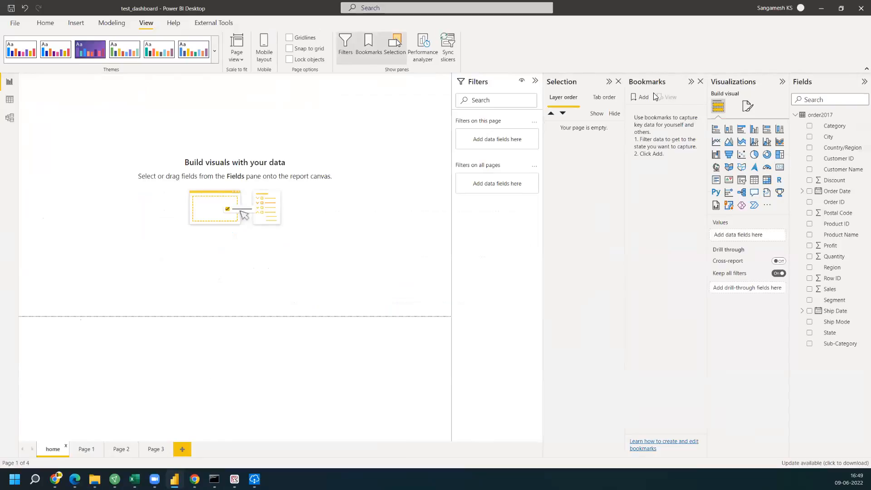
left_click(637, 98)
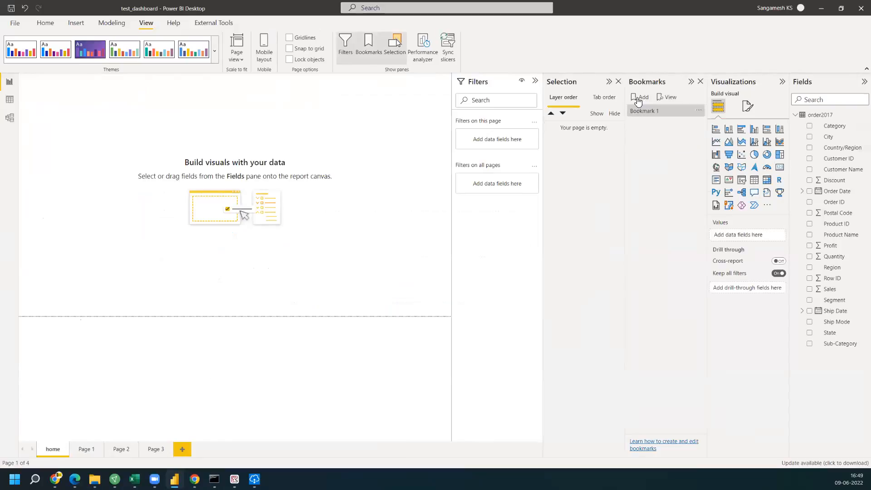
left_click(699, 112)
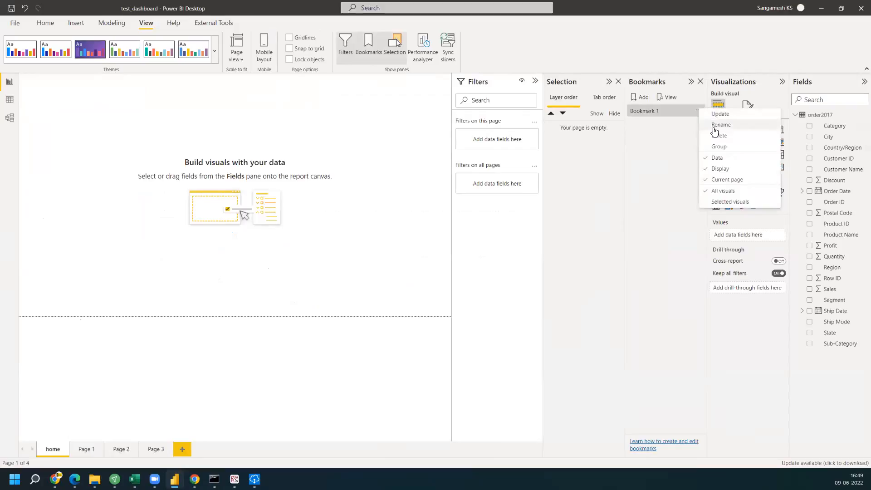
left_click(705, 125)
type("Home")
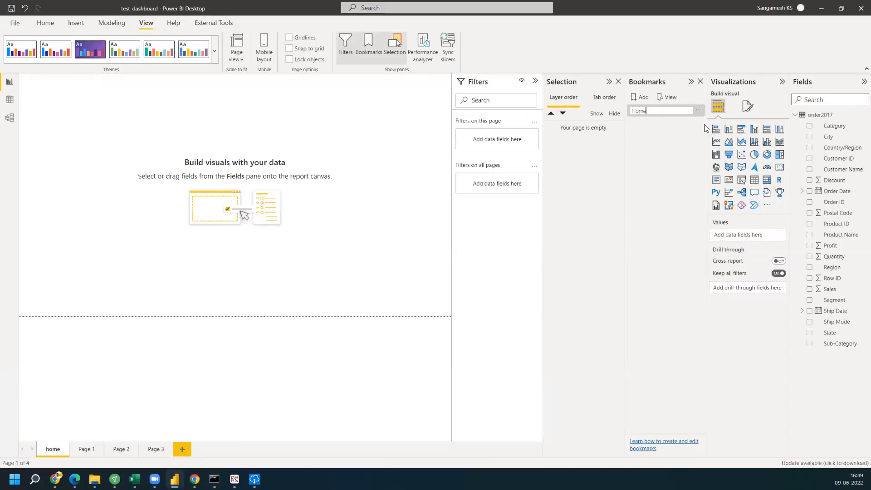
left_click(153, 449)
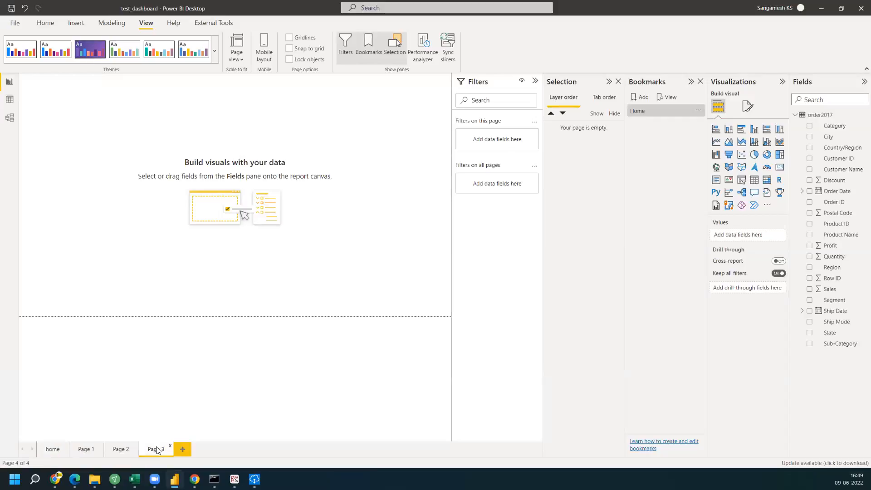
Step: Test the Home bookmark by applying it from Page 2 and Page 1
left_click(652, 113)
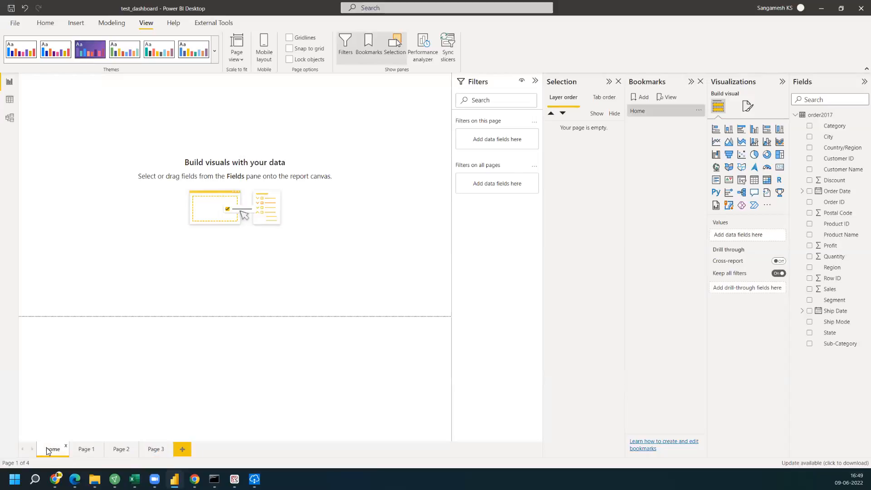
left_click(123, 449)
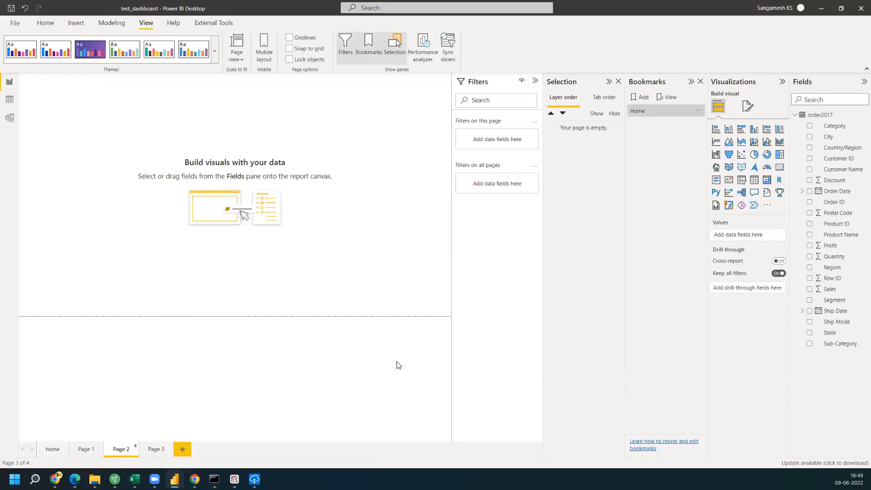
left_click(650, 114)
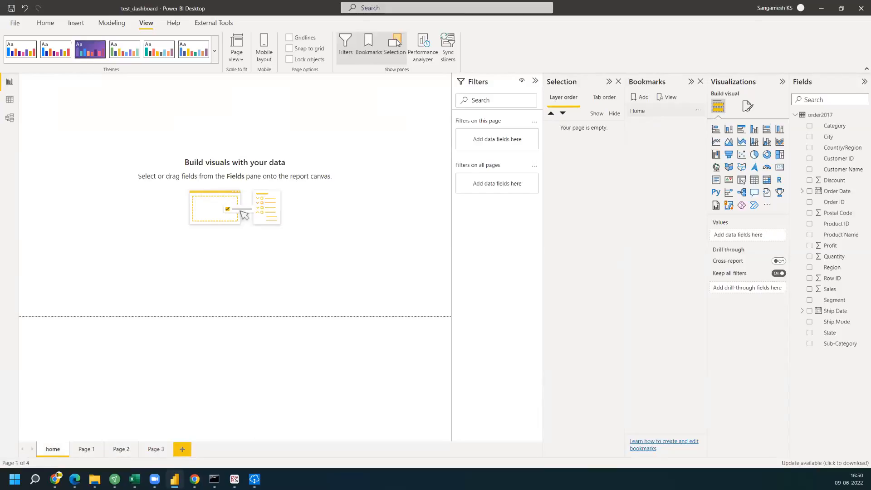
left_click(87, 451)
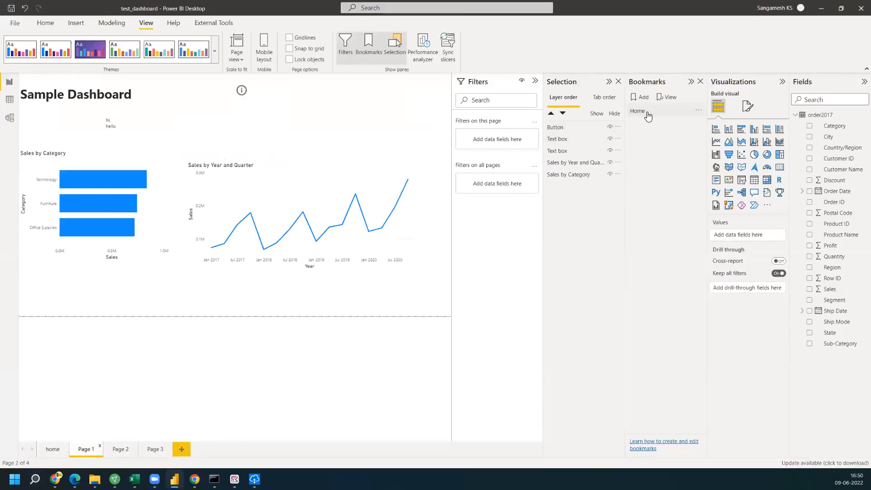
left_click(647, 113)
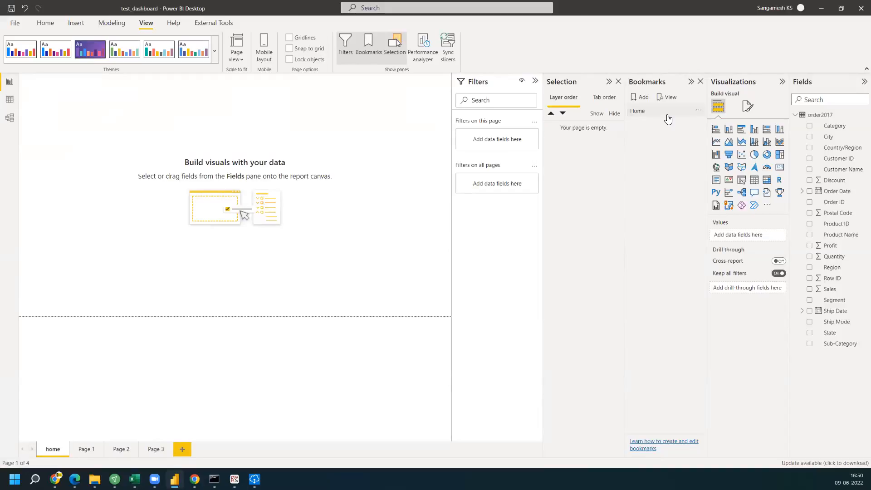
left_click(82, 450)
left_click(240, 90)
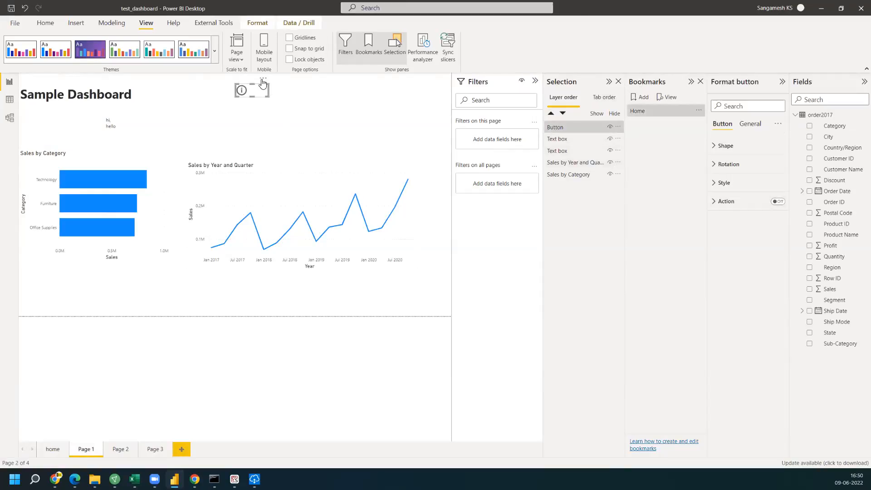
Step: Turn on the information button's action as a Bookmark jump to 'Home'
left_click(778, 202)
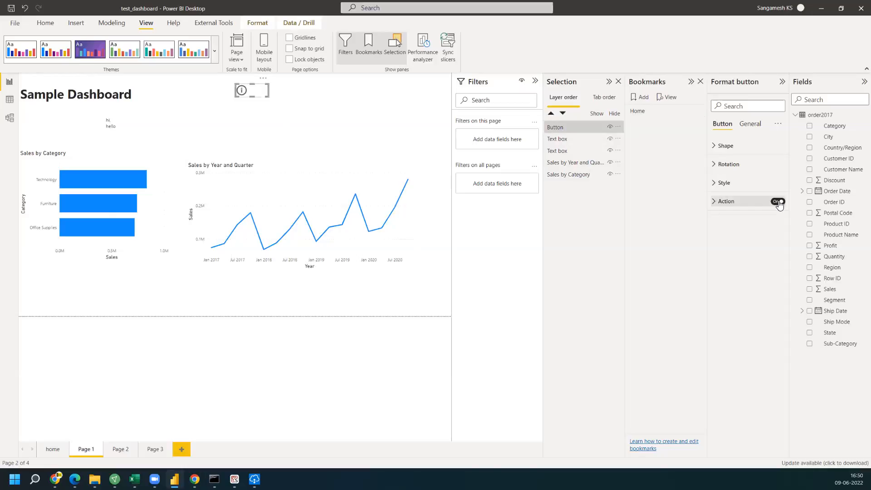
left_click(713, 204)
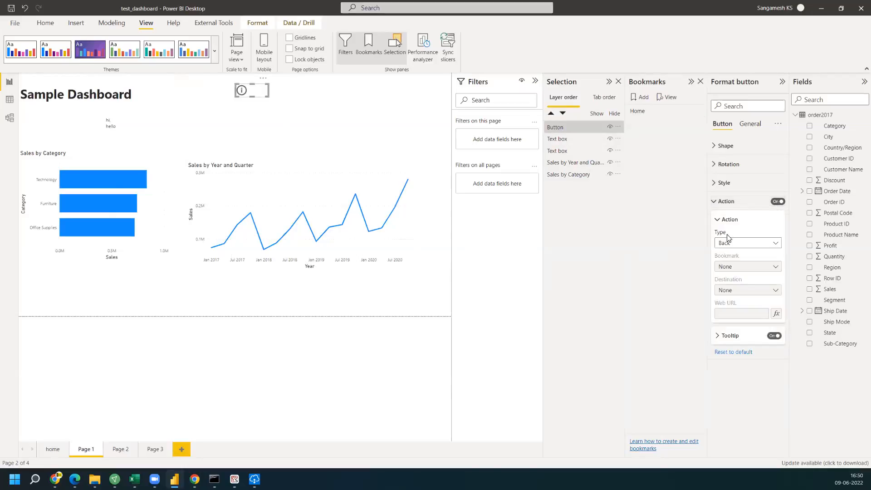
left_click(725, 243)
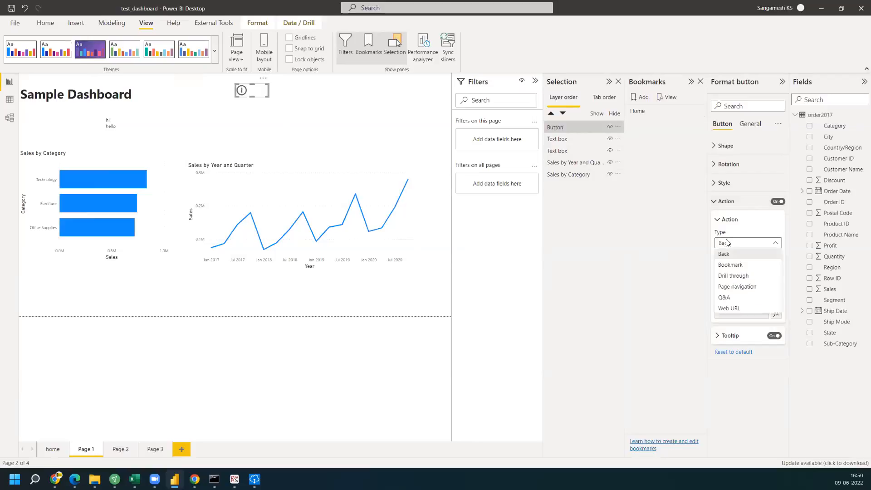
left_click(734, 267)
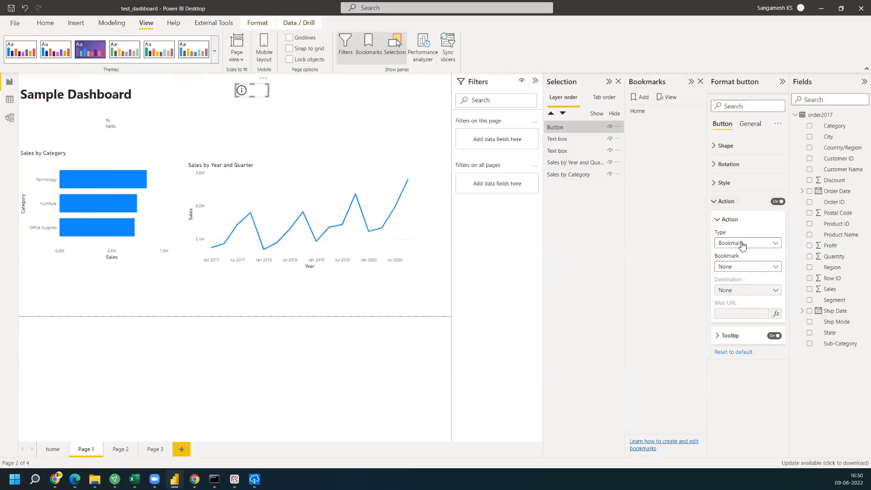
left_click(739, 266)
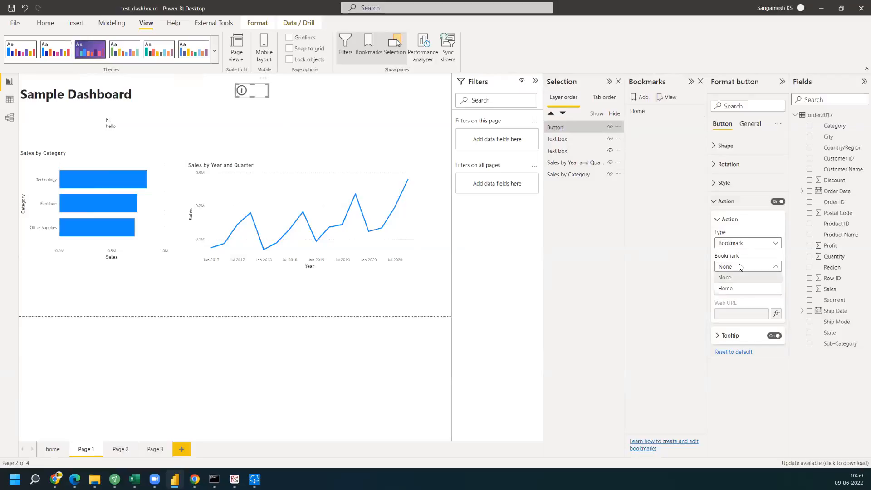
left_click(731, 293)
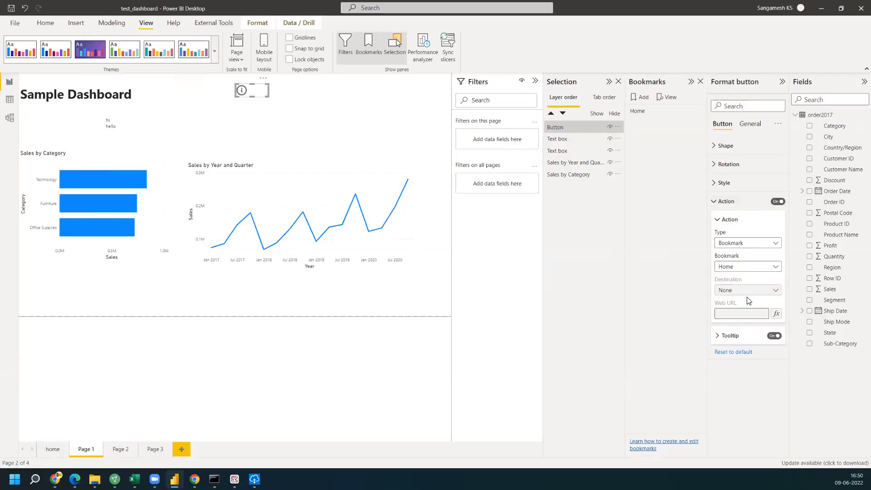
left_click(782, 82)
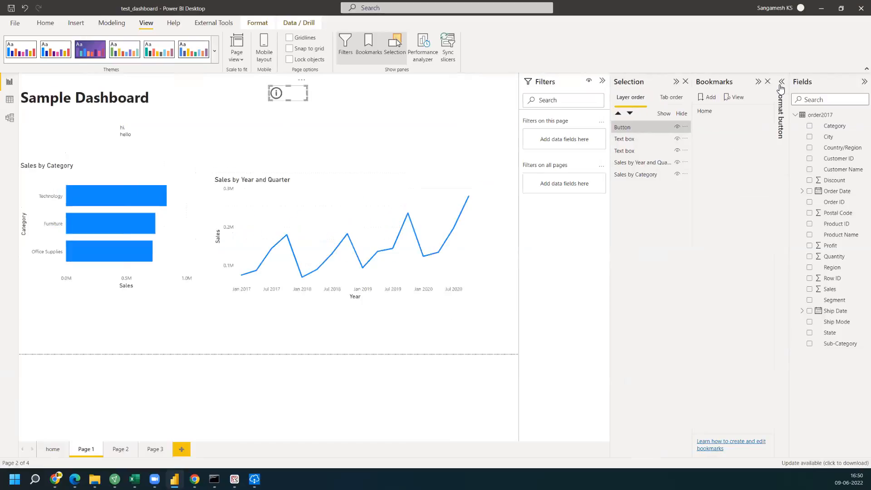
Step: Follow the information button from Page 1 twice, confirming it lands on the home page
left_click(294, 97, "ctrl")
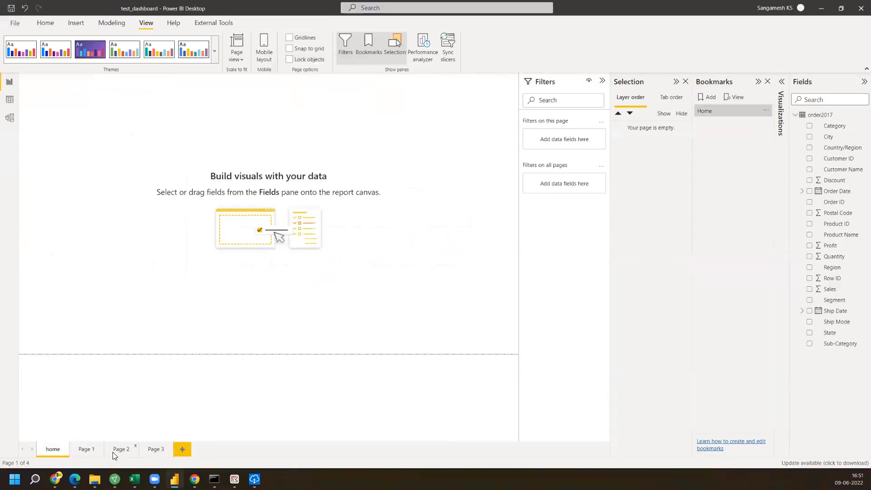
left_click(84, 449)
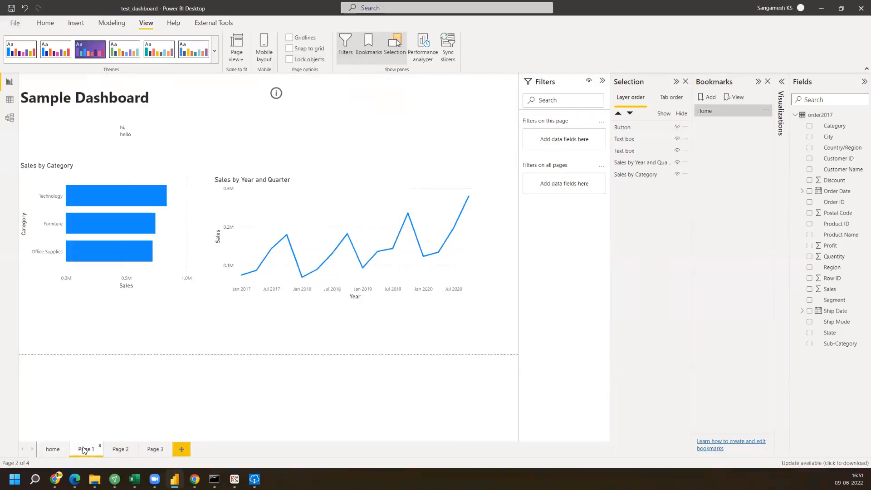
left_click(277, 92)
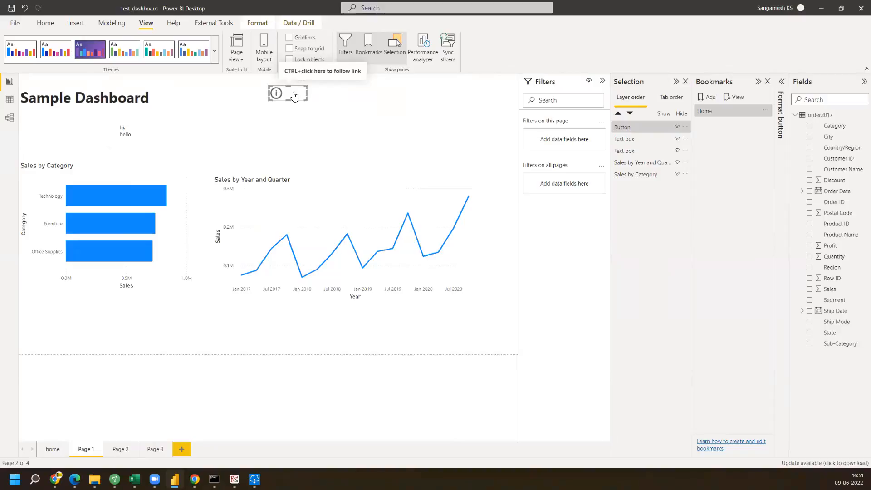
left_click(294, 95, "ctrl")
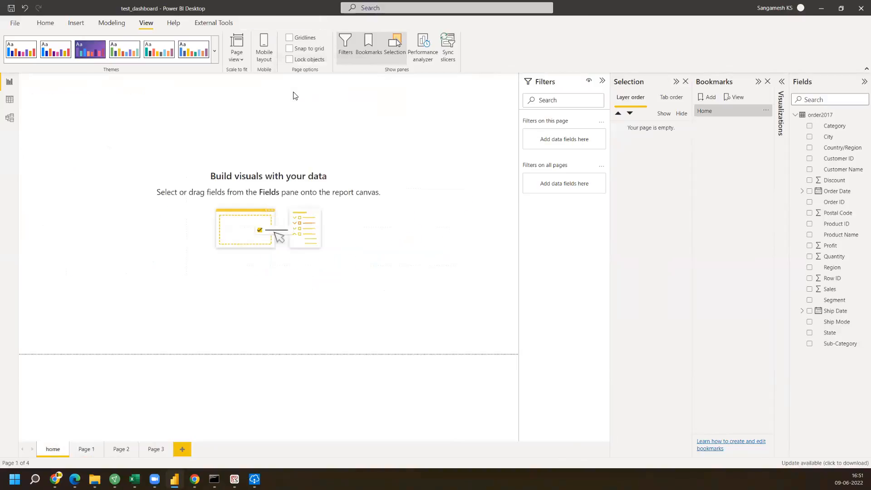
Step: Bookmark blank Page 2 as a second bookmark named 'back', then return to Page 1
left_click(127, 451)
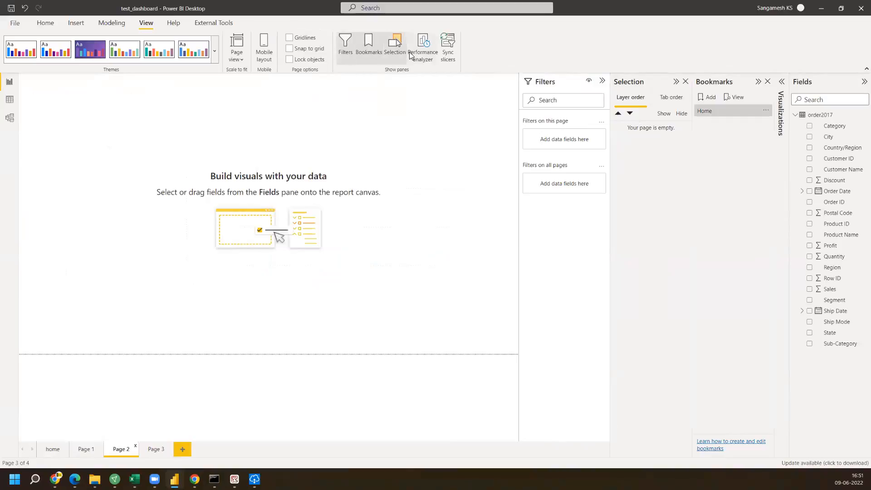
left_click(708, 98)
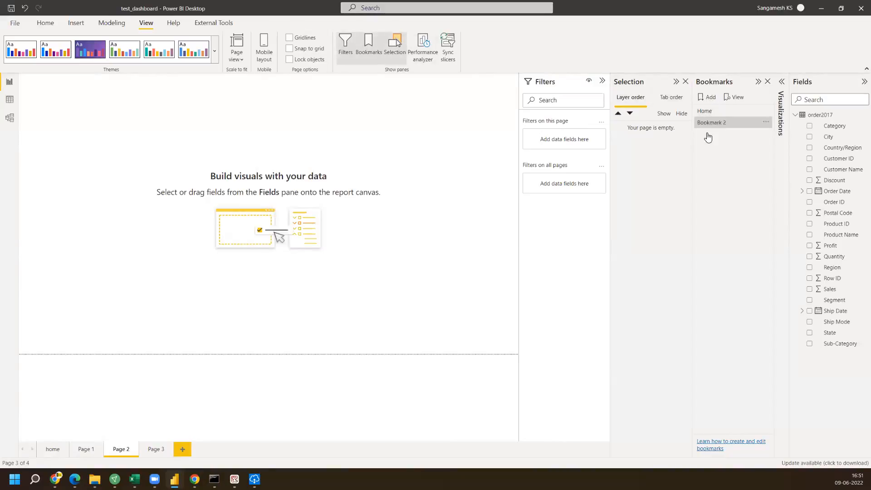
left_click(765, 122)
left_click(776, 138)
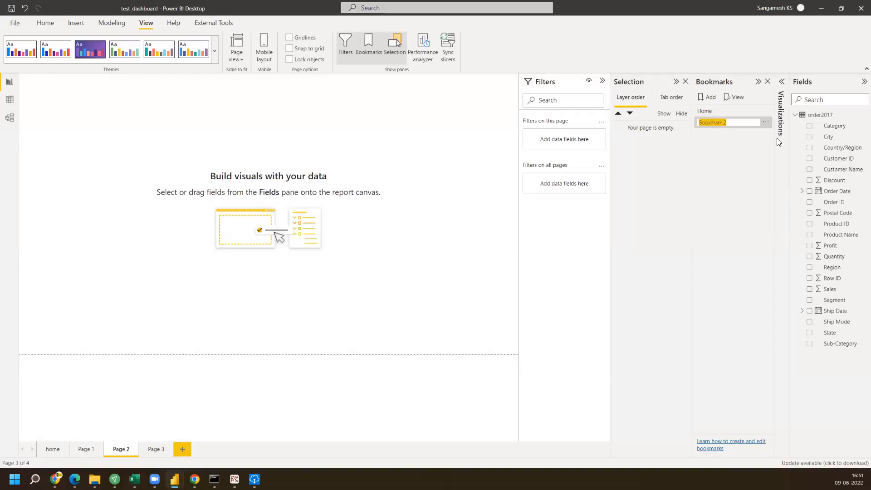
type("back")
key("Return")
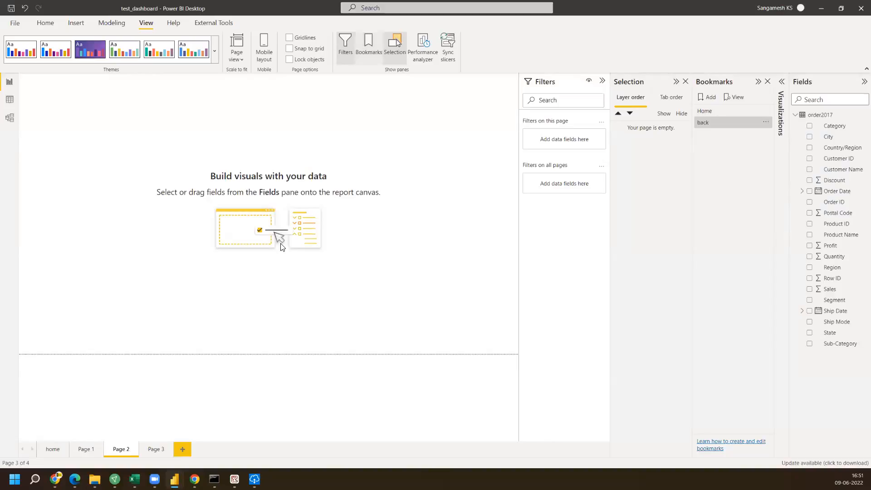
left_click(86, 448)
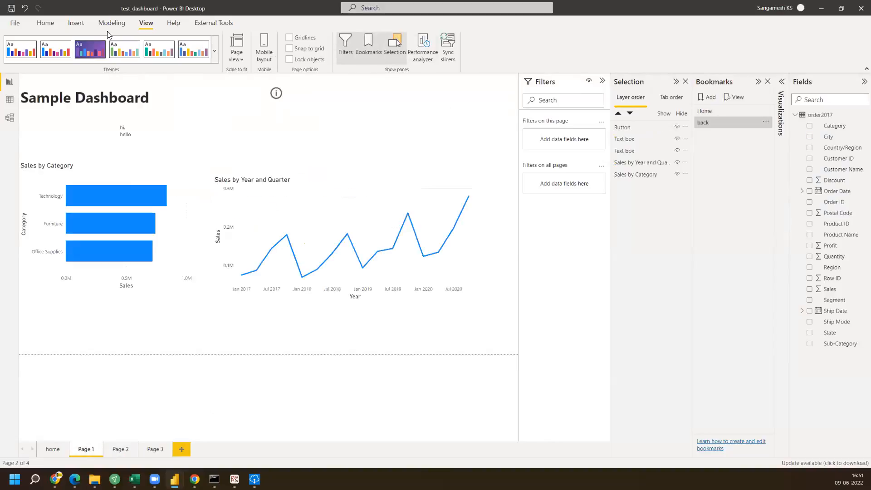
left_click(45, 22)
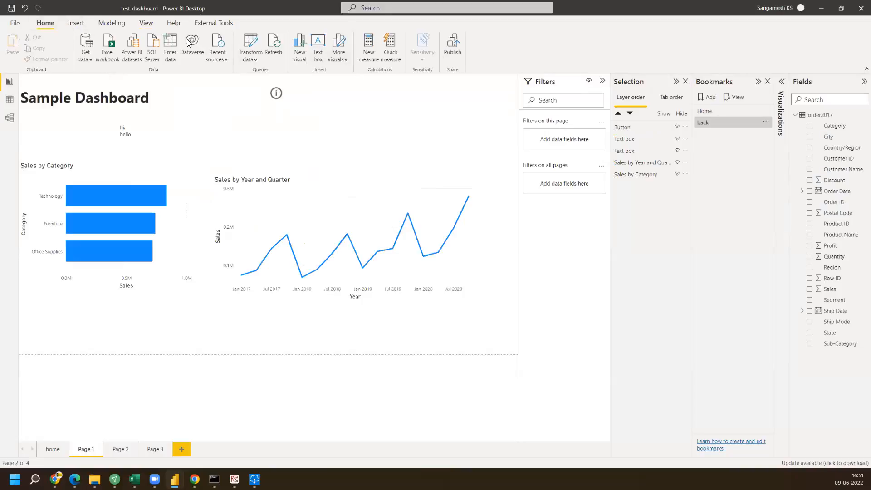
Step: Insert a right-arrow button and move it to the top-right of Page 1
left_click(76, 23)
left_click(317, 53)
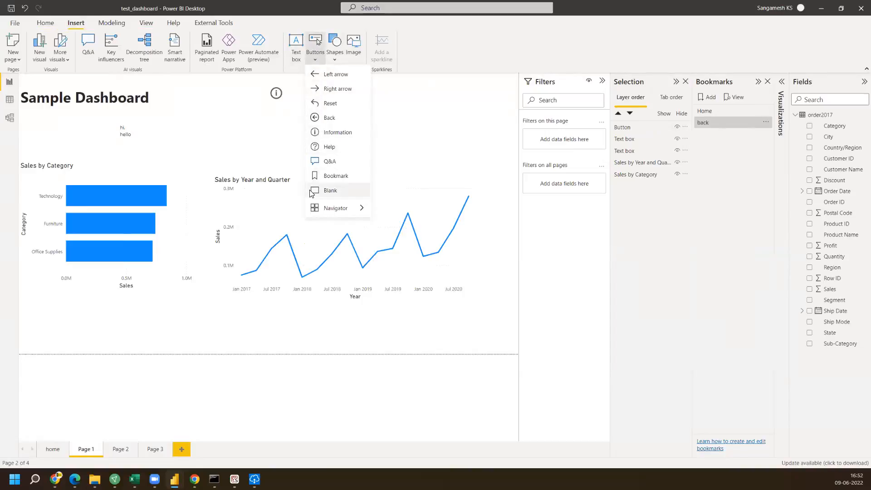
left_click(331, 88)
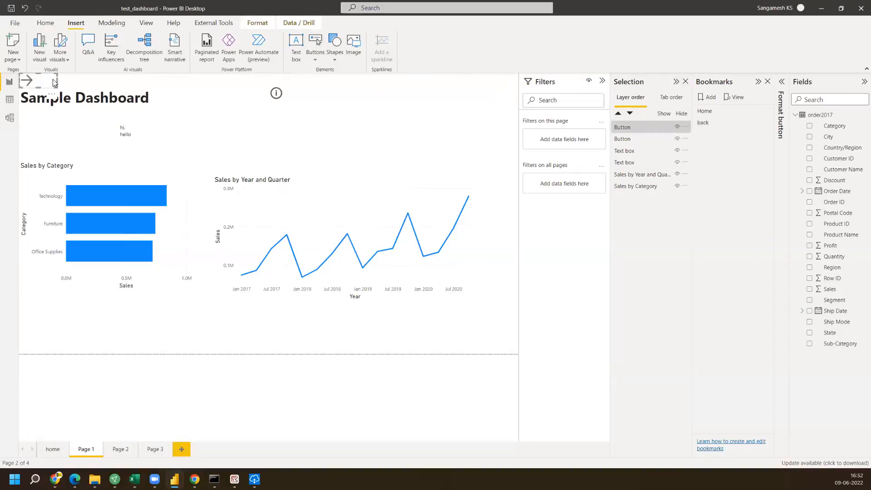
left_click_drag(37, 84, 457, 89)
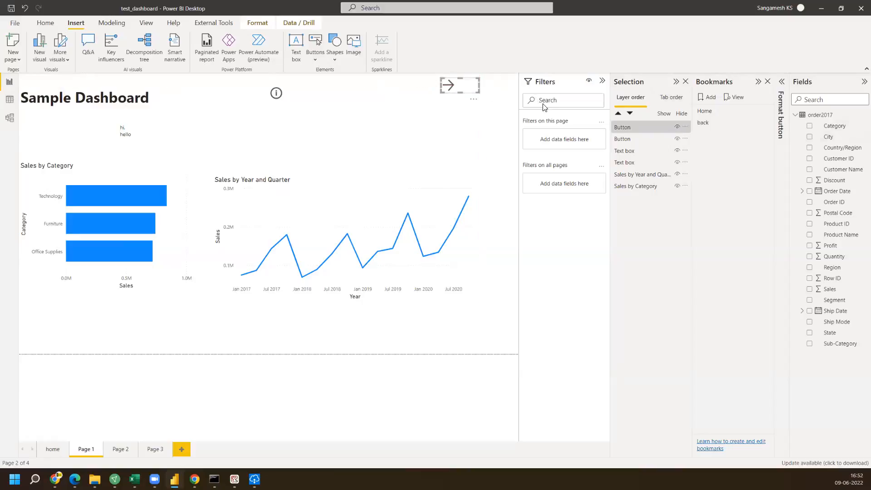
Step: Set the arrow button's action to Bookmark 'back' and test the jump
left_click(780, 85)
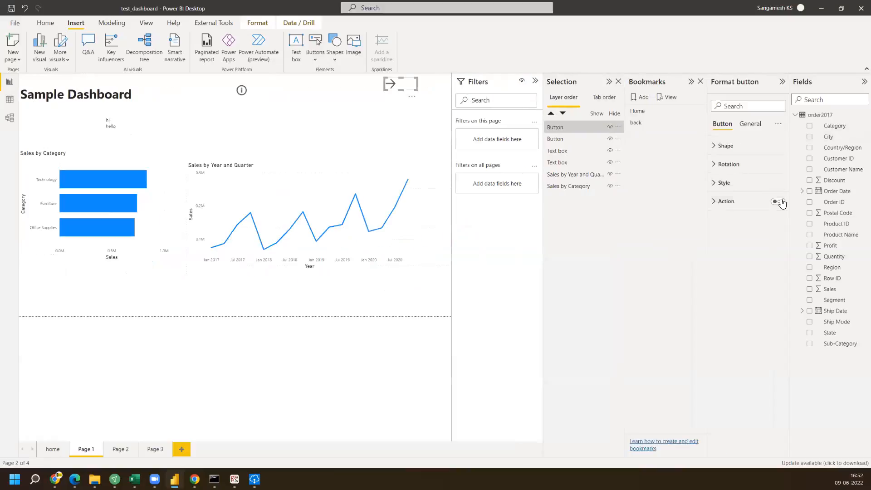
left_click(777, 201)
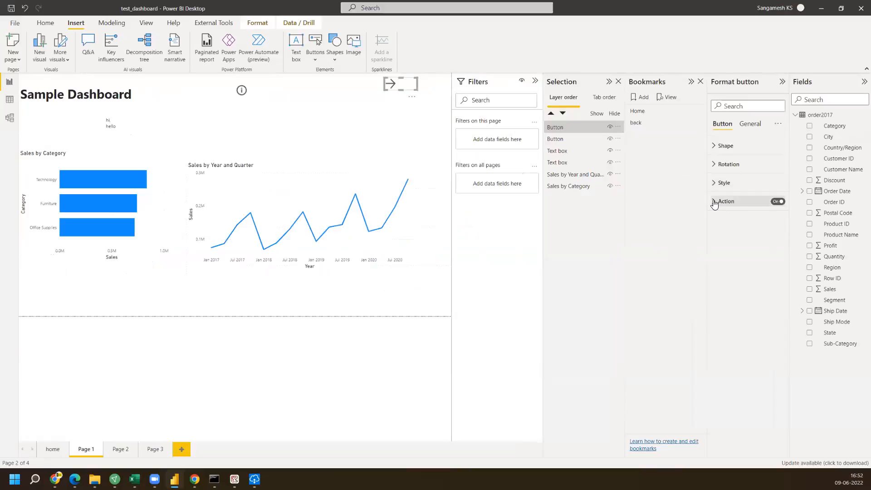
left_click(715, 201)
left_click(746, 245)
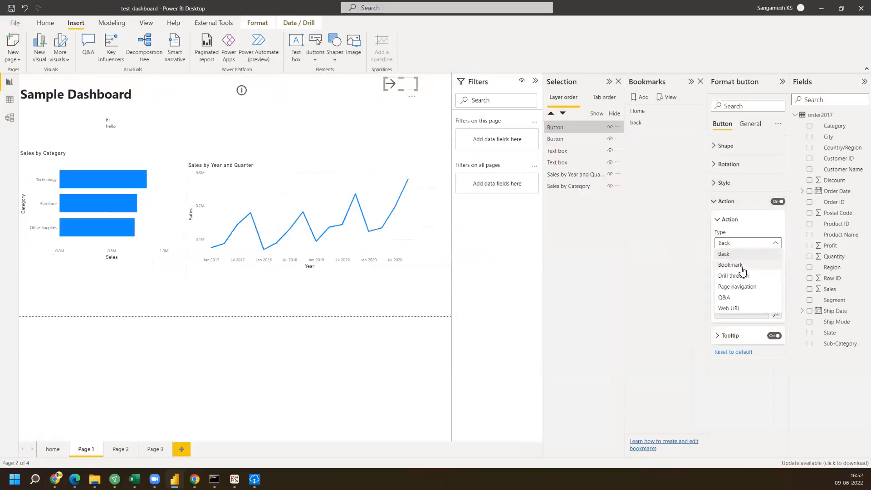
left_click(742, 268)
left_click(743, 269)
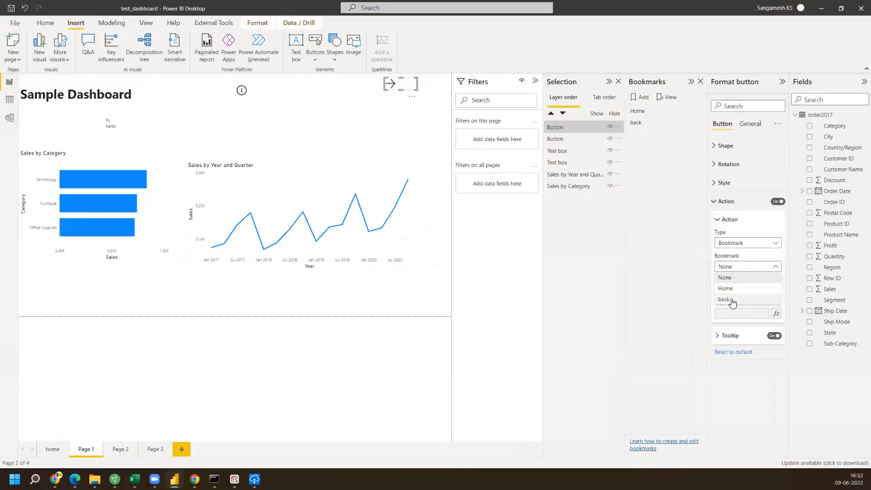
left_click(731, 300)
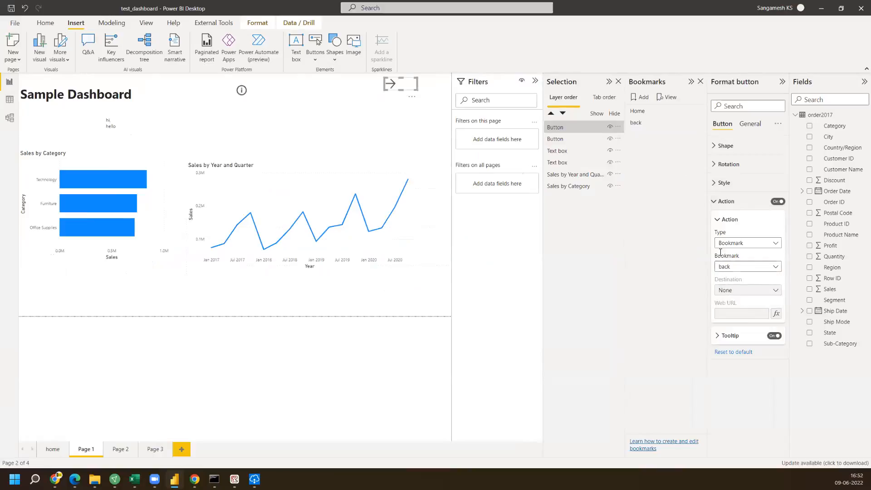
left_click(781, 83)
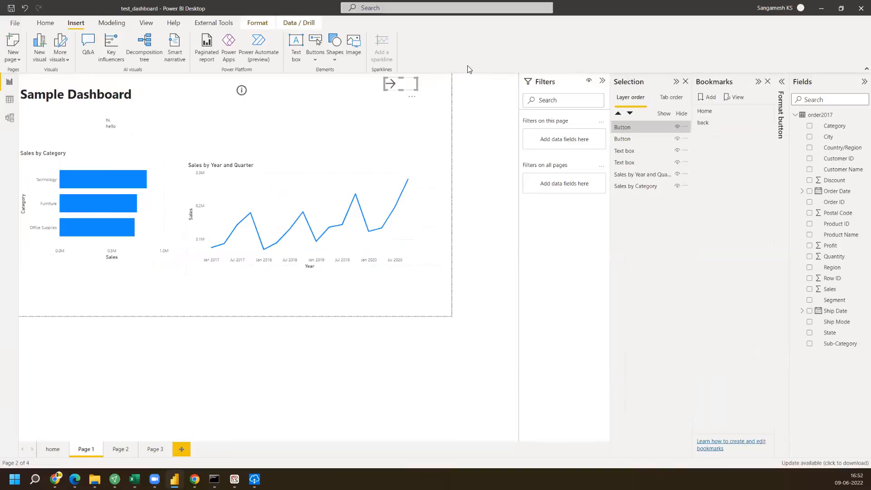
left_click(441, 86, "ctrl")
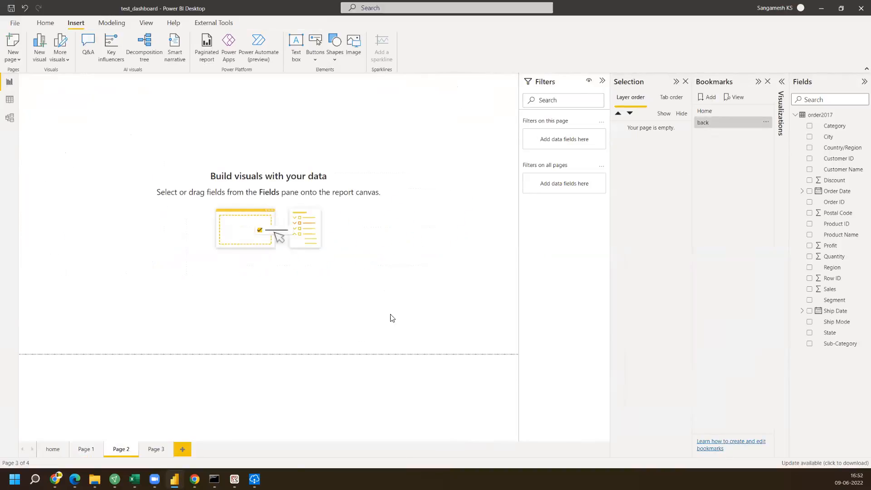
Step: Rename the Page 2 tab to 'back'
double_click(124, 448)
type("back")
key("Return")
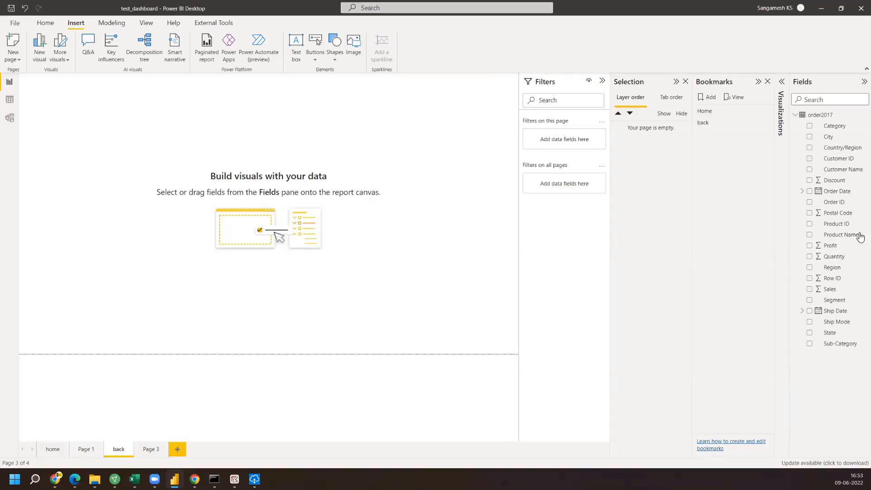
Step: Make Page 1's arrow button navigate to the back page, then Ctrl+click it to test
left_click(781, 82)
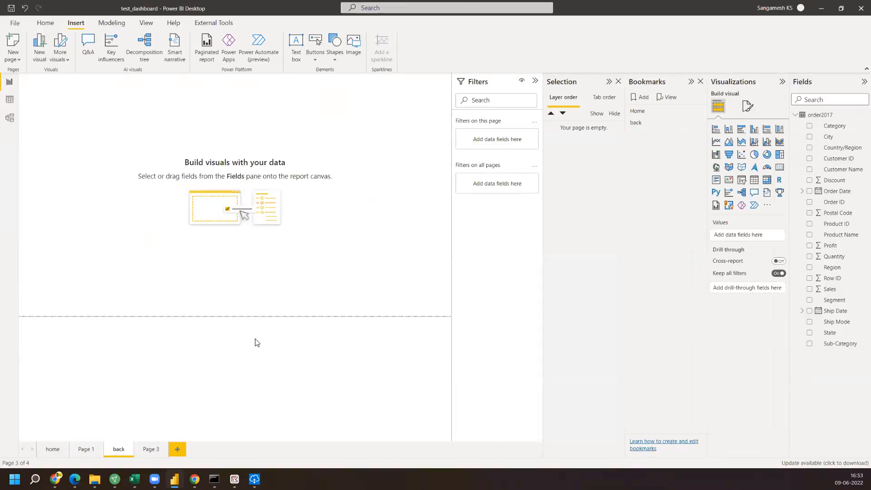
left_click(87, 448)
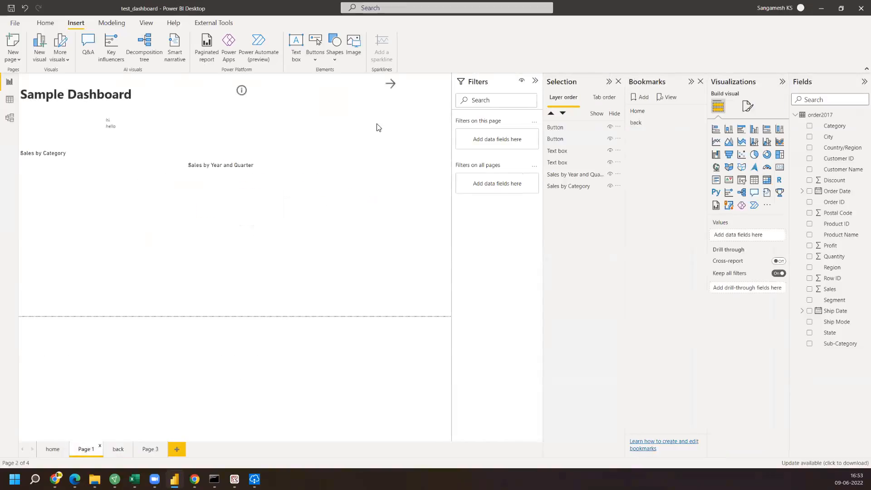
left_click(392, 88)
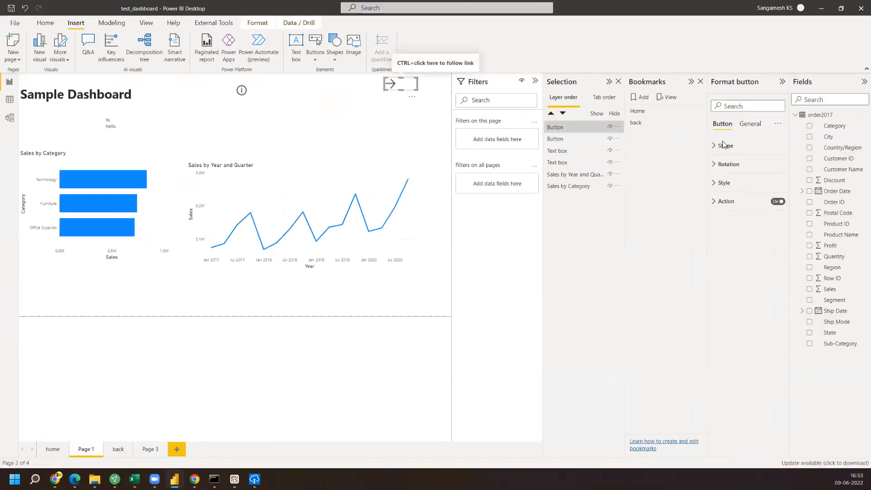
left_click(715, 201)
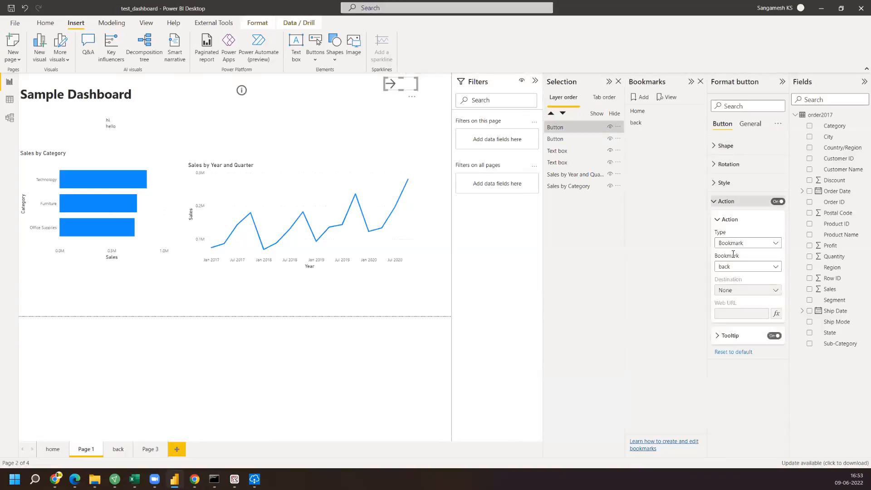
left_click(766, 246)
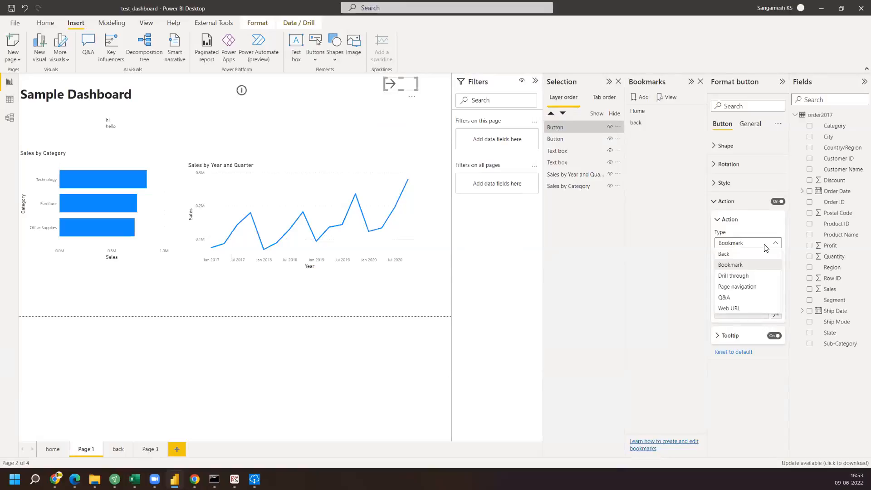
left_click(747, 286)
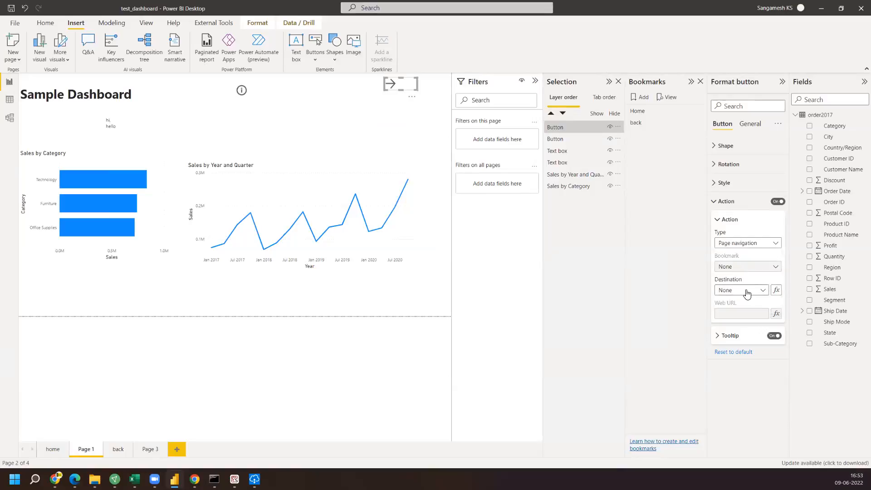
left_click(747, 293)
left_click(743, 323)
left_click(405, 89, "ctrl")
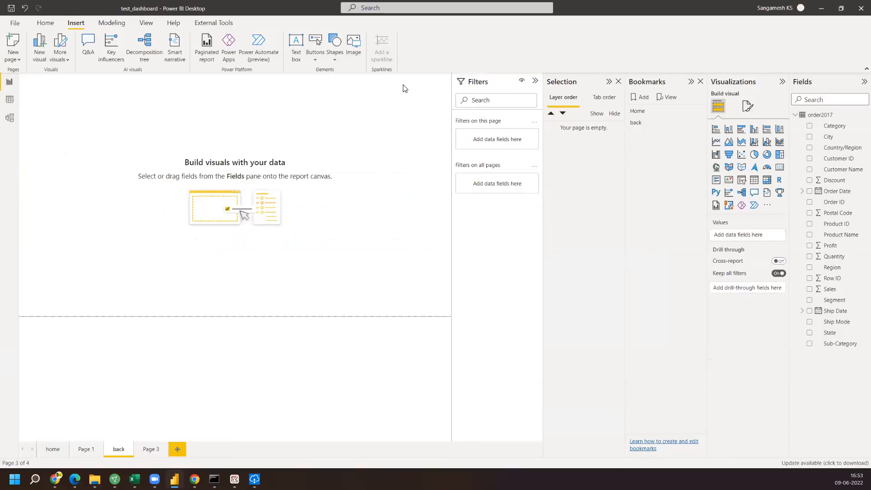
Step: Back on Page 1, select the arrow button and expand its Action settings, still set to navigate to back
left_click(73, 449)
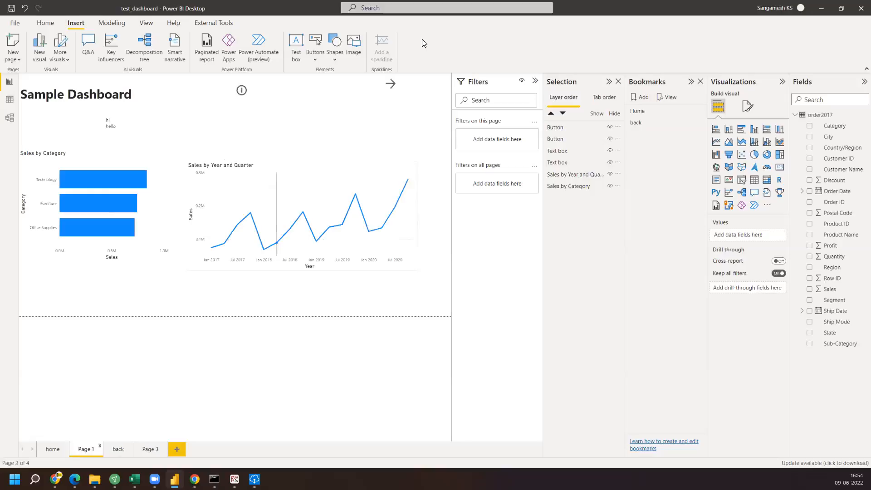
left_click(402, 89)
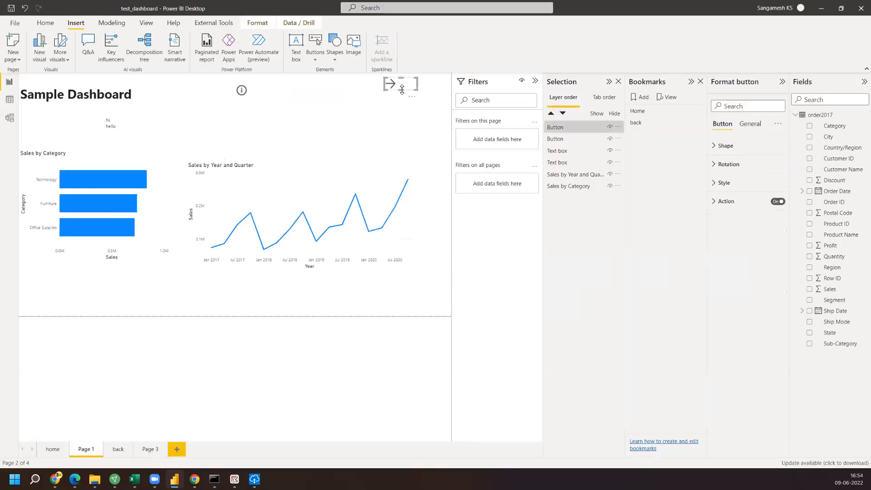
left_click(715, 201)
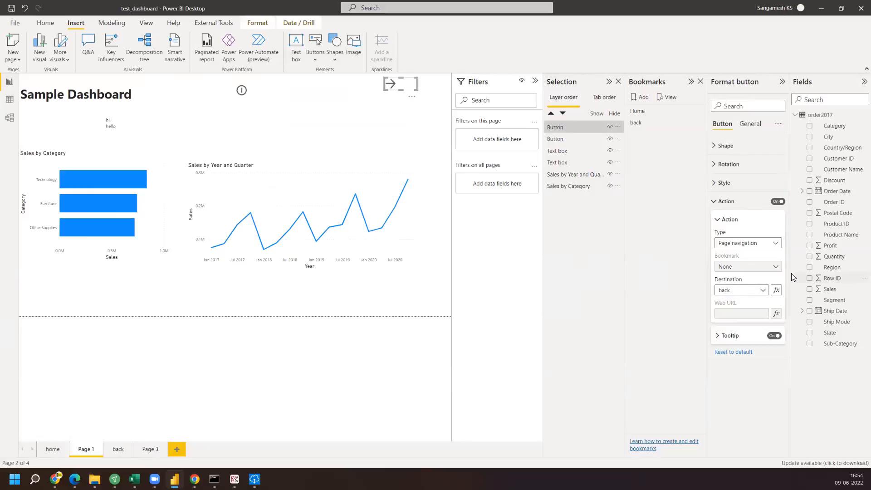
Step: Try a conditional destination based on order2017 fields, then cancel it, keeping destination back
left_click(776, 291)
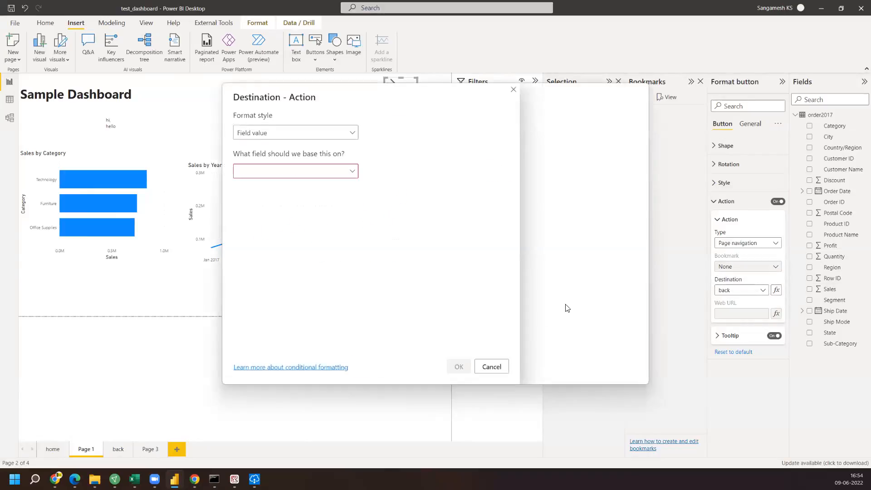
left_click(310, 171)
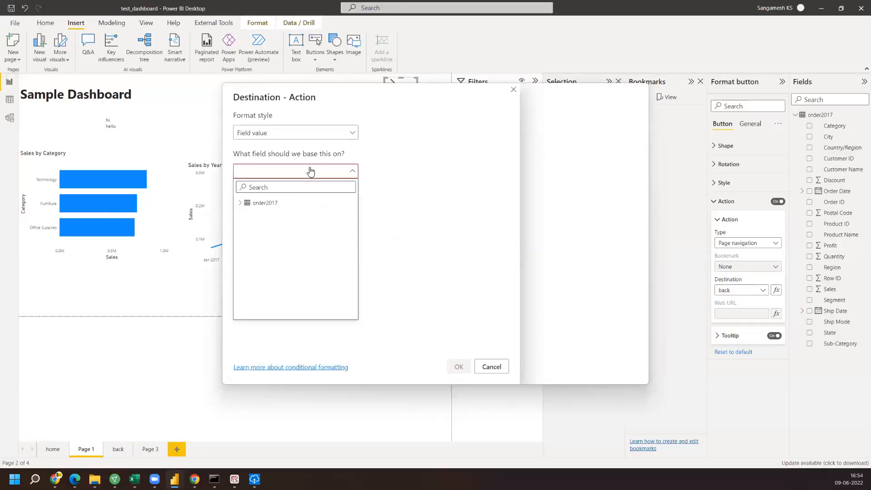
left_click(241, 203)
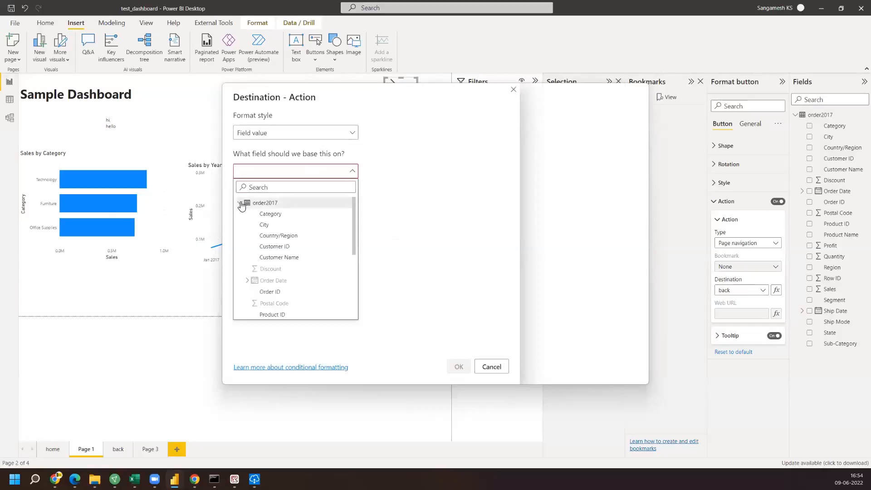
left_click(443, 320)
left_click(485, 365)
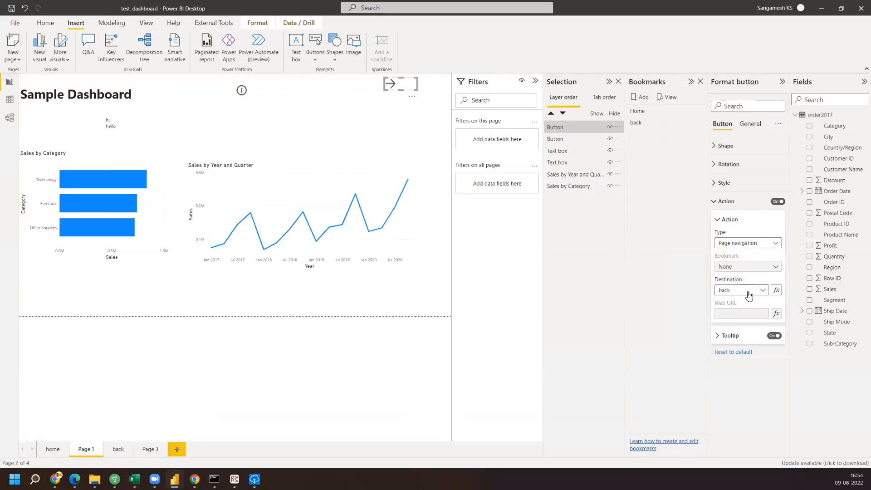
left_click(763, 243)
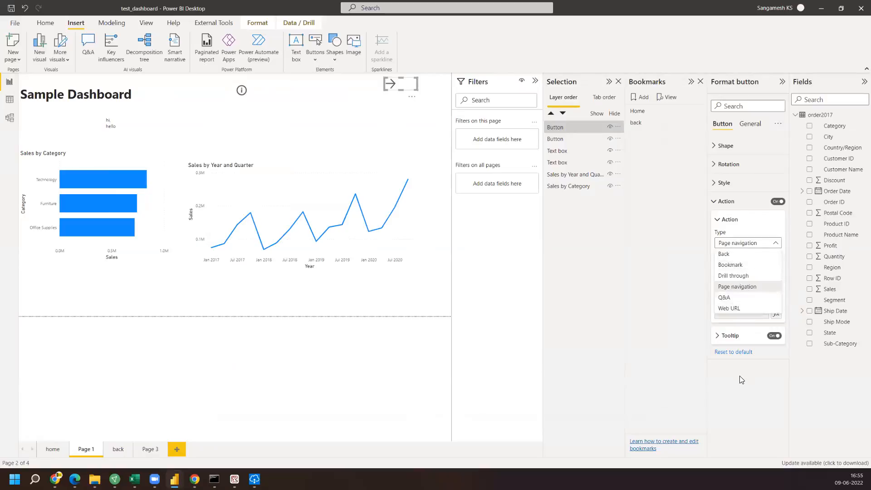
Step: Switch the arrow button's action type to Web URL, leaving the URL empty
left_click(770, 243)
left_click(769, 243)
left_click(738, 310)
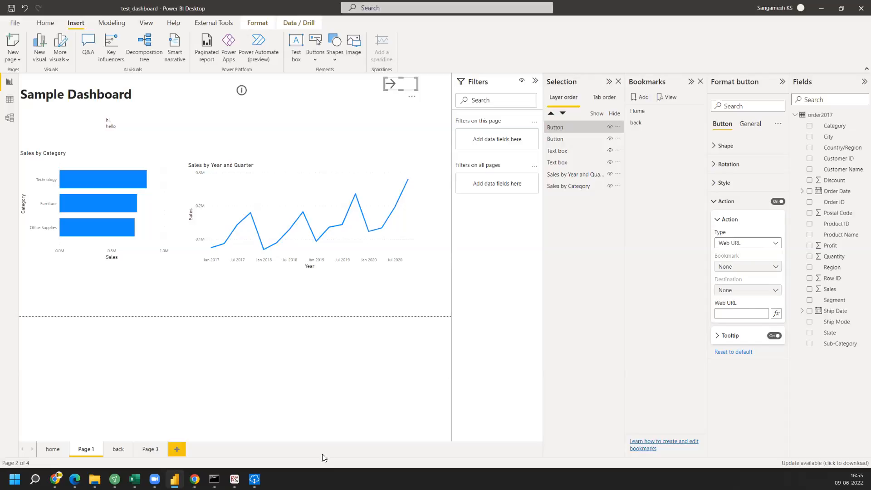
left_click(175, 479)
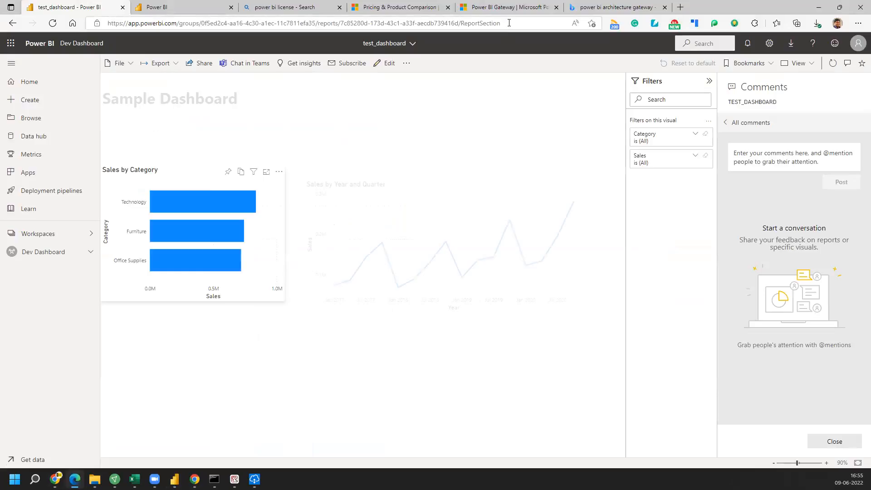
left_click(229, 21)
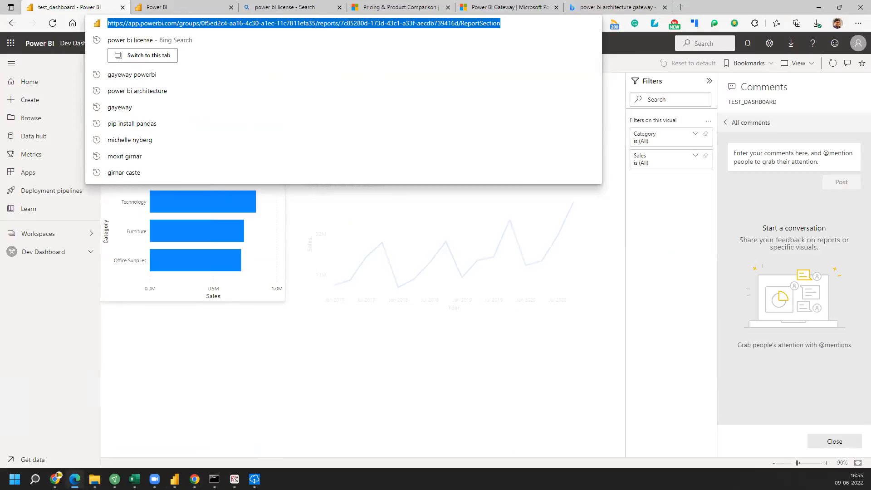
left_click(175, 479)
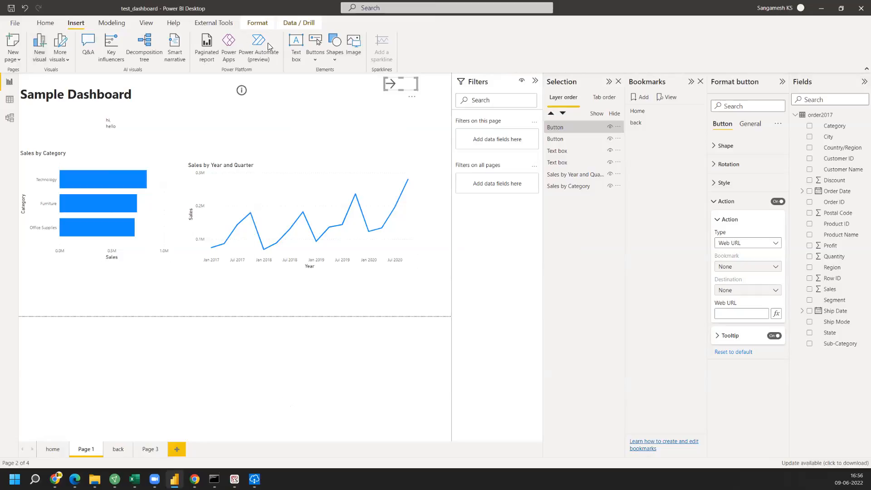
Step: Browse the ribbon tabs, then start a new What-if parameter from Modeling > New parameter
left_click(57, 26)
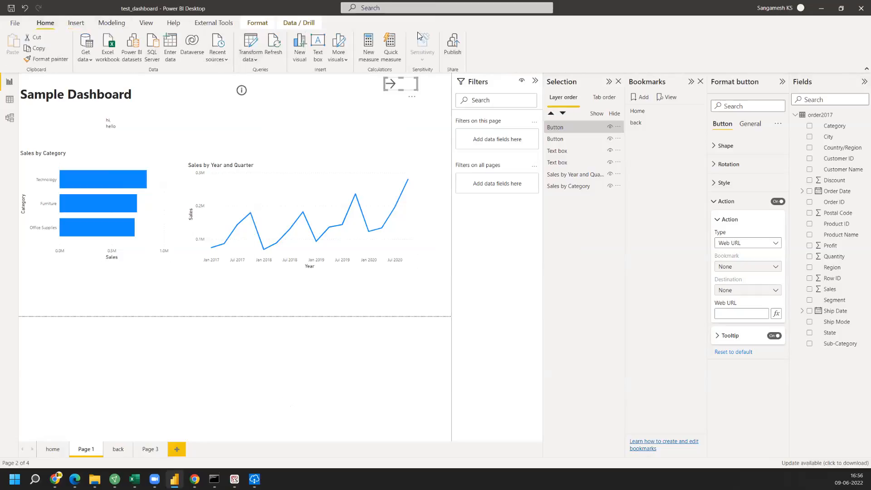
left_click(207, 28)
left_click(173, 23)
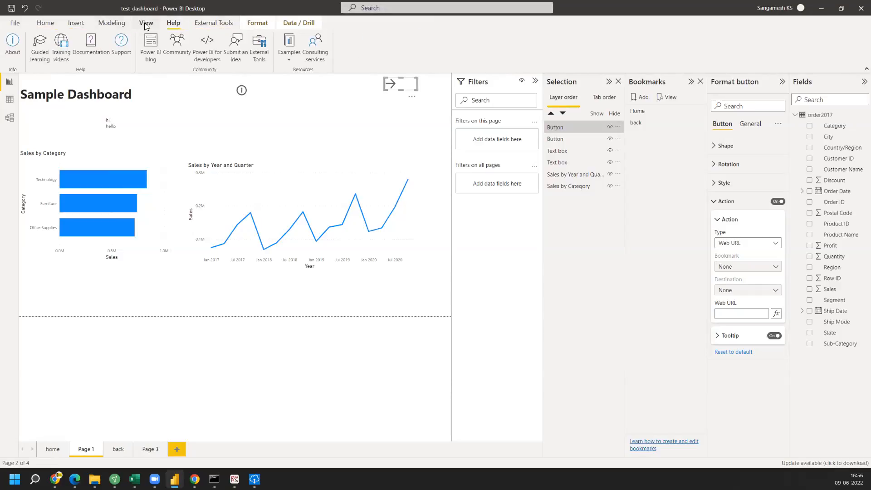
left_click(145, 25)
left_click(124, 22)
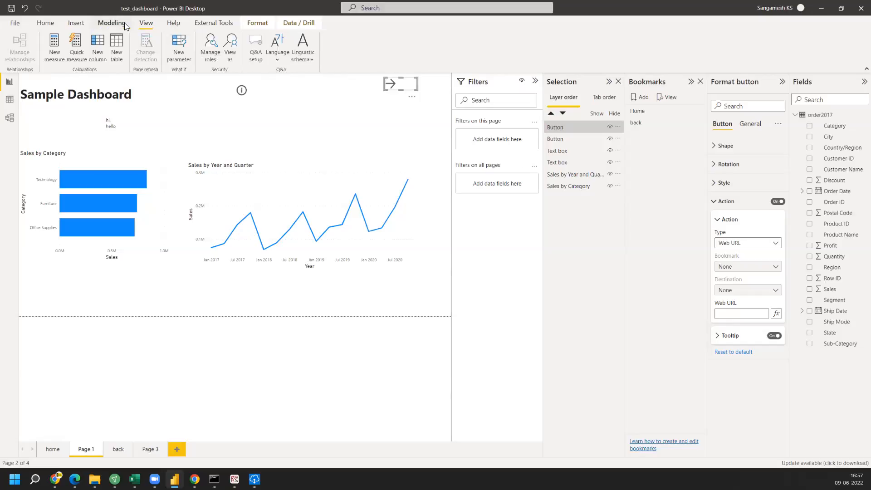
left_click(81, 22)
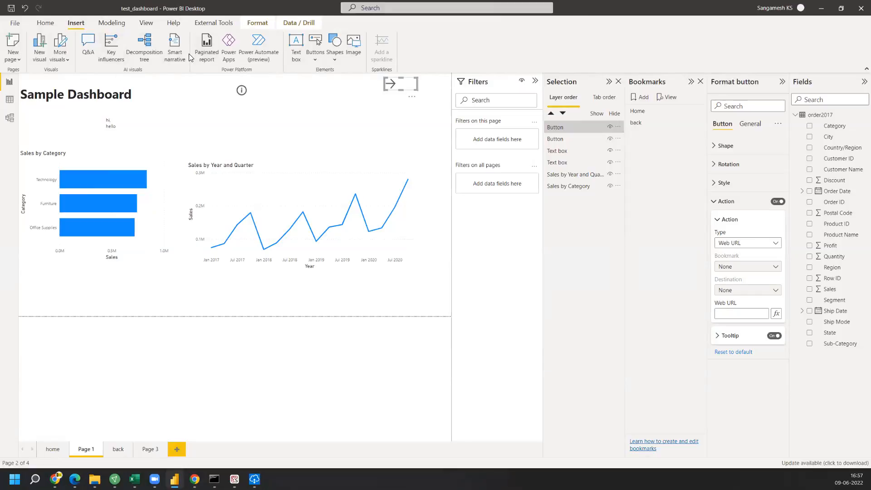
left_click(55, 27)
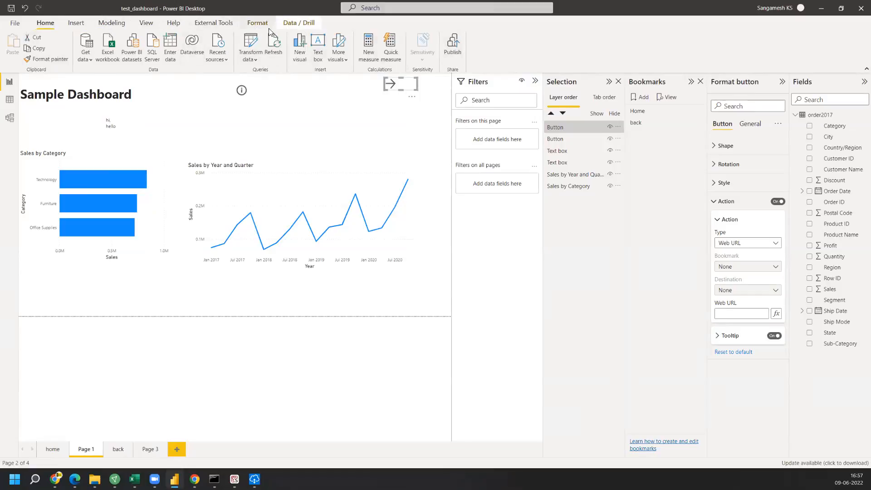
left_click(116, 24)
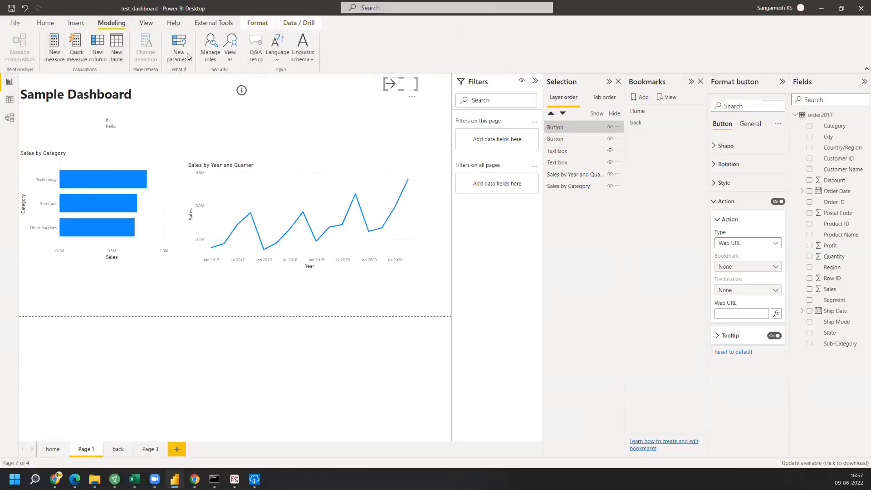
left_click(173, 47)
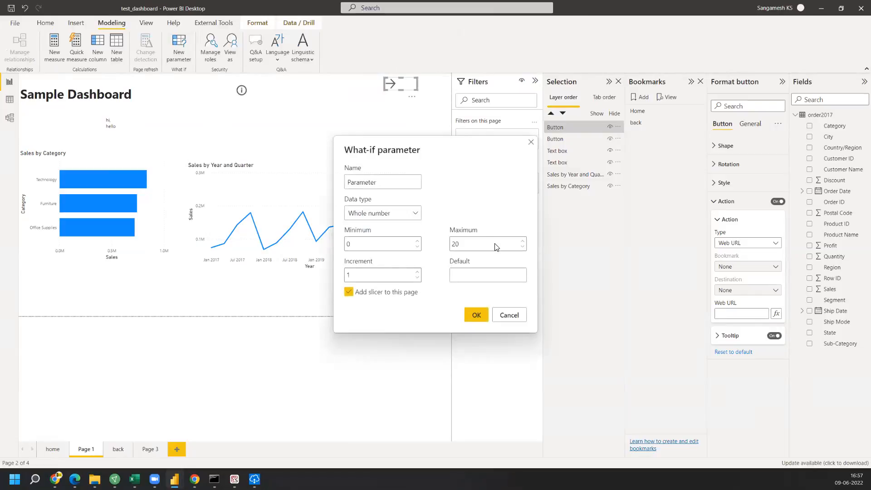
Step: Rename the What-if parameter to 'Col'
left_click(401, 213)
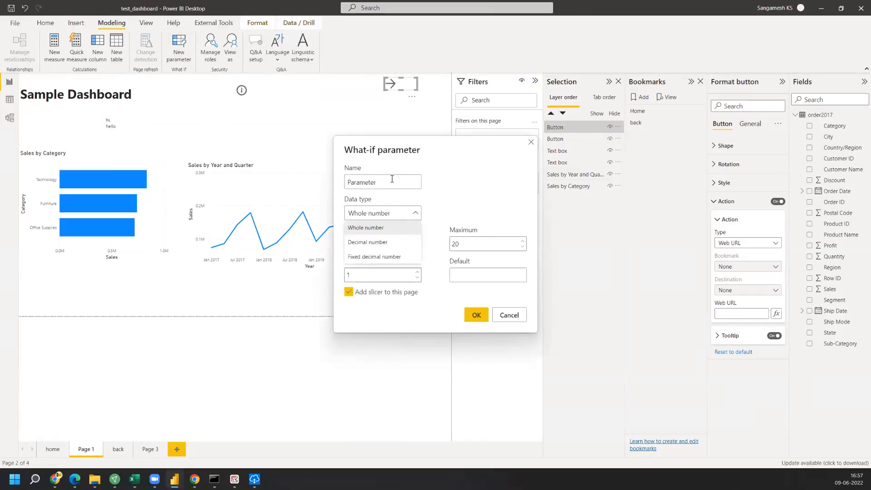
left_click(390, 180)
left_click_drag(390, 179, 330, 183)
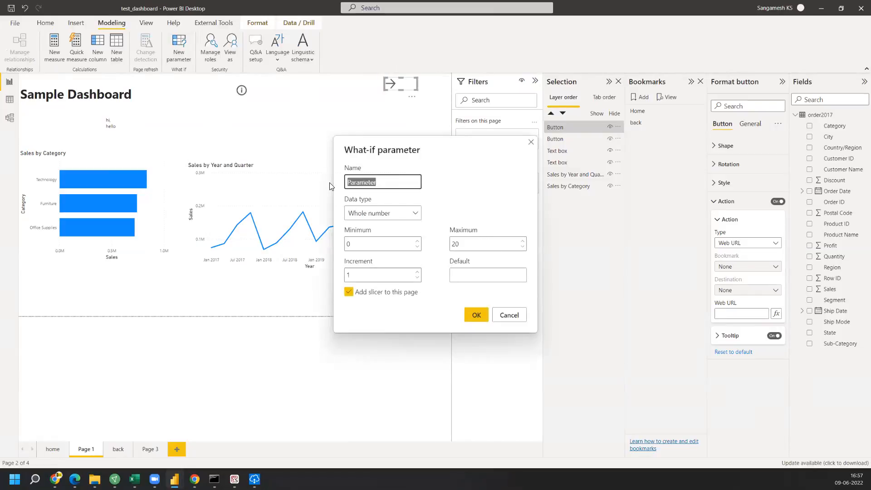
type("Col")
left_click(477, 211)
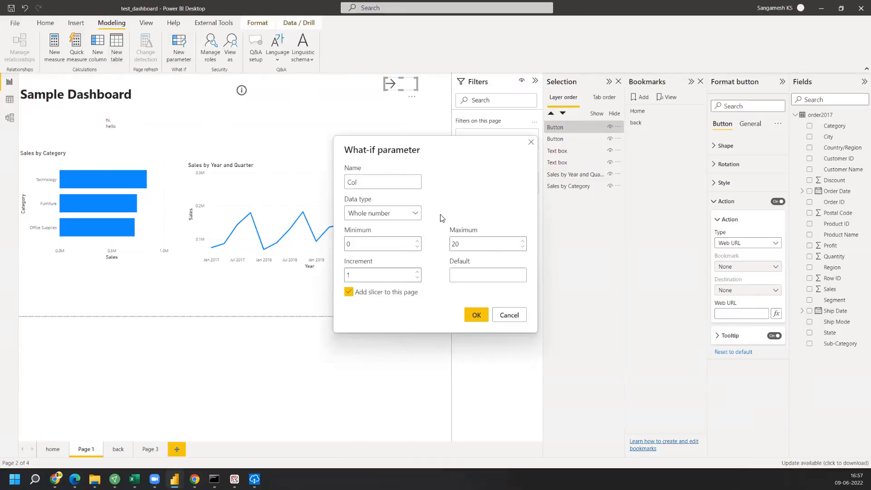
Step: Leave the data type unchanged, keep 'Add slicer to this page' on, and select minimum value 0
left_click(403, 215)
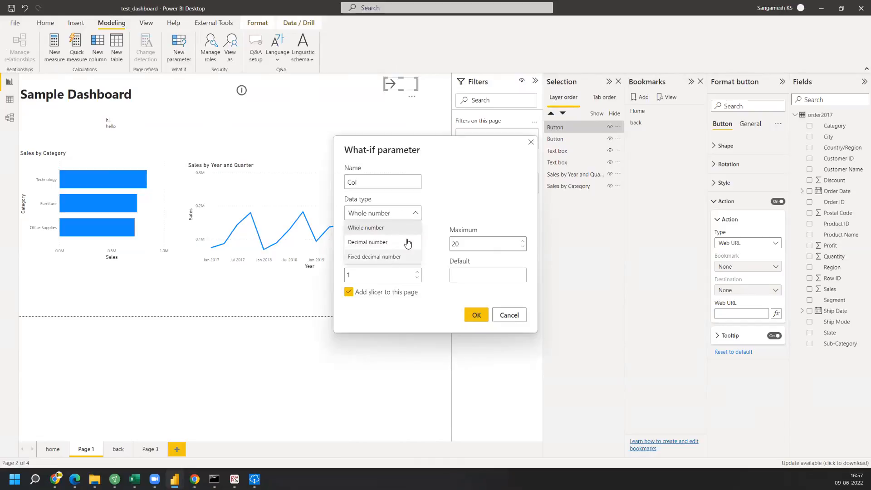
left_click(437, 216)
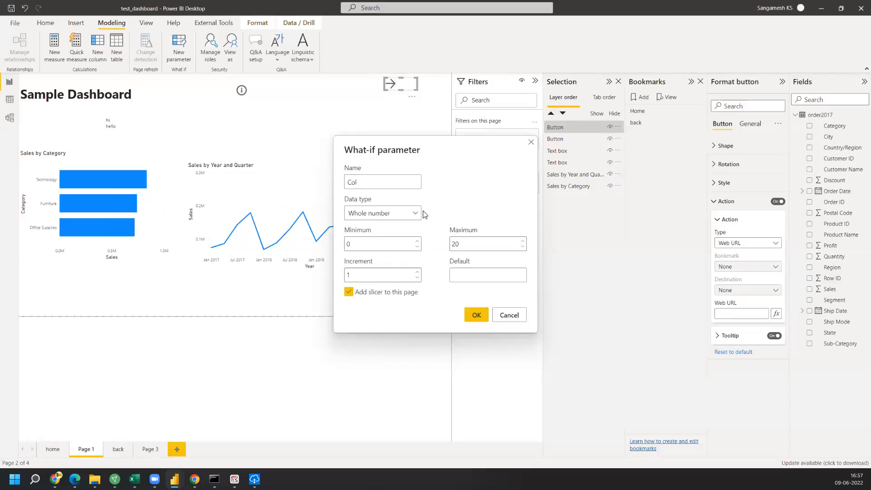
left_click(475, 273)
left_click(349, 294)
left_click(349, 295)
double_click(381, 243)
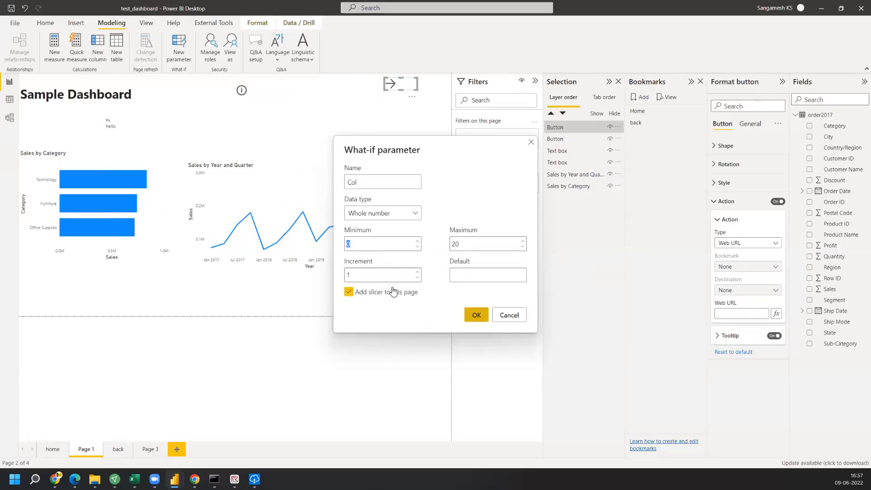
Step: Try Fixed decimal and Decimal number types, revert to Whole number, then cancel the dialog
left_click(397, 218)
left_click(382, 256)
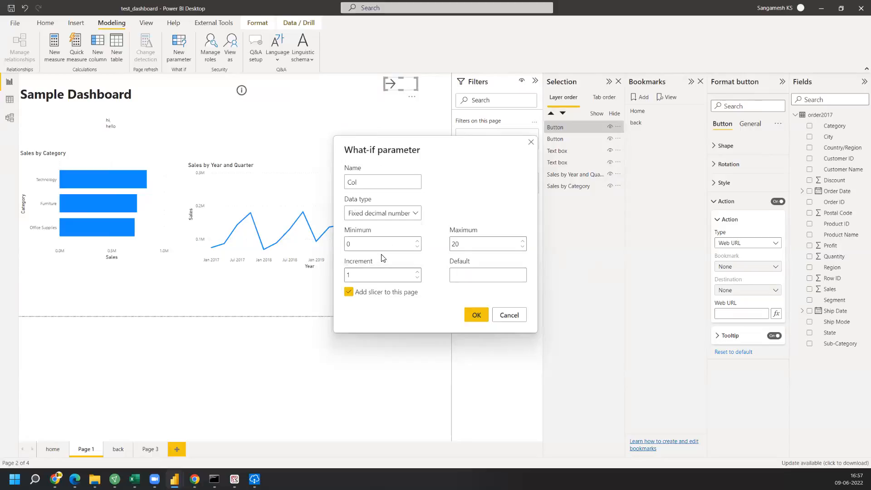
left_click(385, 217)
left_click(387, 242)
left_click(391, 211)
left_click(385, 231)
left_click(454, 271)
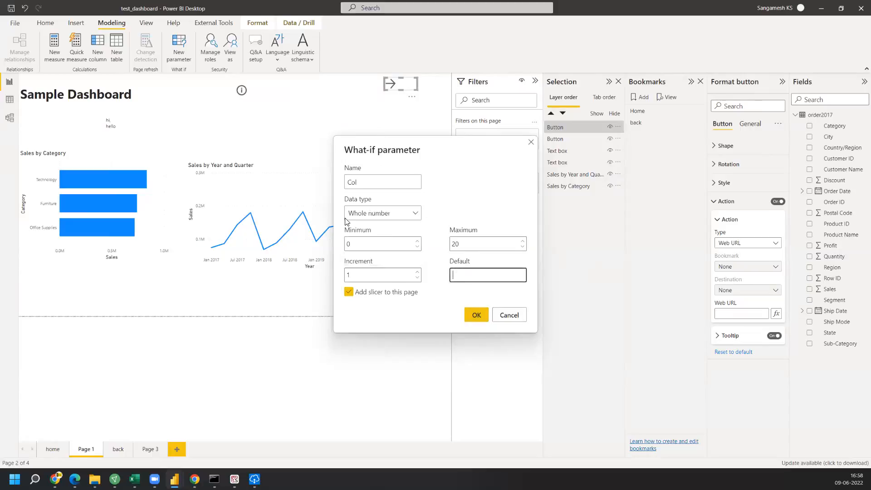
left_click(401, 217)
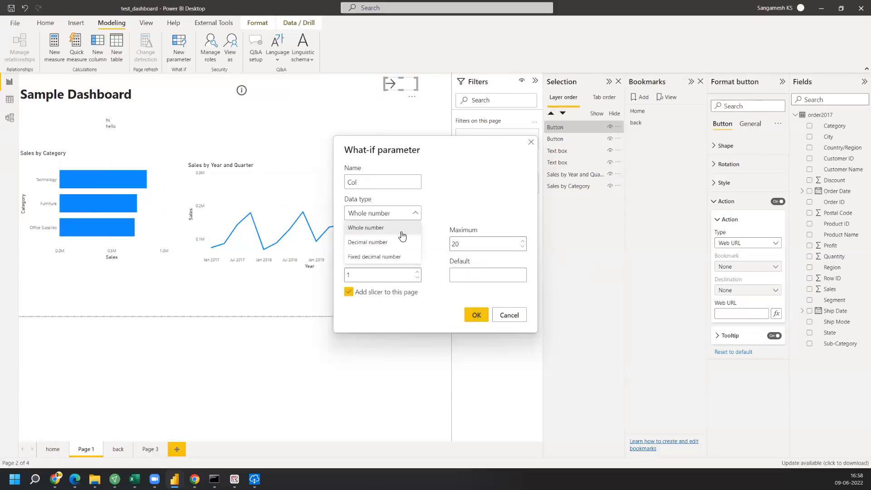
left_click(448, 214)
left_click(509, 315)
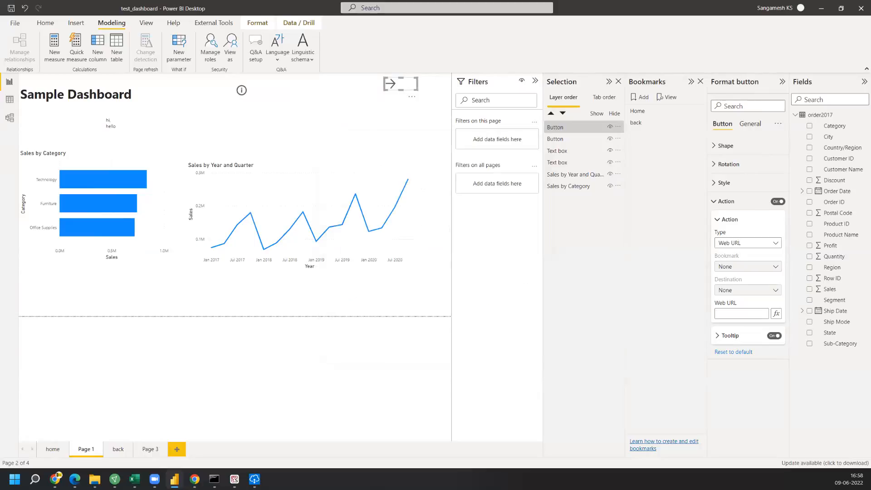
Step: Open the data in Power Query Editor via Transform data and open Manage Parameters
left_click(76, 23)
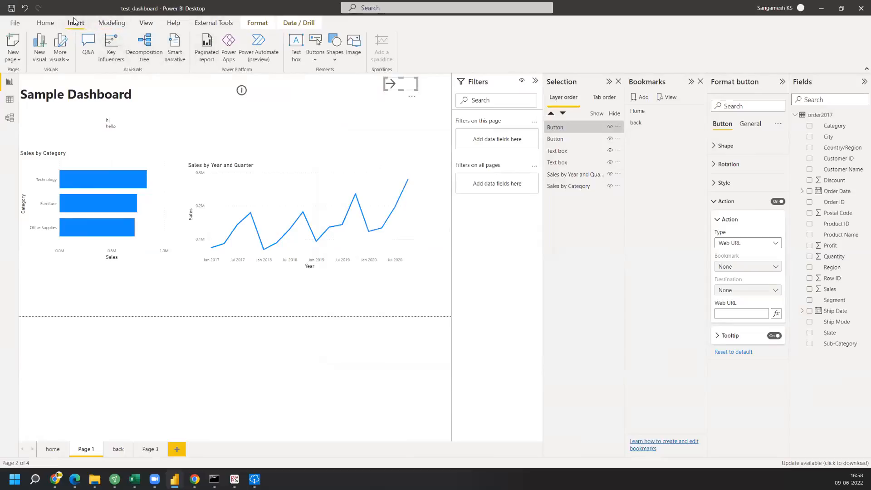
left_click(47, 22)
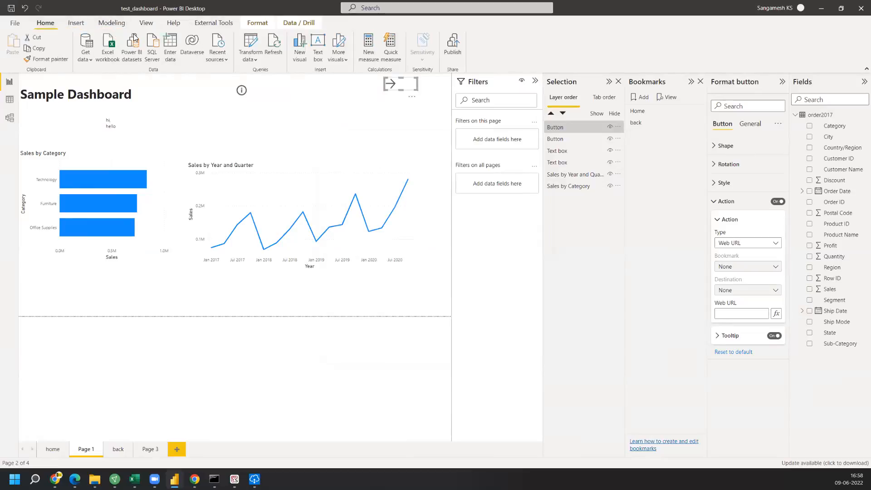
left_click(253, 51)
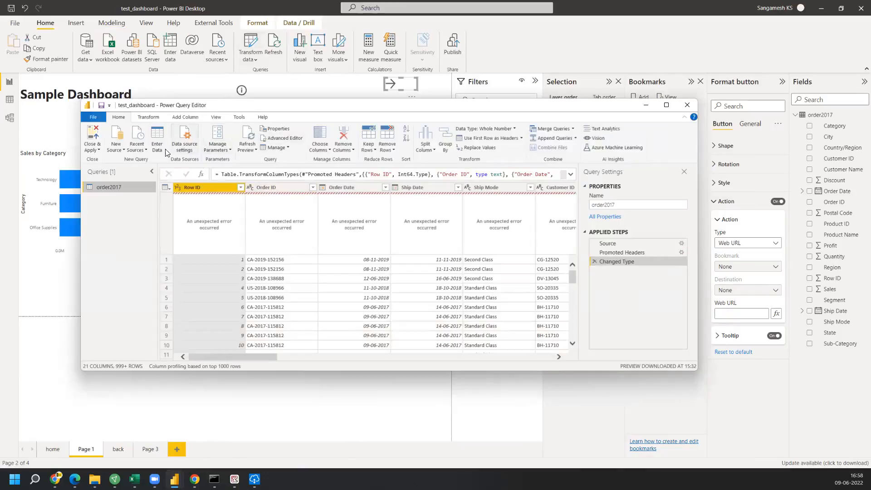
left_click(221, 135)
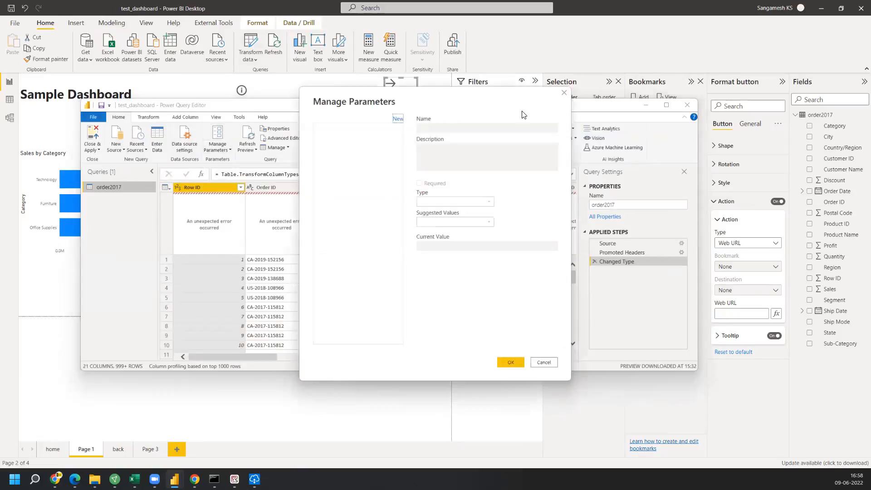
Step: Create a parameter 'col' of type Any, trying List of values then Query suggested values
left_click(397, 120)
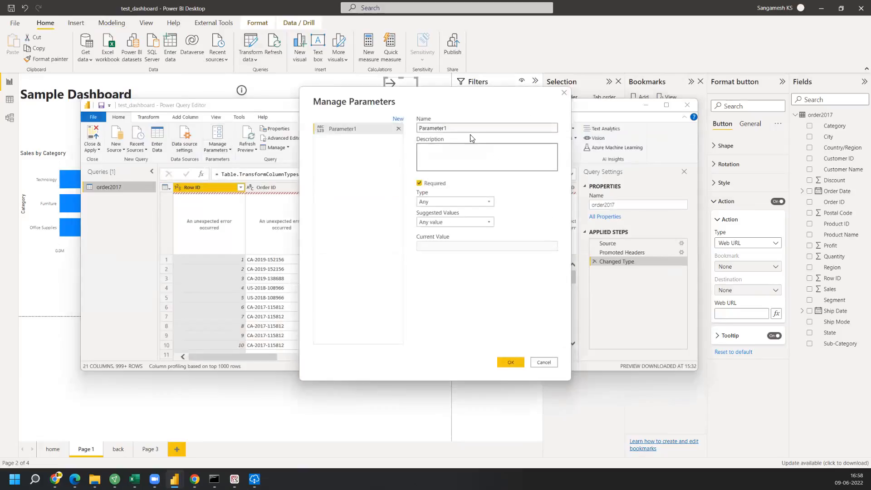
type("col")
left_click(447, 202)
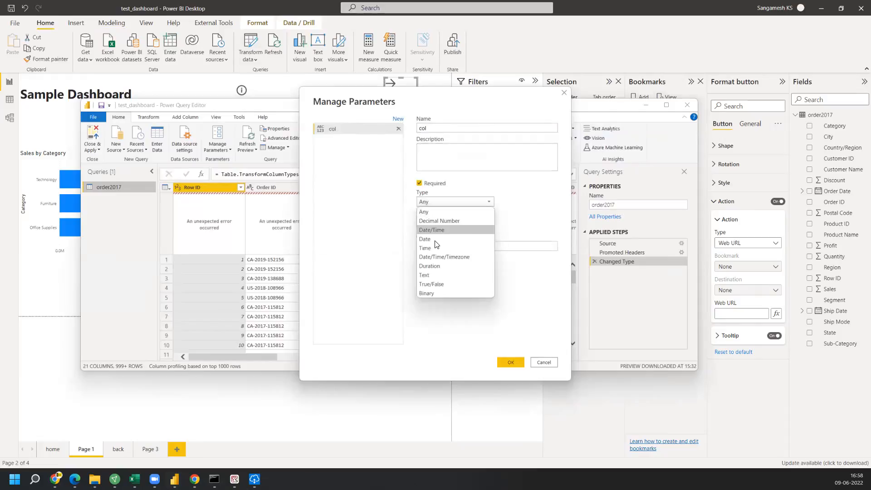
left_click(450, 212)
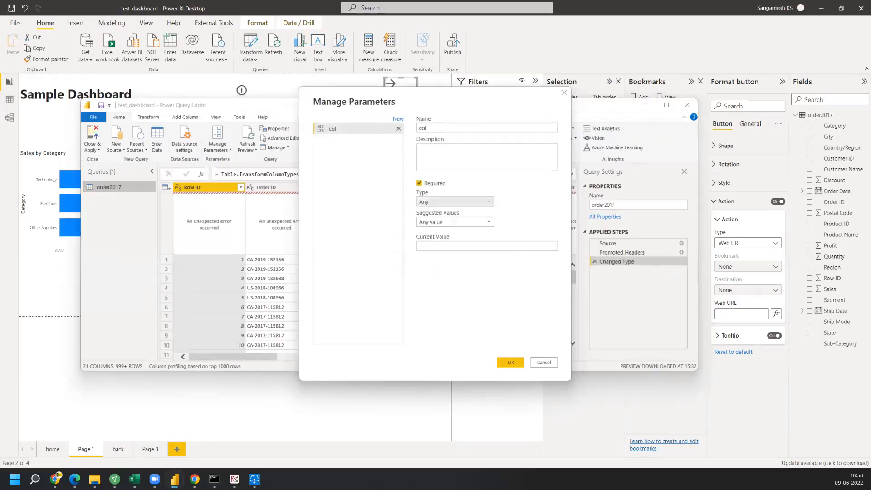
left_click(451, 222)
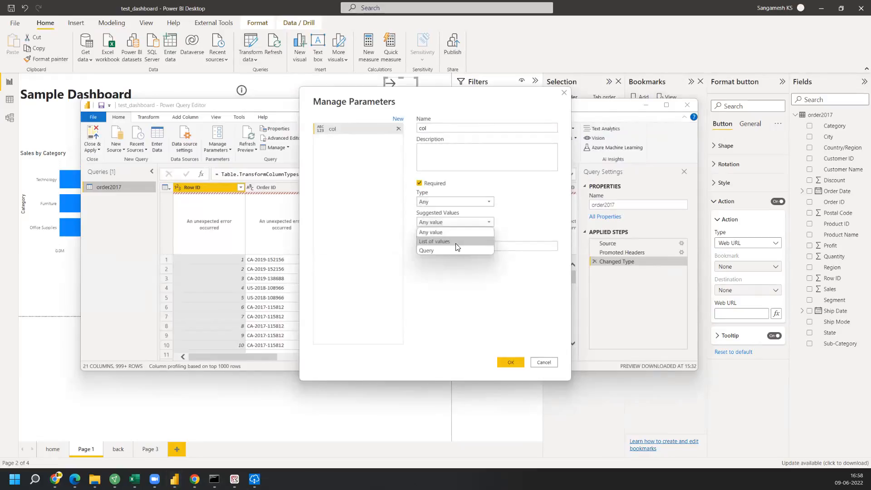
left_click(455, 242)
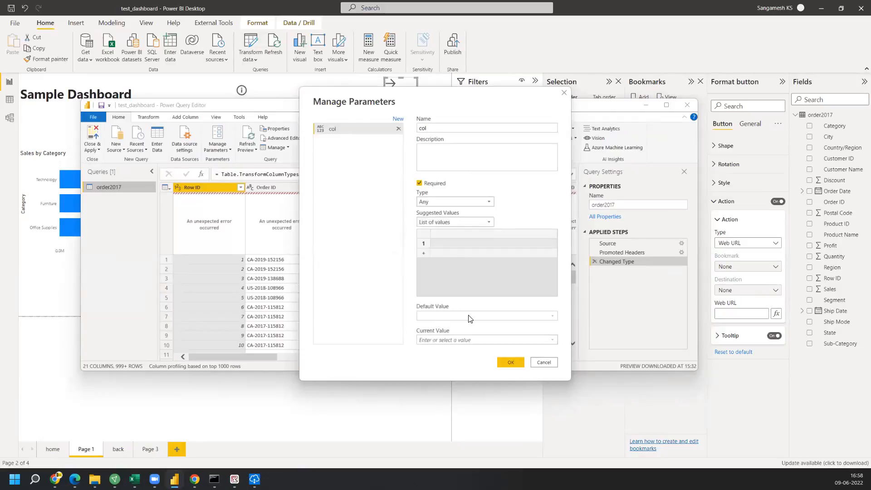
left_click(461, 220)
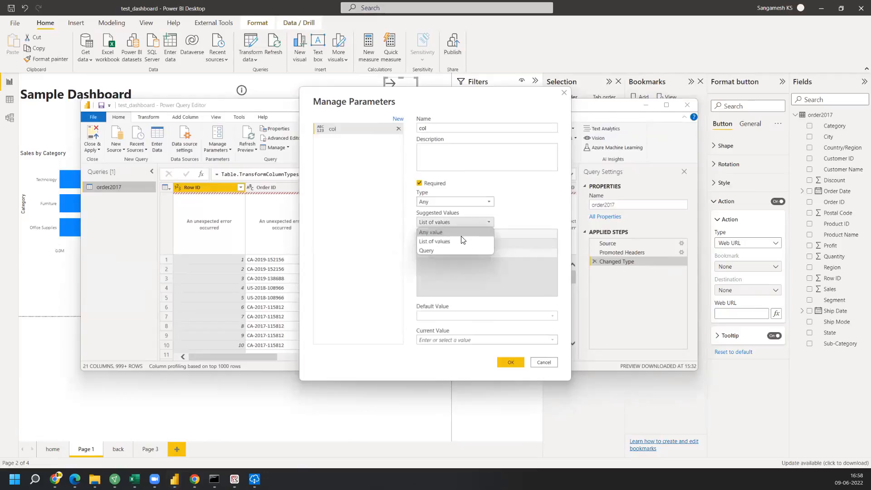
left_click(453, 247)
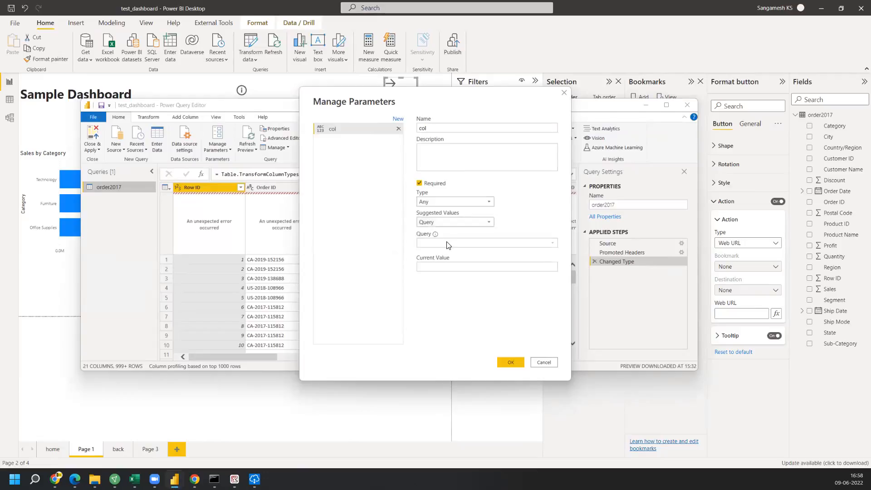
Step: Untick Required, delete the col parameter, and close Manage Parameters without saving
left_click(473, 200)
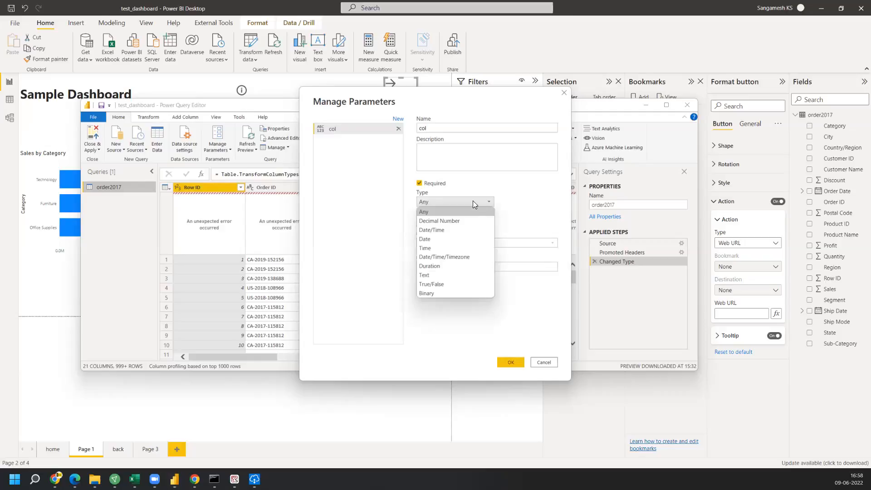
left_click(513, 186)
left_click(419, 184)
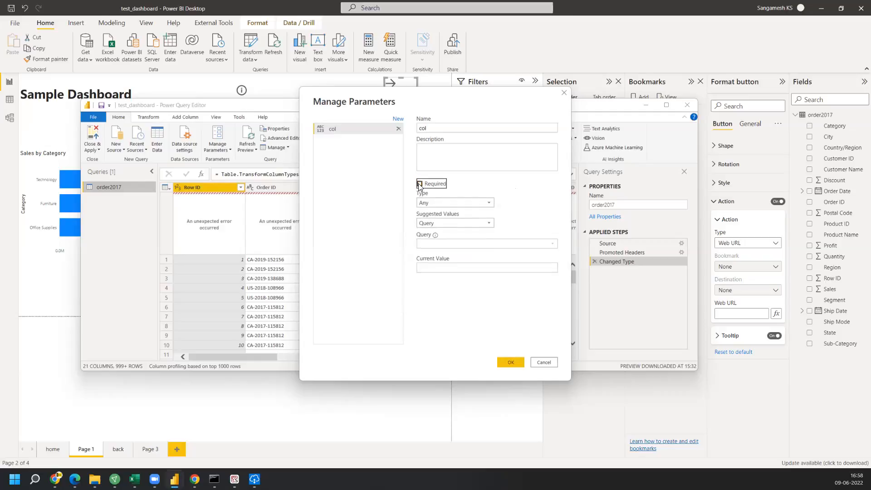
left_click(398, 128)
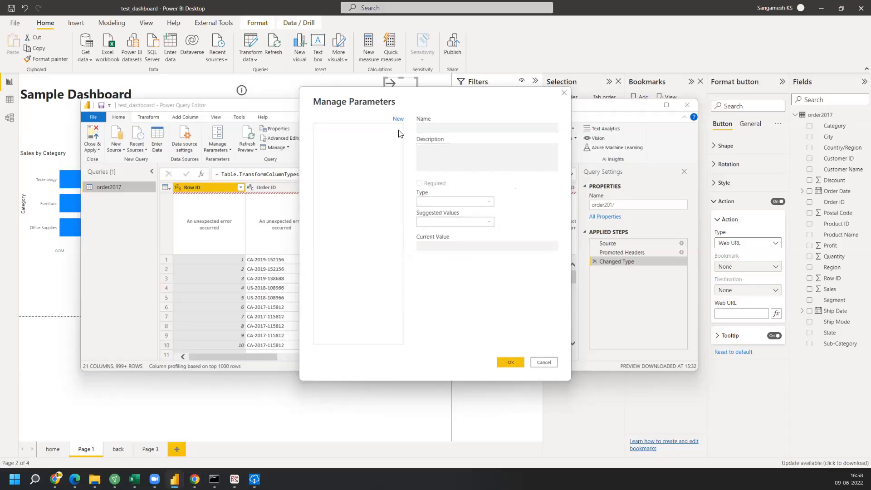
left_click(548, 363)
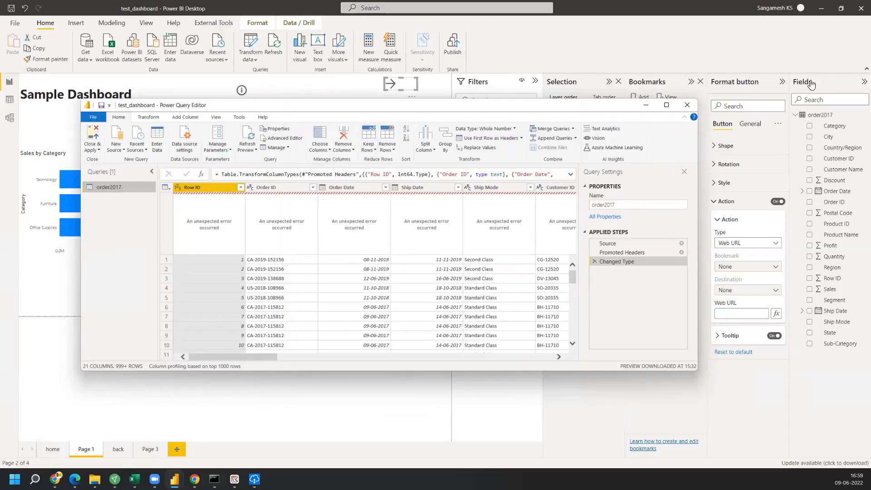
Step: Close Power Query Editor and switch to the empty Page 3
left_click(686, 105)
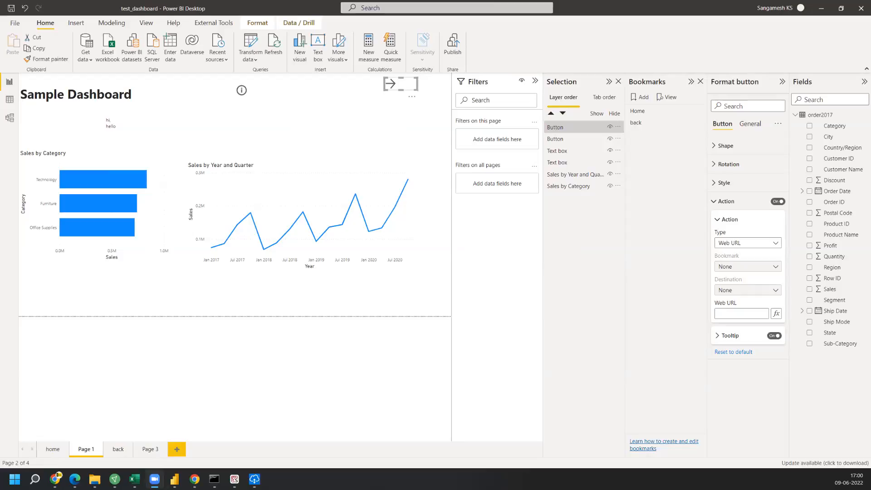
left_click(145, 450)
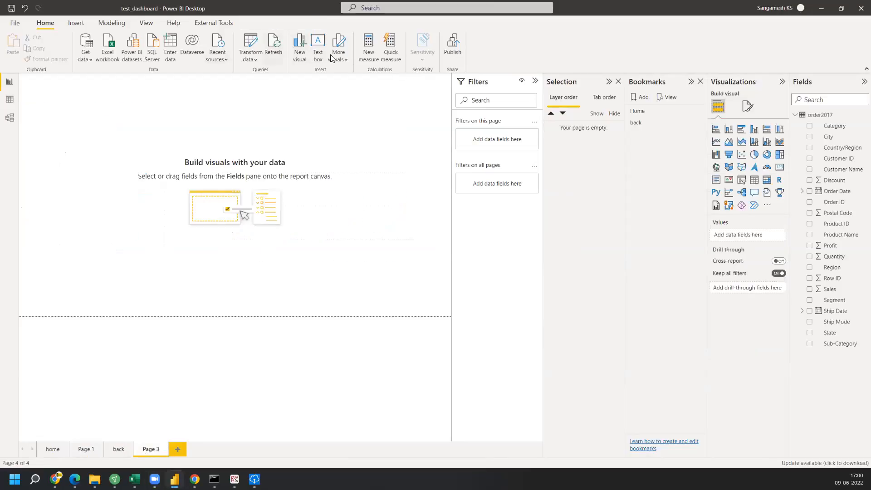
Step: Insert an Information button on Page 3 and stretch it taller
left_click(87, 24)
left_click(315, 45)
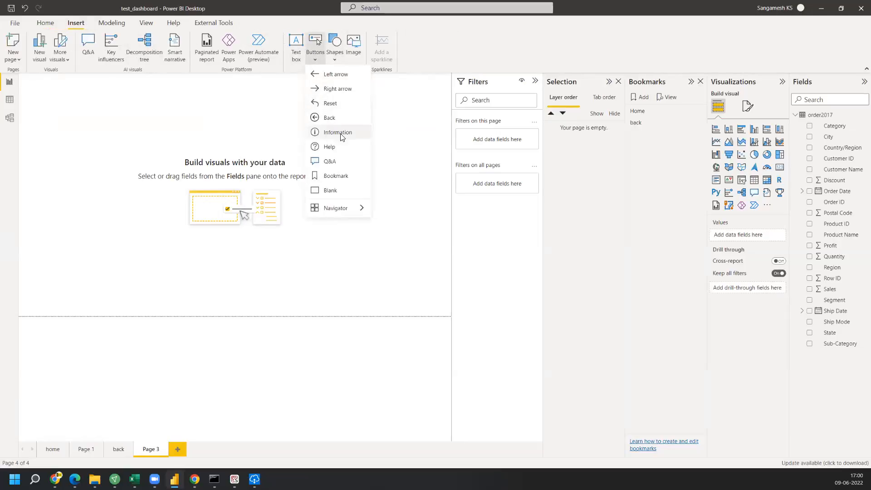
left_click(338, 132)
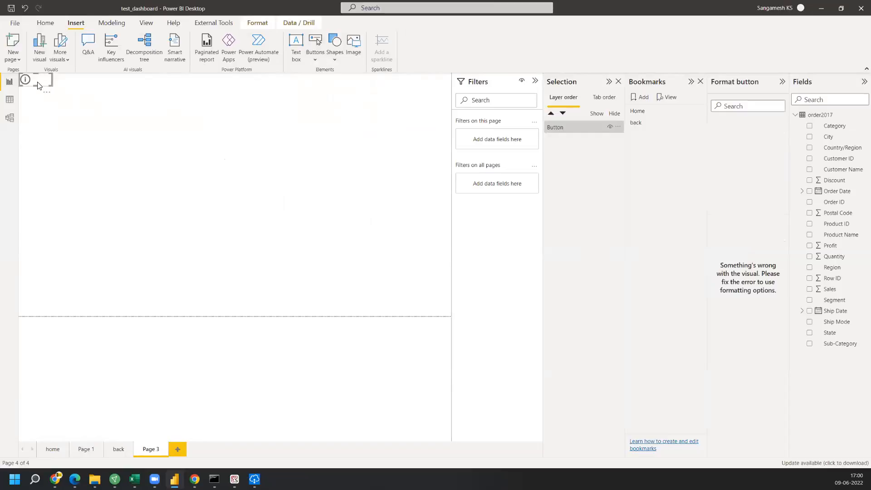
left_click_drag(39, 86, 270, 241)
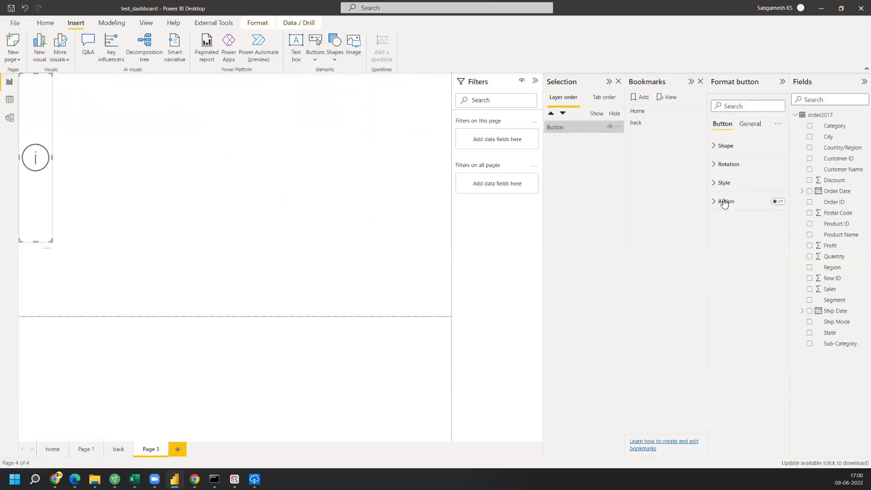
Step: Turn on the button's action, try Bookmark 'Home', then set the type to Page navigation
left_click(776, 201)
left_click(717, 201)
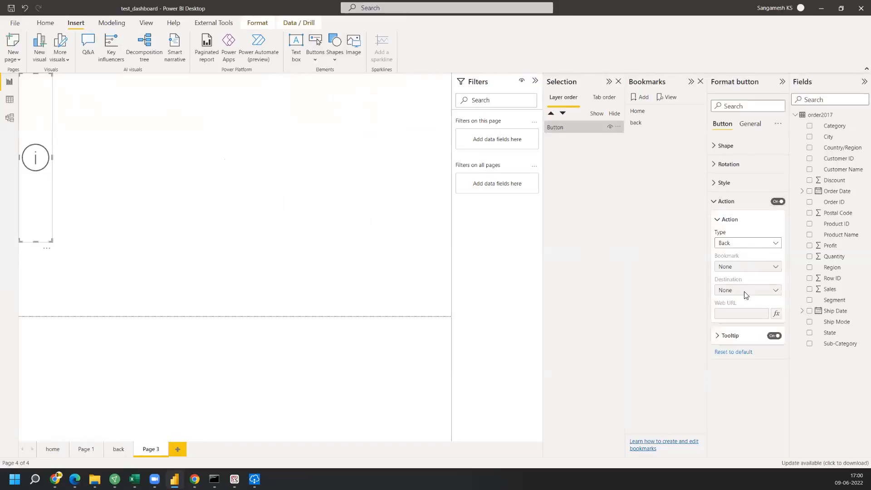
left_click(750, 243)
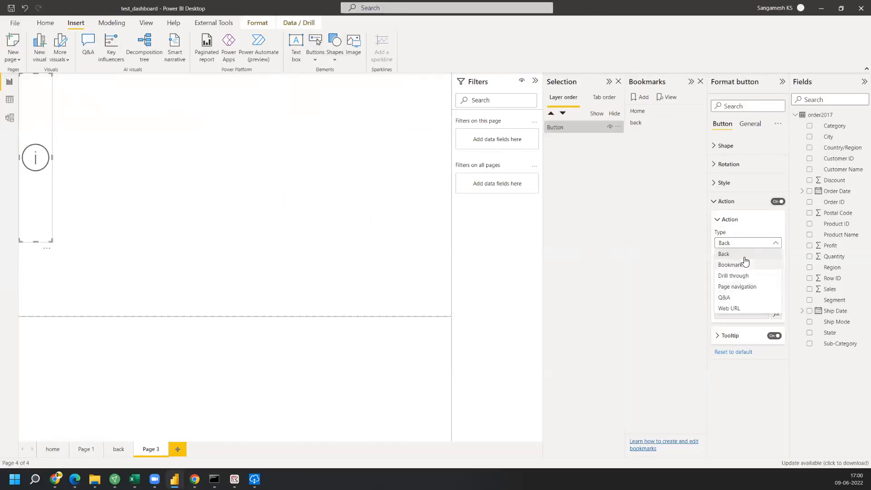
left_click(743, 265)
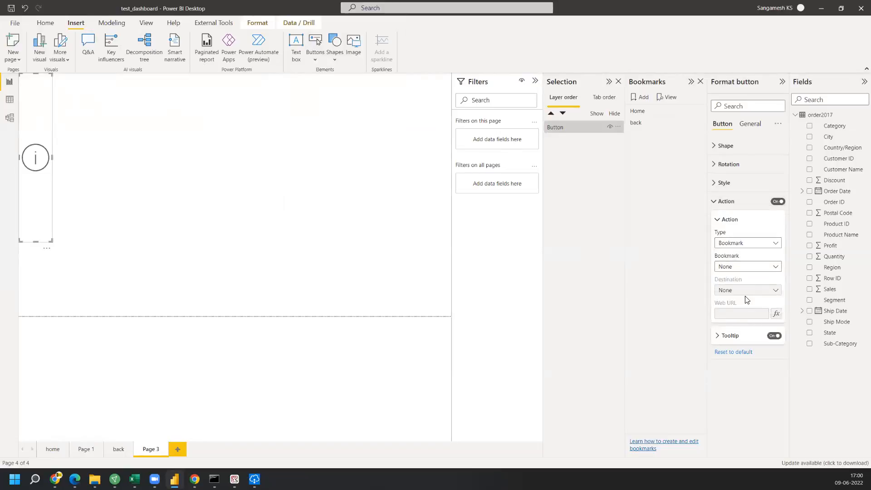
left_click(745, 269)
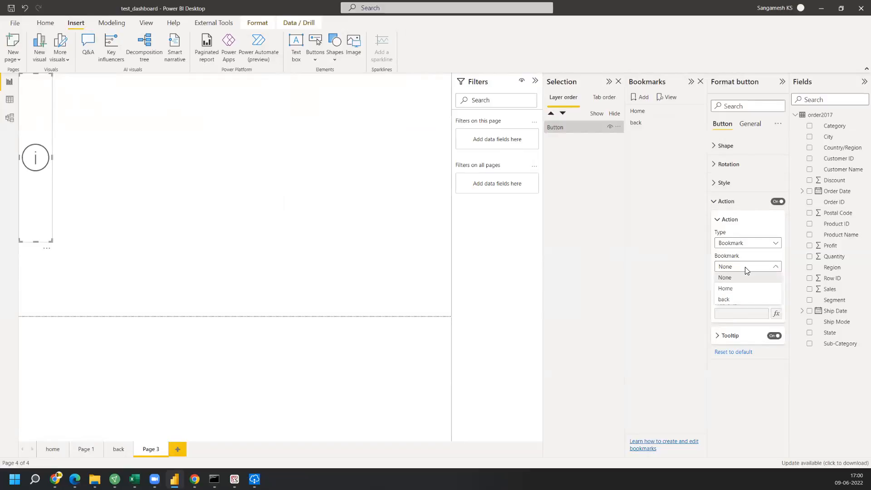
left_click(739, 289)
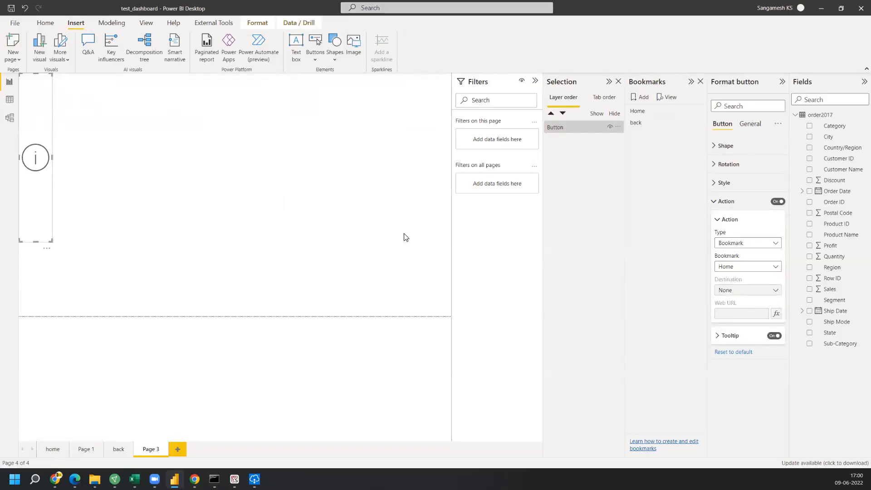
left_click(733, 247)
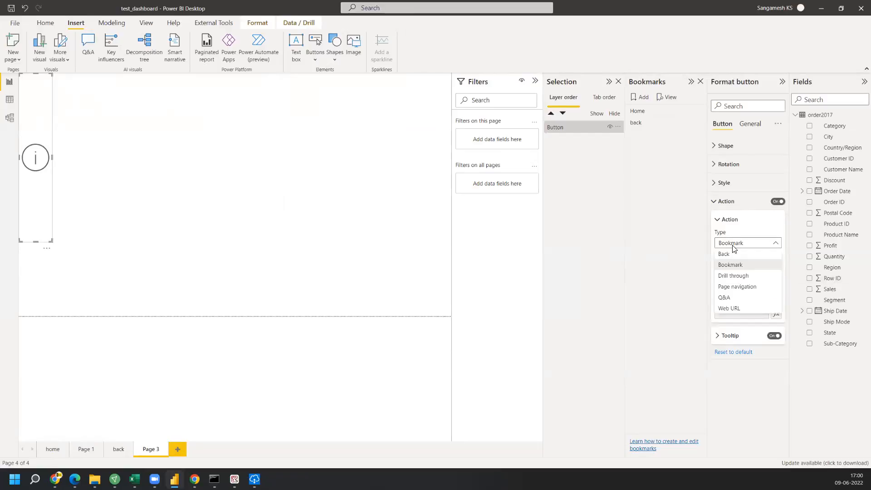
left_click(736, 286)
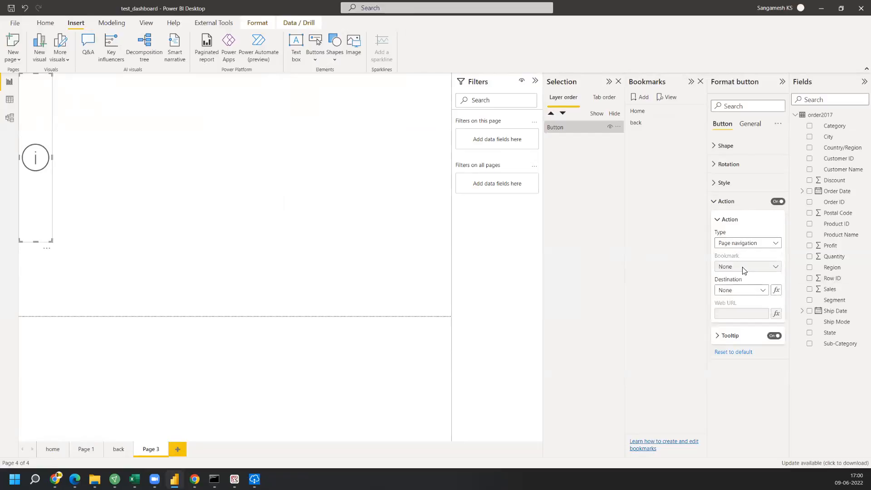
left_click(747, 292)
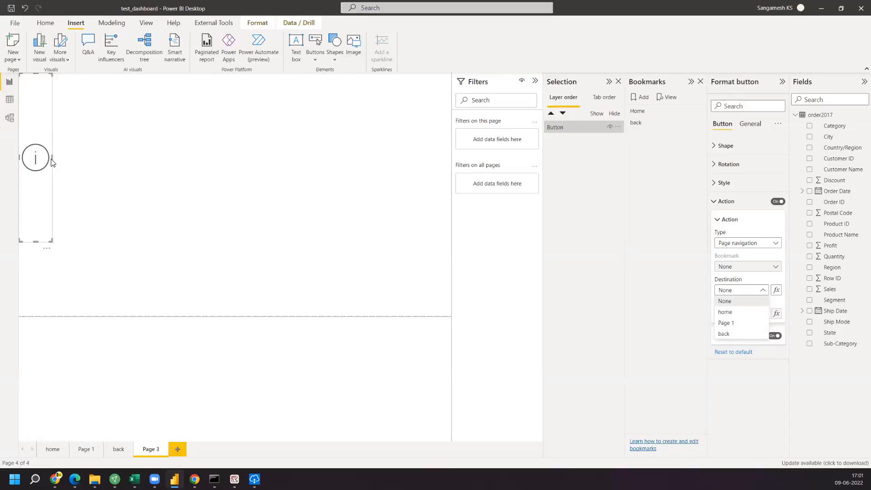
left_click(394, 237)
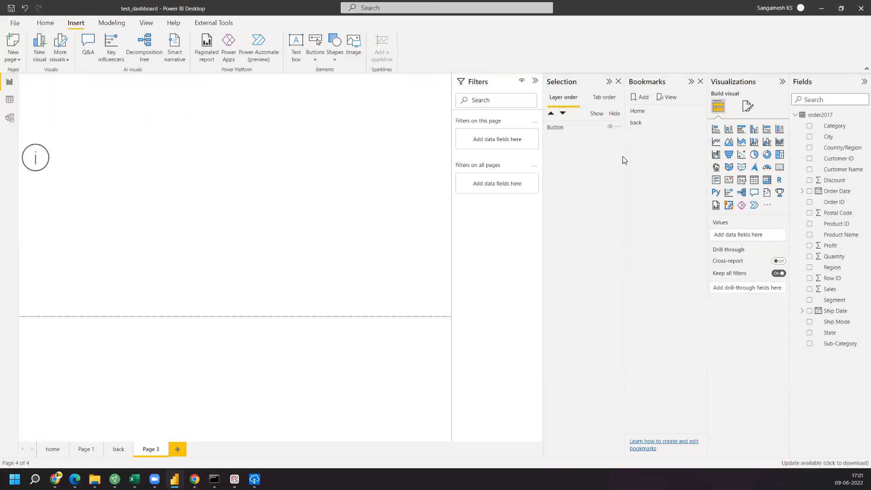
Step: Add a new bookmark and rename it 'Page 3'
left_click(643, 101)
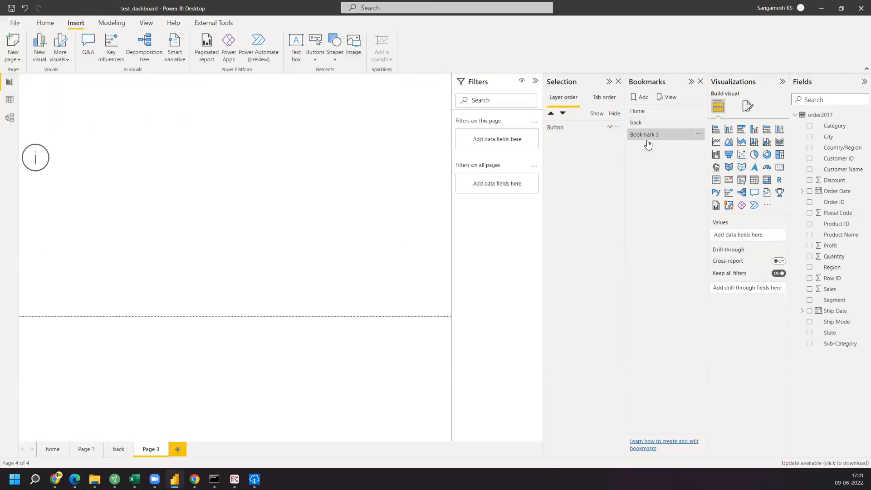
left_click(698, 135)
left_click(715, 154)
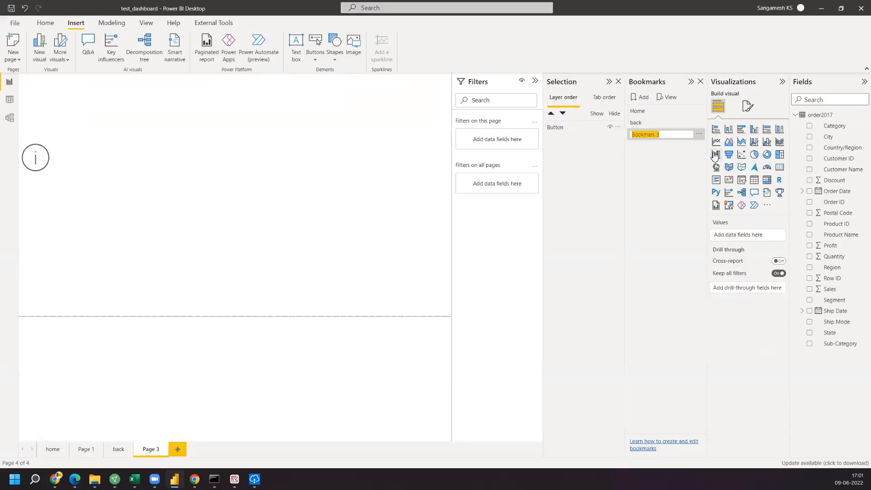
type("Pa")
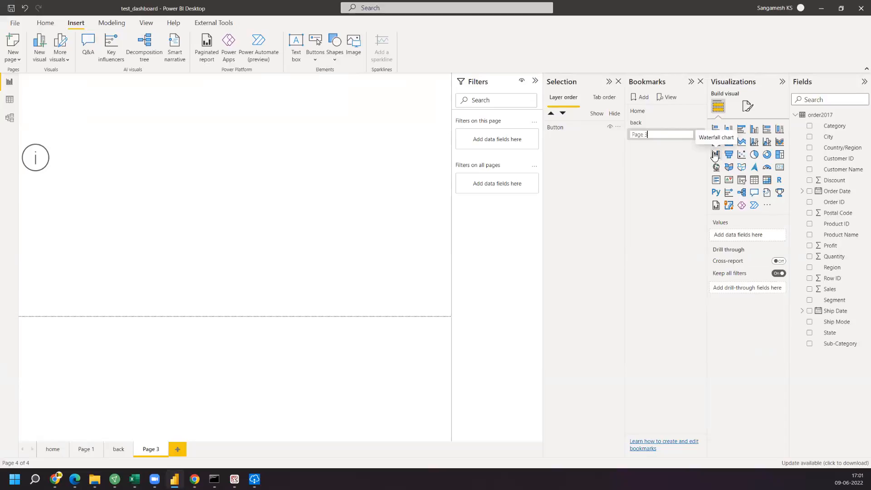
type("ge 3")
key("Return")
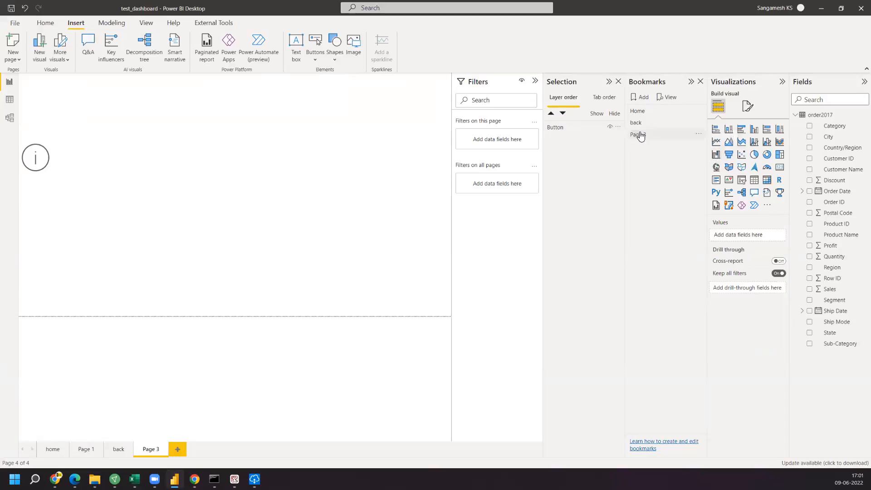
Step: From the home page, test the Page 3, back and Home bookmarks
left_click(51, 449)
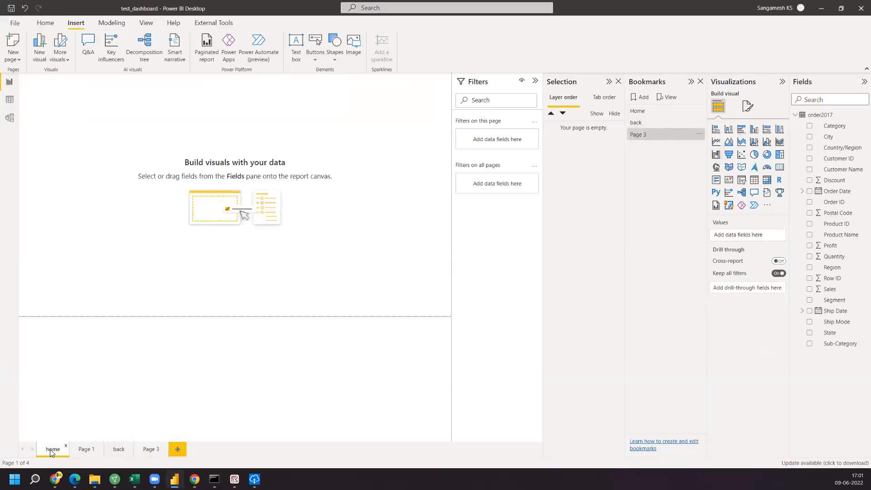
left_click(655, 138)
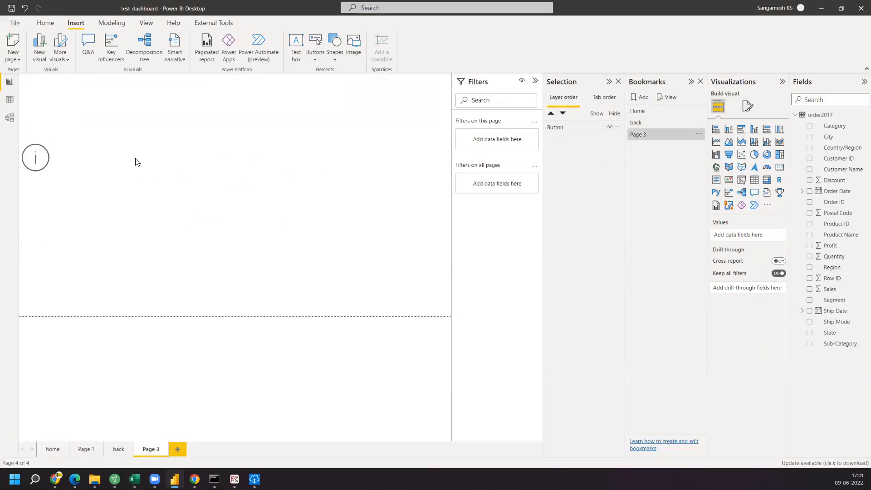
left_click(637, 124)
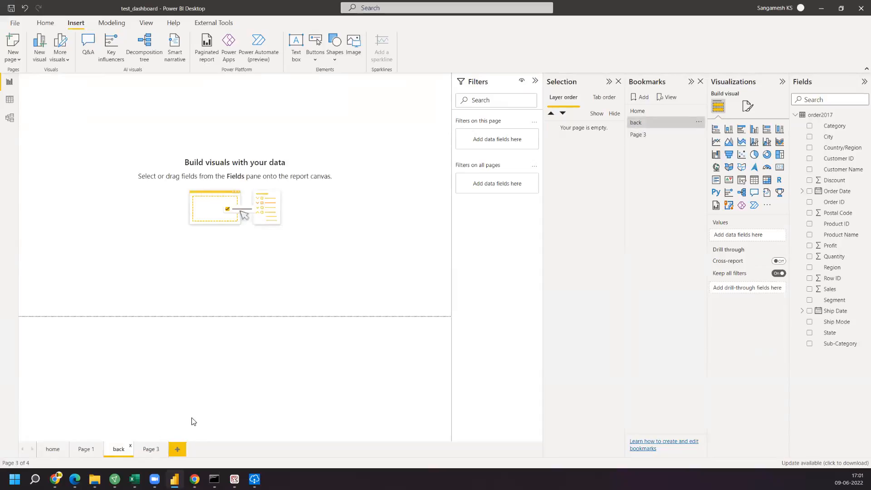
left_click(646, 111)
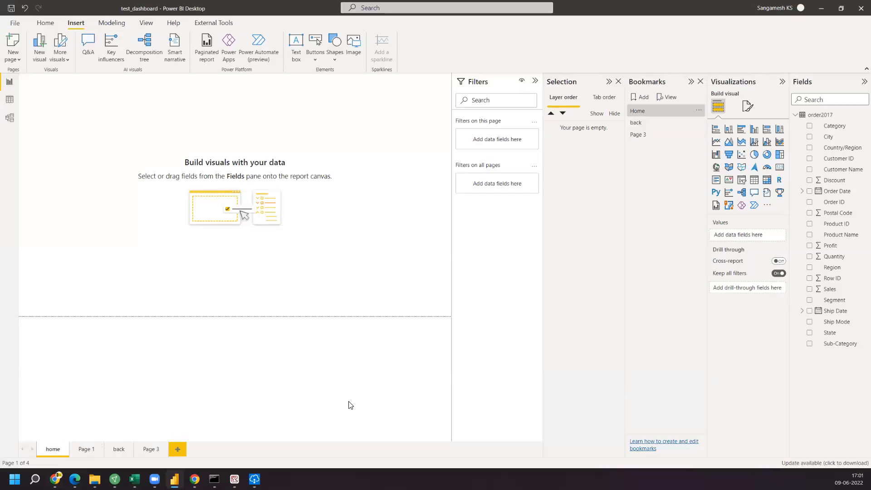
Step: On Page 1, add a bookmark and rename it 'page 1'
left_click(83, 449)
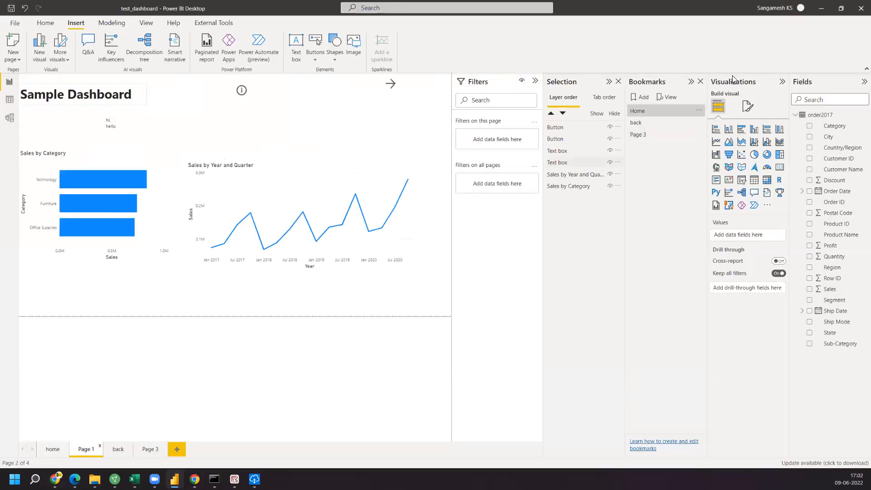
left_click(663, 111)
left_click(641, 99)
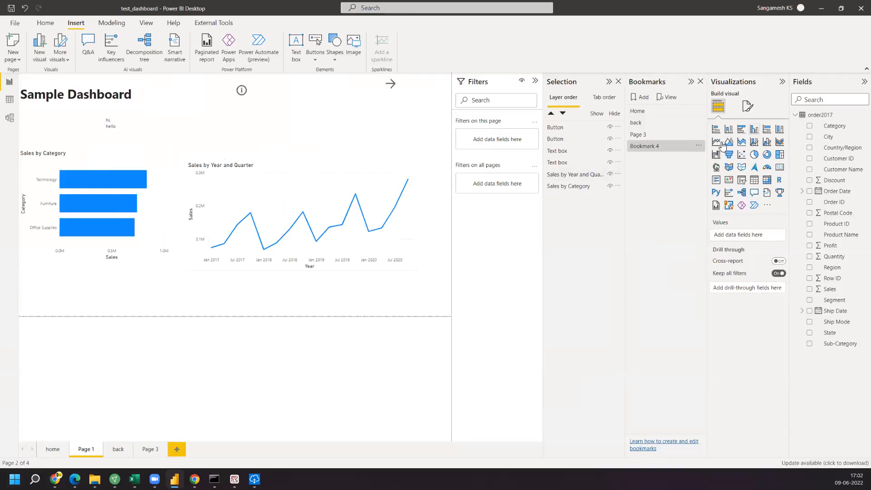
left_click(699, 145)
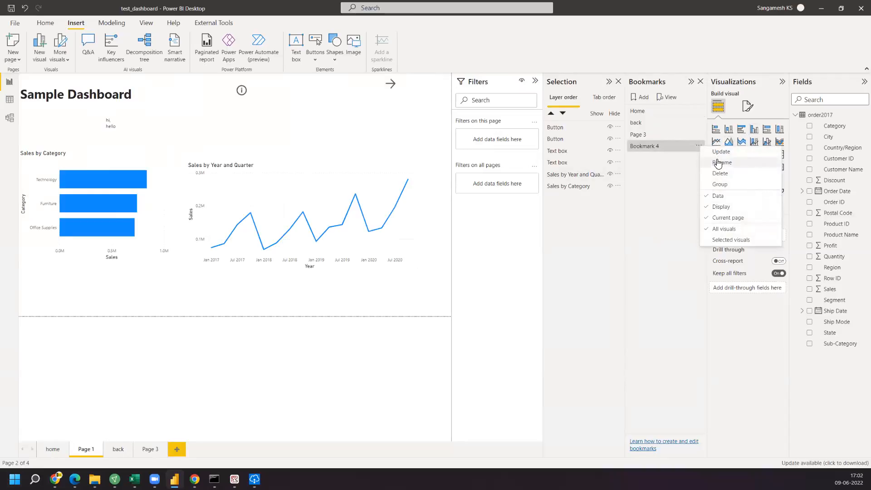
left_click(720, 162)
type("pa")
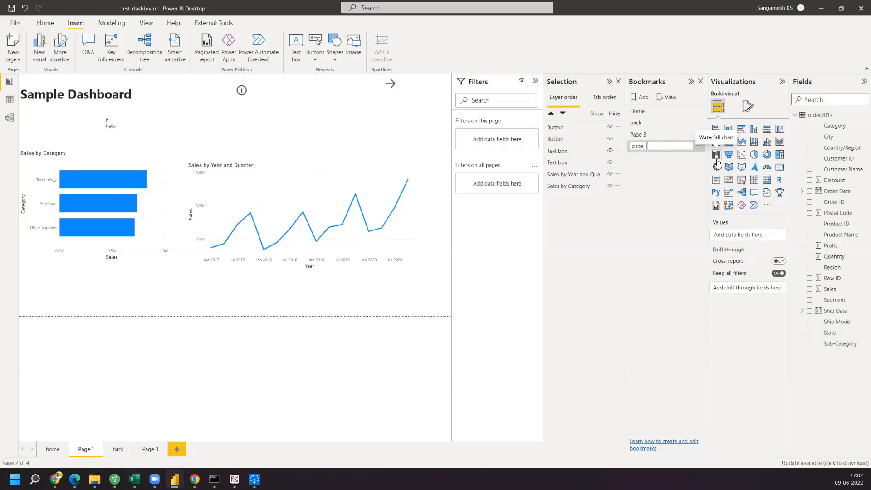
type("ge 1")
key("Return")
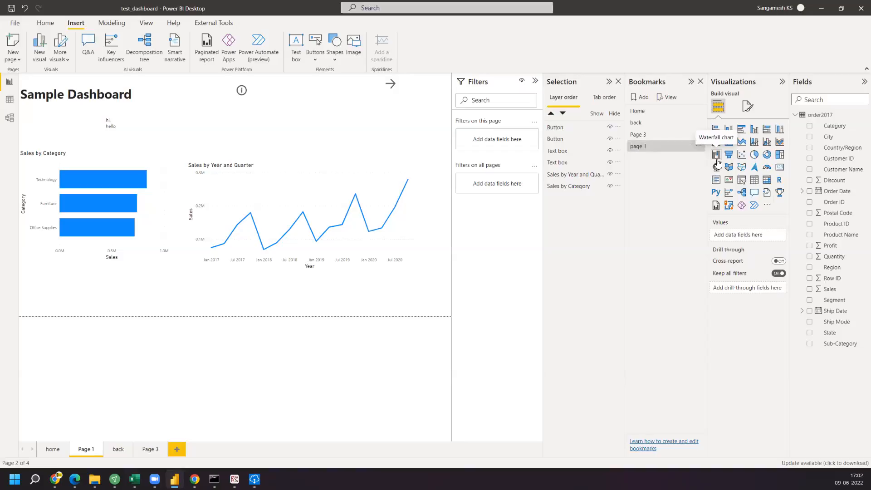
Step: Test the page 1 bookmark from the home page, then hide the Sales by Category chart
left_click(49, 448)
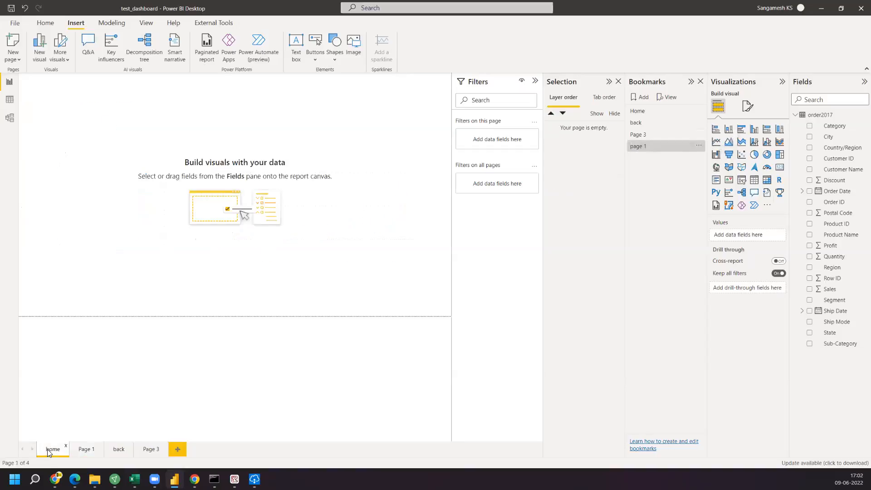
left_click(643, 146)
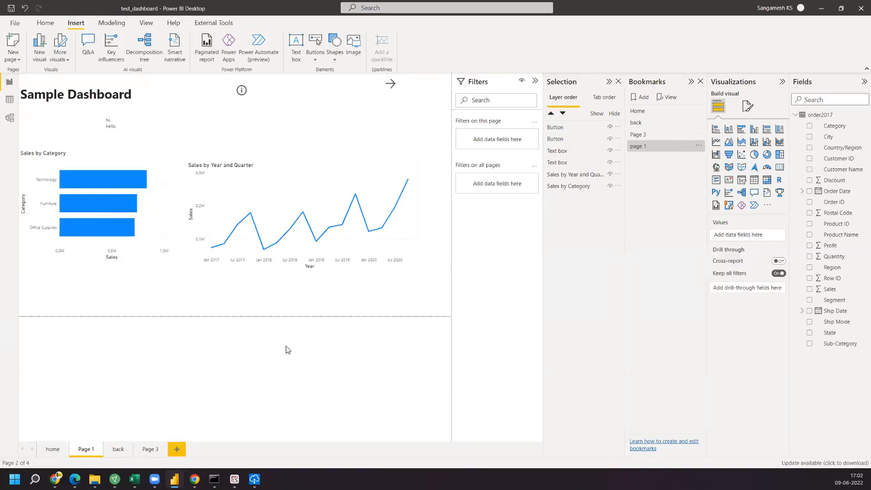
left_click(609, 186)
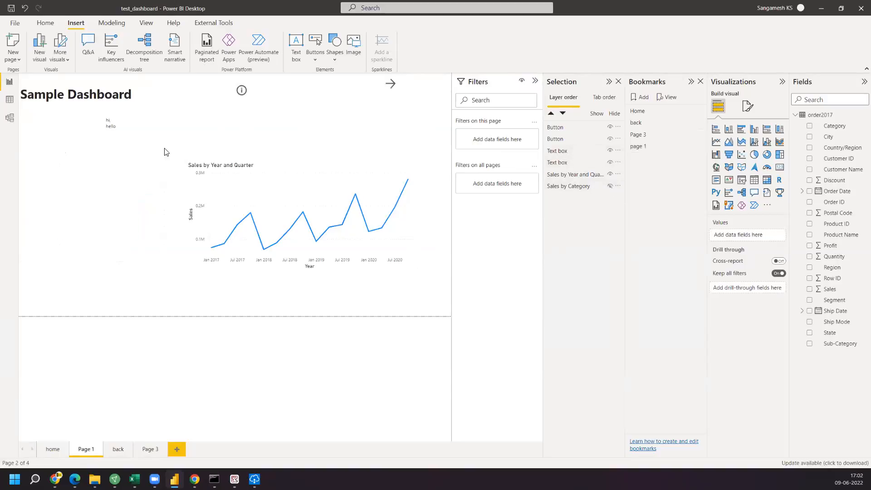
Step: Hide the greeting text box and Sample Dashboard title, then save this view as bookmark 'Page 1-altered'
left_click(609, 151)
left_click(610, 162)
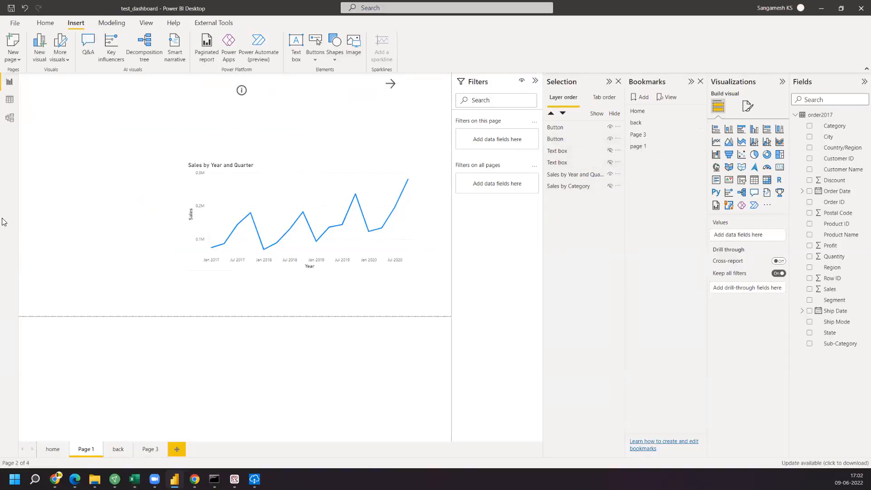
left_click(641, 99)
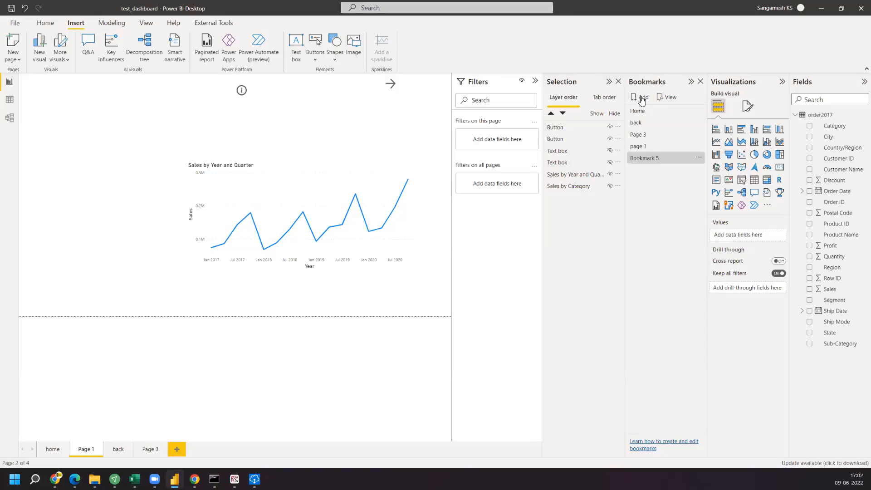
left_click(698, 158)
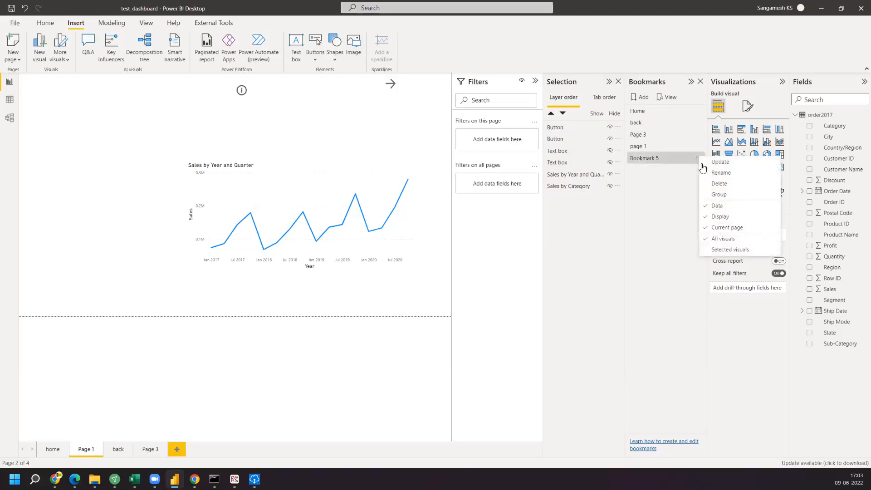
left_click(718, 176)
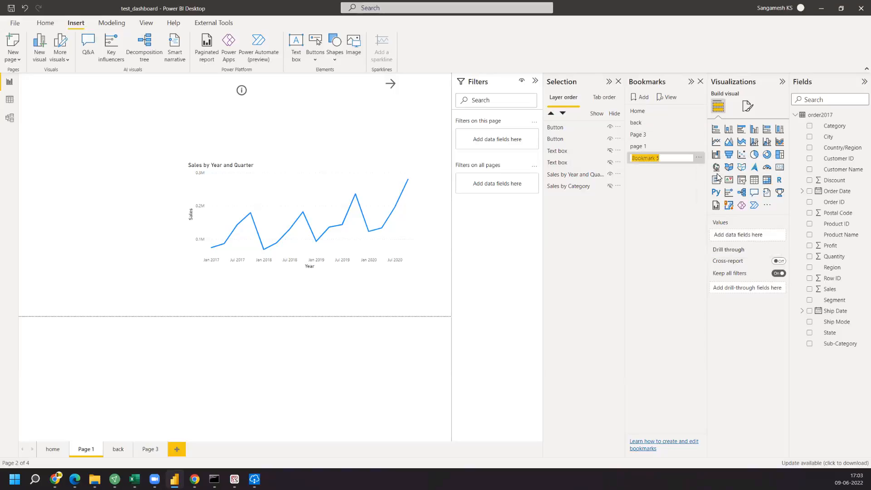
type("F")
key("Return")
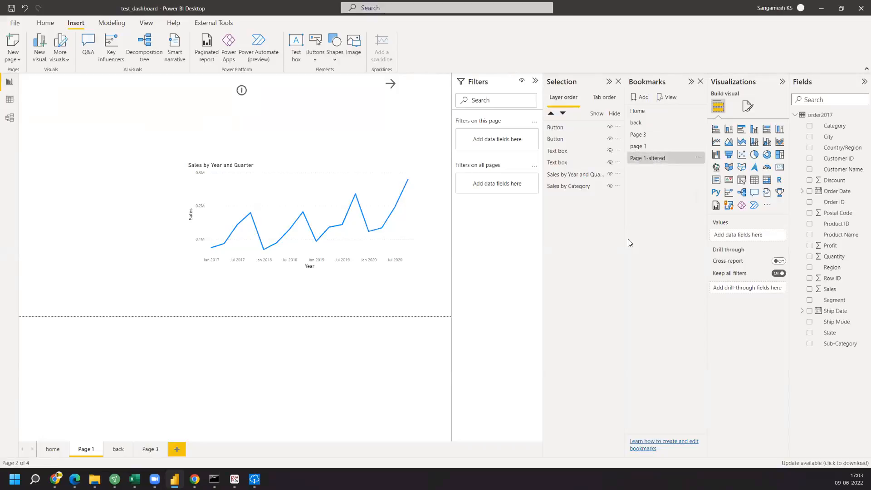
Step: Compare the two bookmarks, unhide the chart and title, and update Page 1-altered with this view
left_click(652, 150)
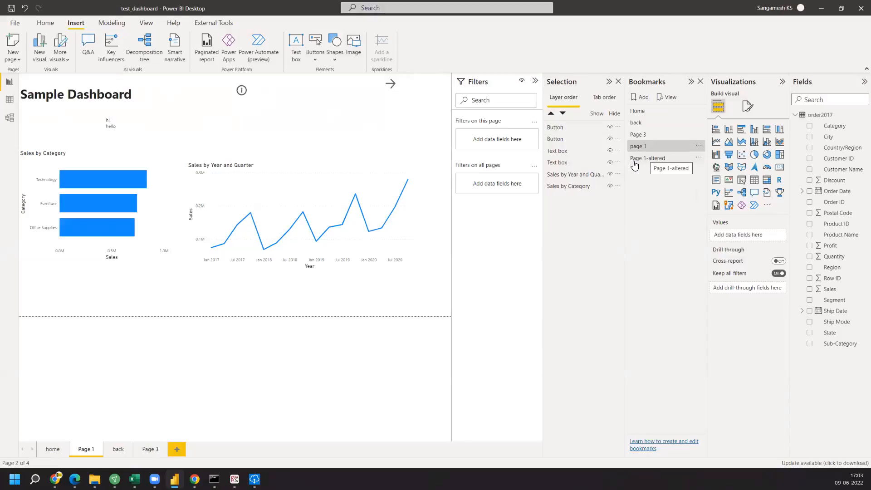
left_click(651, 158)
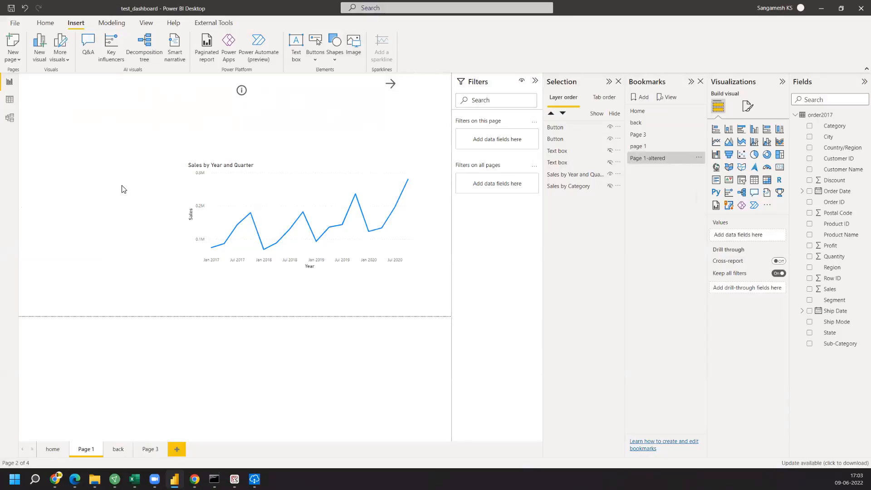
left_click(609, 187)
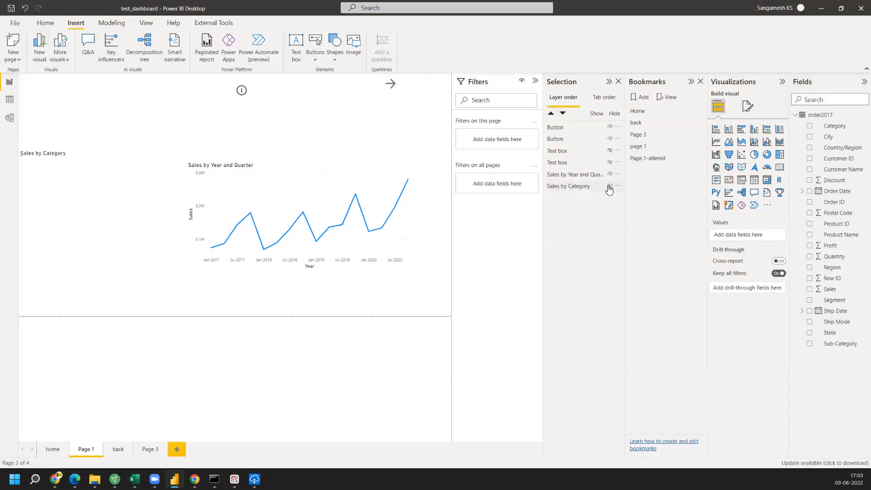
left_click(609, 163)
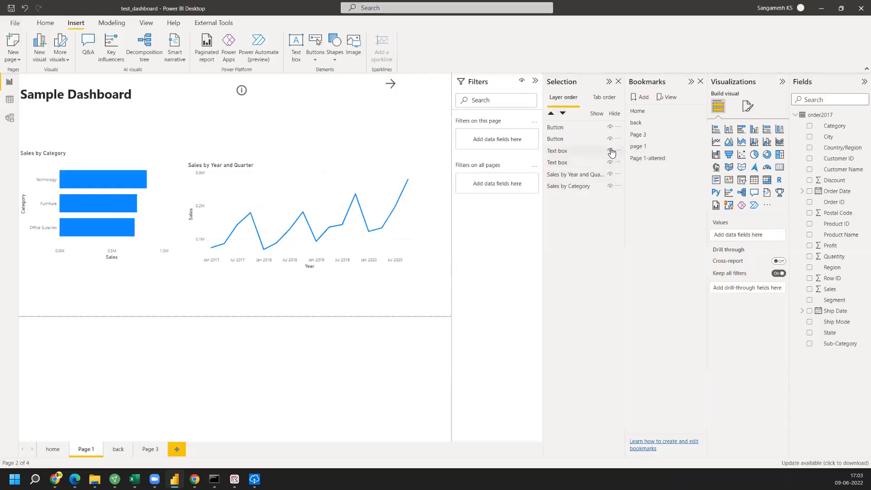
left_click(698, 161)
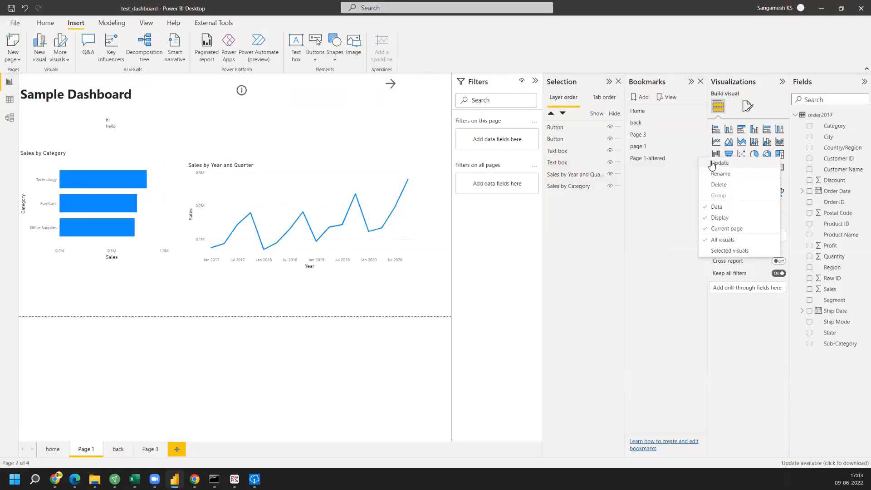
left_click(727, 163)
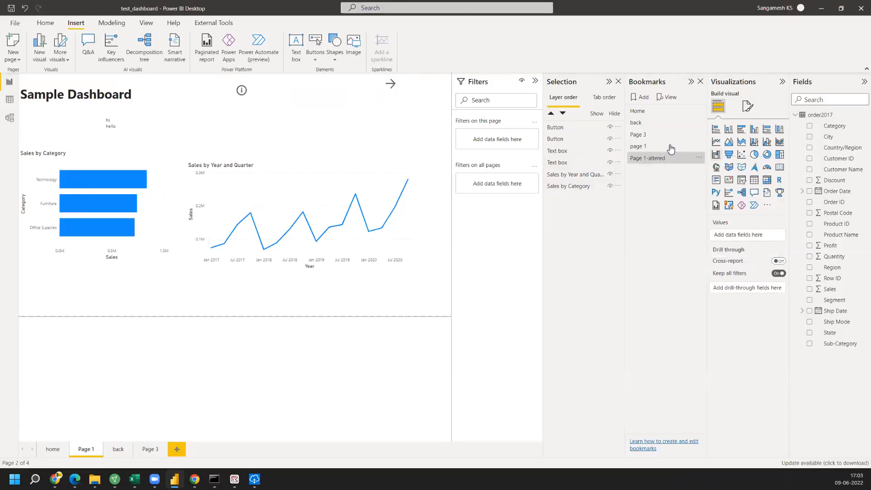
Step: Retest the page 1 and Page 1-altered bookmarks, then close the Selection and Bookmarks panes
left_click(648, 147)
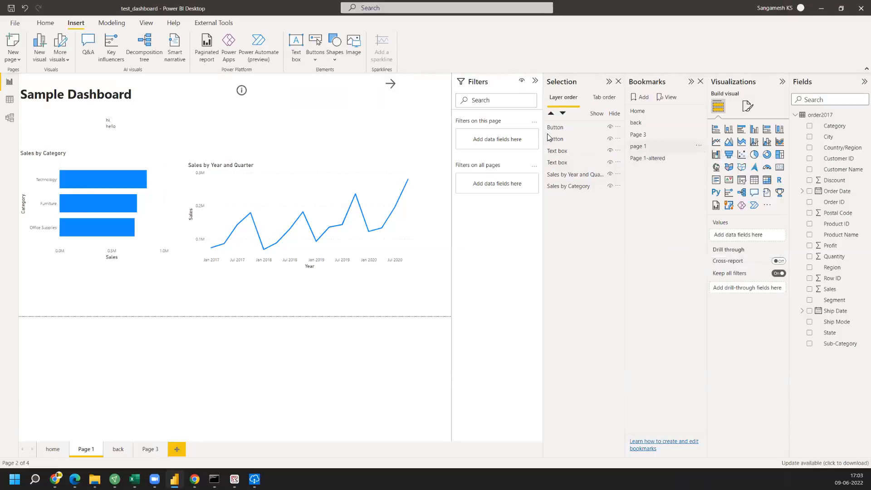
left_click(638, 160)
left_click(634, 164)
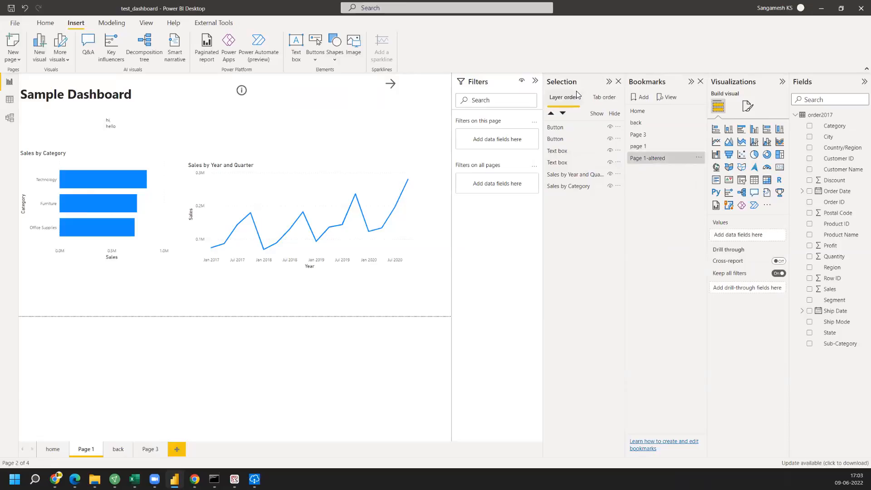
left_click(618, 82)
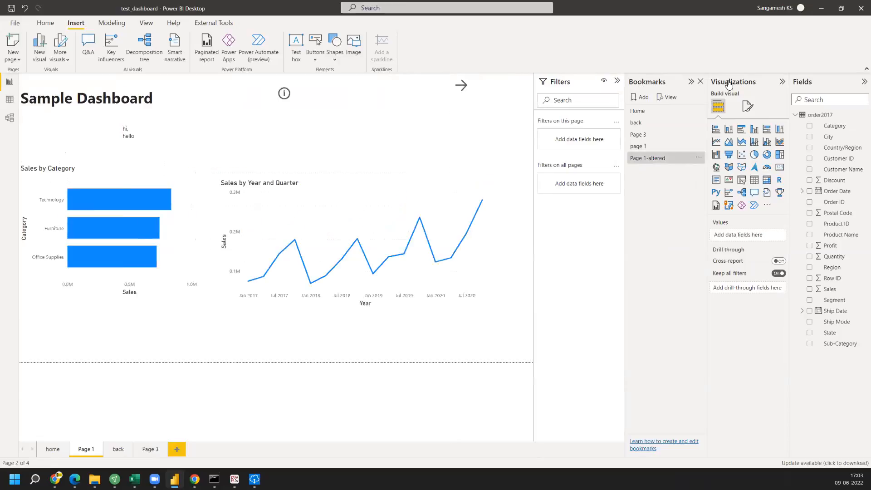
left_click(700, 81)
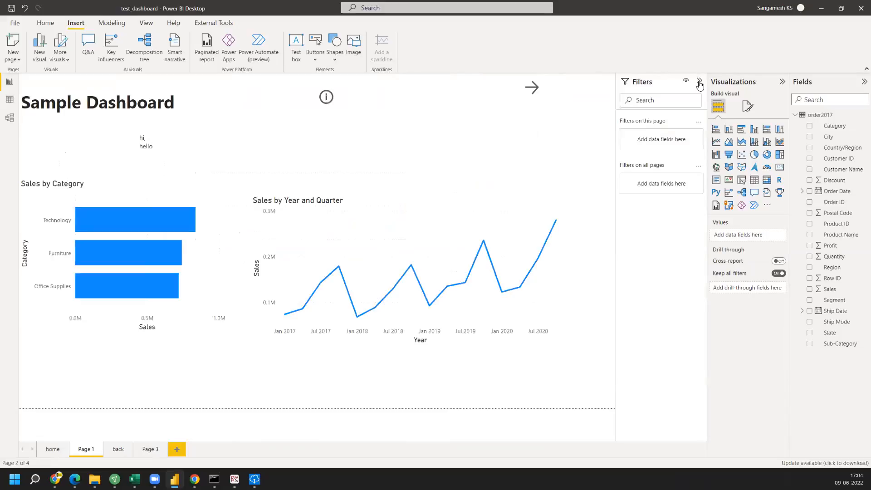